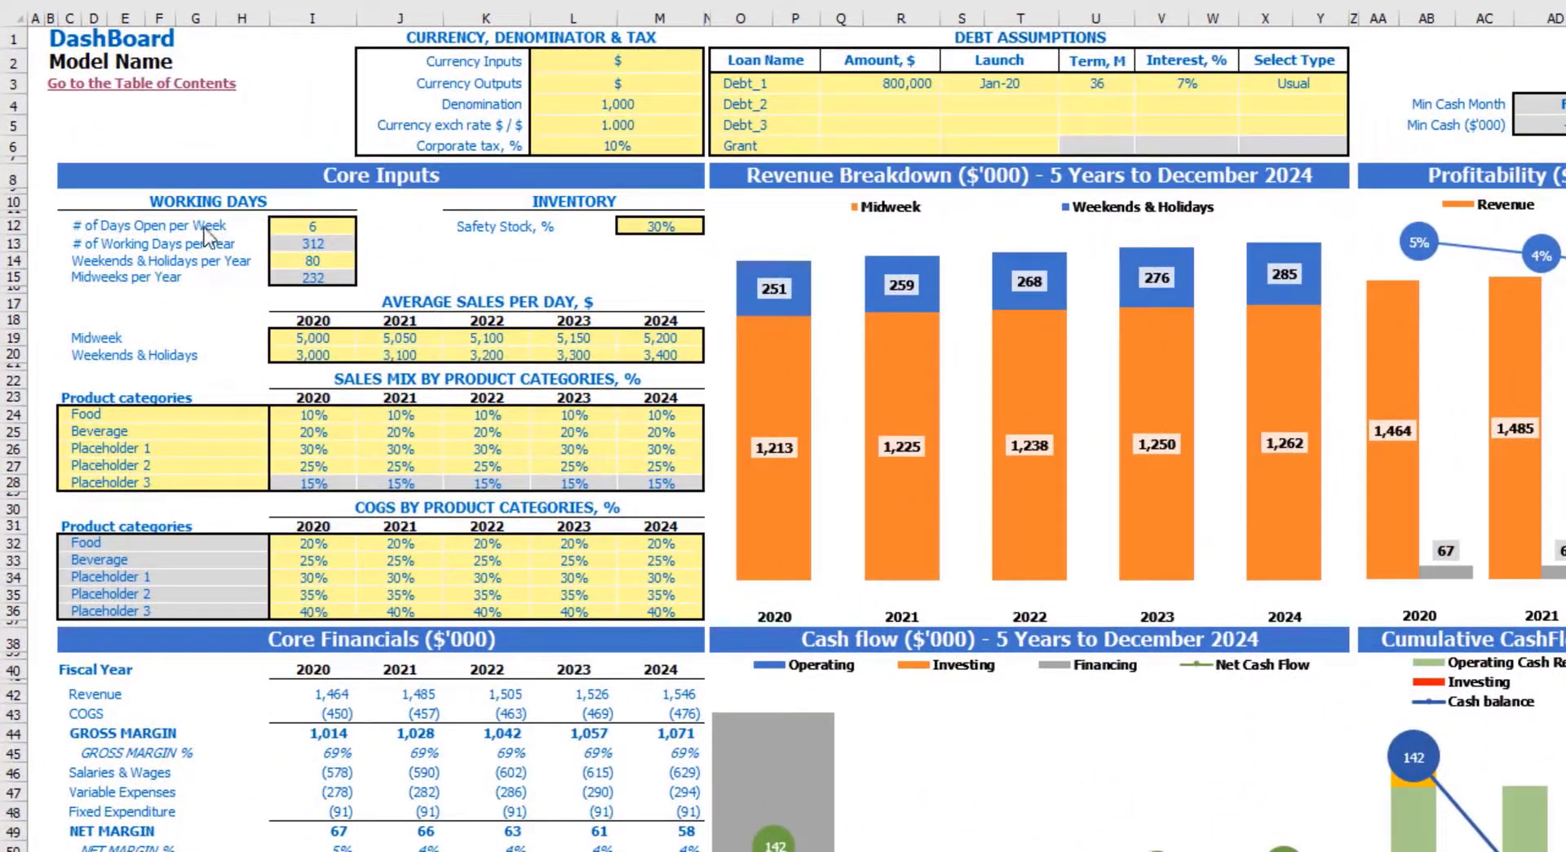
Enter 7 days open per week and 100 weekends & holidays per year in Core Inputs
click(306, 223)
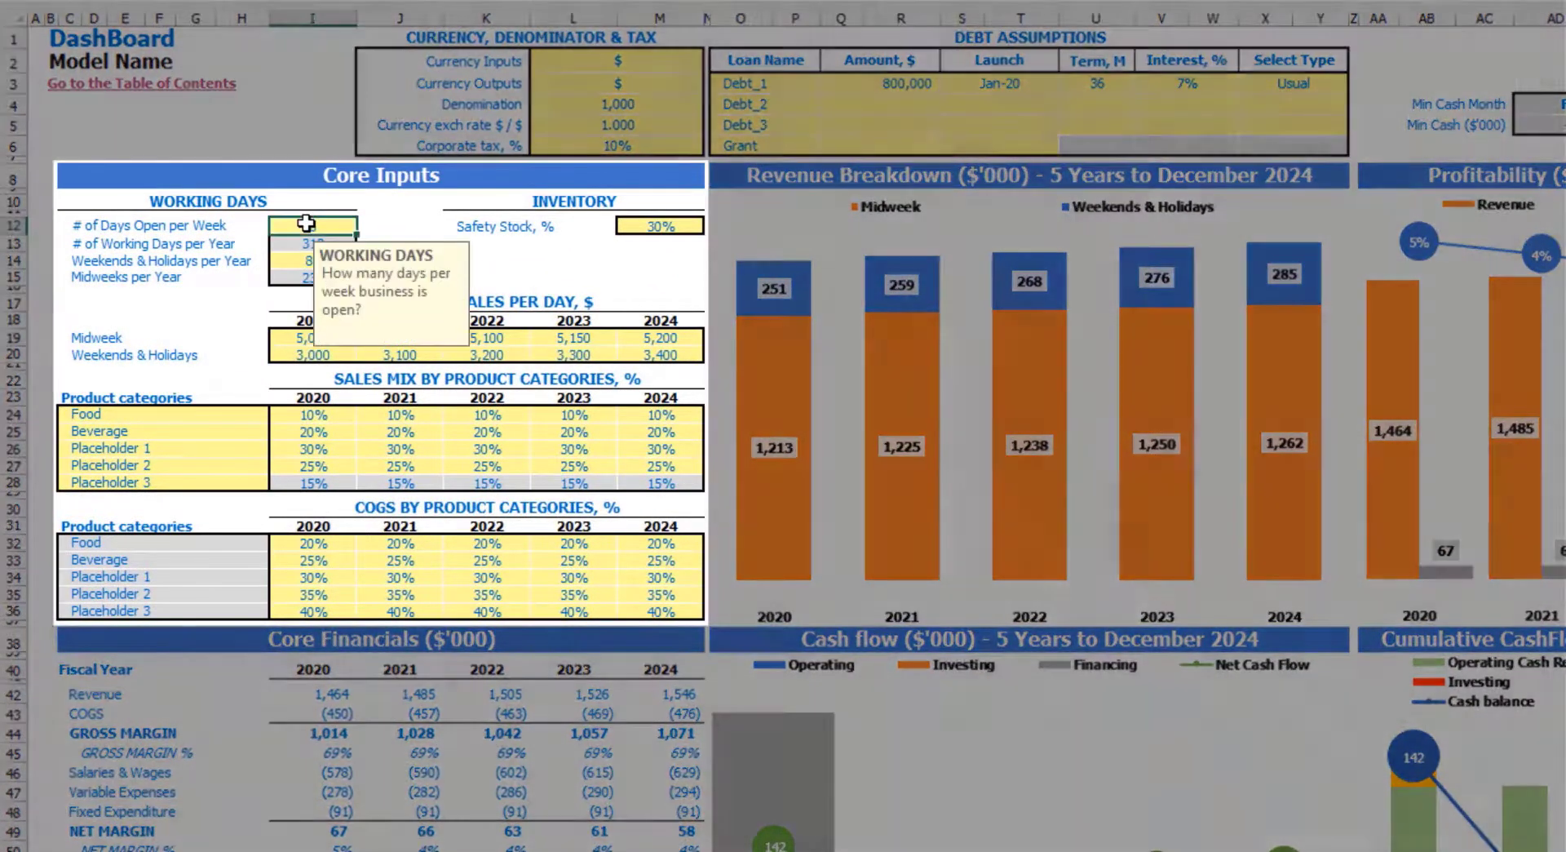
text(7)
key(Return)
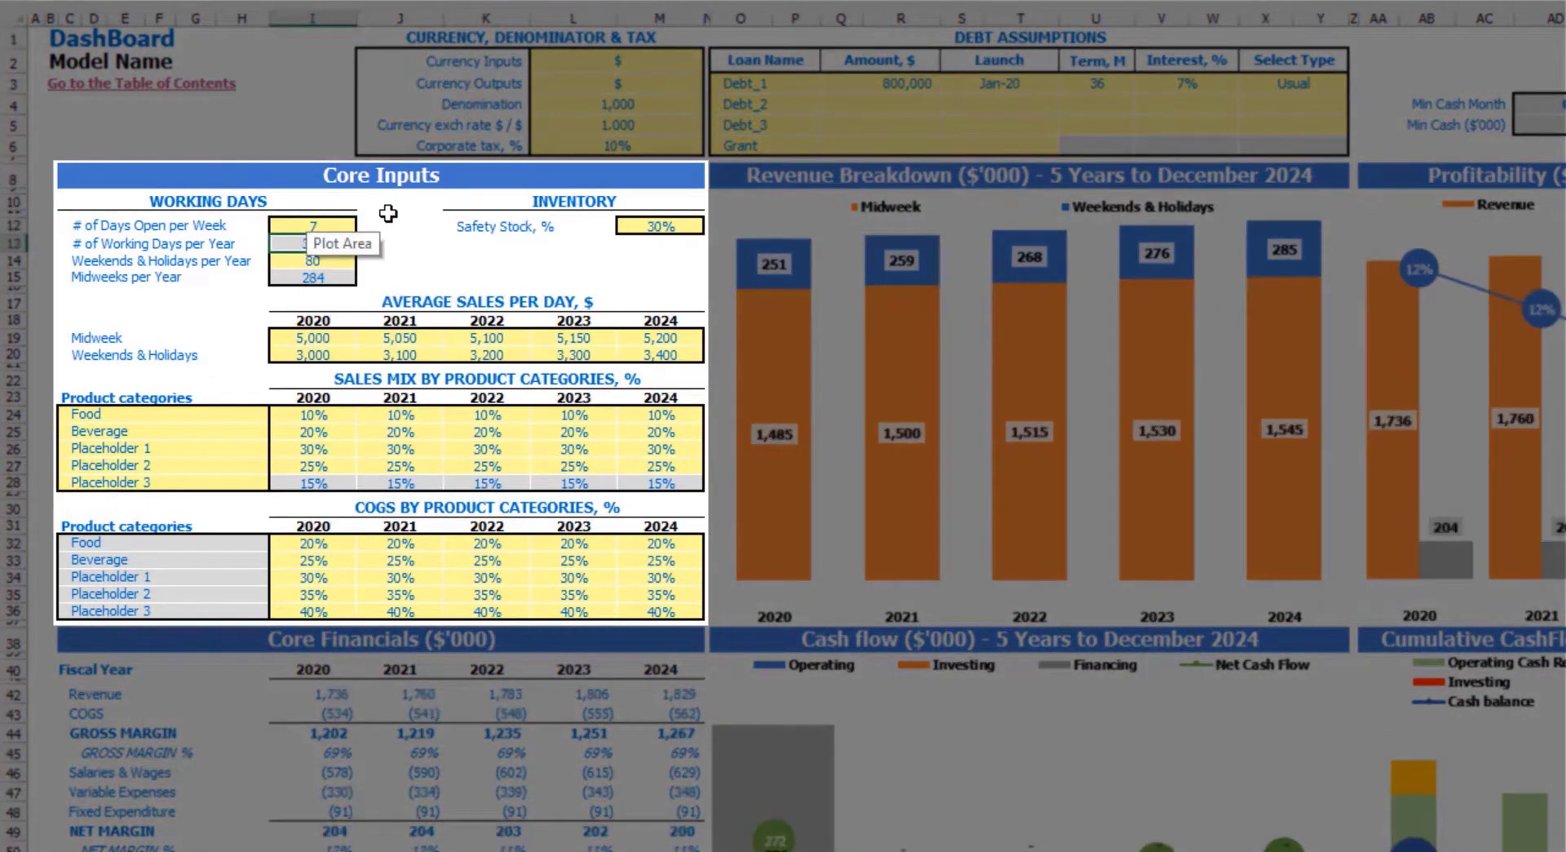
click(397, 222)
click(341, 248)
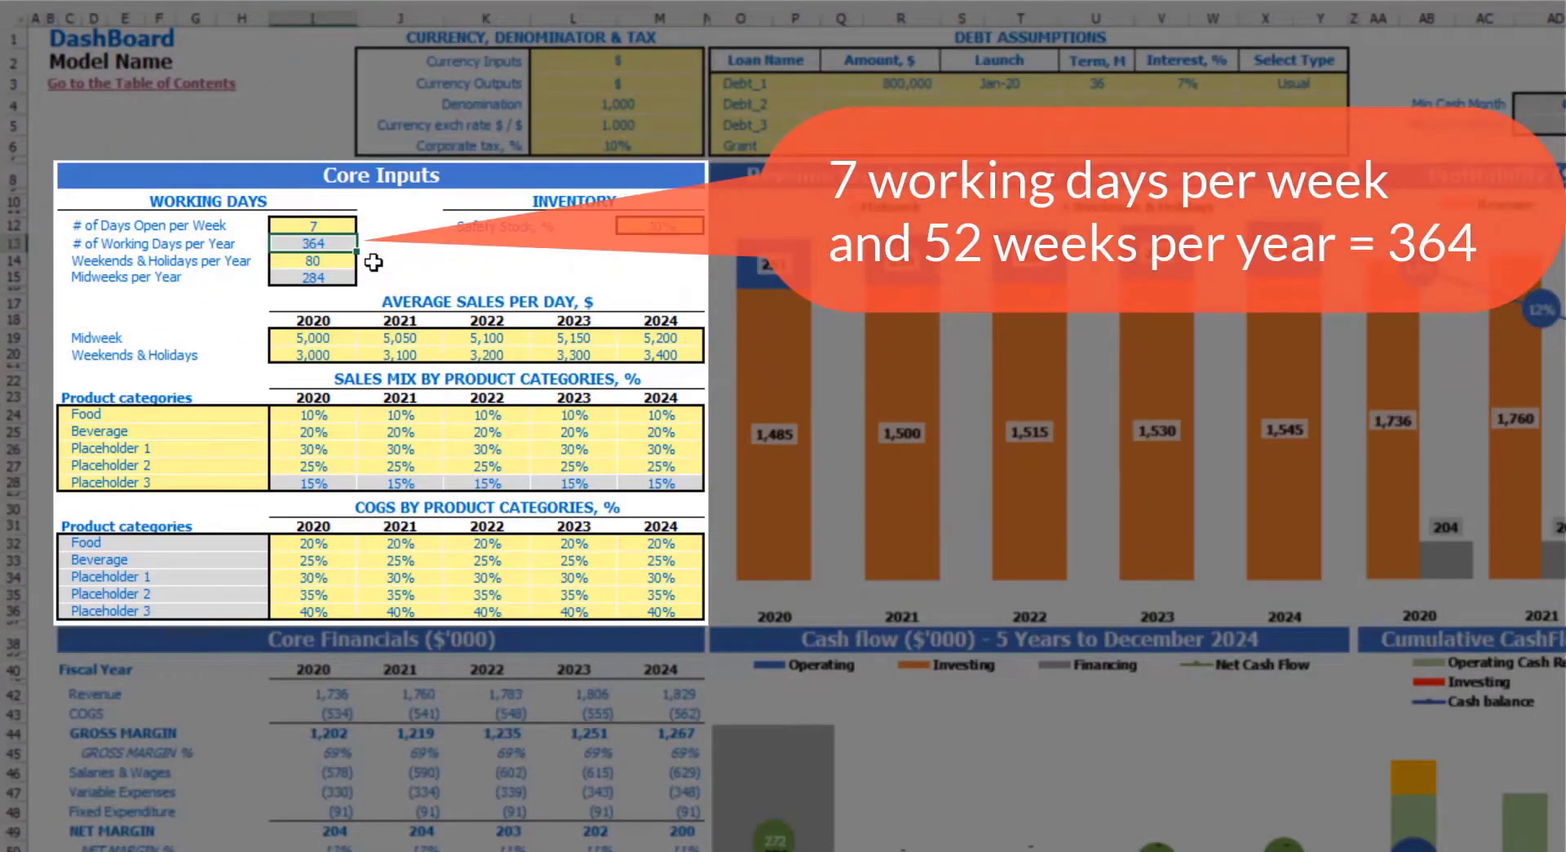
click(328, 261)
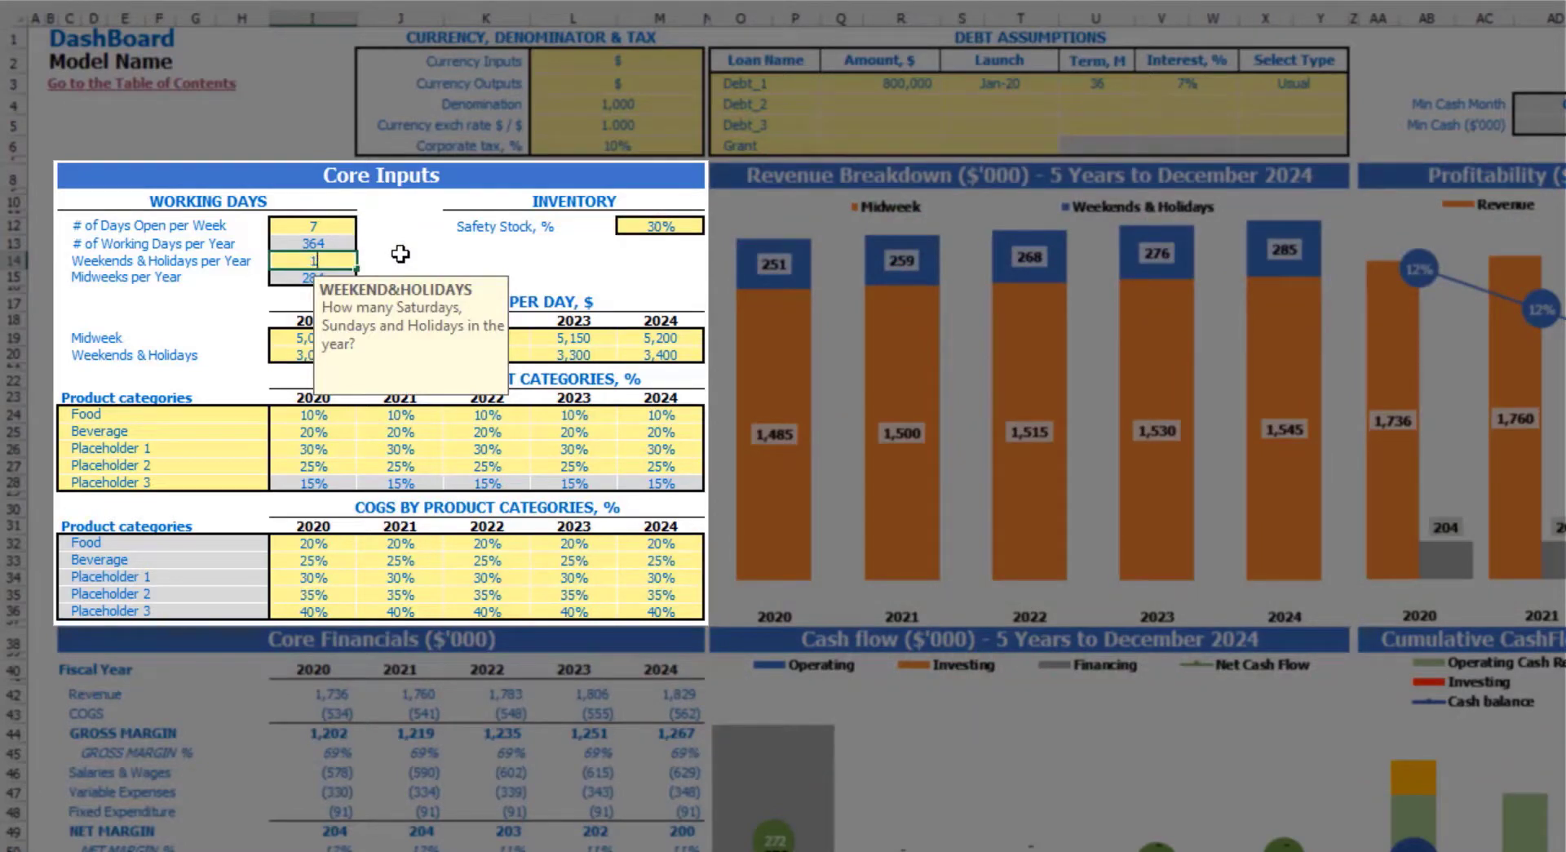
text(0)
key(Return)
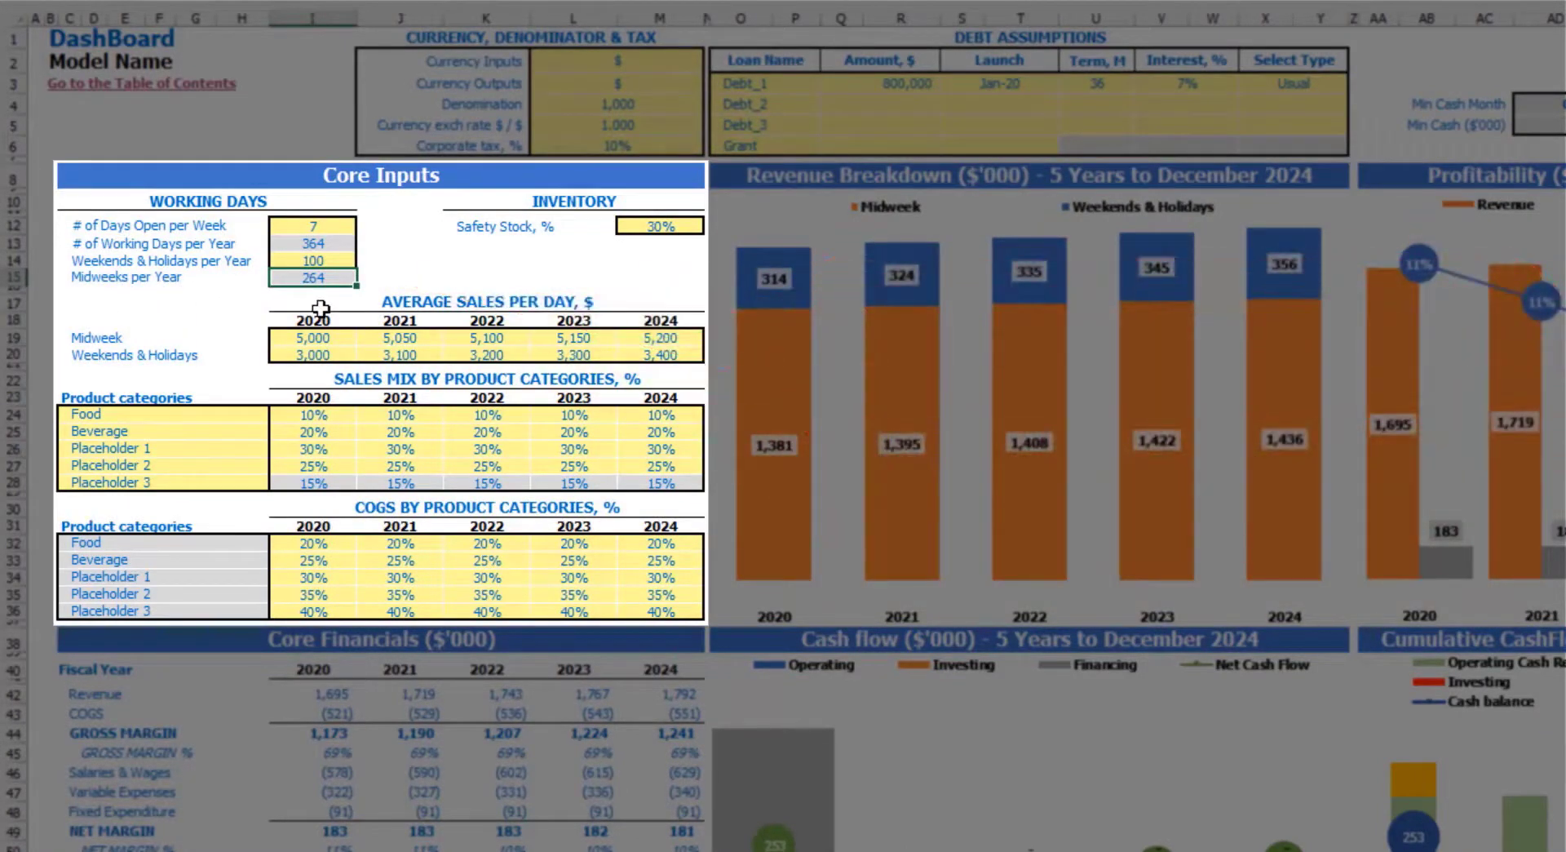
Set 2020 midweek daily sales to 3,000 and fill a +100 yearly growth formula through 2024
drag(322, 337, 660, 352)
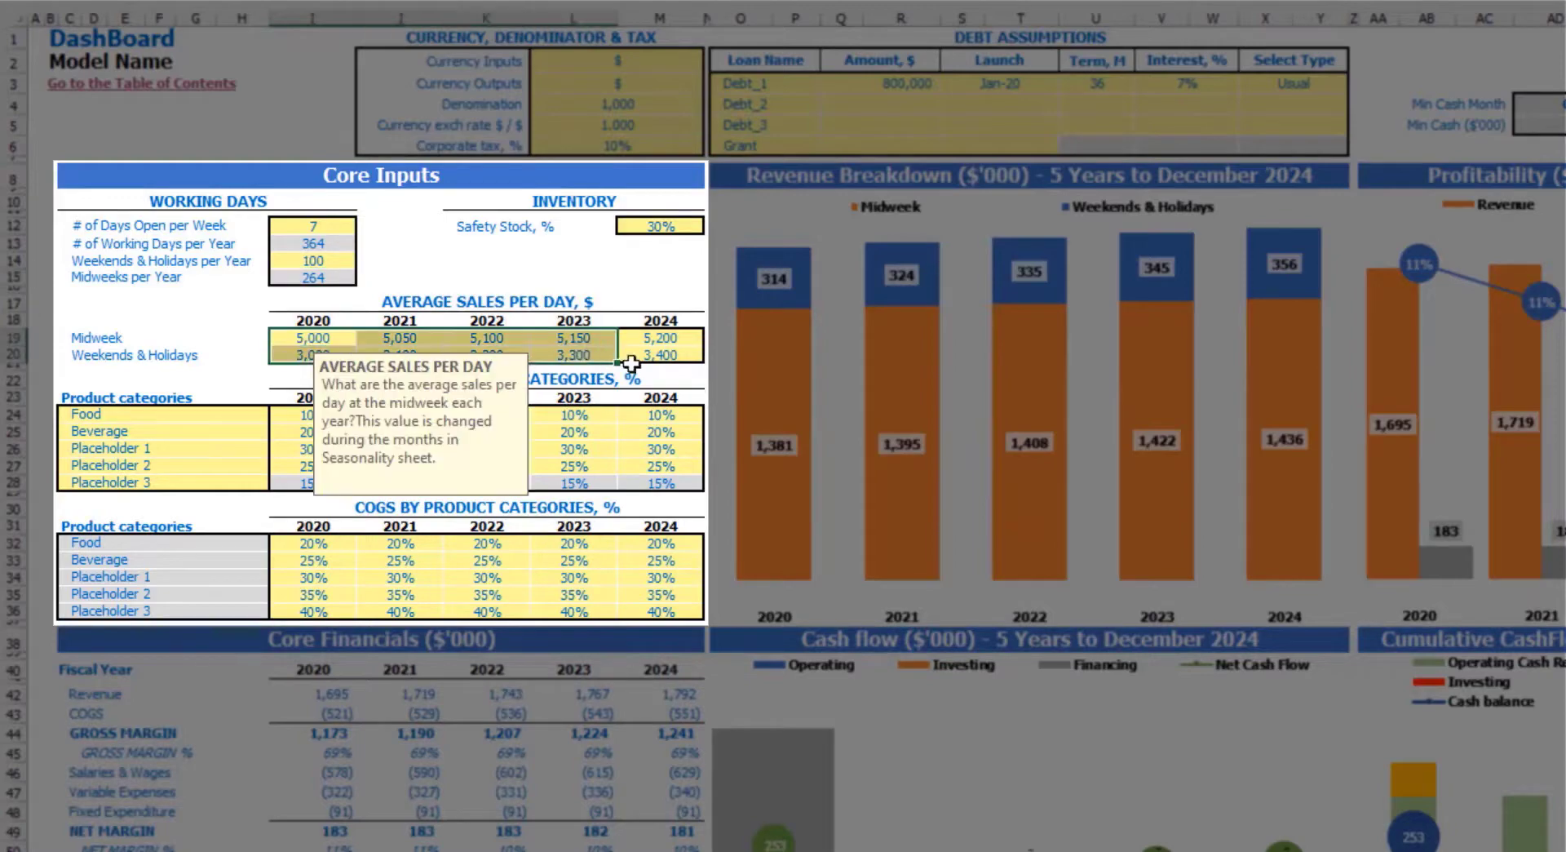
click(497, 259)
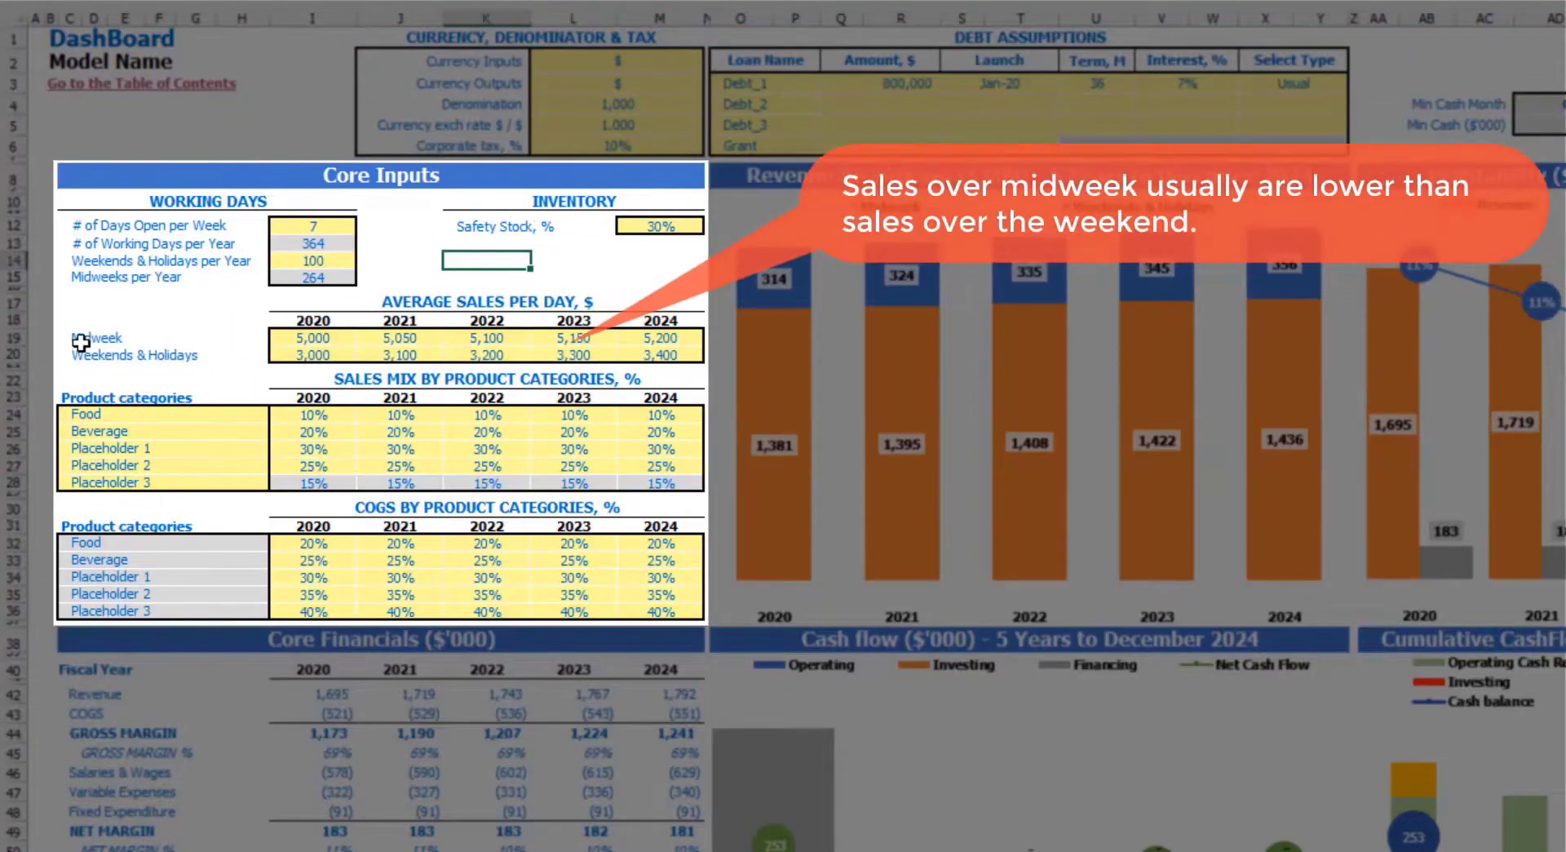
click(72, 354)
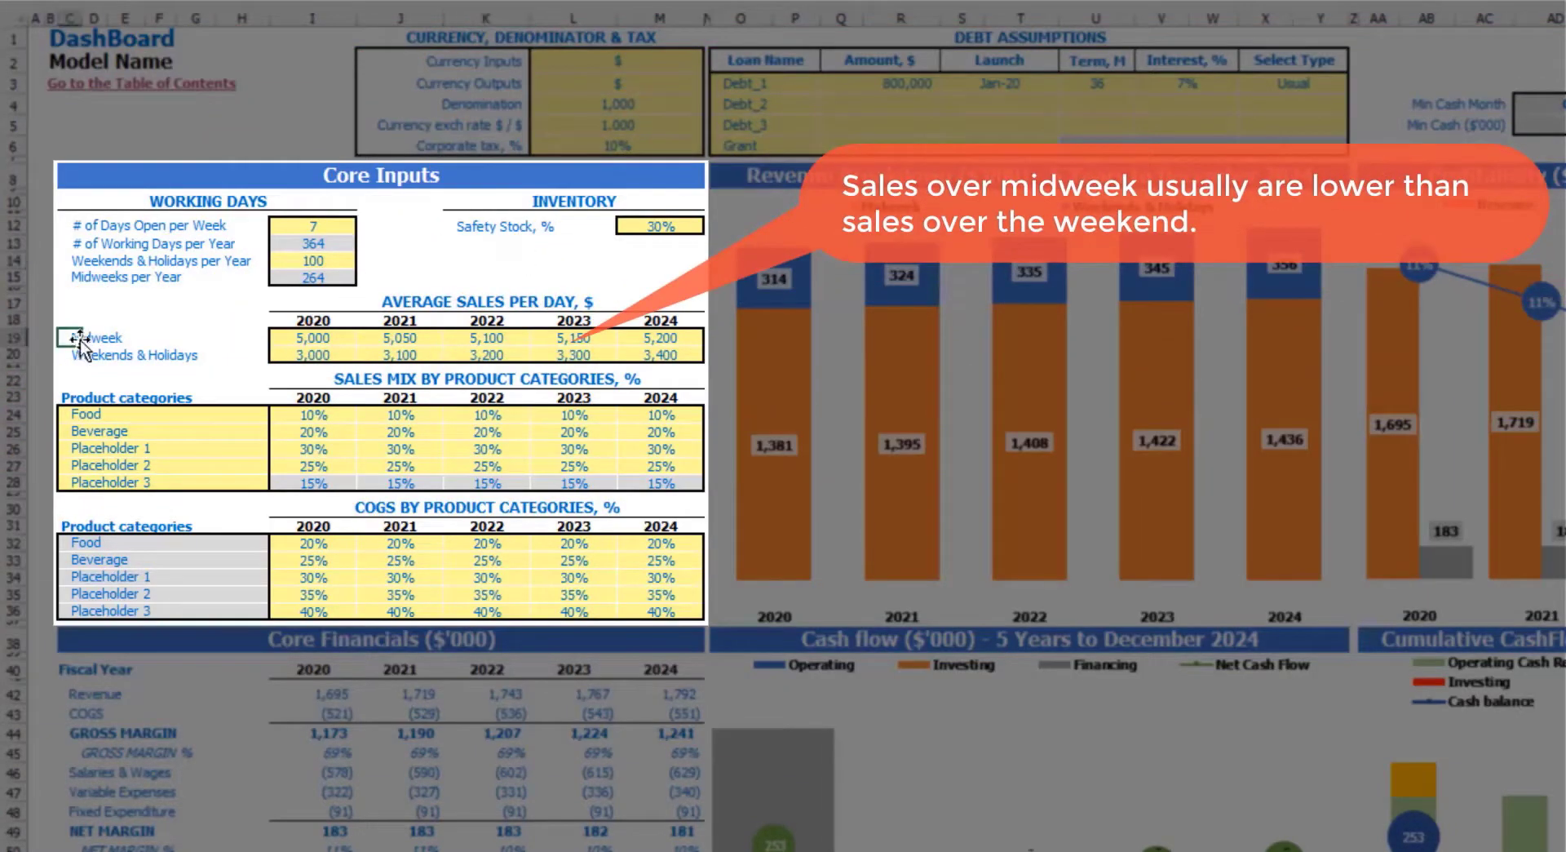
click(303, 341)
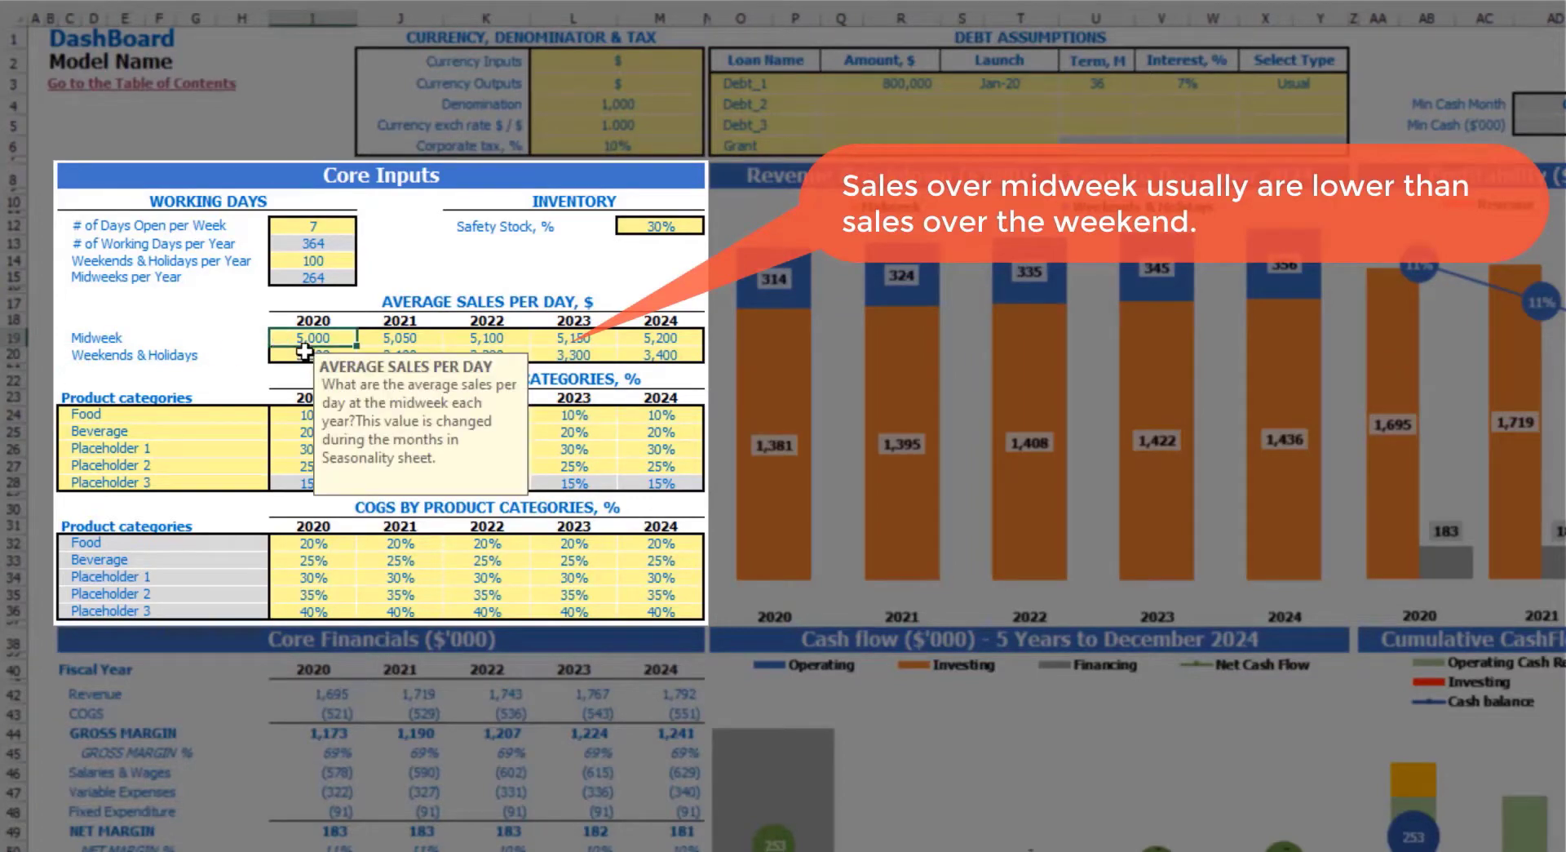
text(3000)
key(Tab)
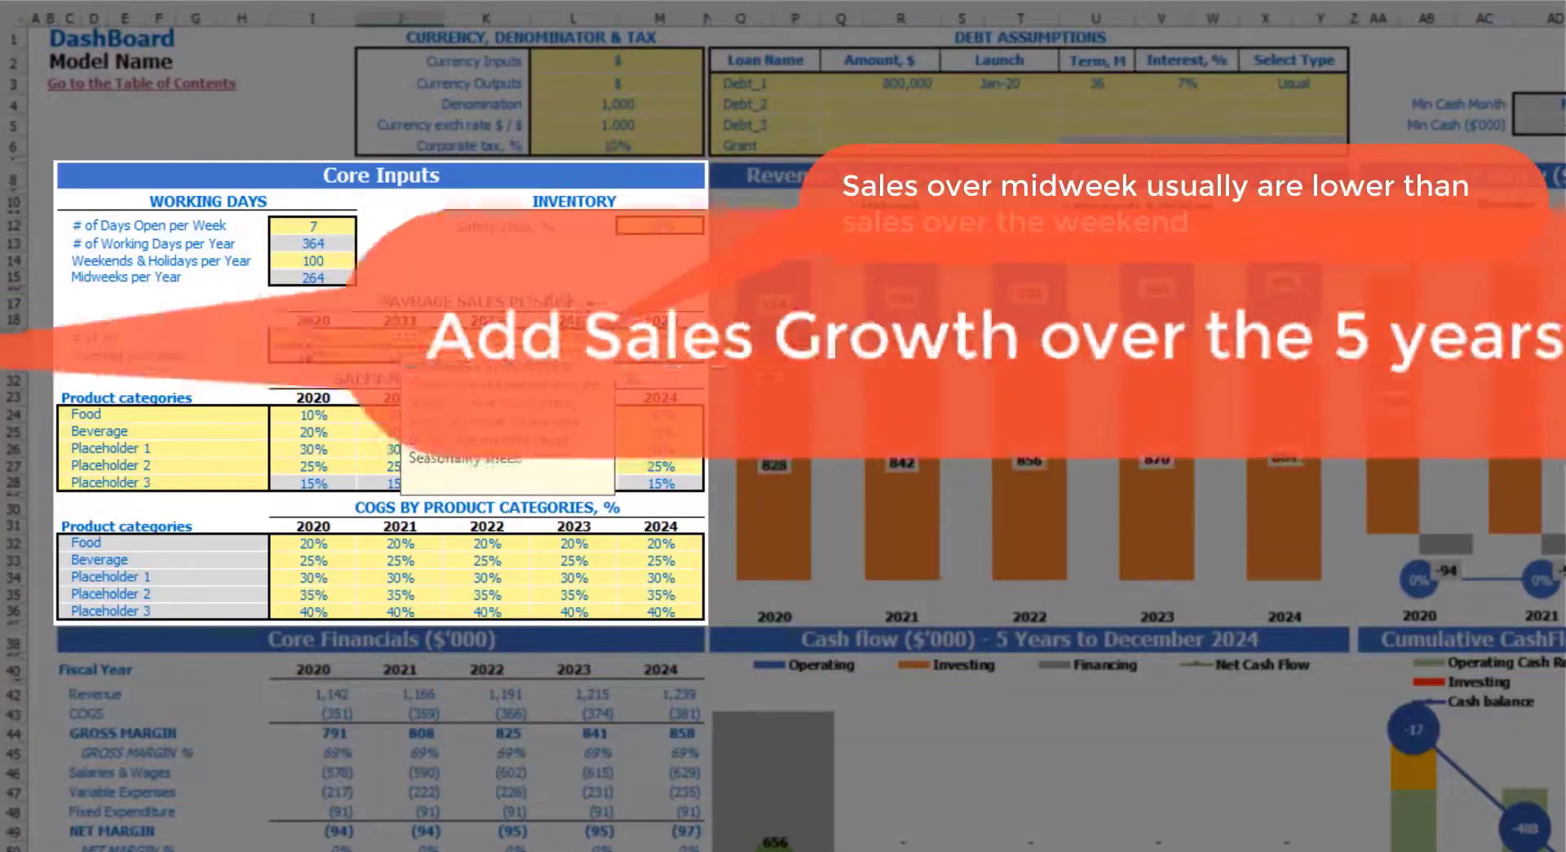
text(=I19+100)
key(Return)
key(Up)
key(ctrl+c)
key(shift+Right)
key(shift+Right)
key(shift+Right)
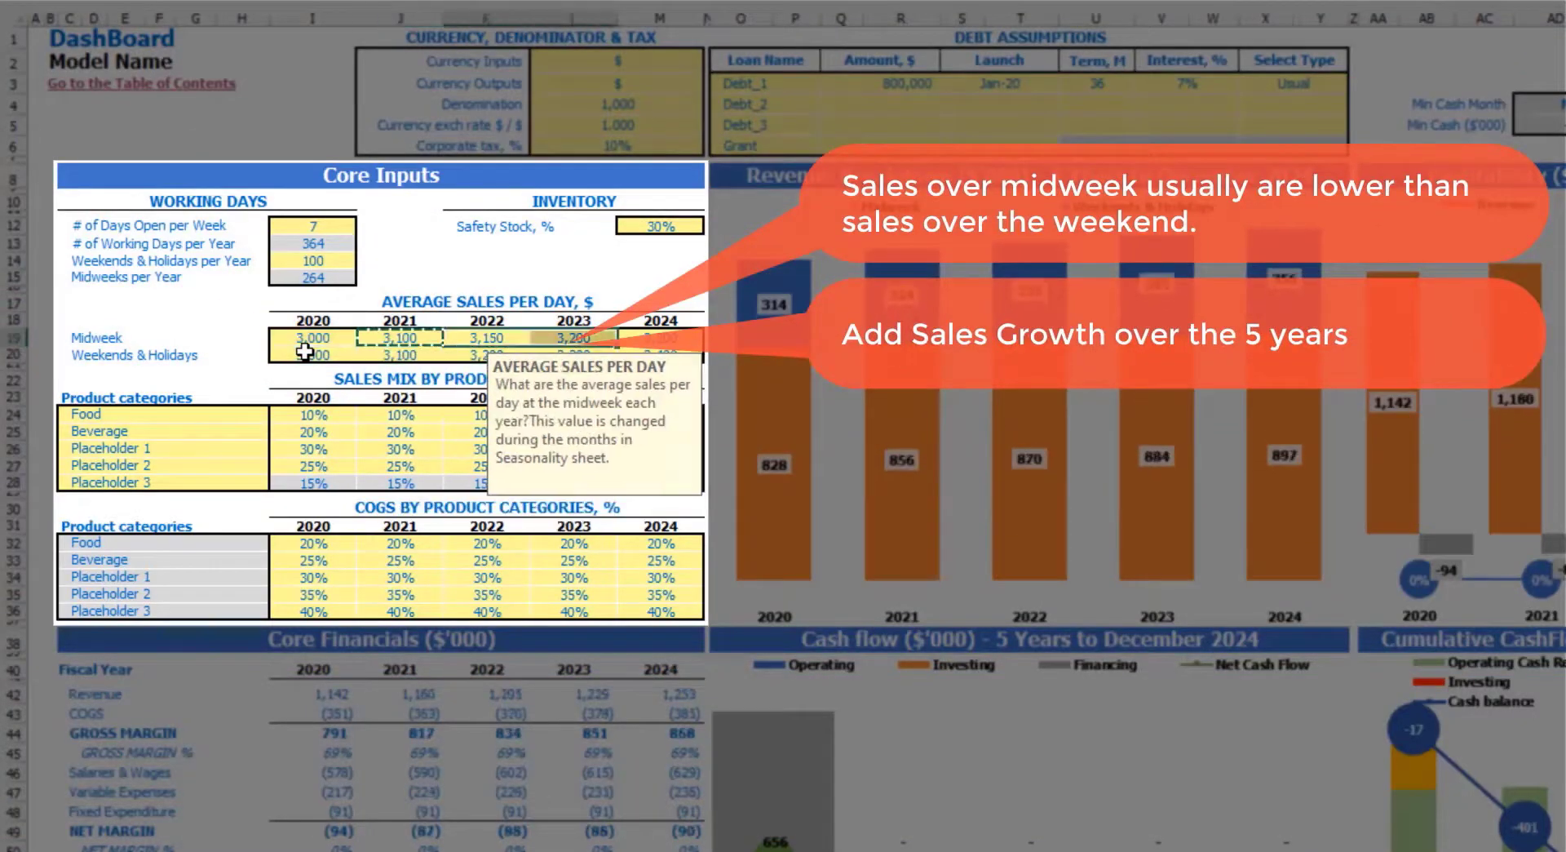
key(ctrl+v)
key(Left)
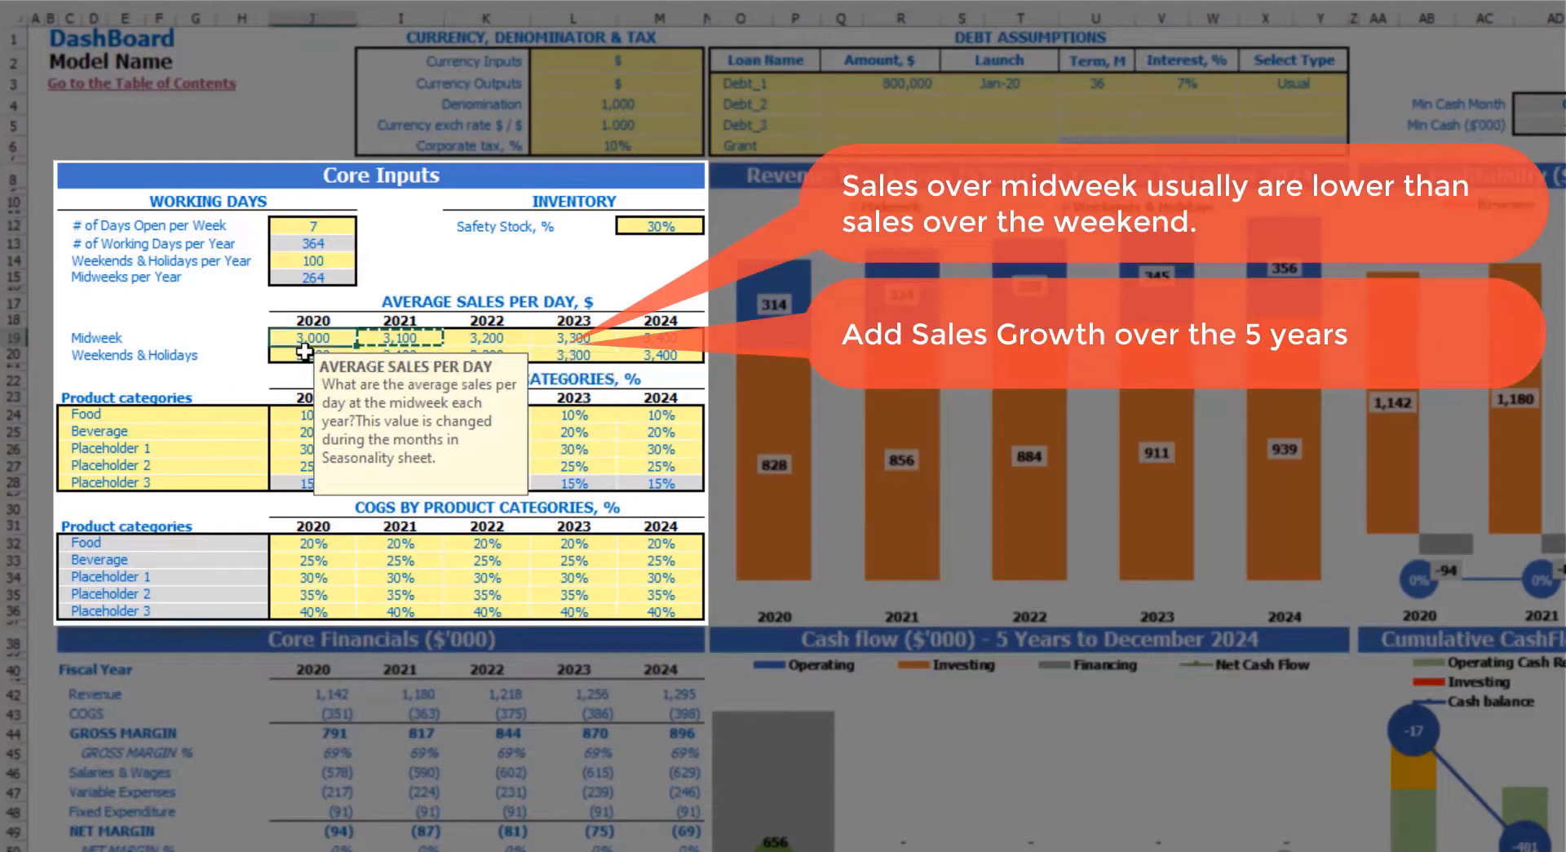
Set 2020 weekend & holiday daily sales to 5,000 and fill the yearly growth formula through 2024
key(Down)
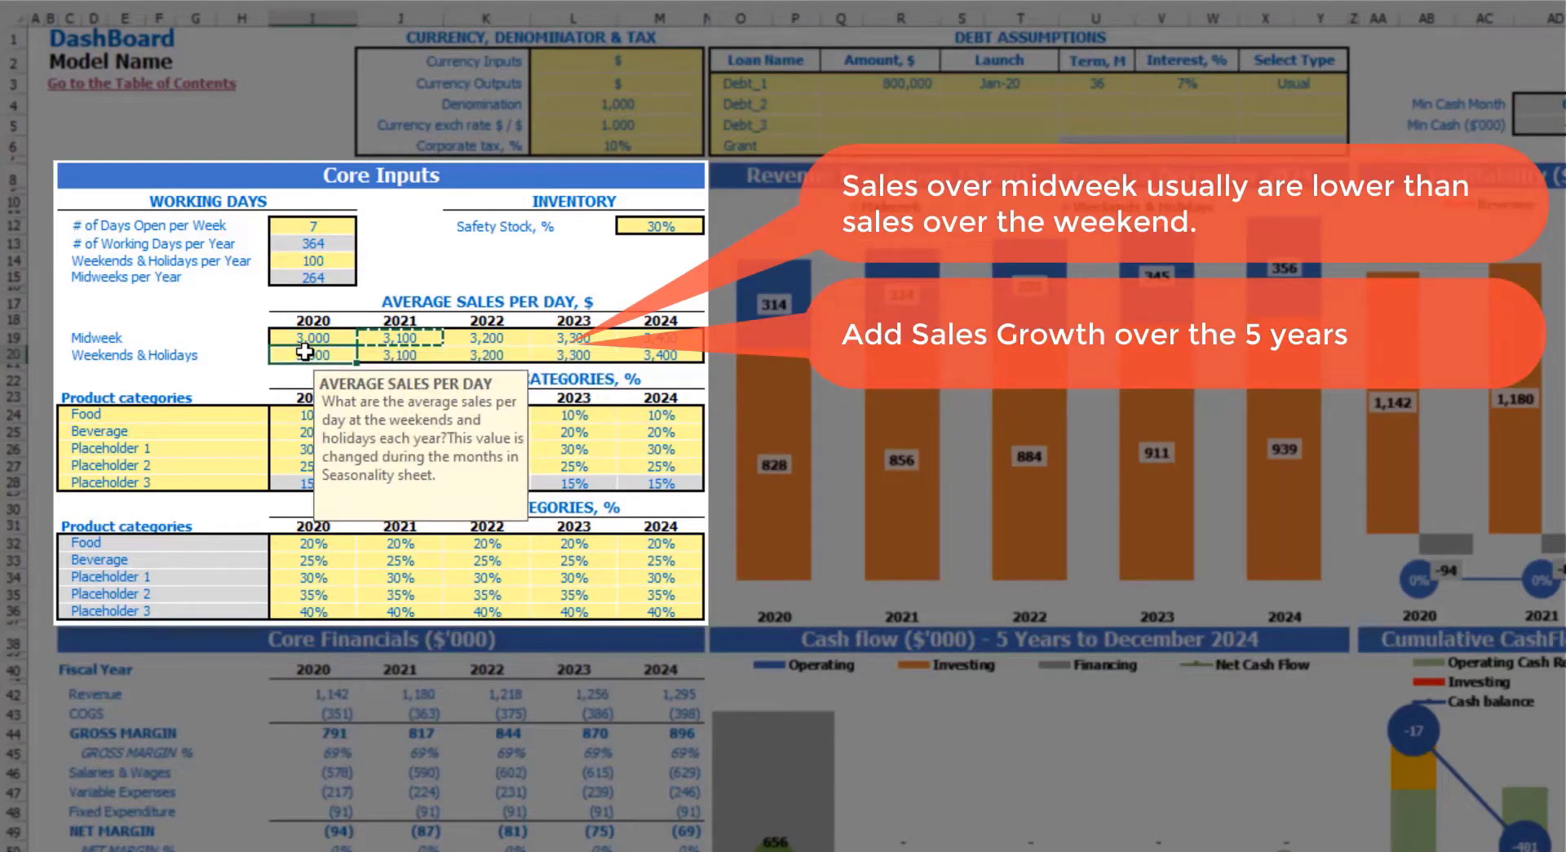
text(350)
key(Tab)
text(=)
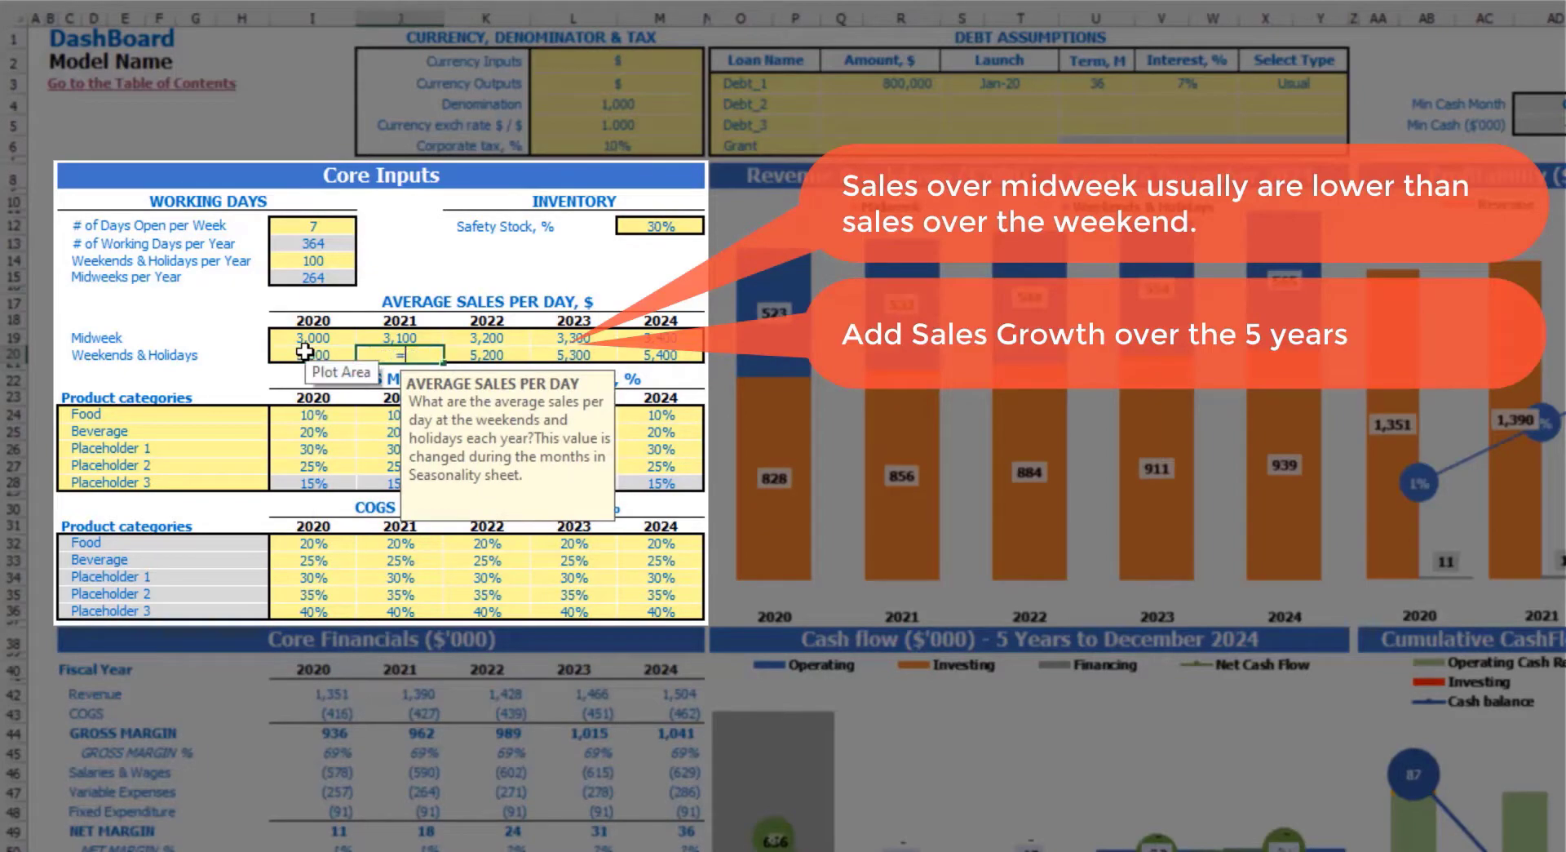
click(304, 351)
text(+100)
key(ctrl+Return)
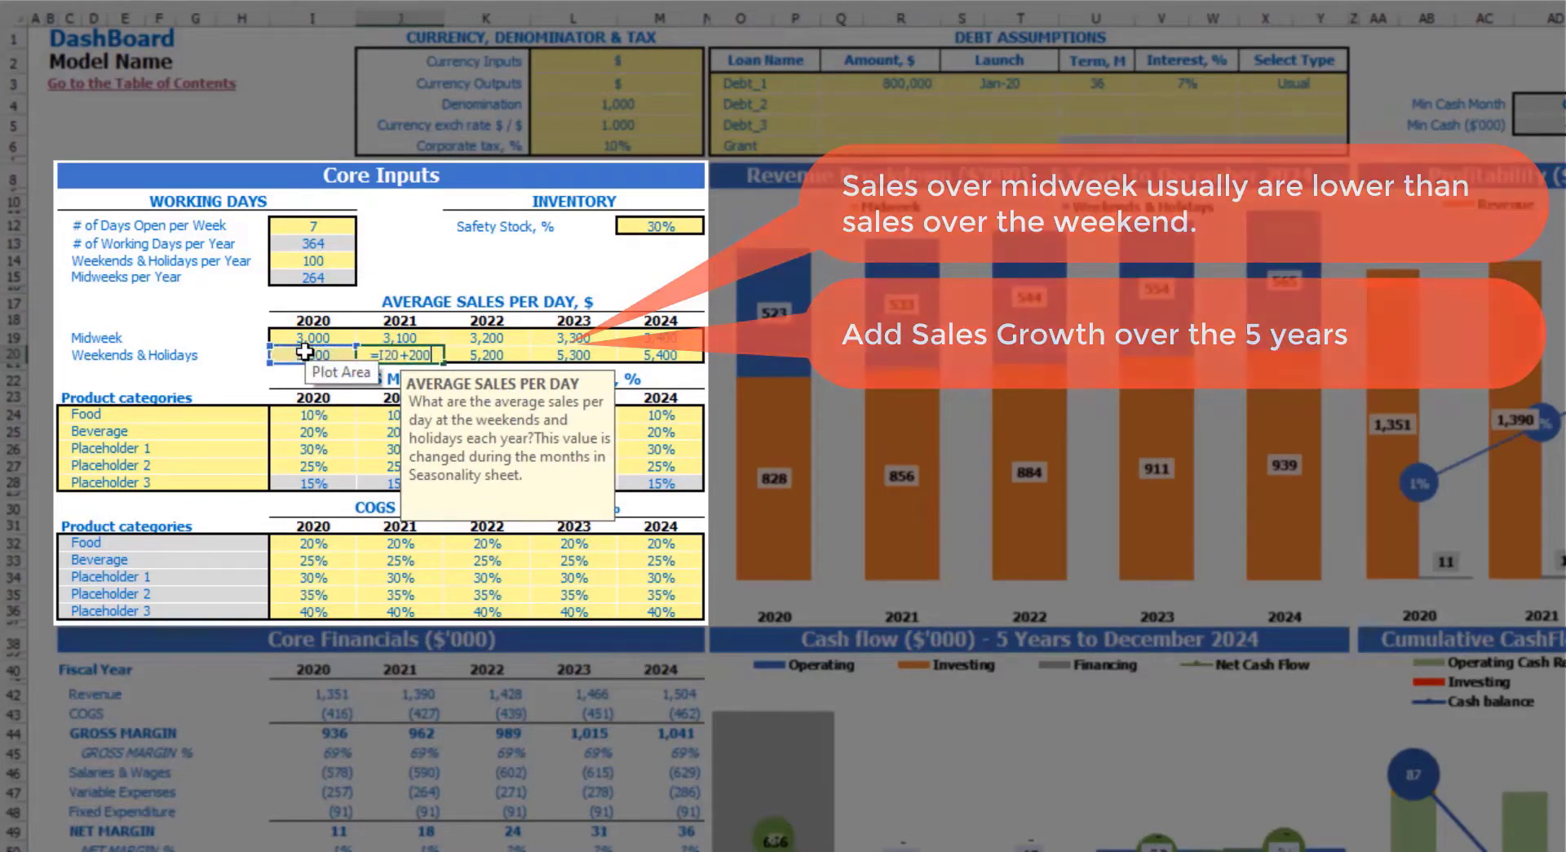
key(ctrl+c)
key(shift+Right)
key(shift+Right)
key(shift+Right)
key(ctrl+v)
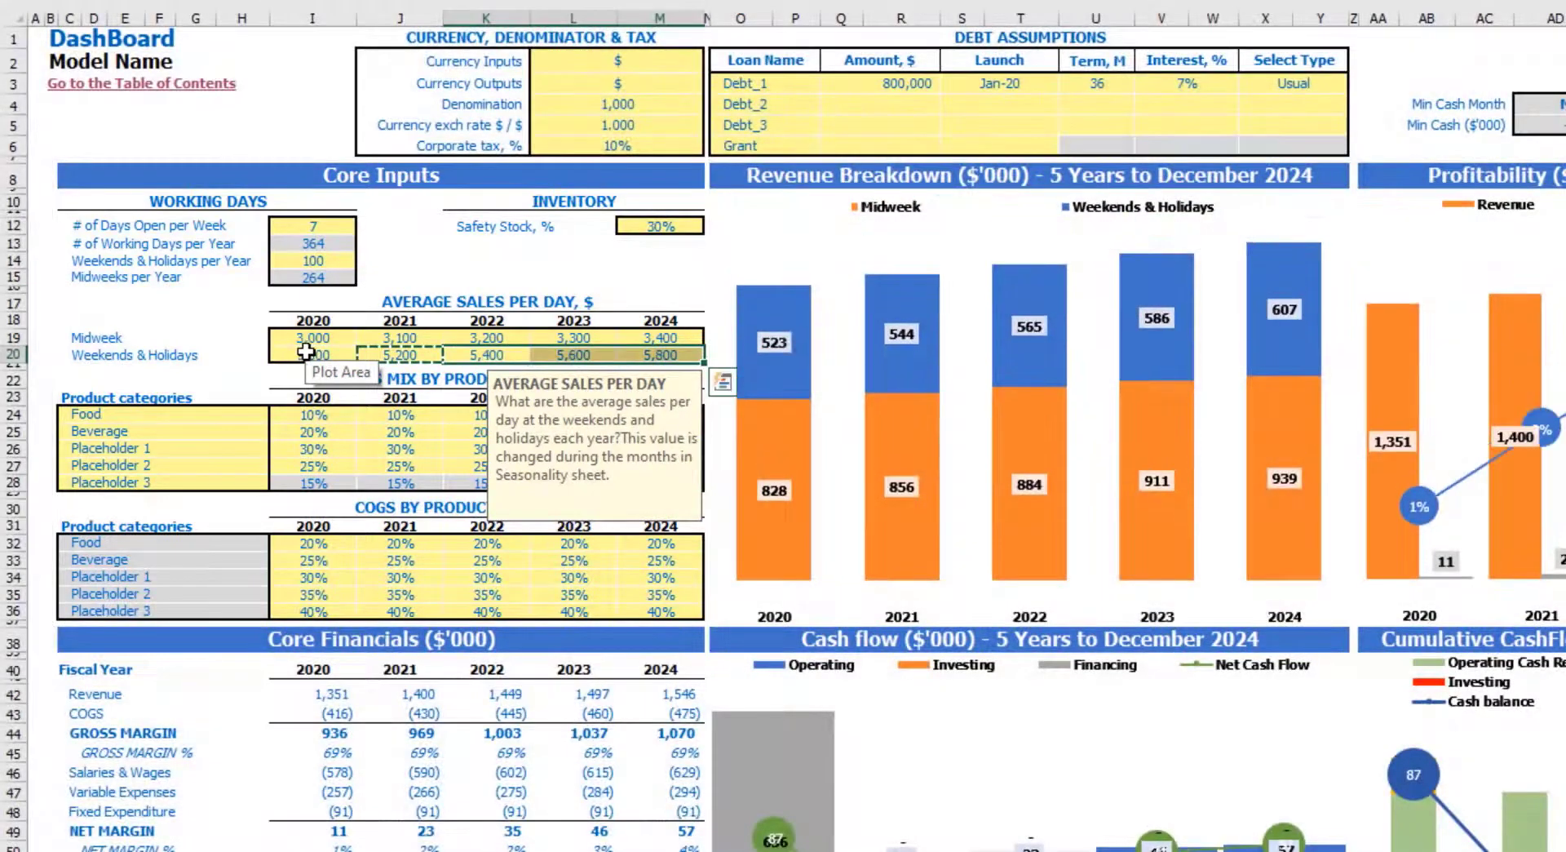
click(245, 337)
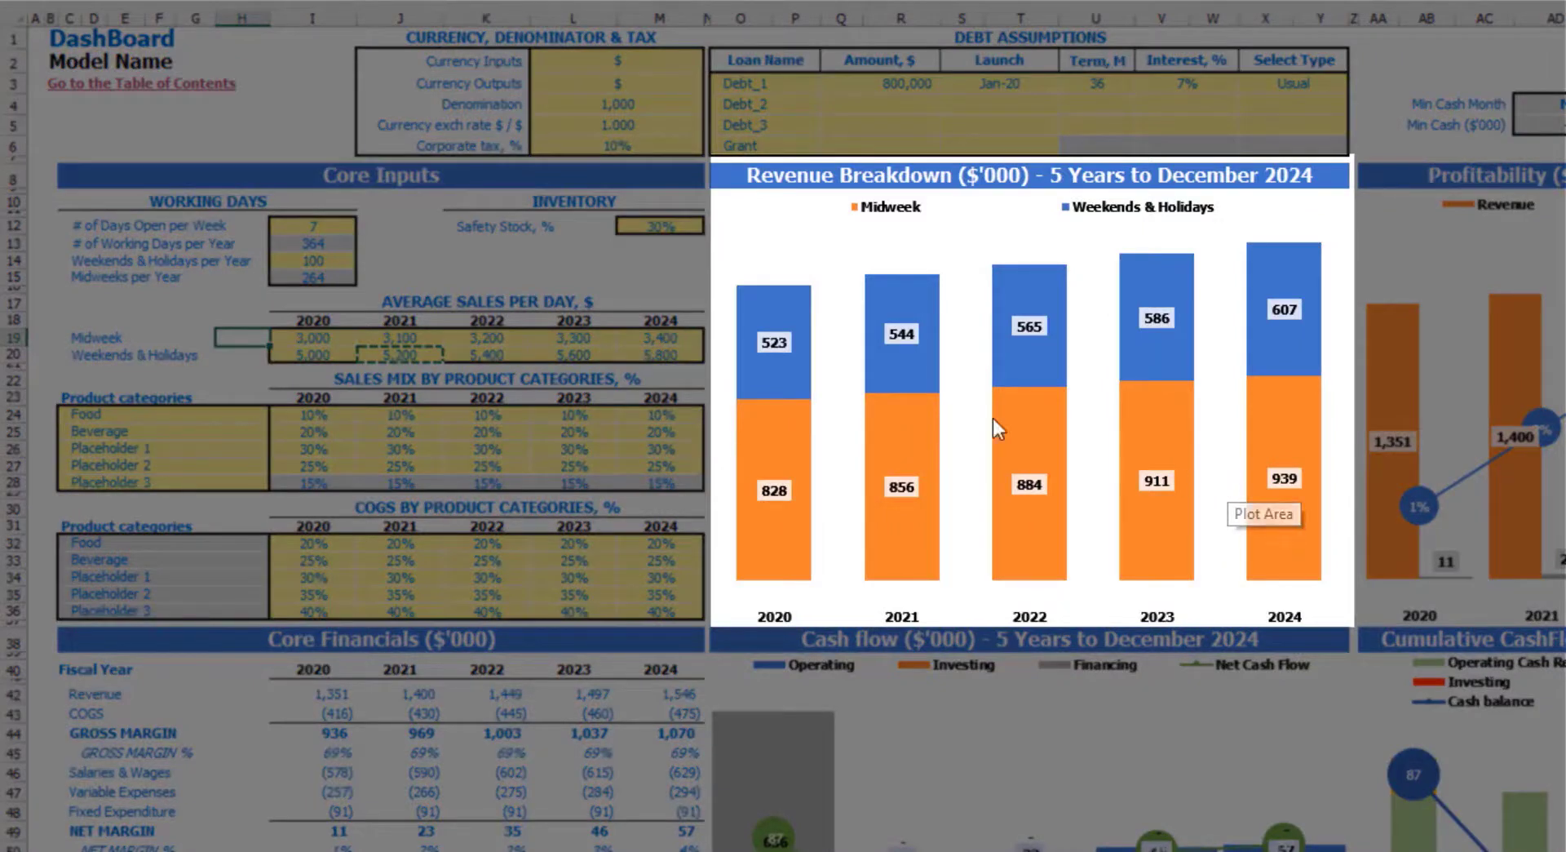
mouse_move(939, 407)
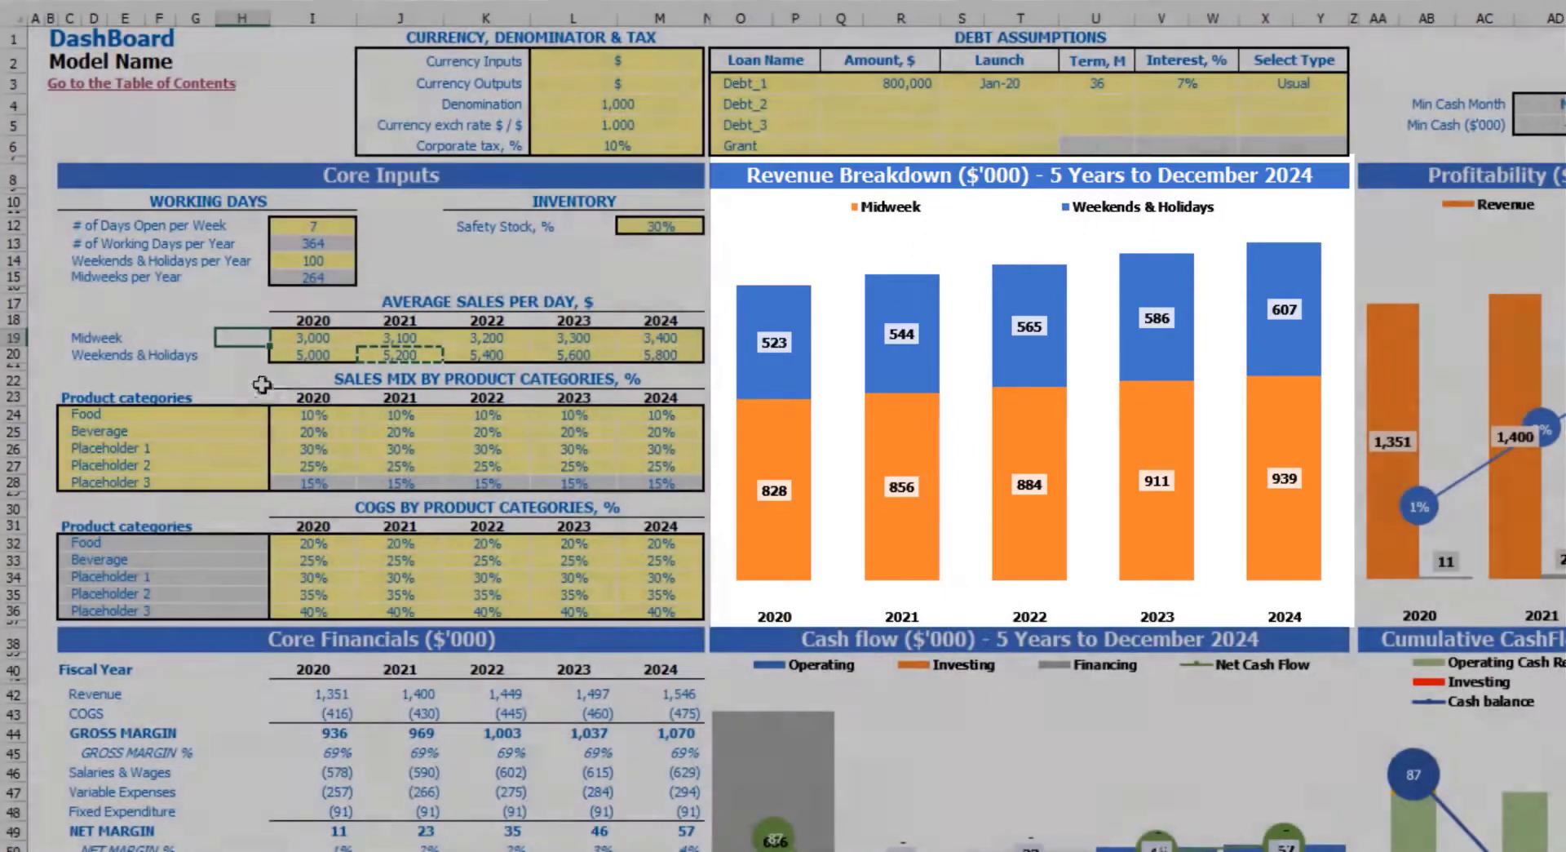
click(228, 373)
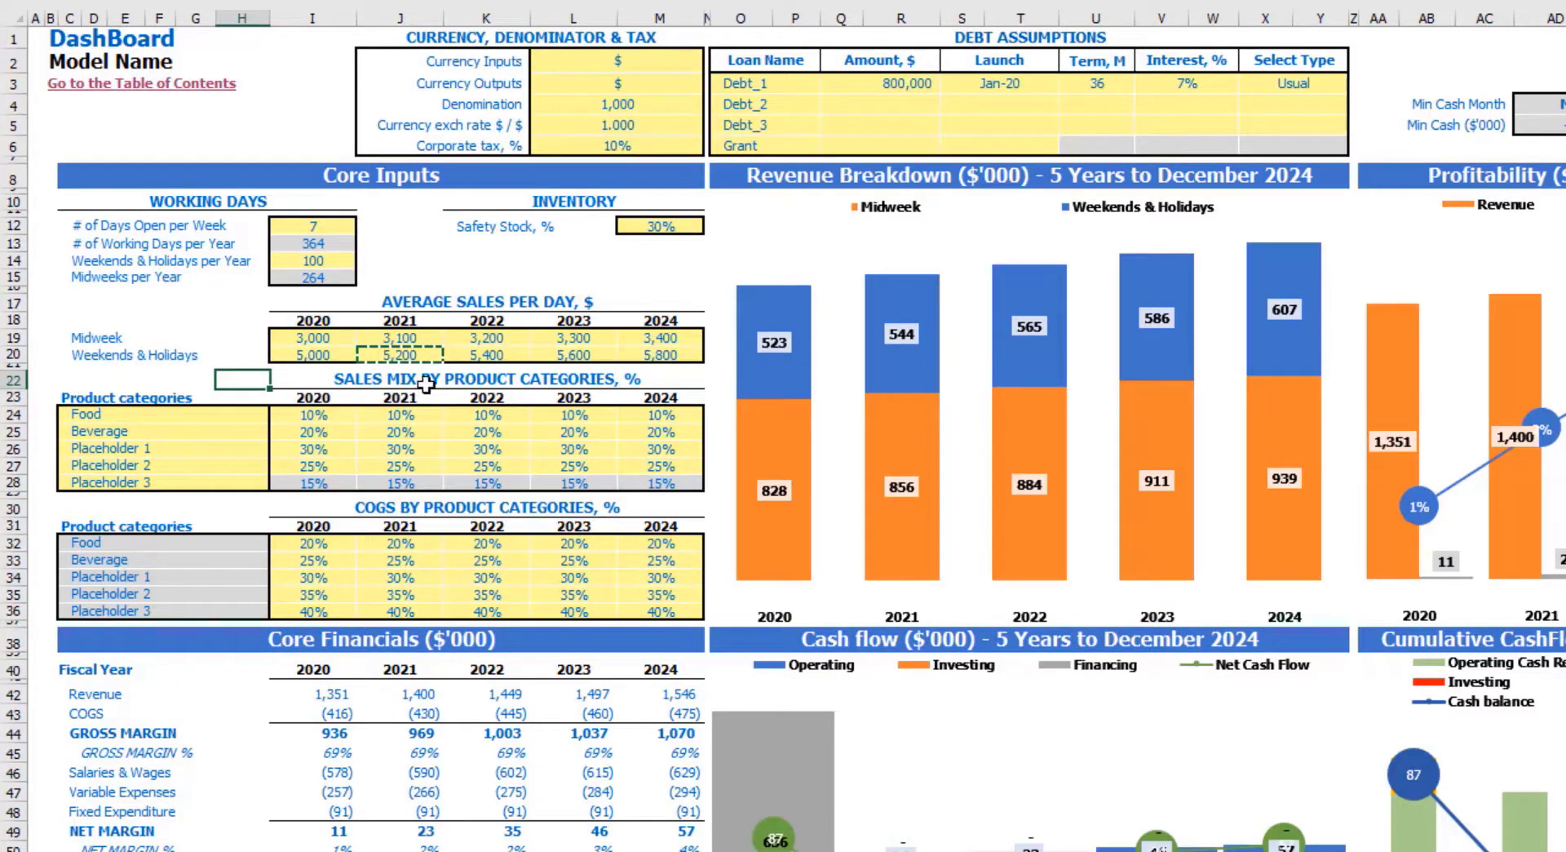
drag(131, 412, 140, 481)
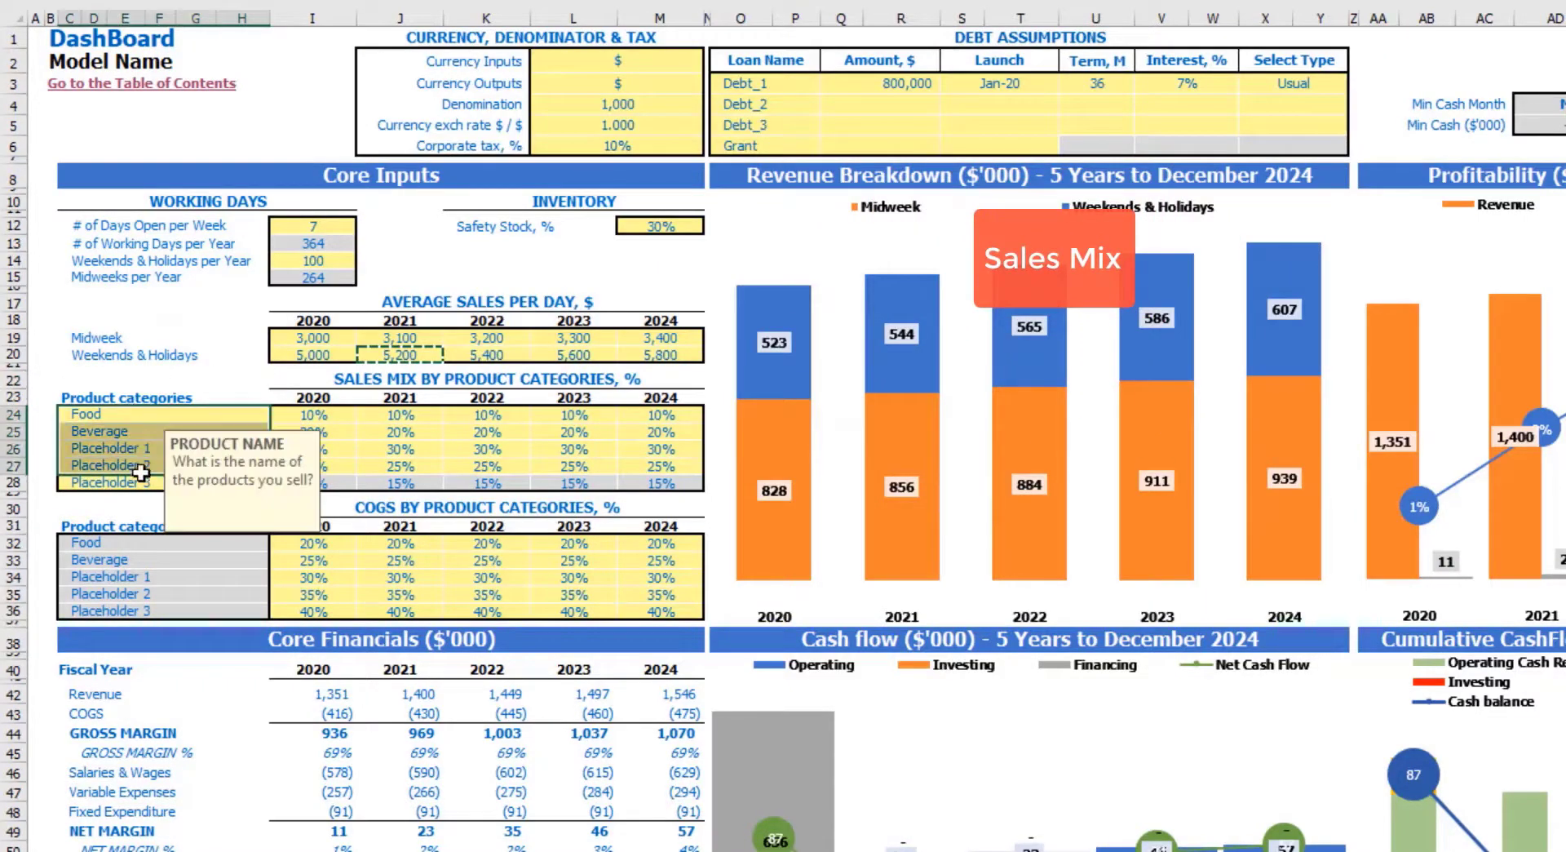
click(140, 377)
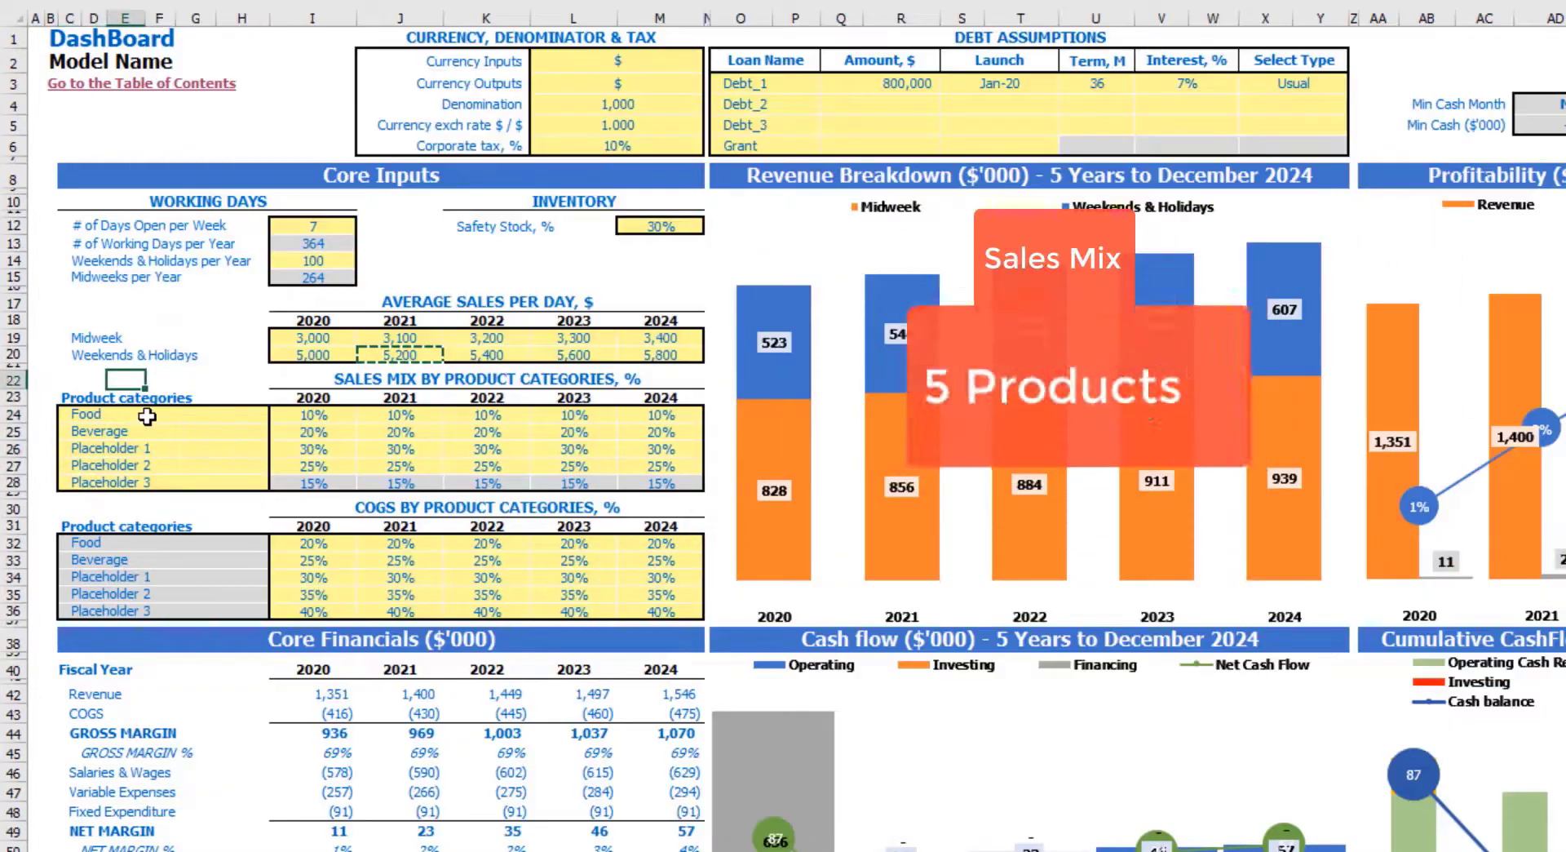
click(147, 416)
drag(144, 441, 119, 481)
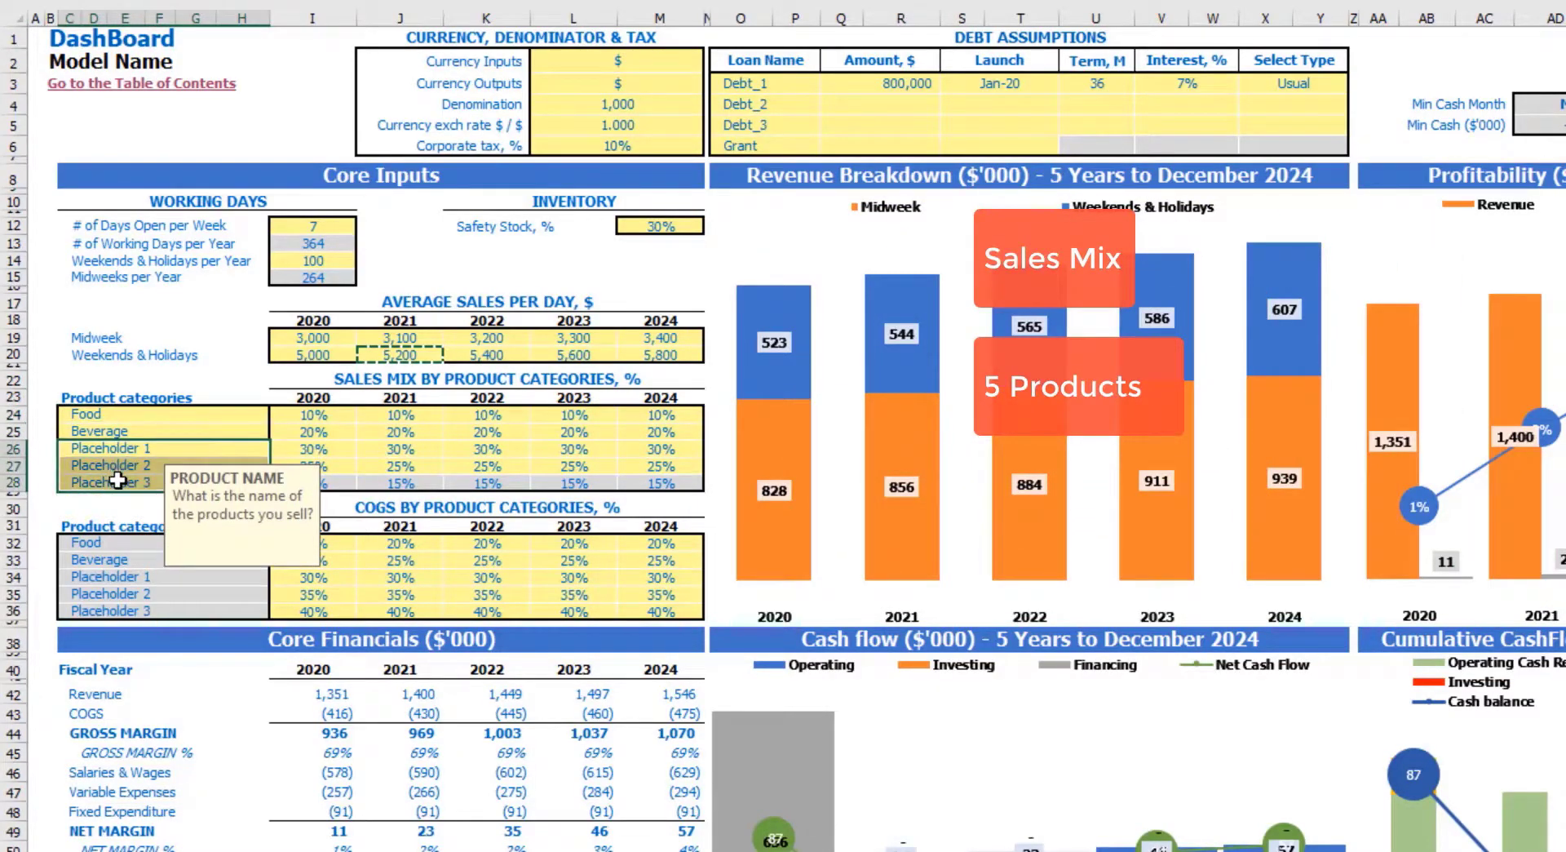
click(240, 367)
drag(311, 414, 273, 480)
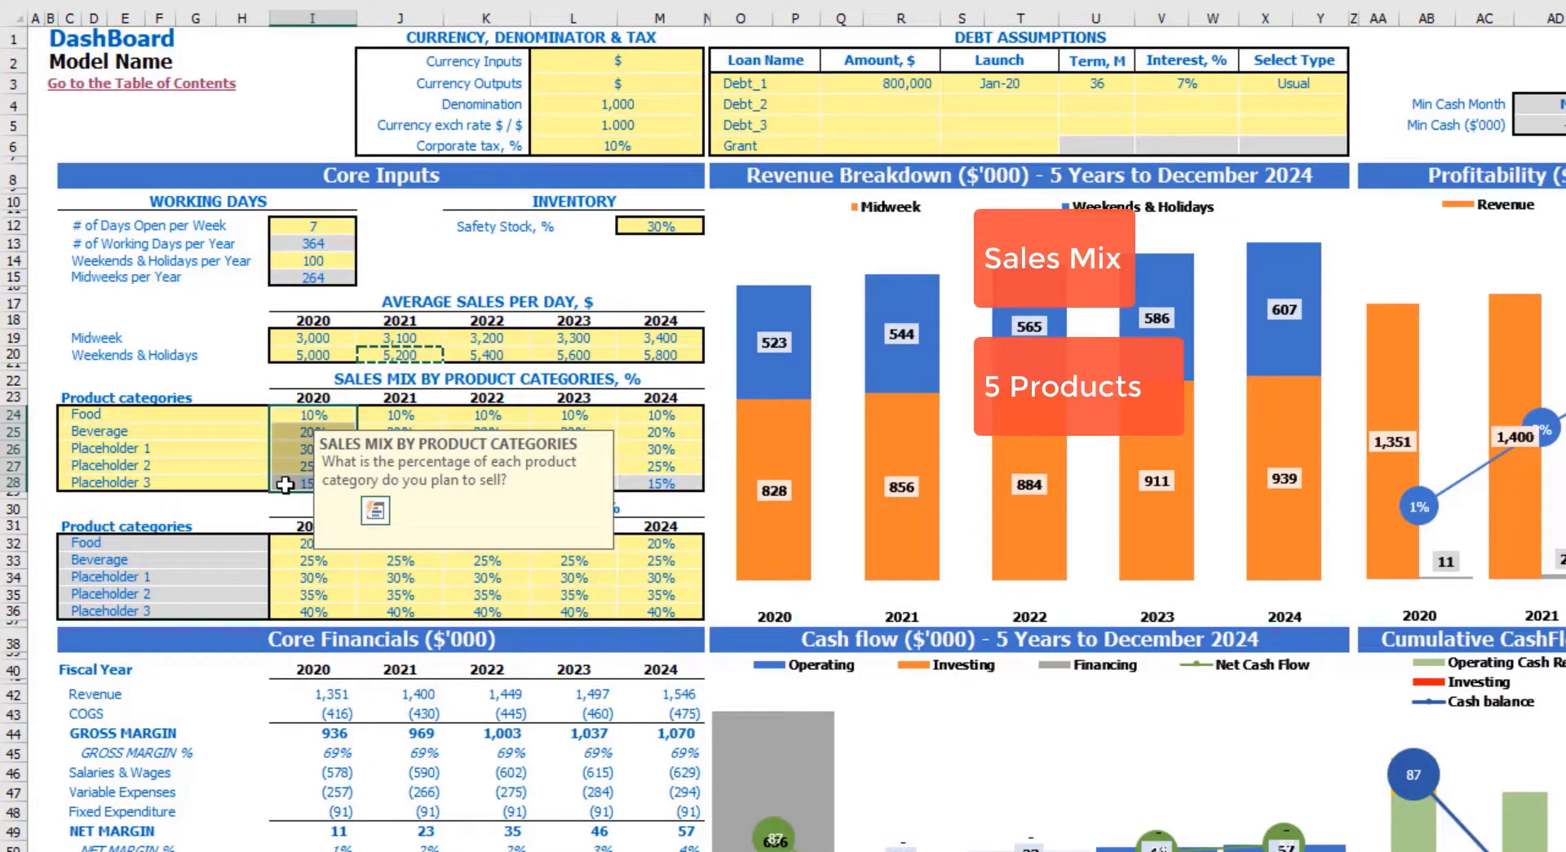
click(302, 416)
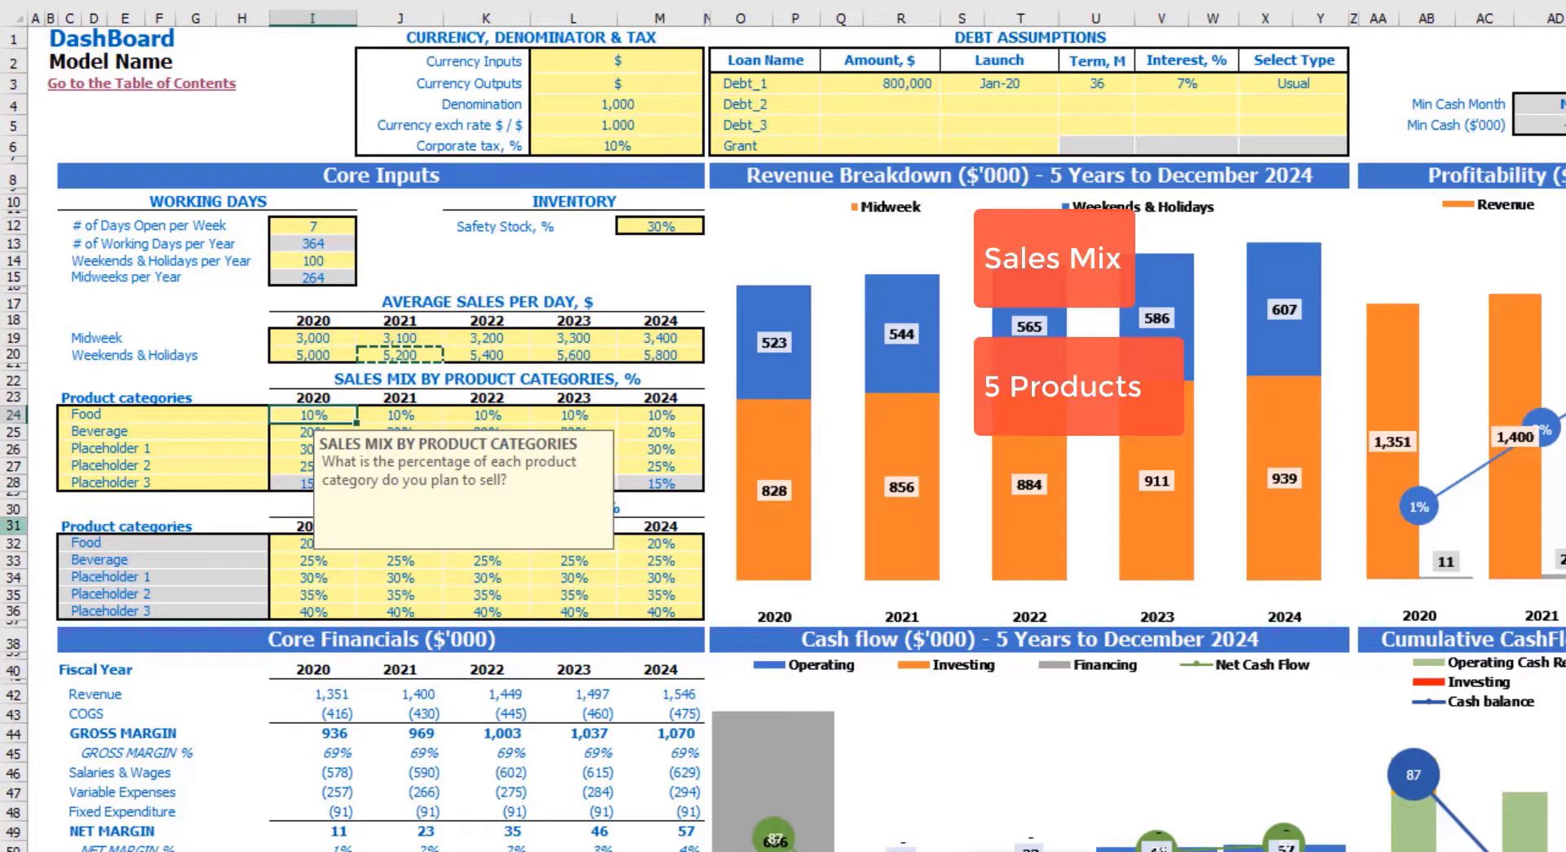
text(80)
key(Return)
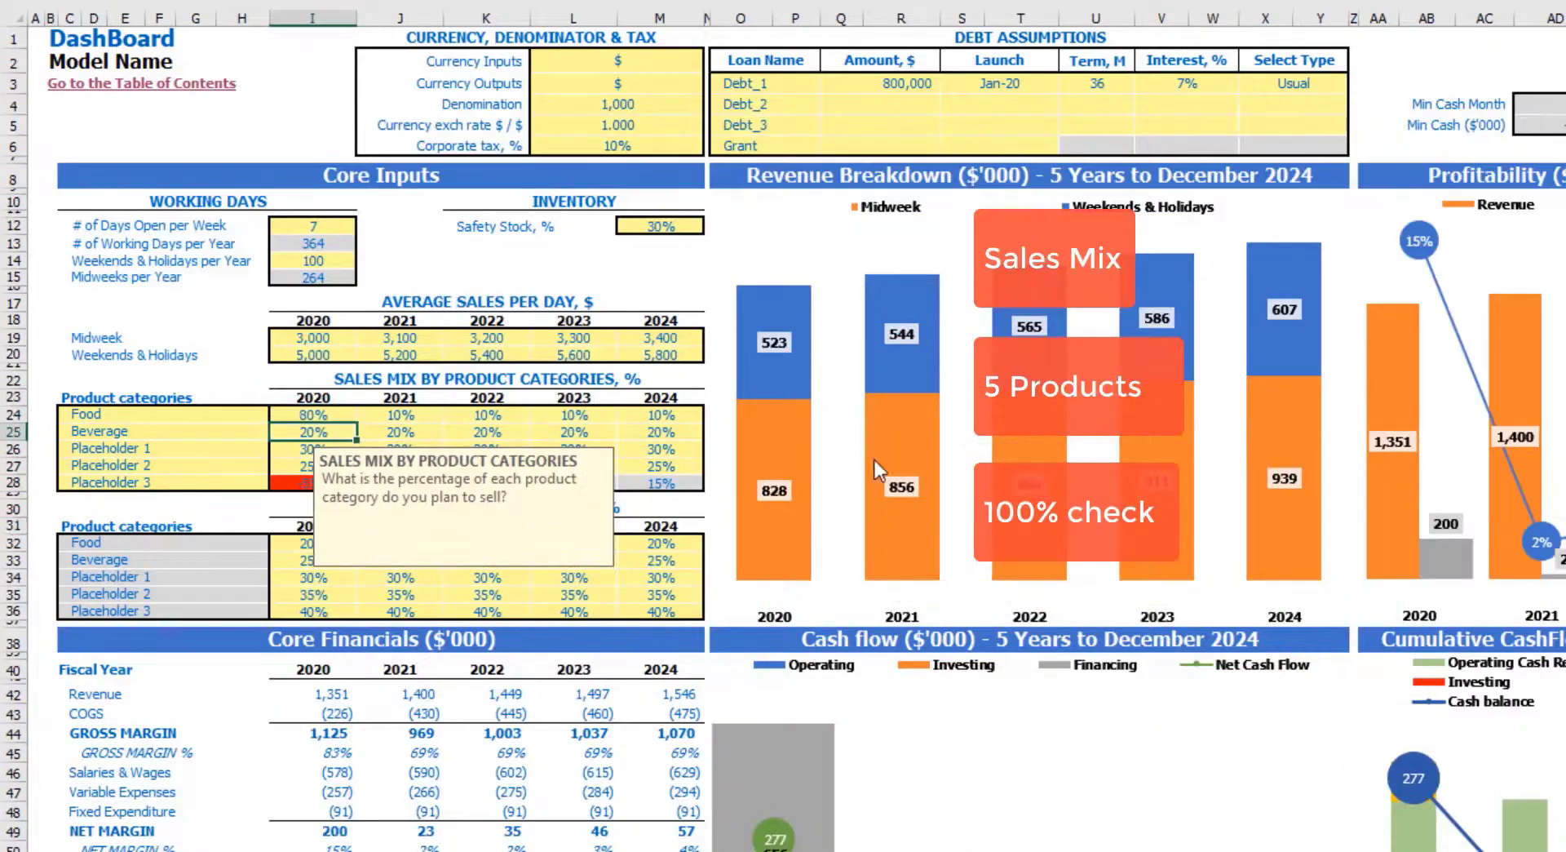
click(225, 378)
click(322, 479)
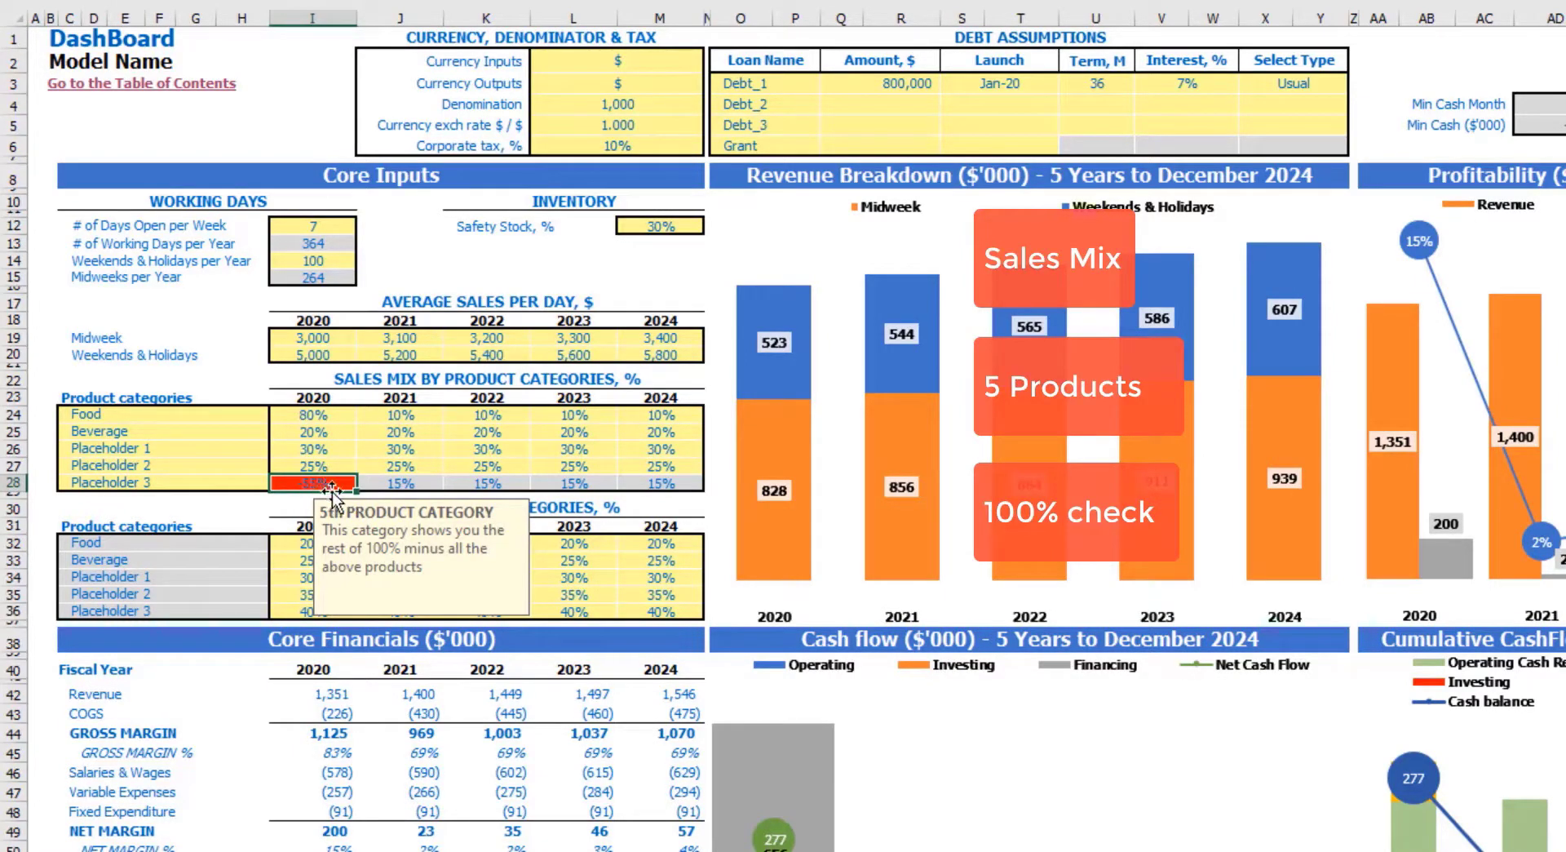
key(ctrl+z)
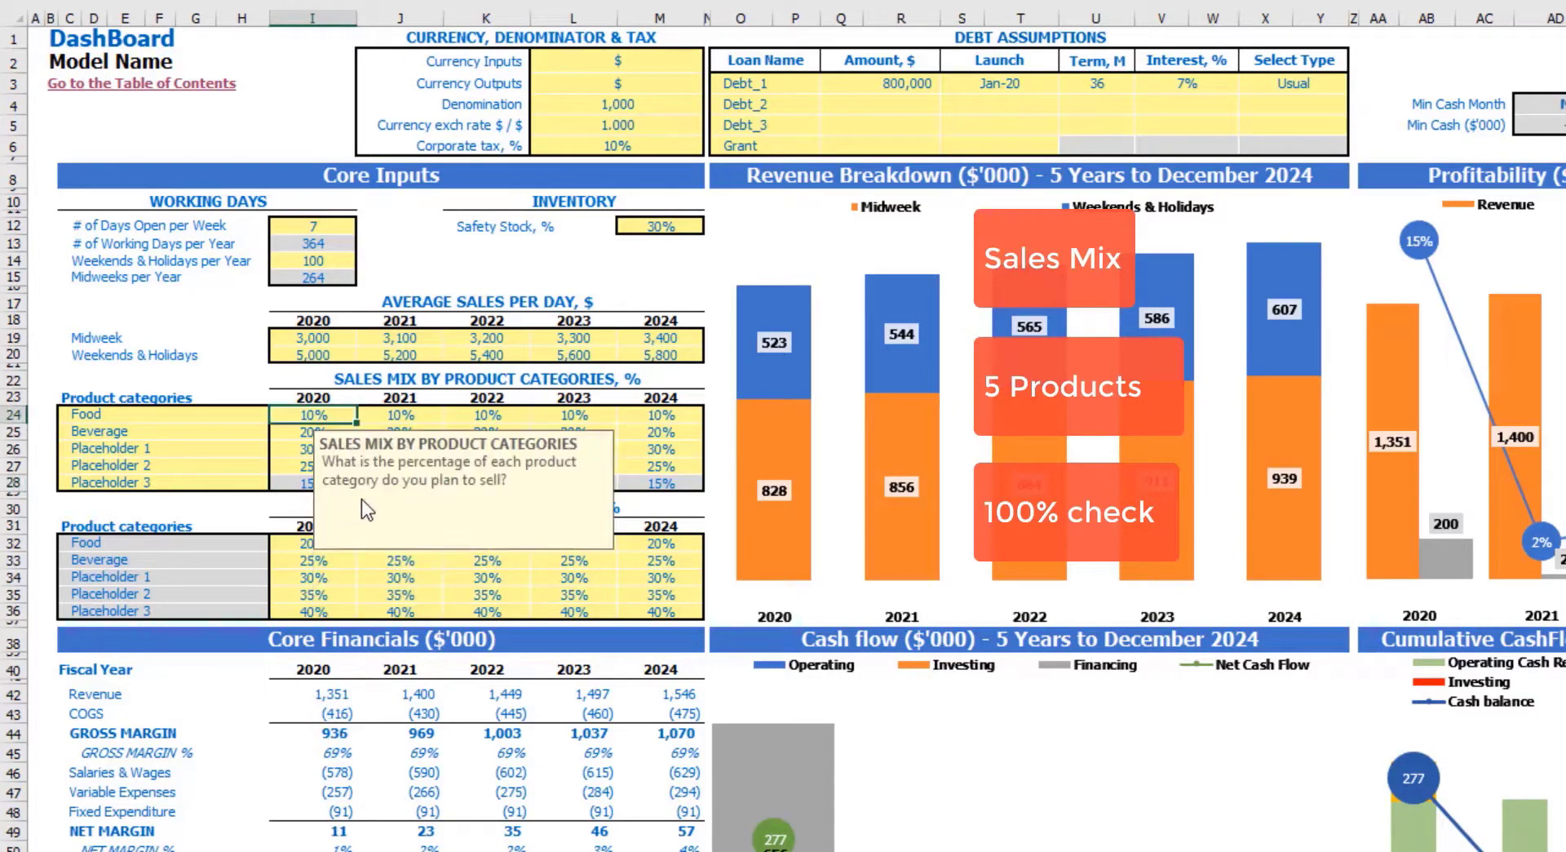
key(ctrl+z)
click(330, 477)
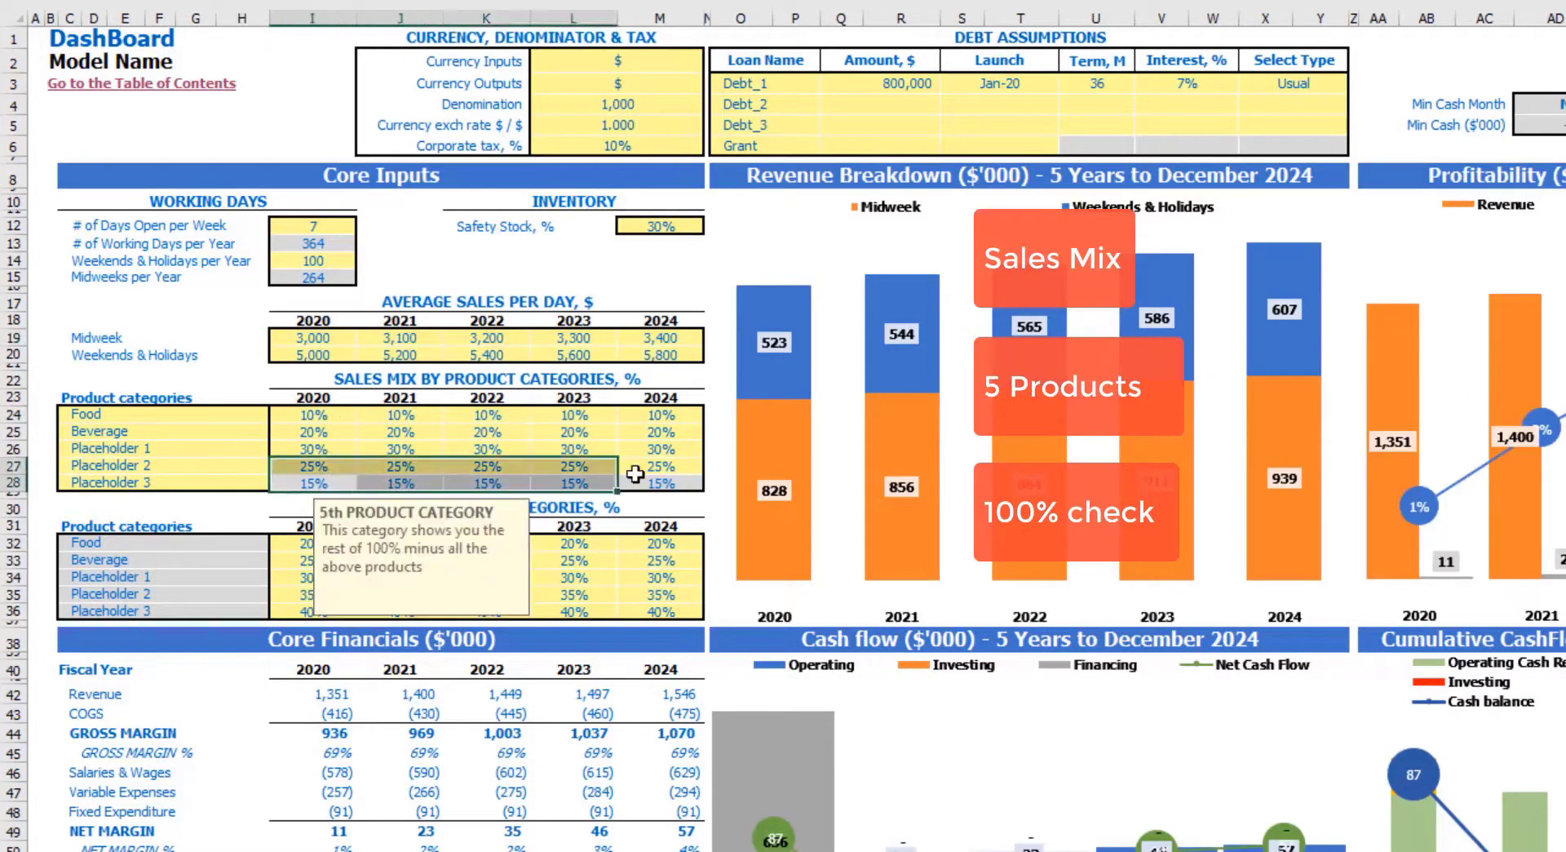
key(ctrl+shift+Right)
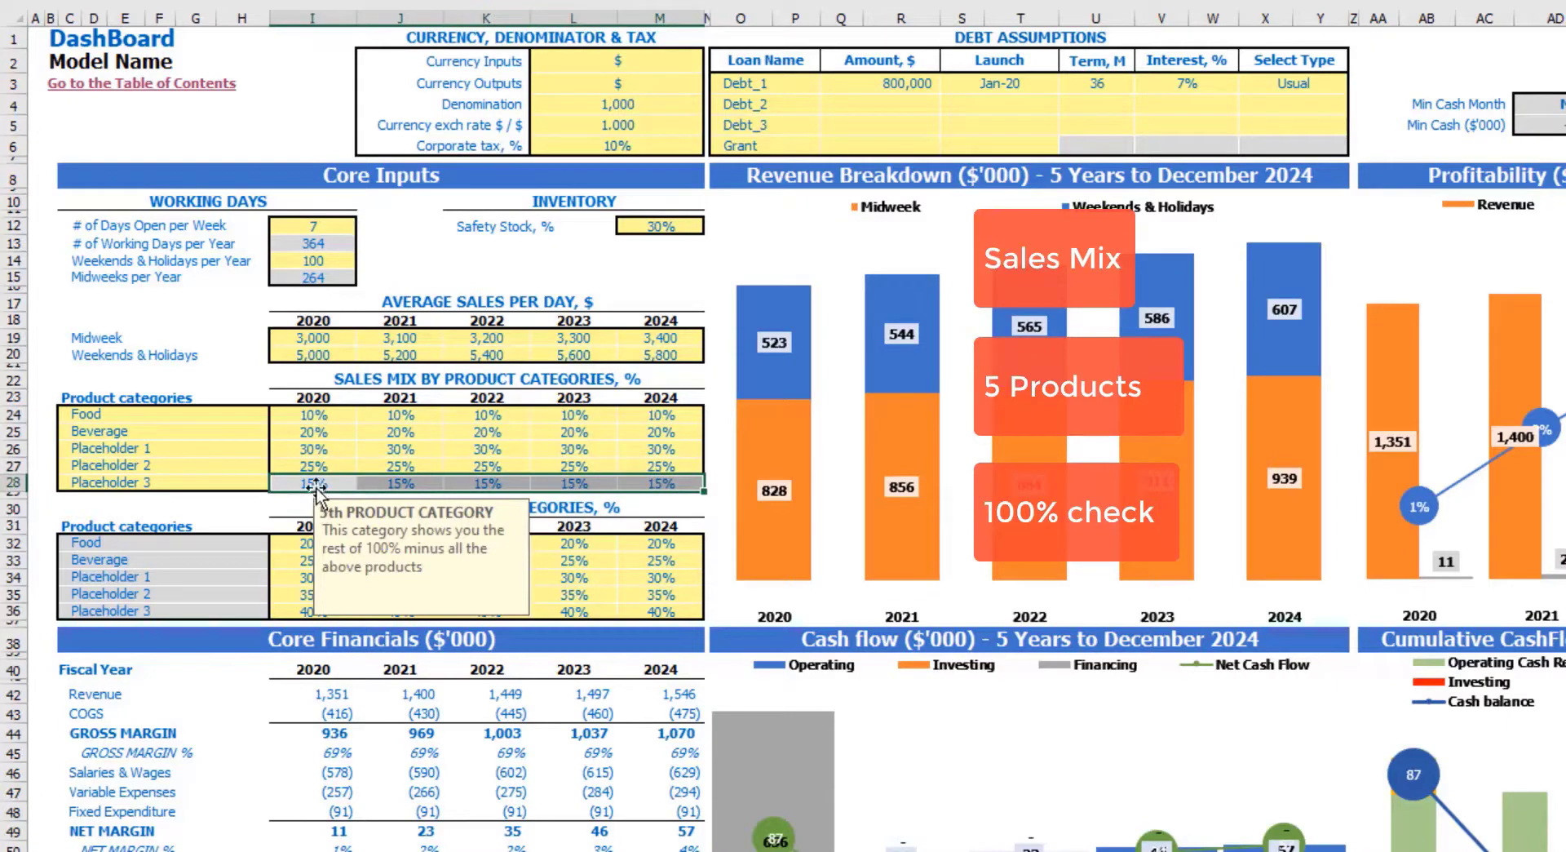
click(316, 486)
key(Right)
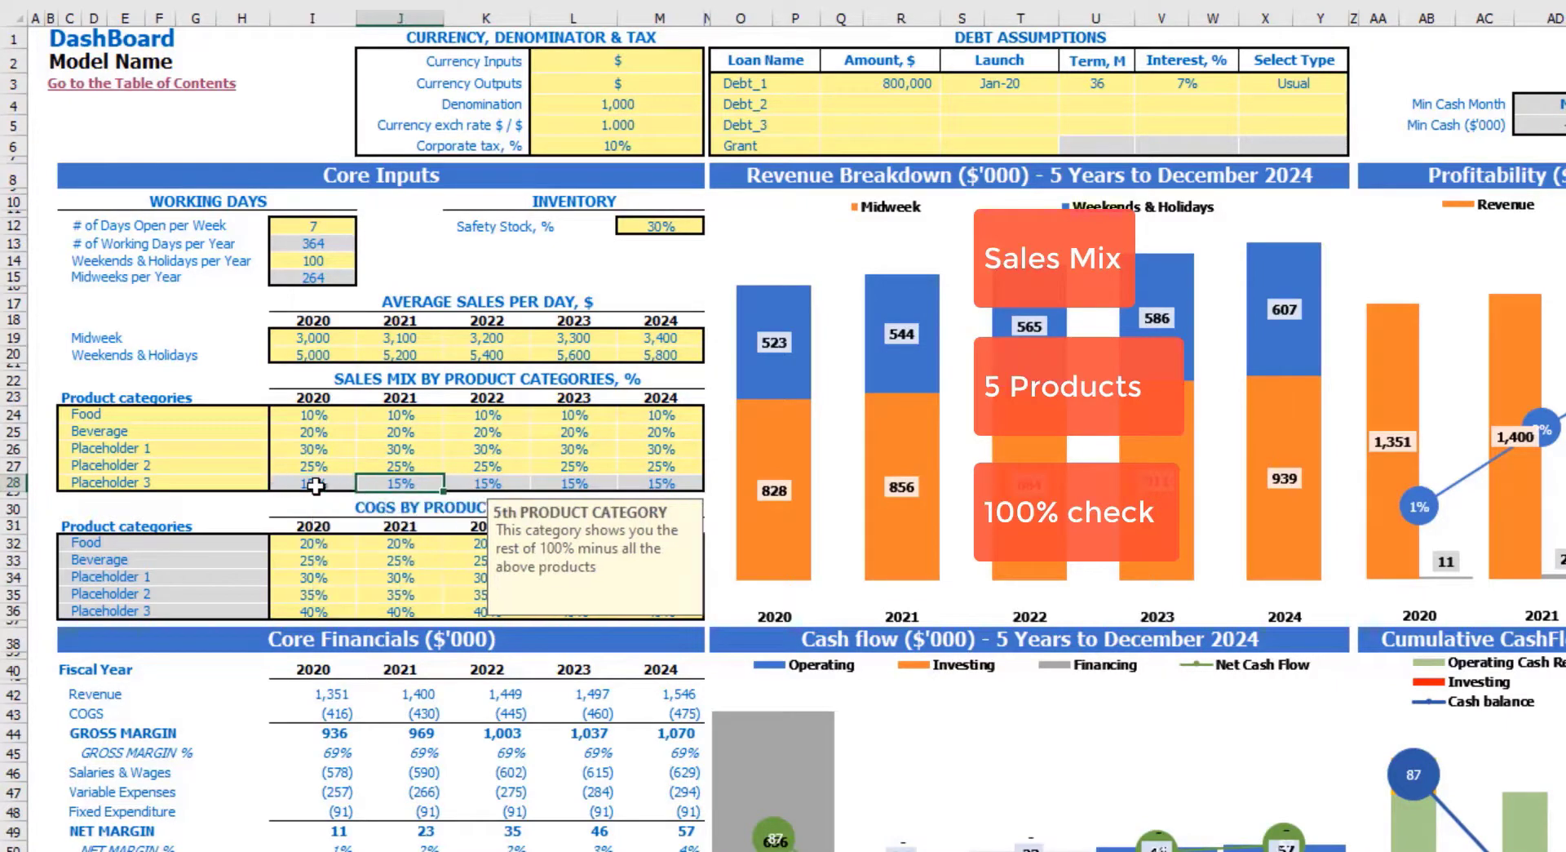
key(Right)
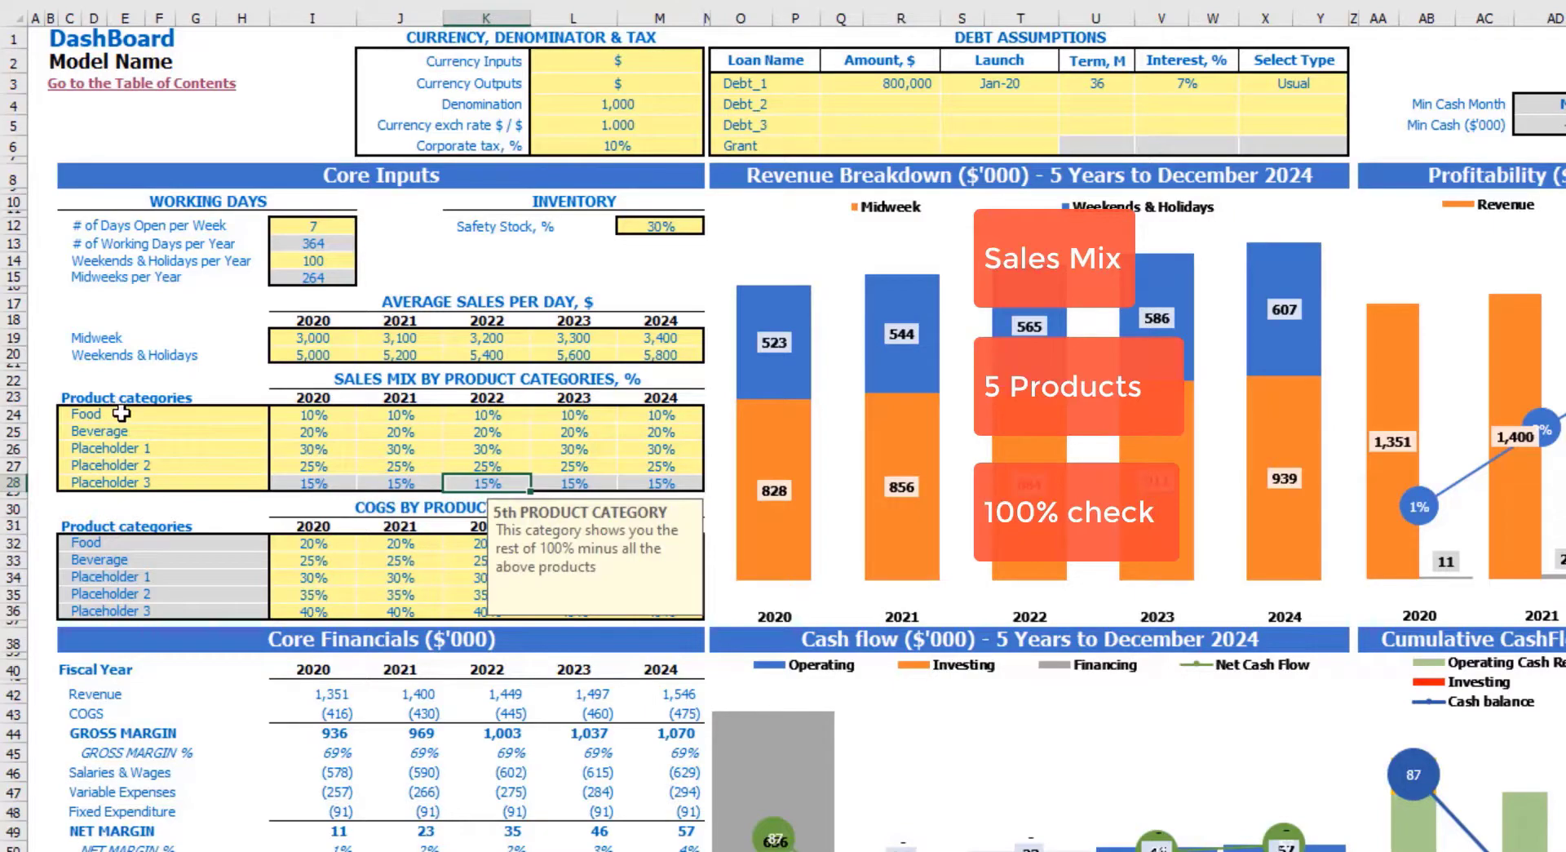
click(70, 508)
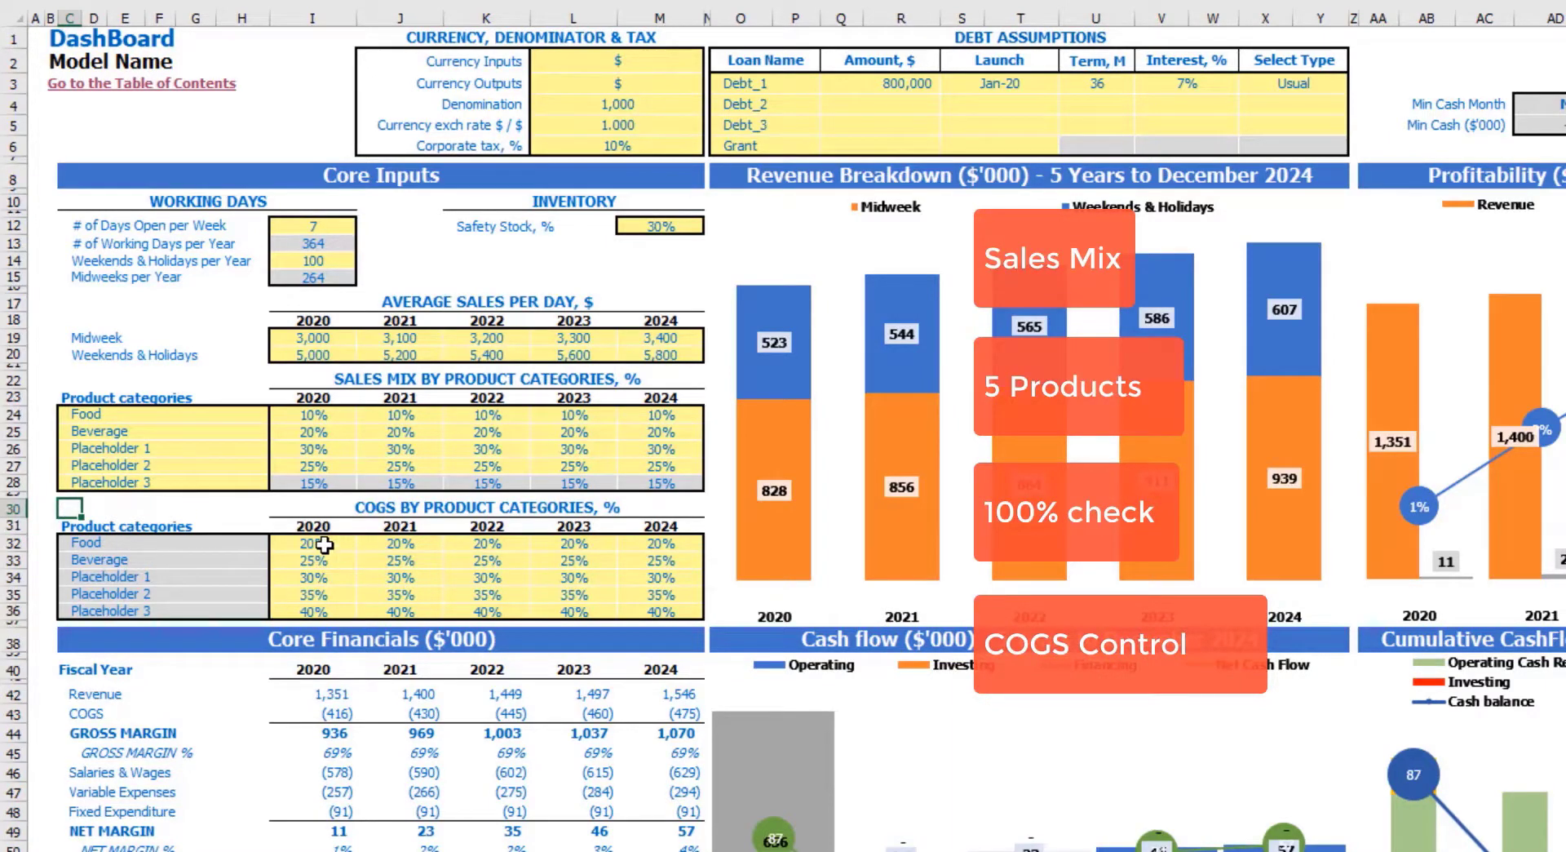
Select the 2020–2024 COGS percentages on the DashBoard, then switch to the Revenue sheet
drag(324, 545, 326, 607)
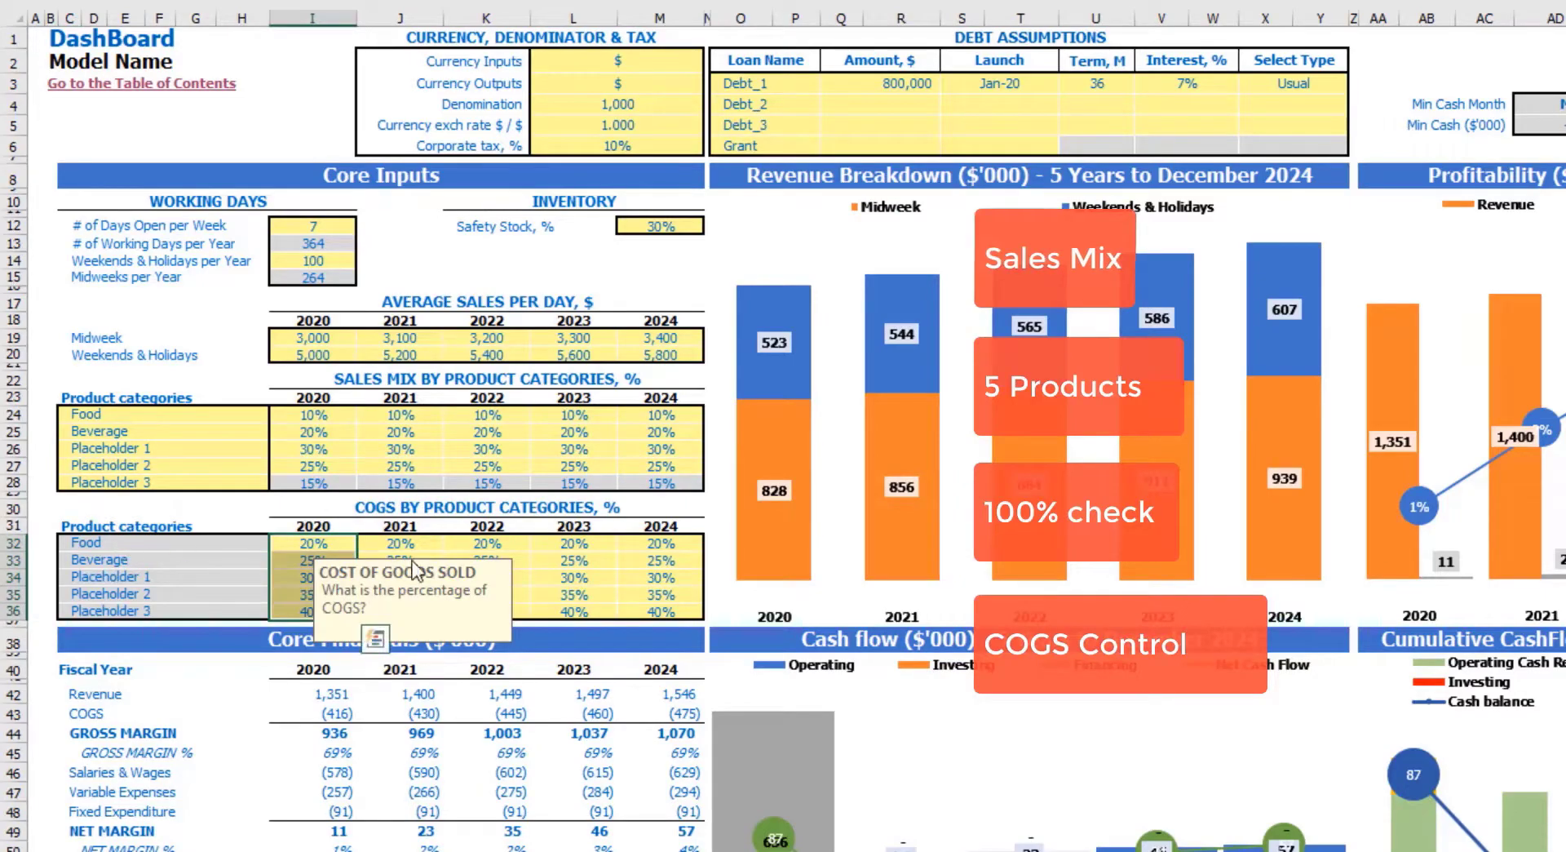
drag(400, 543, 661, 611)
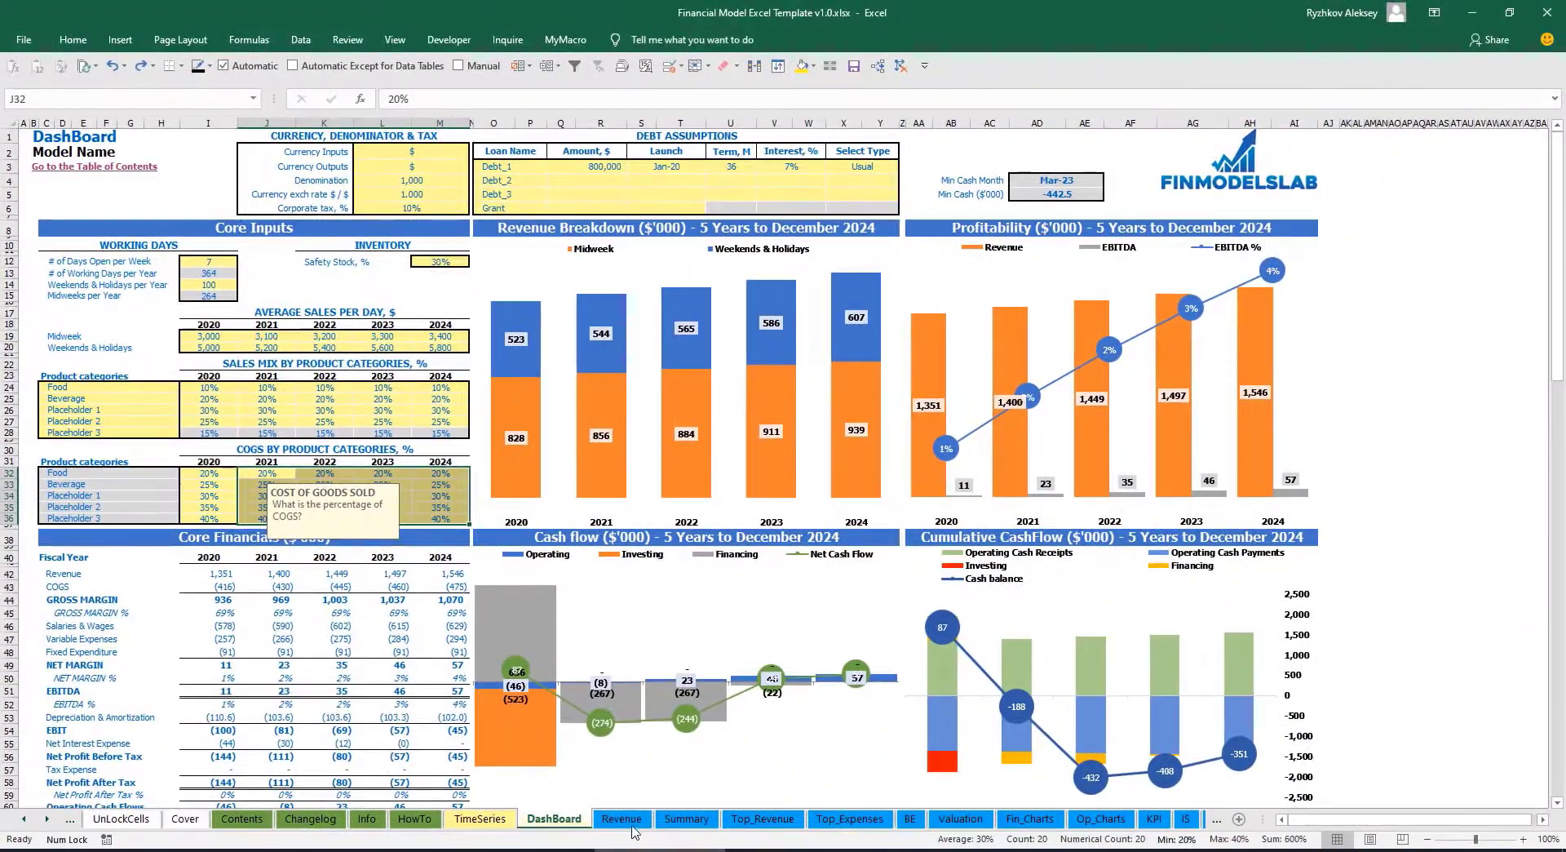
click(633, 823)
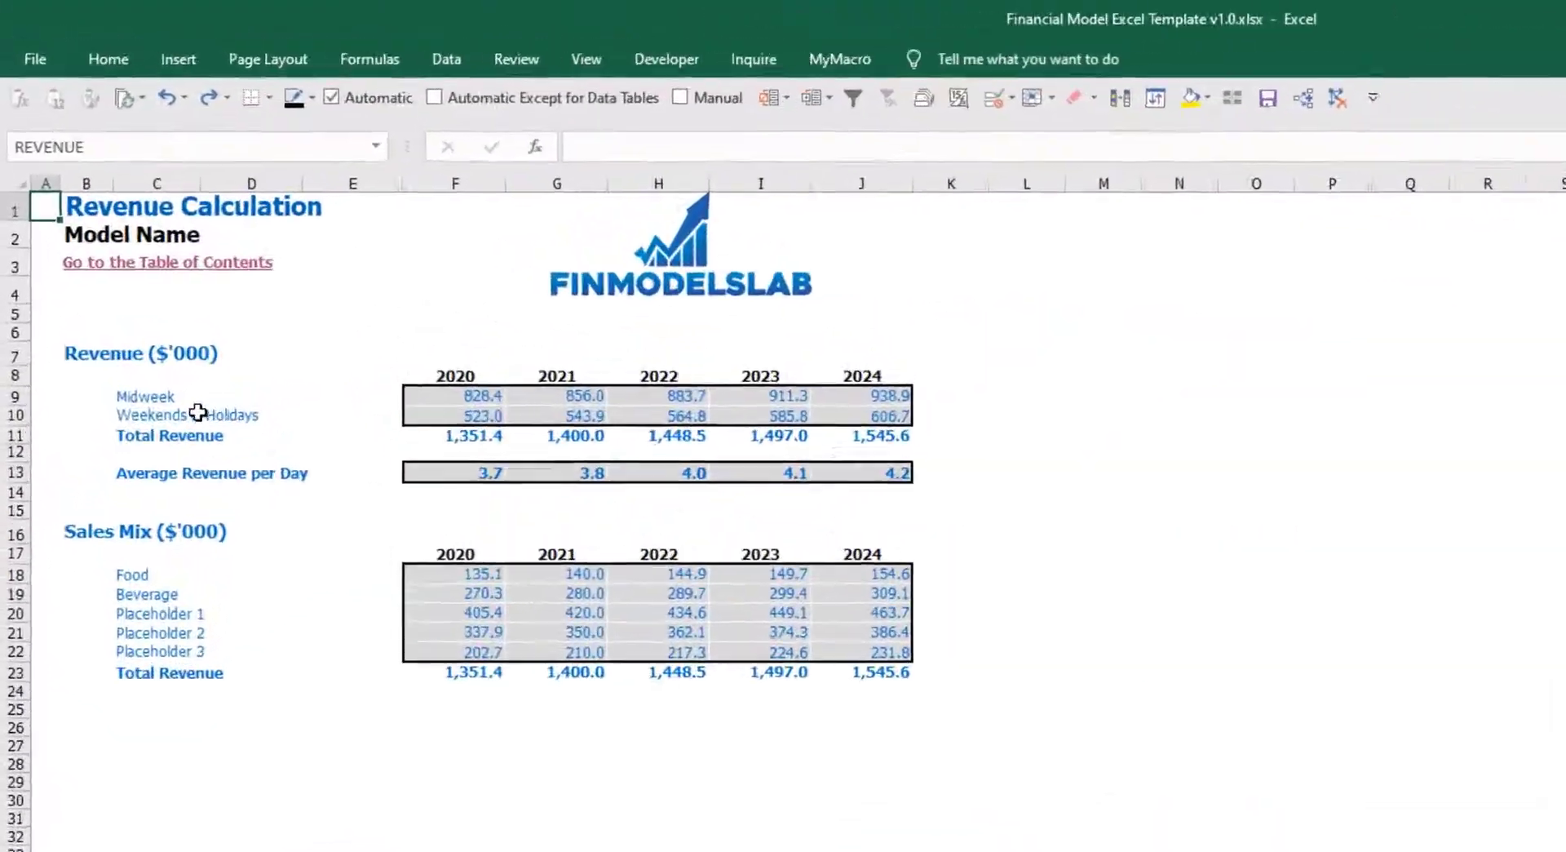
Review the revenue labels, Total Revenue, Average Revenue per Day and Sales Mix figures
click(88, 271)
click(134, 434)
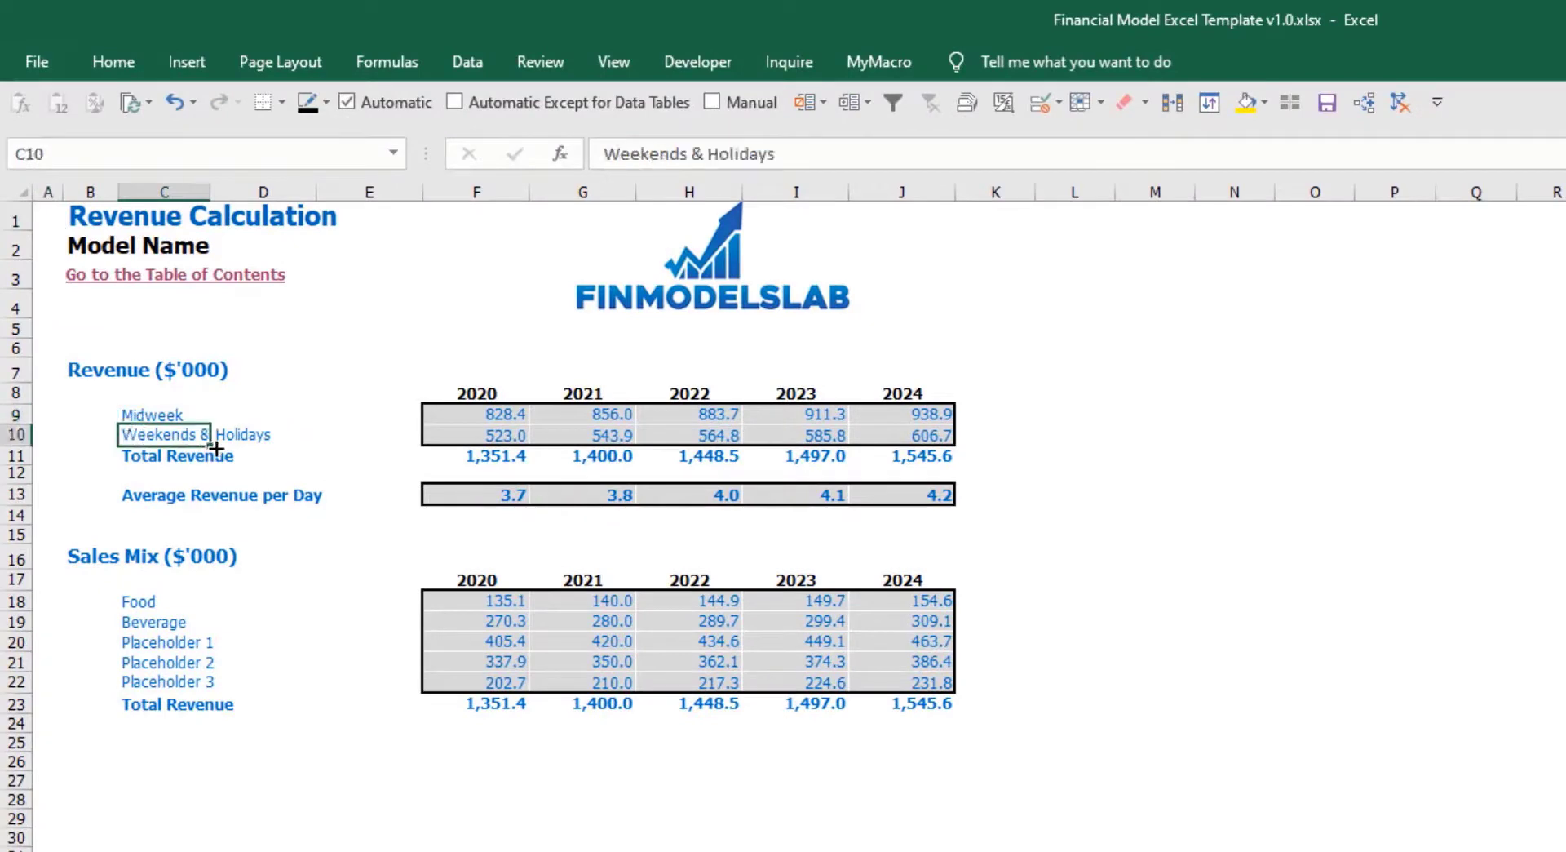
drag(490, 455, 918, 455)
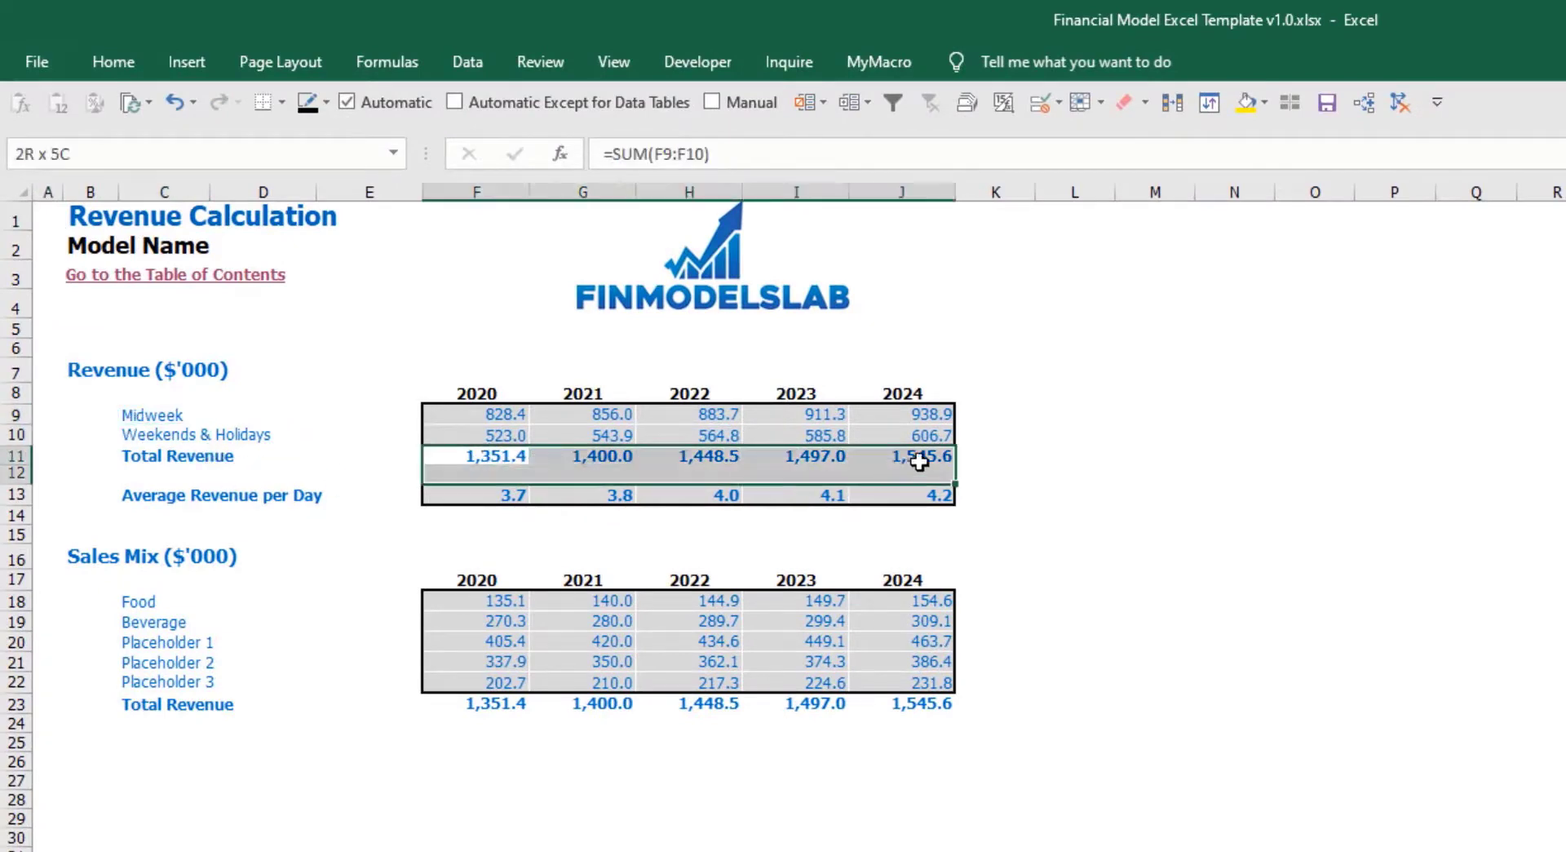
drag(457, 495, 890, 495)
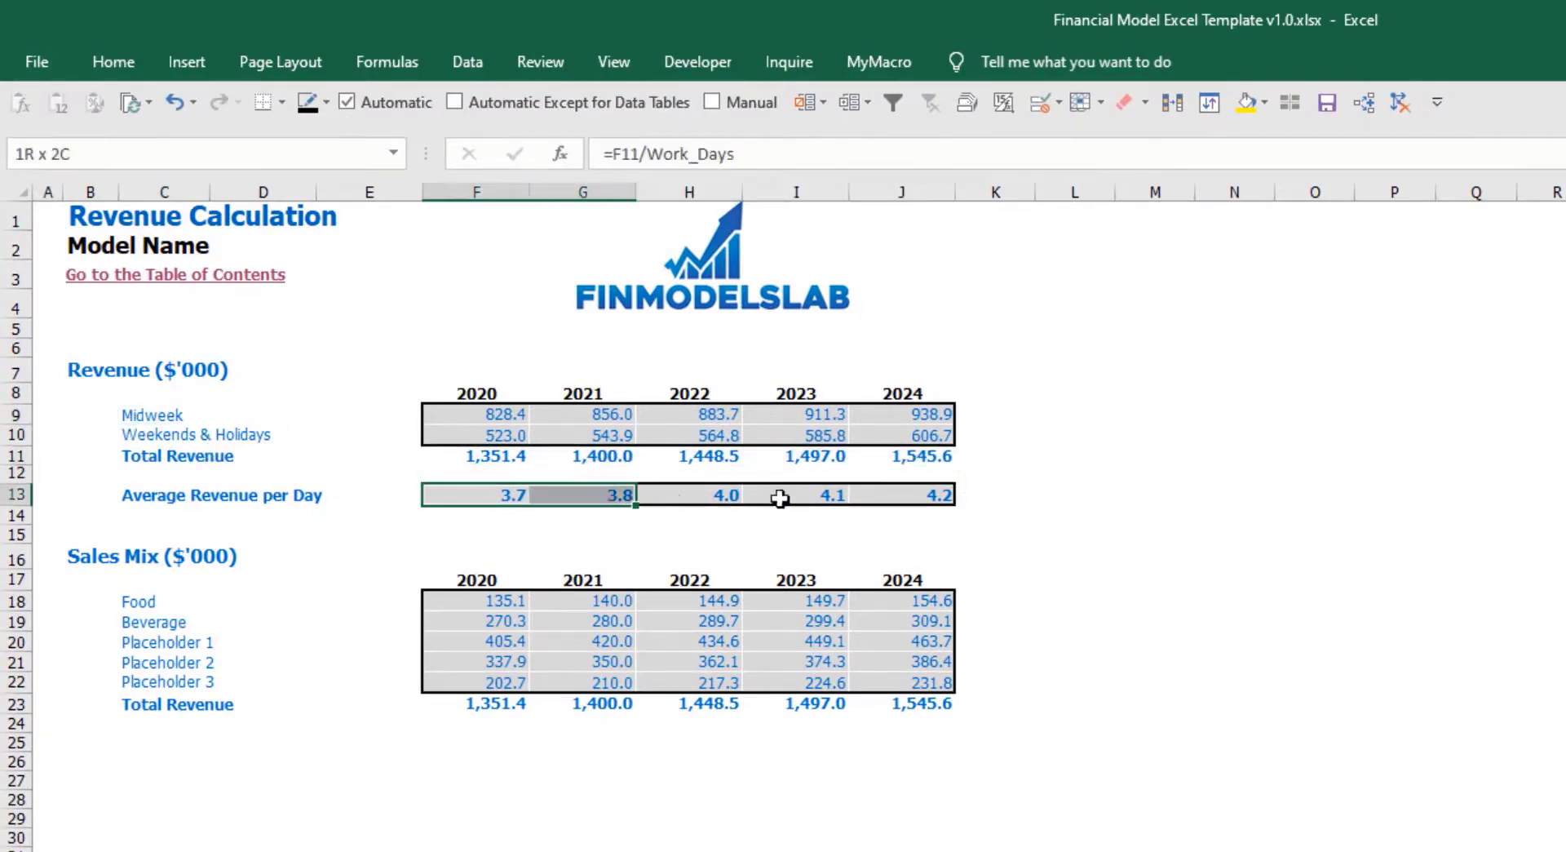
drag(451, 601, 882, 674)
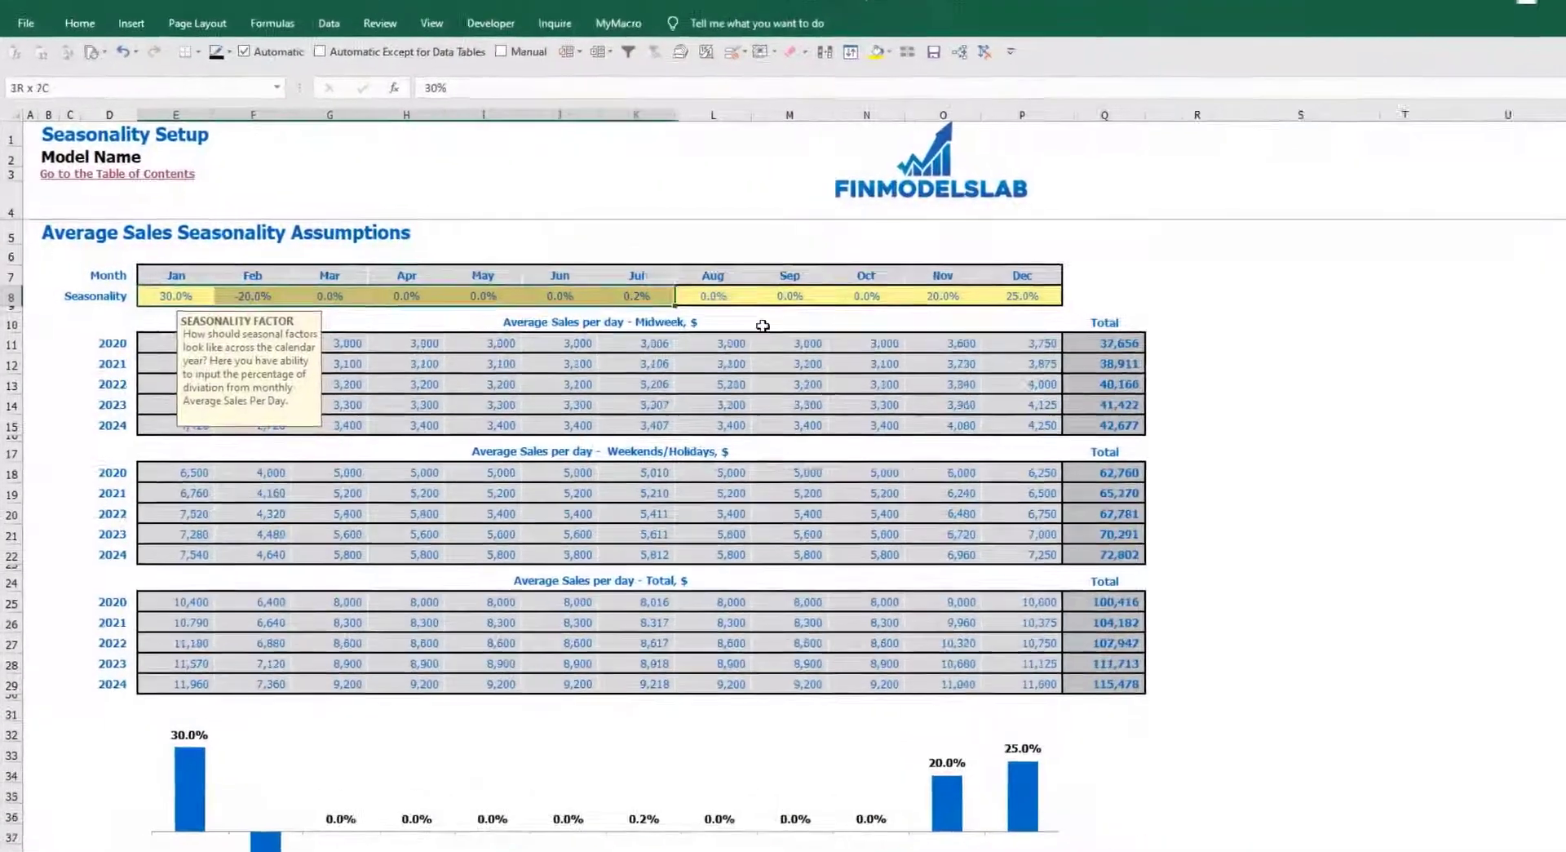
Inspect the monthly seasonality factors (January 30%, February -20%, March 0%) and the Midweek sales block
drag(763, 325, 1042, 295)
click(1105, 253)
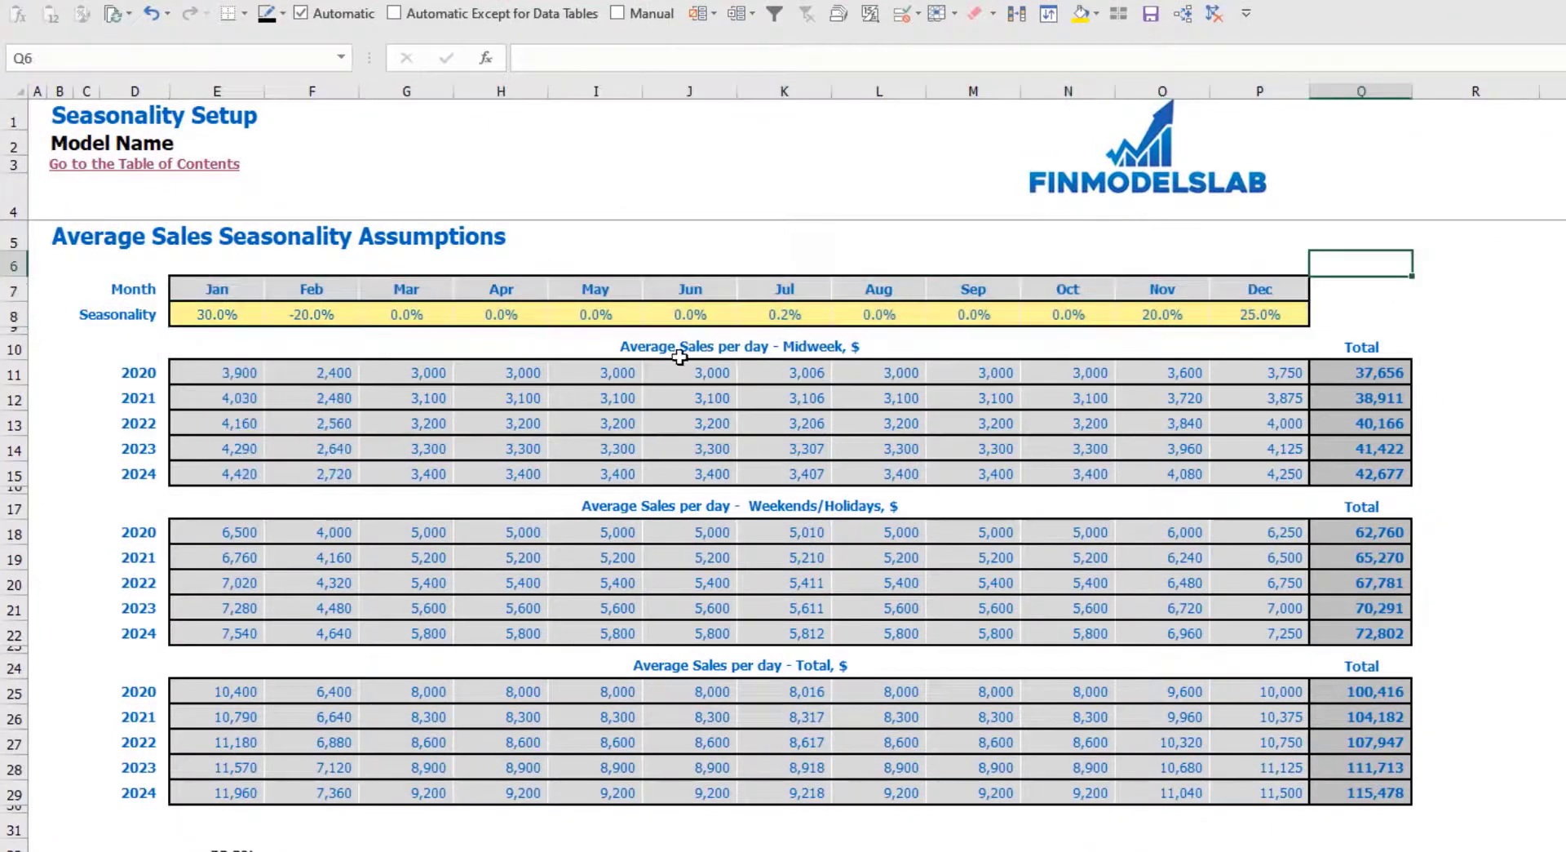
click(190, 310)
click(597, 251)
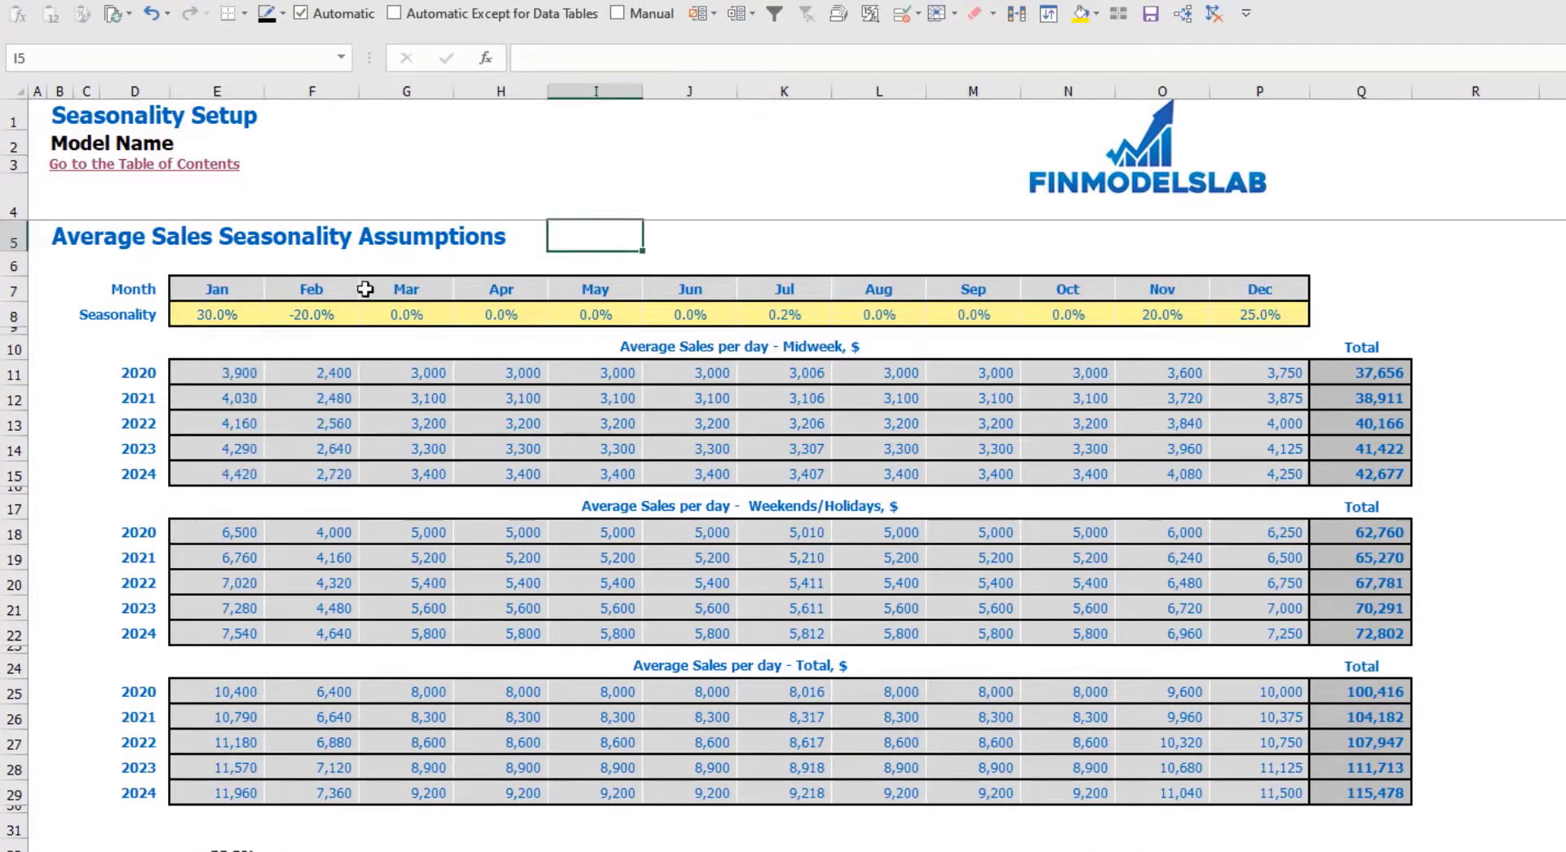
click(253, 312)
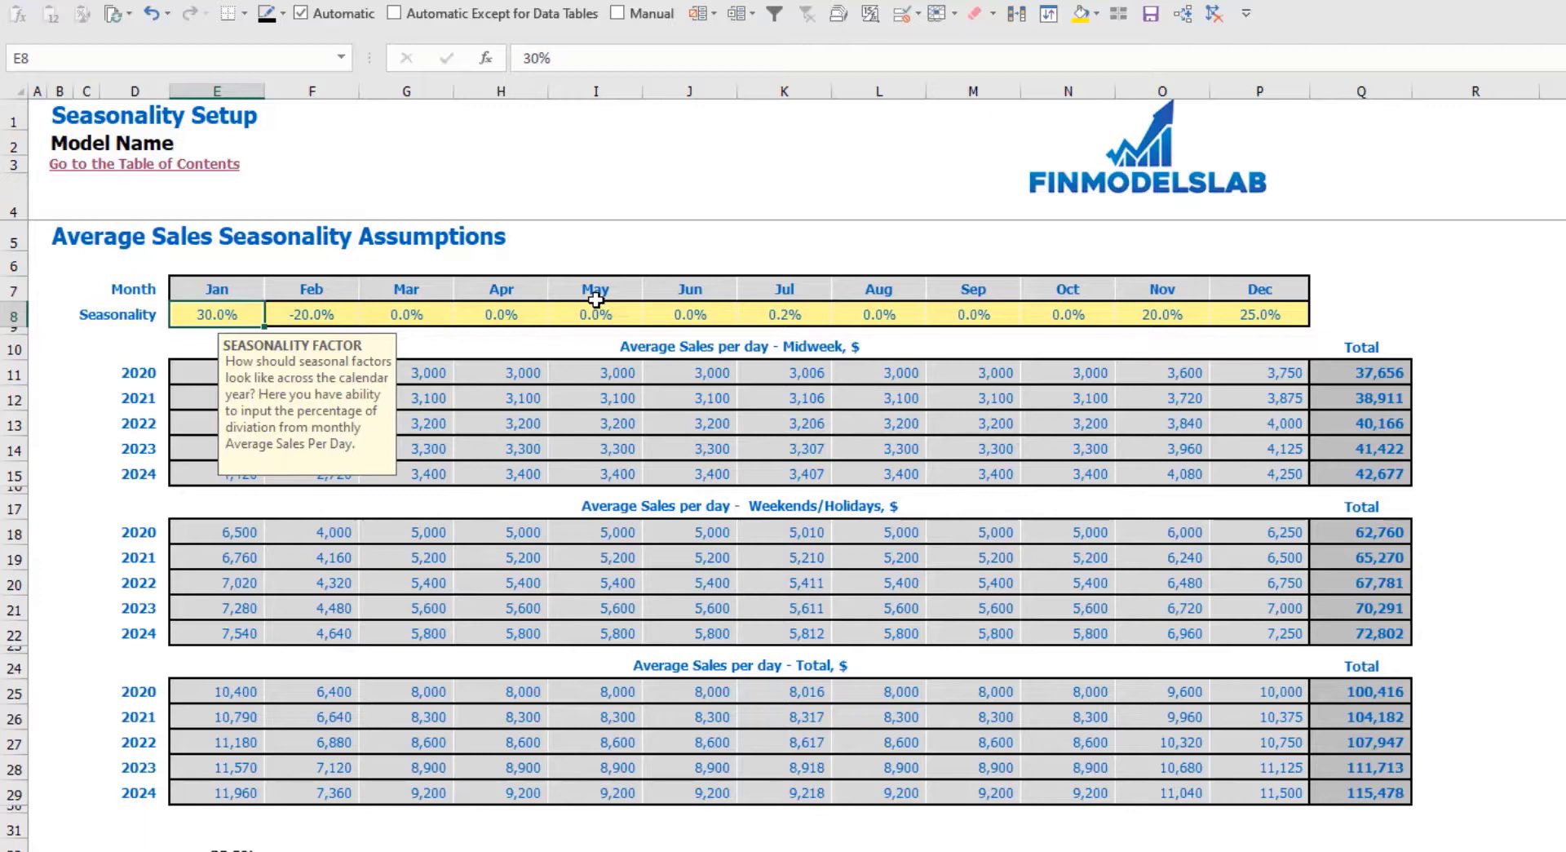
click(318, 308)
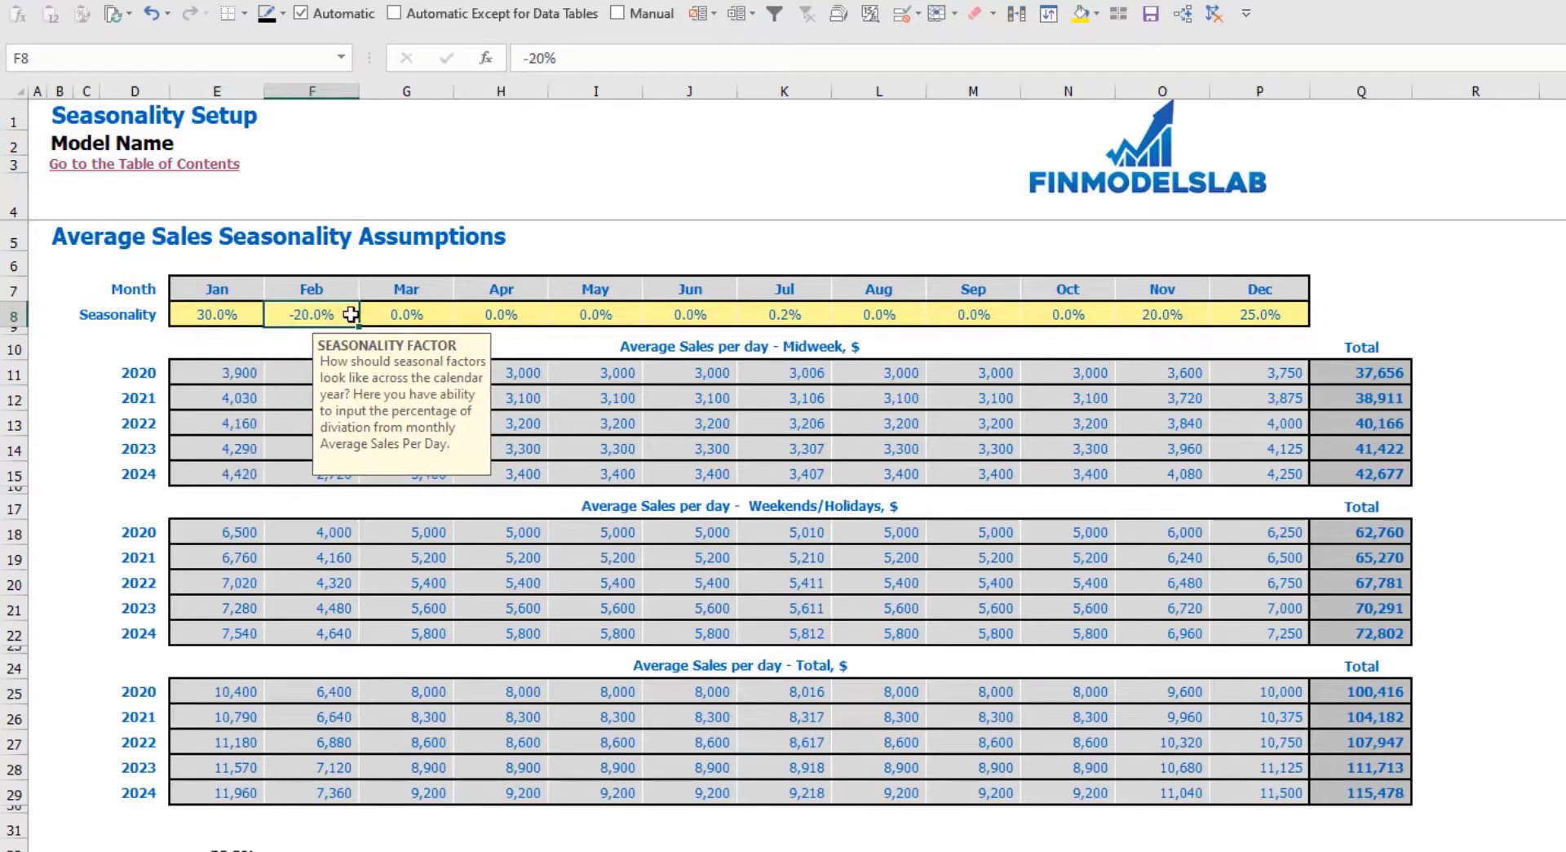
click(428, 312)
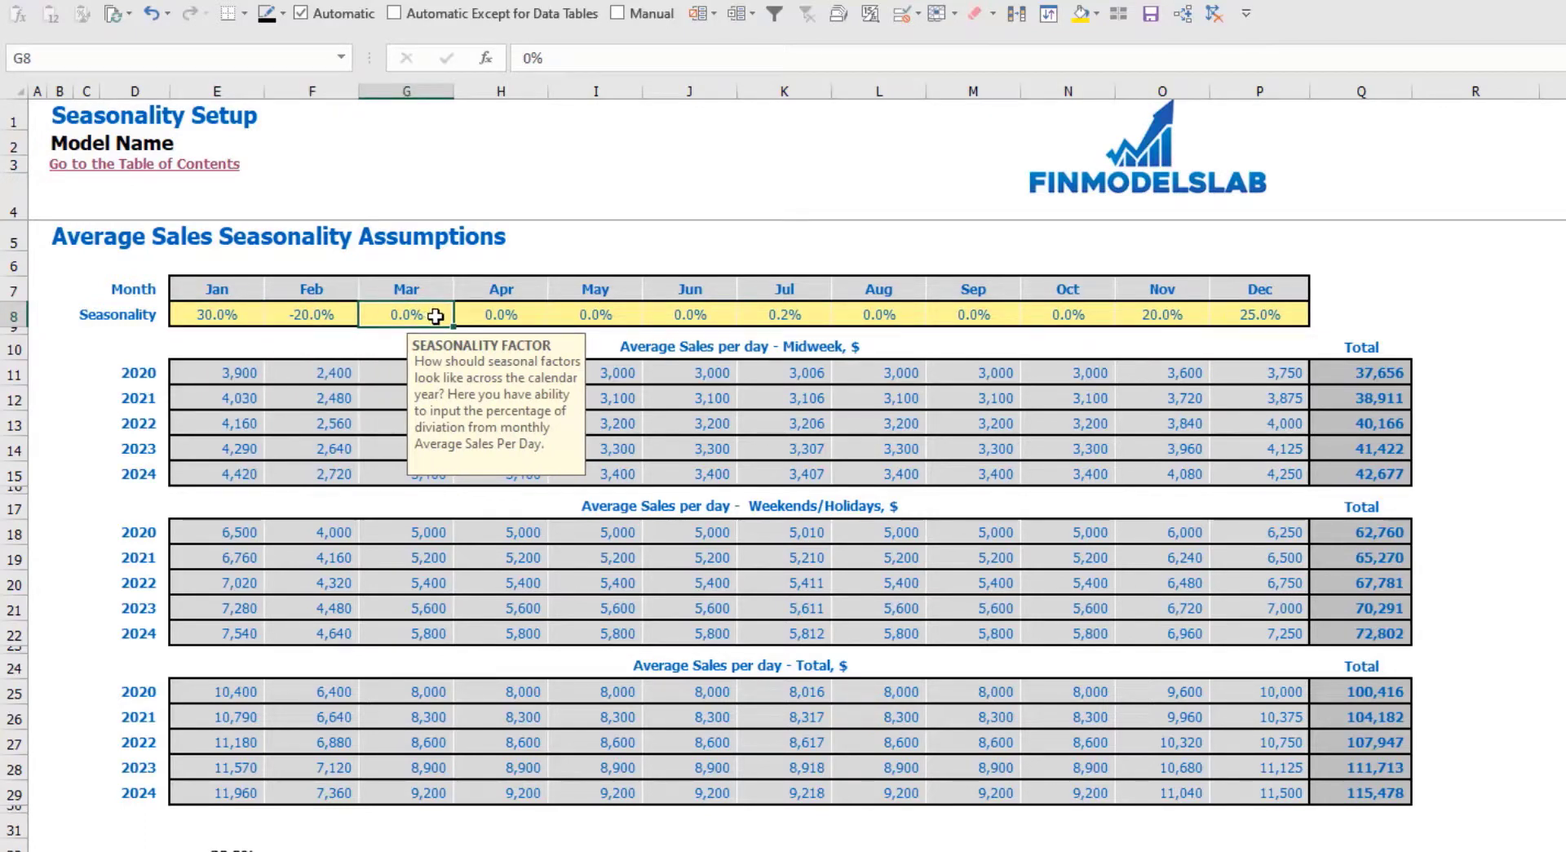
click(1550, 372)
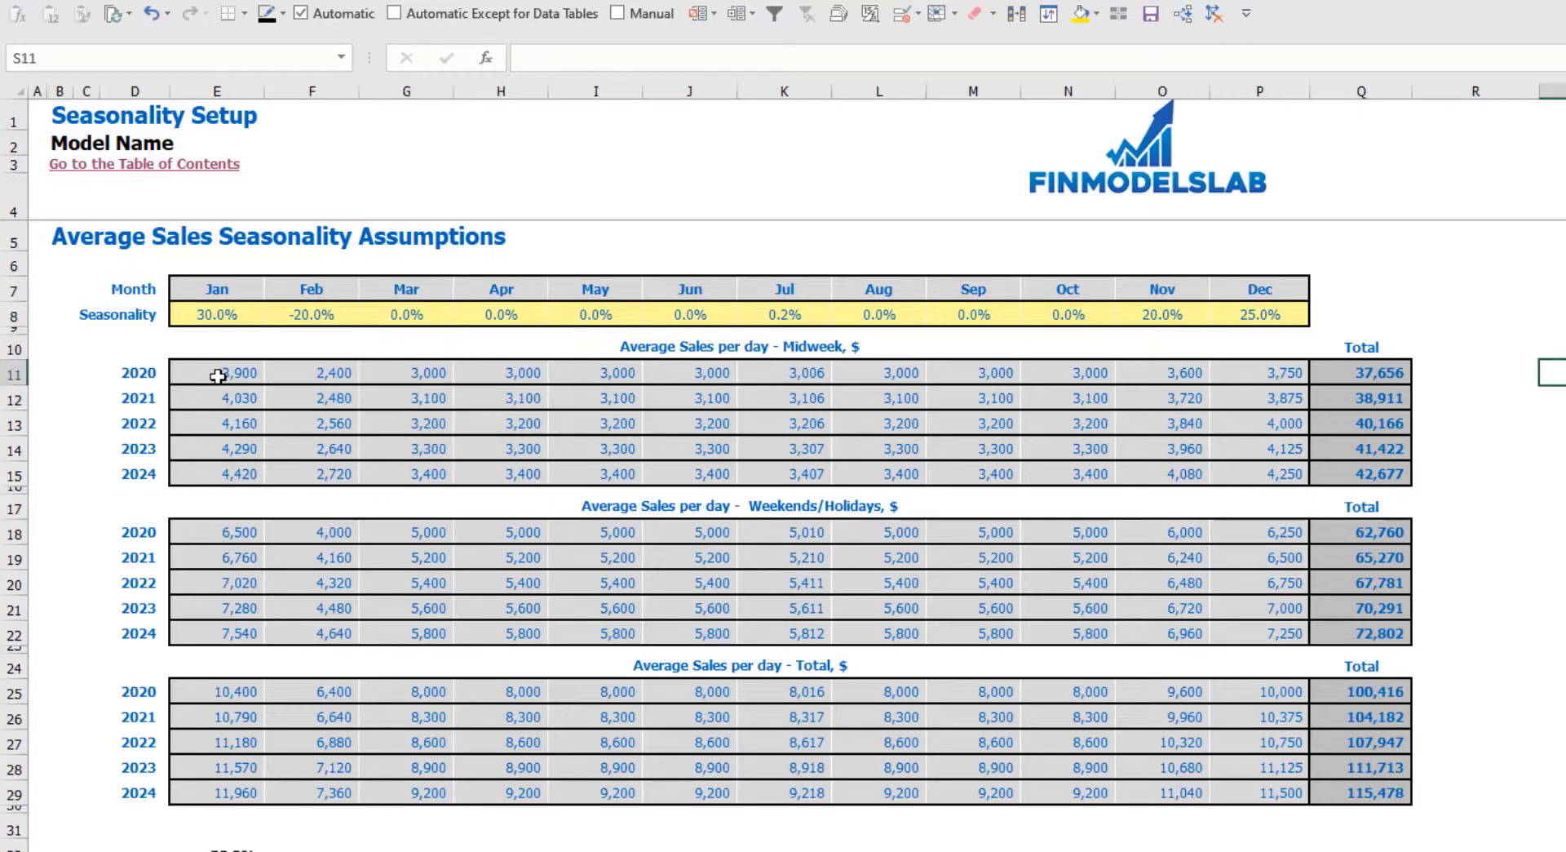
drag(213, 361, 790, 440)
drag(1177, 470, 1231, 471)
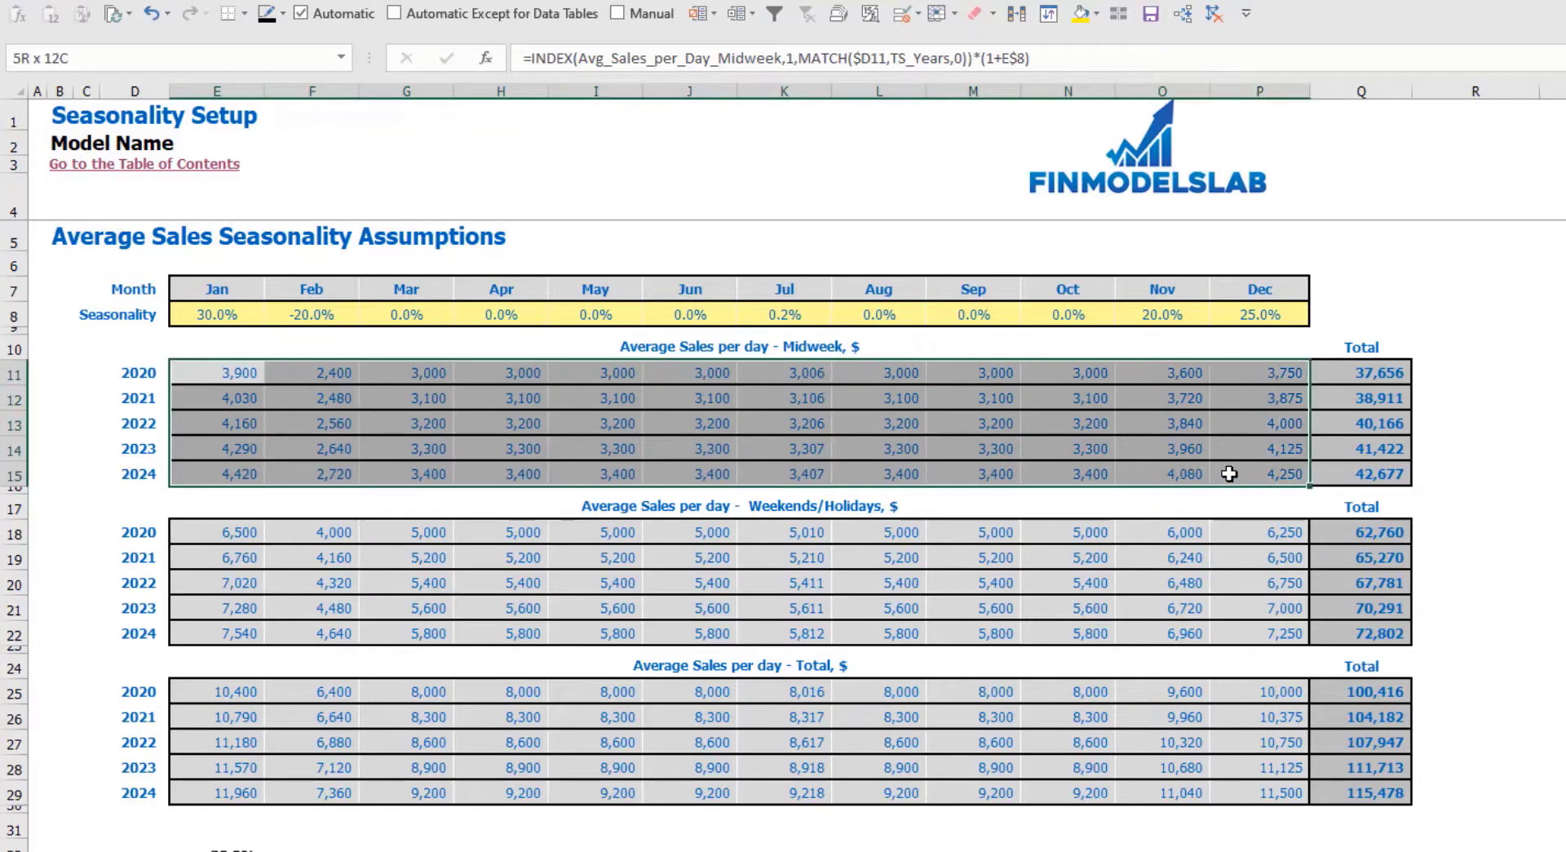
click(231, 313)
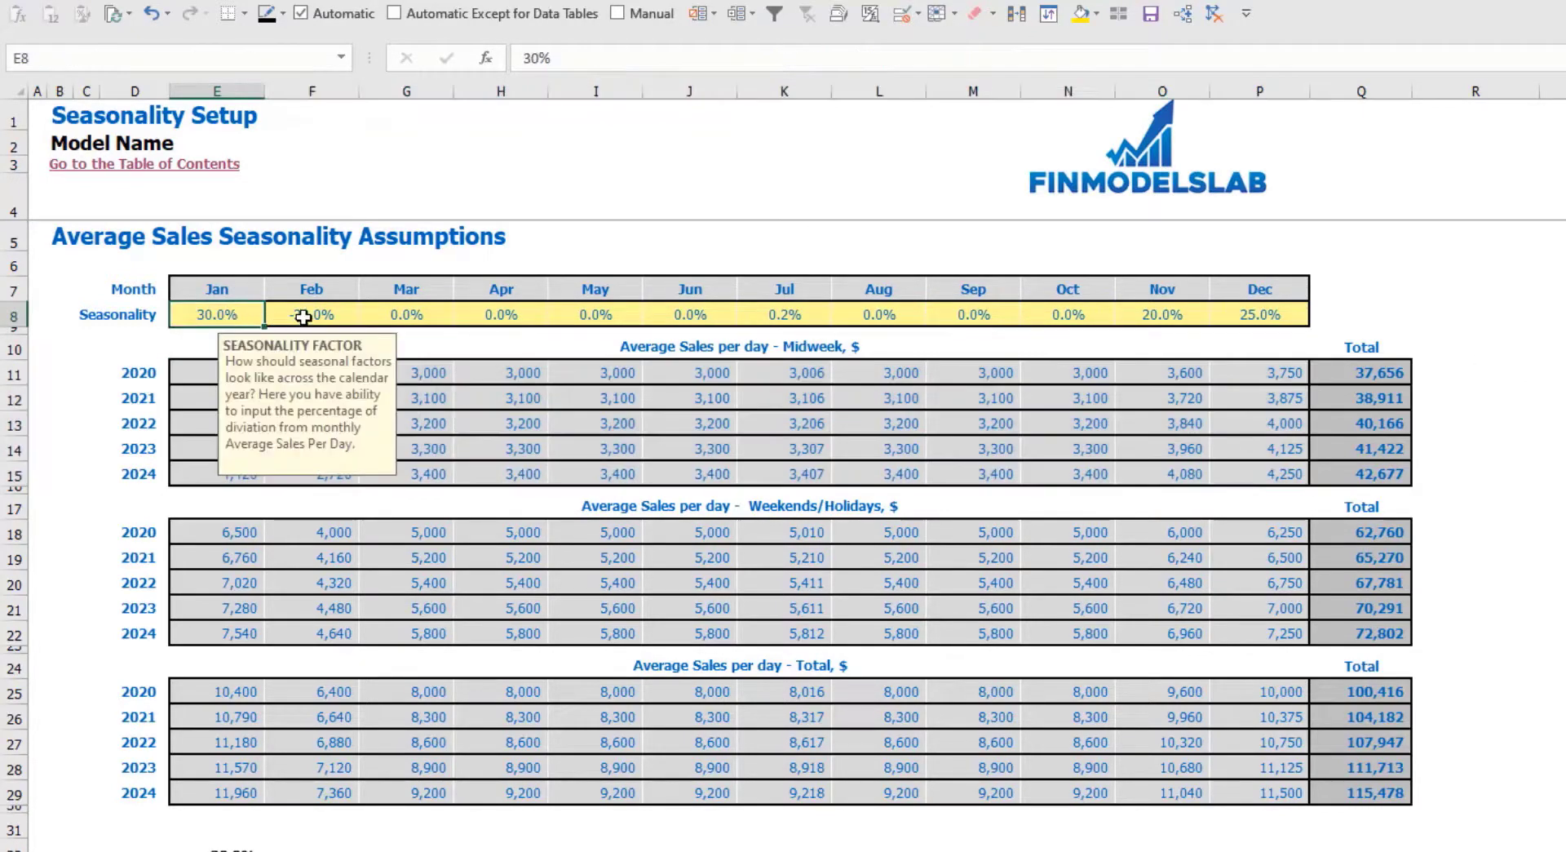
Compare the DashBoard Average Sales per Day inputs with the Seasonality sales blocks, then return to DashBoard
key(ctrl+Page_Up)
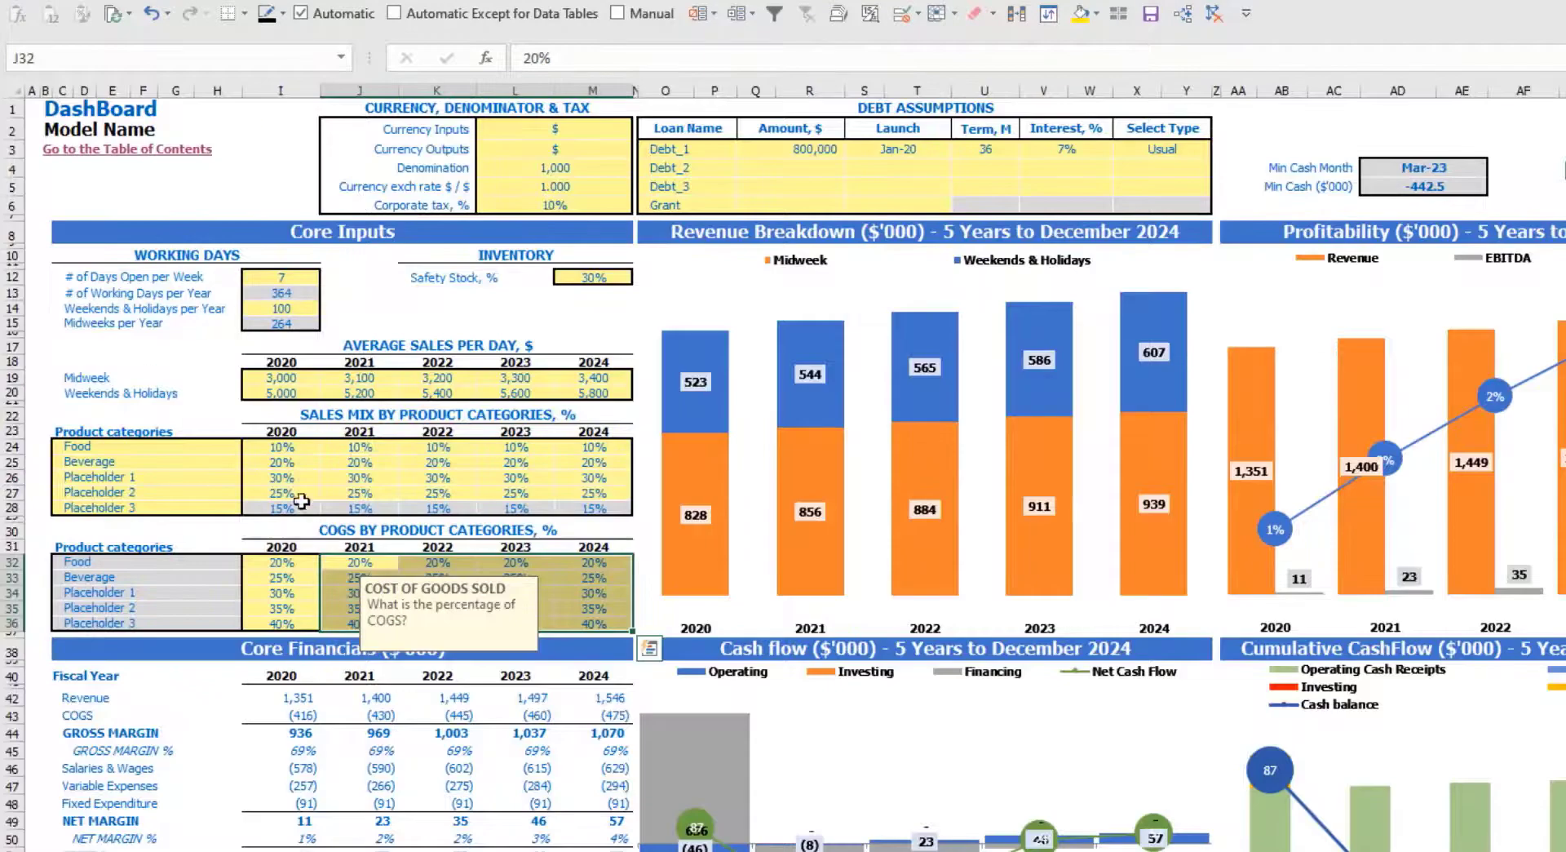
drag(269, 378, 584, 389)
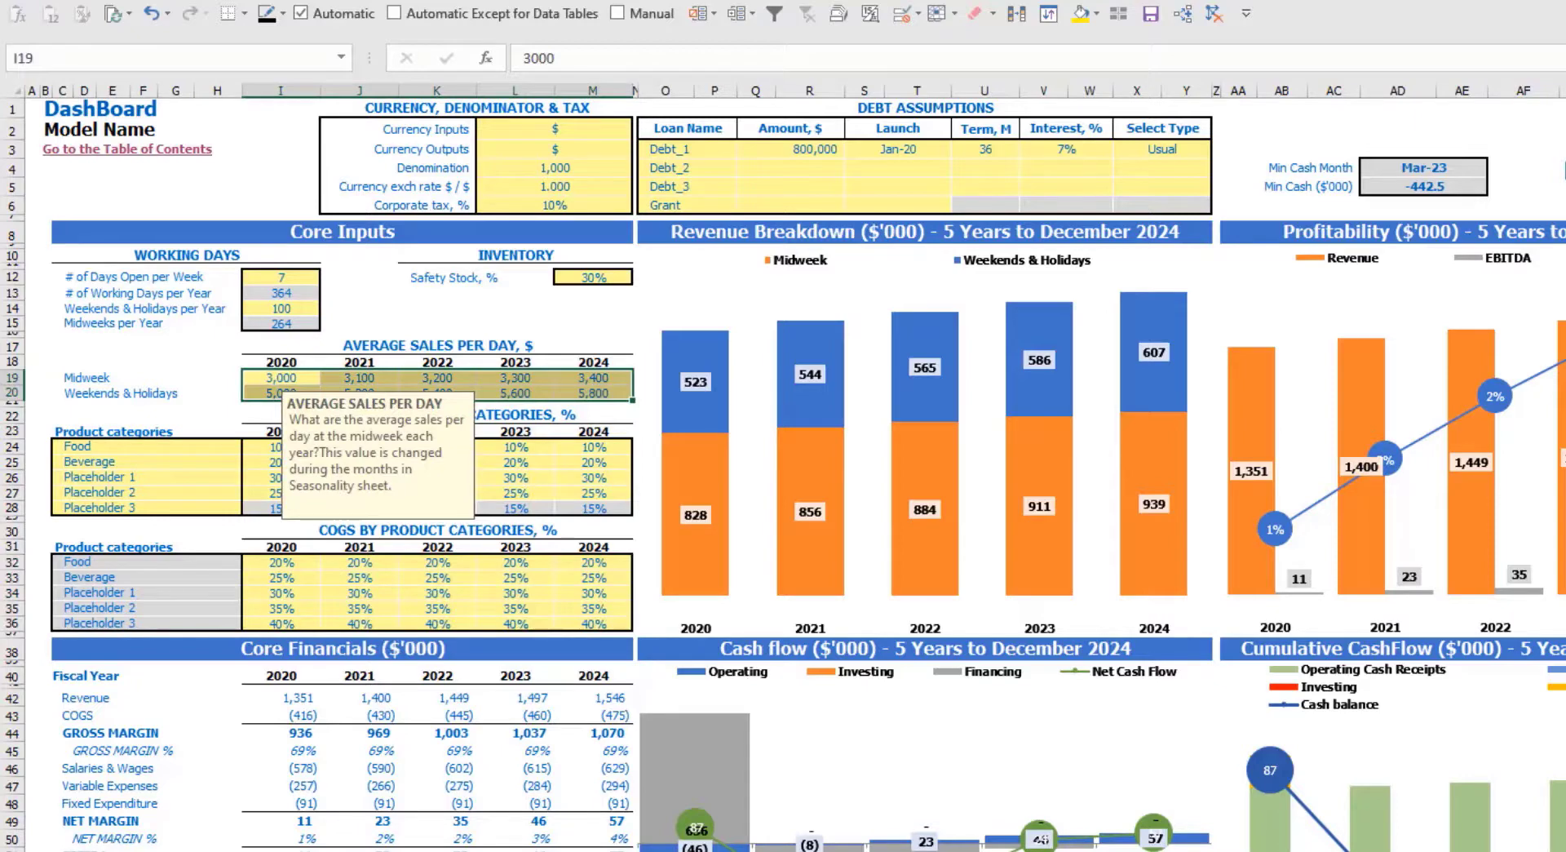
key(ctrl+Page_Down)
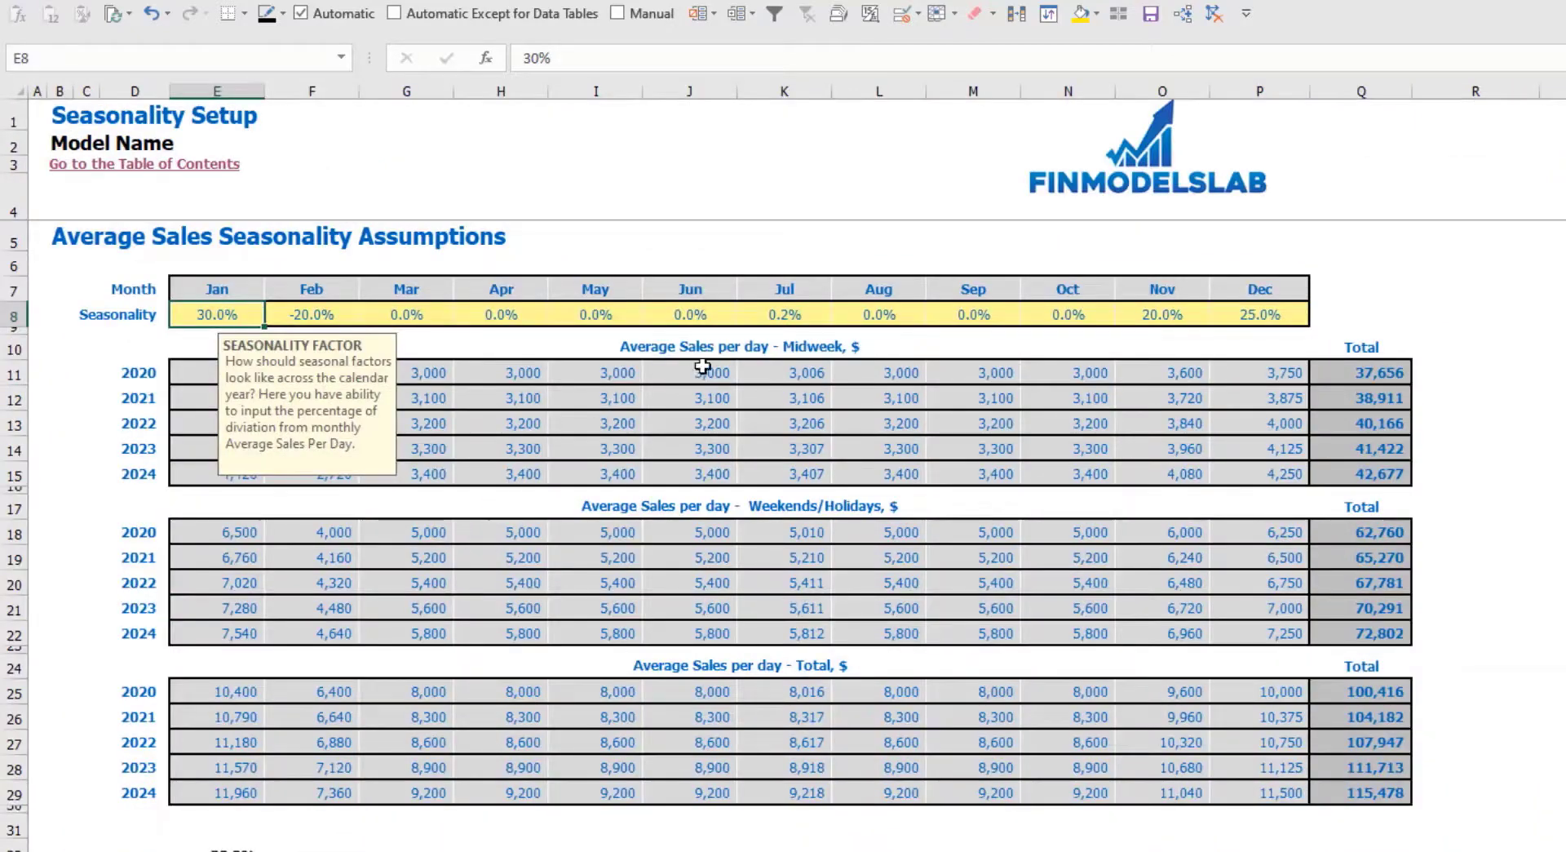
click(716, 363)
drag(716, 363, 778, 475)
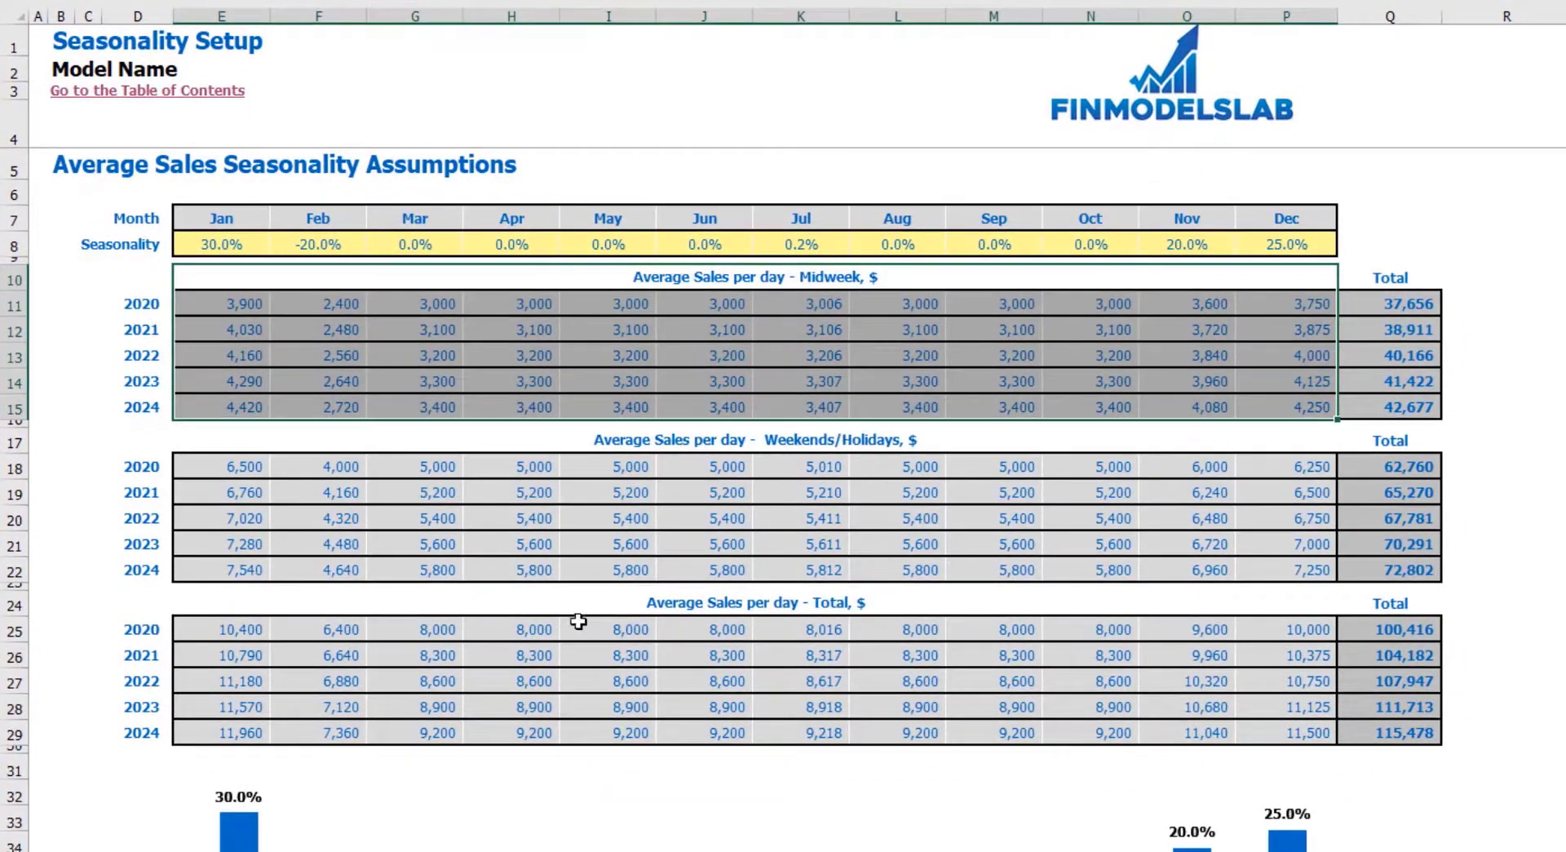
drag(555, 600, 837, 739)
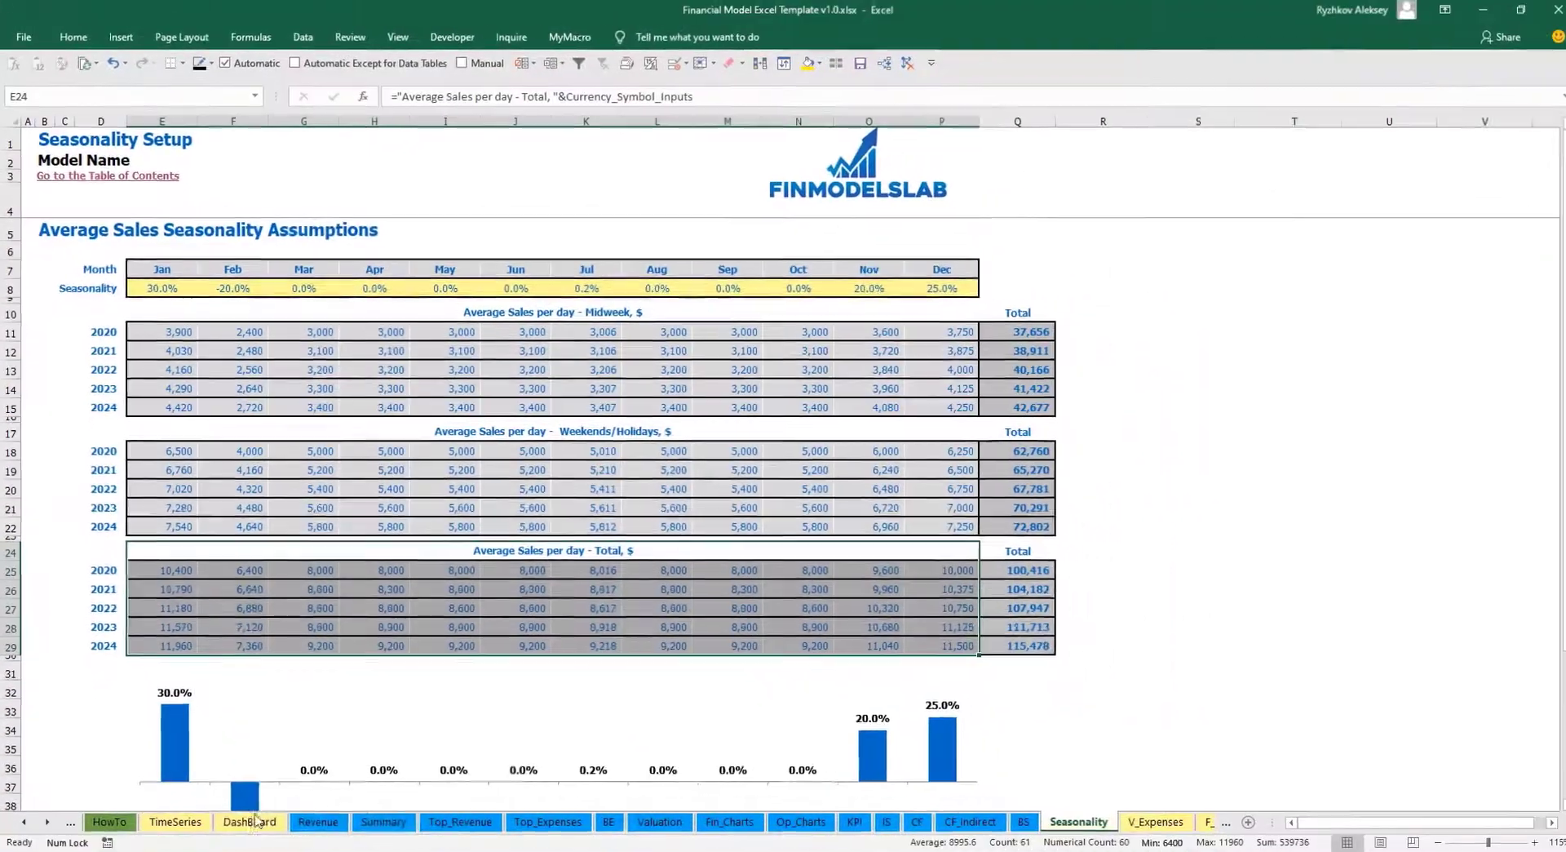
click(253, 821)
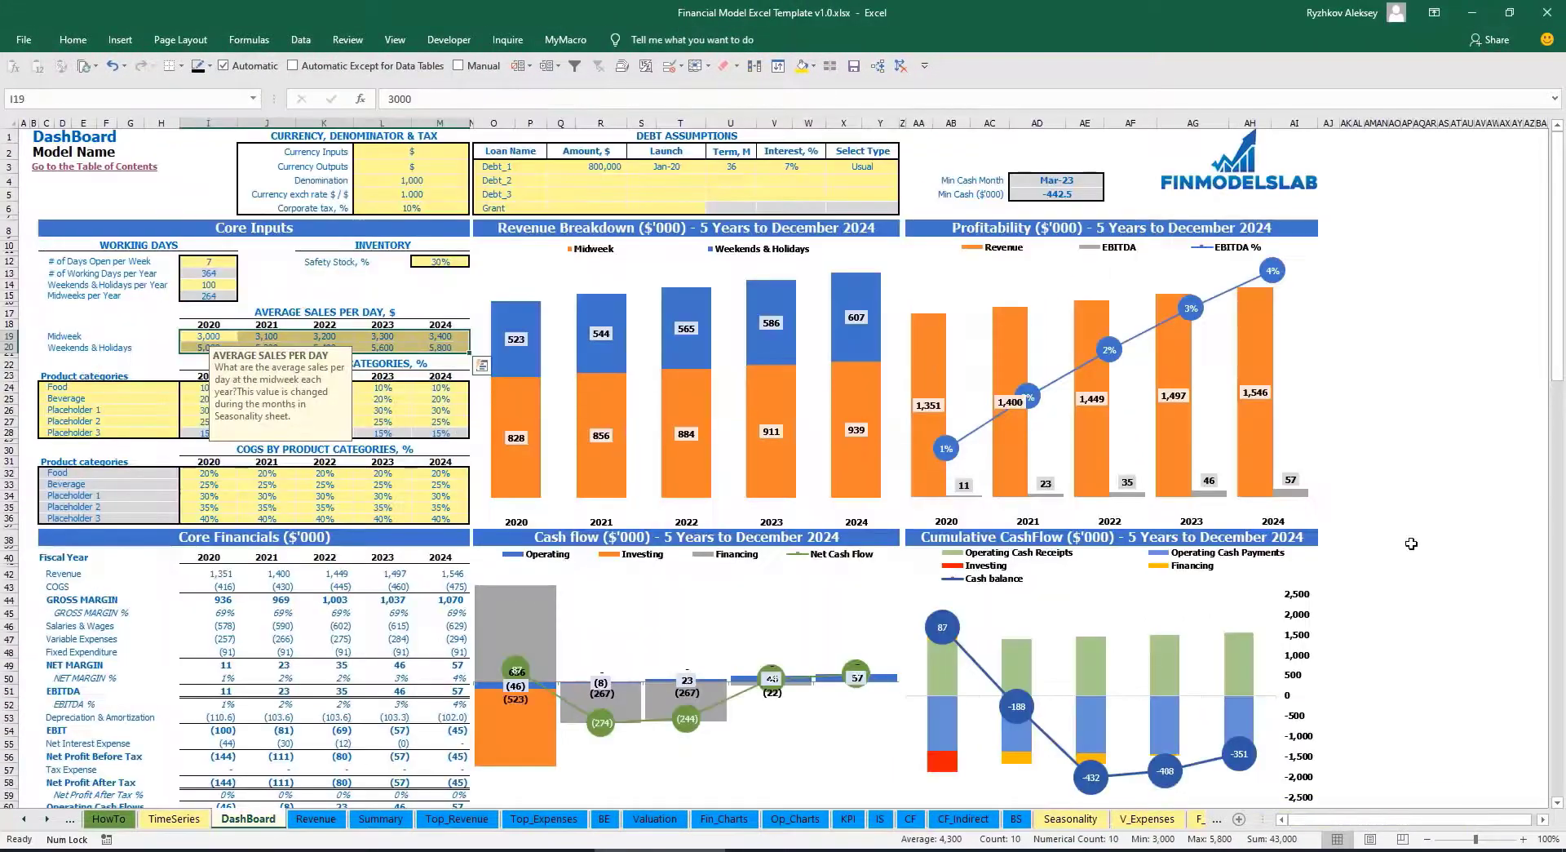
Select the Core Financials line items on the DashBoard
click(1481, 475)
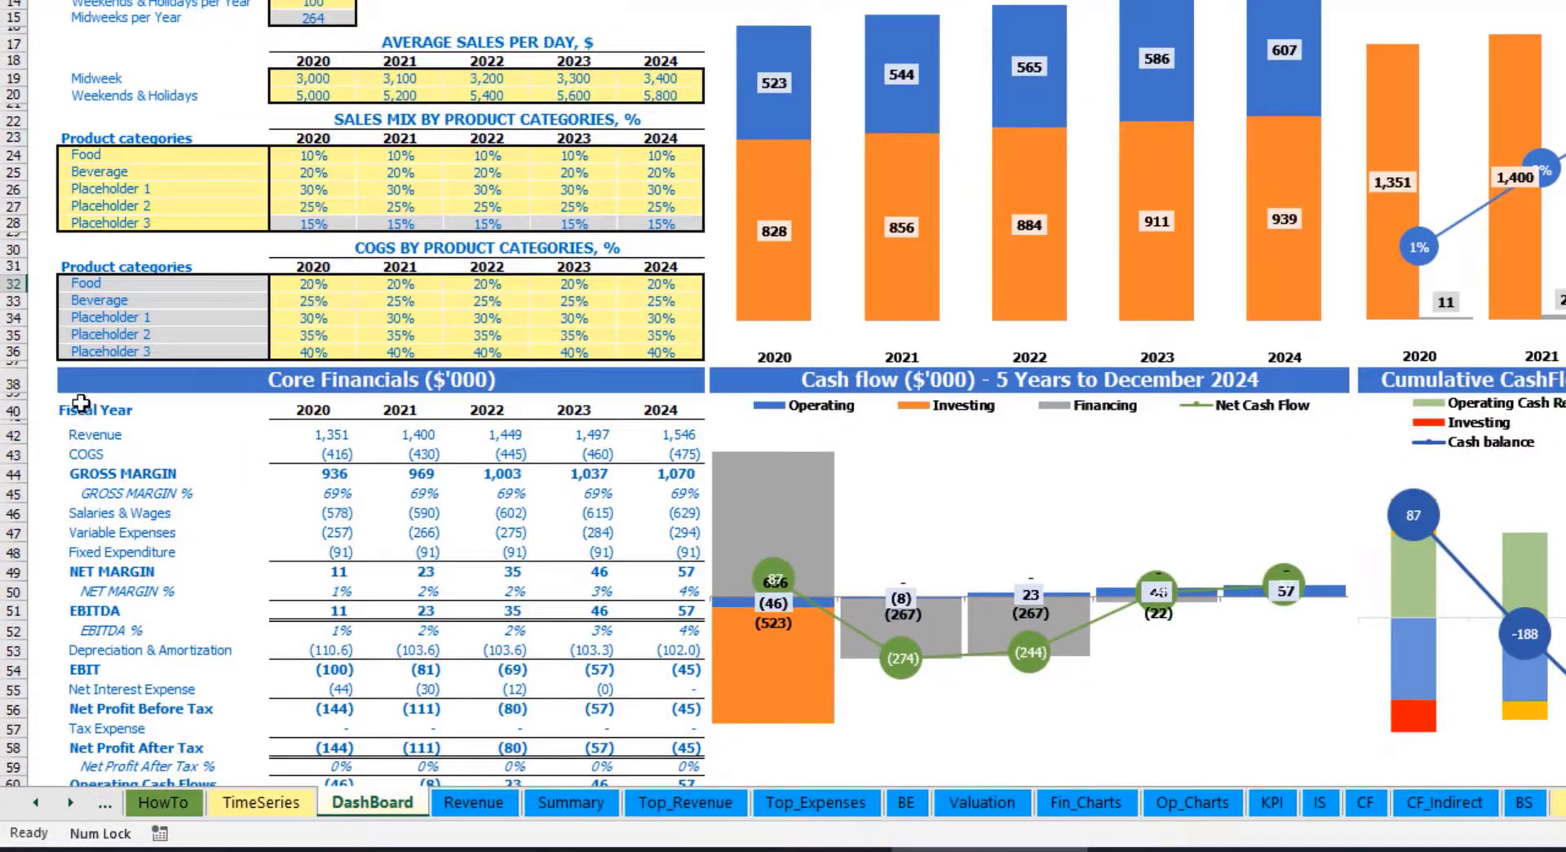
mouse_move(90, 410)
mouse_down()
mouse_move(526, 650)
mouse_move(694, 779)
mouse_up()
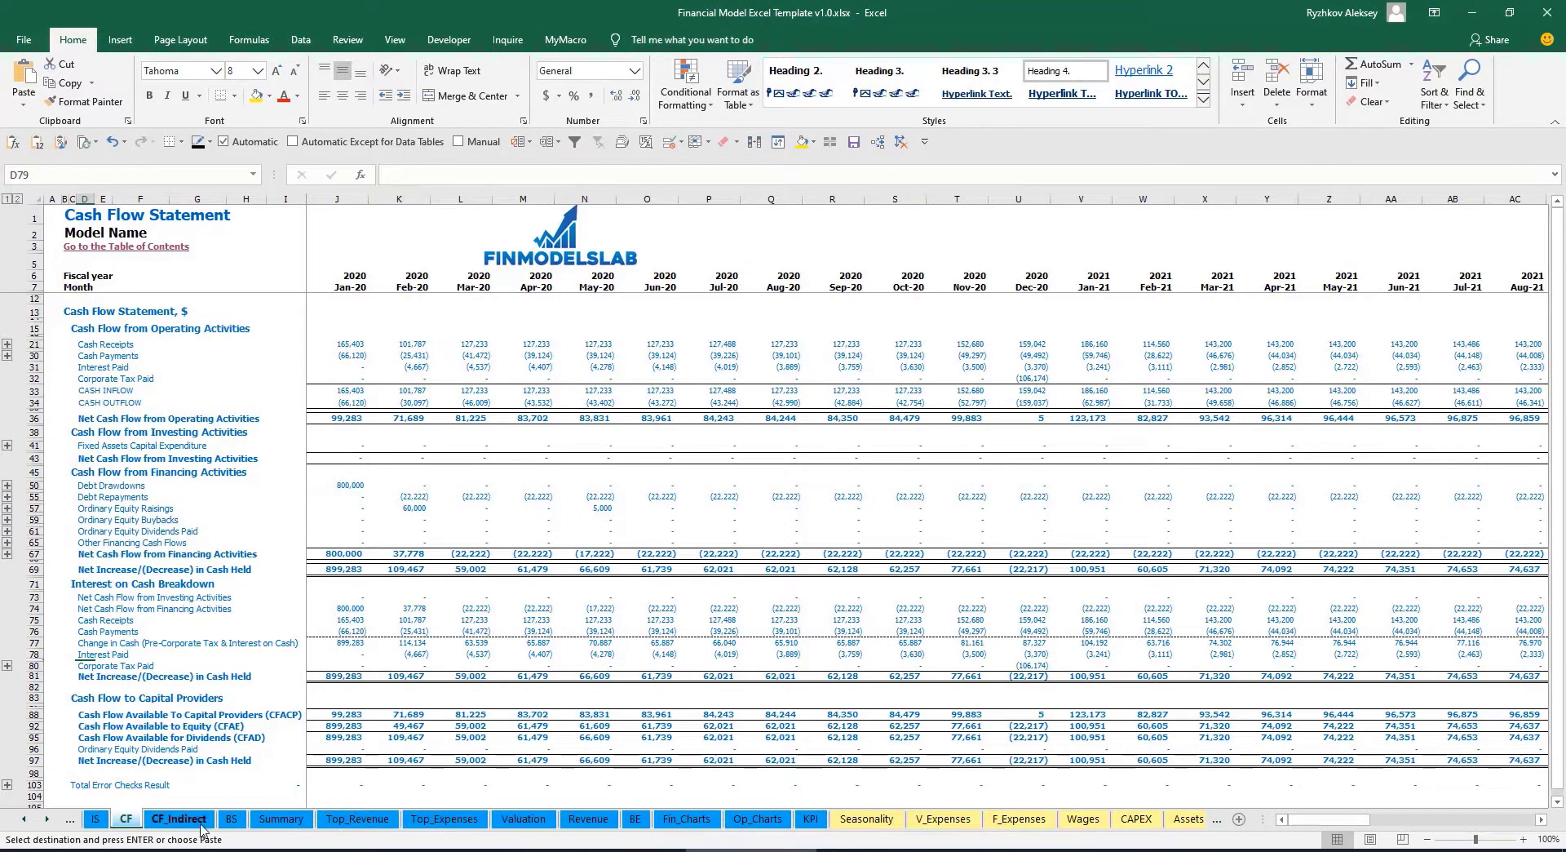
Switch to the Summary sheet showing the five-year and monthly Income Statements
click(203, 819)
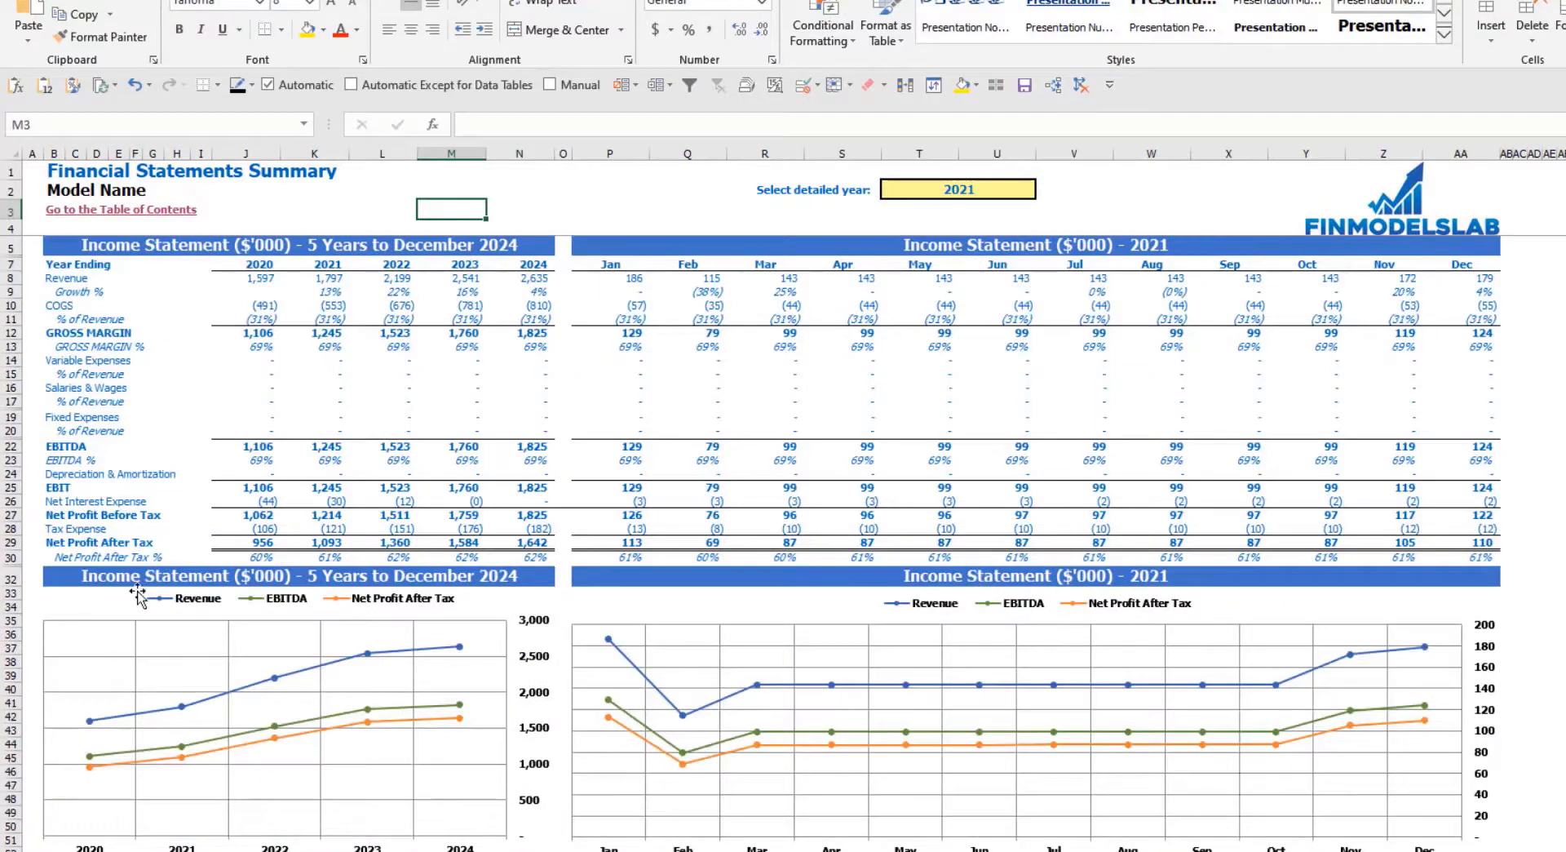
Change the summary's detailed year from 2021 to 2022 and review its monthly income statement
click(130, 594)
click(593, 197)
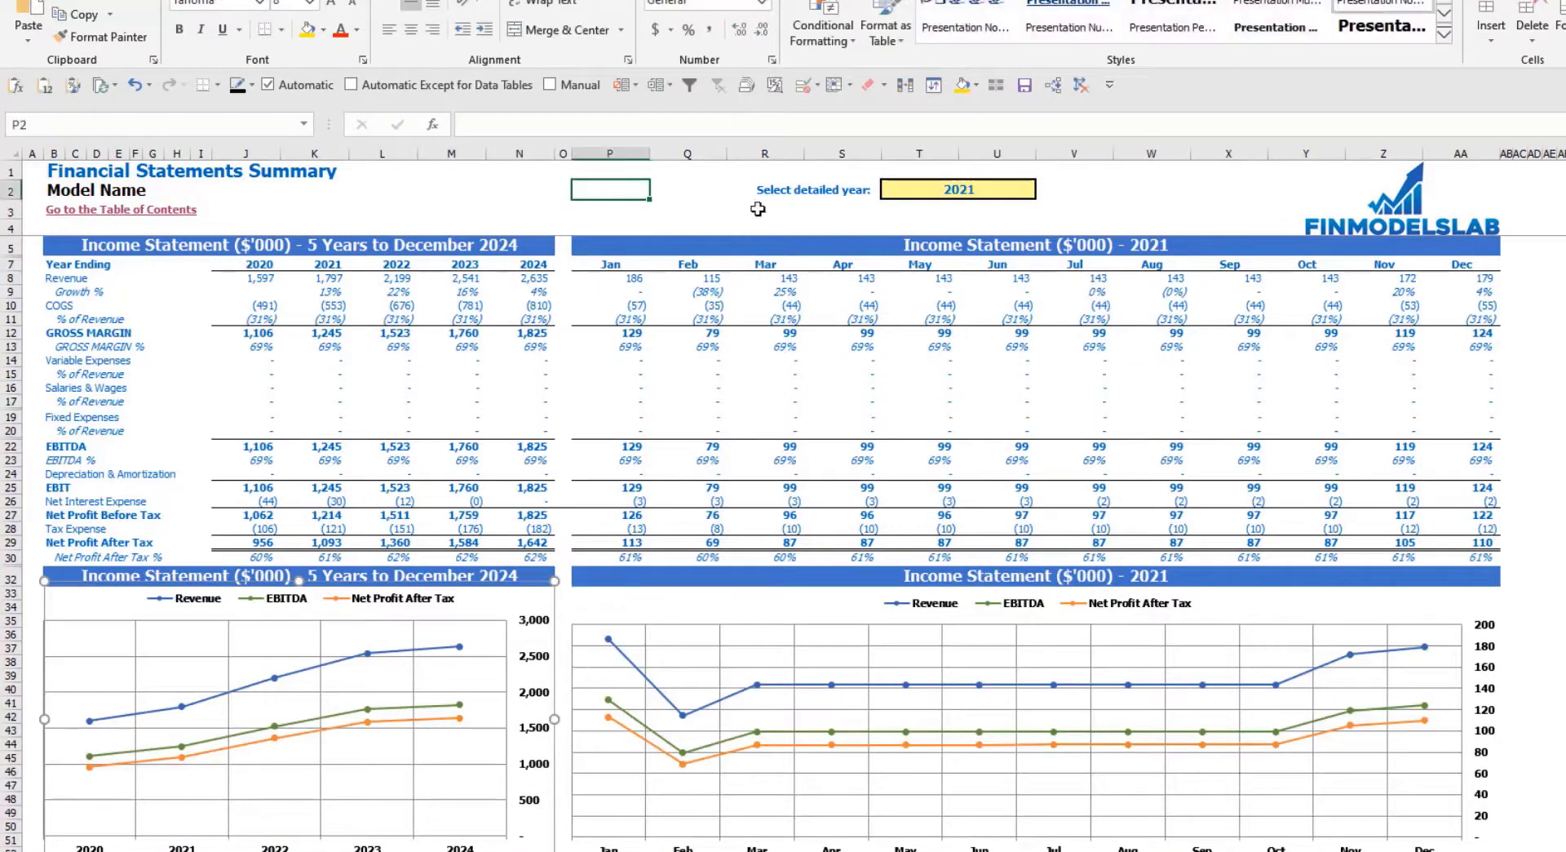
click(975, 189)
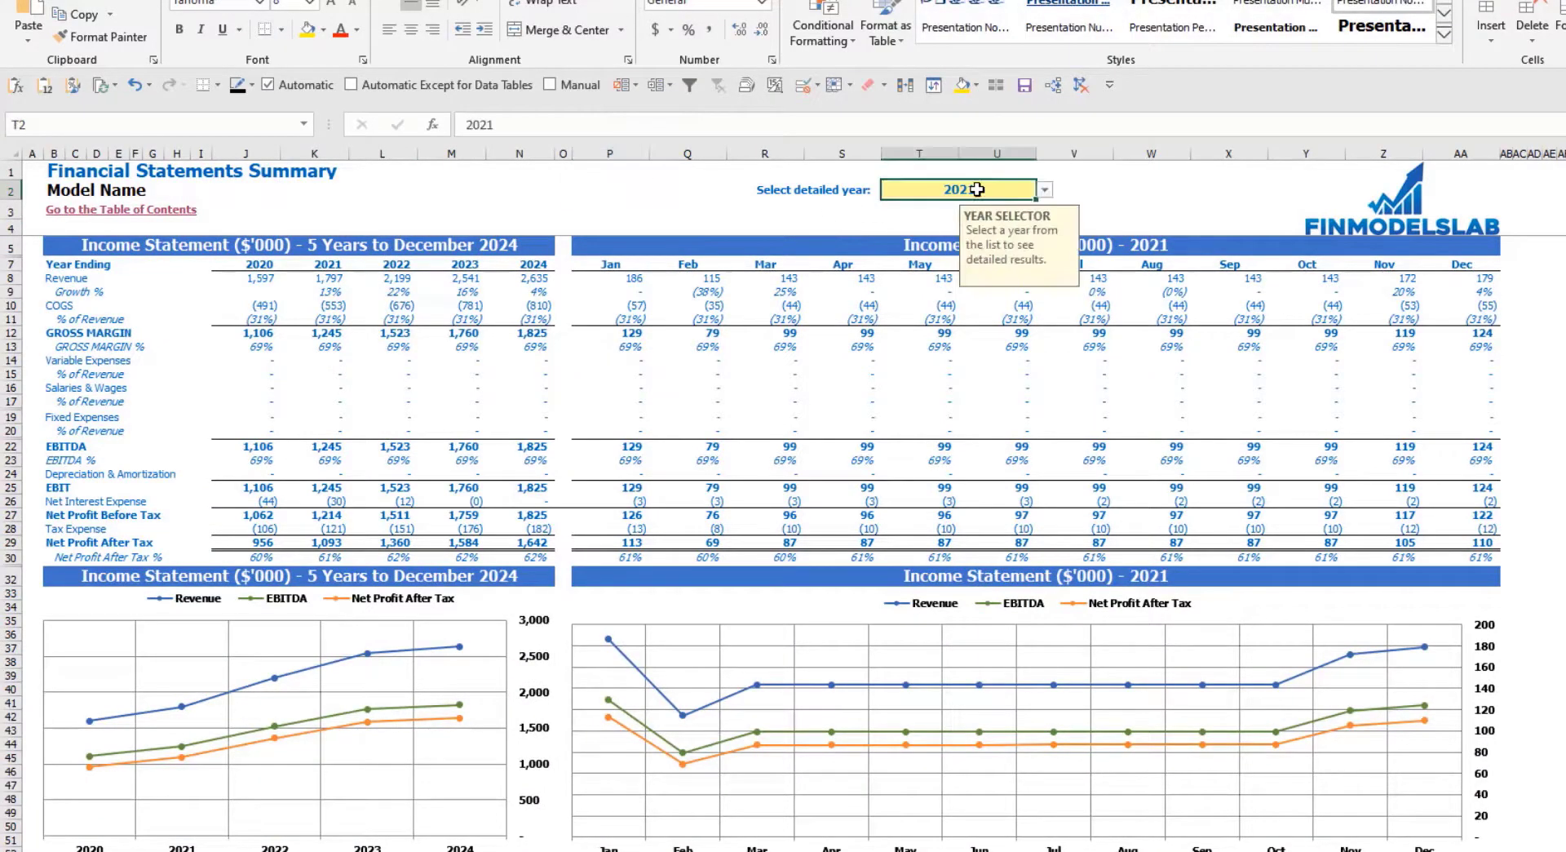
click(1045, 190)
click(996, 225)
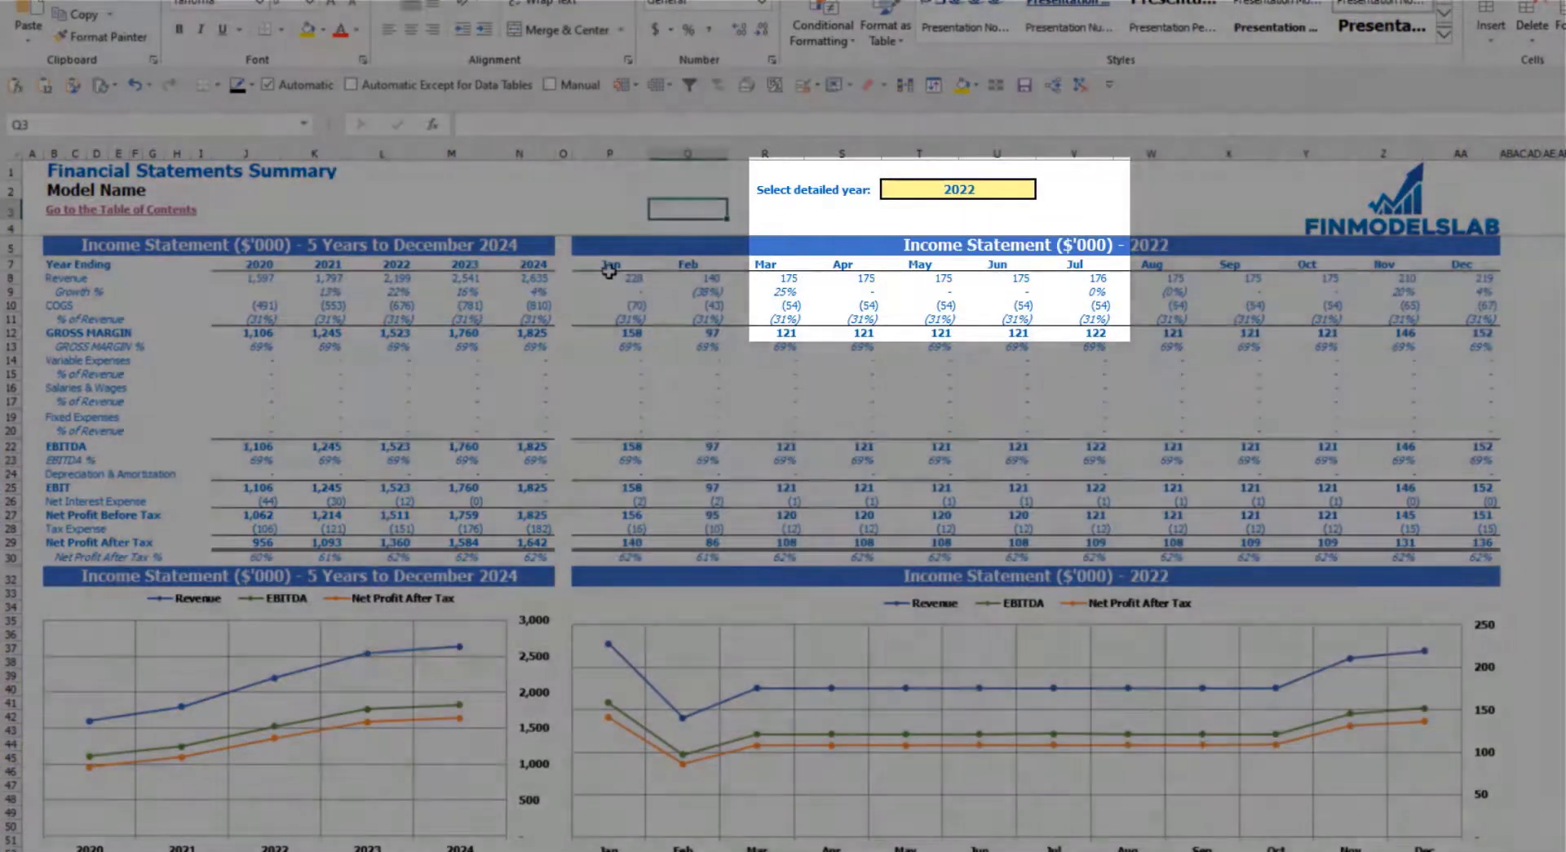
mouse_move(624, 277)
mouse_down()
mouse_move(1407, 473)
mouse_move(1472, 555)
mouse_up()
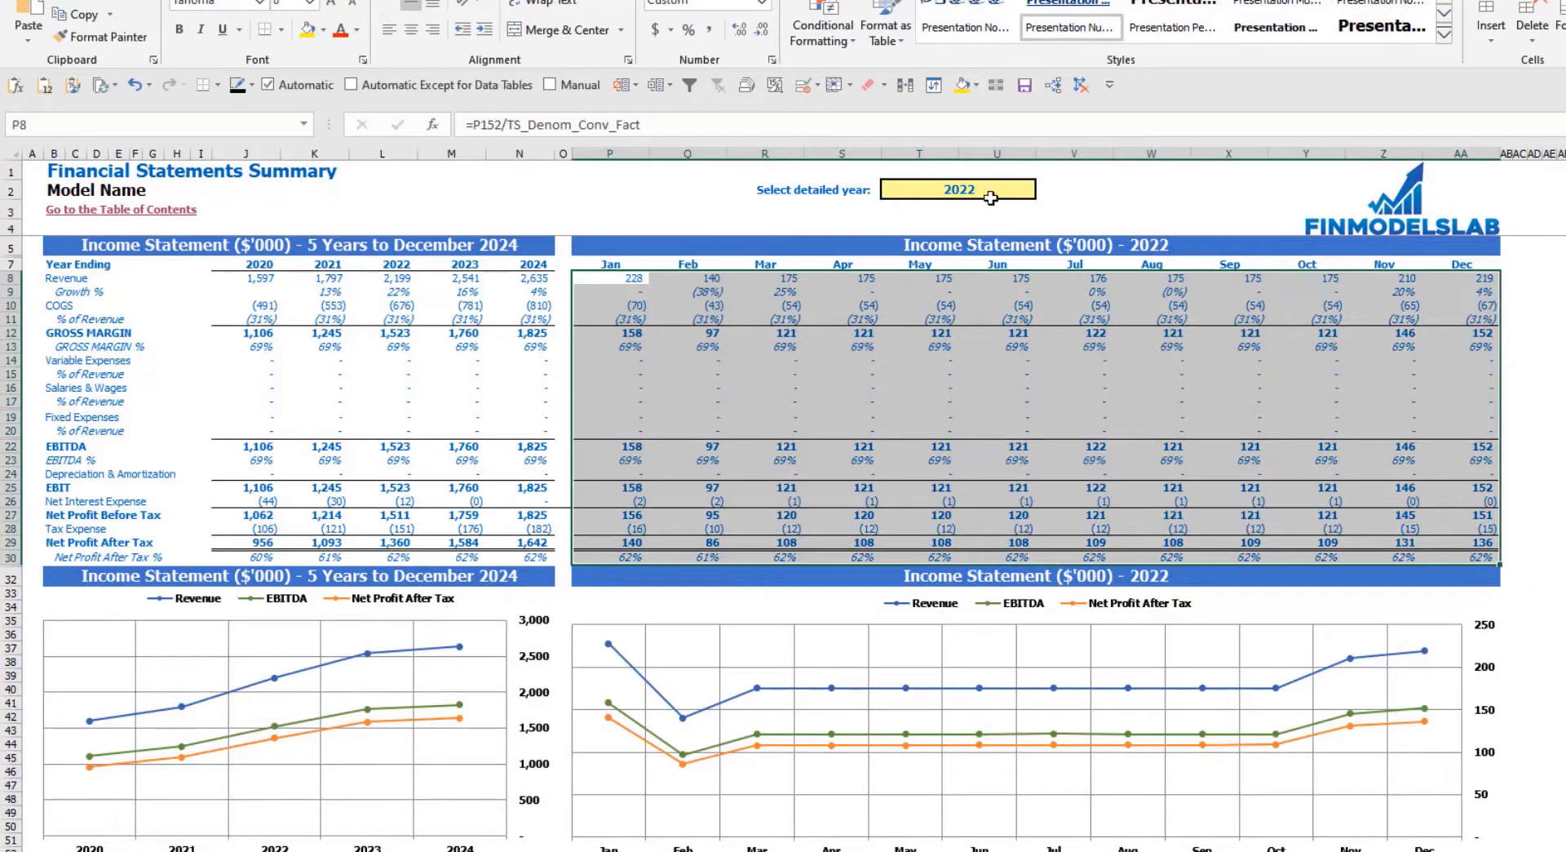
click(1561, 500)
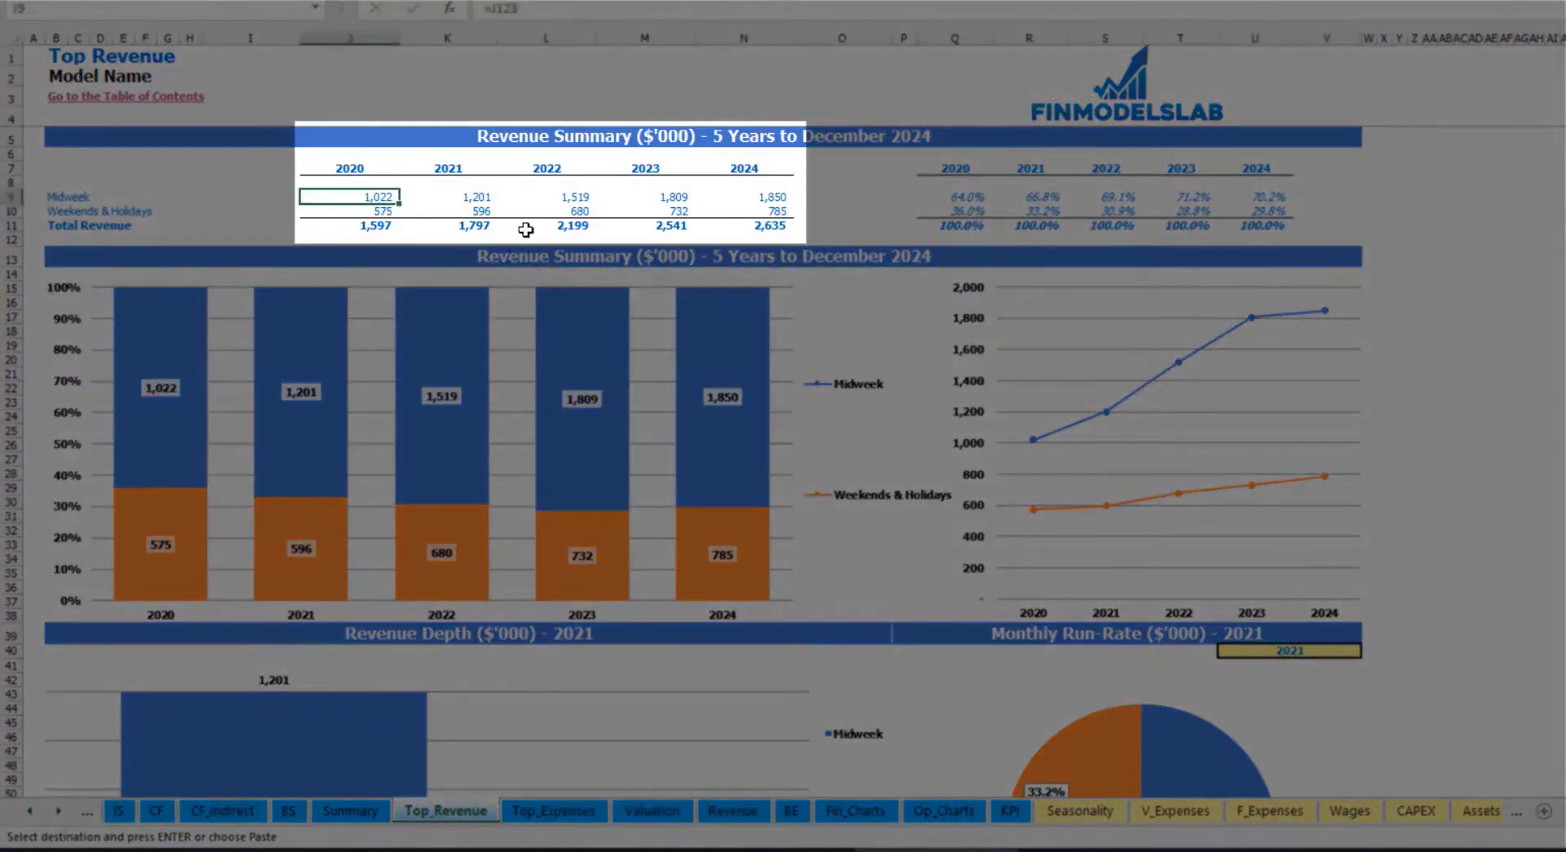
Review the revenue summary and show the depth and run-rate charts for 2022
drag(362, 194, 744, 226)
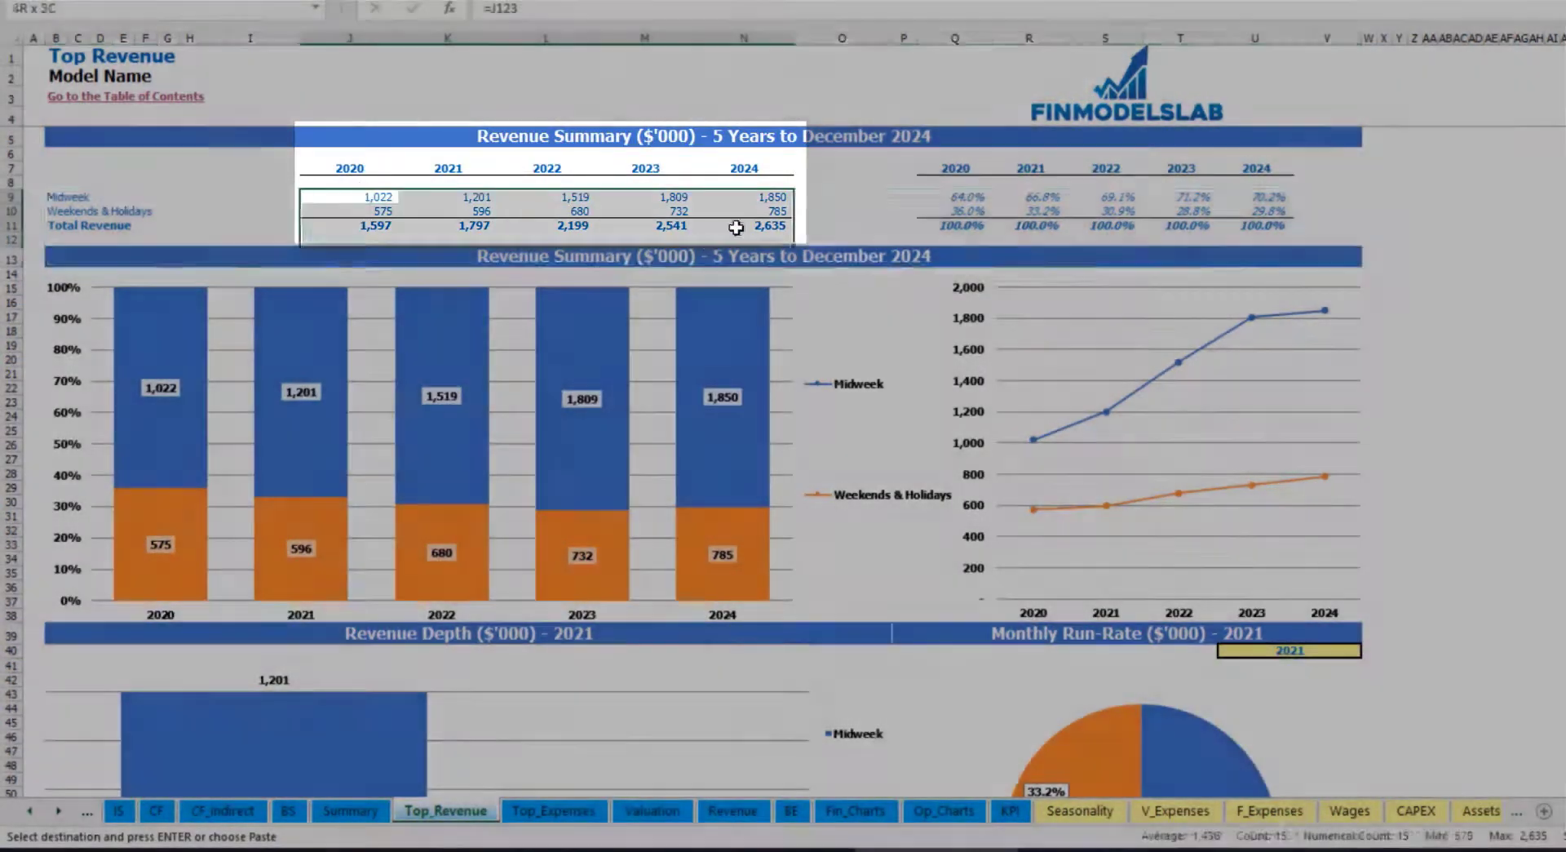
drag(962, 199, 1268, 226)
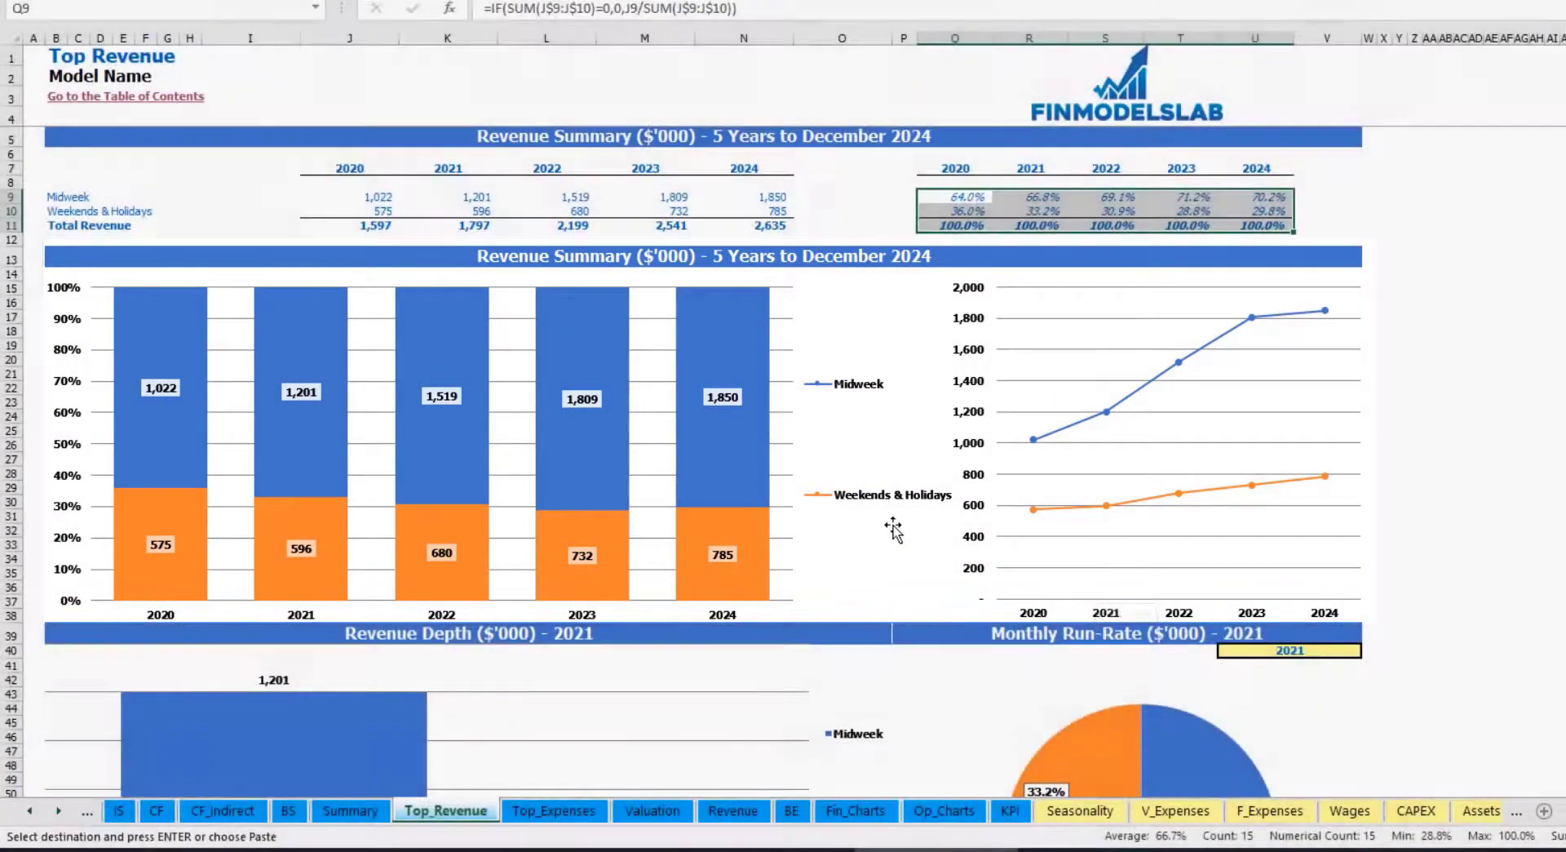
scroll(897, 530, down, 7)
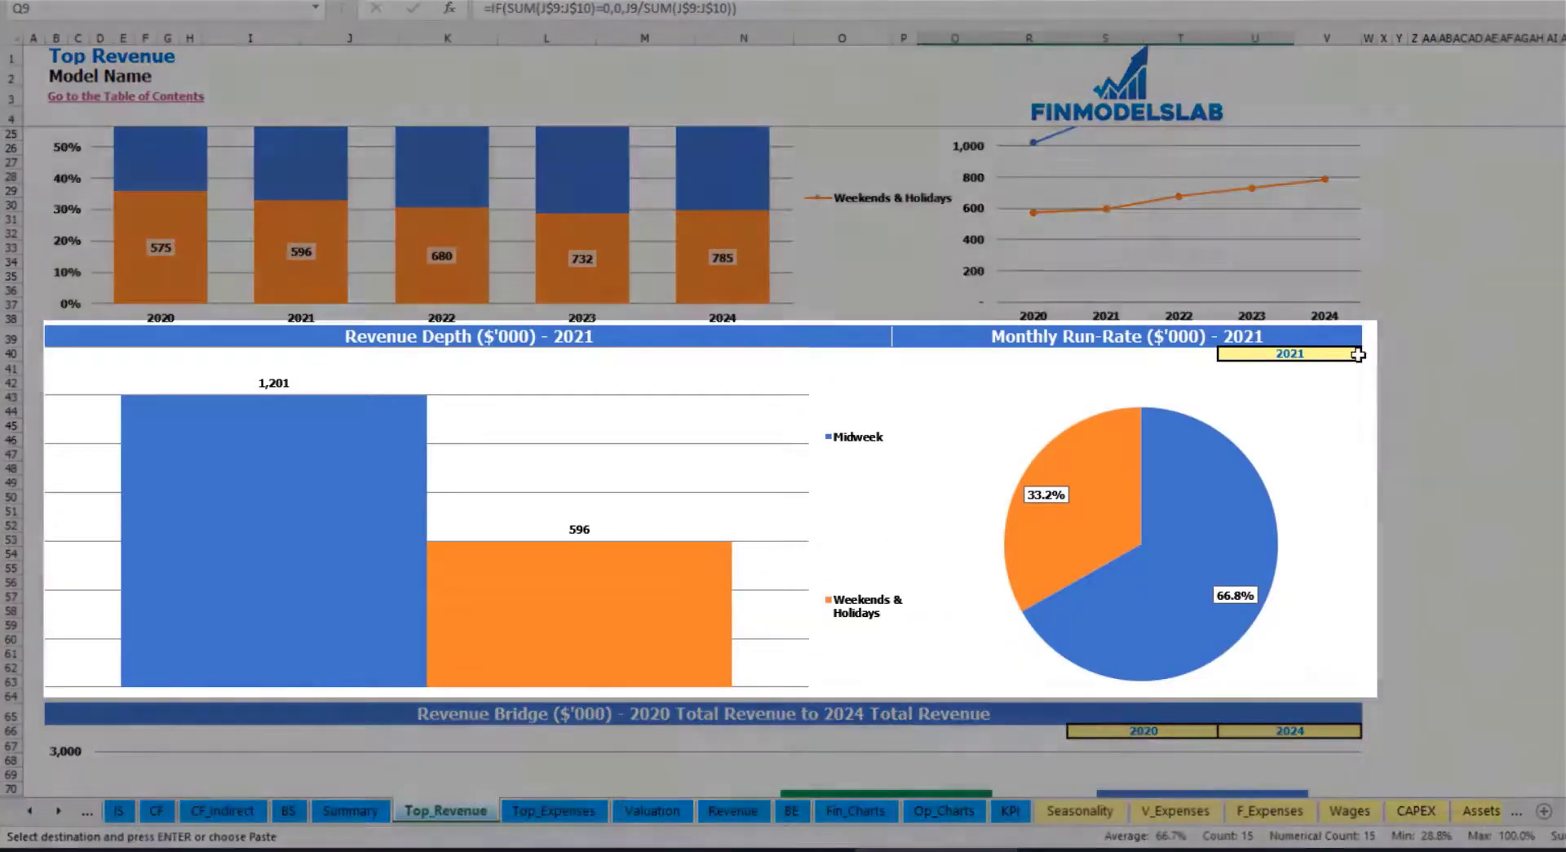
click(1357, 354)
click(1368, 355)
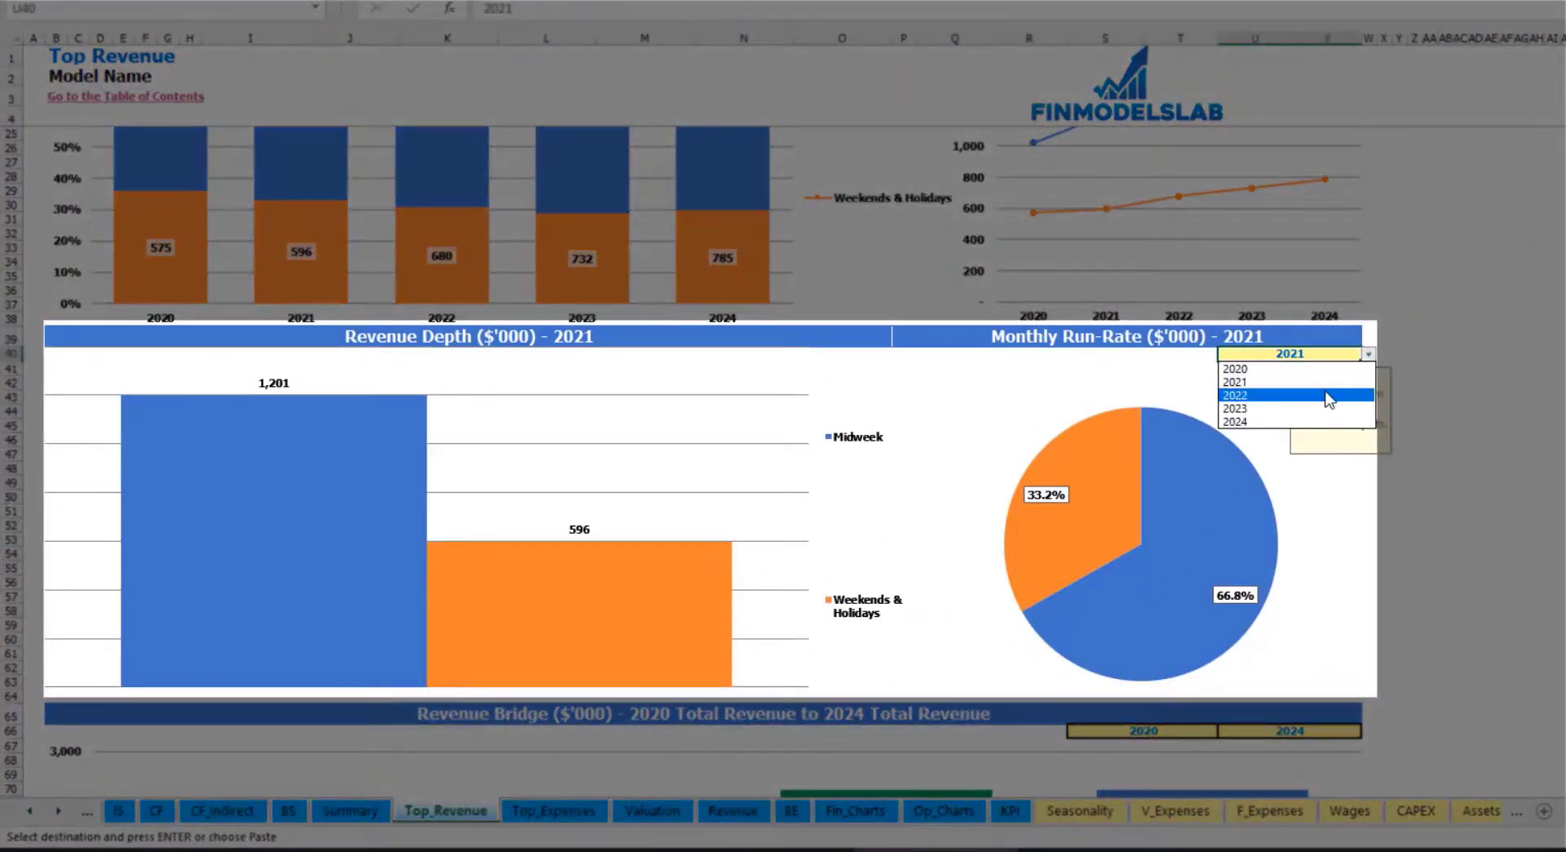
click(1337, 398)
click(1025, 342)
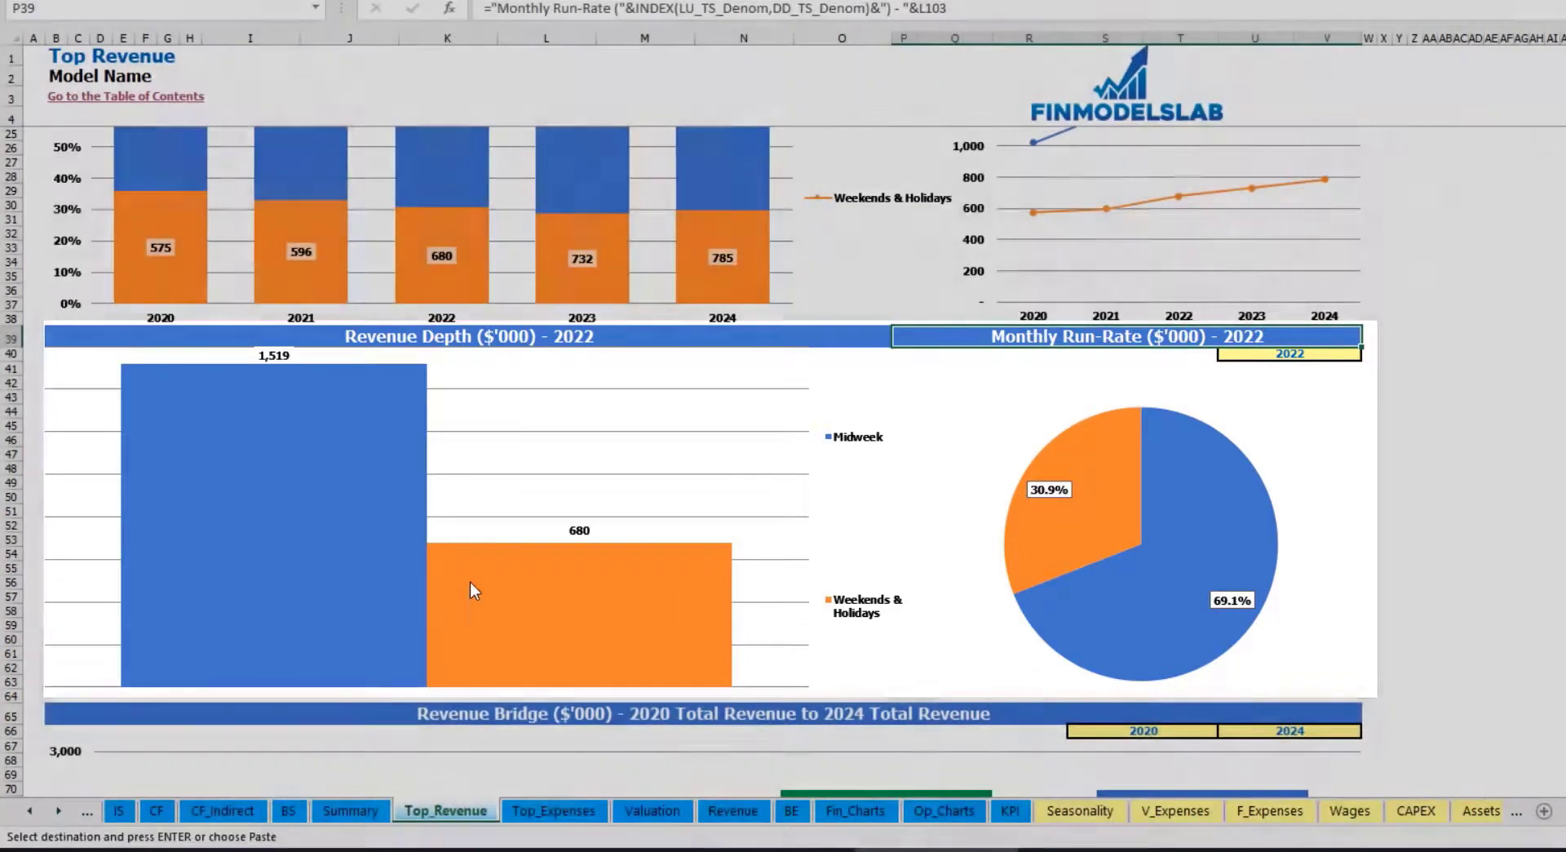
Set the revenue bridge to run from 2021 to 2023
mouse_move(472, 582)
scroll(477, 587, down, 6)
scroll(478, 587, down, 4)
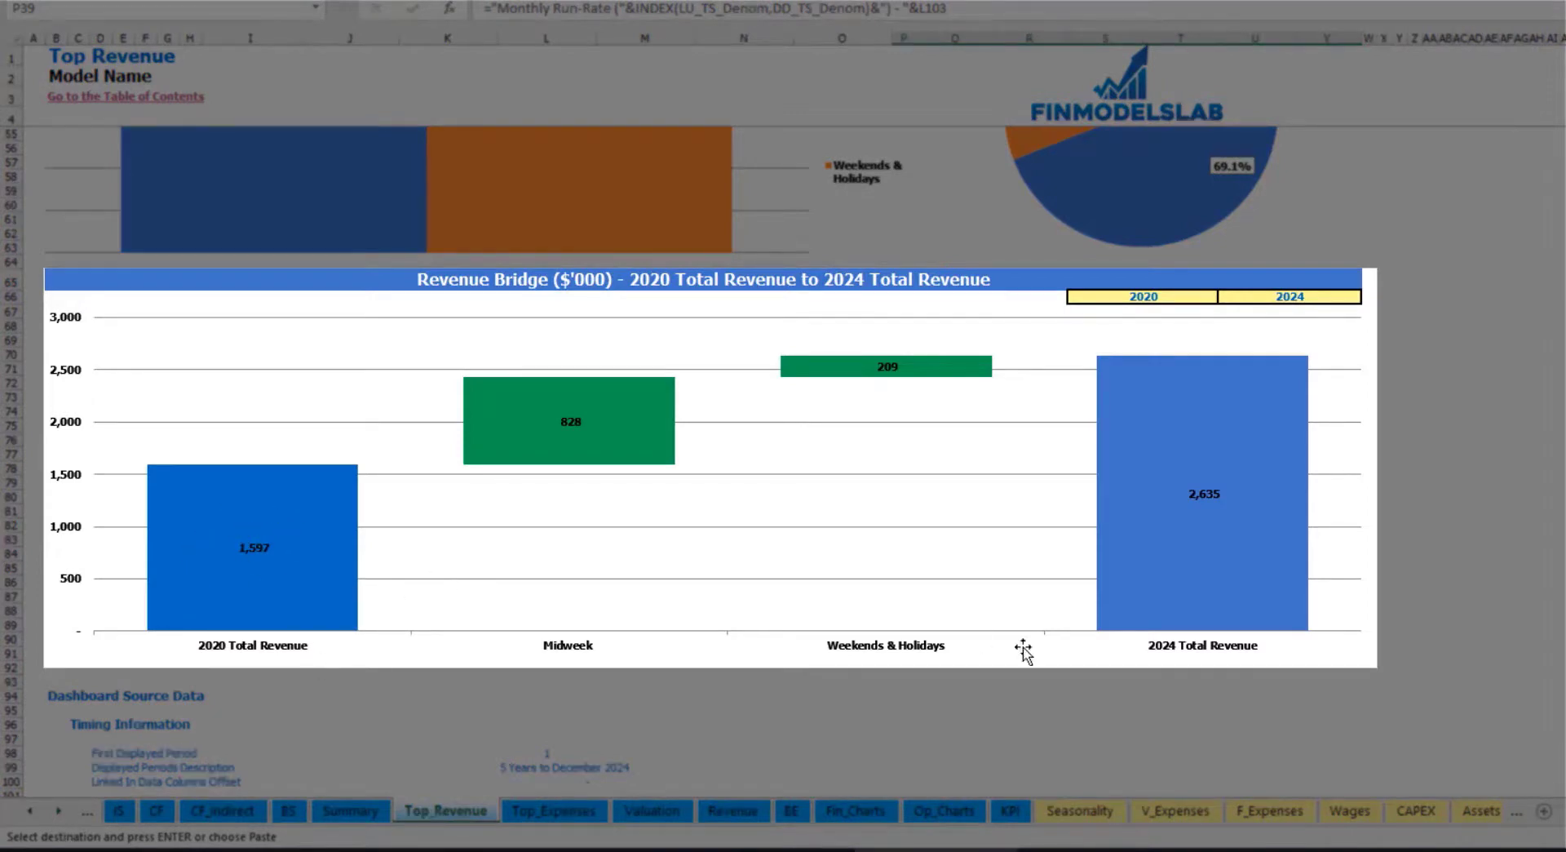
click(1216, 296)
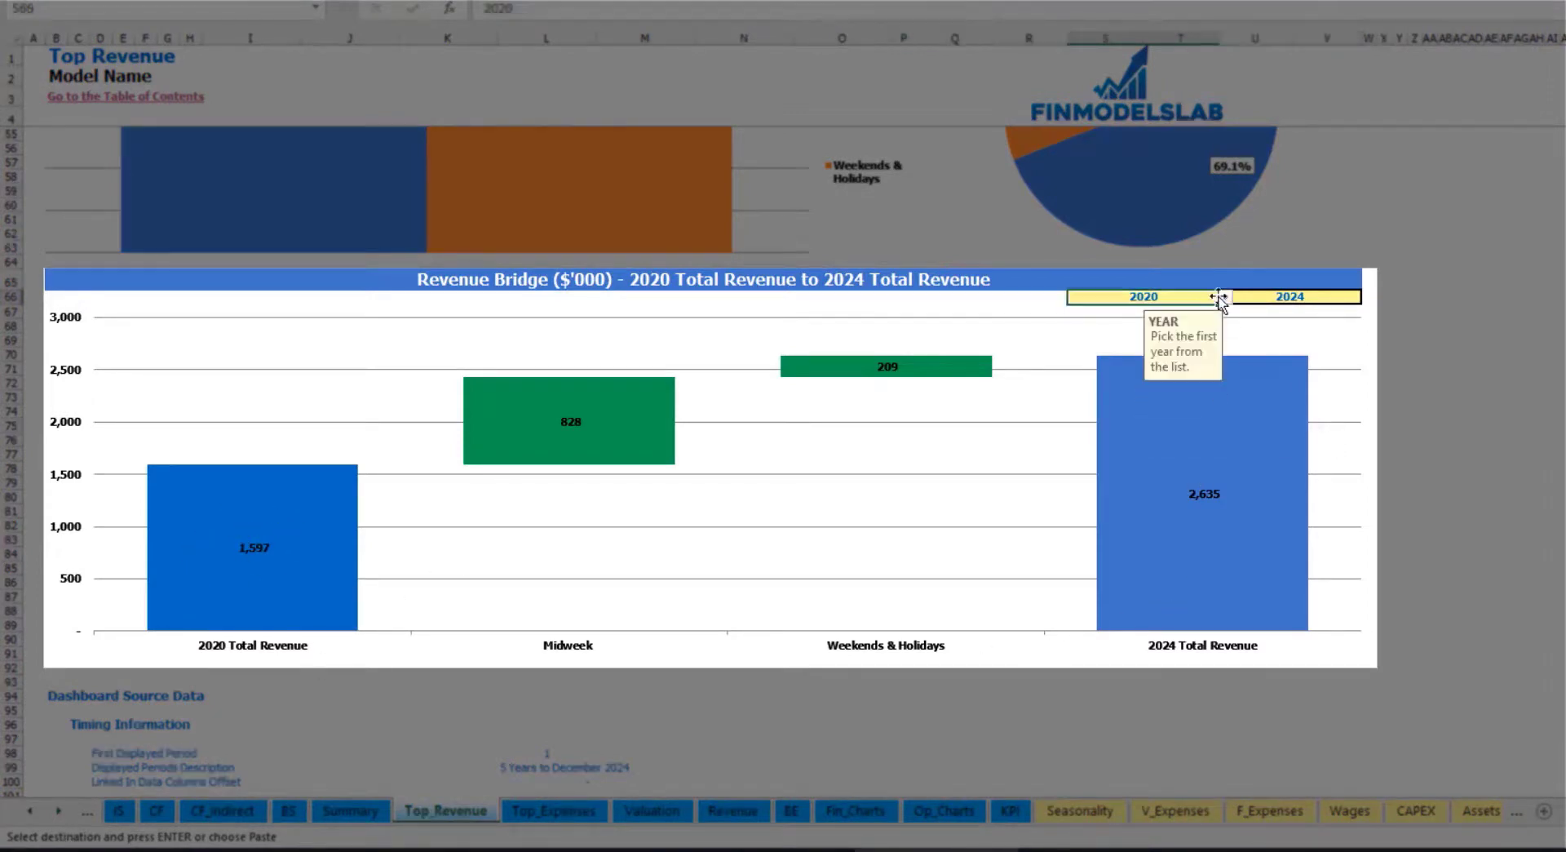
click(1225, 298)
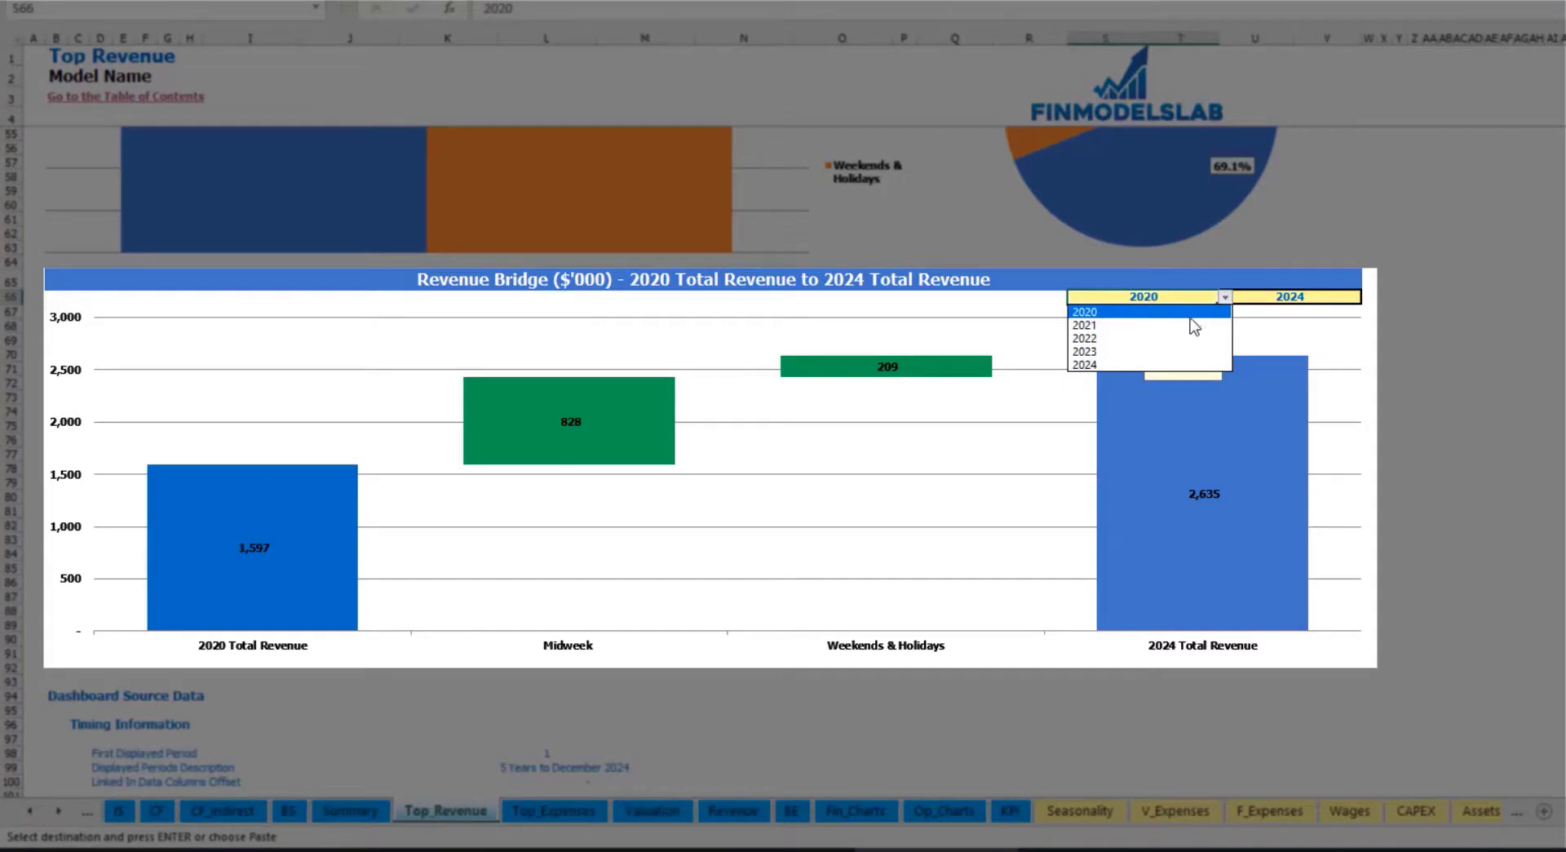
click(1194, 324)
click(1366, 296)
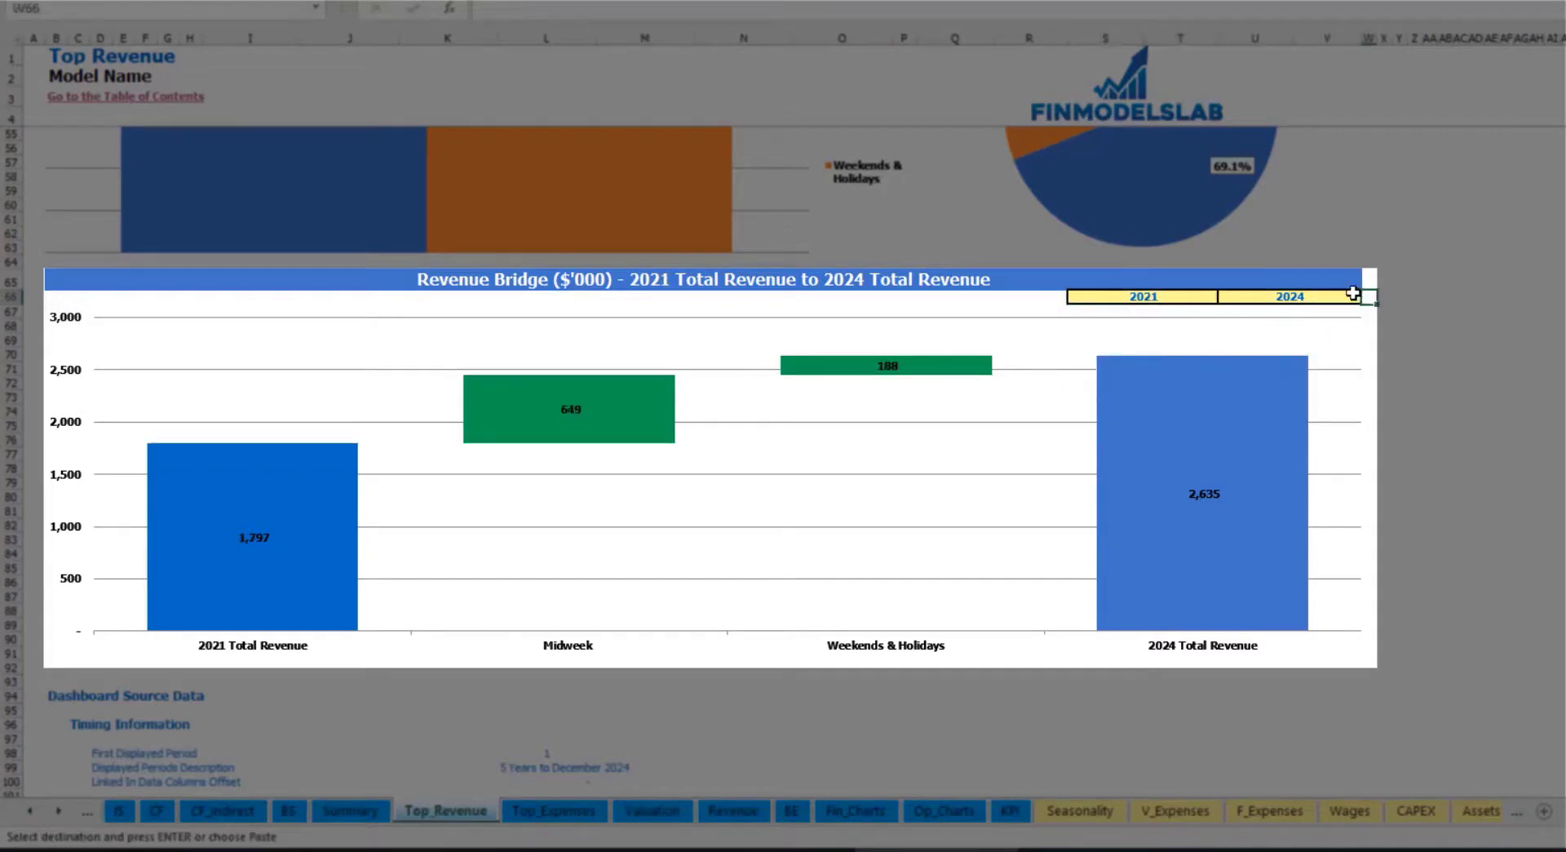
click(1353, 296)
click(1368, 297)
click(1319, 350)
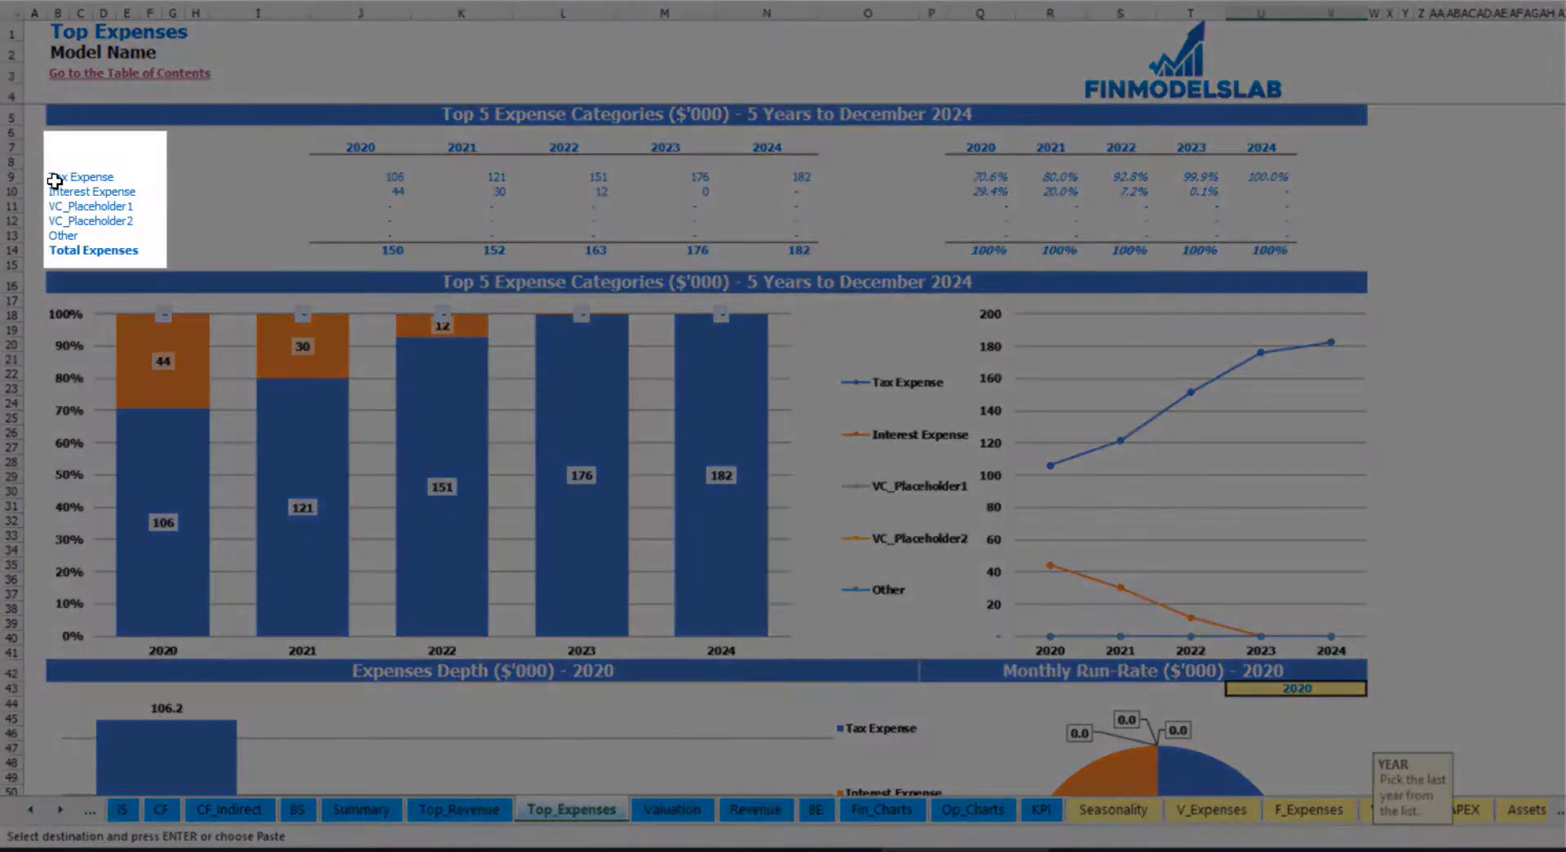
Select the top expense category labels and show the expenses depth charts for 2022
drag(54, 181, 54, 220)
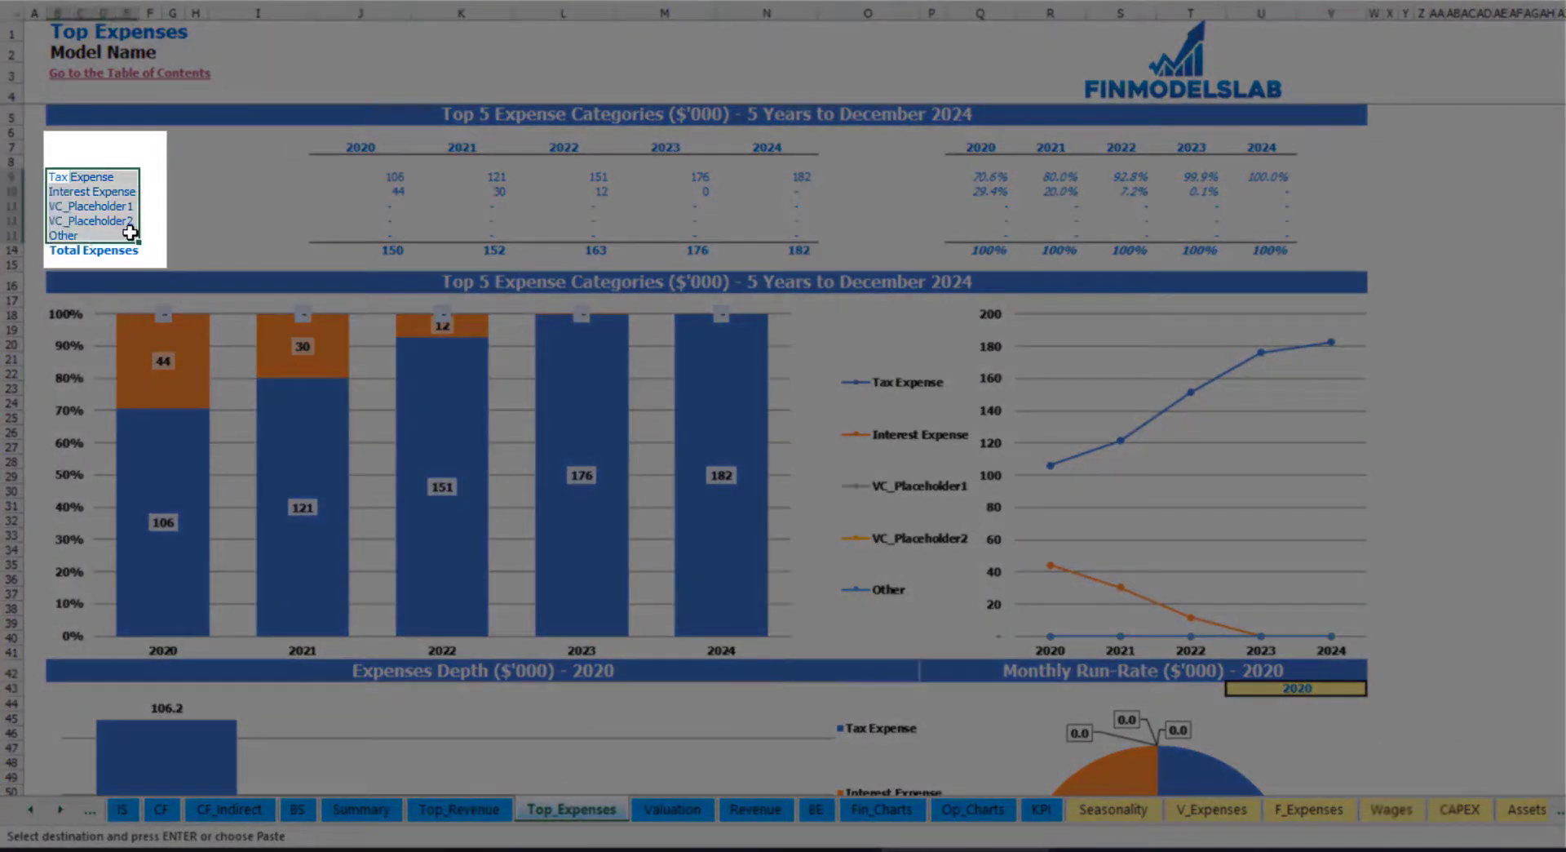
click(54, 236)
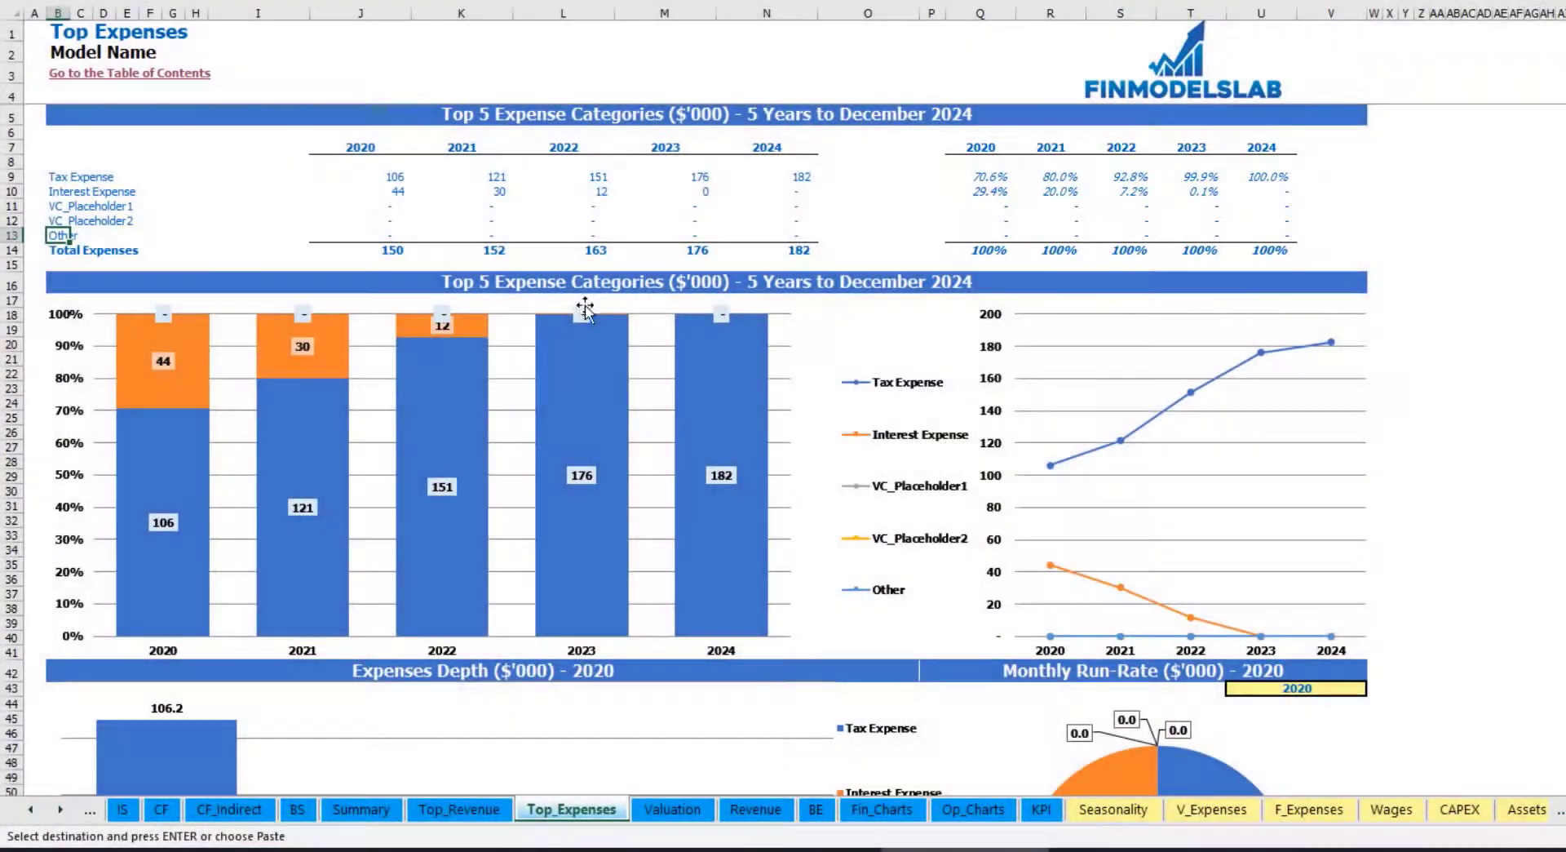
scroll(584, 302, down, 3)
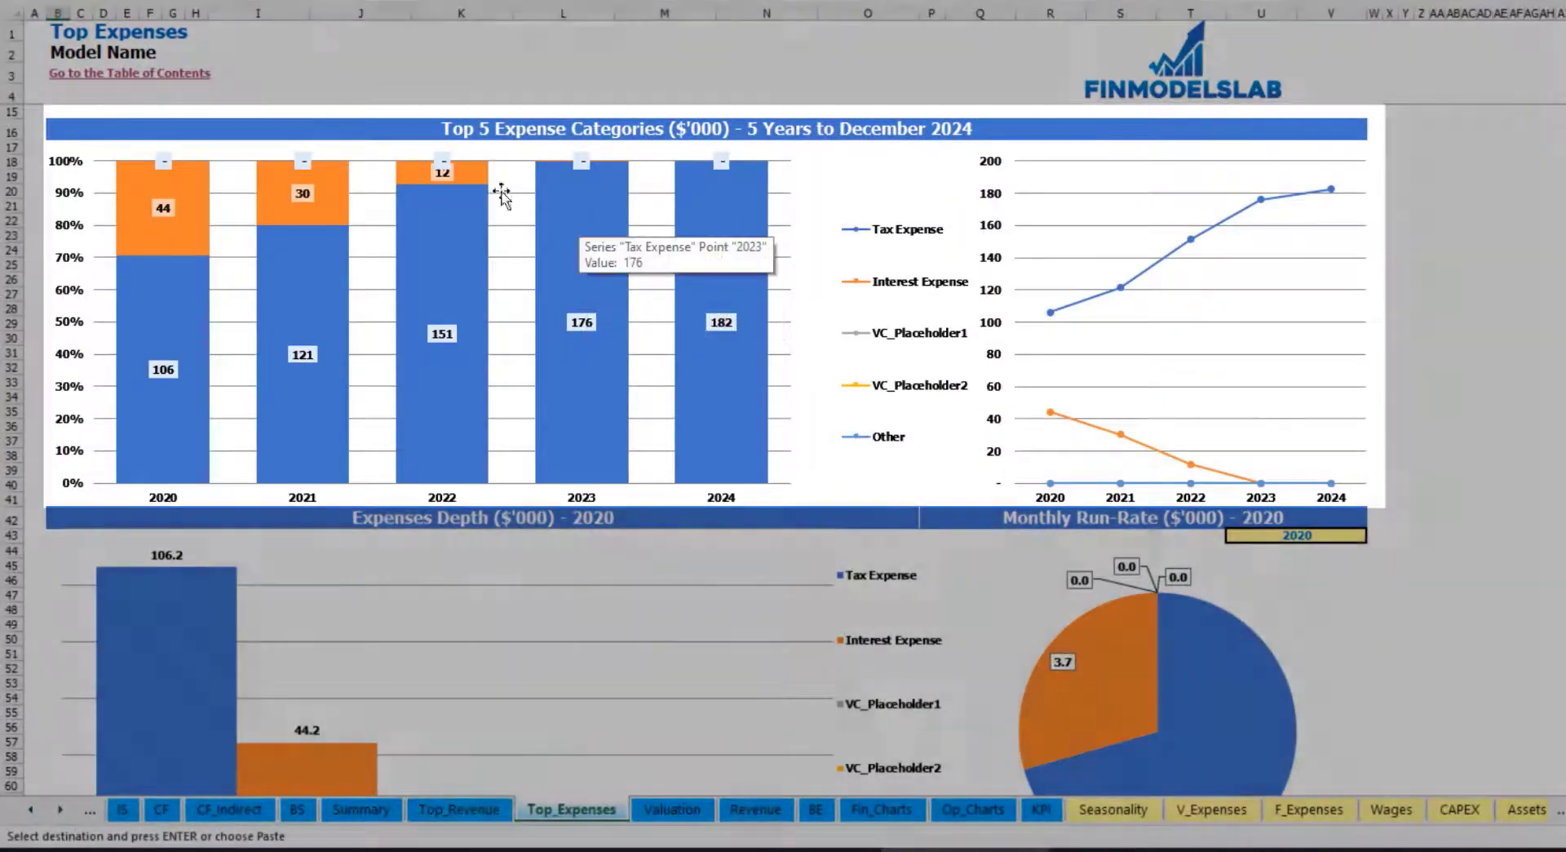
scroll(547, 399, down, 3)
scroll(541, 312, down, 4)
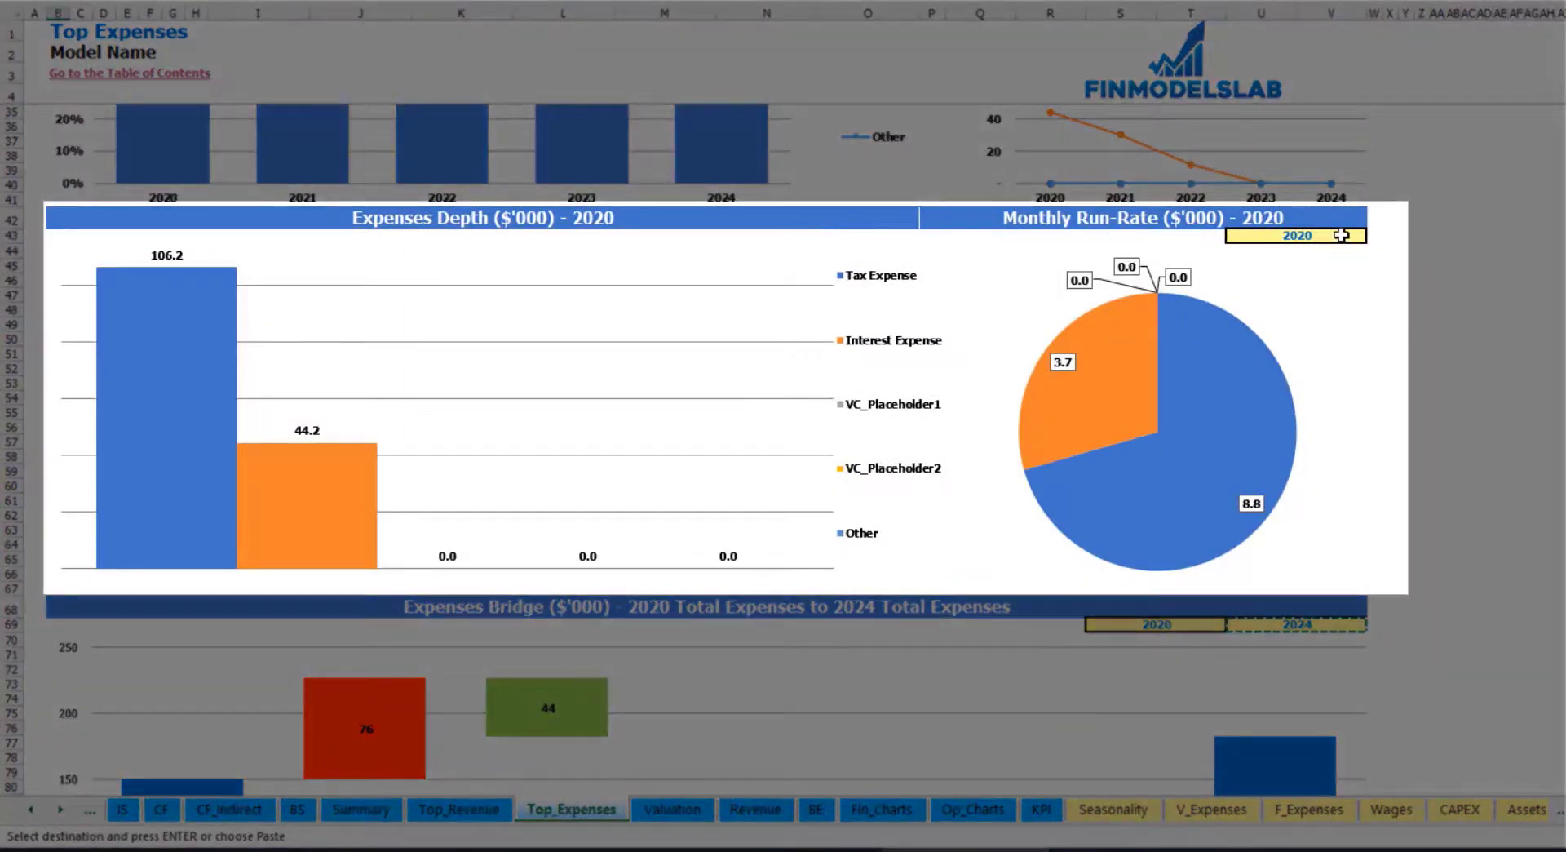
click(1342, 236)
click(1375, 235)
click(1335, 278)
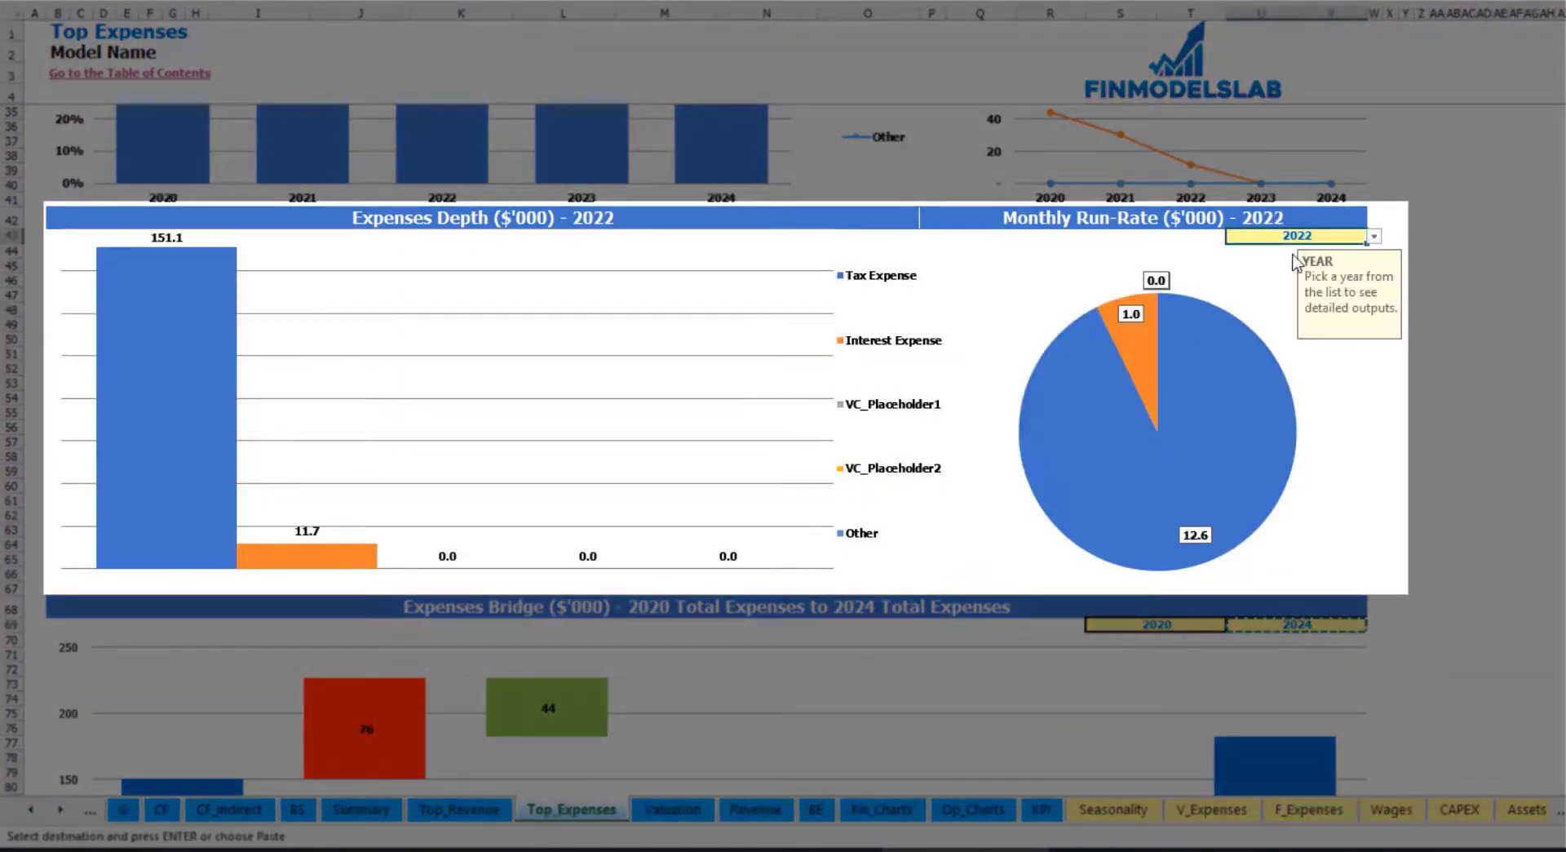
scroll(806, 481, down, 3)
scroll(806, 481, down, 3)
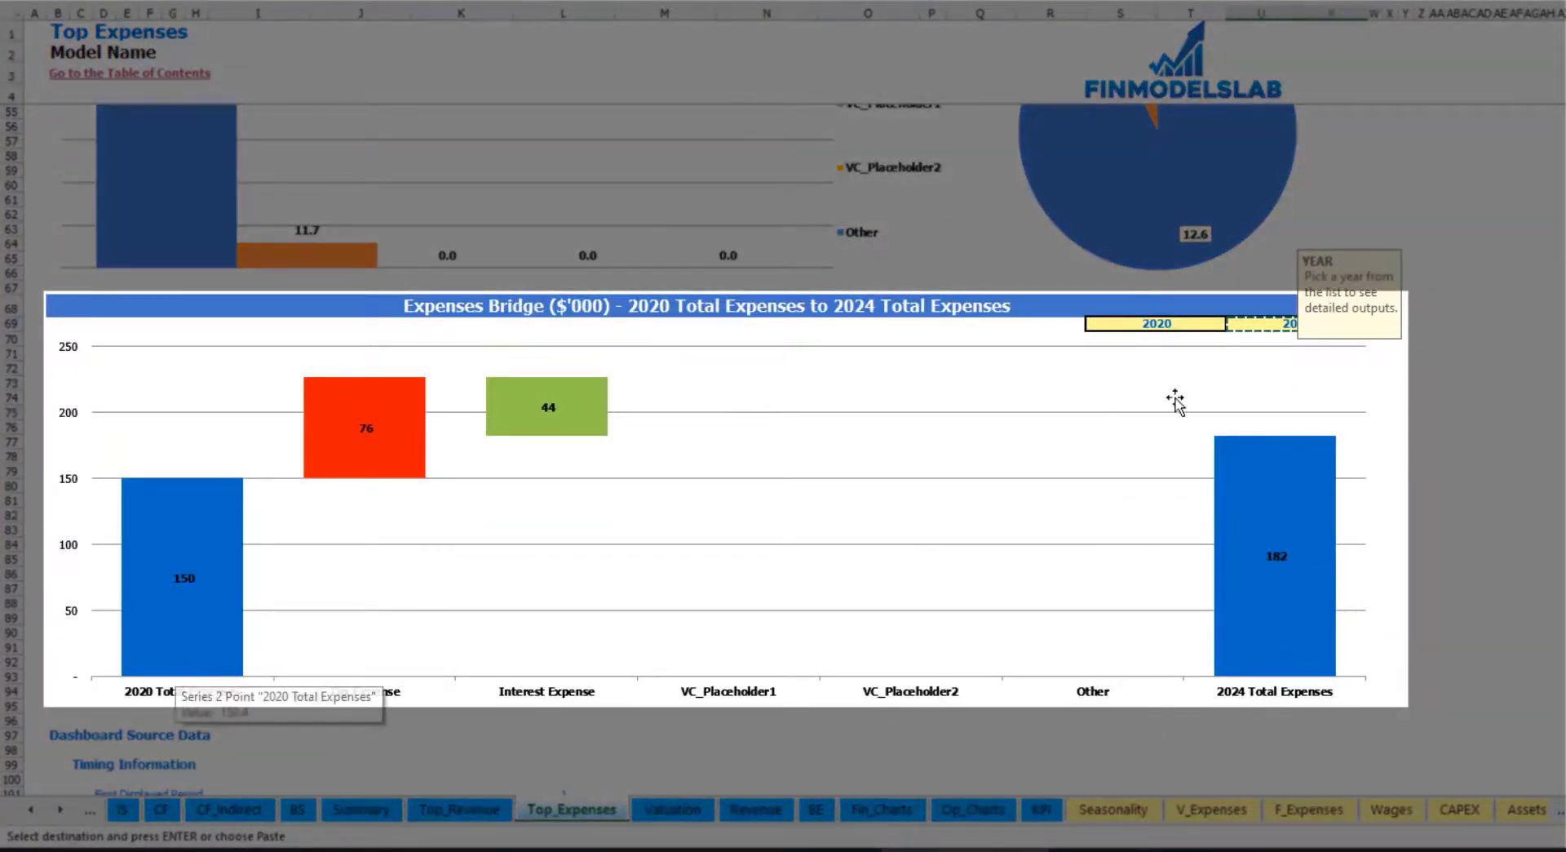
click(1454, 412)
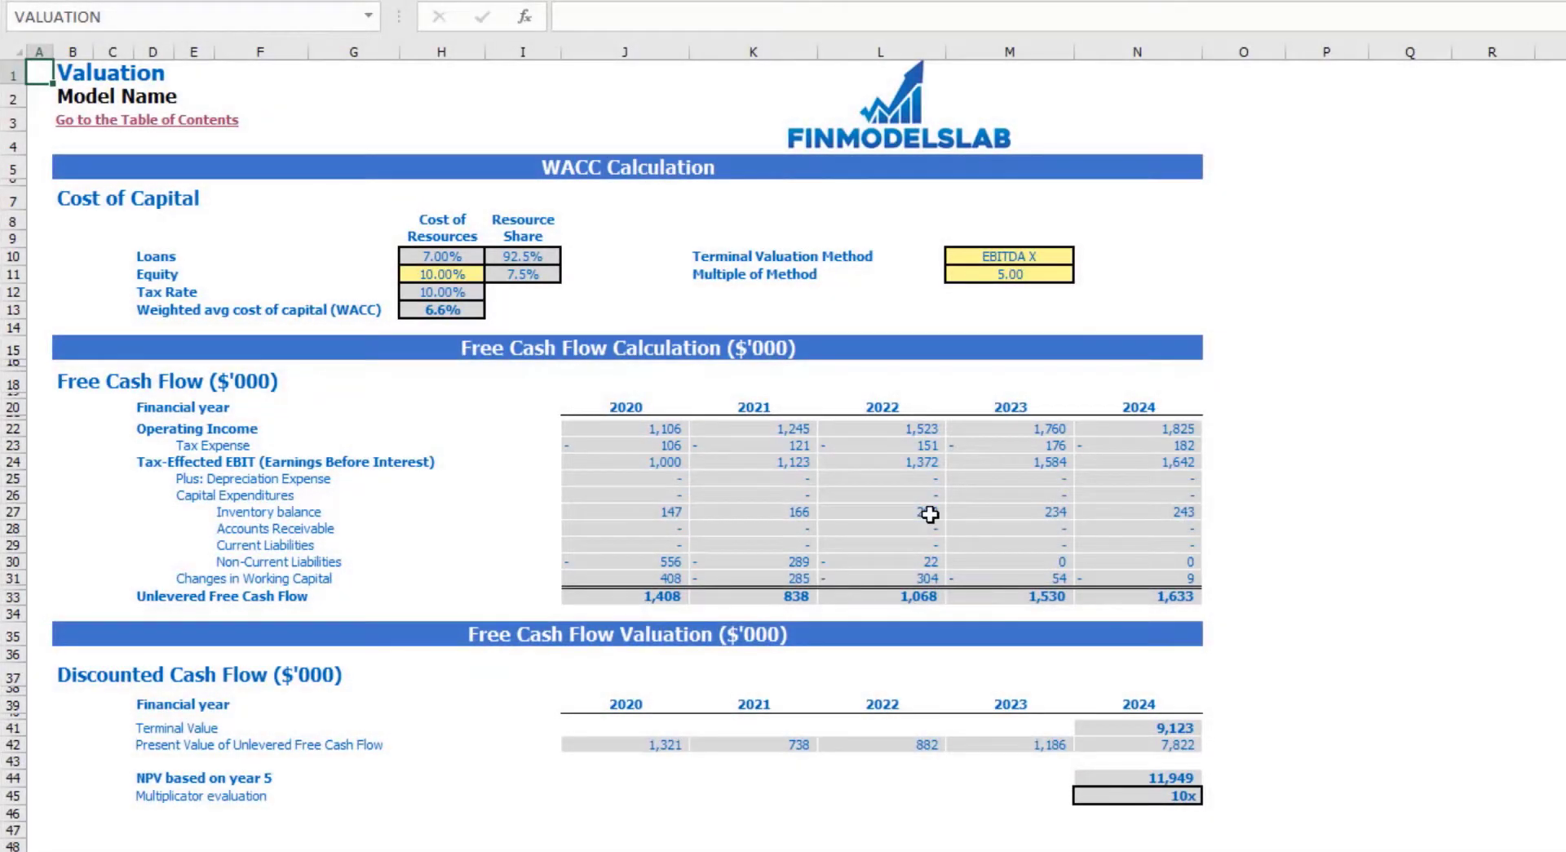
Switch the terminal valuation method to Revenue X
click(418, 277)
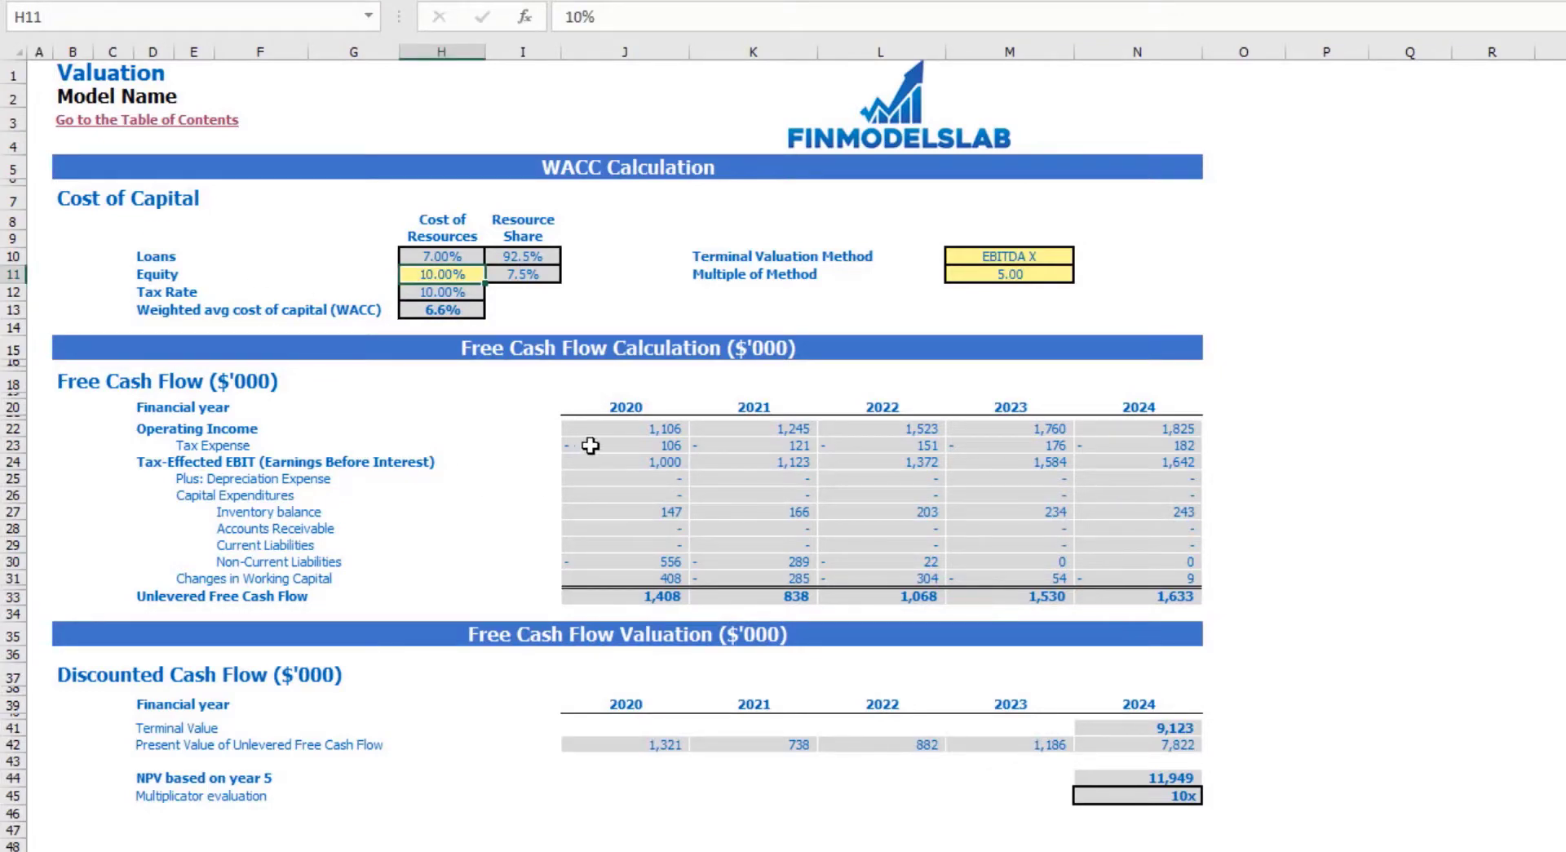
drag(146, 596, 1111, 596)
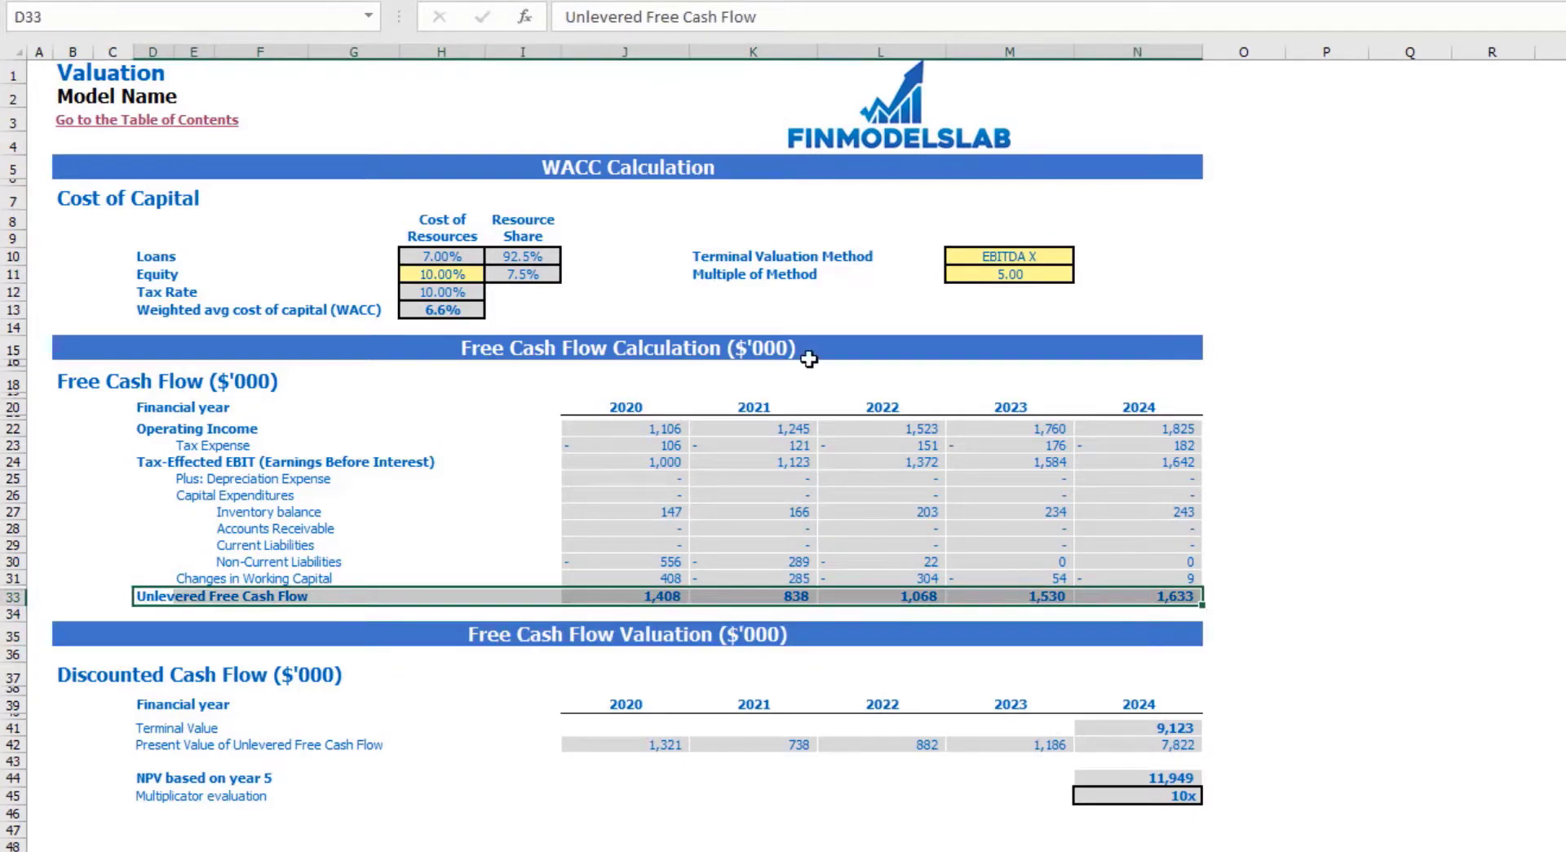
click(1068, 255)
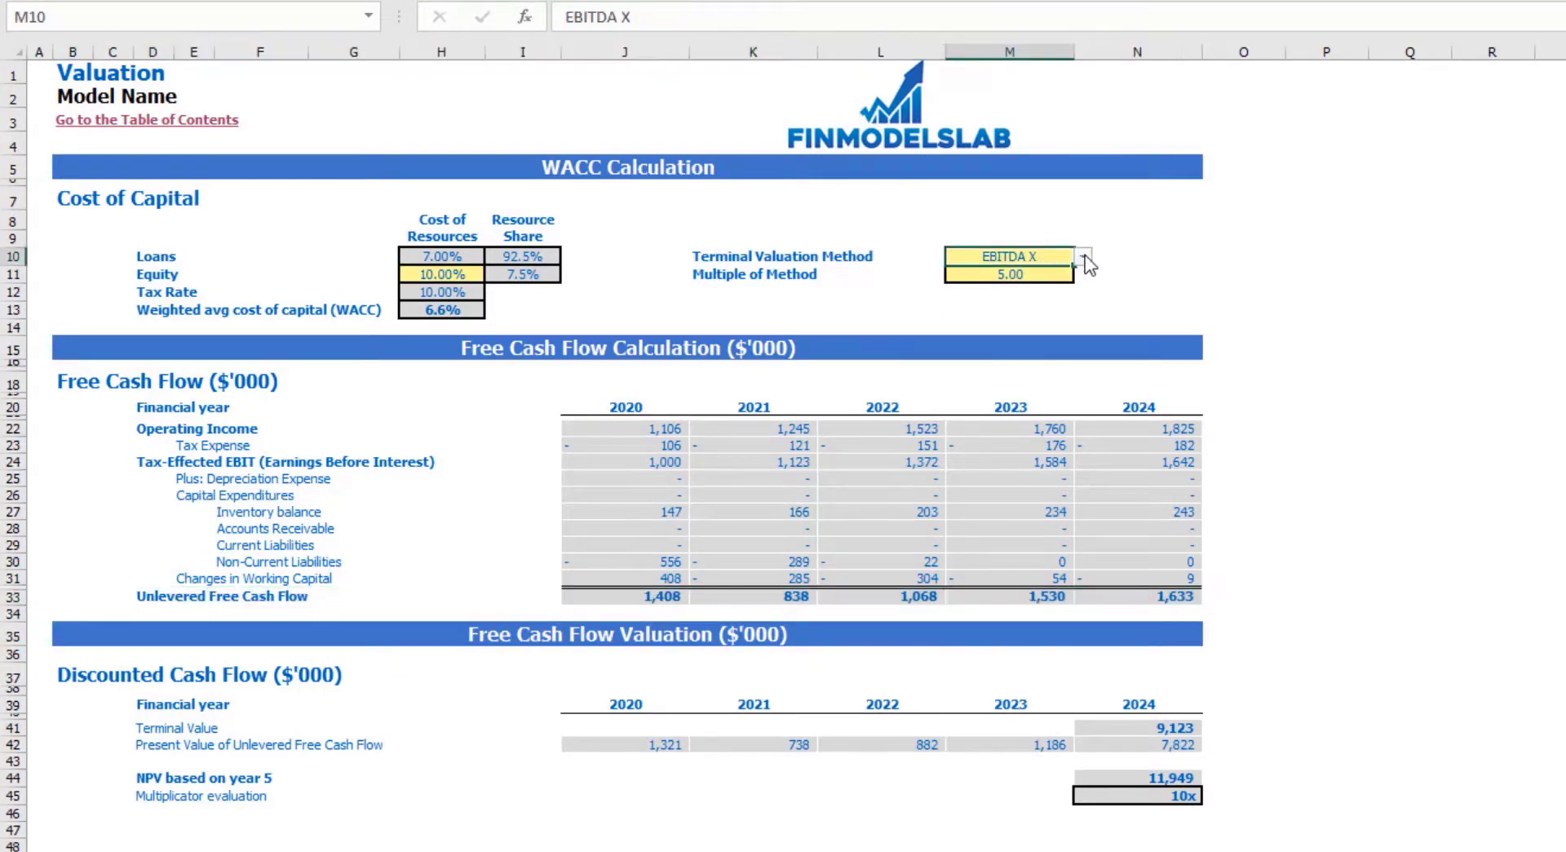
click(1082, 257)
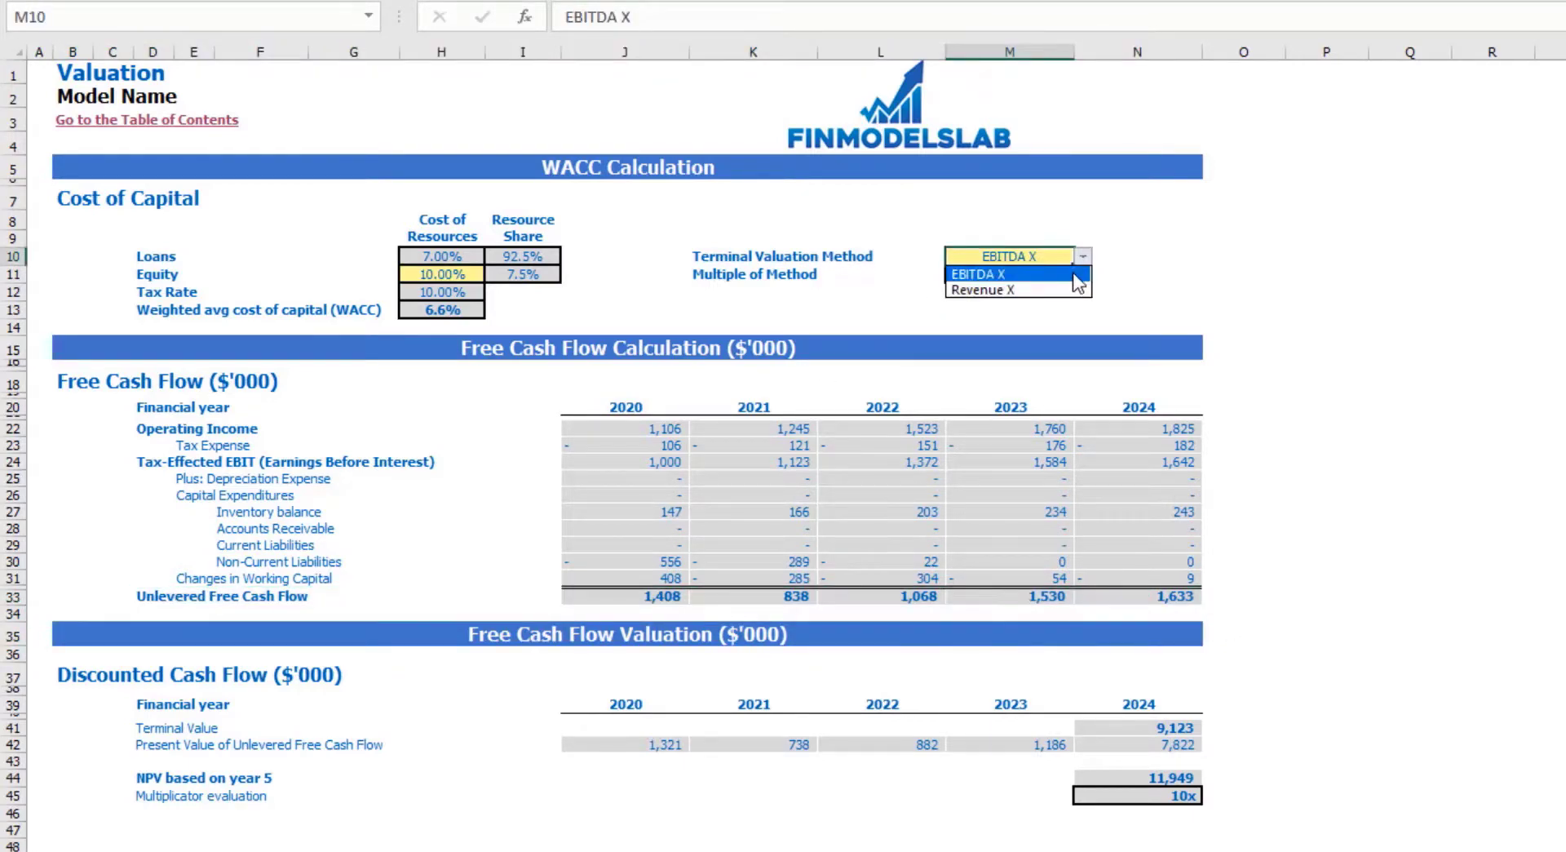
click(979, 290)
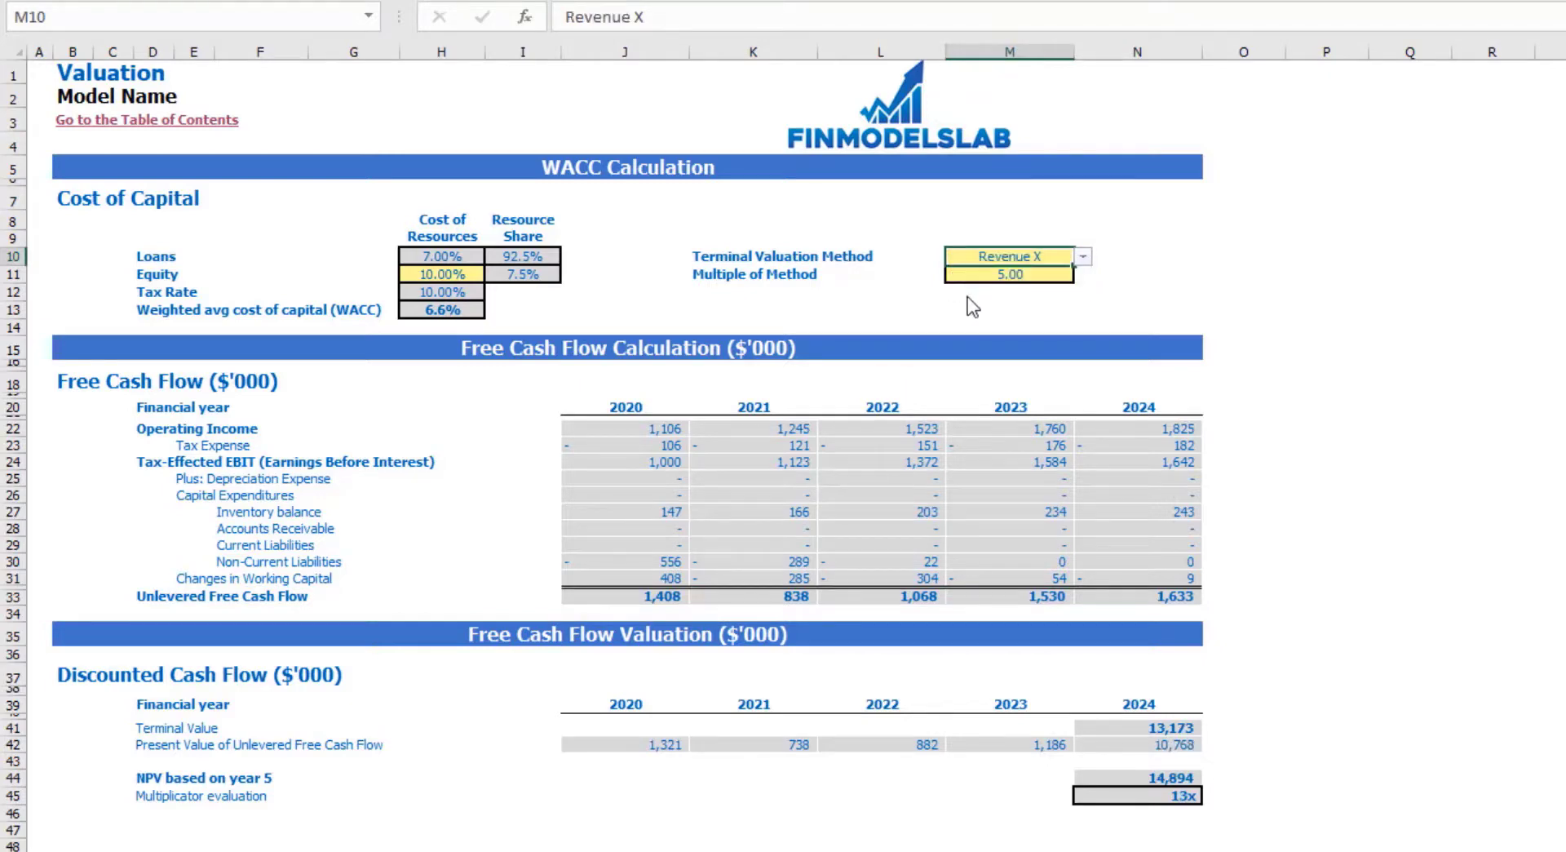
Set the Revenue X multiple to 50 and review the resulting NPV of 101,113
click(1024, 276)
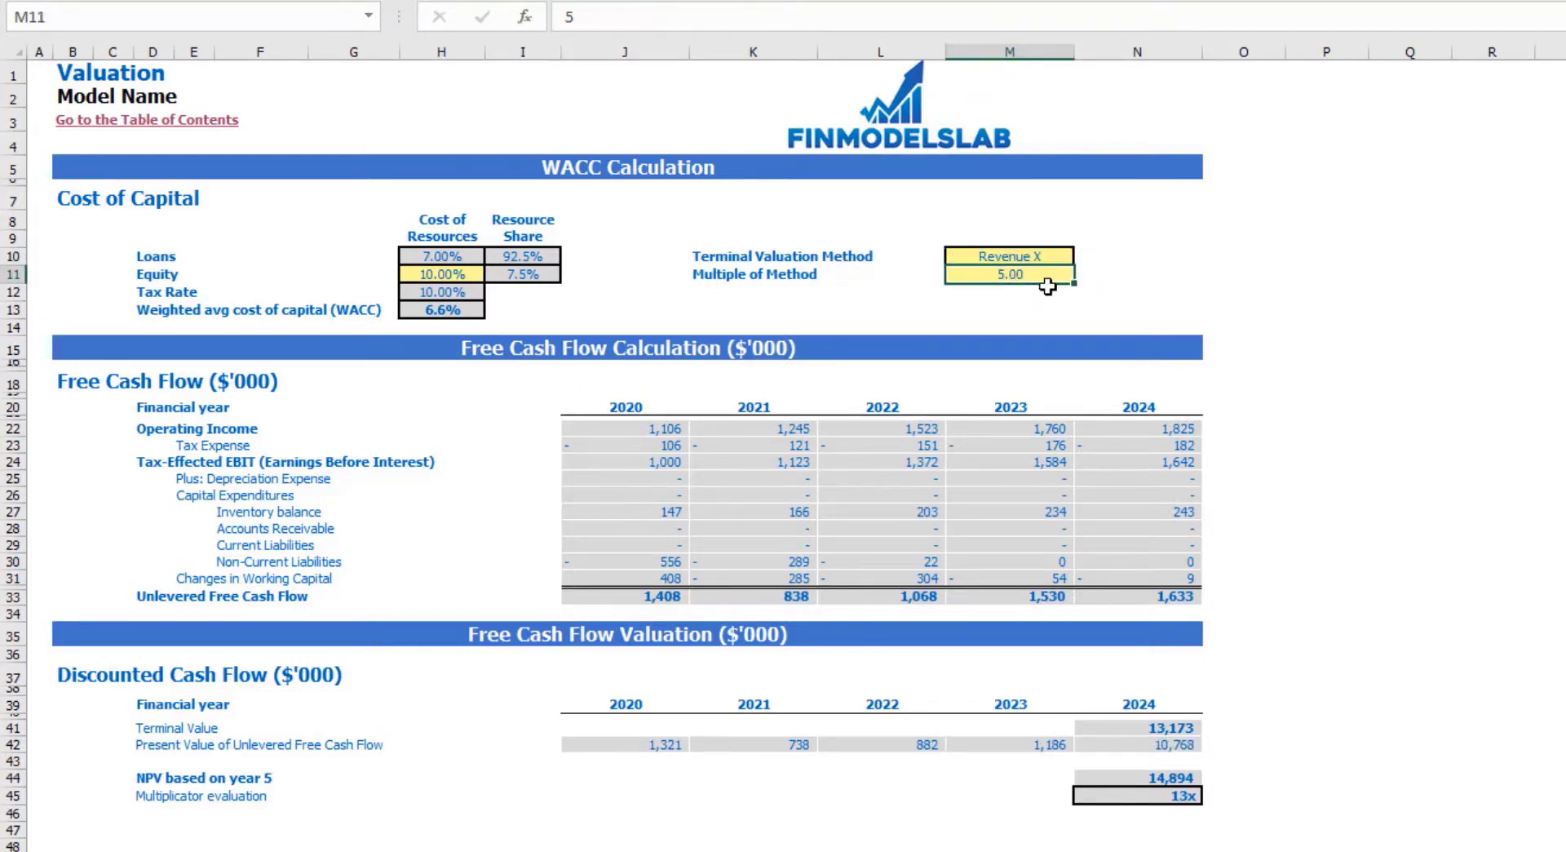
text(50)
key(Return)
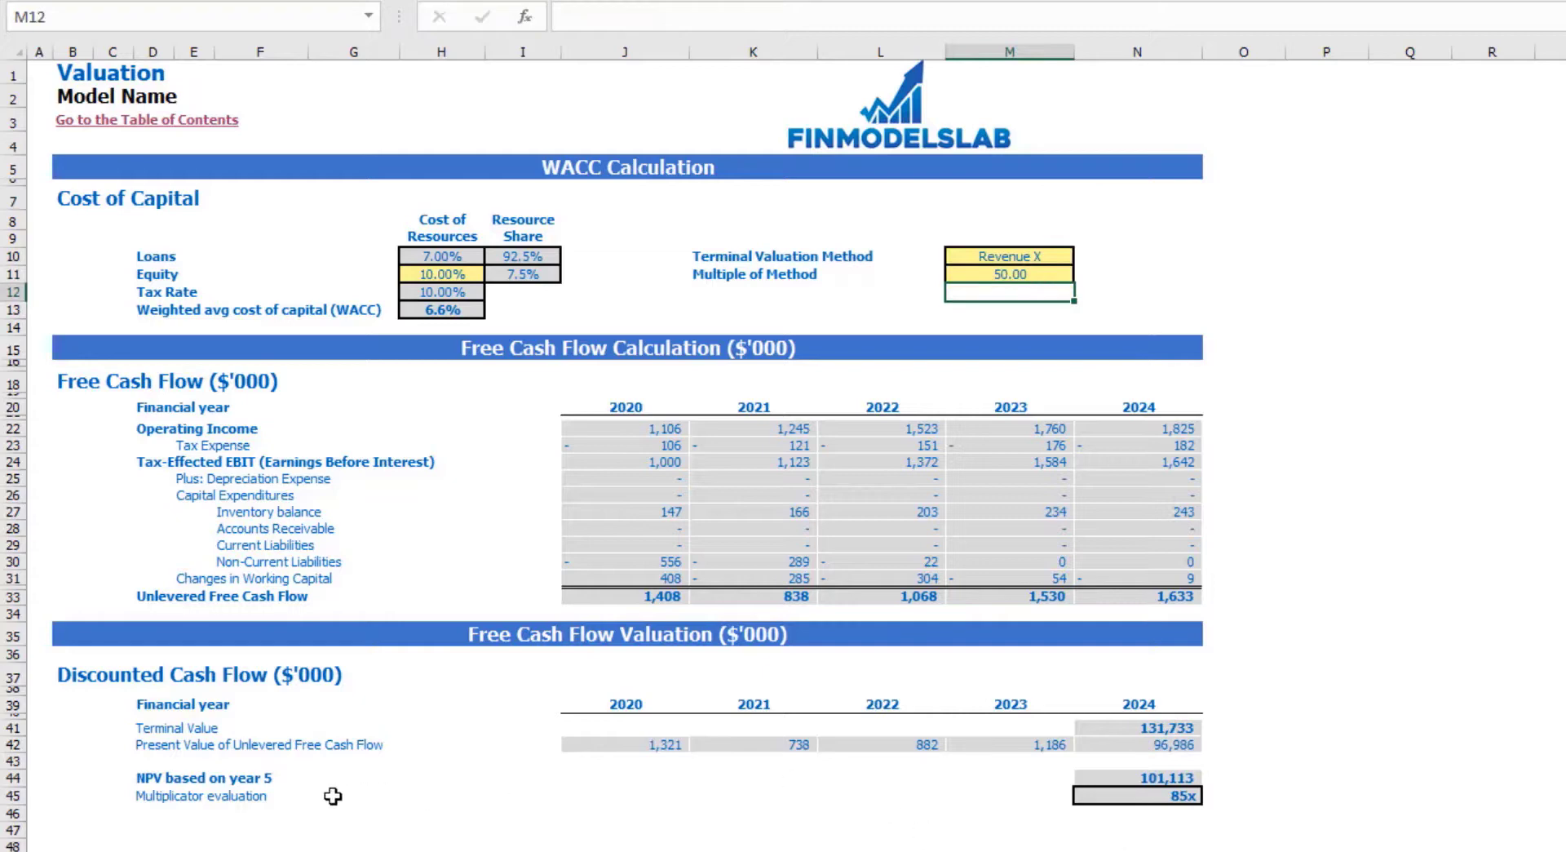
drag(139, 771, 1159, 804)
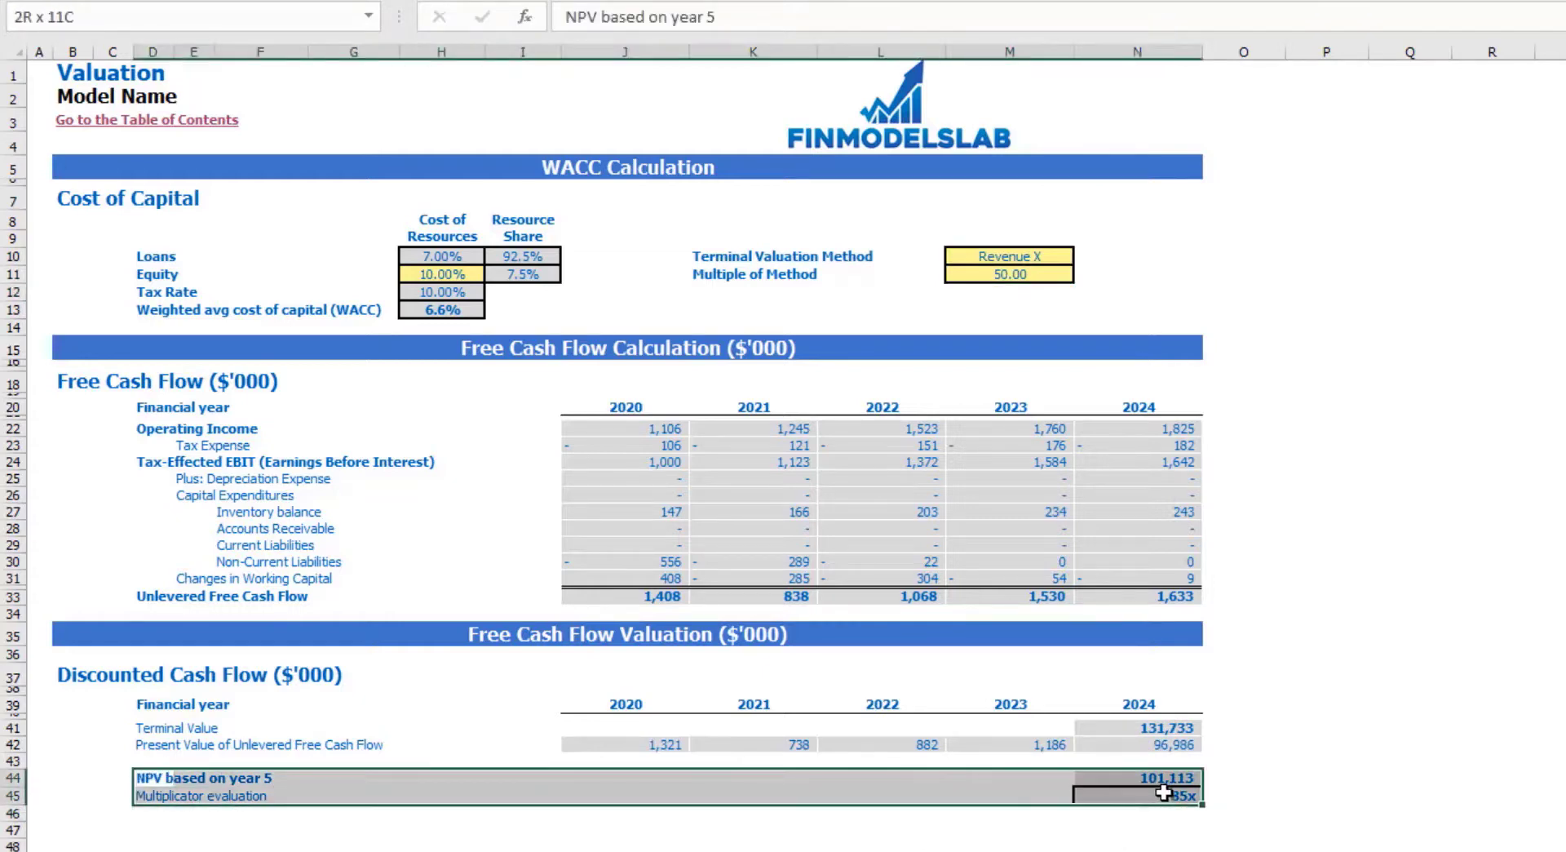
click(155, 796)
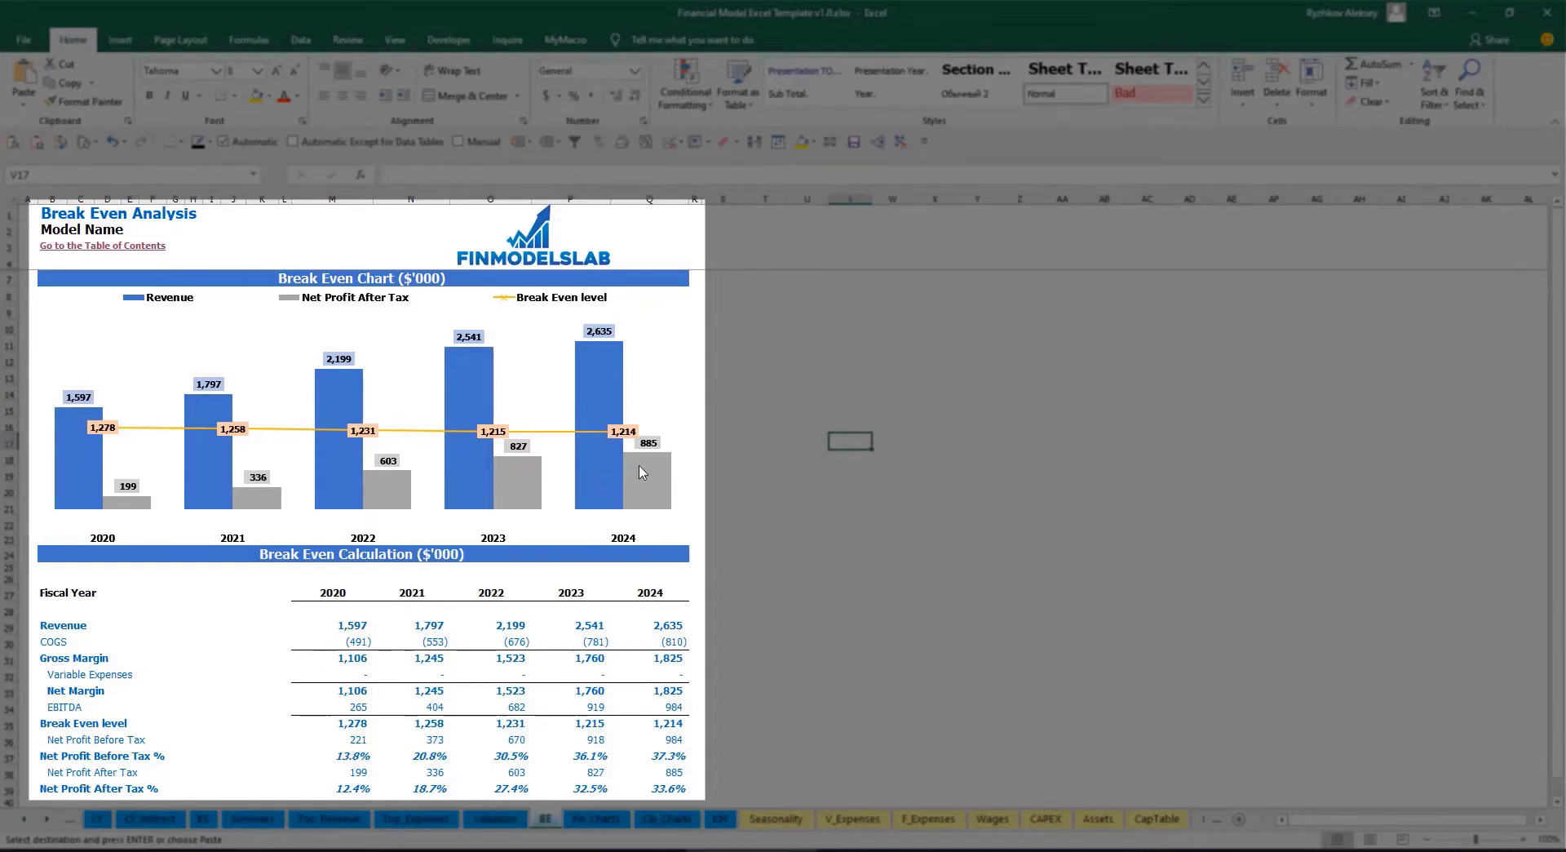
mouse_move(71, 417)
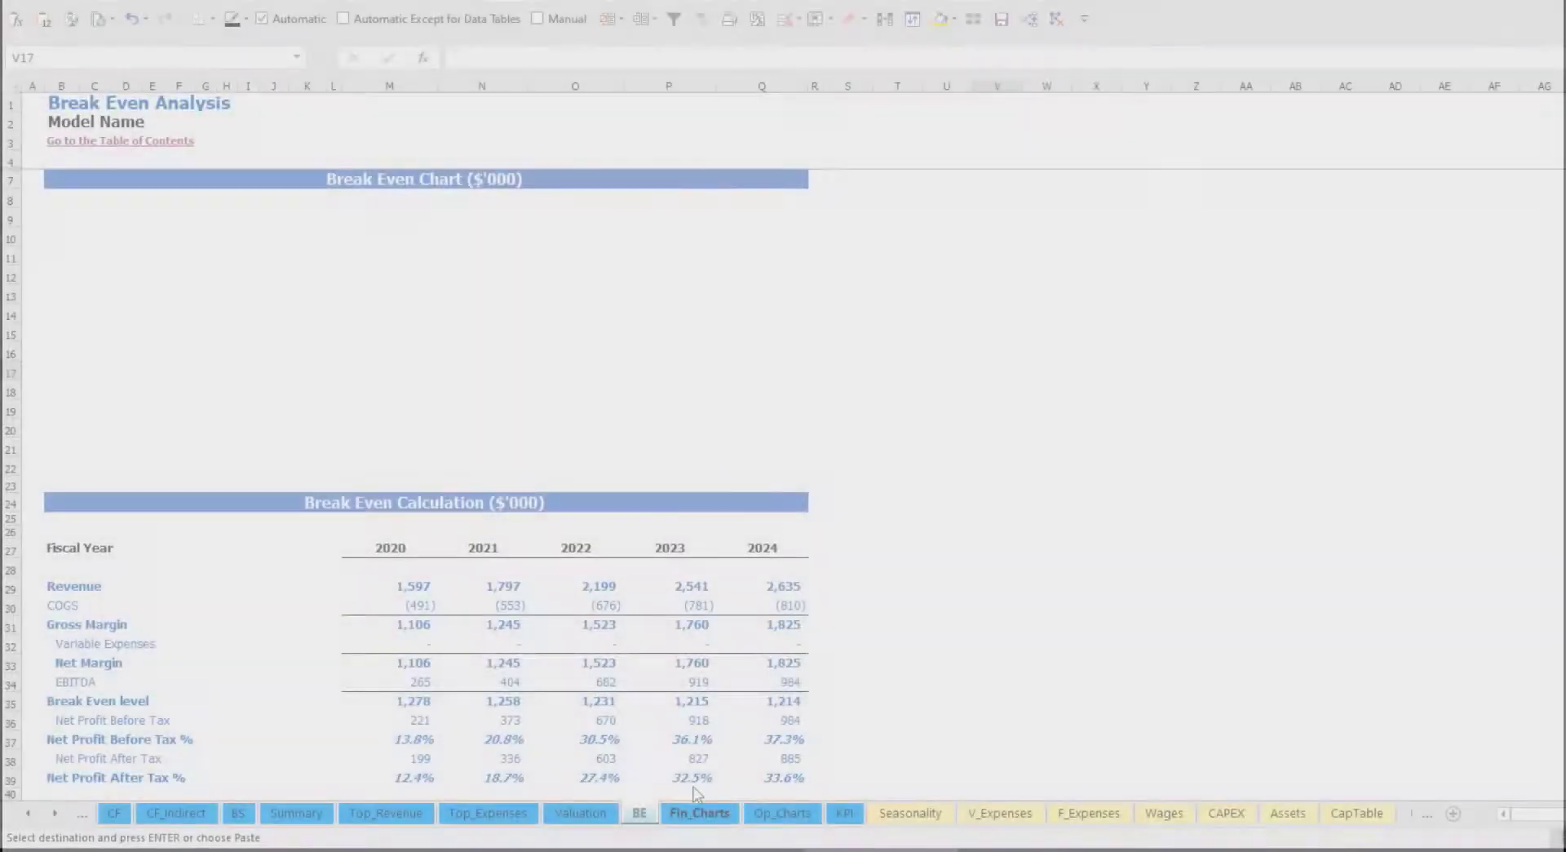
Open the Fin_Charts sheet with its 24-month and 5-year Revenue Breakdown charts
click(700, 812)
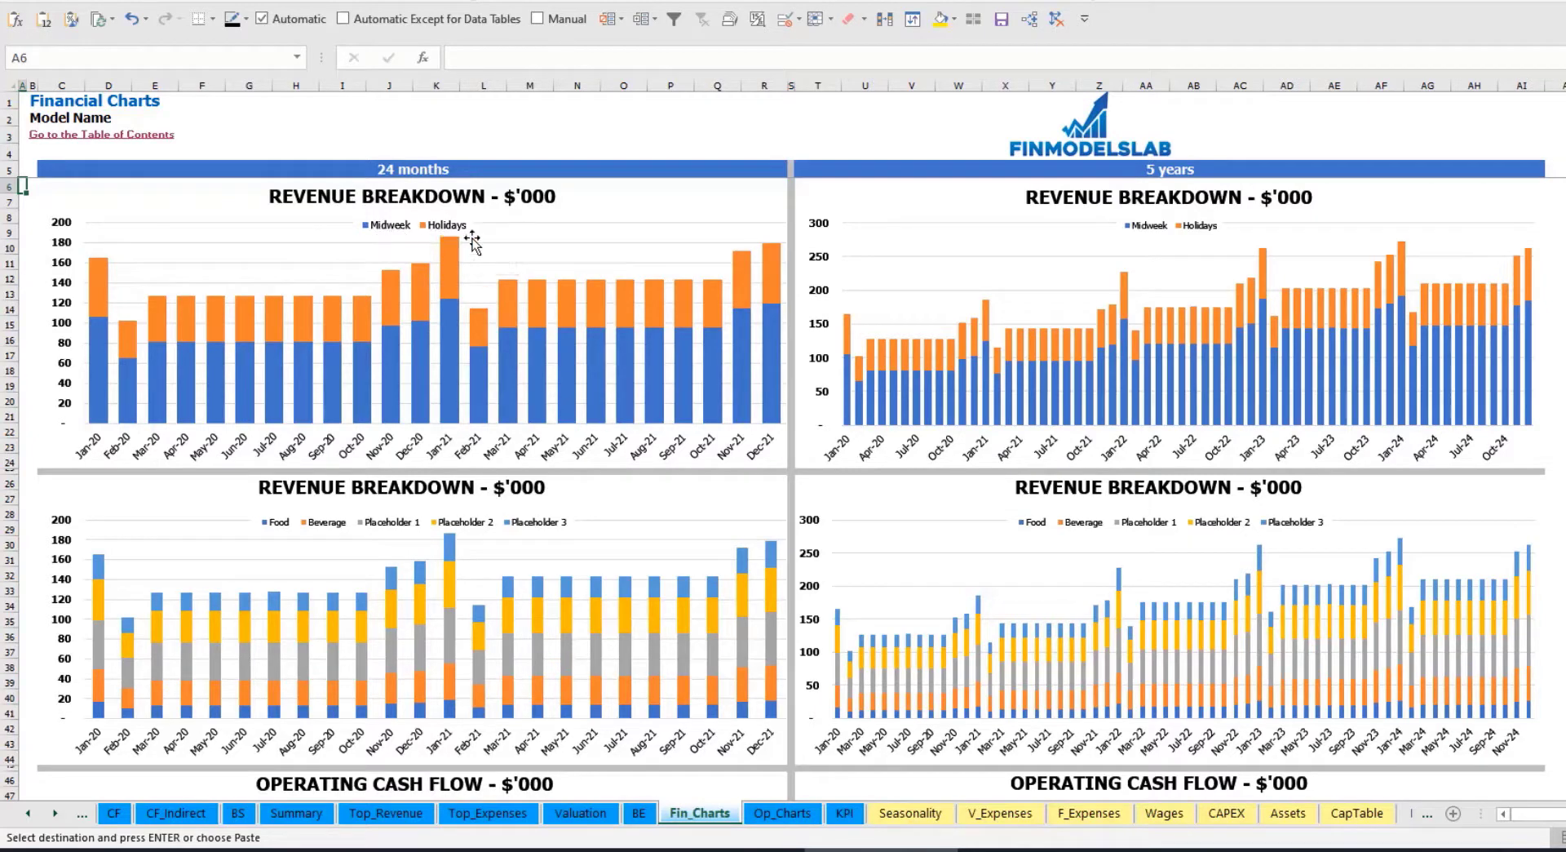
Scroll down through the Fin_Charts revenue breakdown charts
scroll(462, 312, down, 3)
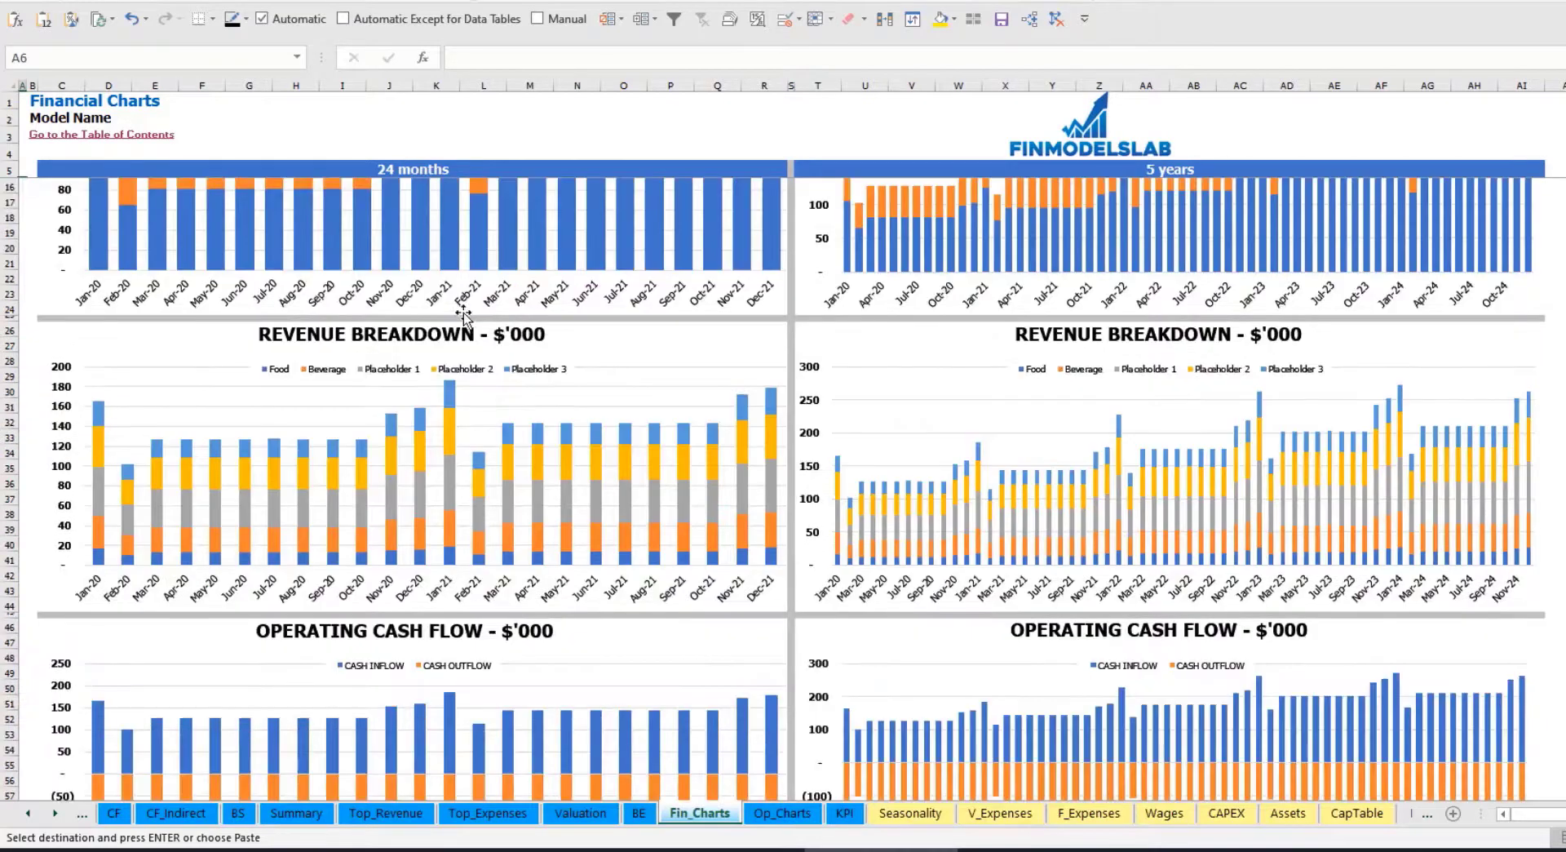
scroll(463, 314, down, 3)
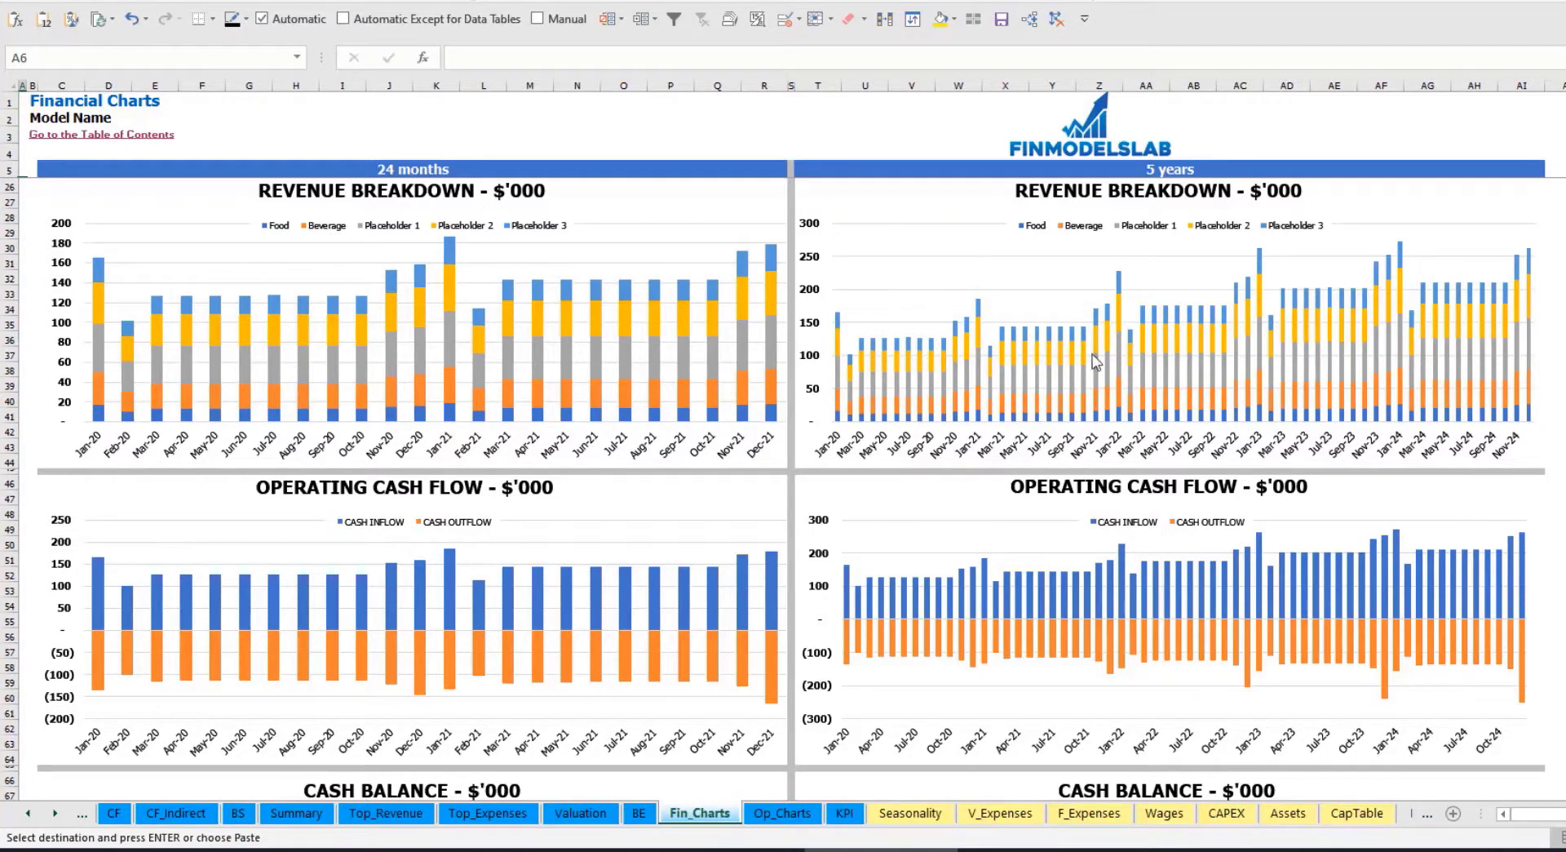
scroll(530, 402, down, 3)
scroll(517, 406, down, 3)
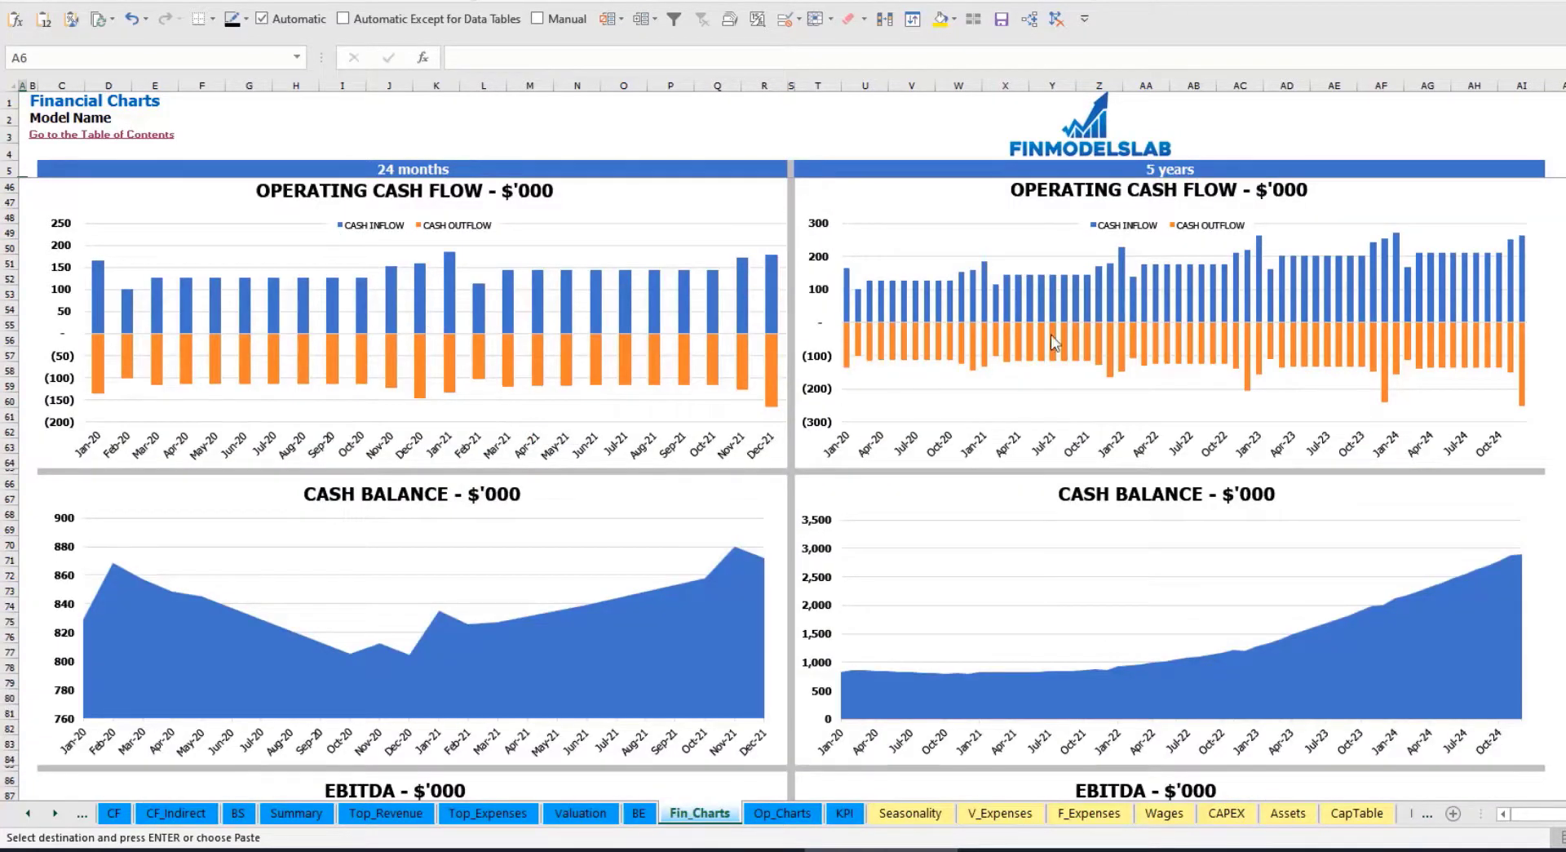
scroll(538, 440, down, 3)
scroll(460, 426, down, 3)
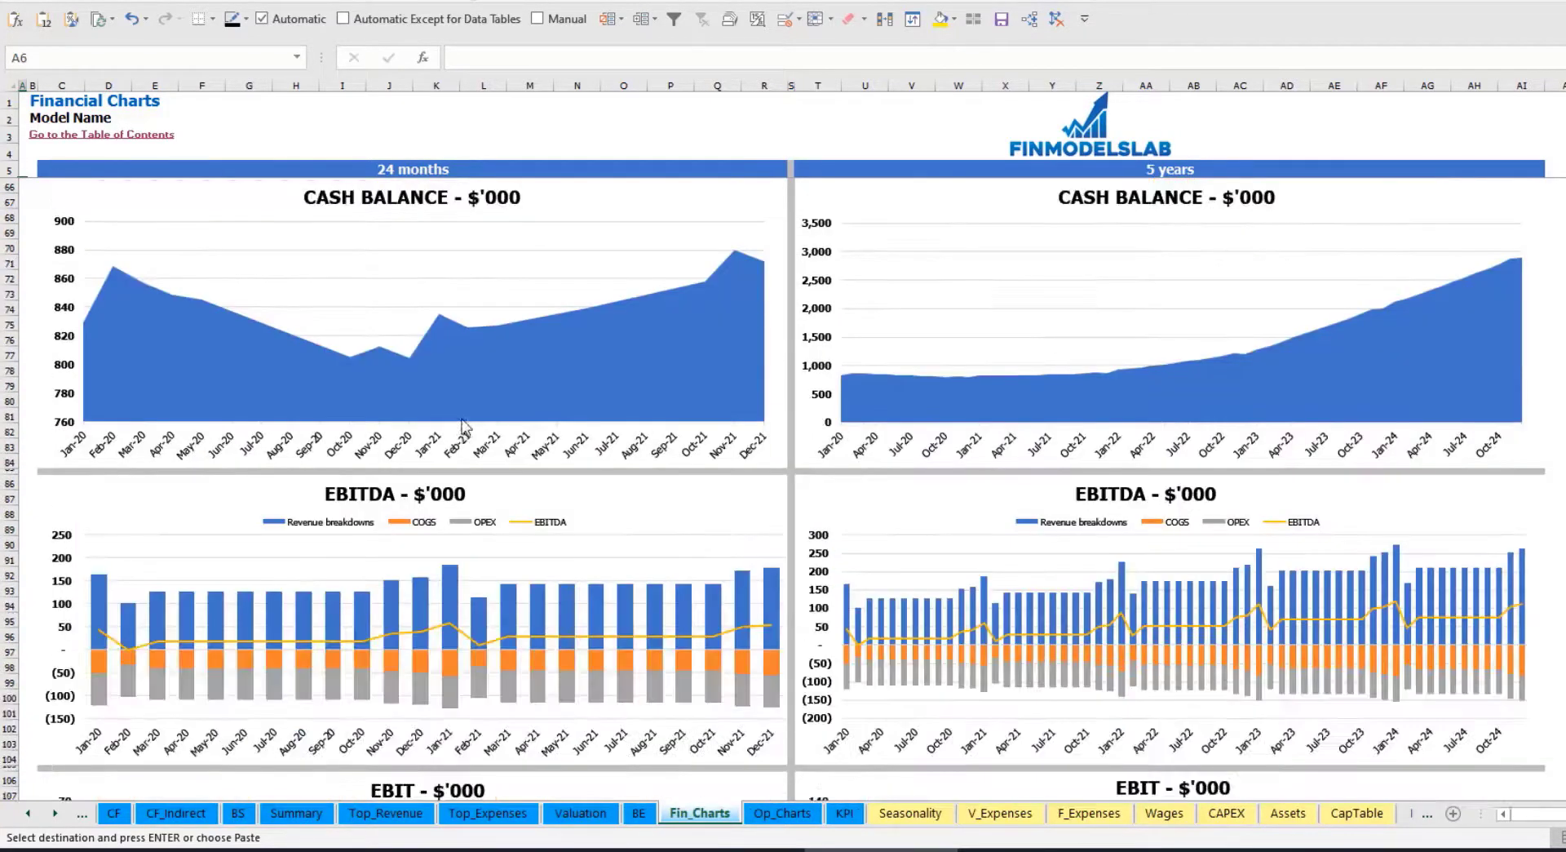
scroll(511, 489, down, 3)
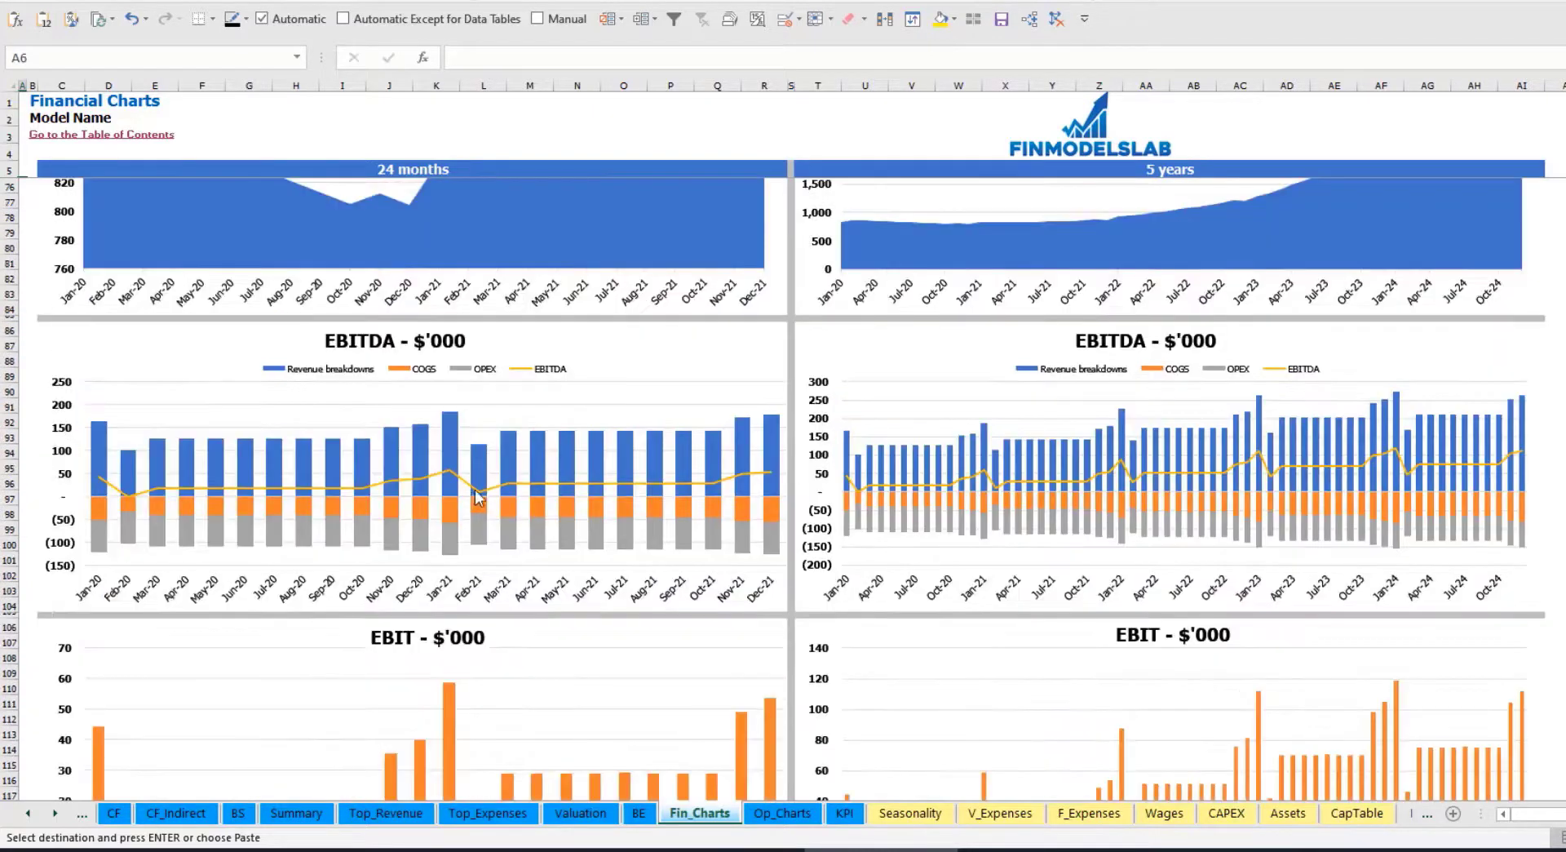
scroll(482, 489, down, 3)
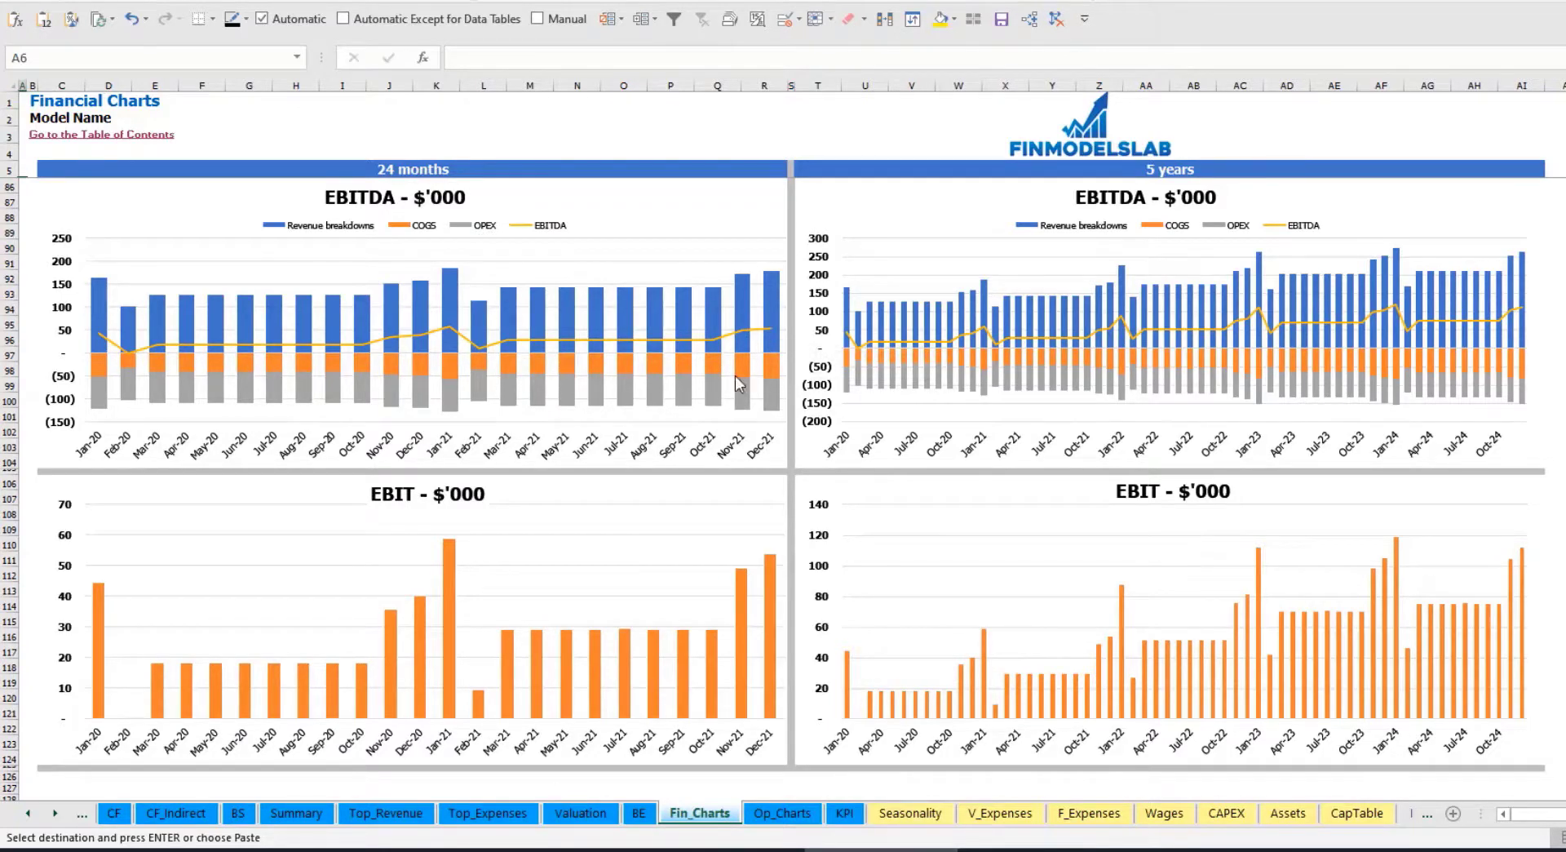
scroll(646, 467, down, 4)
scroll(553, 401, down, 3)
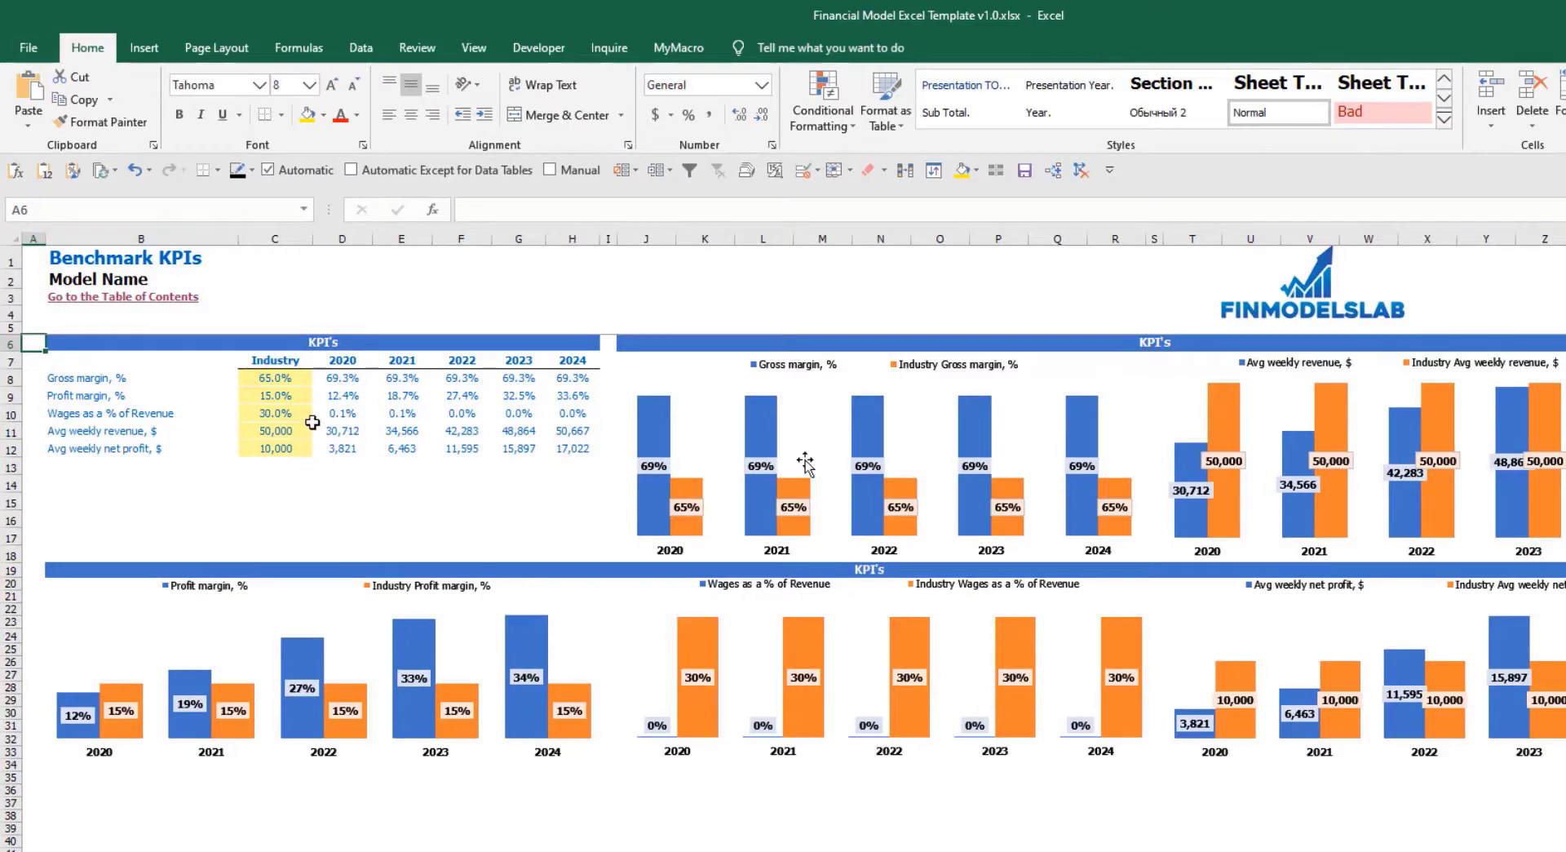
click(57, 379)
click(62, 396)
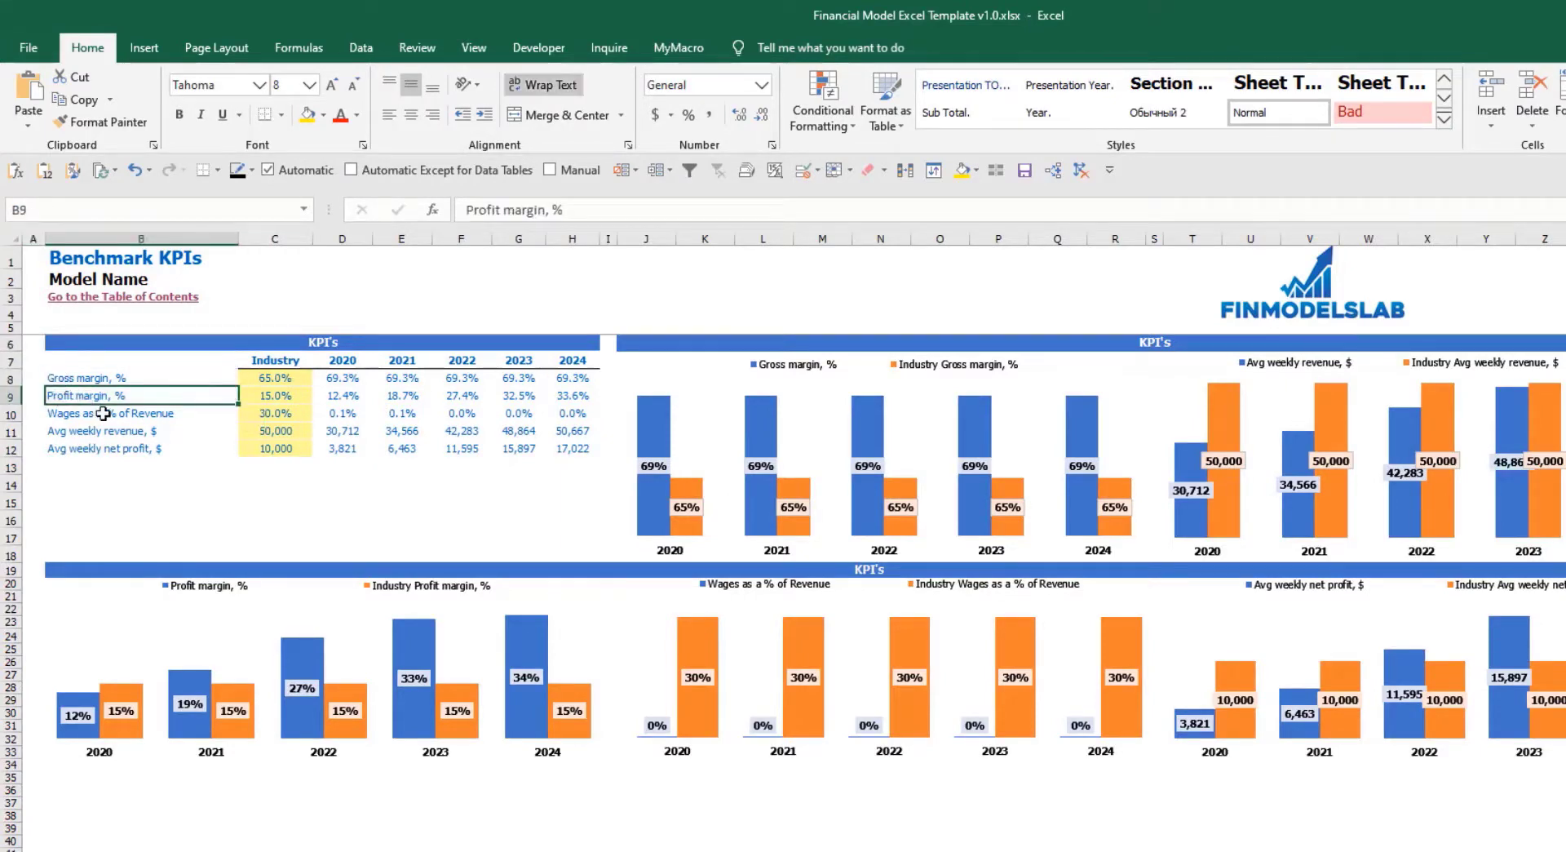
click(129, 418)
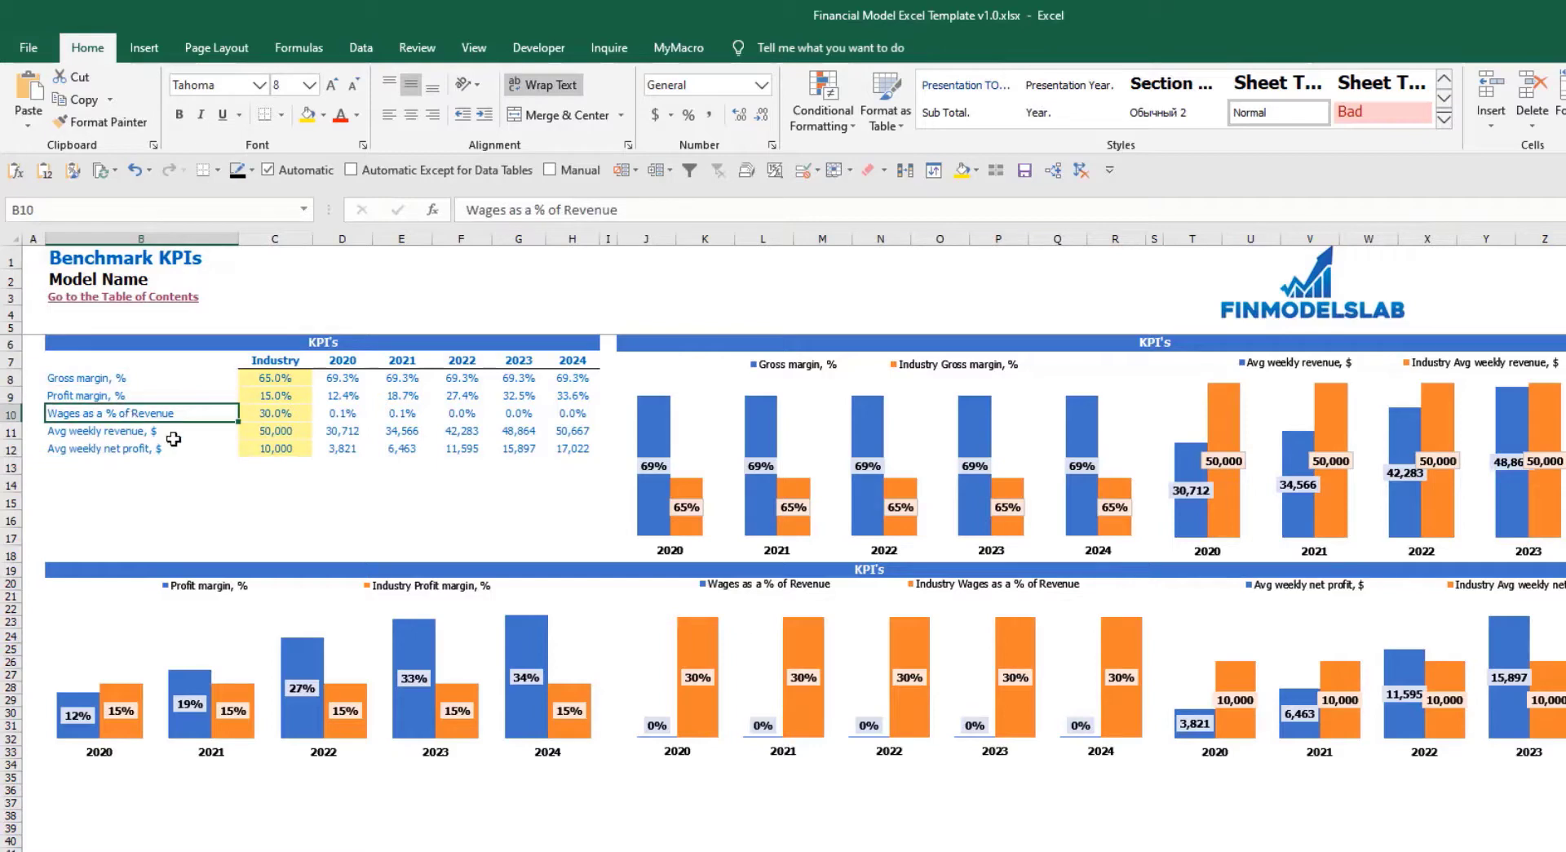
click(168, 433)
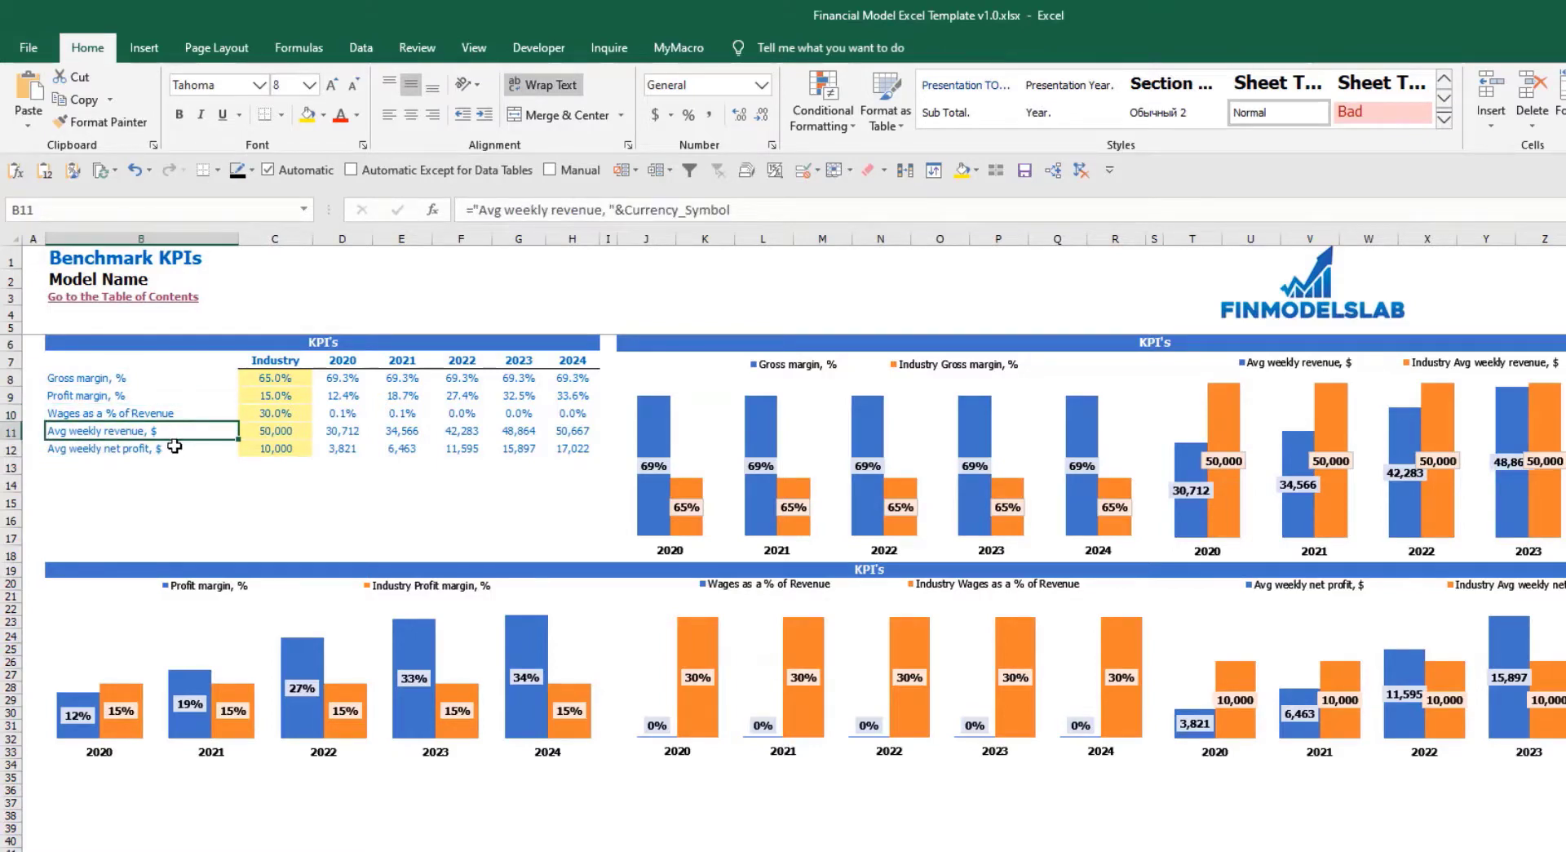
click(172, 450)
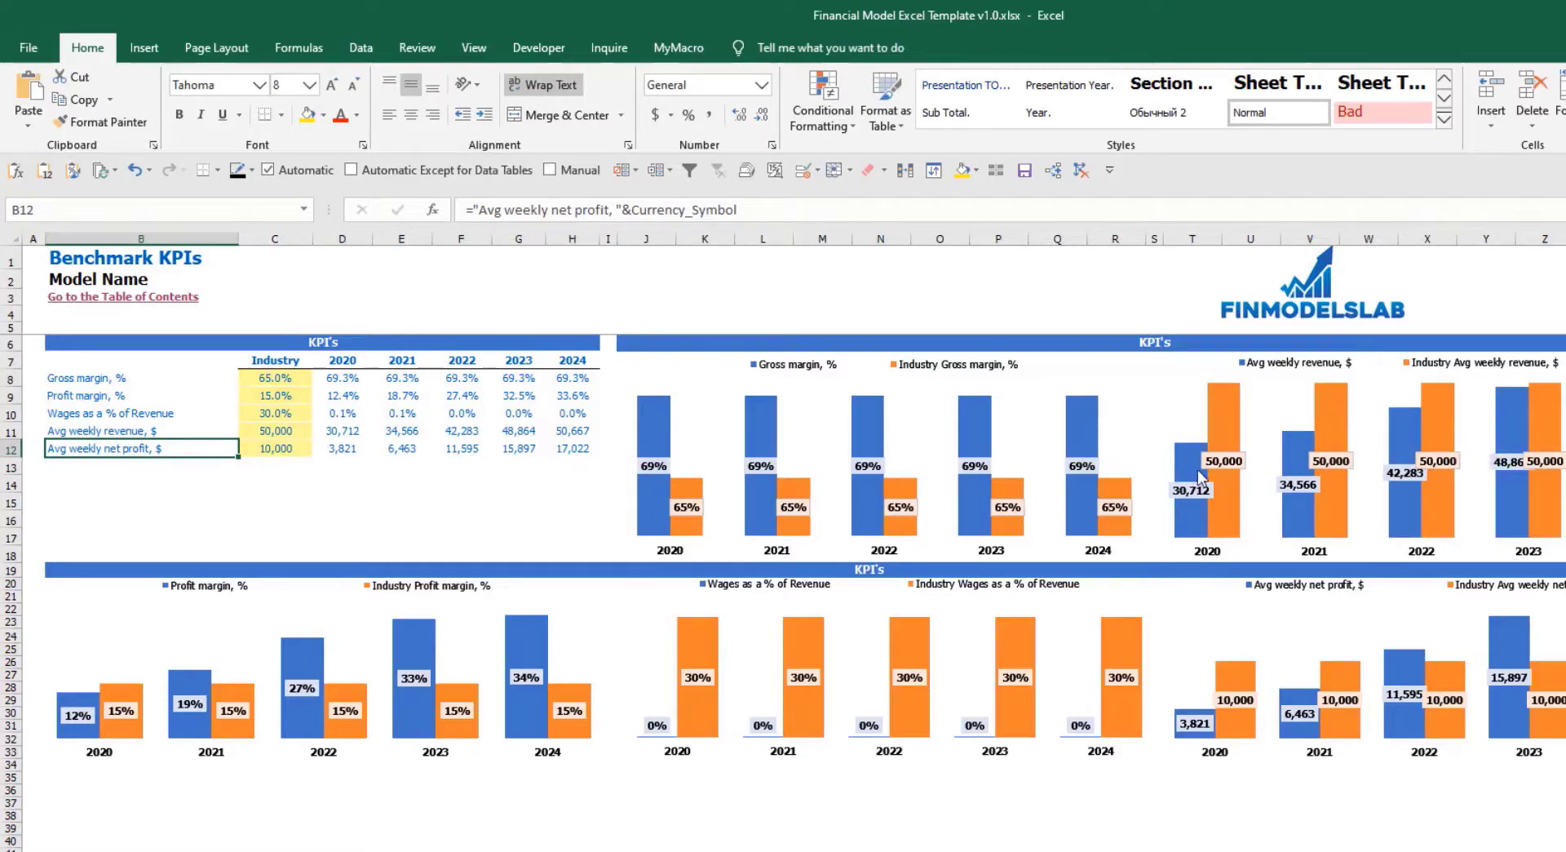
mouse_move(1156, 495)
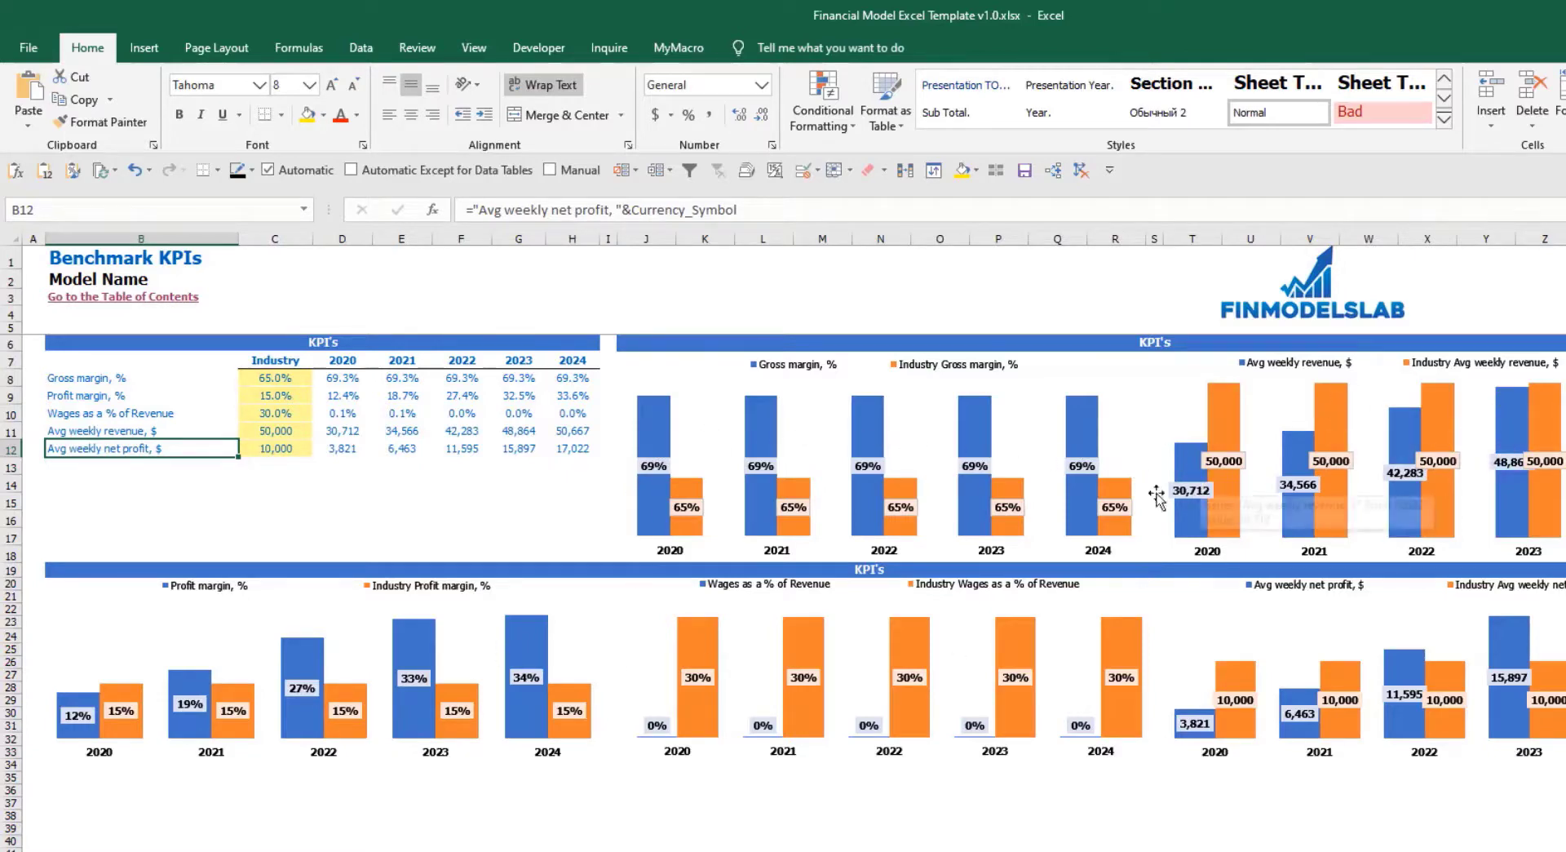
Change the industry gross margin benchmark in C8 to 50%
click(279, 380)
click(263, 485)
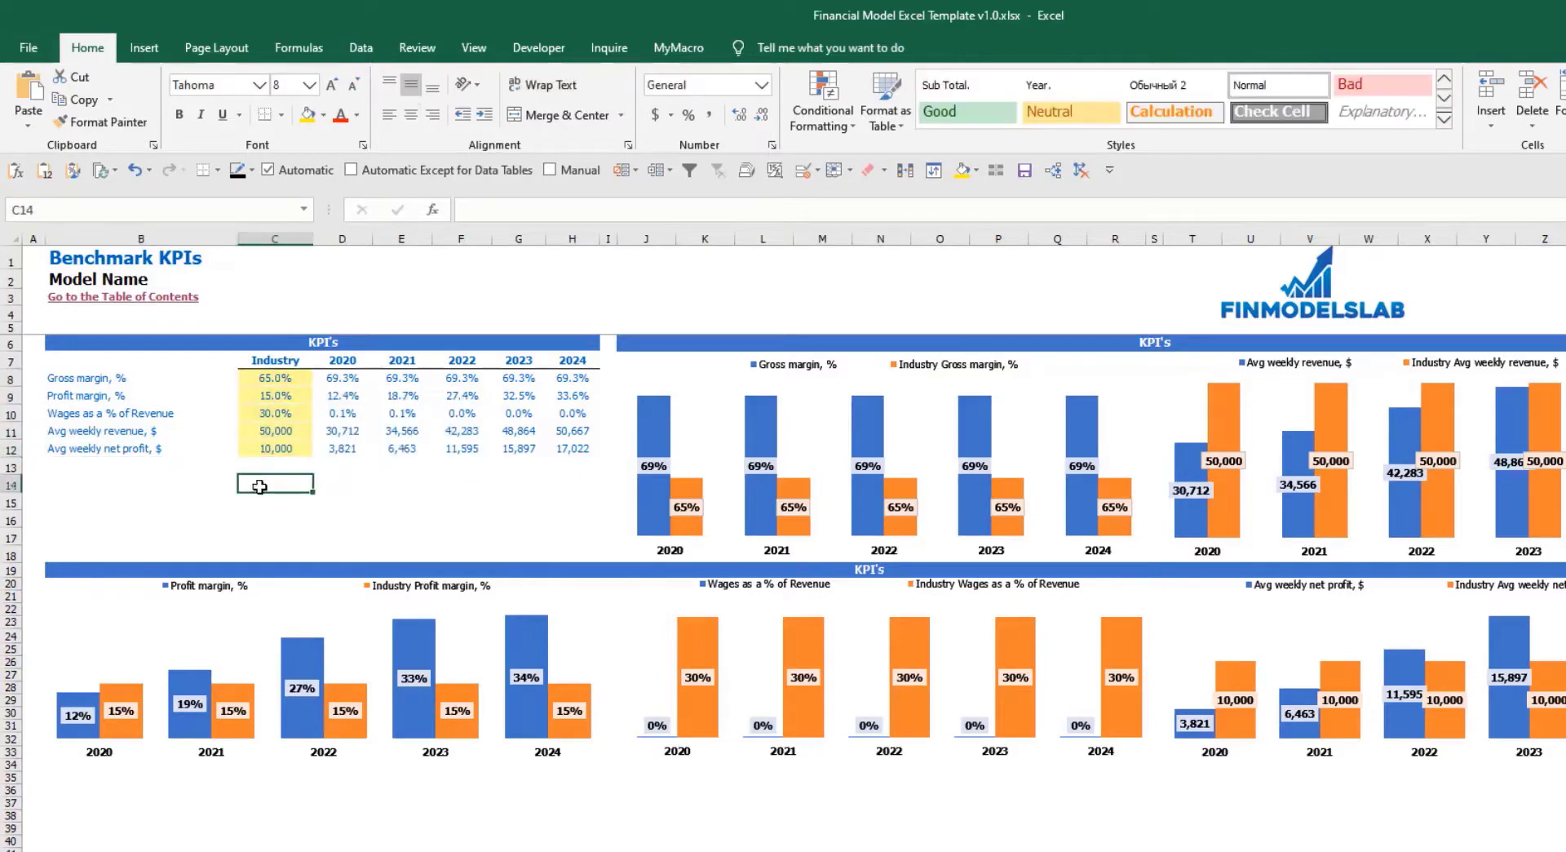
click(287, 379)
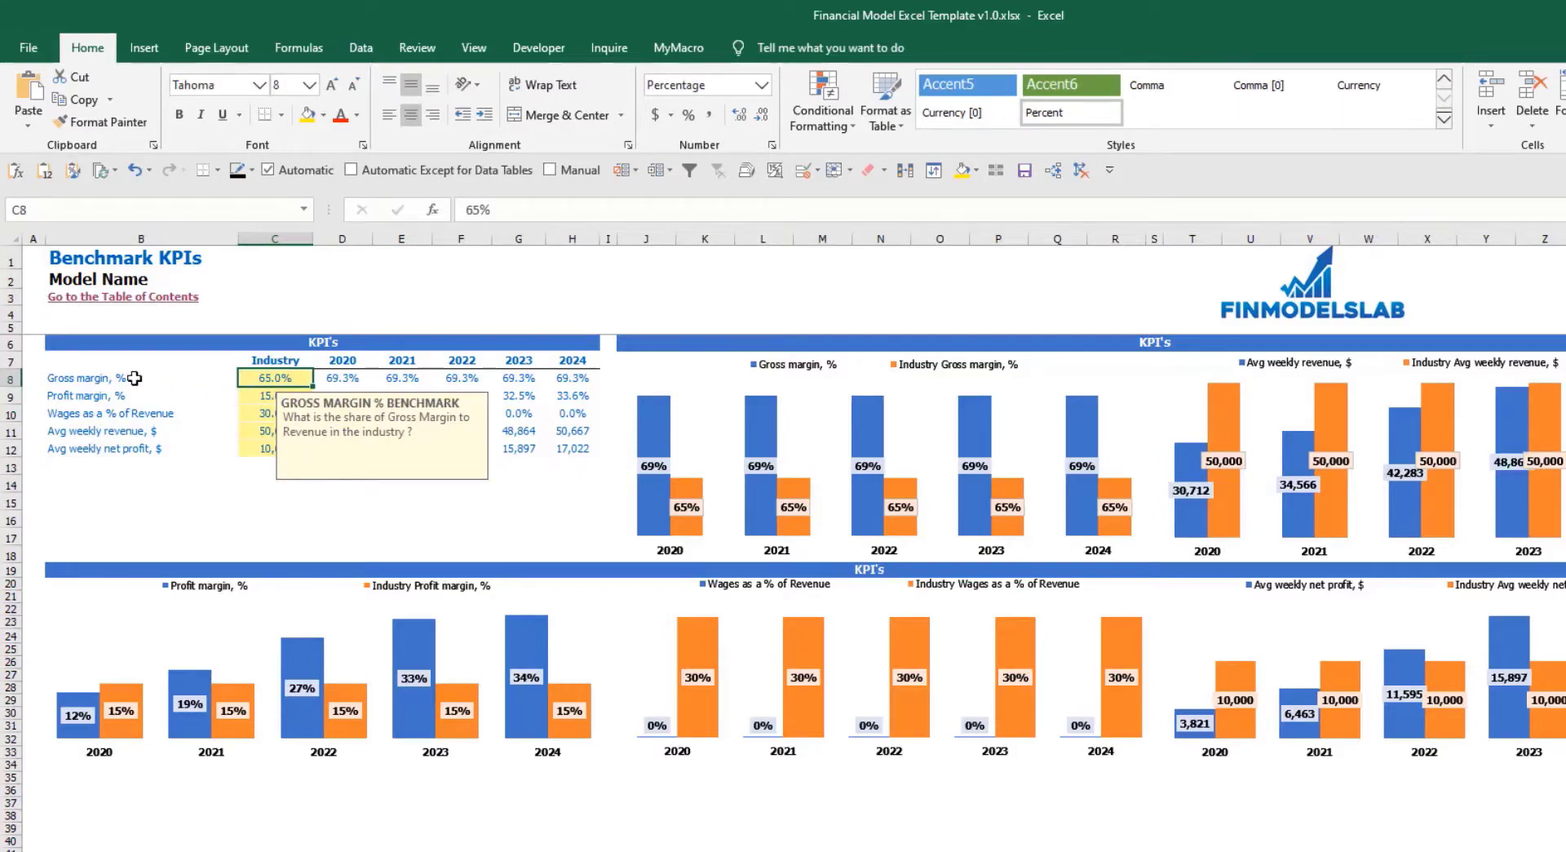
click(51, 375)
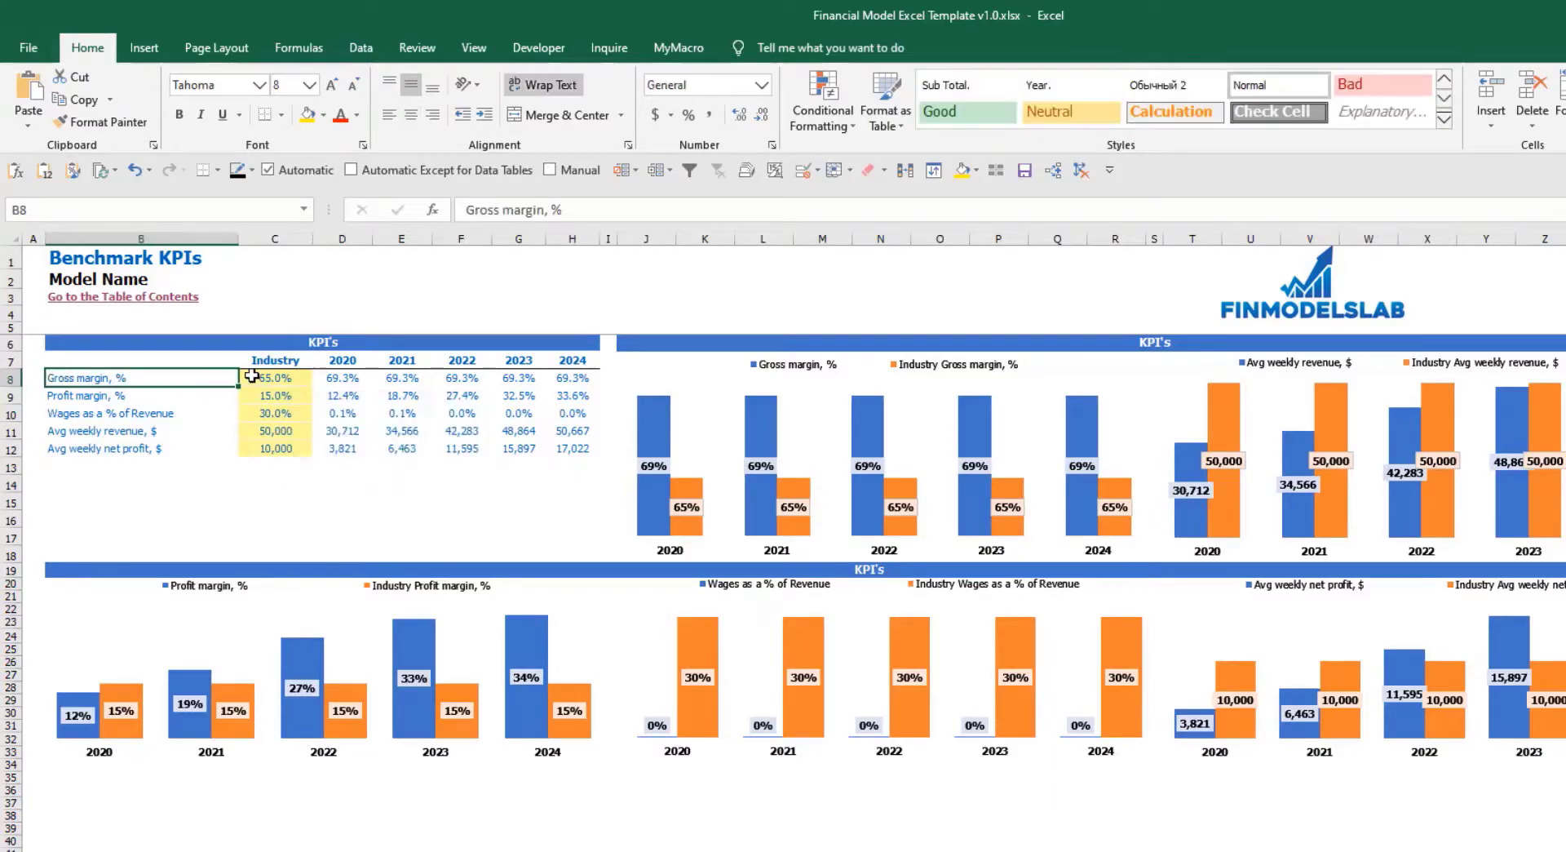
key(Right)
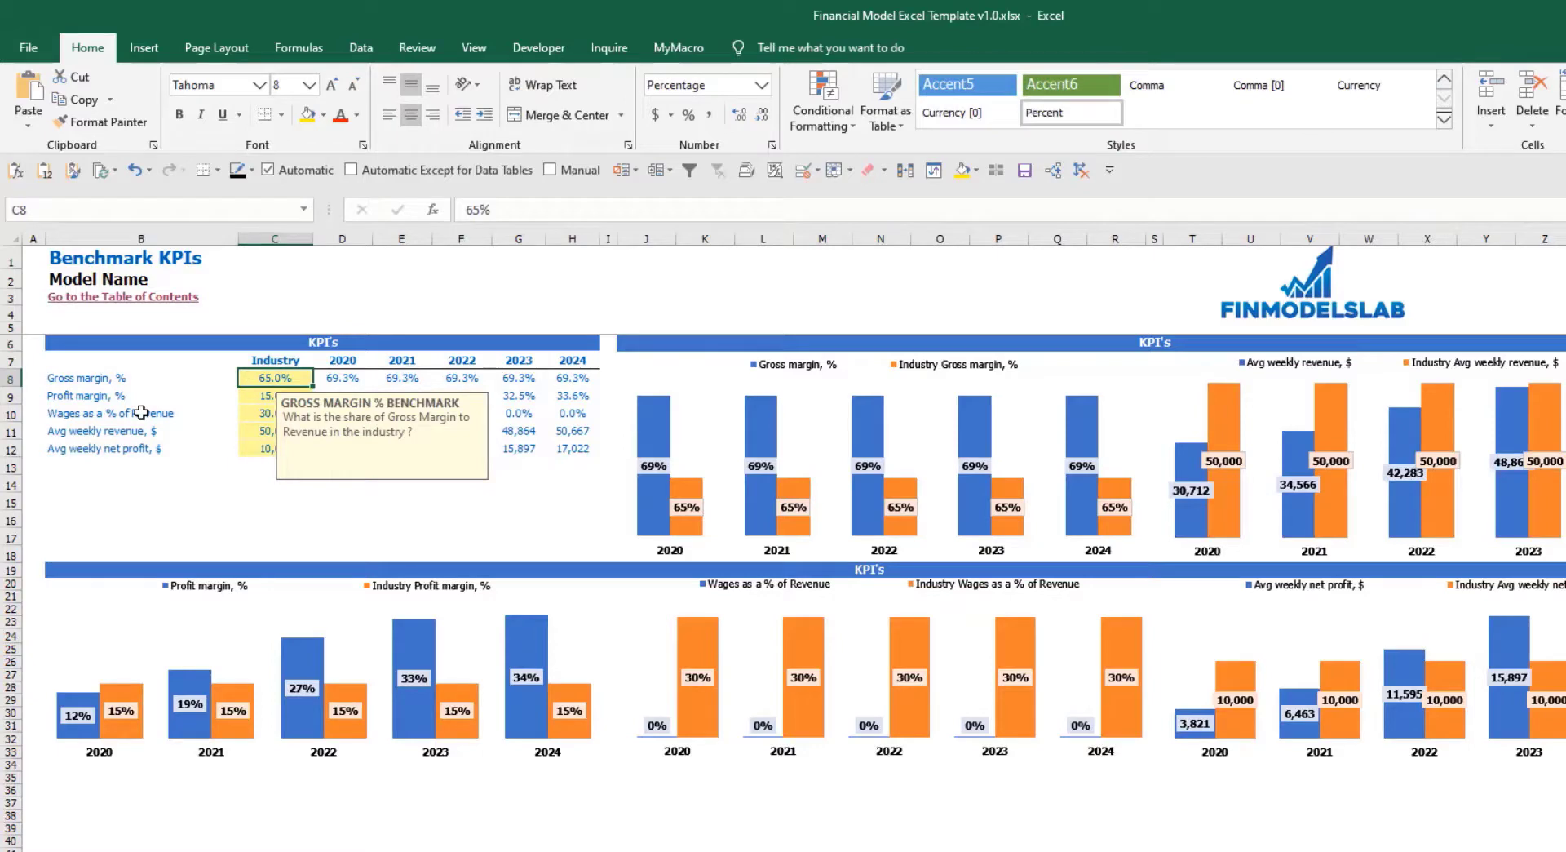
text(50)
key(Return)
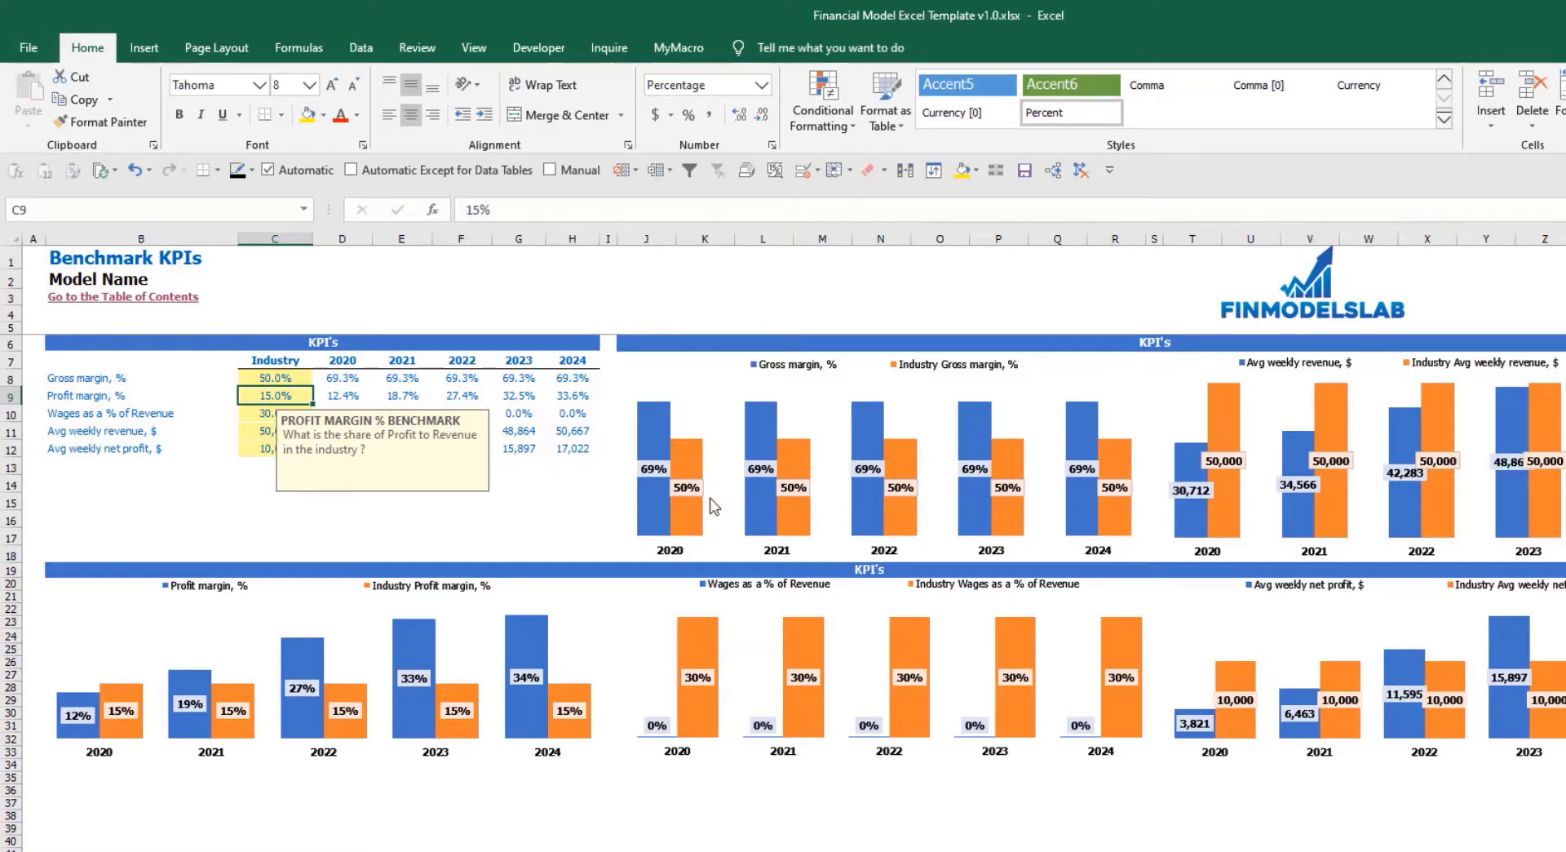
mouse_move(663, 445)
mouse_move(693, 501)
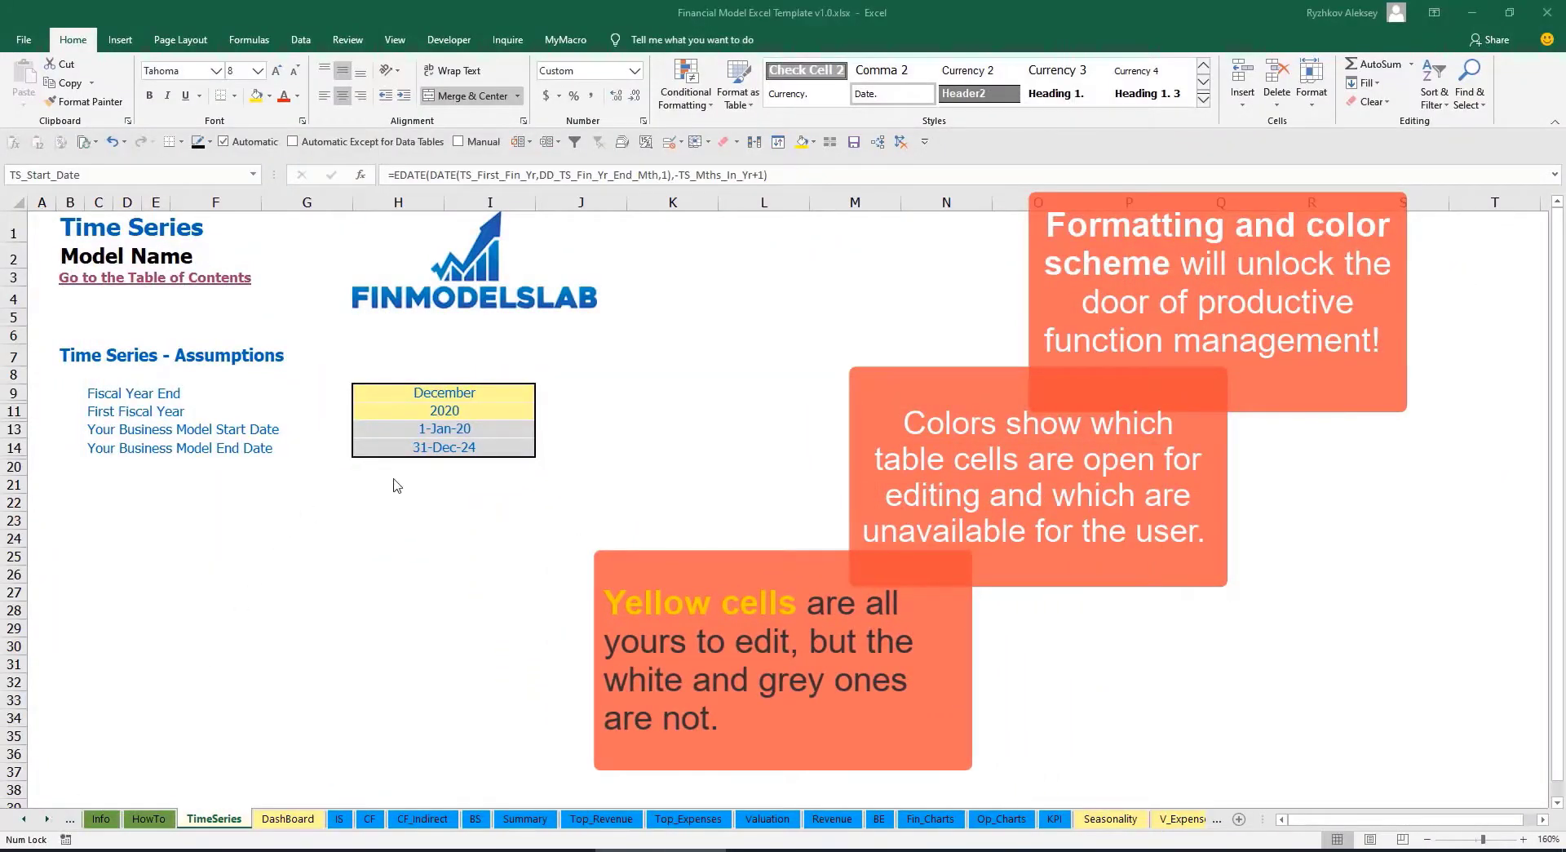
Scroll the sheet tabs back to the first tabs and open the Contents sheet
click(47, 819)
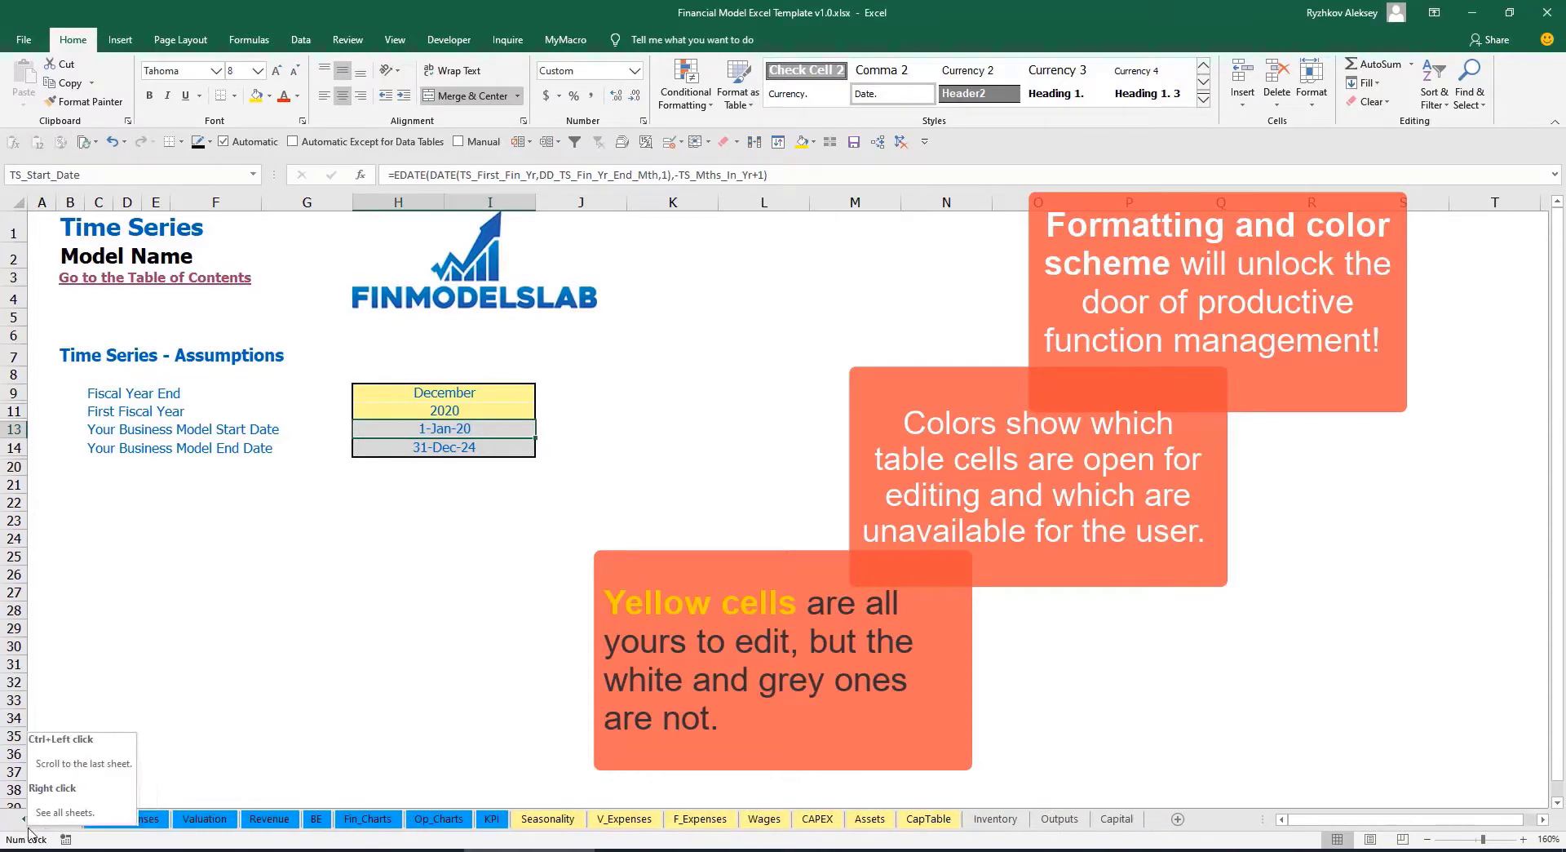
click(25, 820)
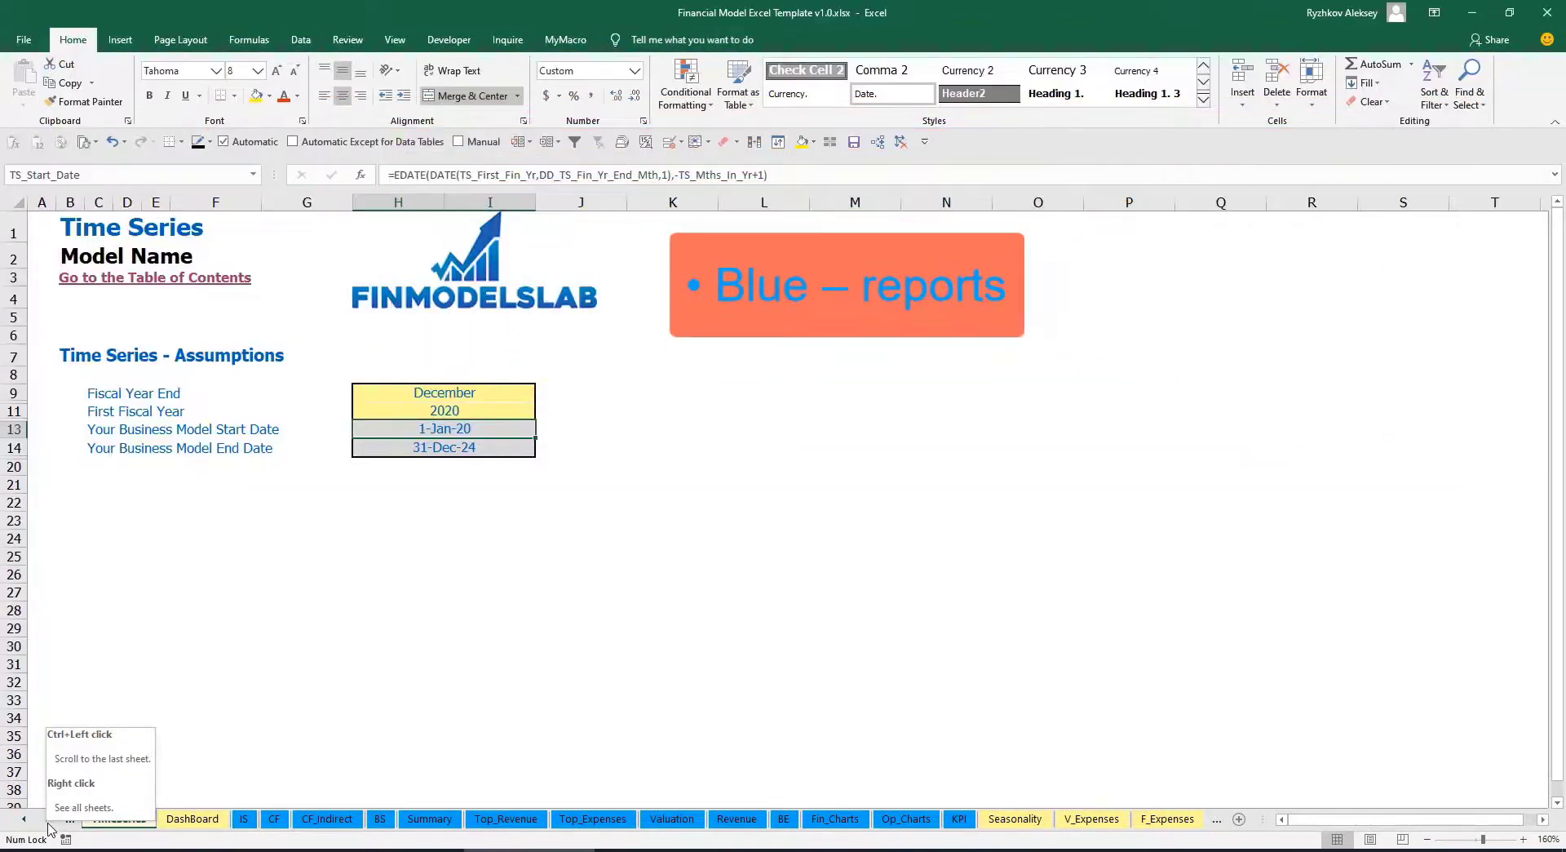
click(48, 821)
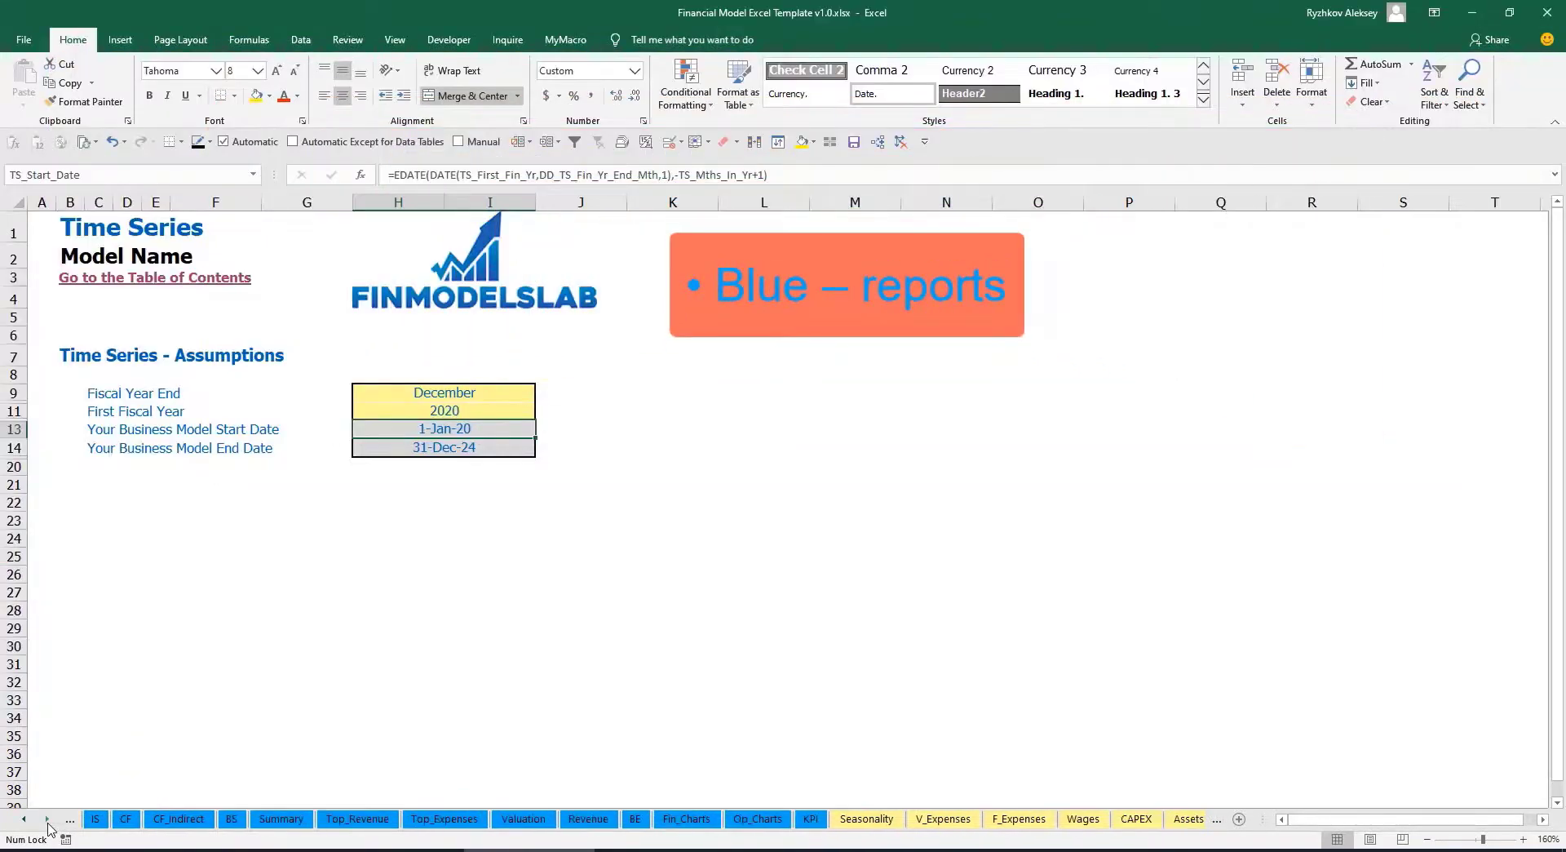
click(47, 820)
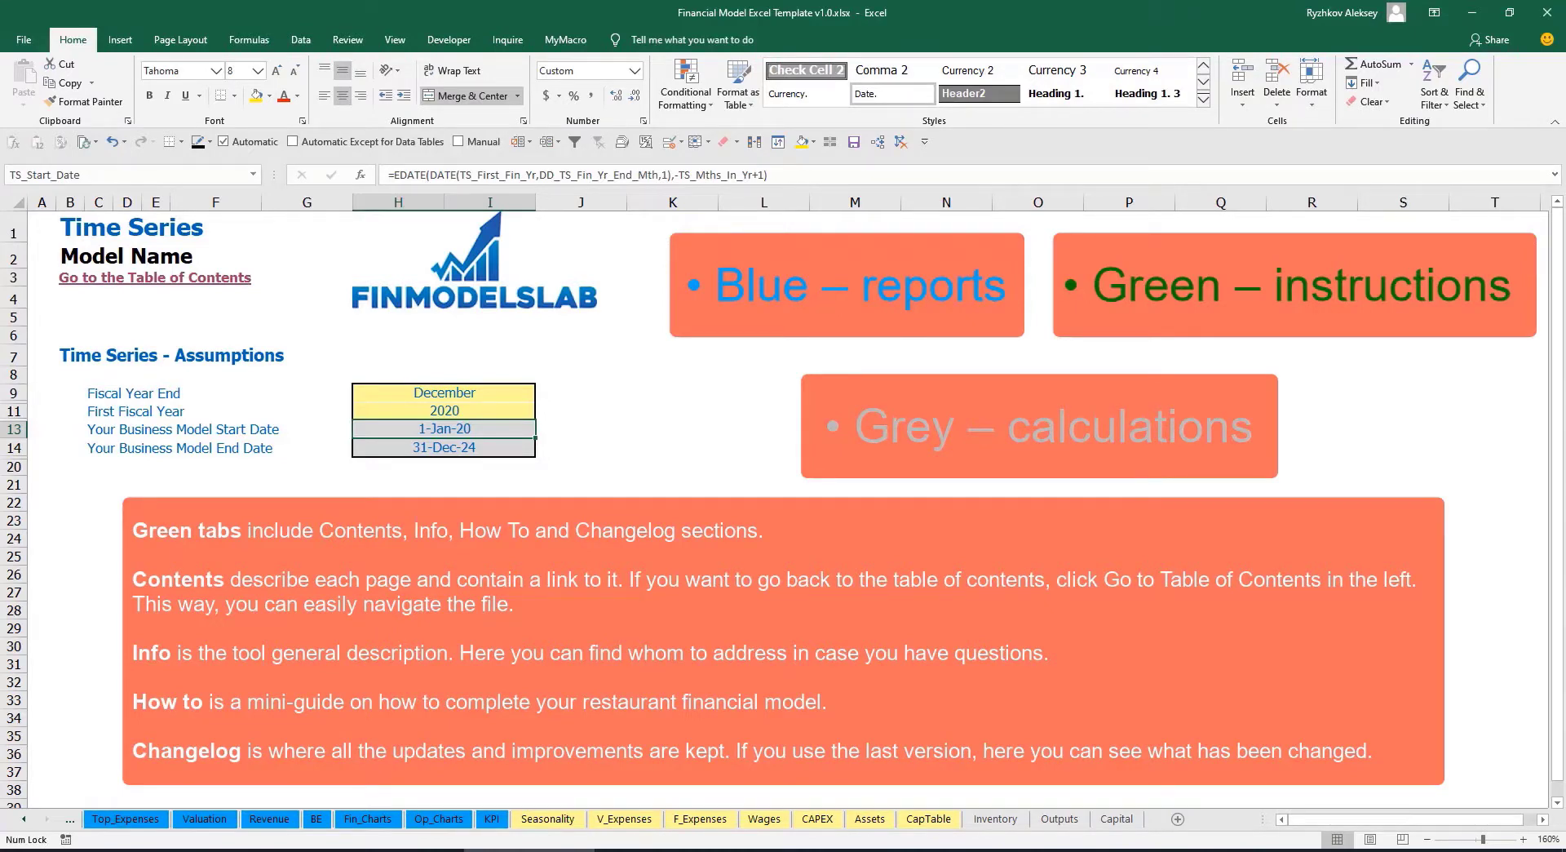
click(24, 822)
click(24, 822)
click(24, 822)
click(23, 822)
click(23, 822)
click(23, 822)
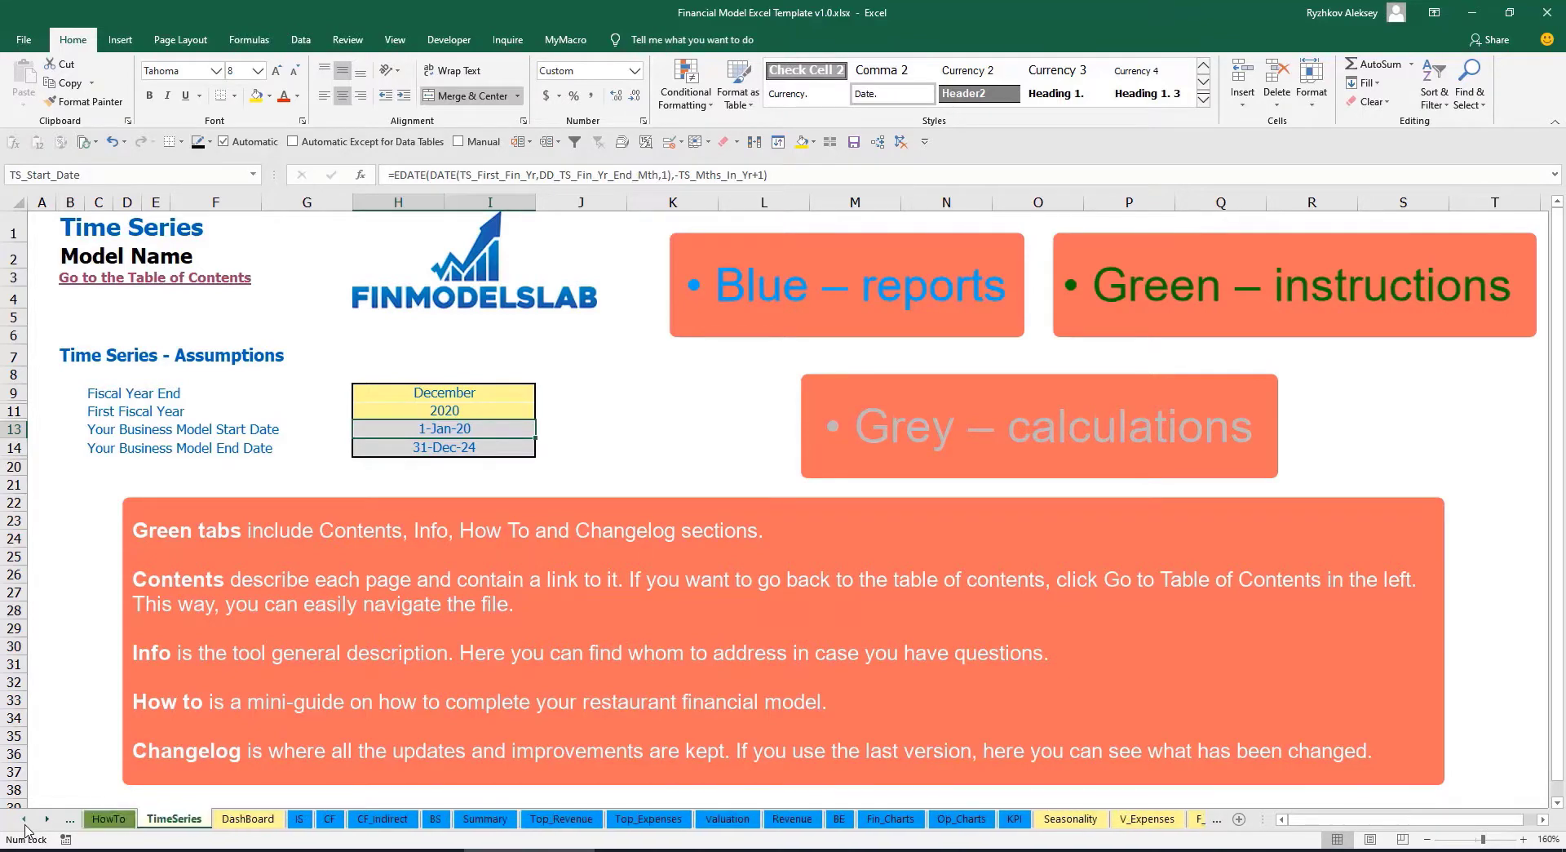
click(24, 823)
click(24, 822)
click(24, 823)
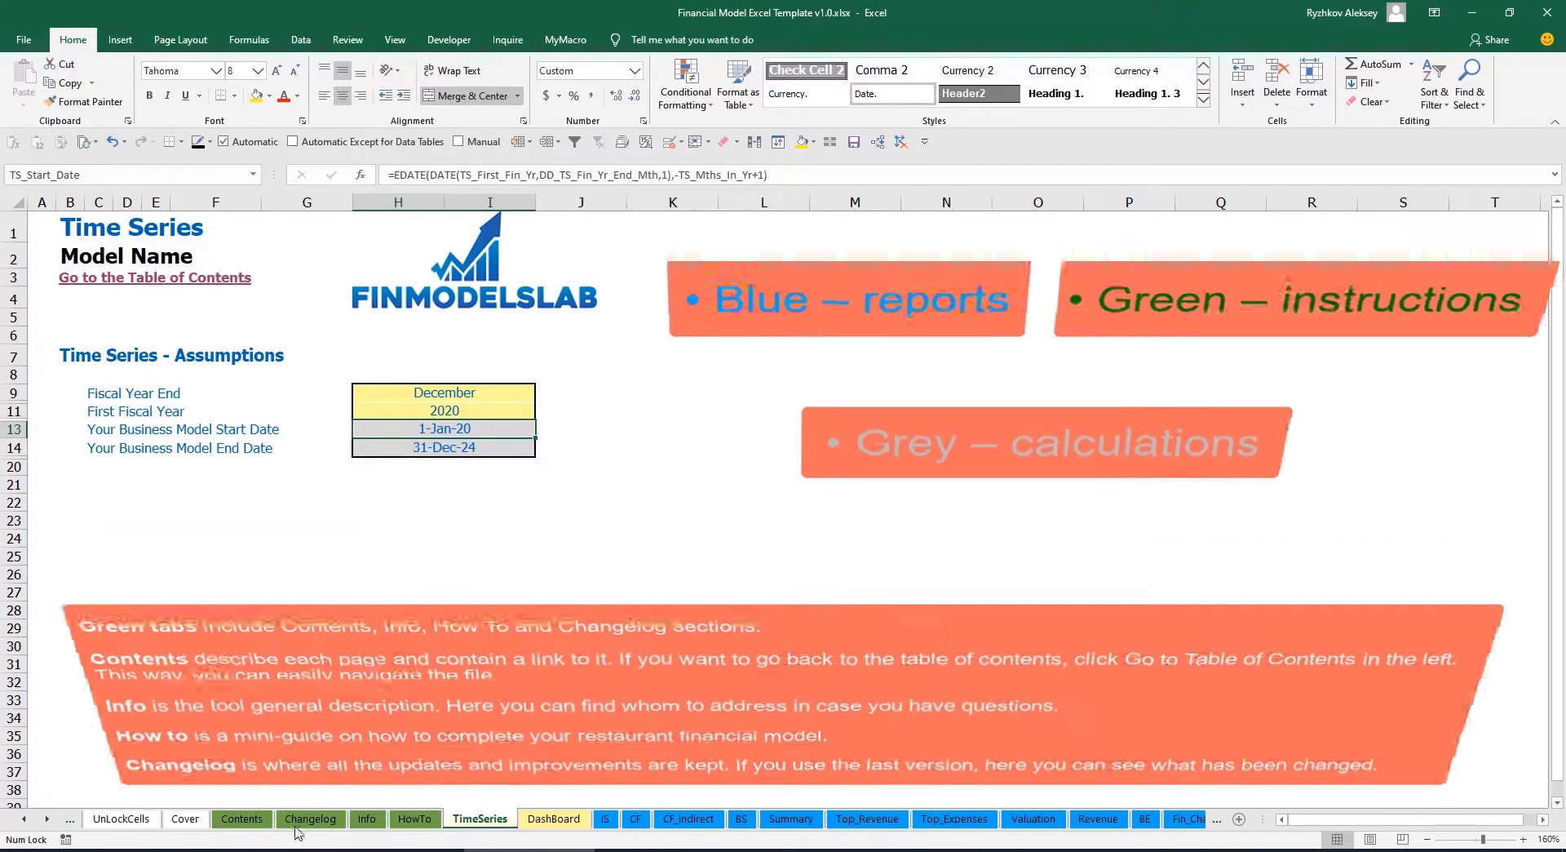
click(257, 824)
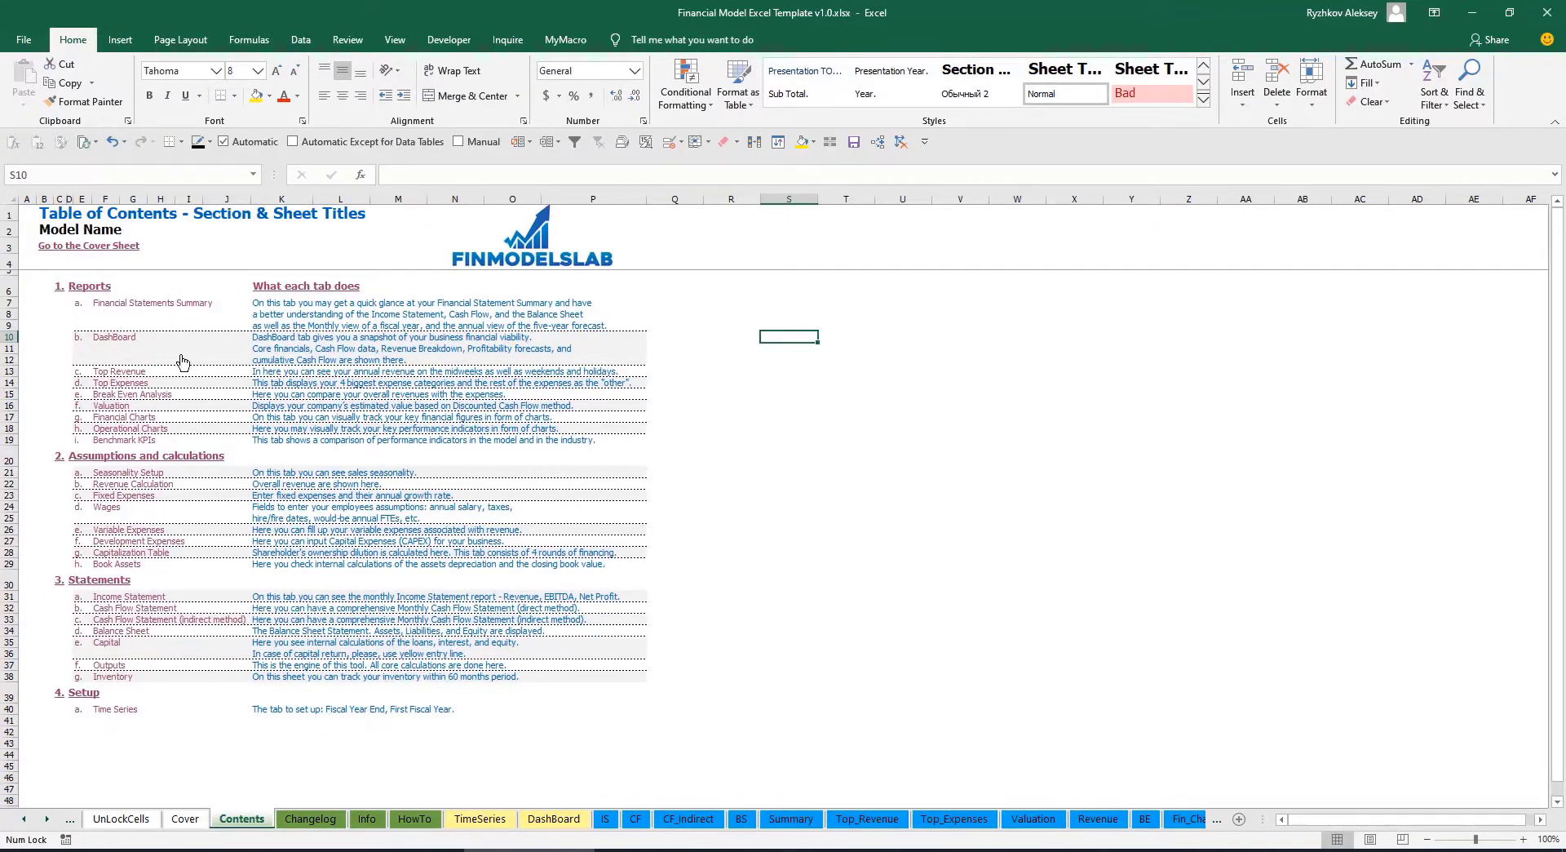
Follow the Financial Statements Summary link, return to Contents, then open the HowTo sheet
click(140, 308)
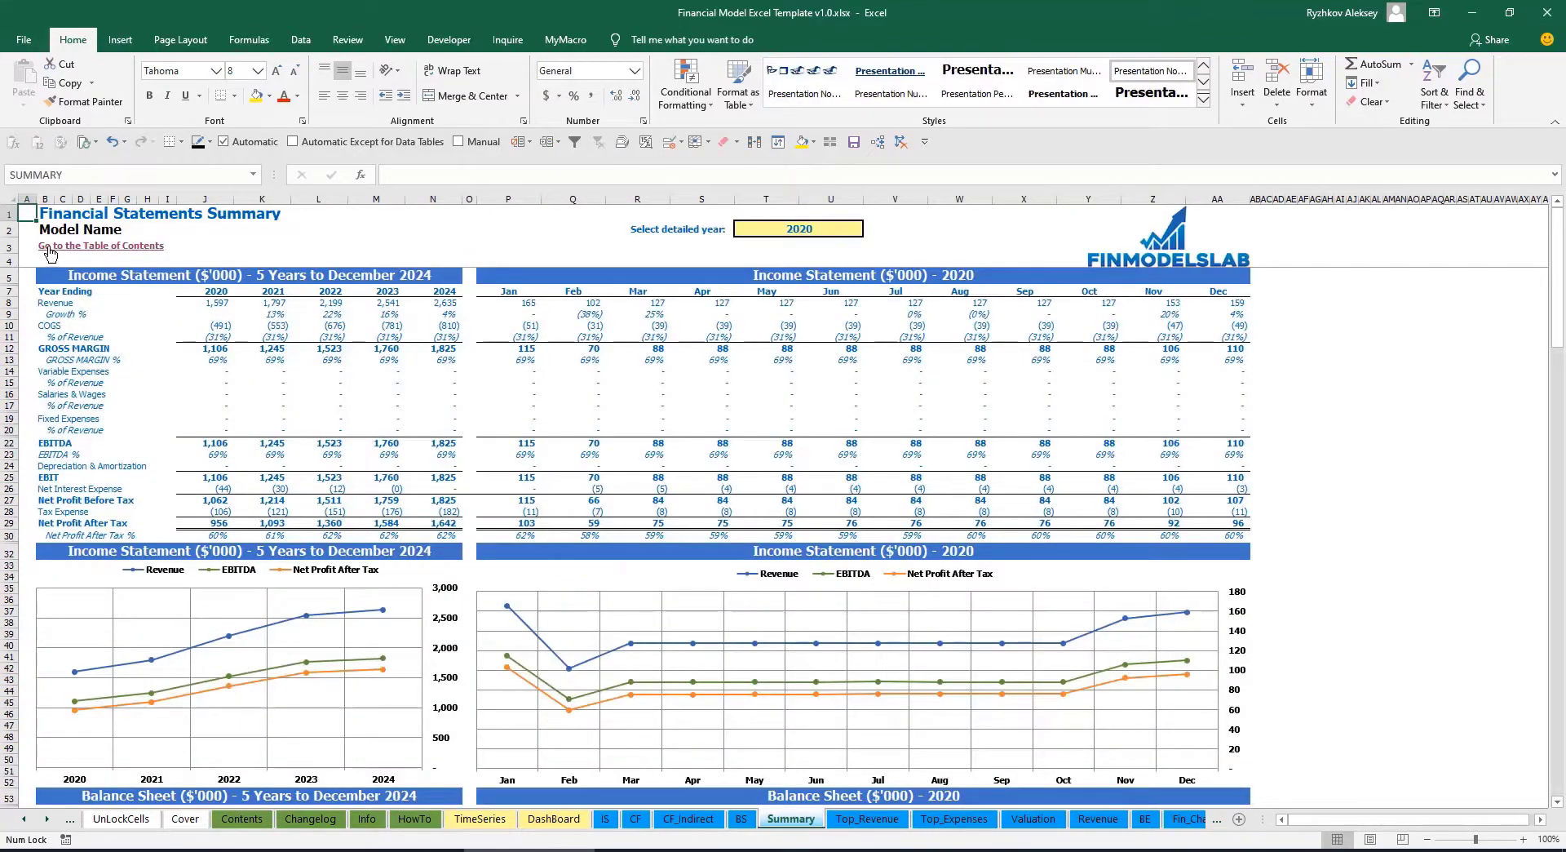
click(49, 249)
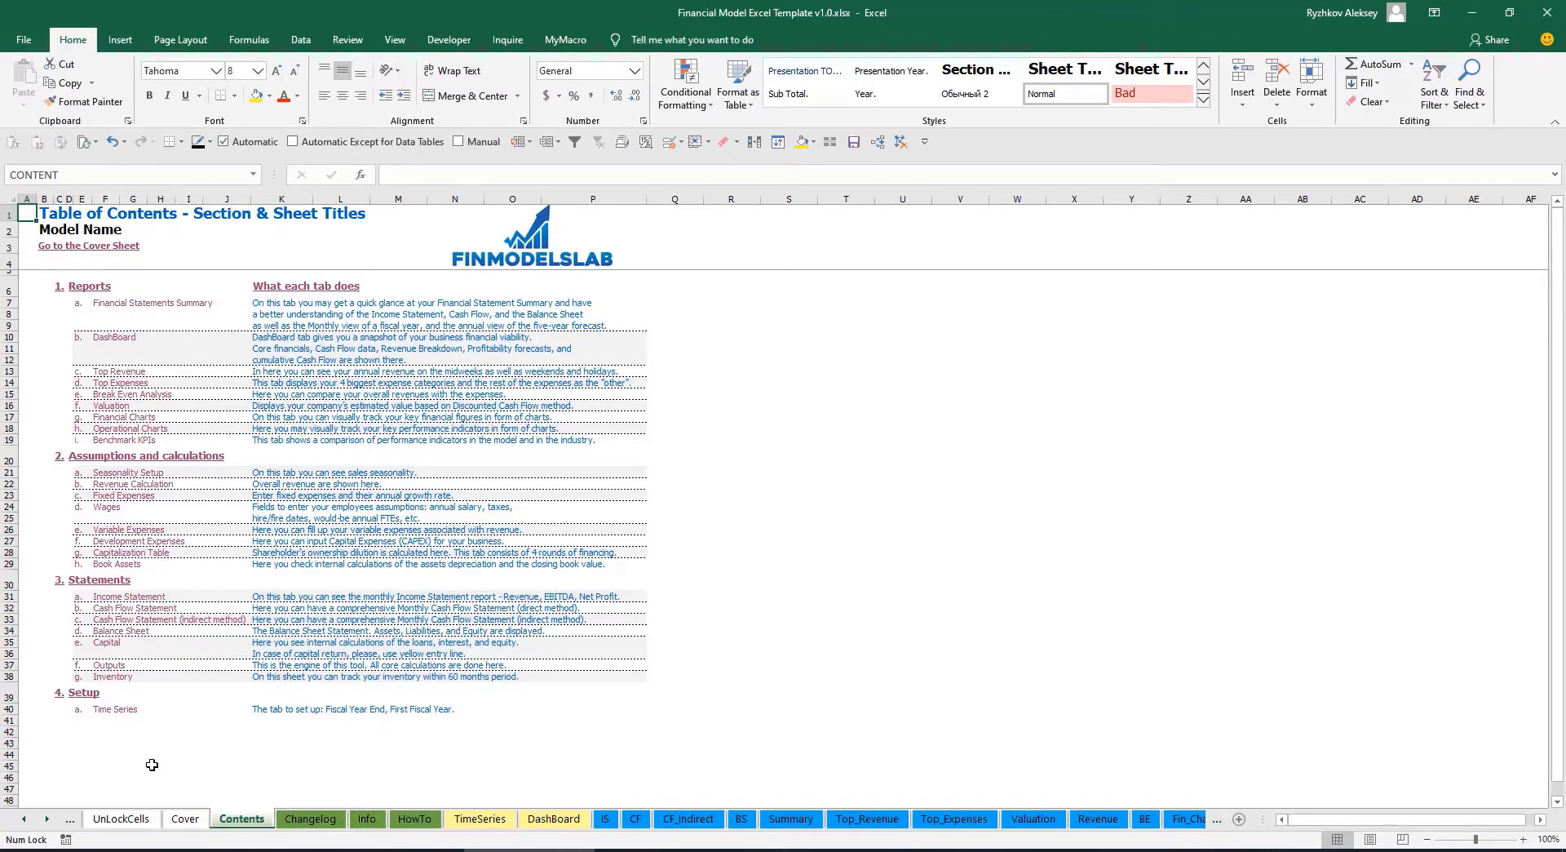
click(414, 818)
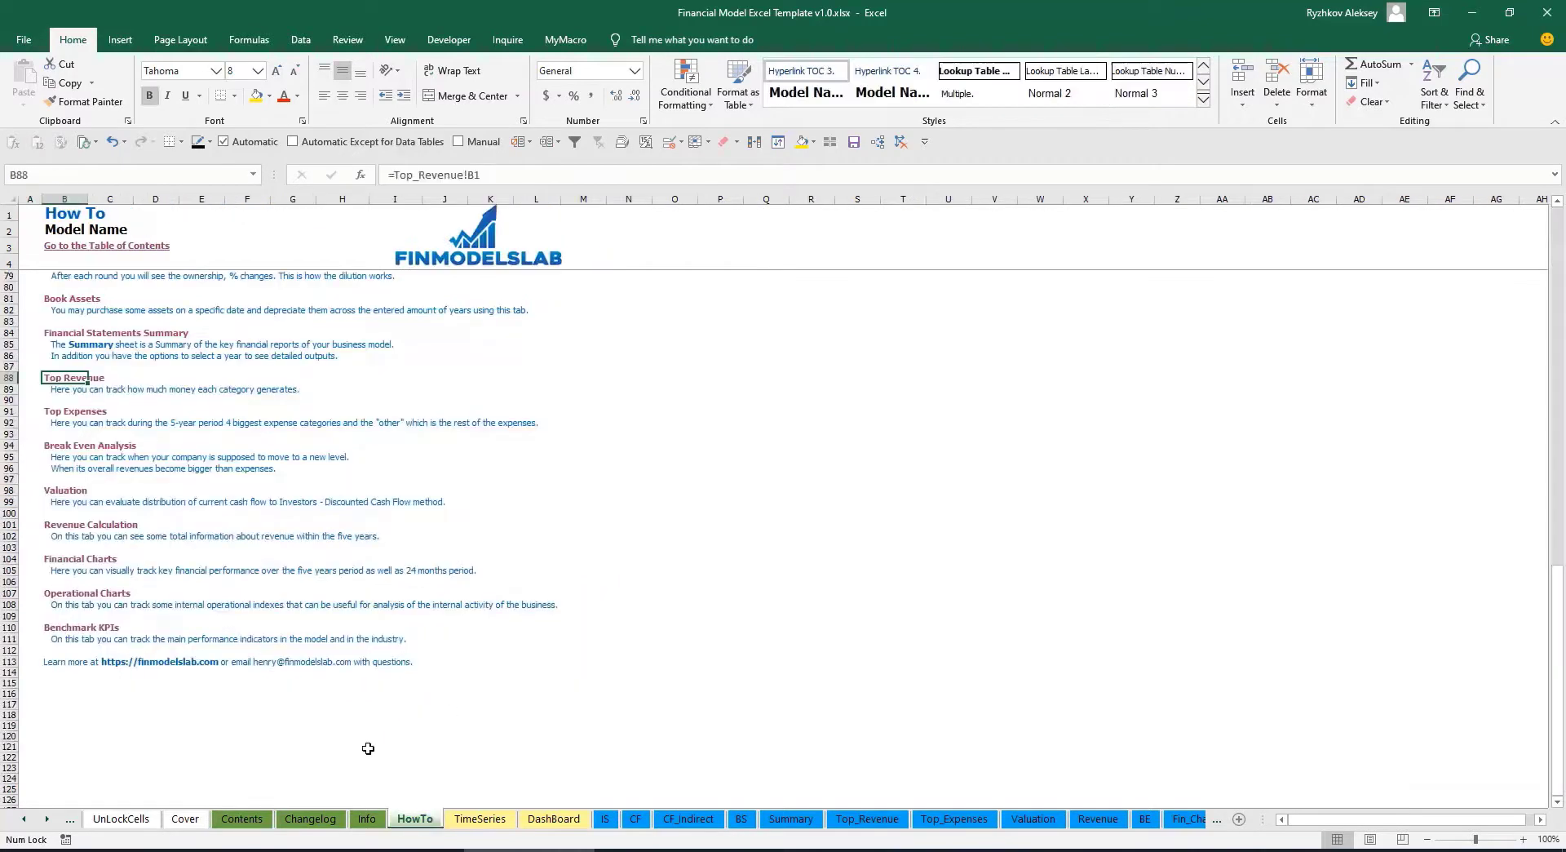
Scroll through the HowTo guide and follow its Book Assets link
scroll(160, 450, up, 20)
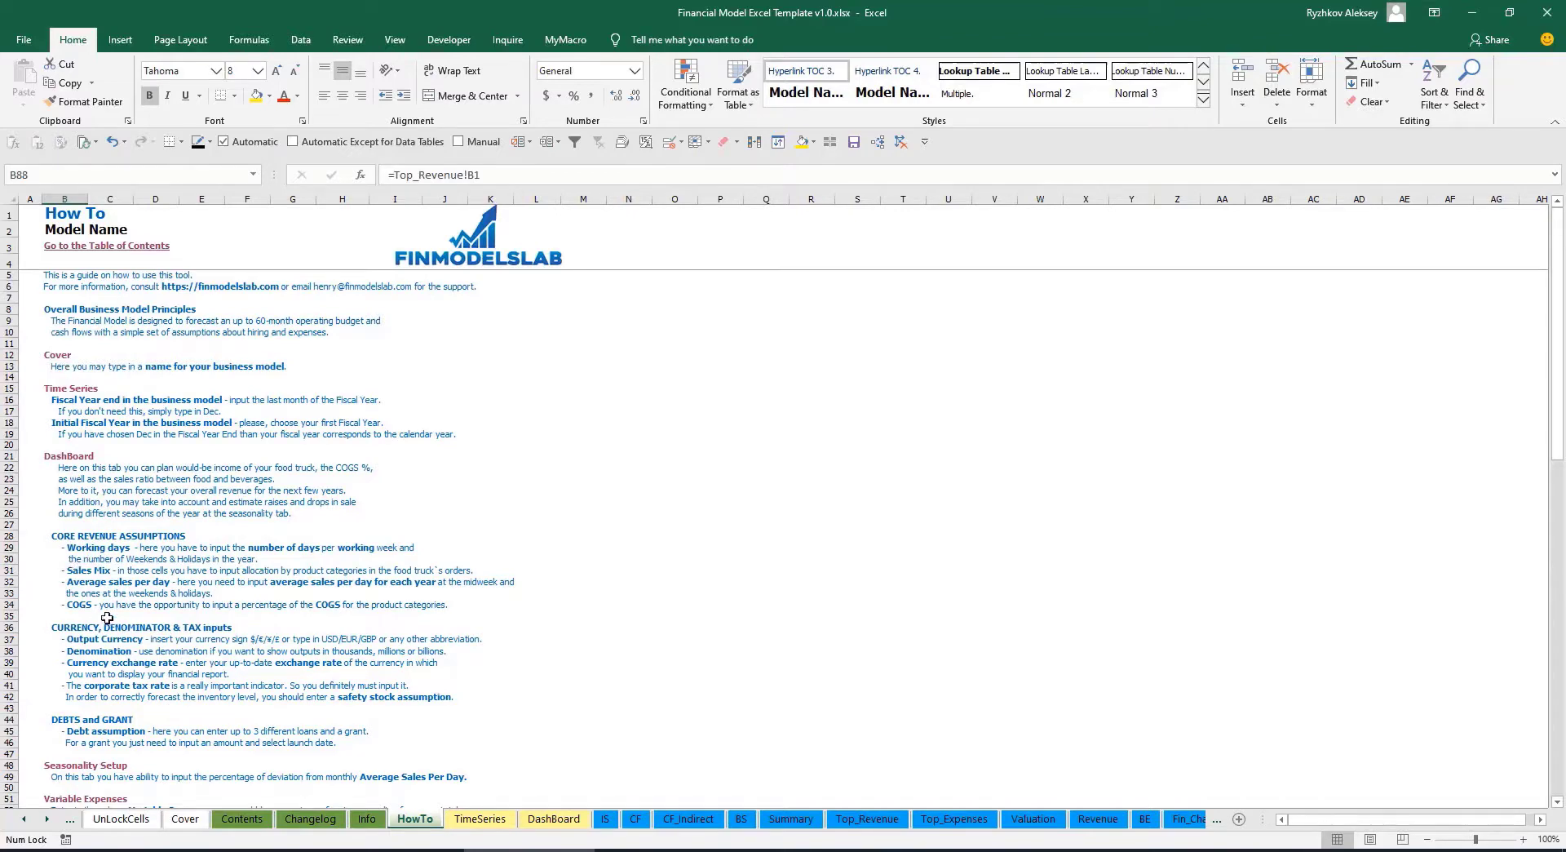
scroll(82, 548, down, 3)
scroll(92, 589, down, 3)
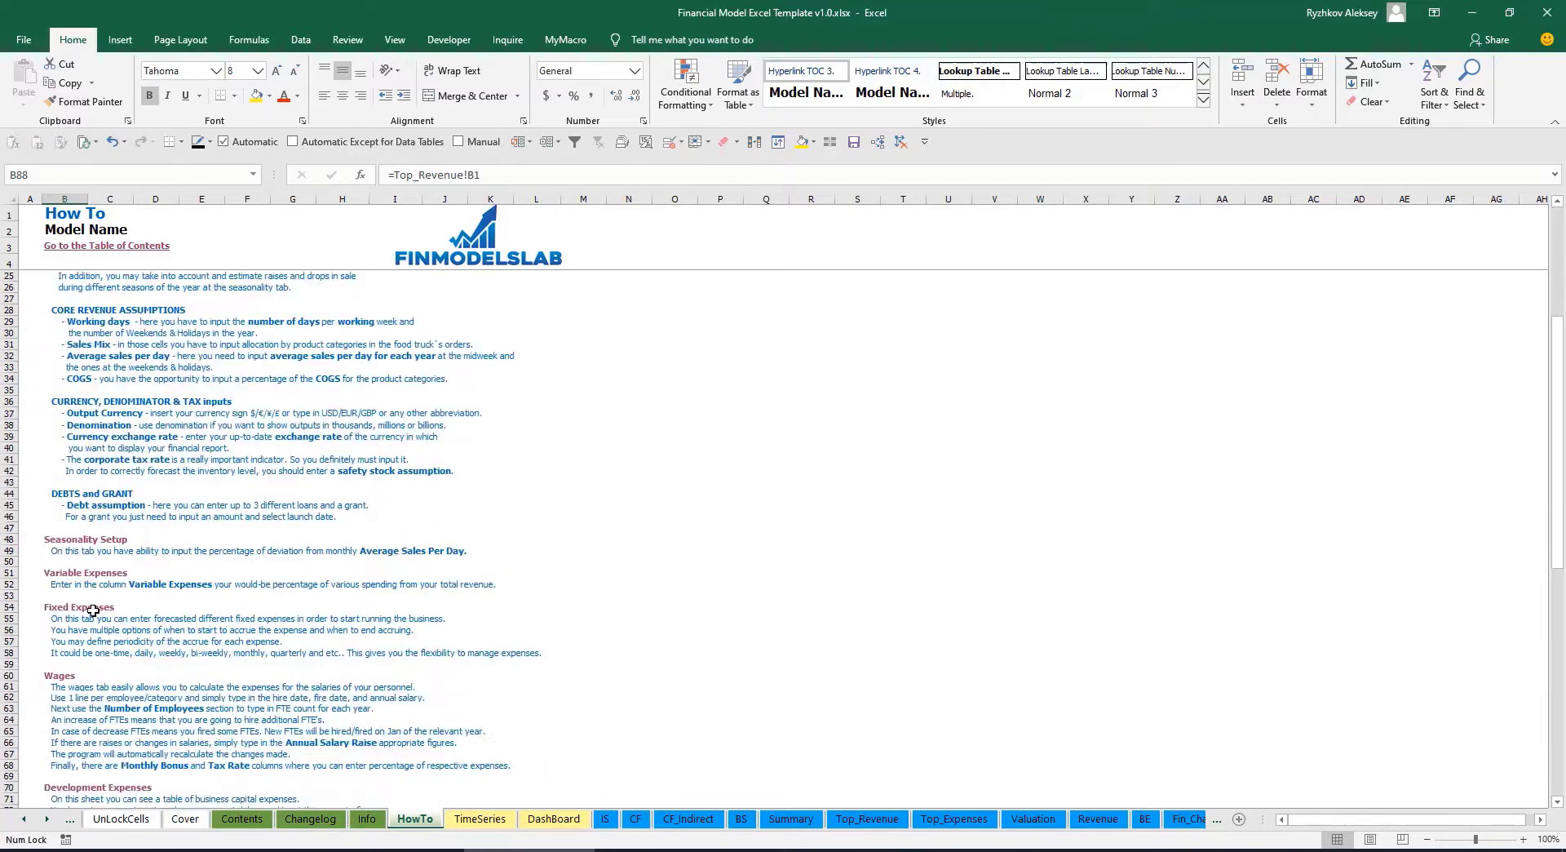
scroll(83, 635, down, 3)
scroll(76, 648, down, 3)
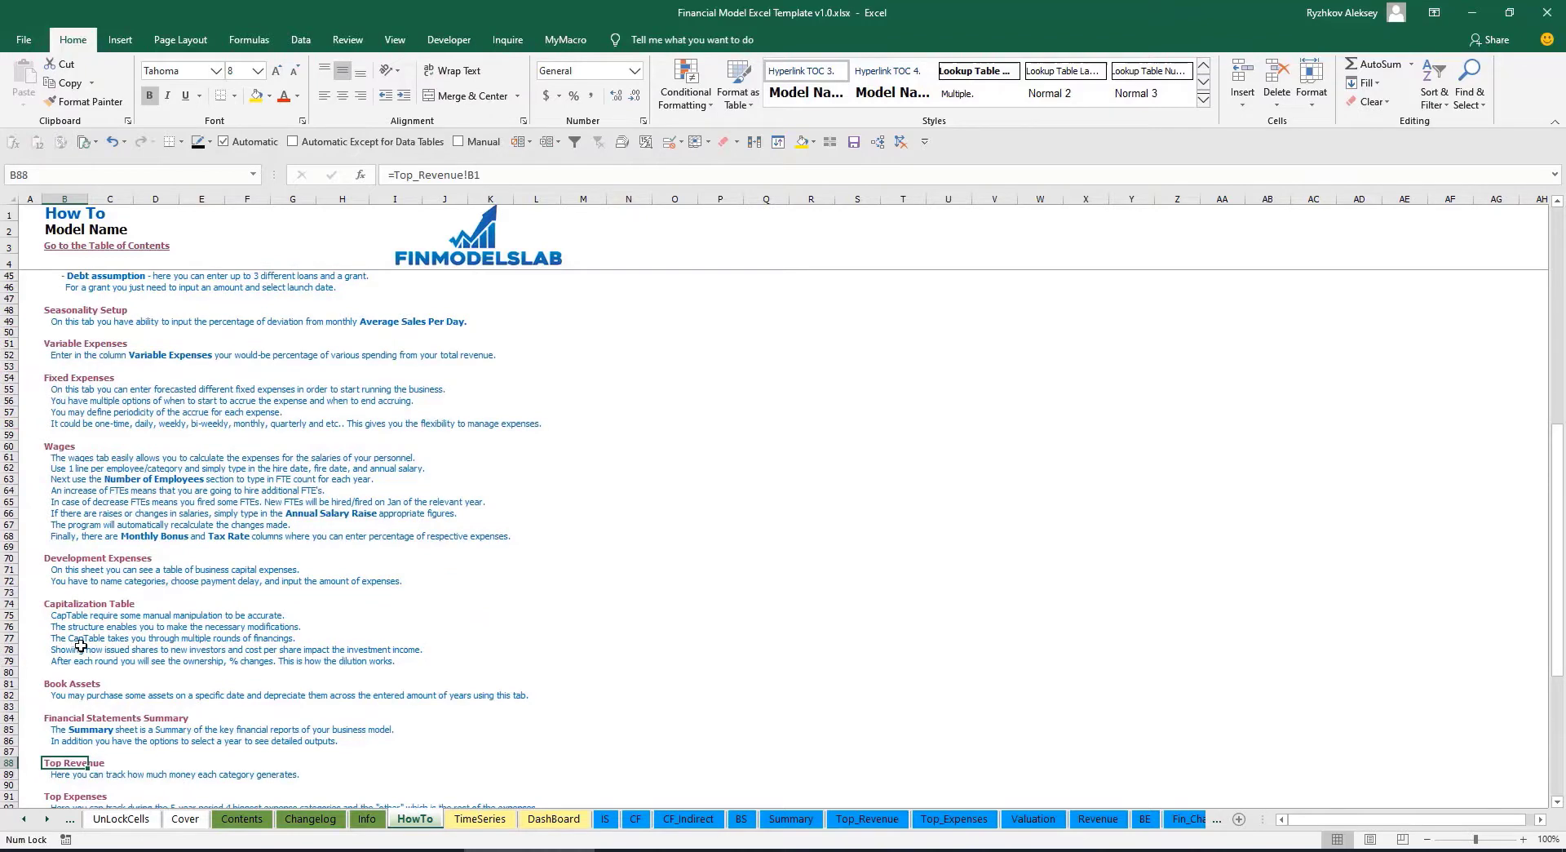
scroll(83, 541, up, 6)
scroll(82, 540, up, 6)
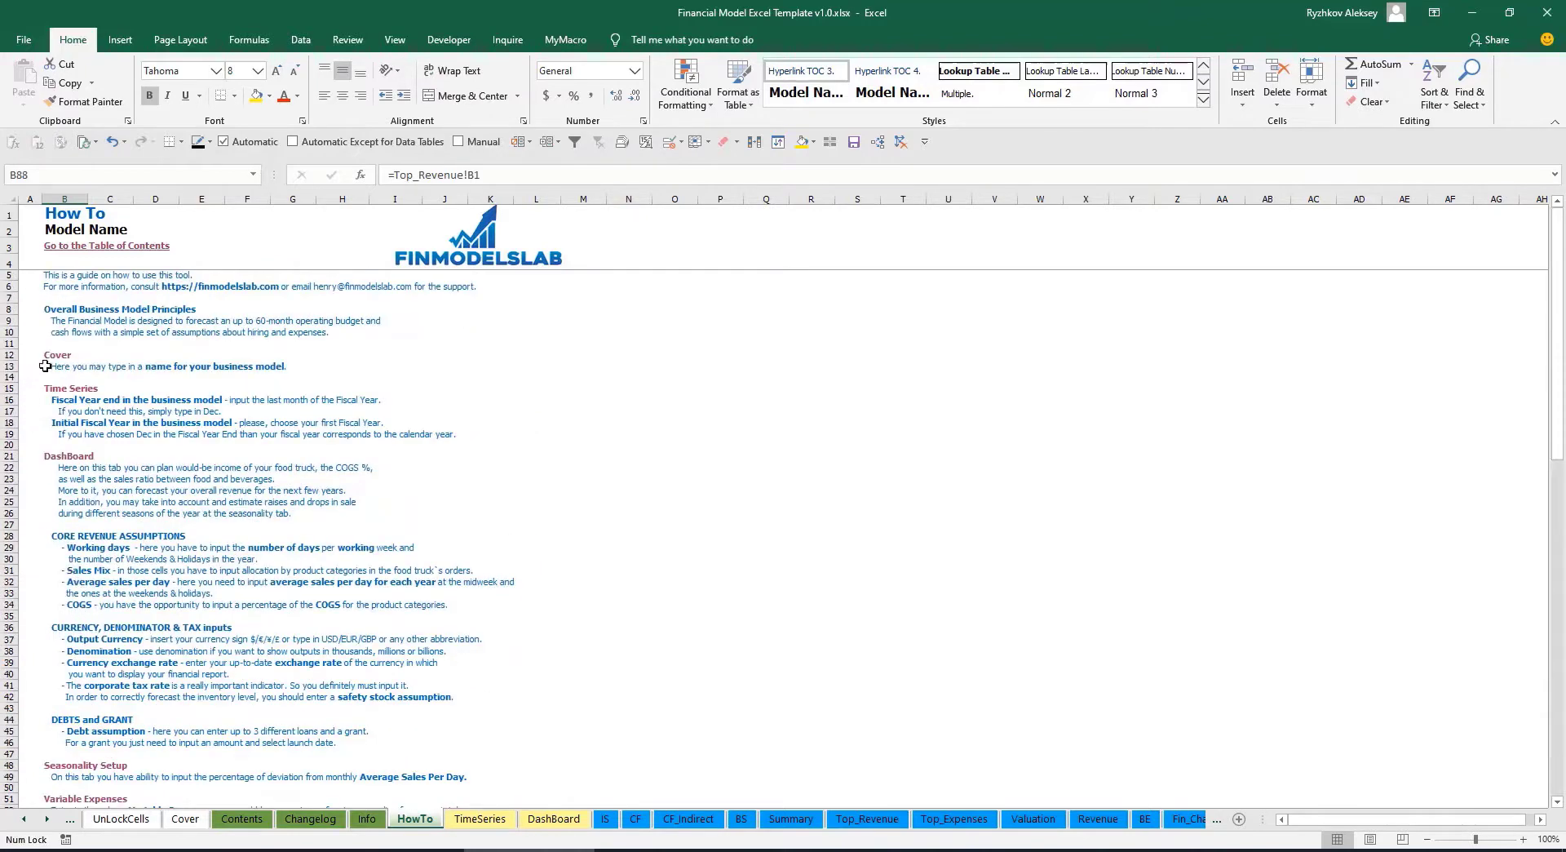
scroll(61, 495, down, 3)
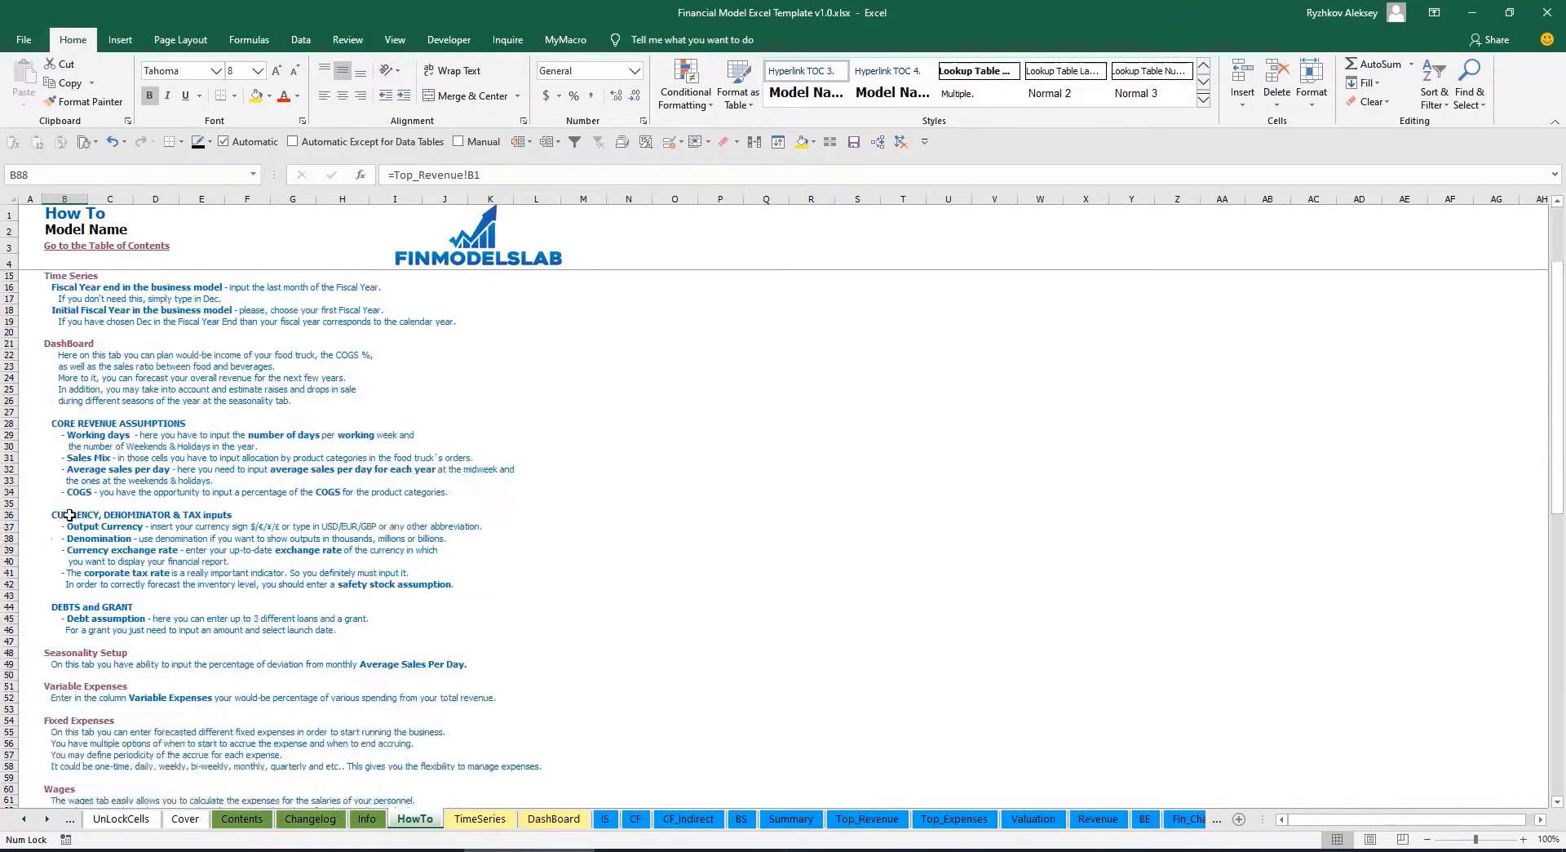
scroll(89, 534, down, 3)
scroll(70, 515, down, 3)
scroll(74, 463, down, 3)
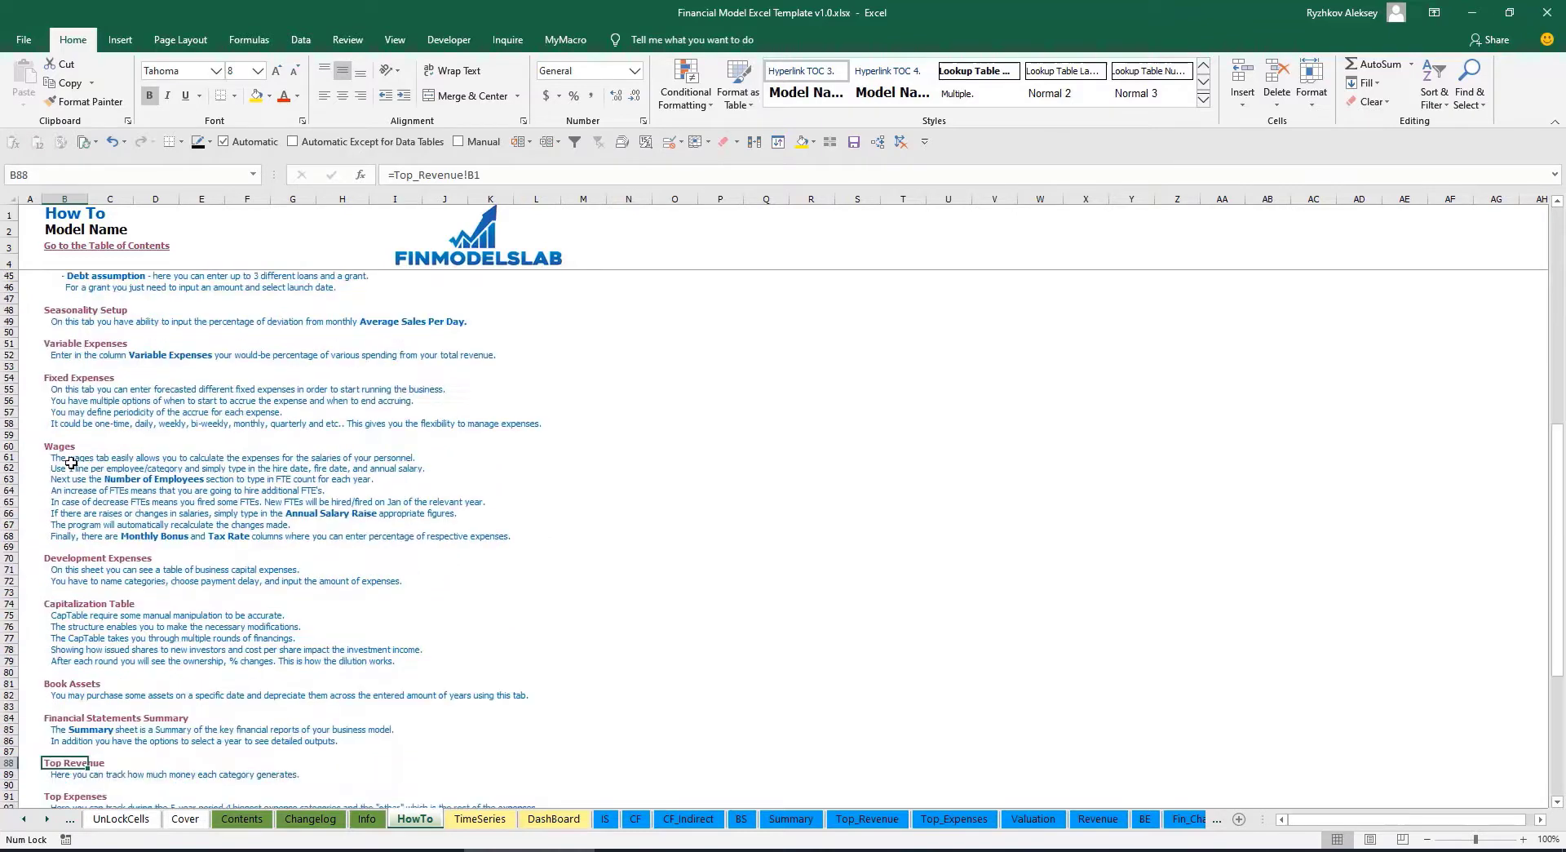
click(54, 685)
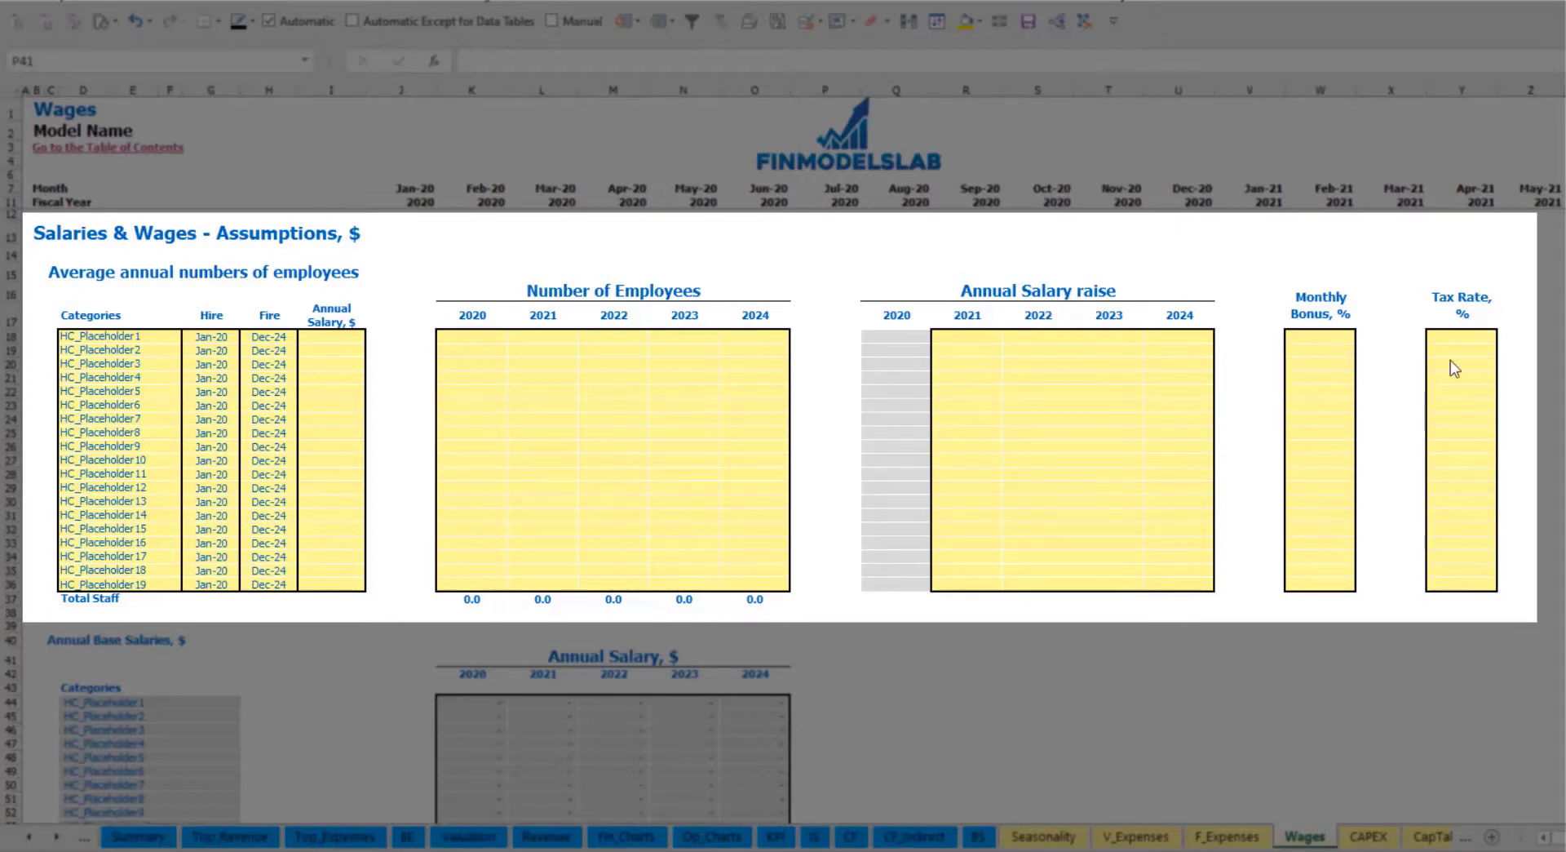
Name the first staff position CFO with a Mar-20 hire date
click(159, 336)
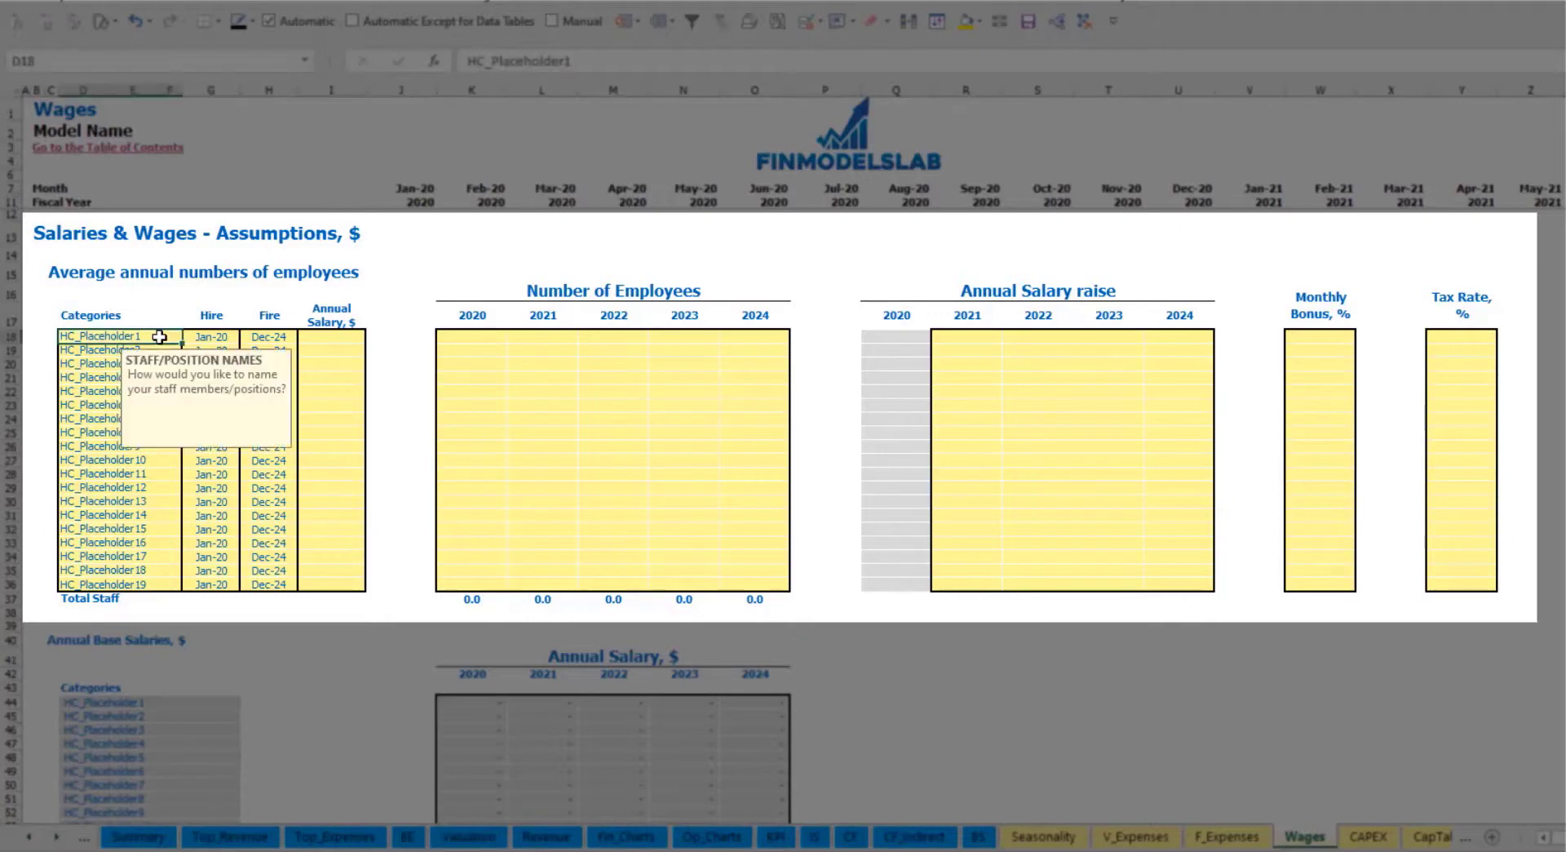
text(CFO)
key(Return)
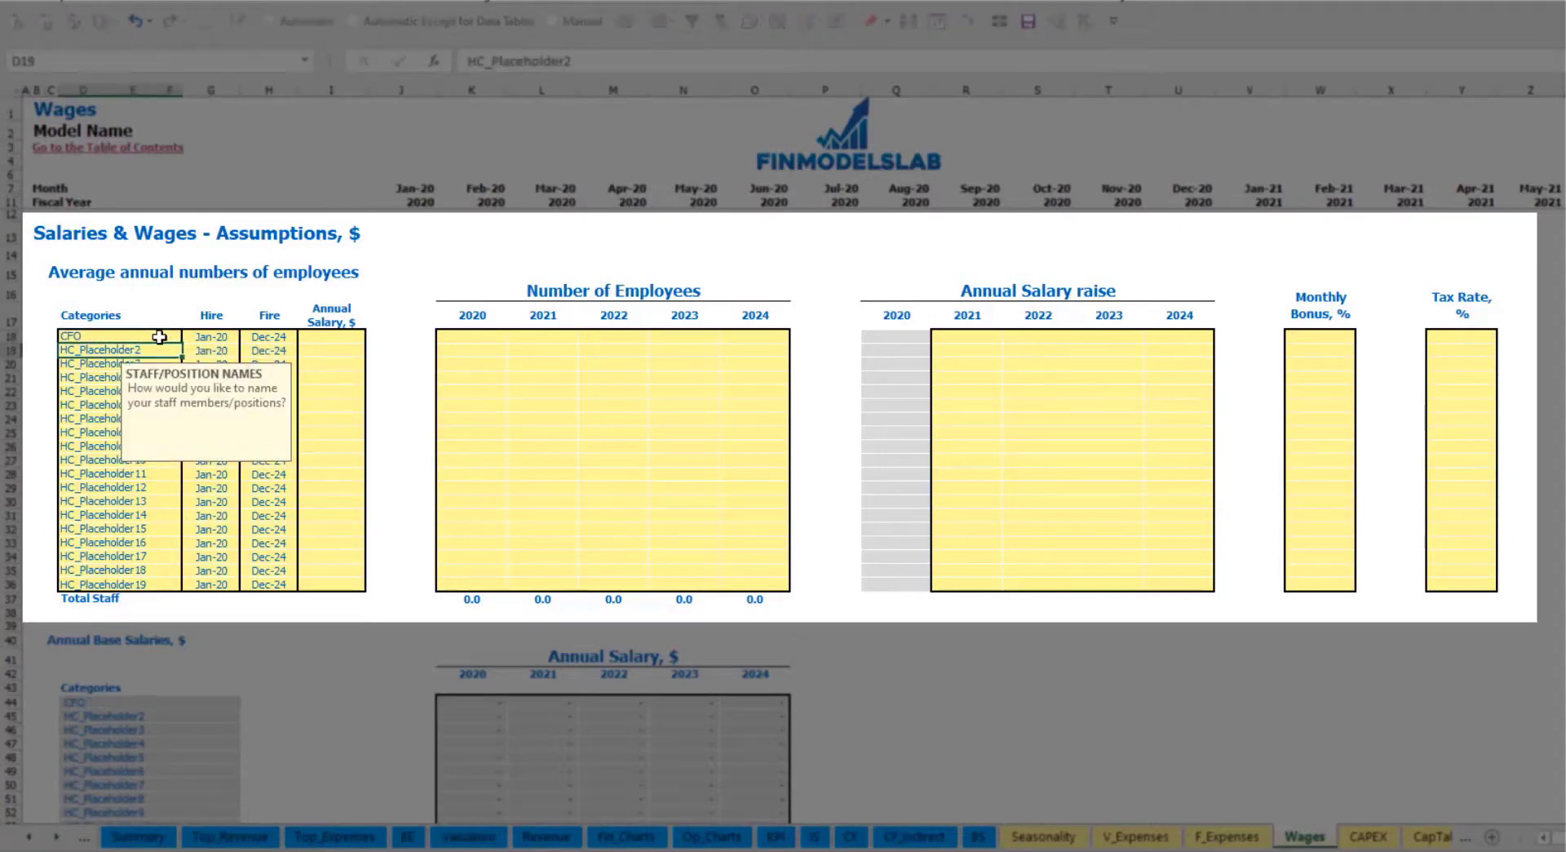
click(211, 336)
click(244, 336)
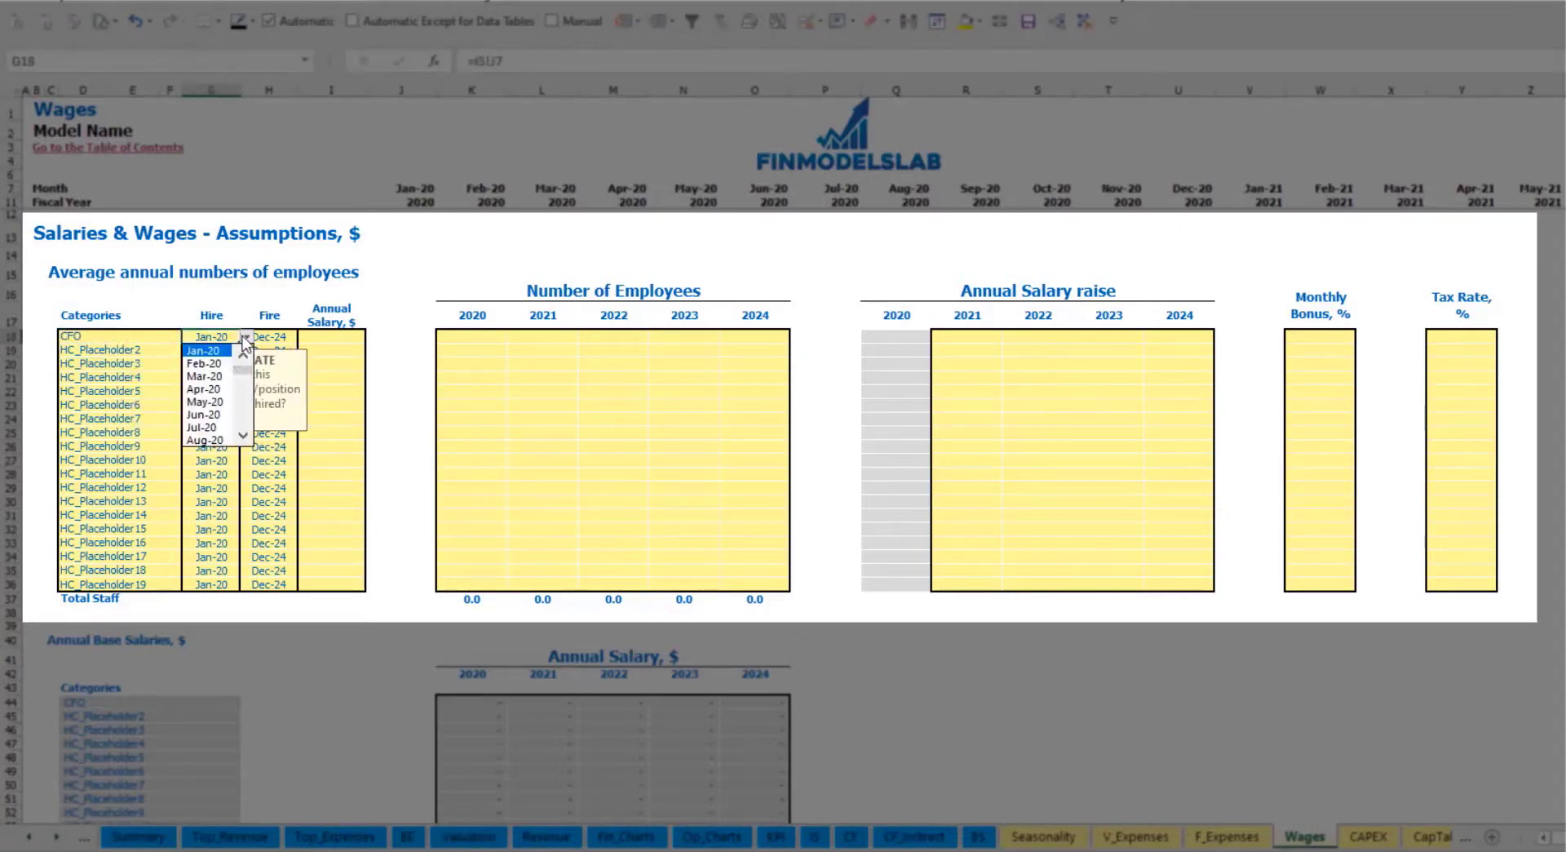
click(204, 376)
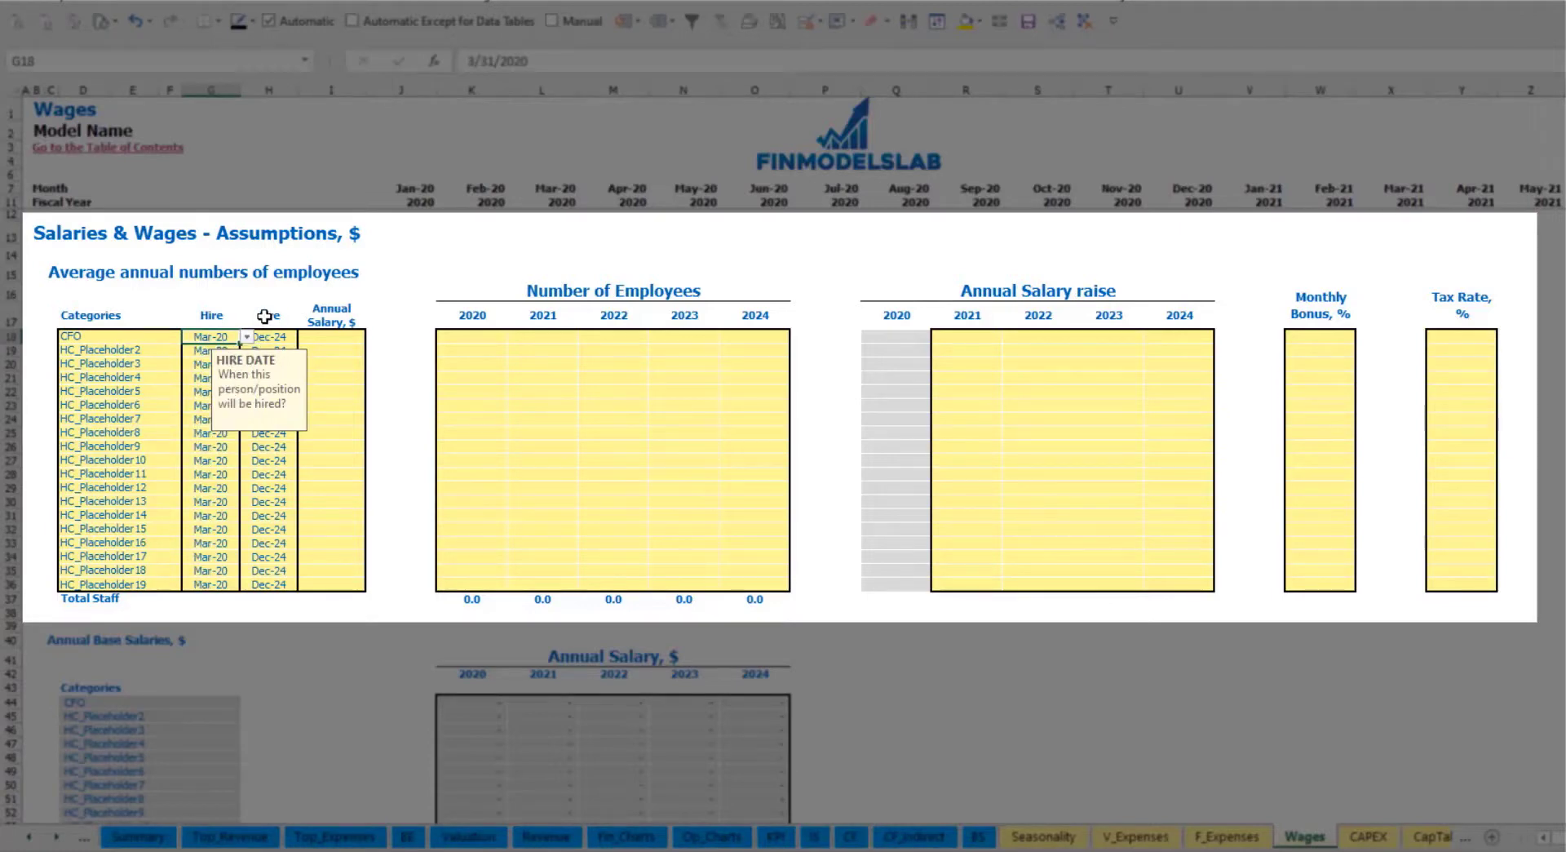
click(274, 336)
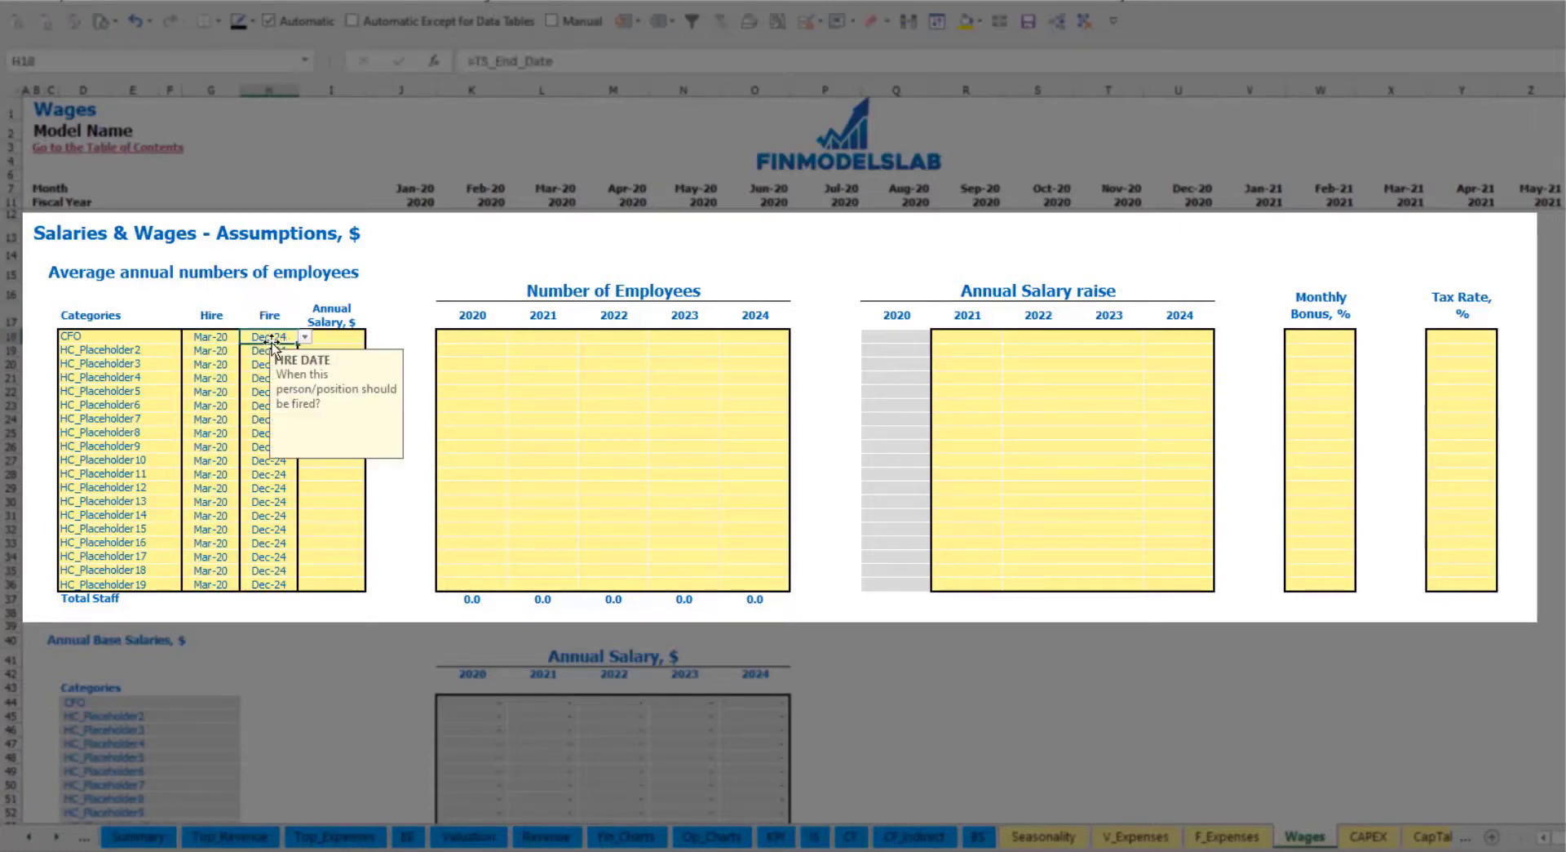
Give the CFO a 50,000 annual salary and 1 employee for each year 2020–2024
click(337, 339)
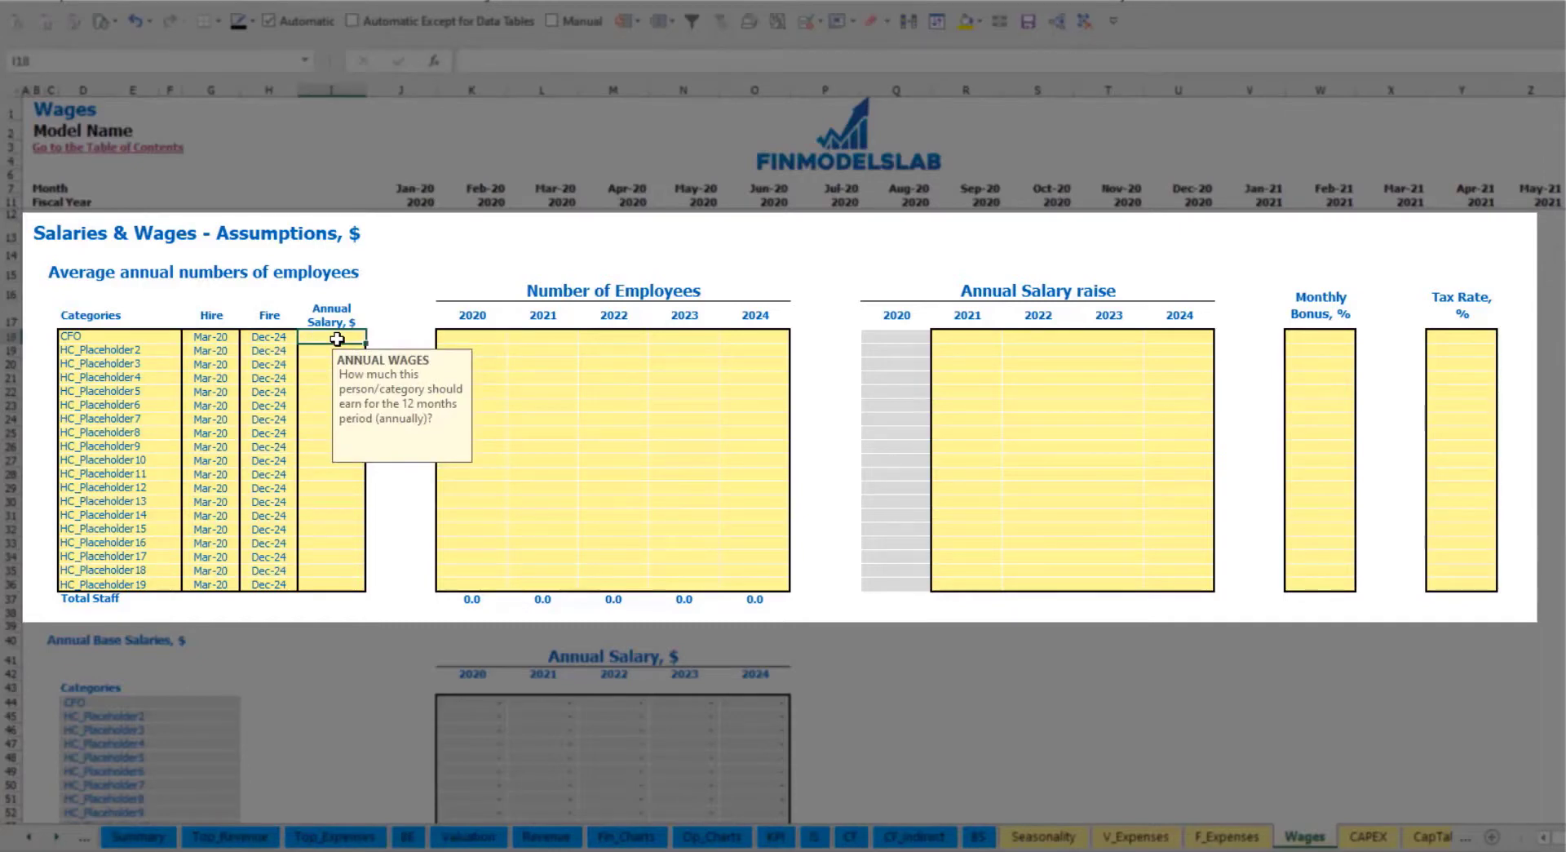
text(50000)
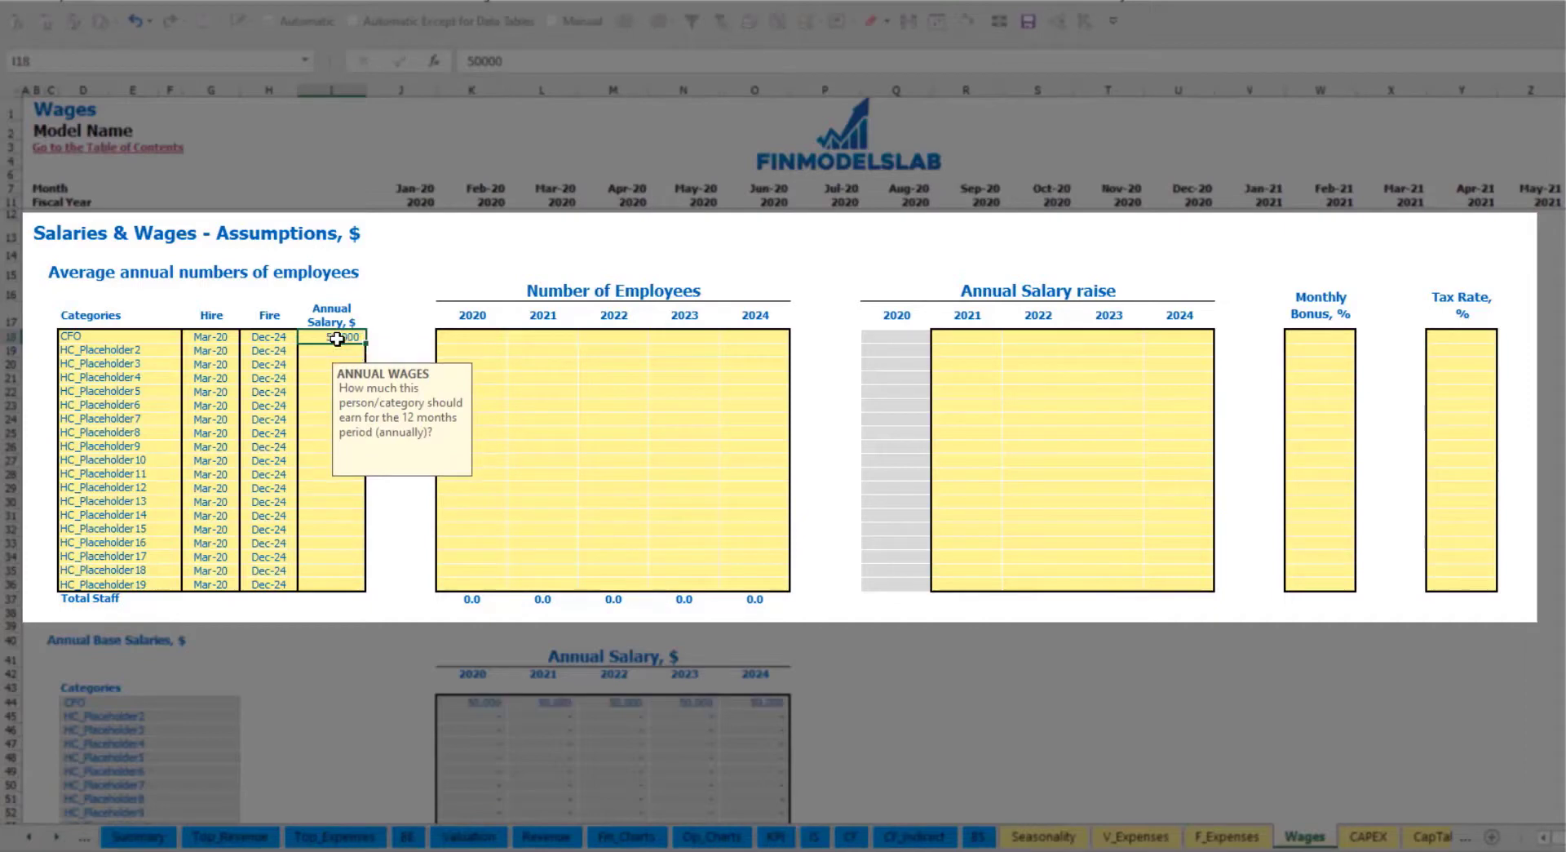
key(Return)
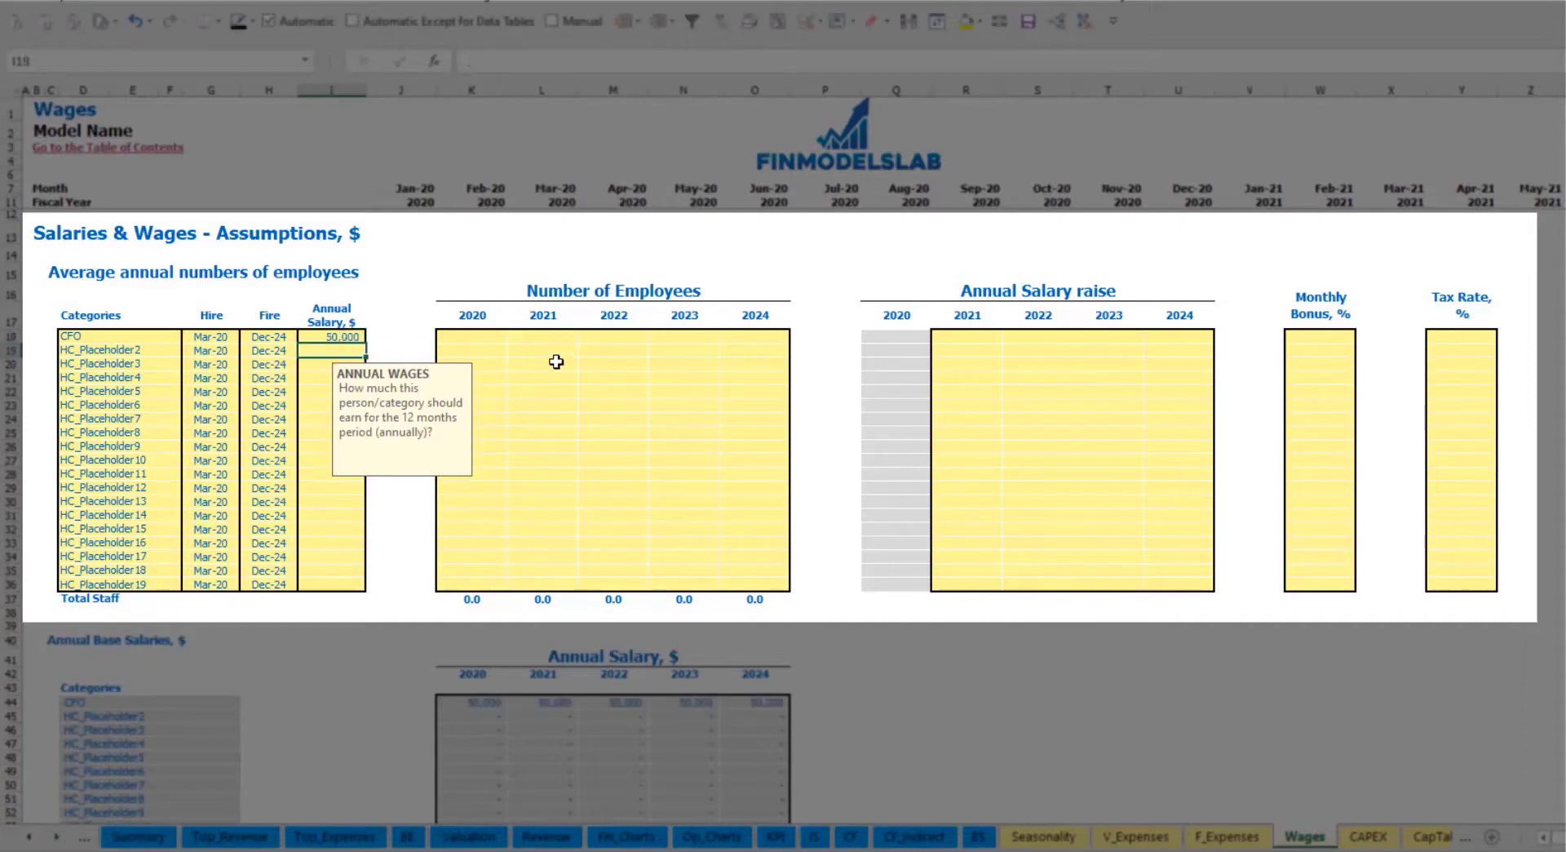
click(491, 338)
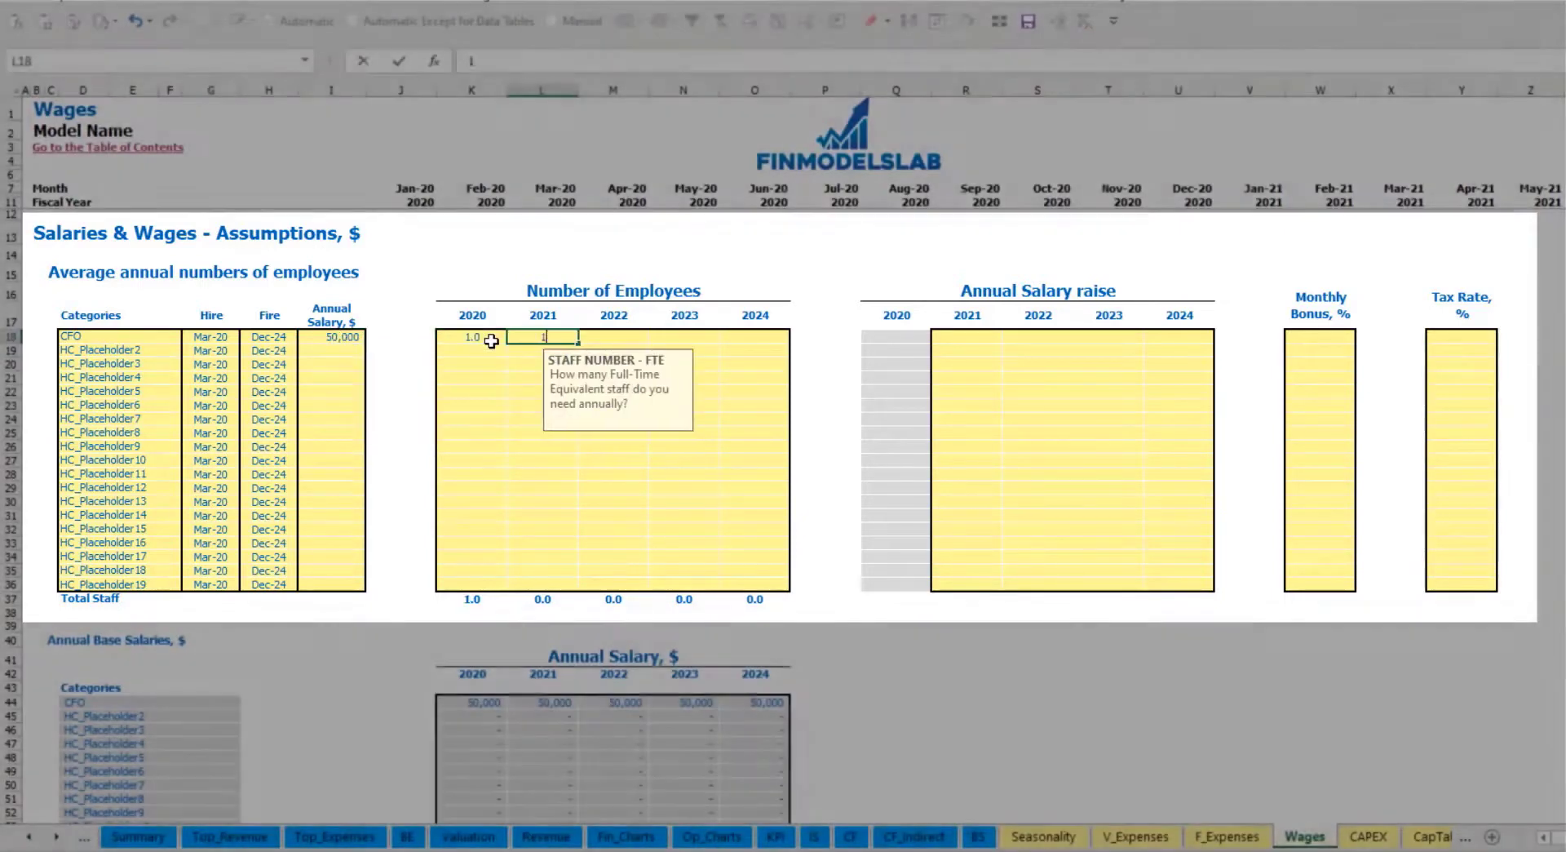
text(1	1	1	1)
key(ctrl+Return)
key(Tab)
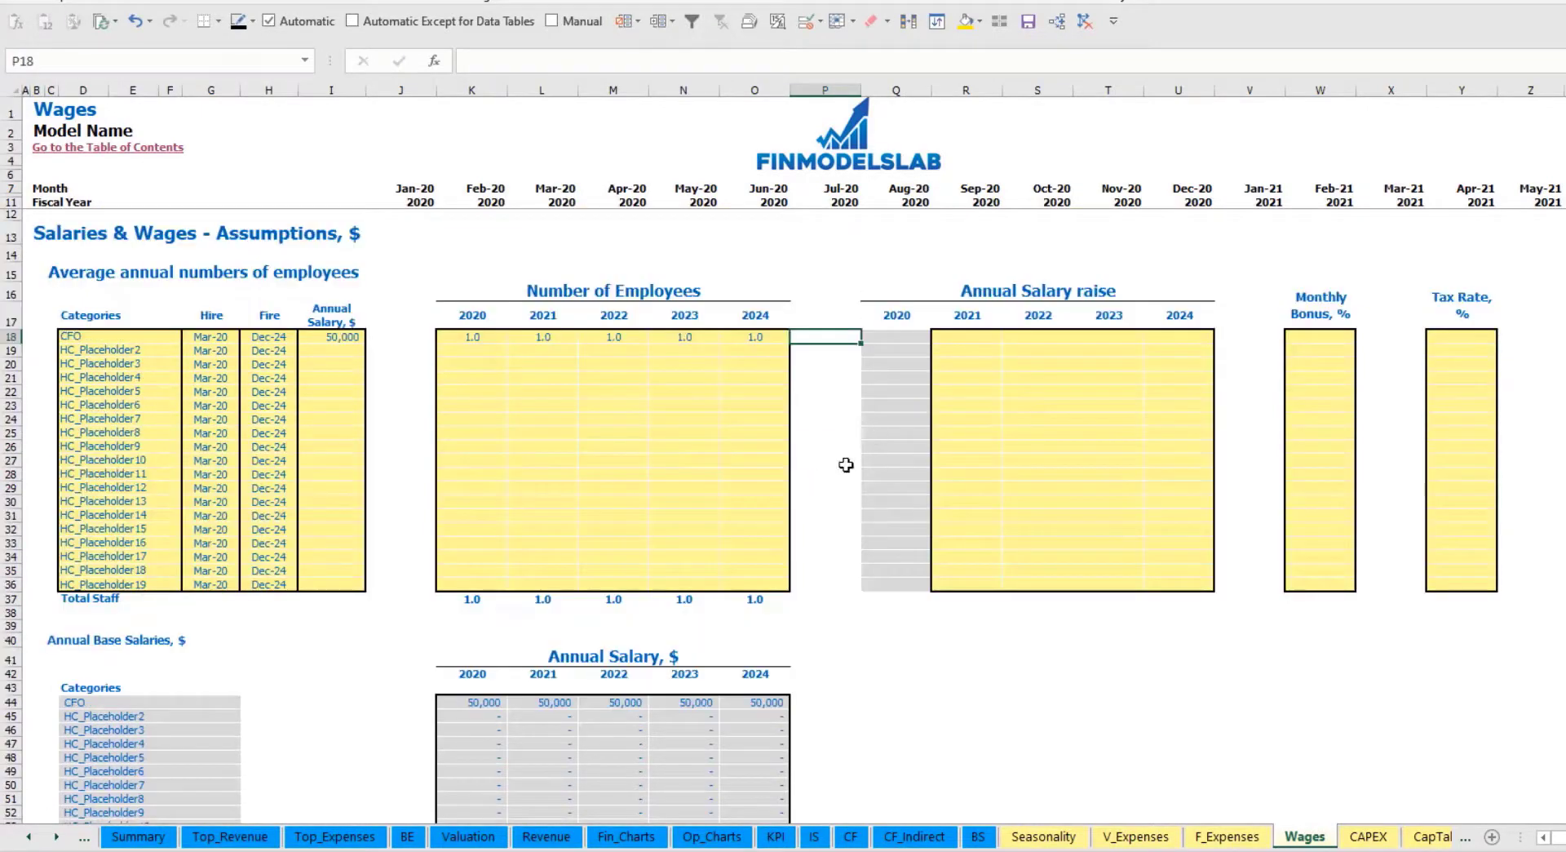
scroll(644, 567, down, 13)
Inspect the CFO's monthly staff number formulas across the row
click(561, 439)
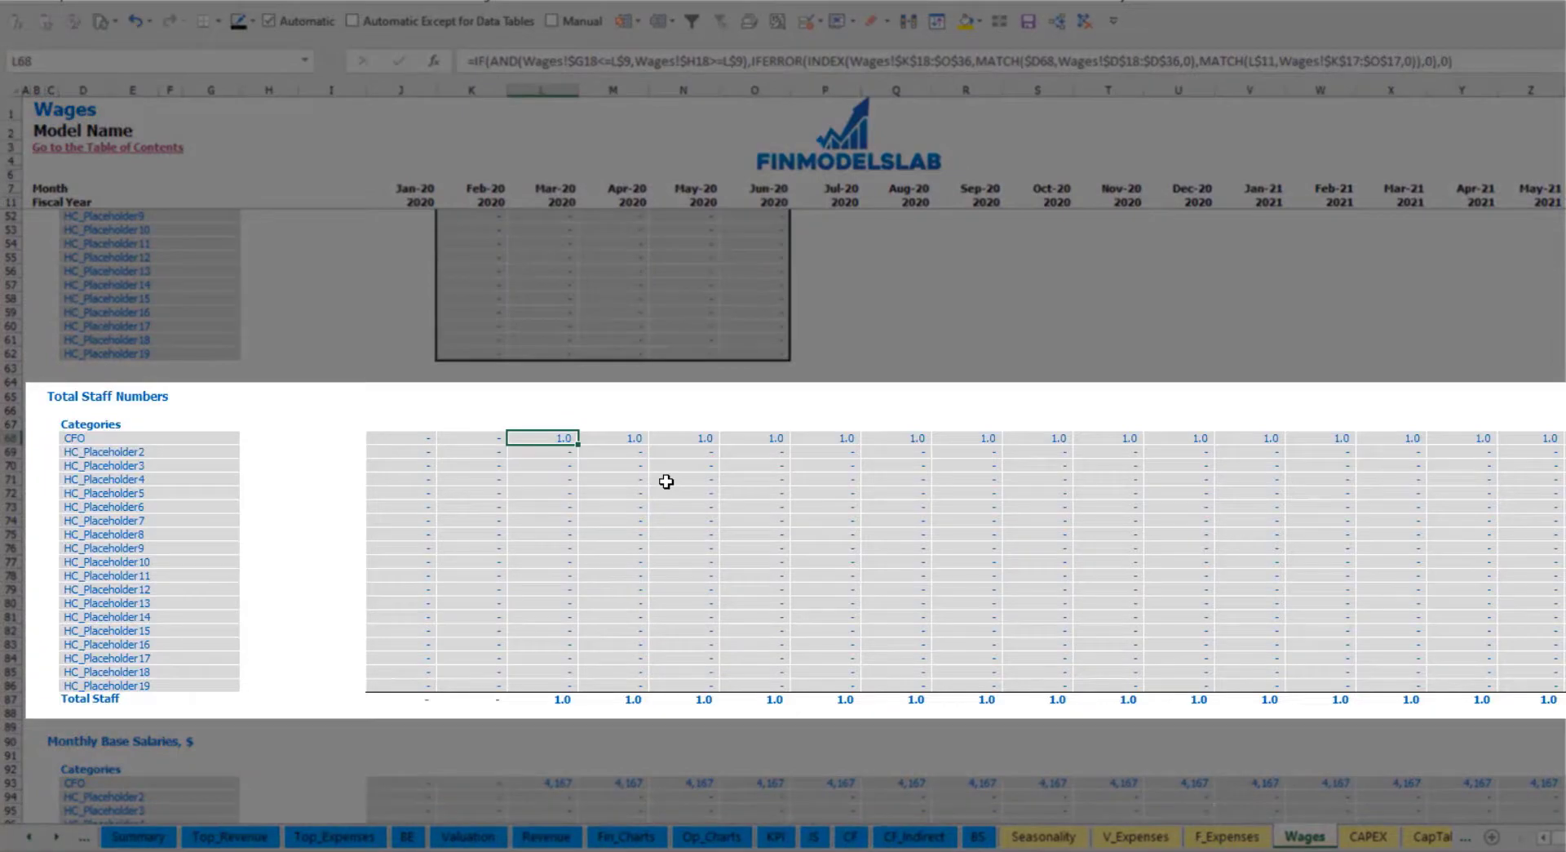
key(ctrl+Right)
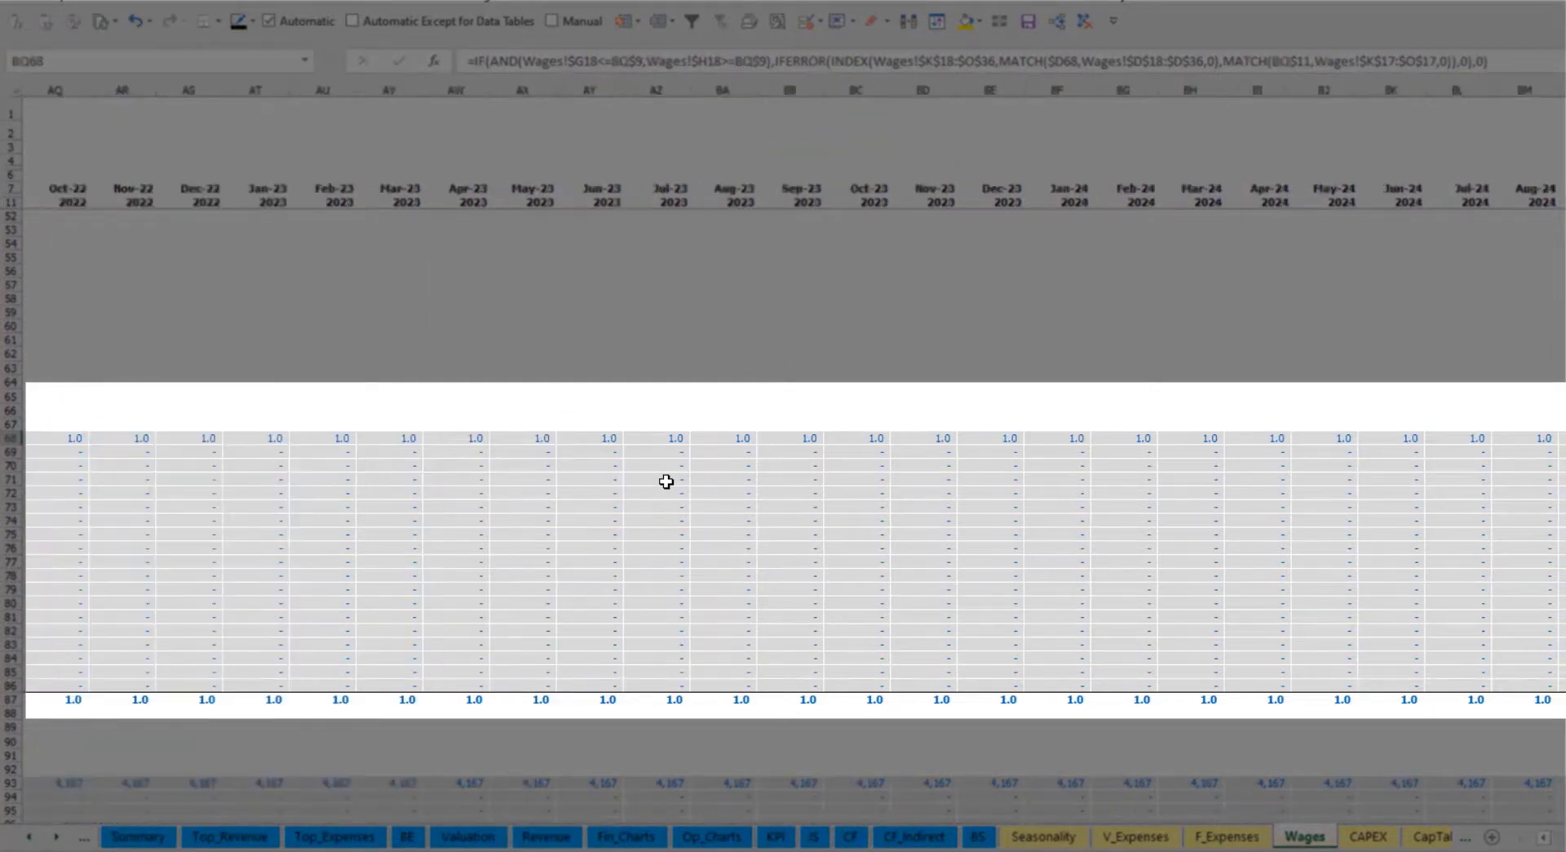
key(Home)
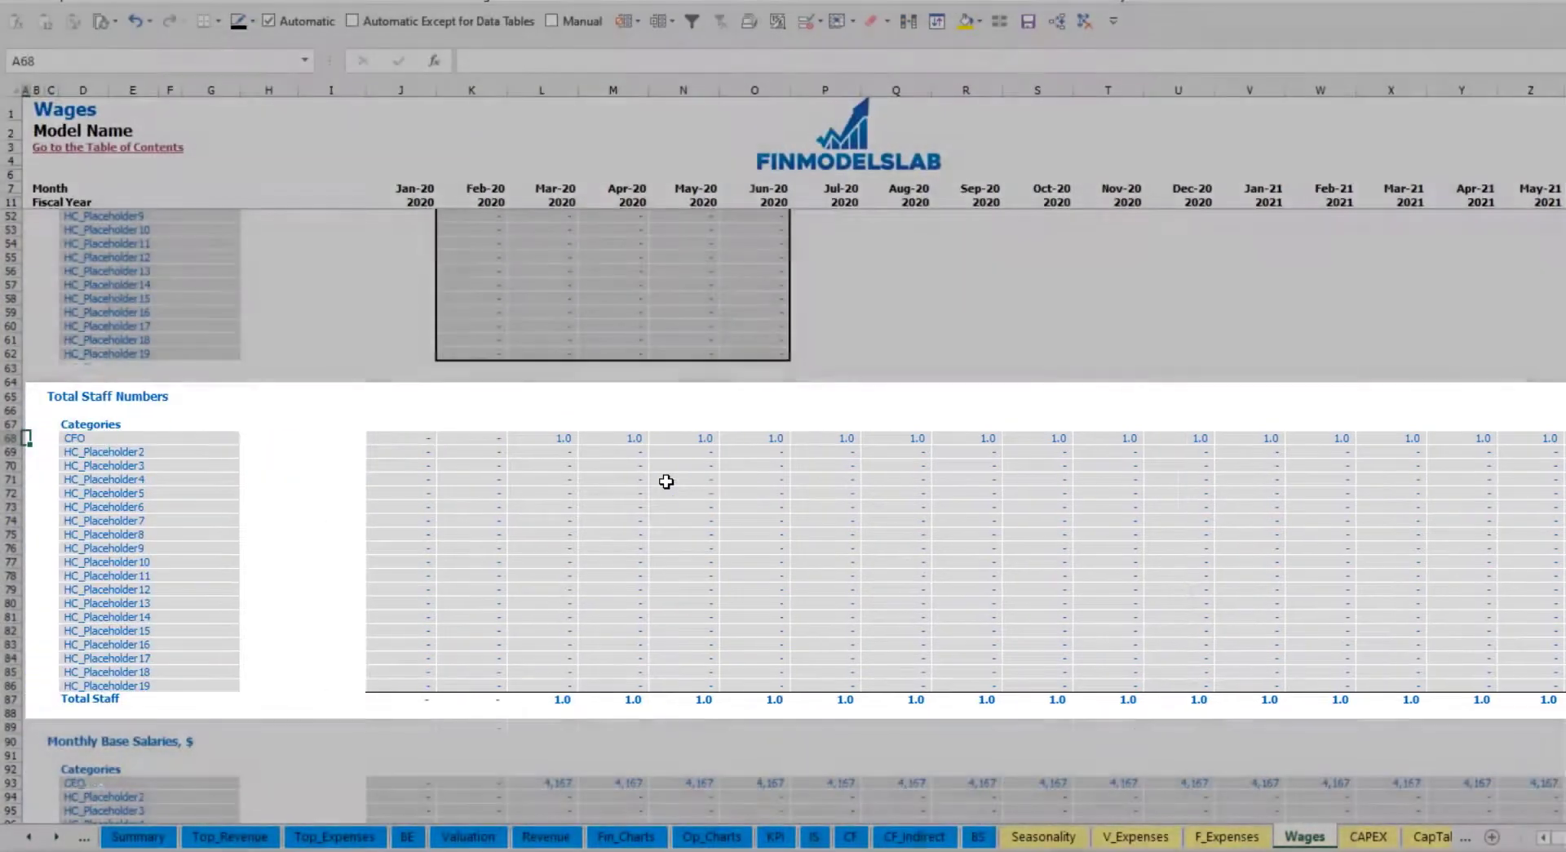
scroll(632, 558, up, 13)
Apply a 5% CFO salary raise to 2021–2024 and review the resulting salaries
click(974, 338)
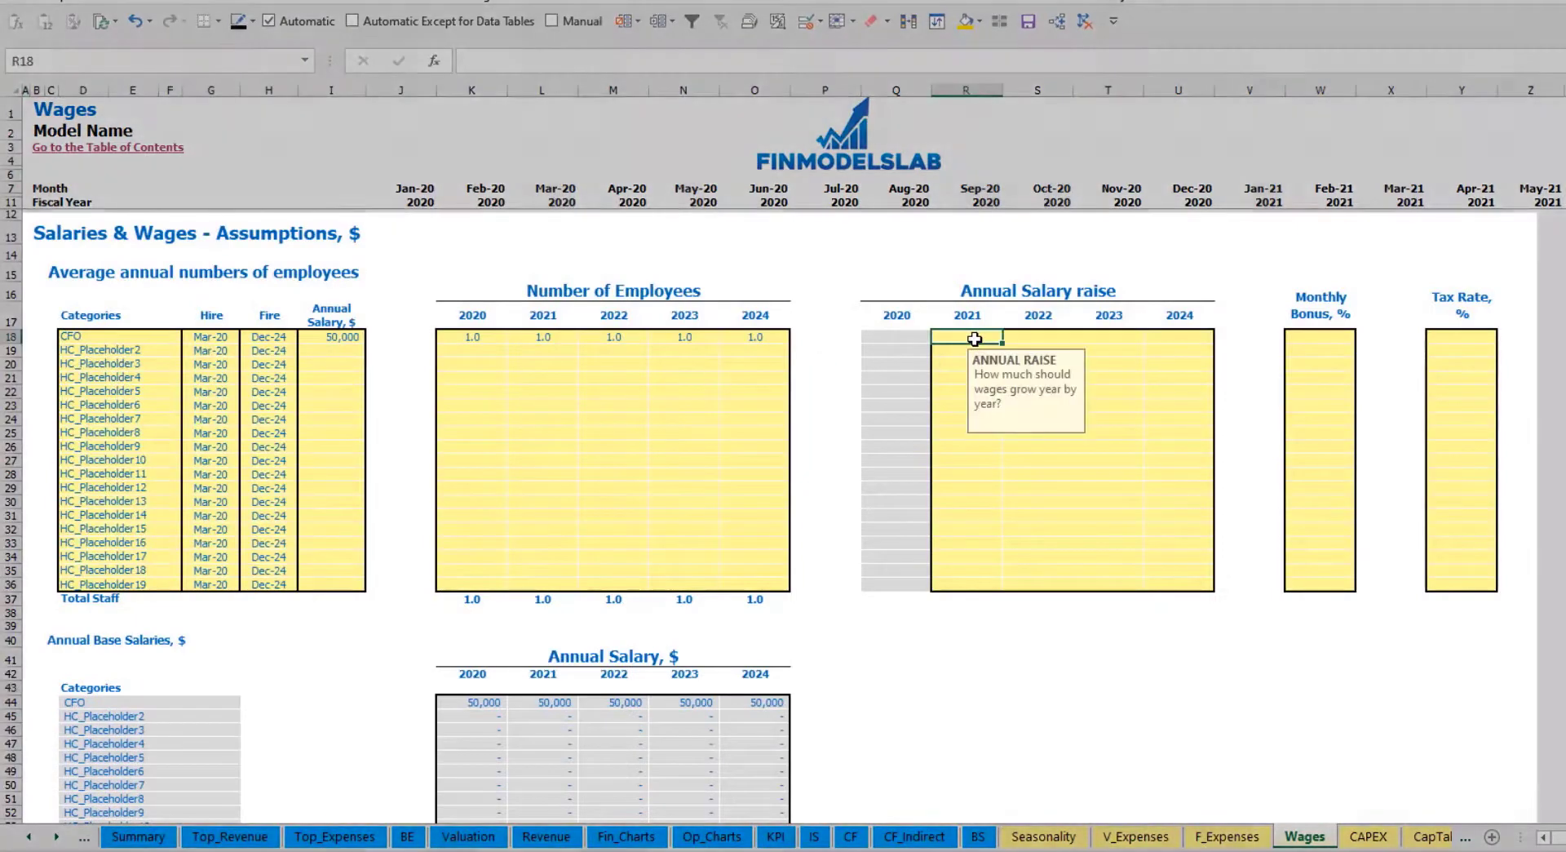
text(5)
key(ctrl+c)
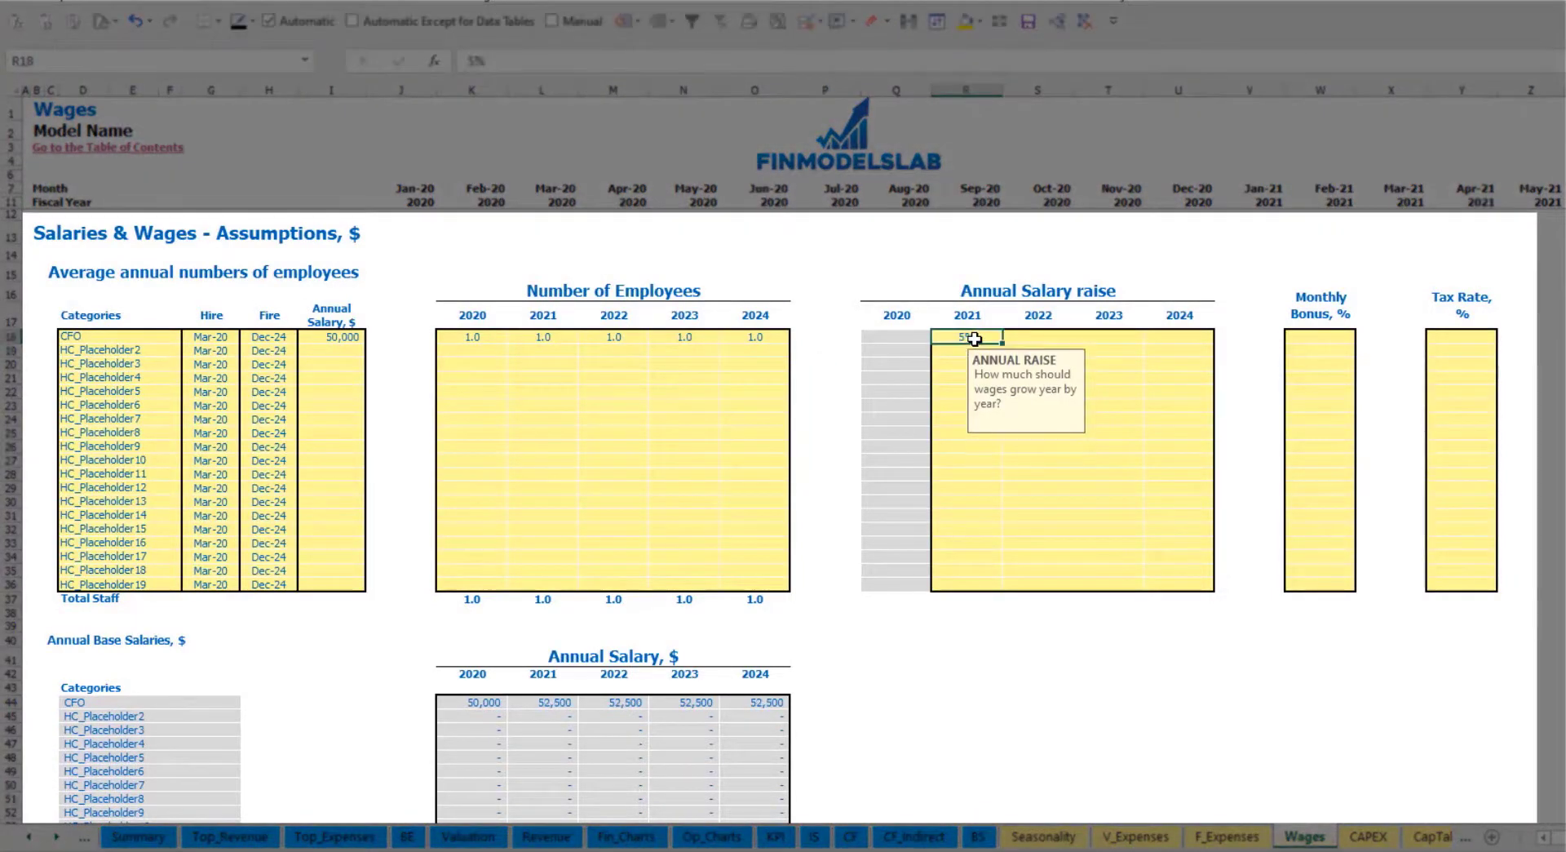
key(Right)
key(shift+Right)
key(shift+Right)
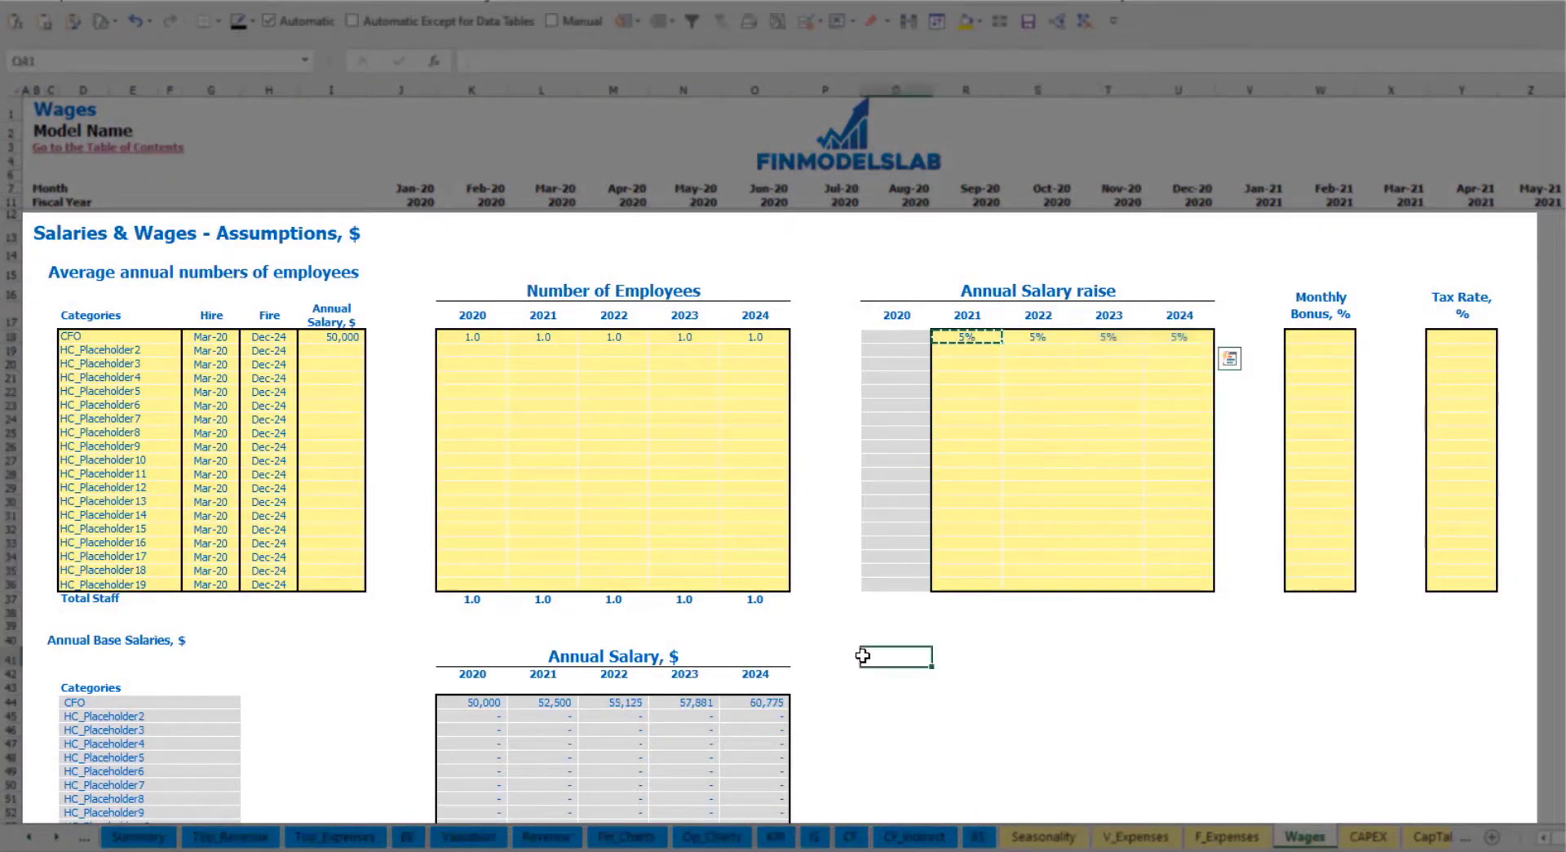
key(ctrl+v)
drag(479, 706, 747, 707)
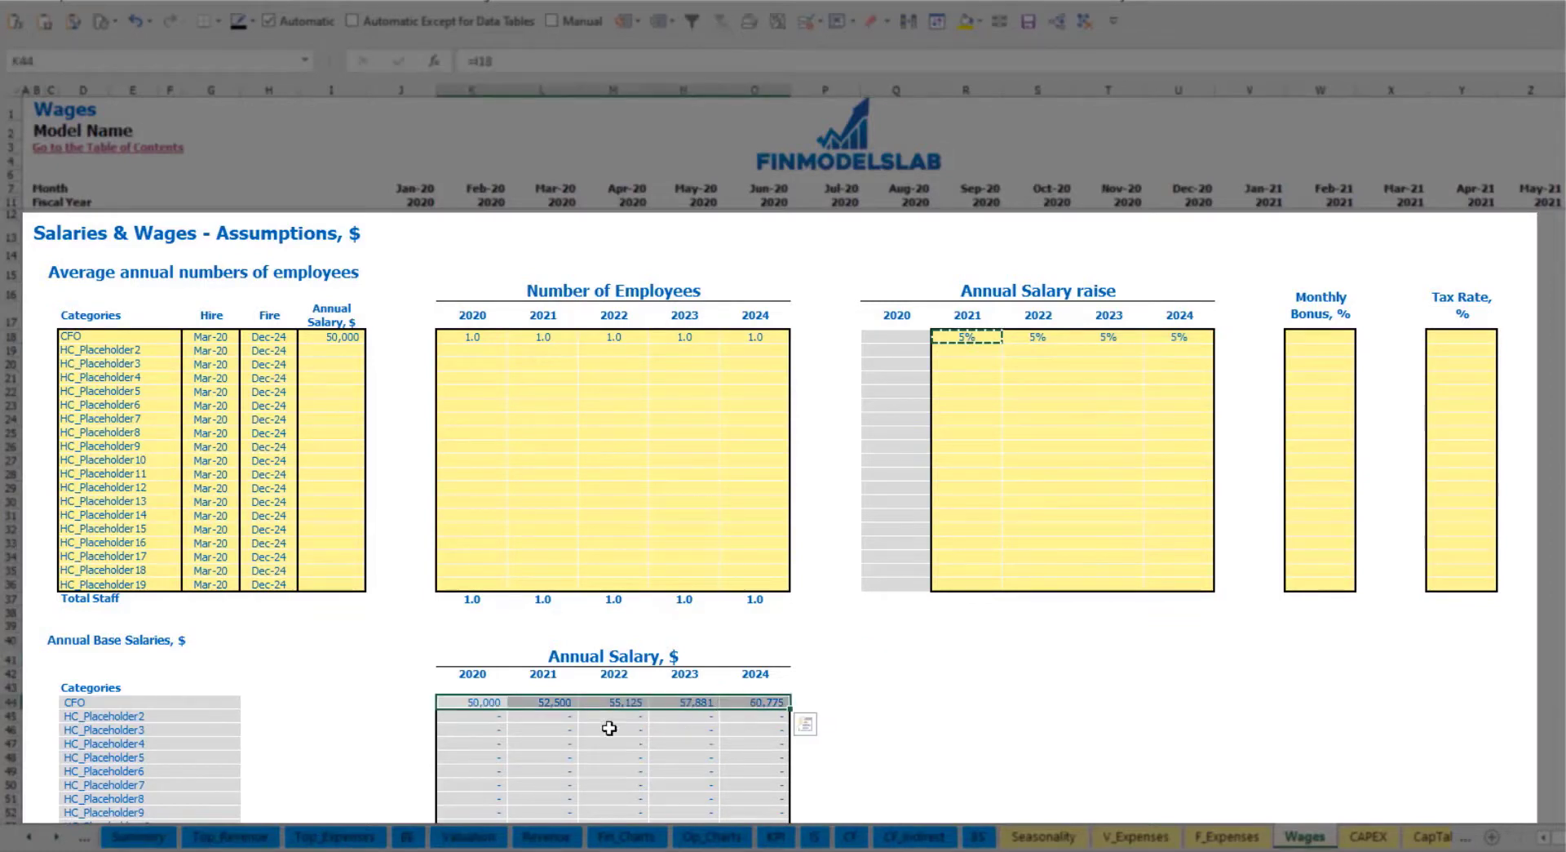
click(556, 721)
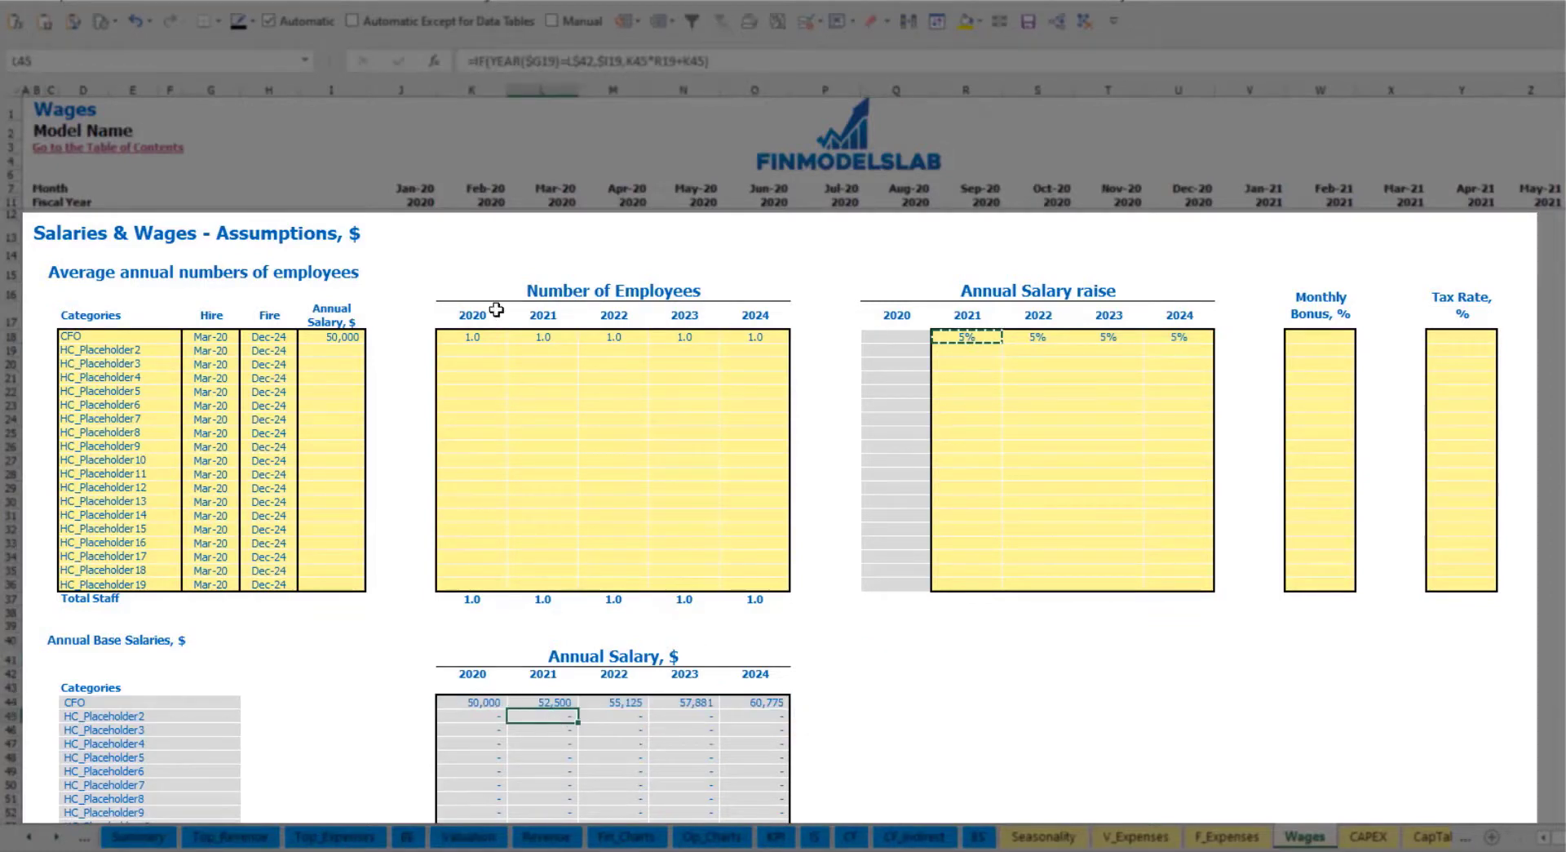
mouse_move(997, 338)
mouse_down()
mouse_move(1136, 358)
mouse_move(1175, 337)
mouse_up()
click(541, 702)
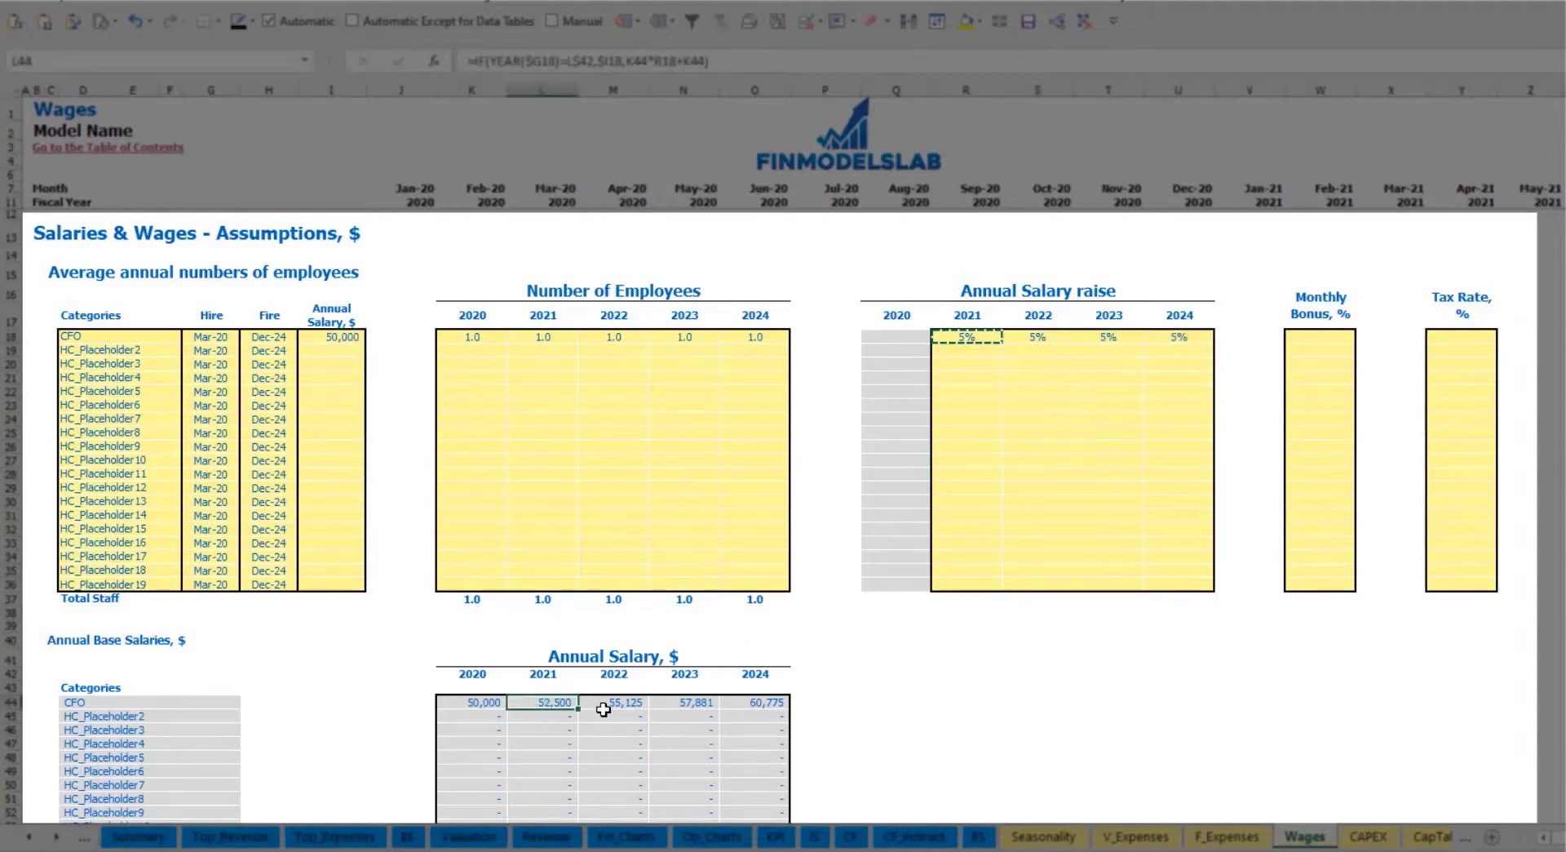
Set the CFO's monthly bonus to 10% and tax rate to 5%
click(1328, 336)
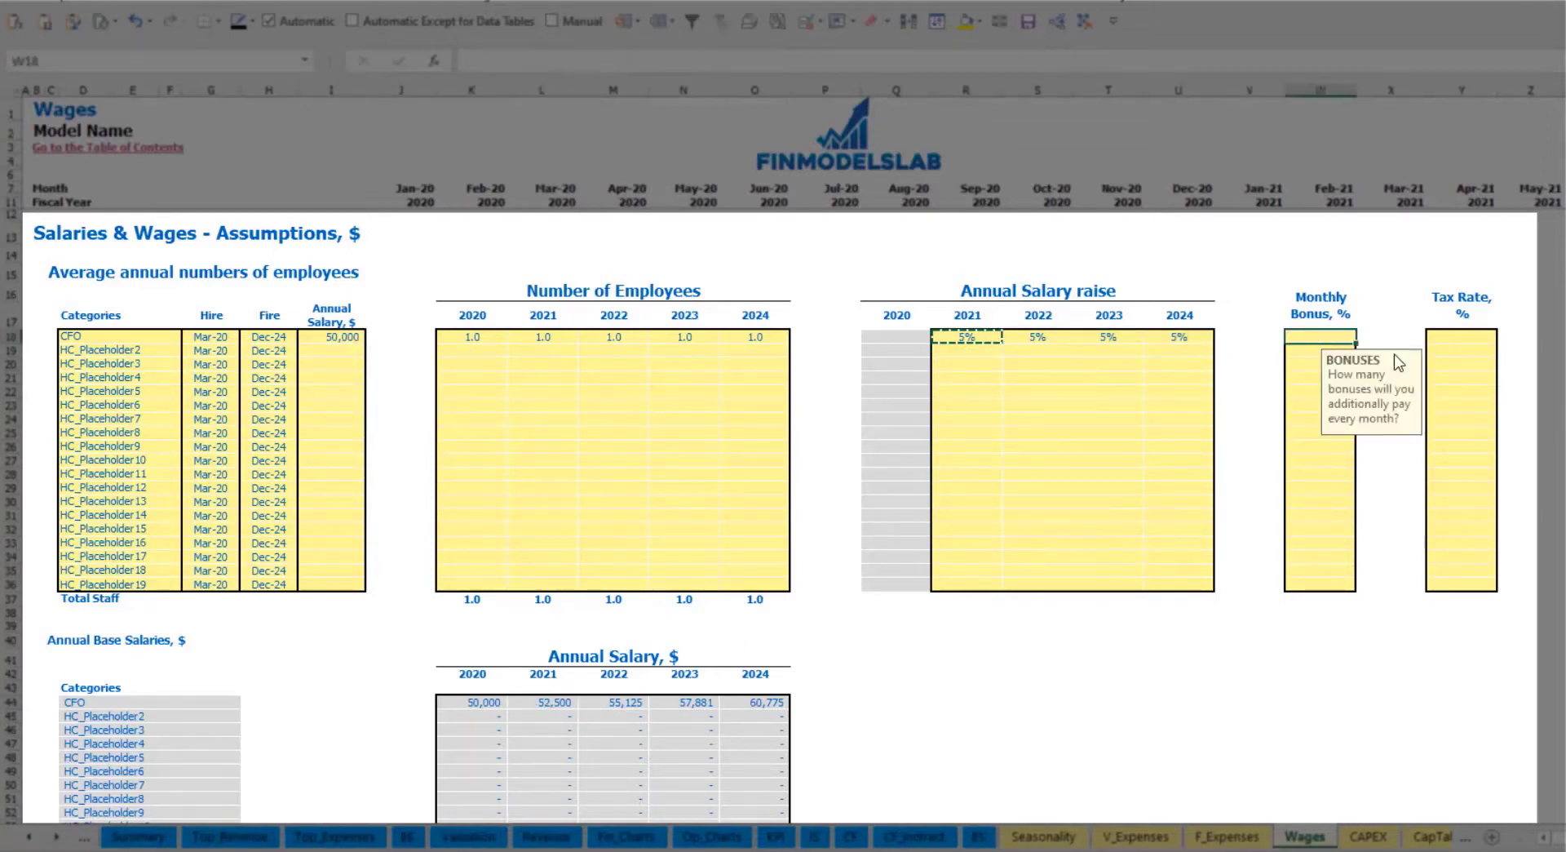
text(10)
key(Return)
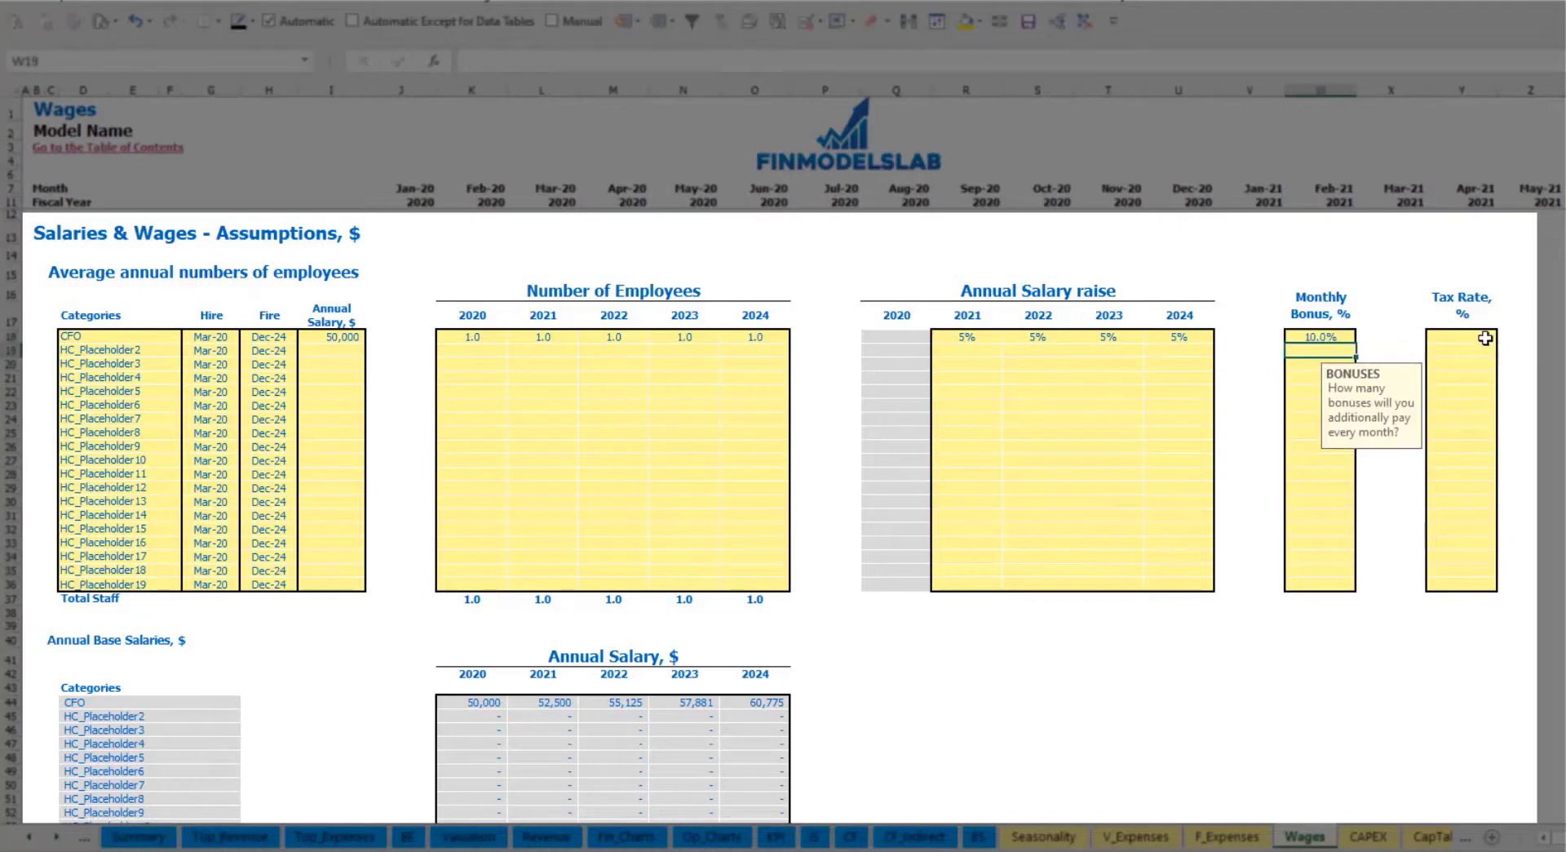
click(1477, 333)
text(5)
key(Return)
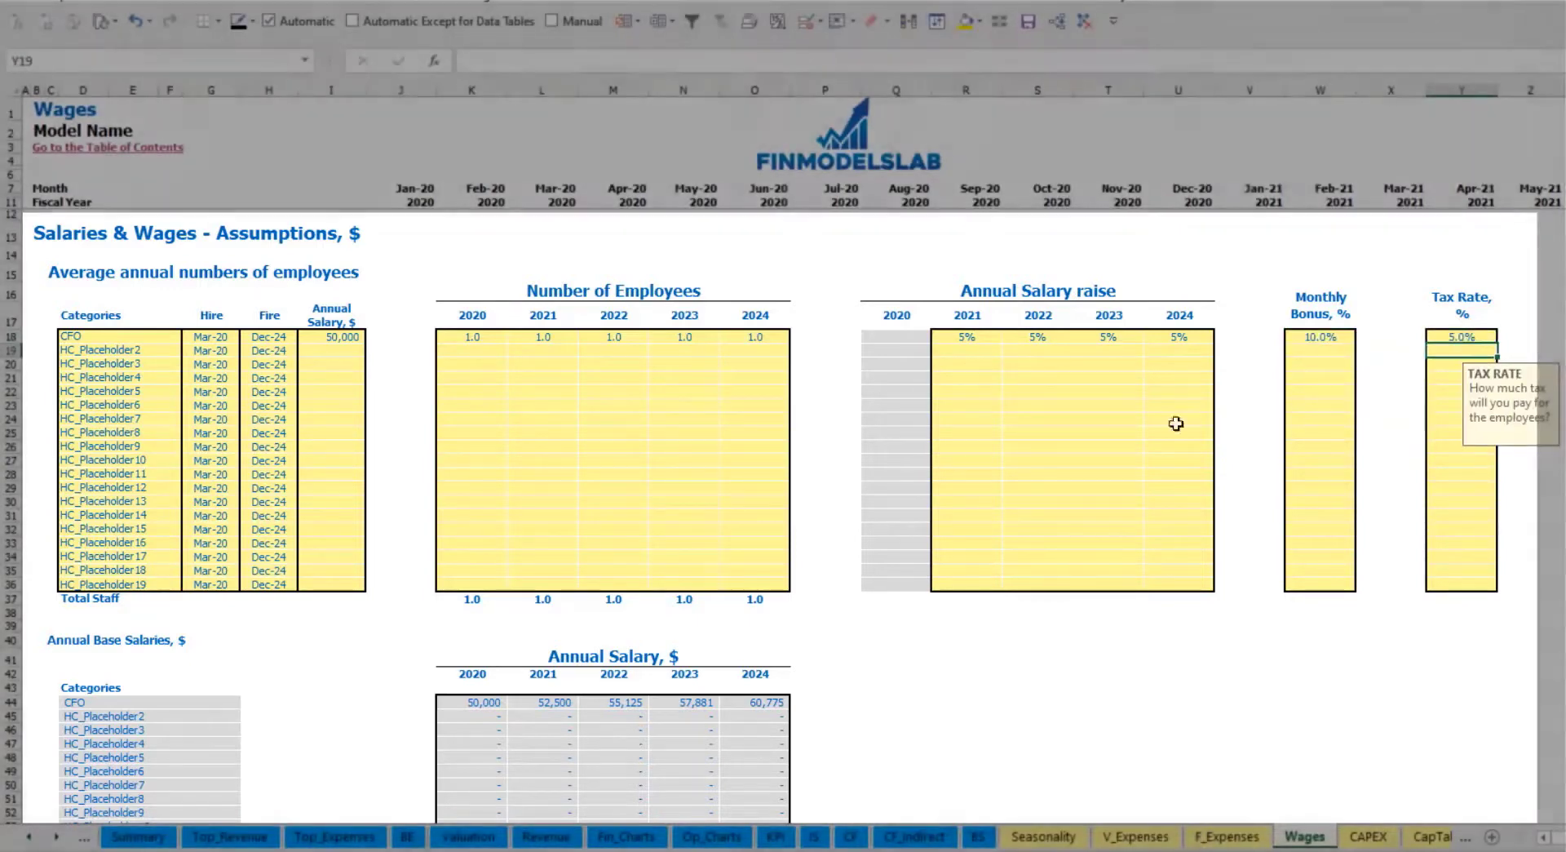
scroll(619, 510, down, 7)
scroll(619, 510, down, 4)
scroll(619, 510, down, 6)
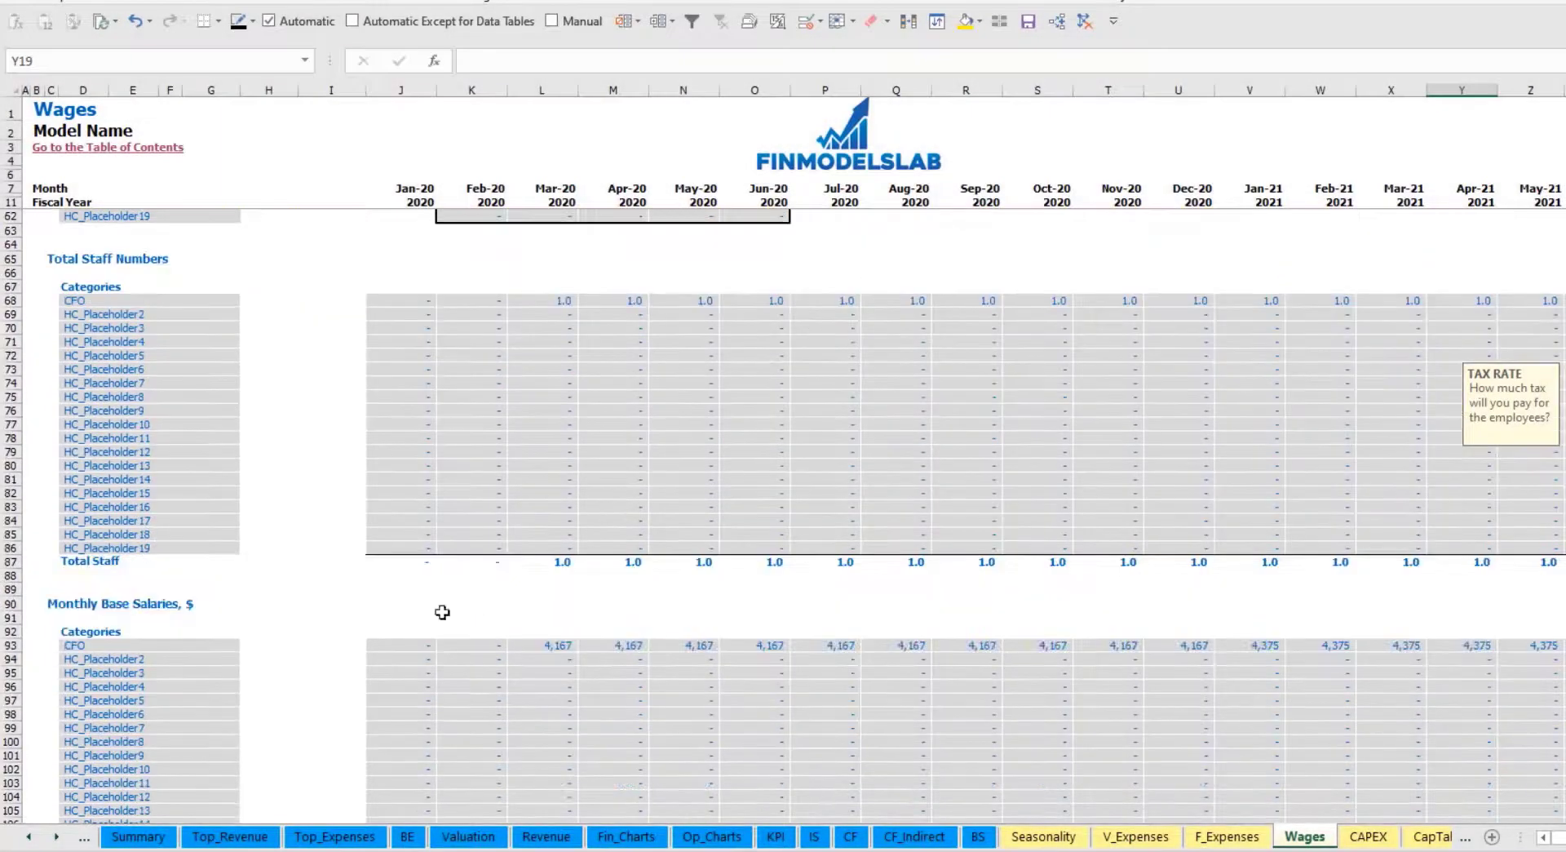
scroll(17, 654, down, 3)
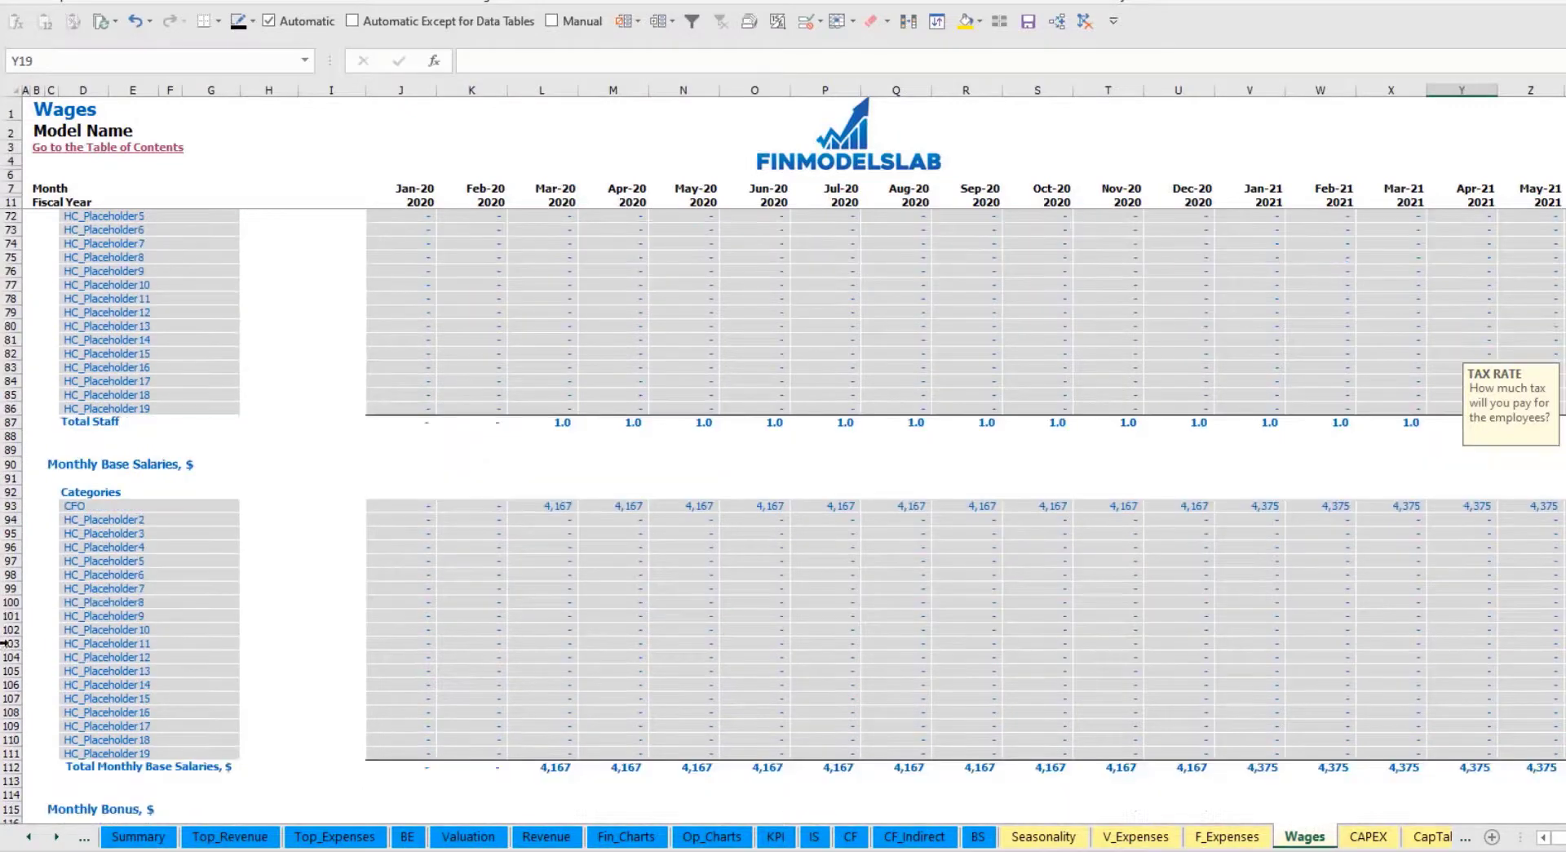
click(10, 510)
click(561, 505)
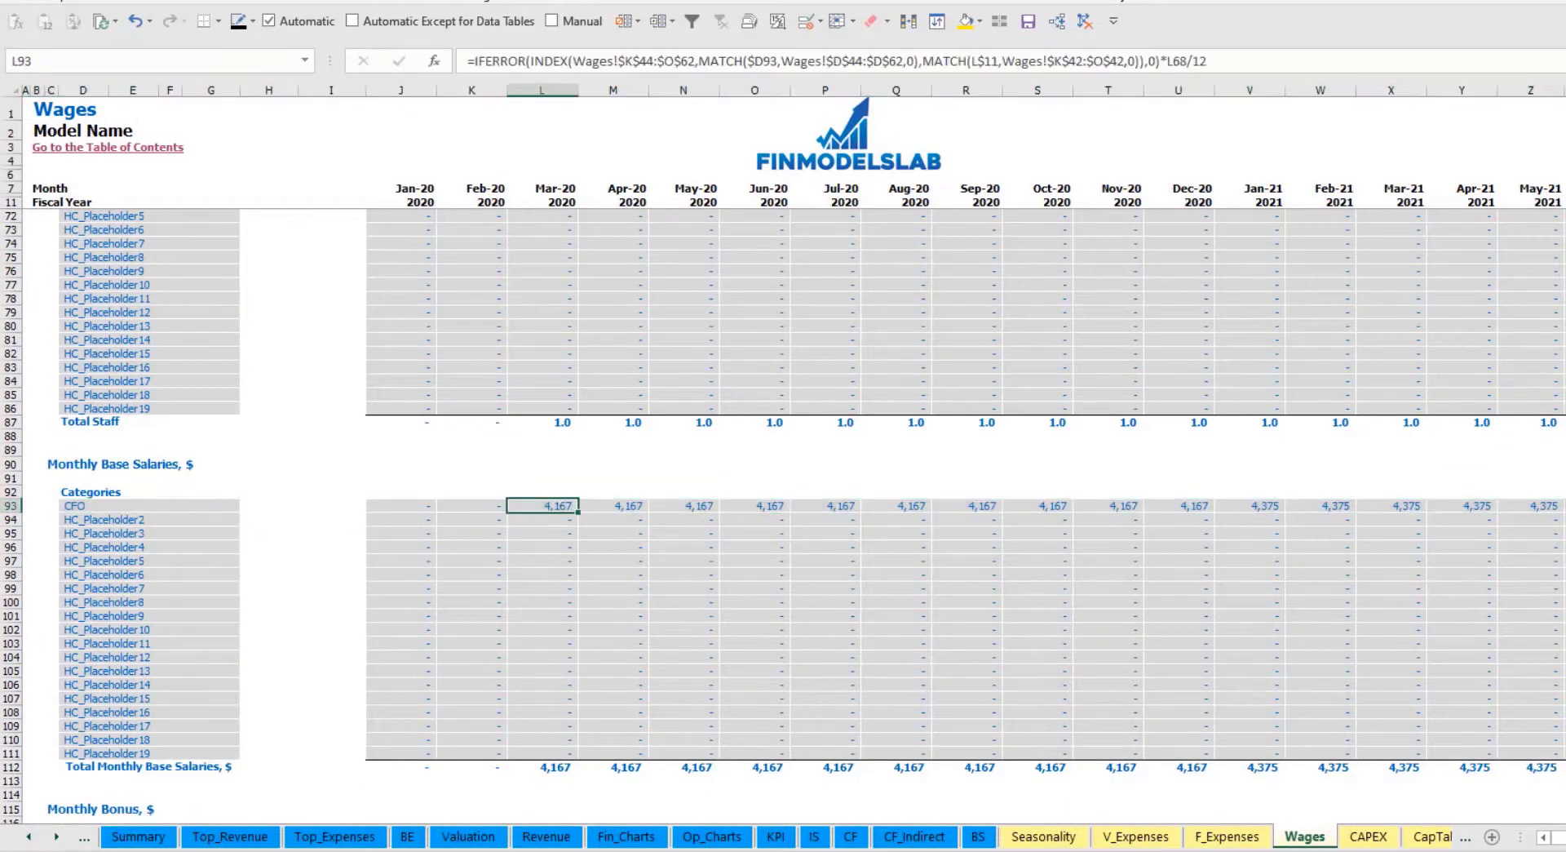
scroll(225, 611, down, 6)
click(11, 574)
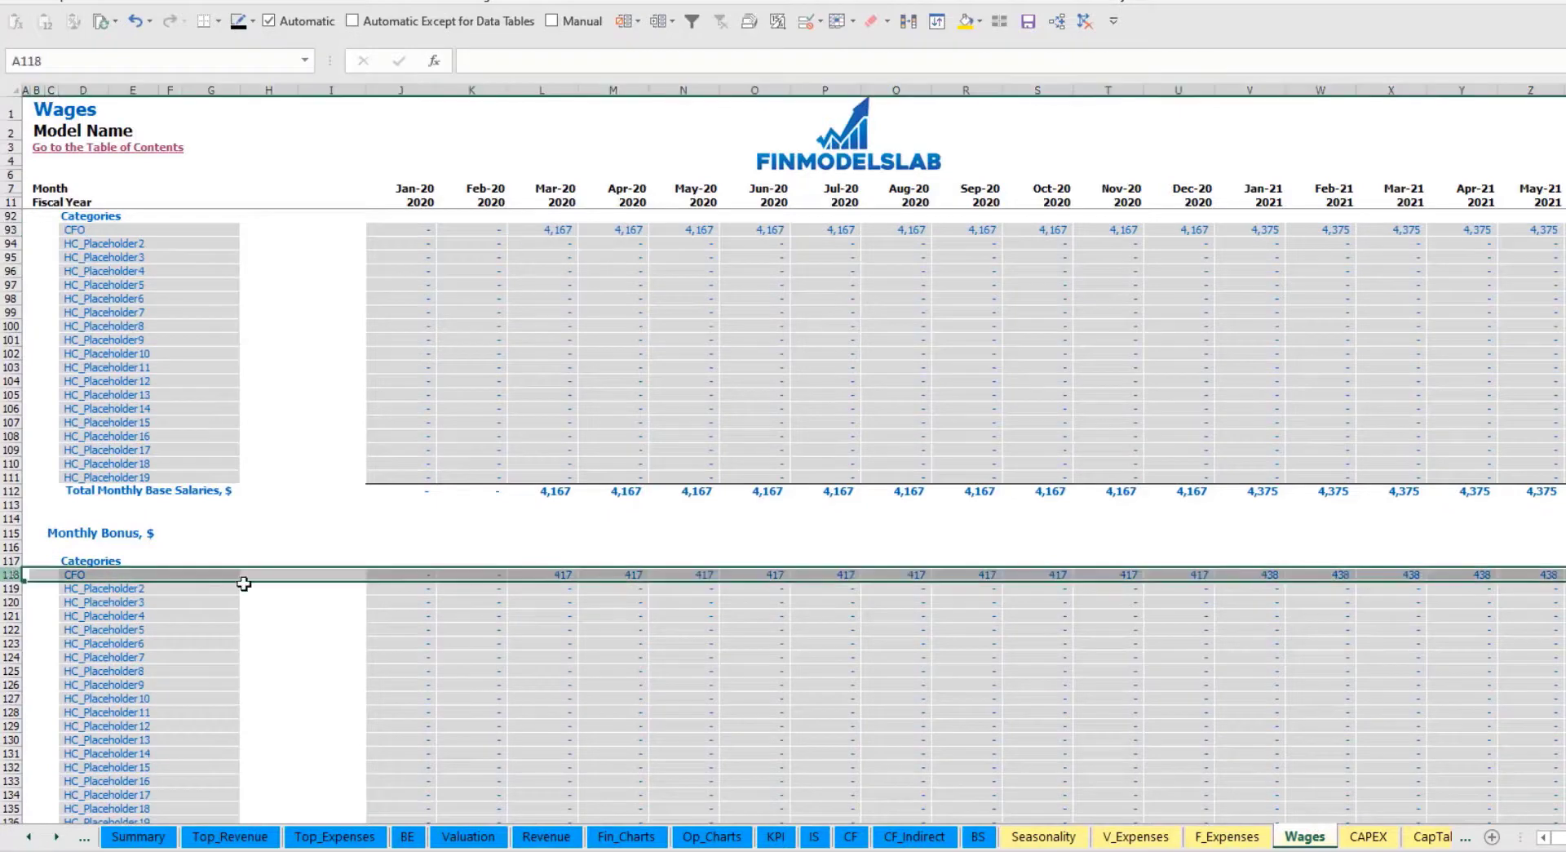
click(563, 574)
scroll(122, 604, down, 3)
scroll(115, 599, down, 3)
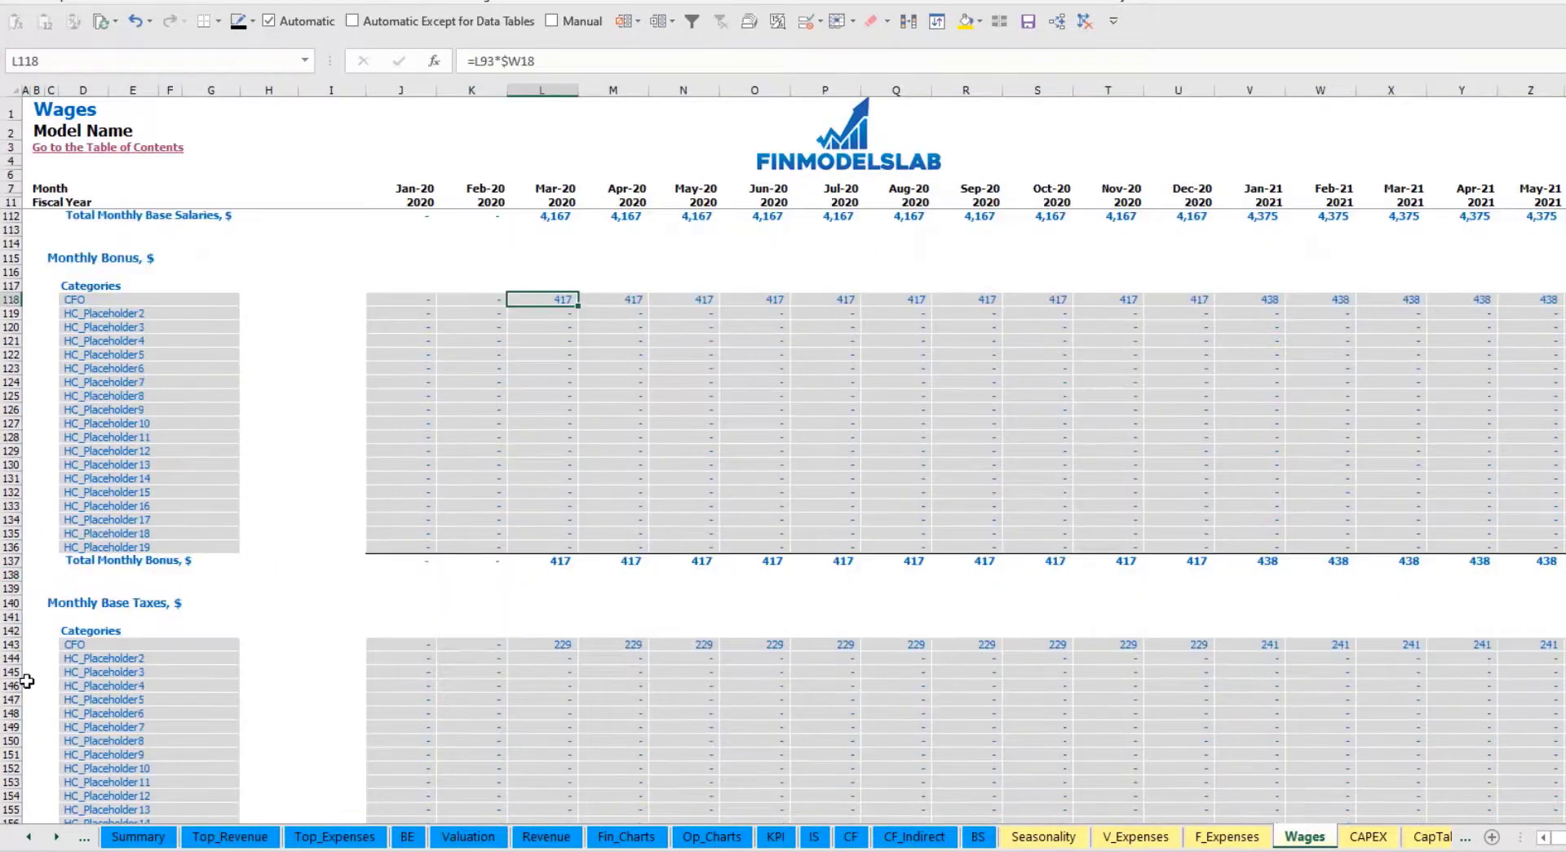
click(10, 645)
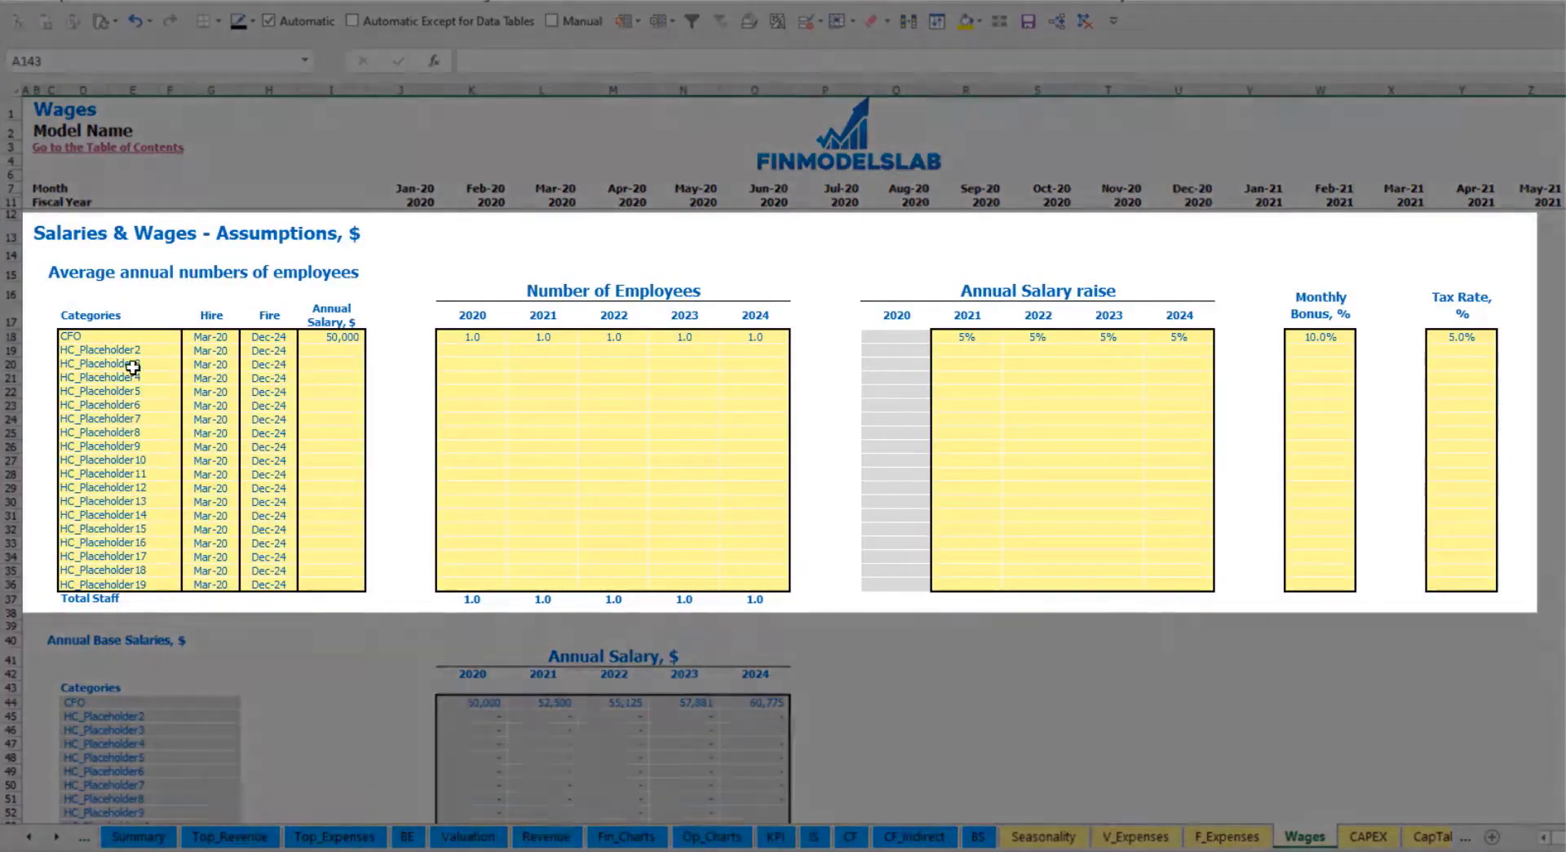
Name the second staff category Admin HC with a 30,000 annual salary
click(116, 349)
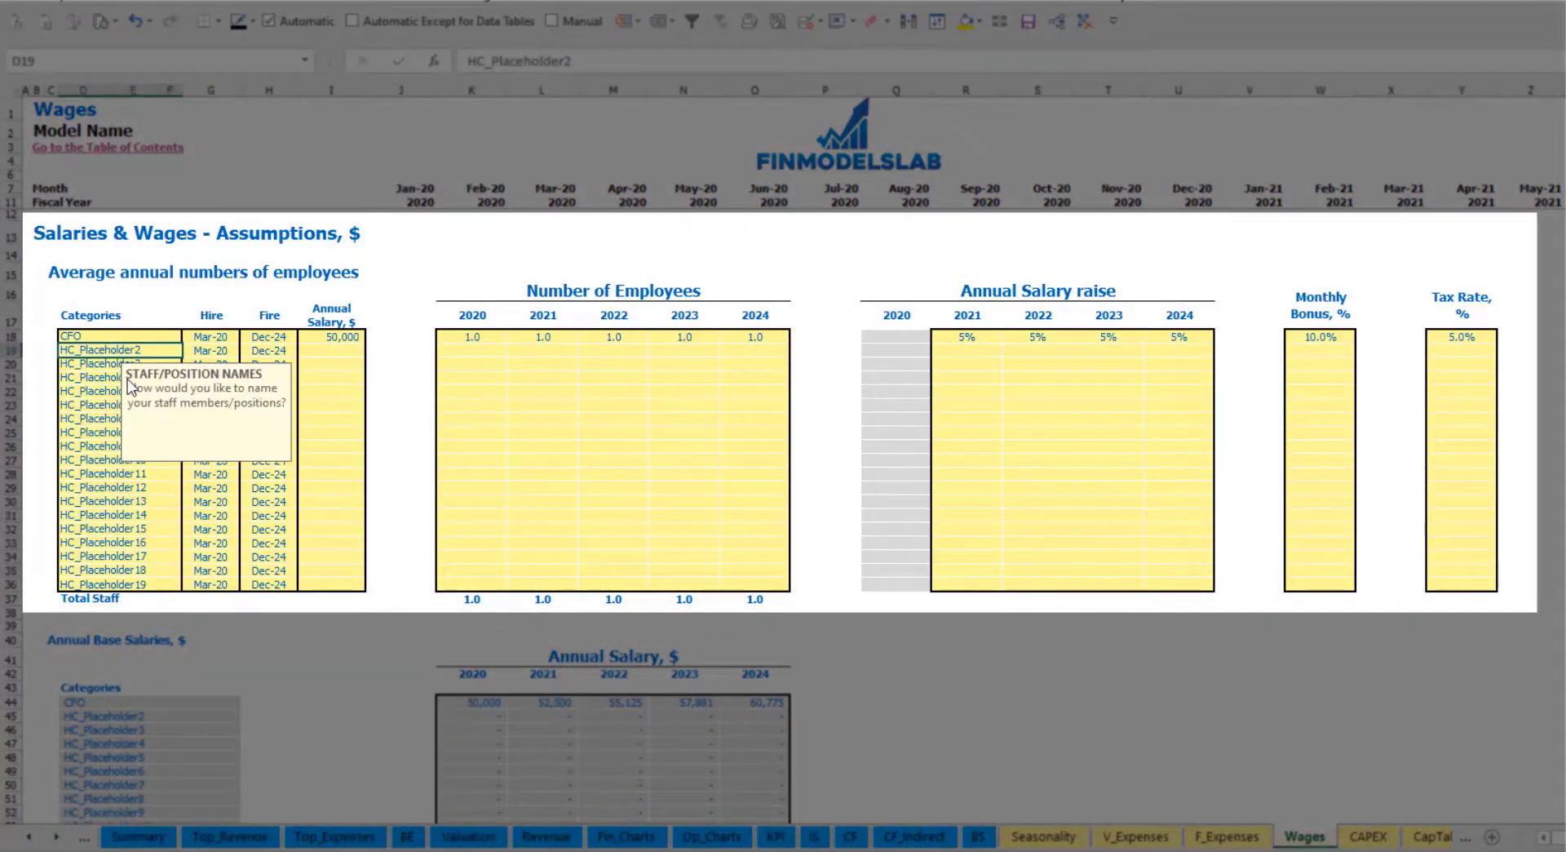
text(Admin HC)
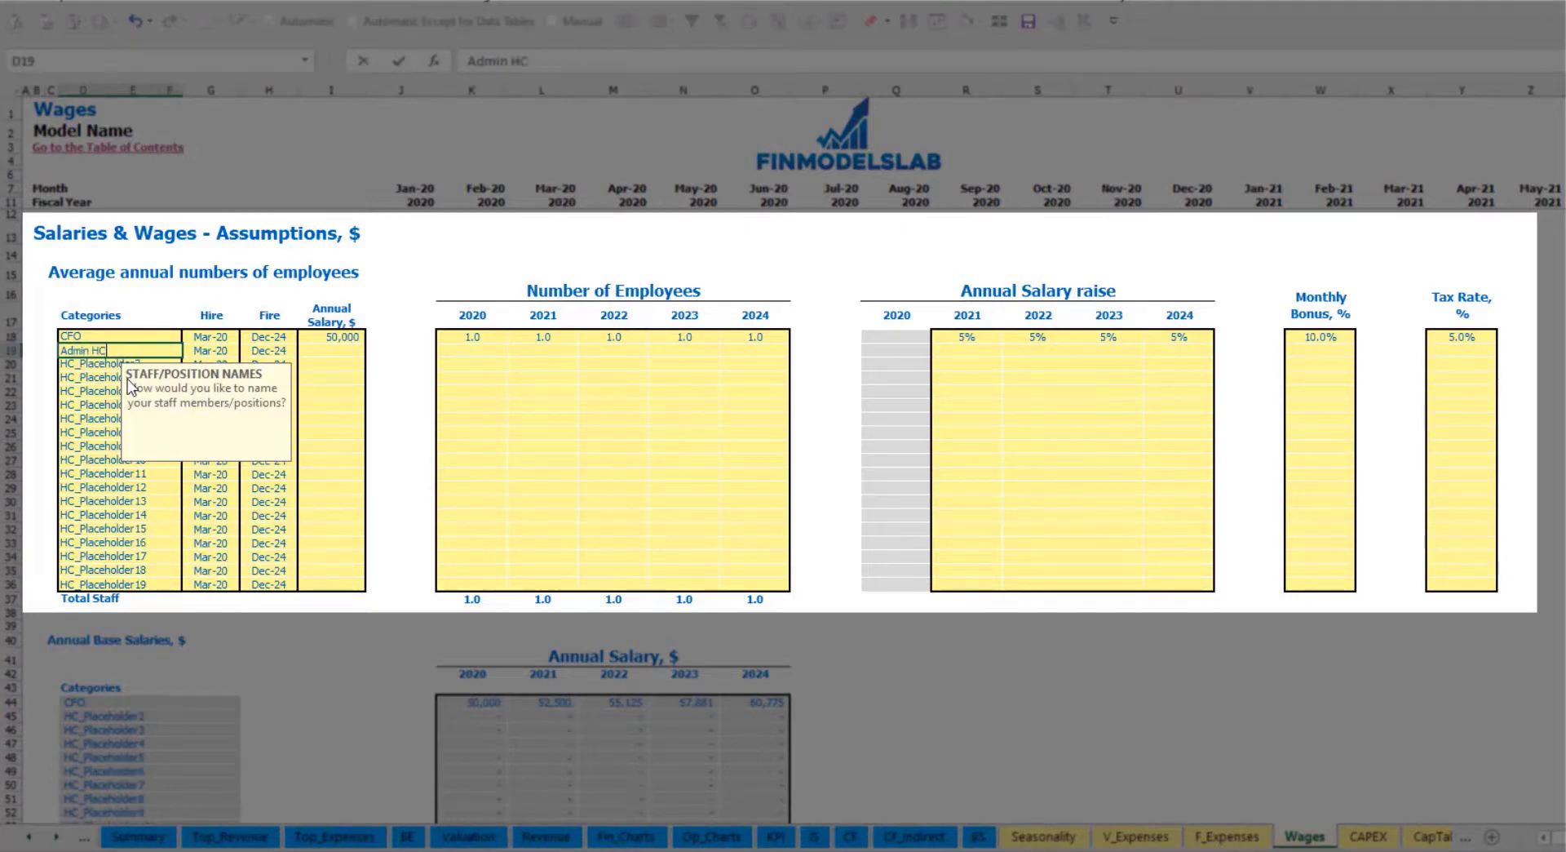
key(Return)
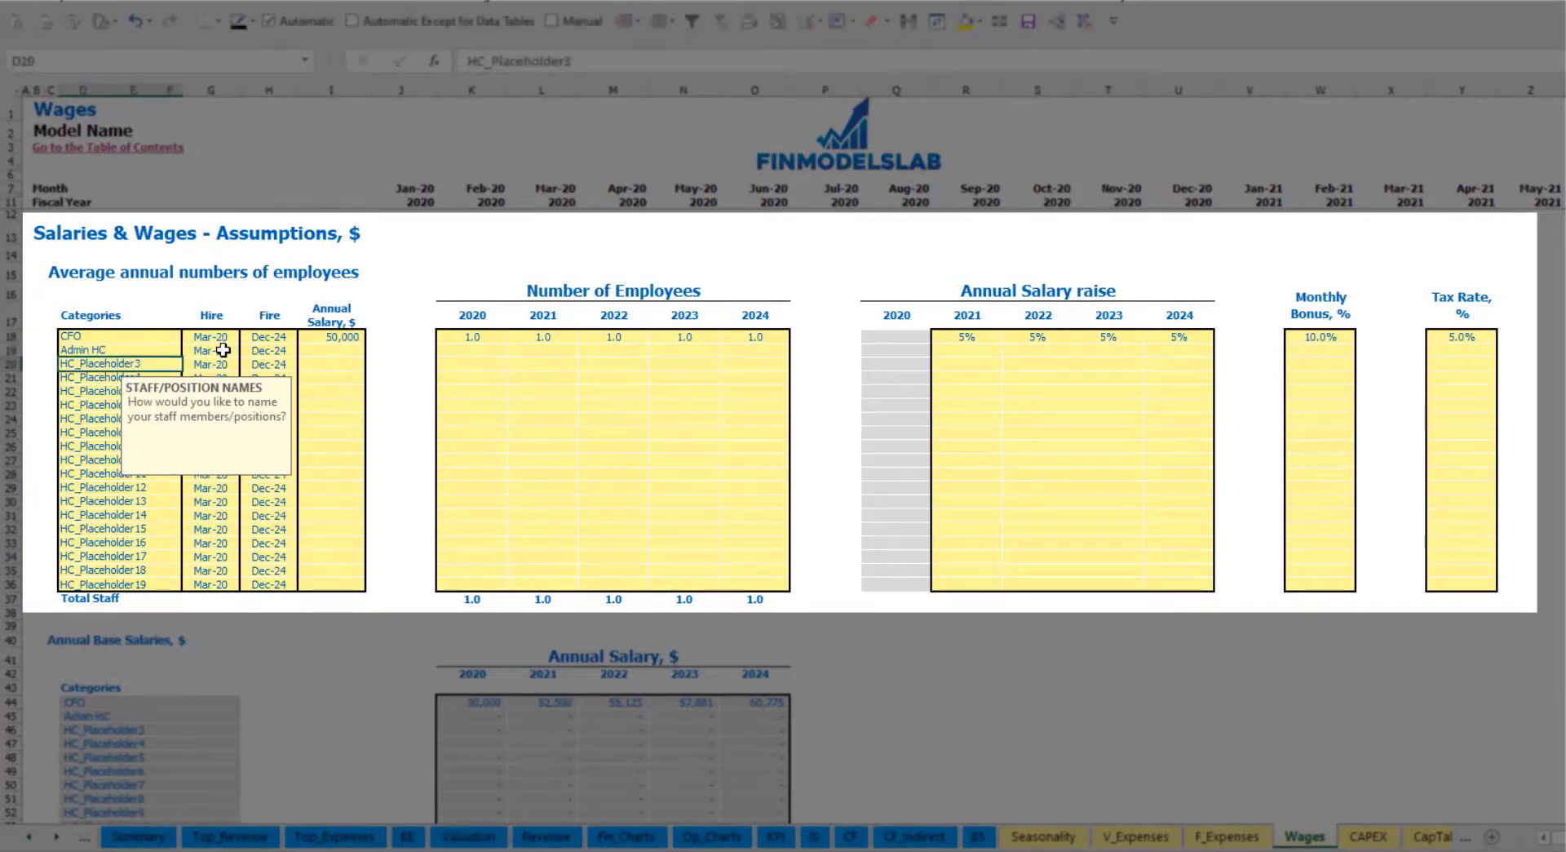
click(223, 350)
click(246, 350)
key(Escape)
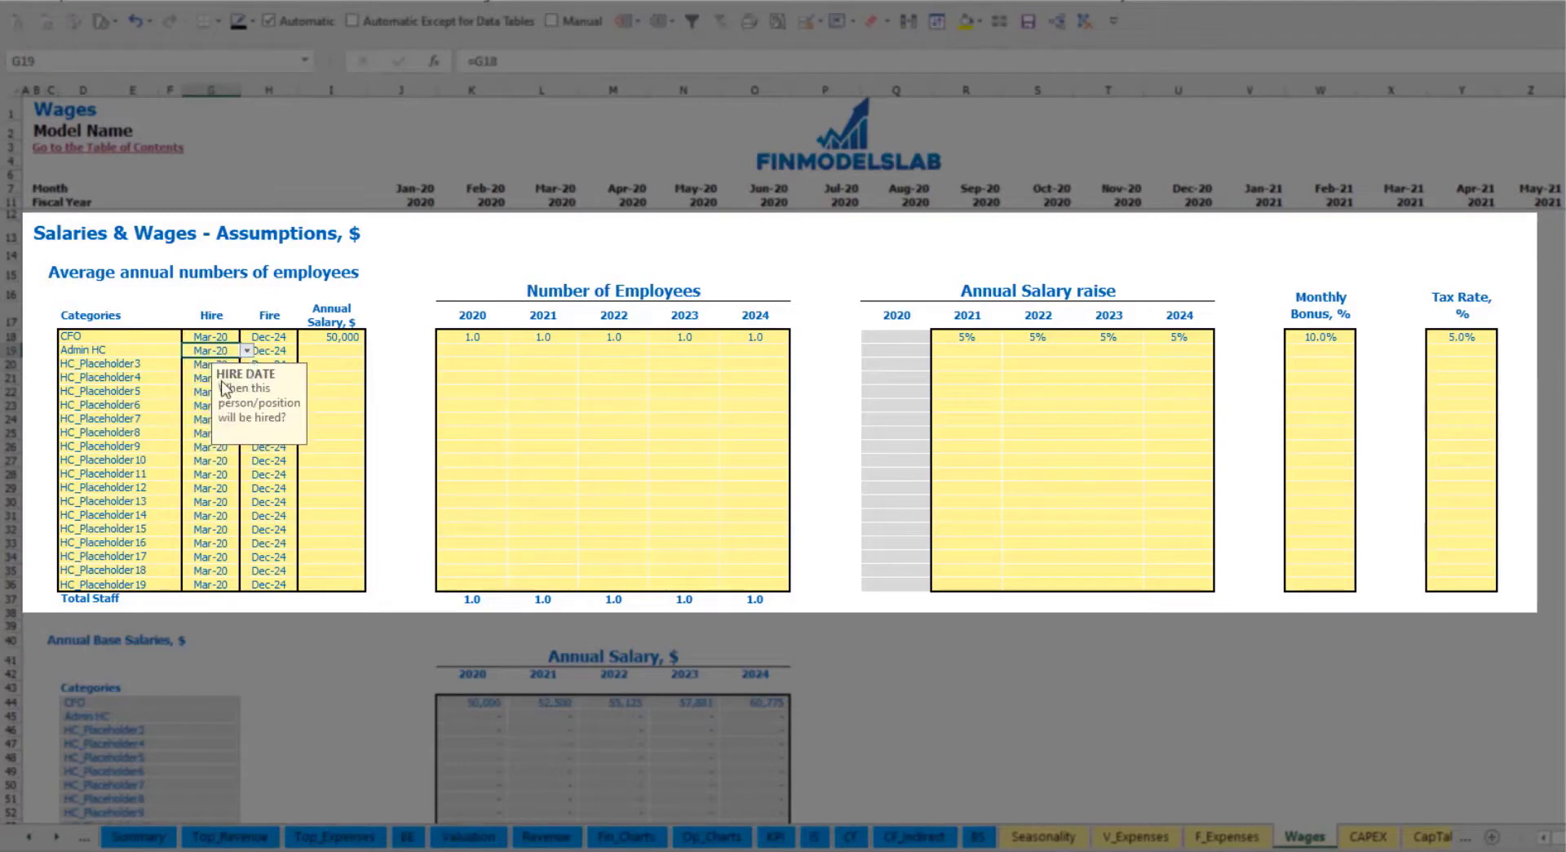
click(283, 352)
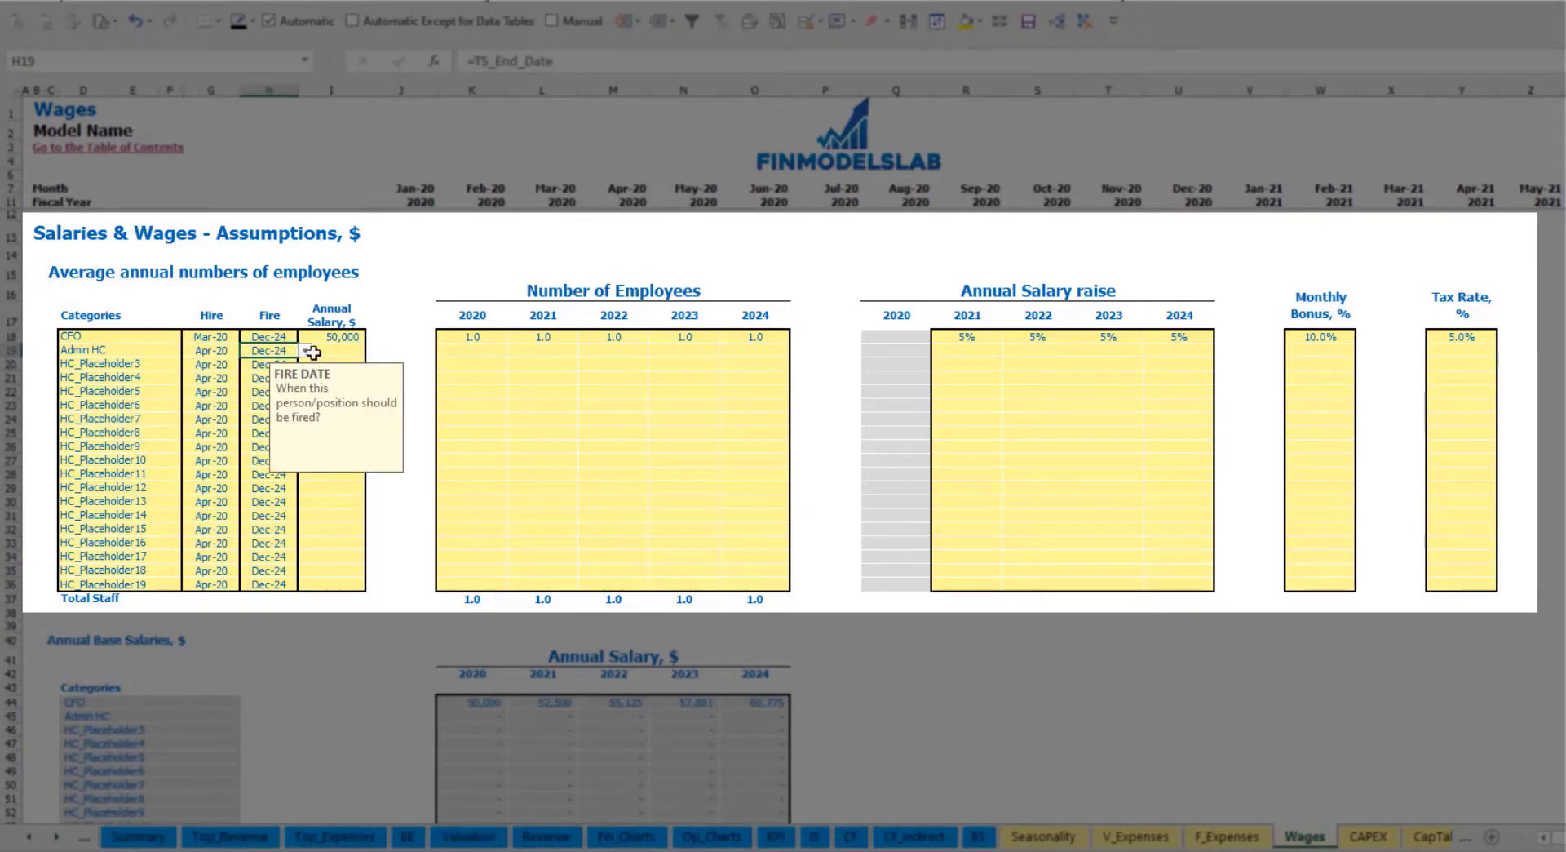
click(327, 349)
text(300)
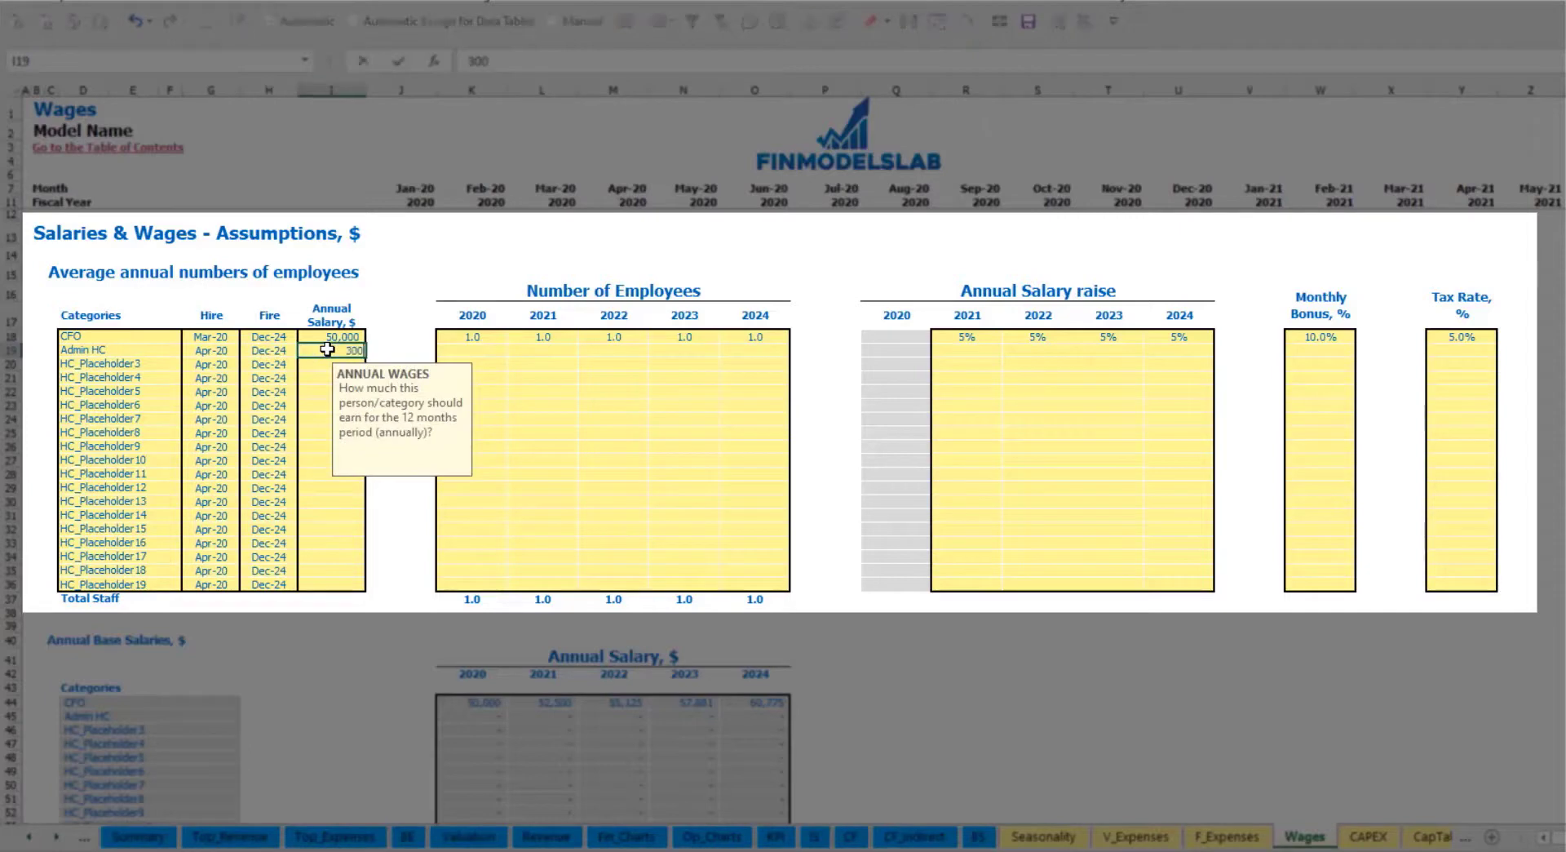
Enter Admin HC headcounts of 2, 4, 6, 8 and 10 for 2020–2024
click(486, 349)
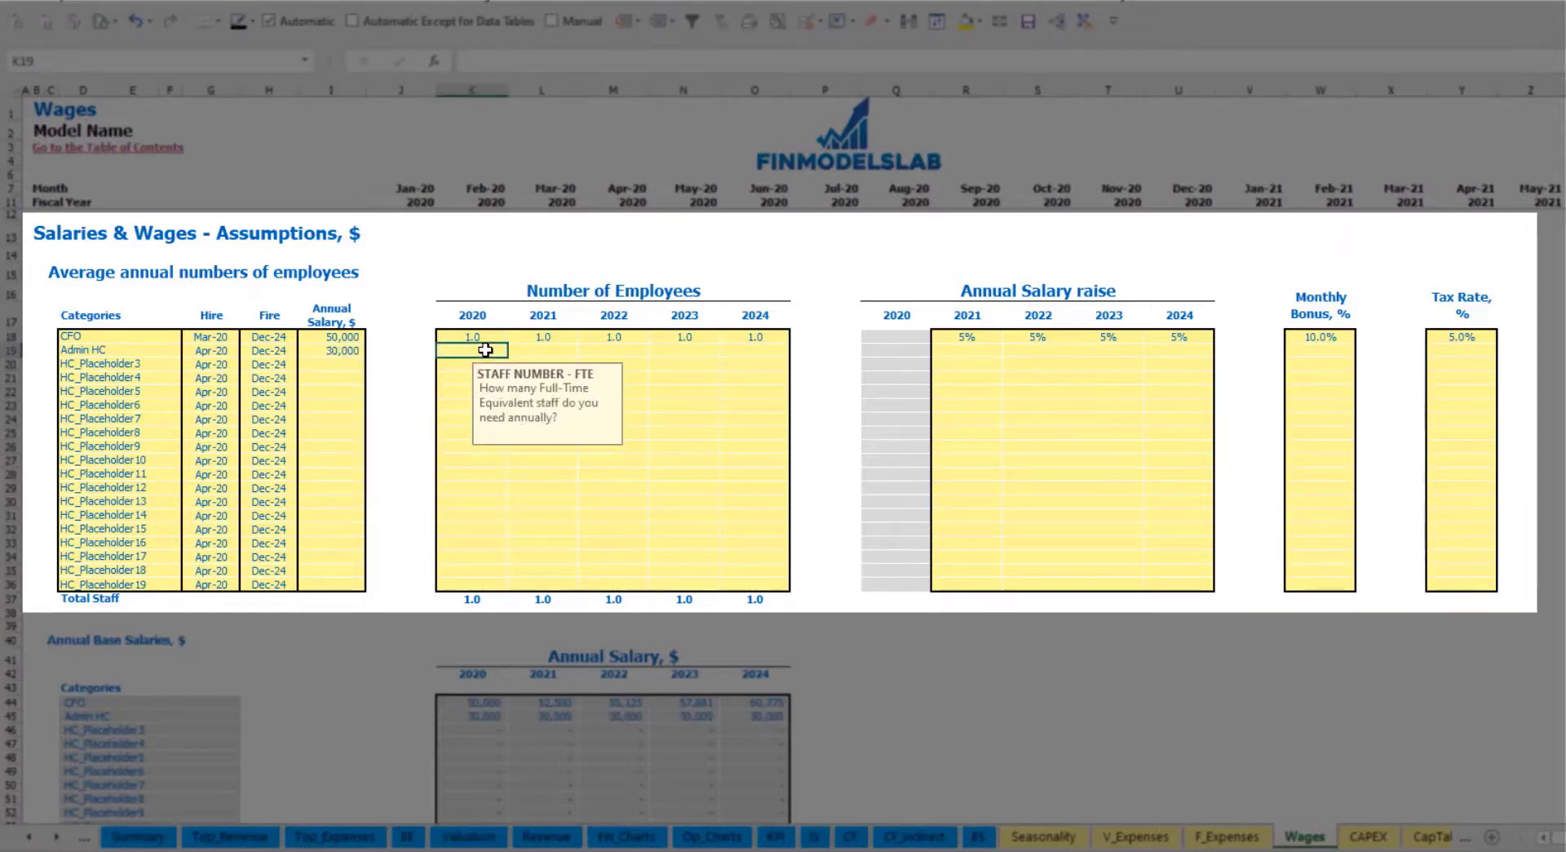
text(2)
key(Tab)
text(4)
key(Tab)
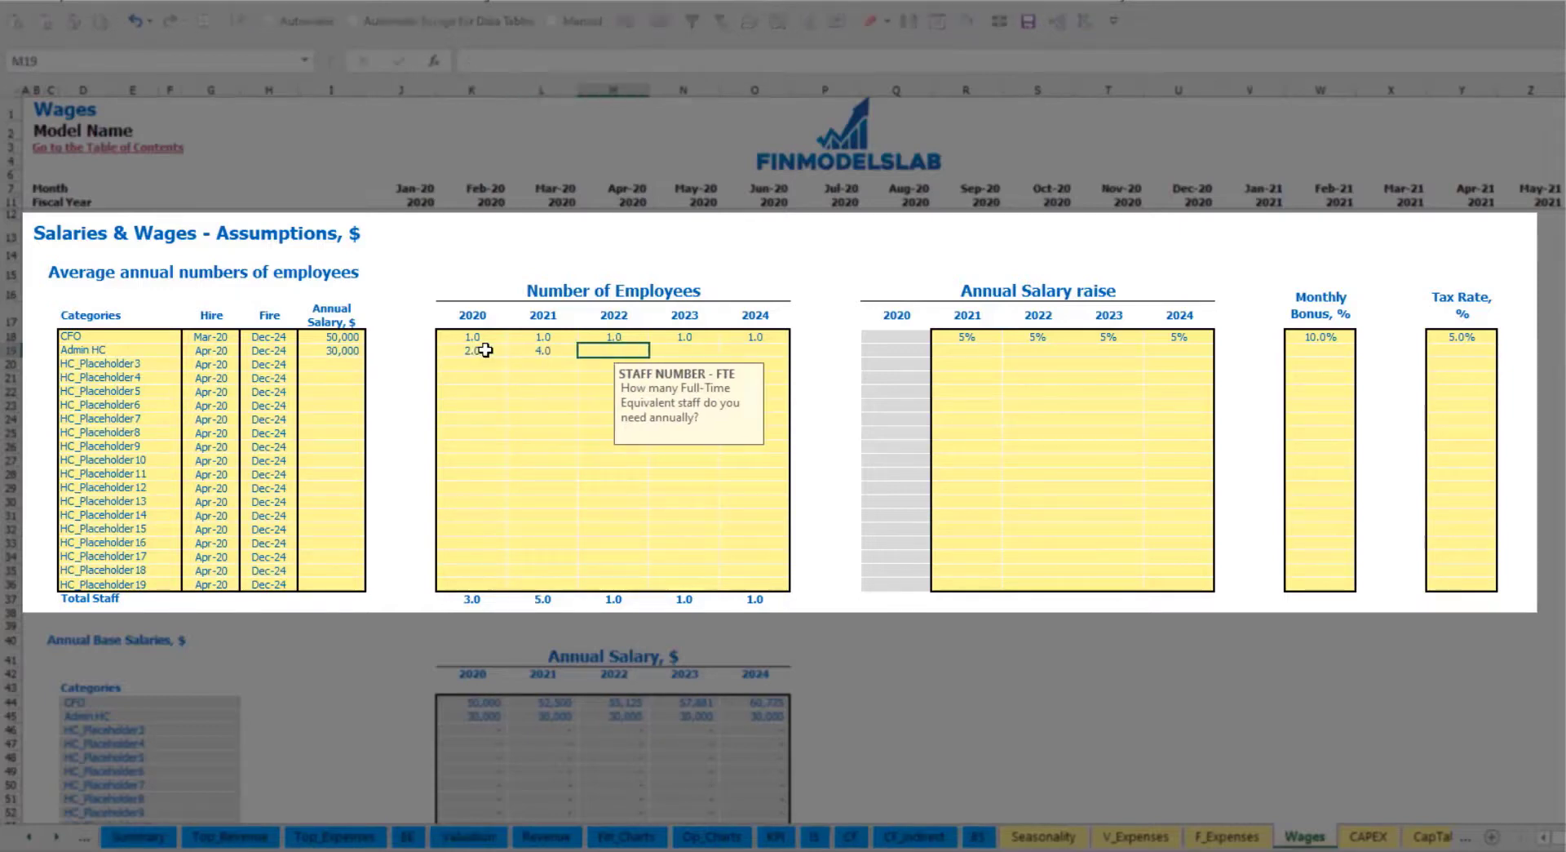
text(6)
key(Tab)
text(8)
key(Tab)
text(10)
key(Tab)
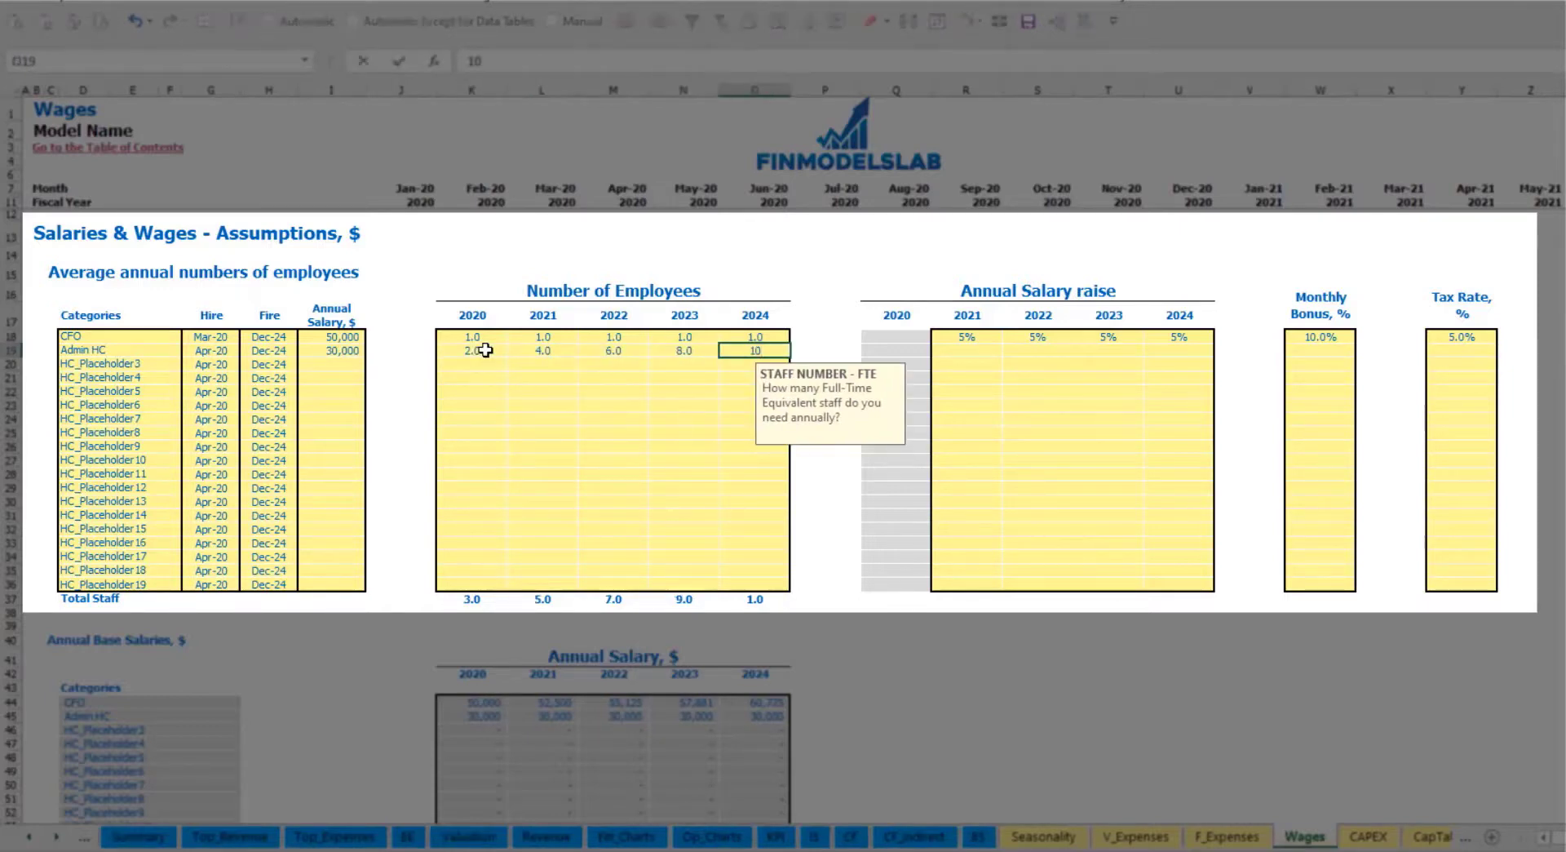
Give Admin HC a 3% yearly salary raise for 2021 through 2024
click(962, 349)
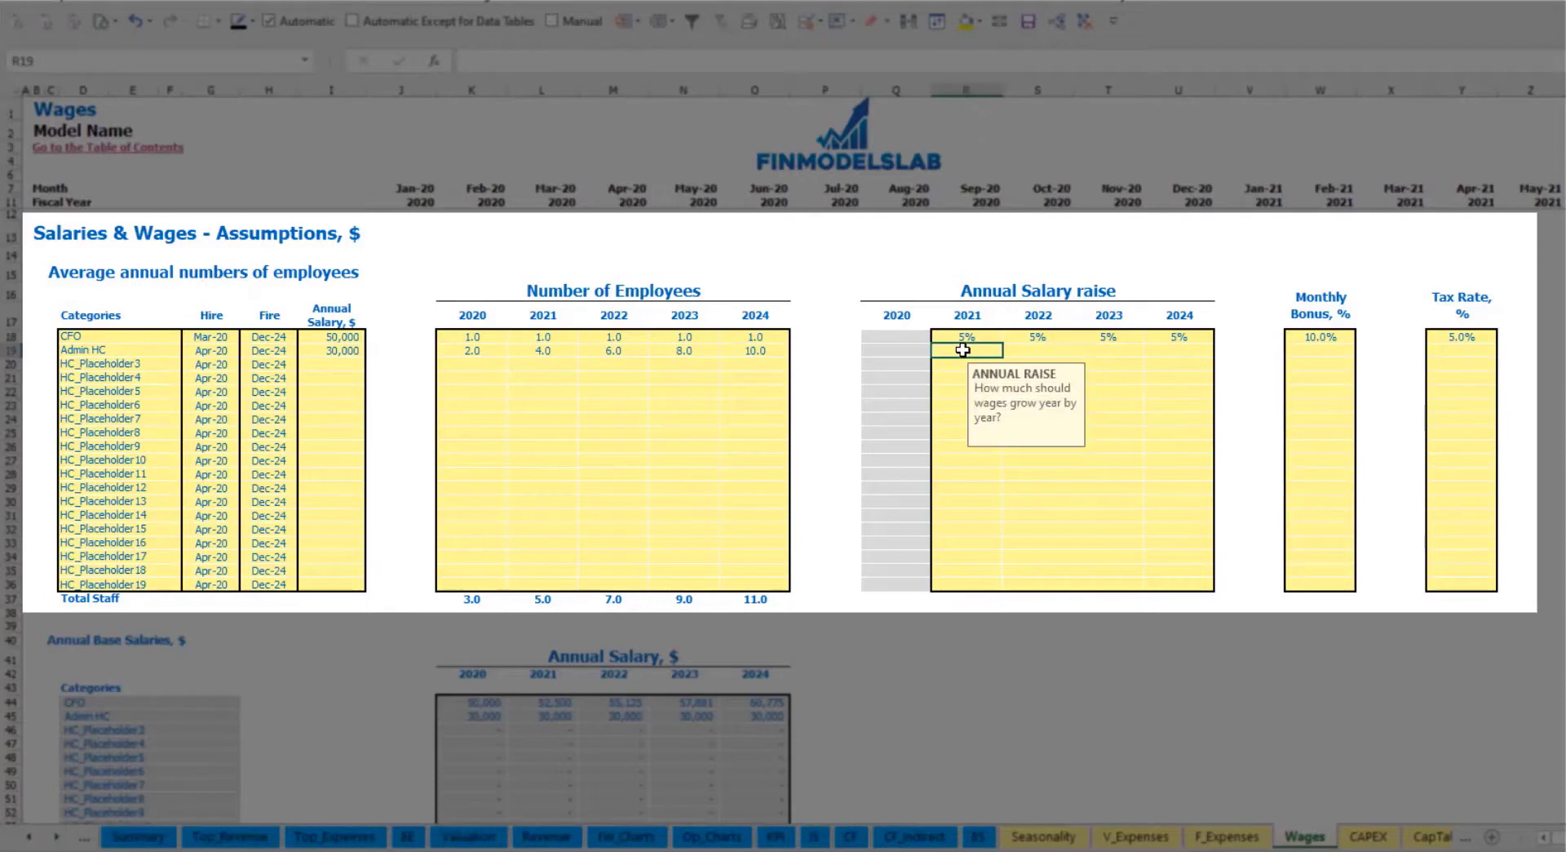
text(5%)
key(ctrl+Return)
key(ctrl+c)
key(Right)
key(shift+Right)
key(shift+Right)
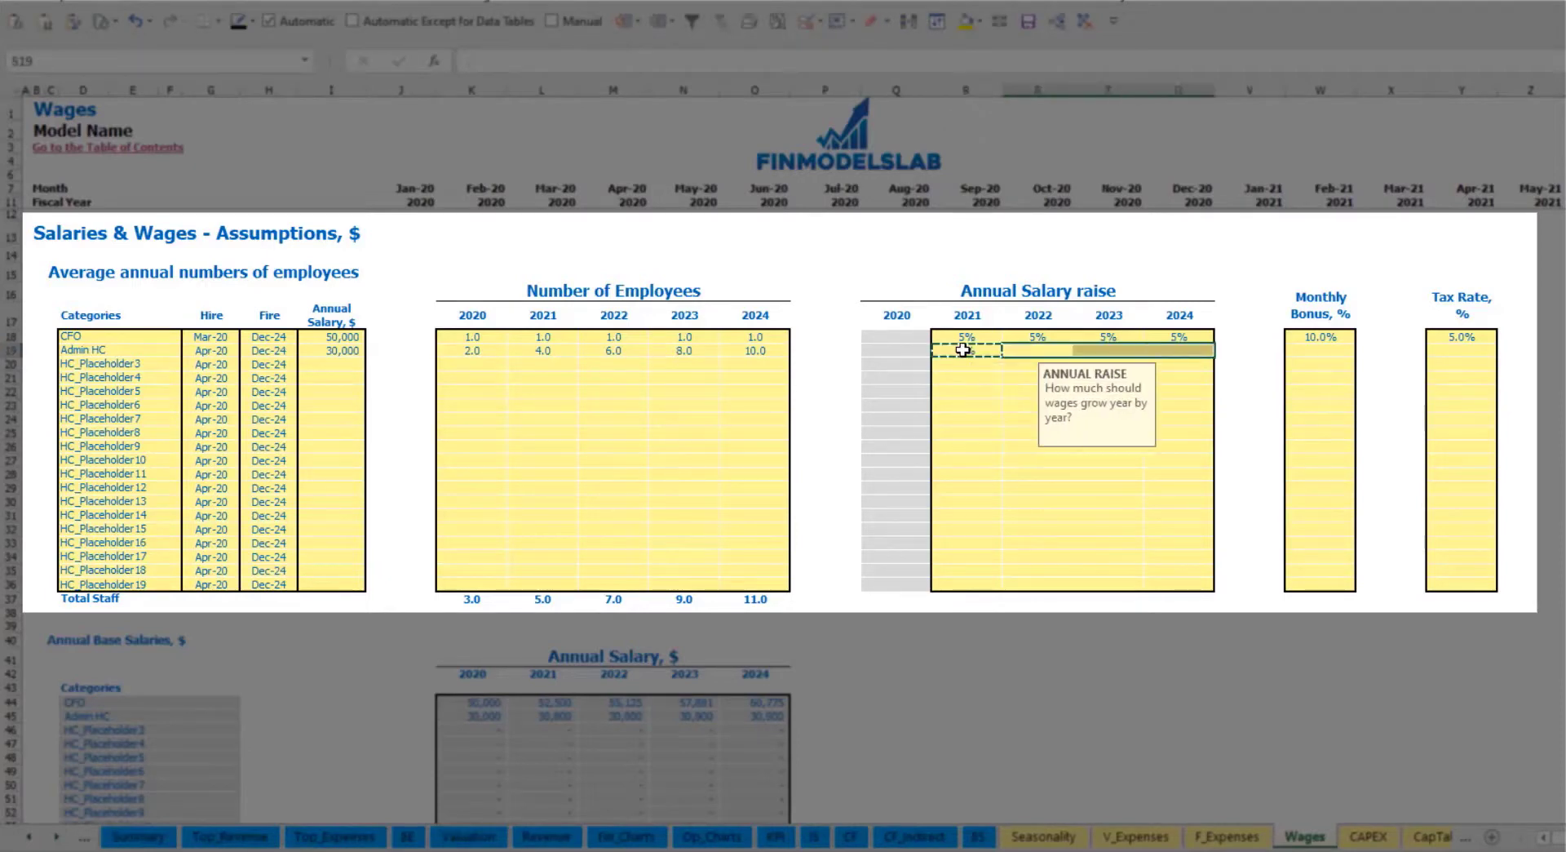
key(ctrl+v)
Set Admin HC's monthly bonus and tax rate to 5% each
click(1342, 357)
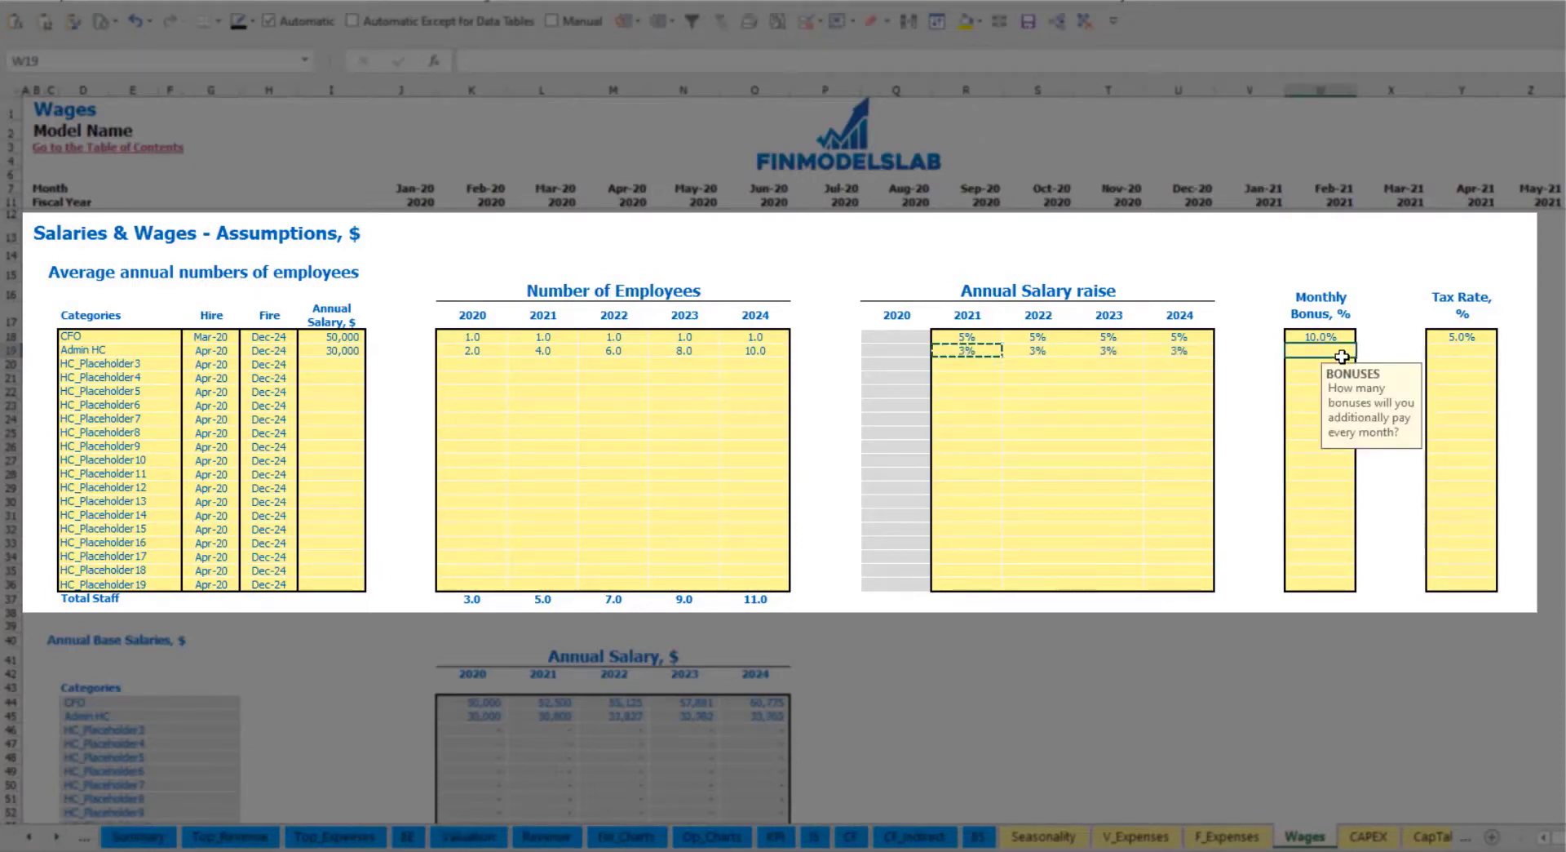
text(5%)
key(Right)
key(Right)
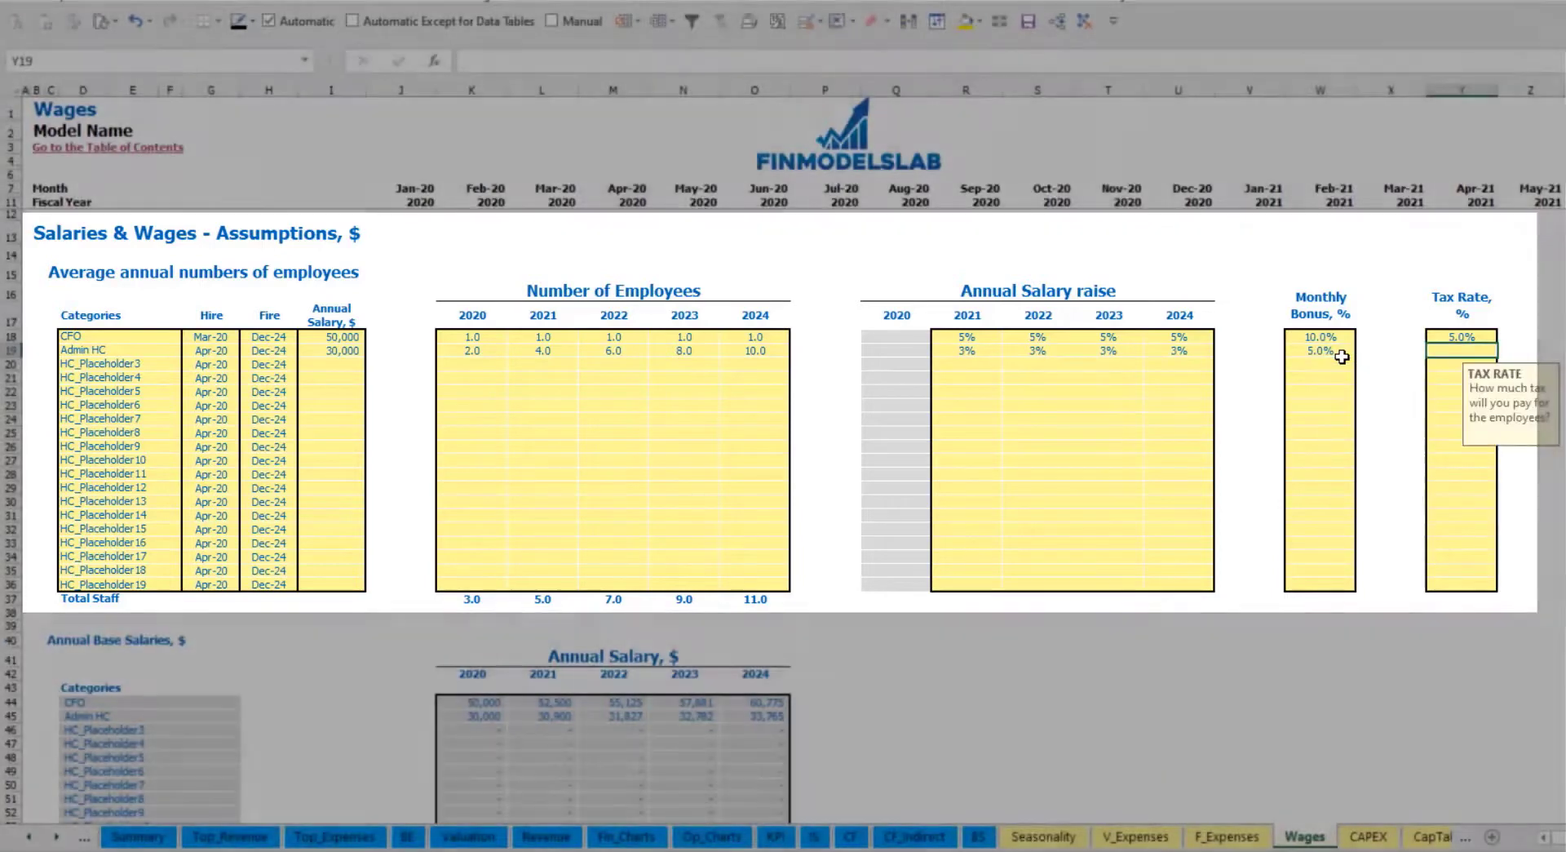
text(5%)
key(Return)
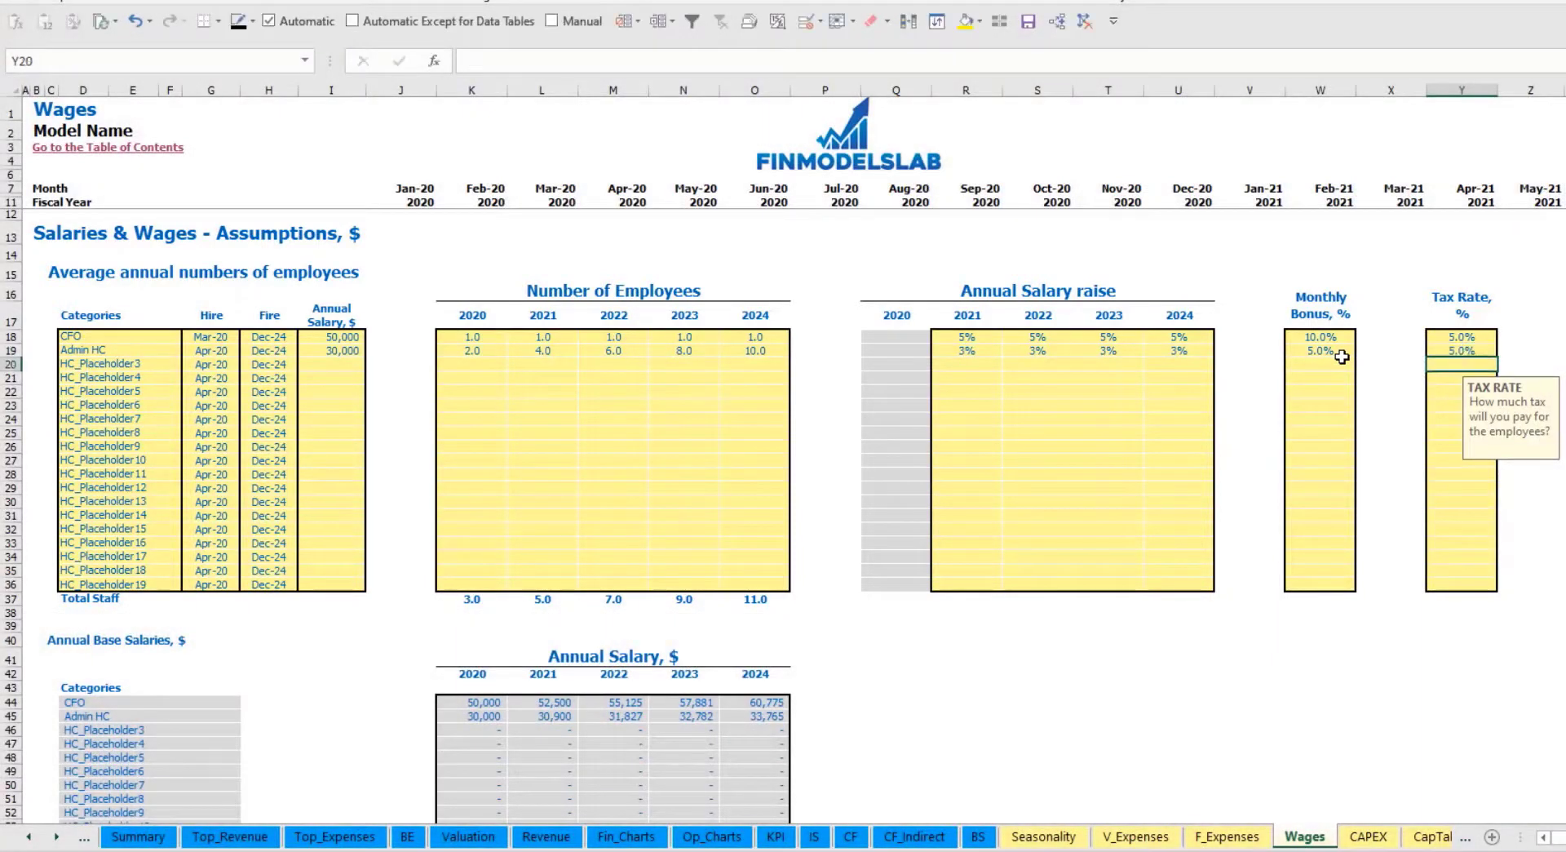
scroll(607, 507, down, 7)
scroll(595, 517, down, 6)
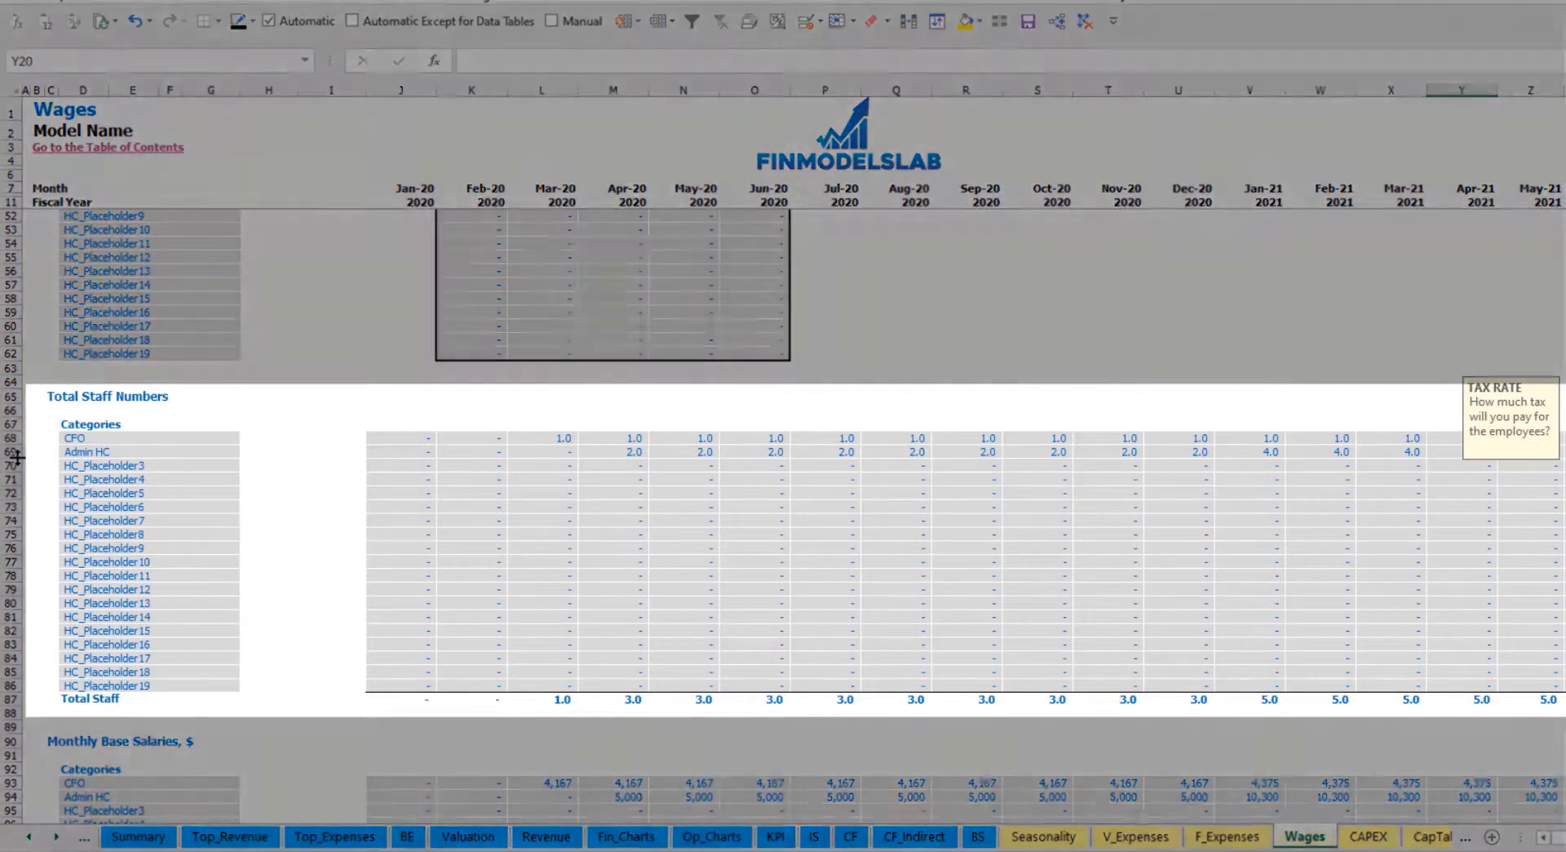
click(18, 453)
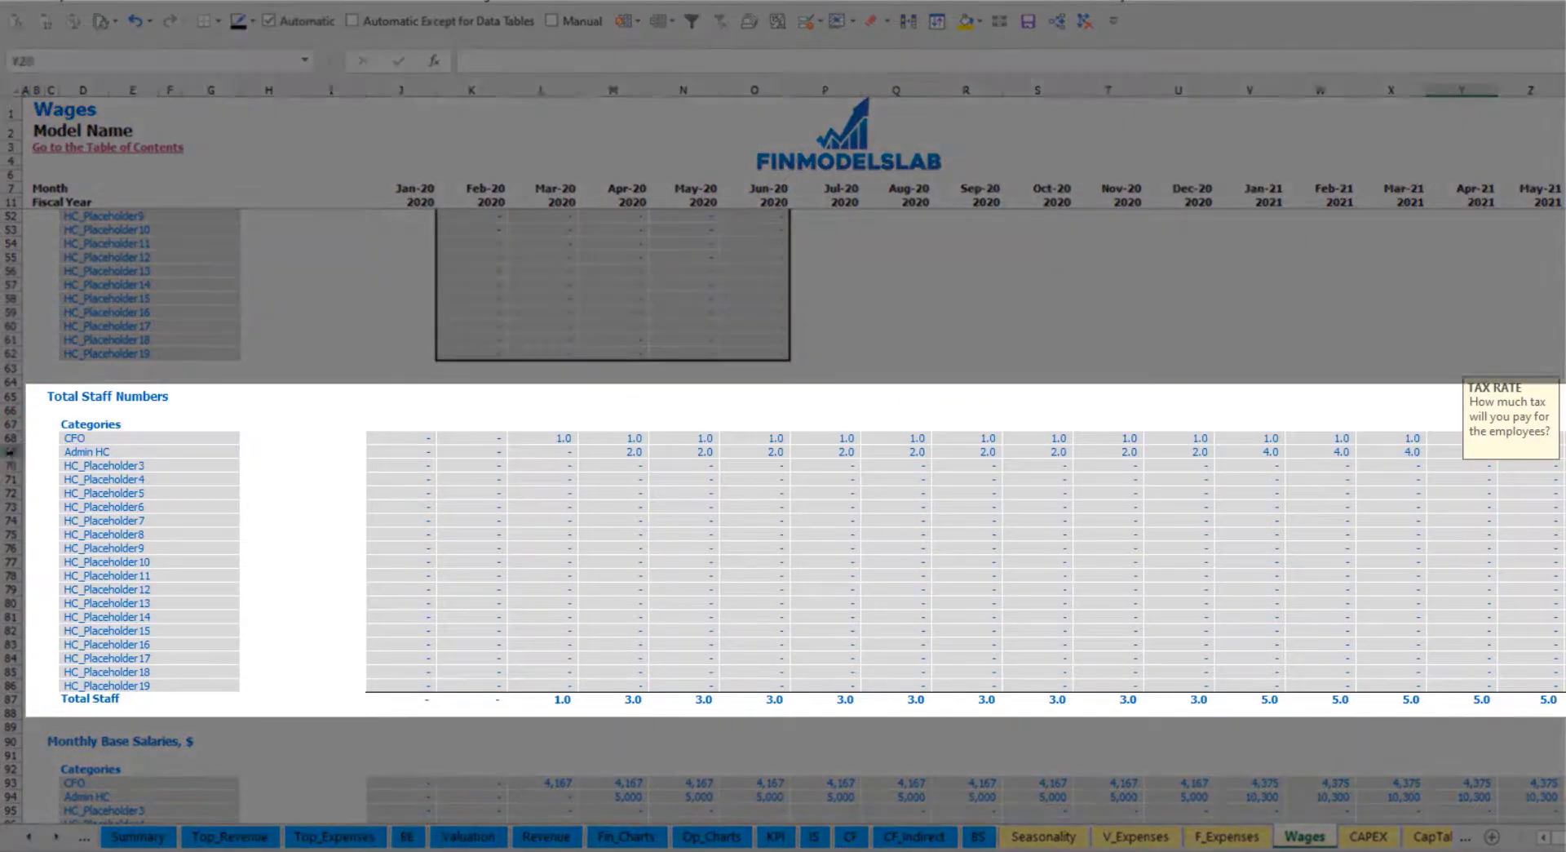
click(629, 453)
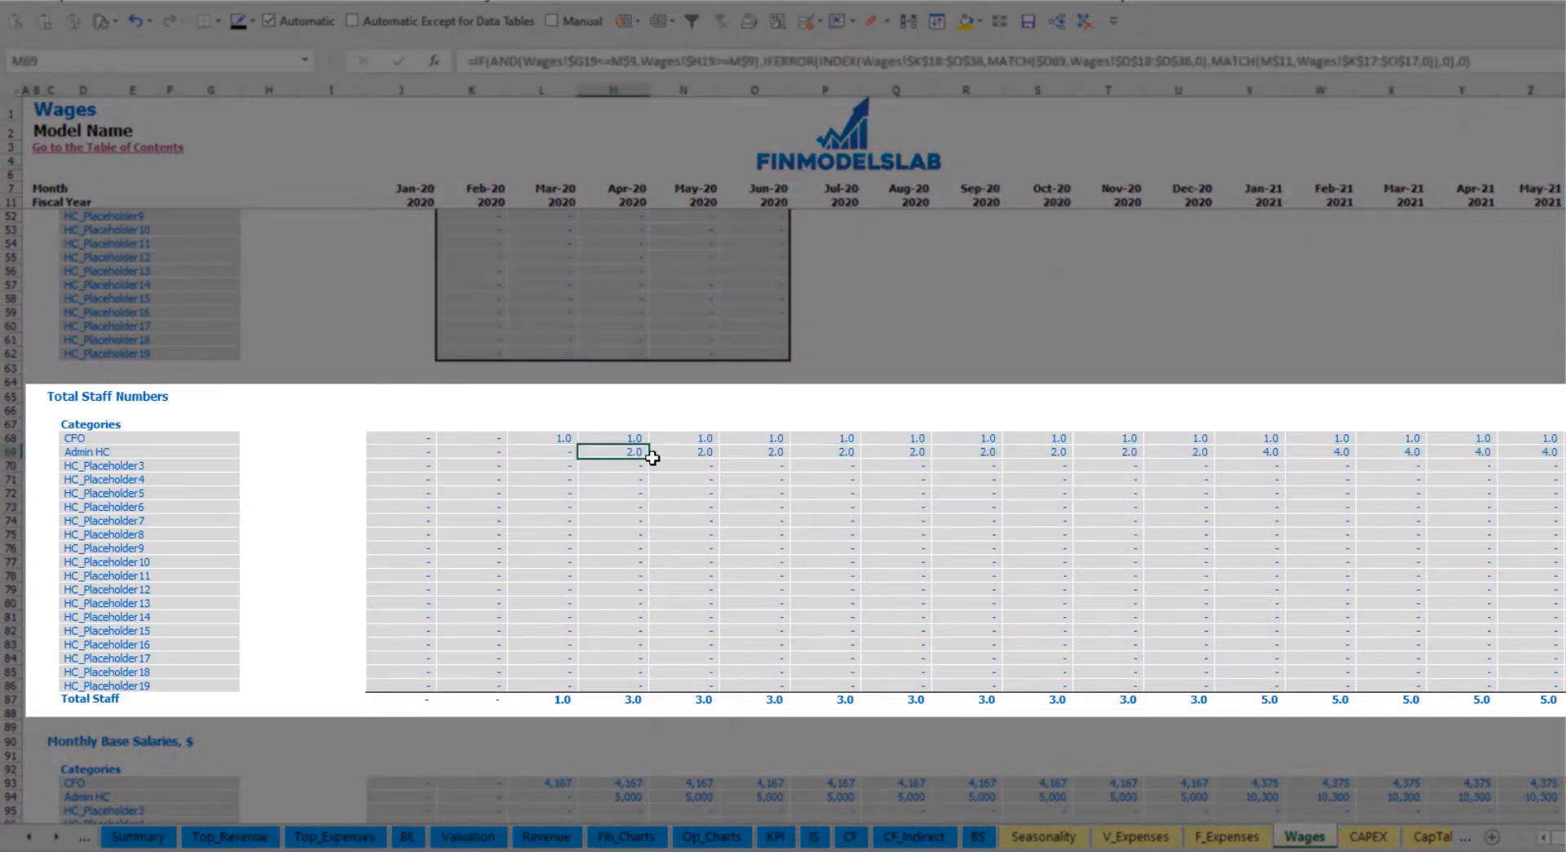
drag(635, 451, 1198, 451)
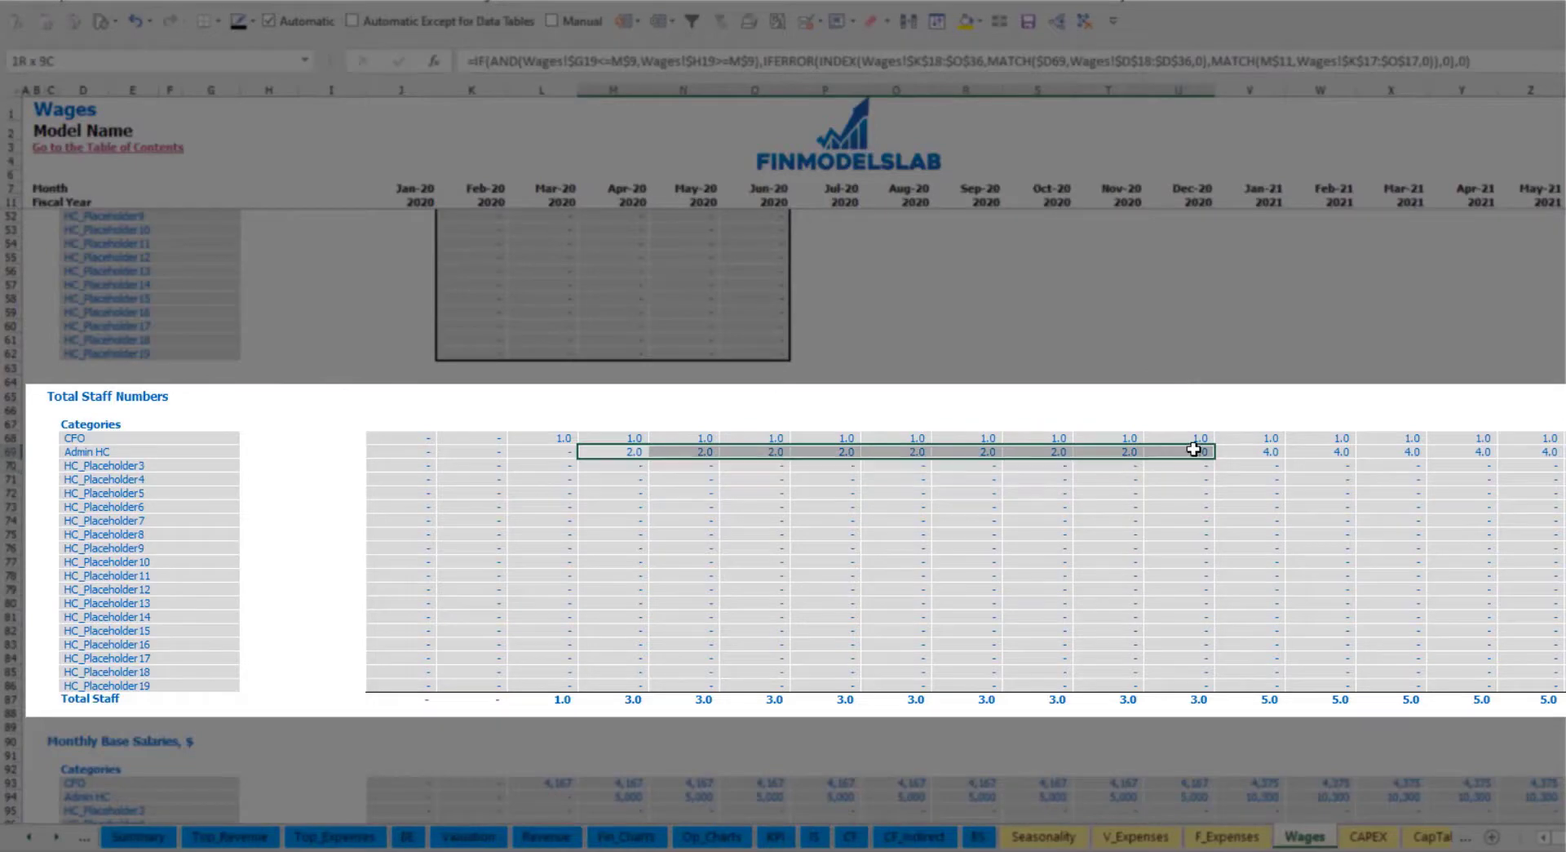
click(1274, 451)
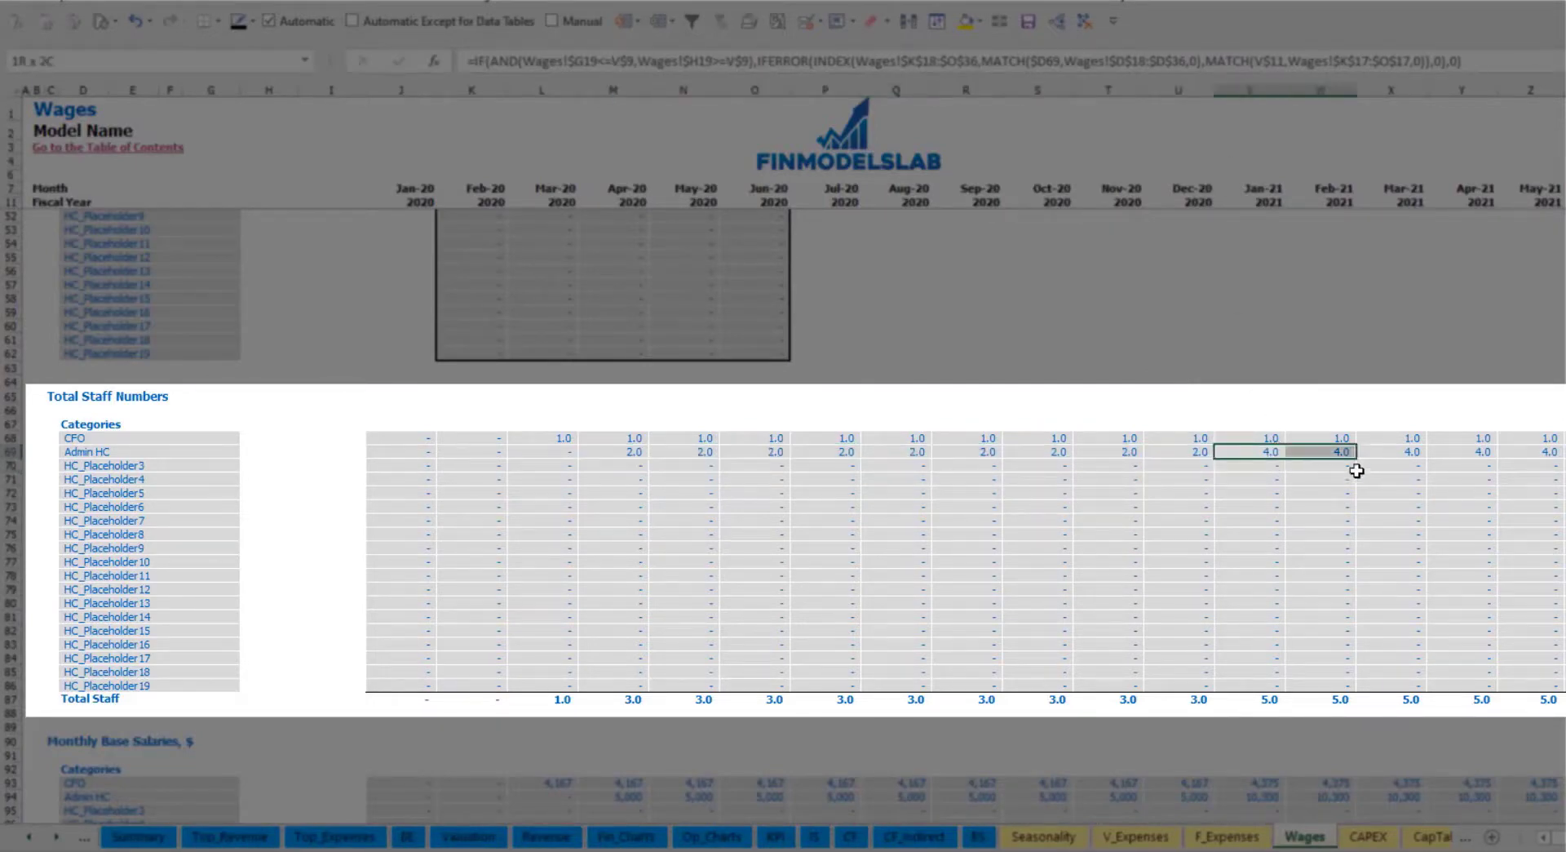
drag(1274, 451, 1554, 451)
scroll(783, 457, right, 1)
scroll(783, 457, right, 3)
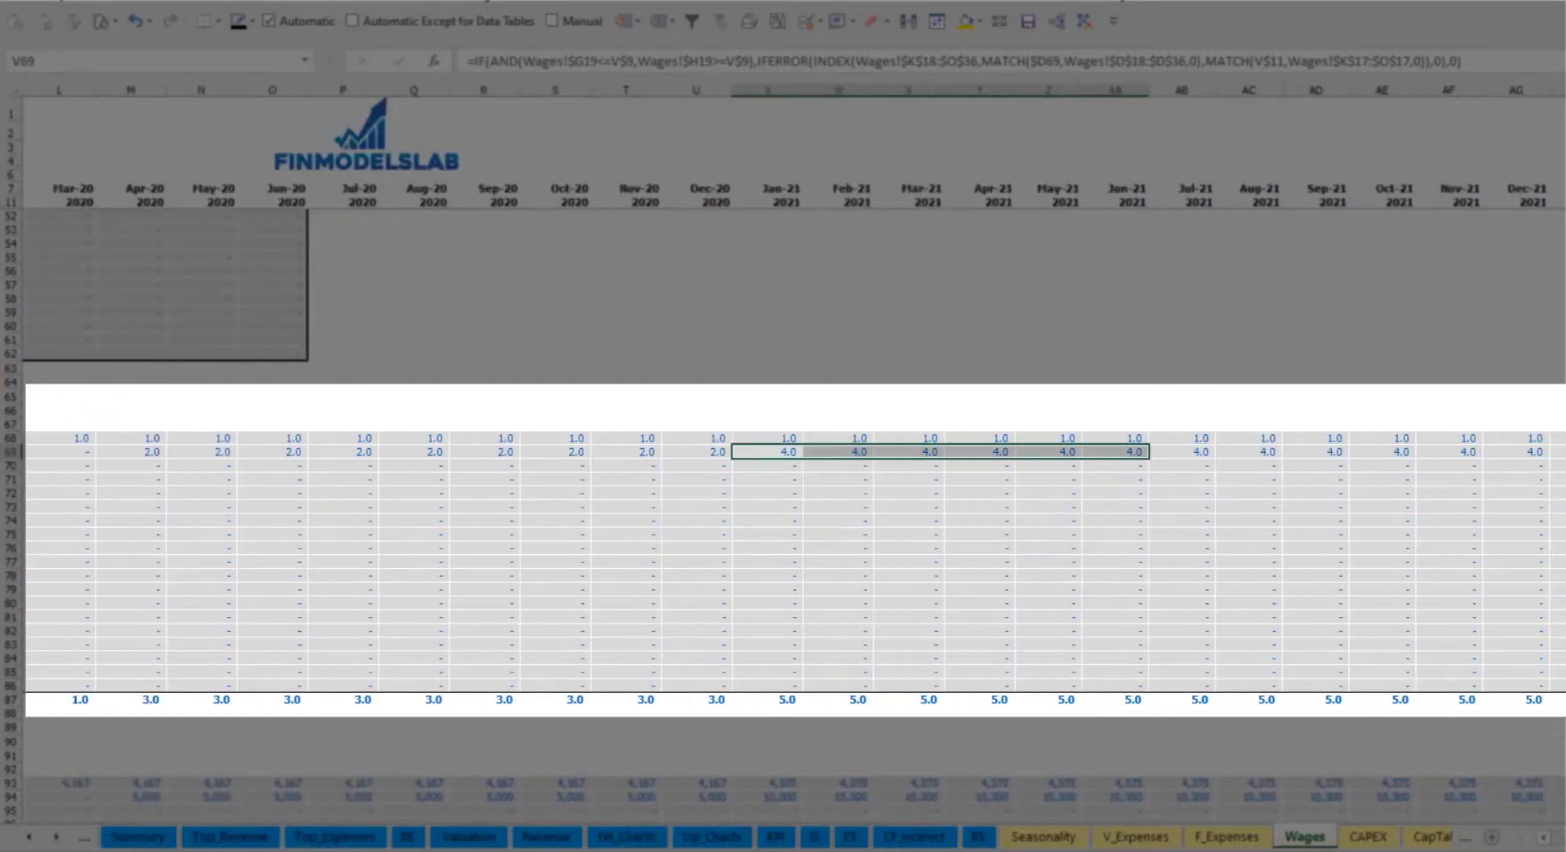
scroll(783, 457, right, 4)
scroll(783, 457, right, 4)
scroll(784, 457, right, 2)
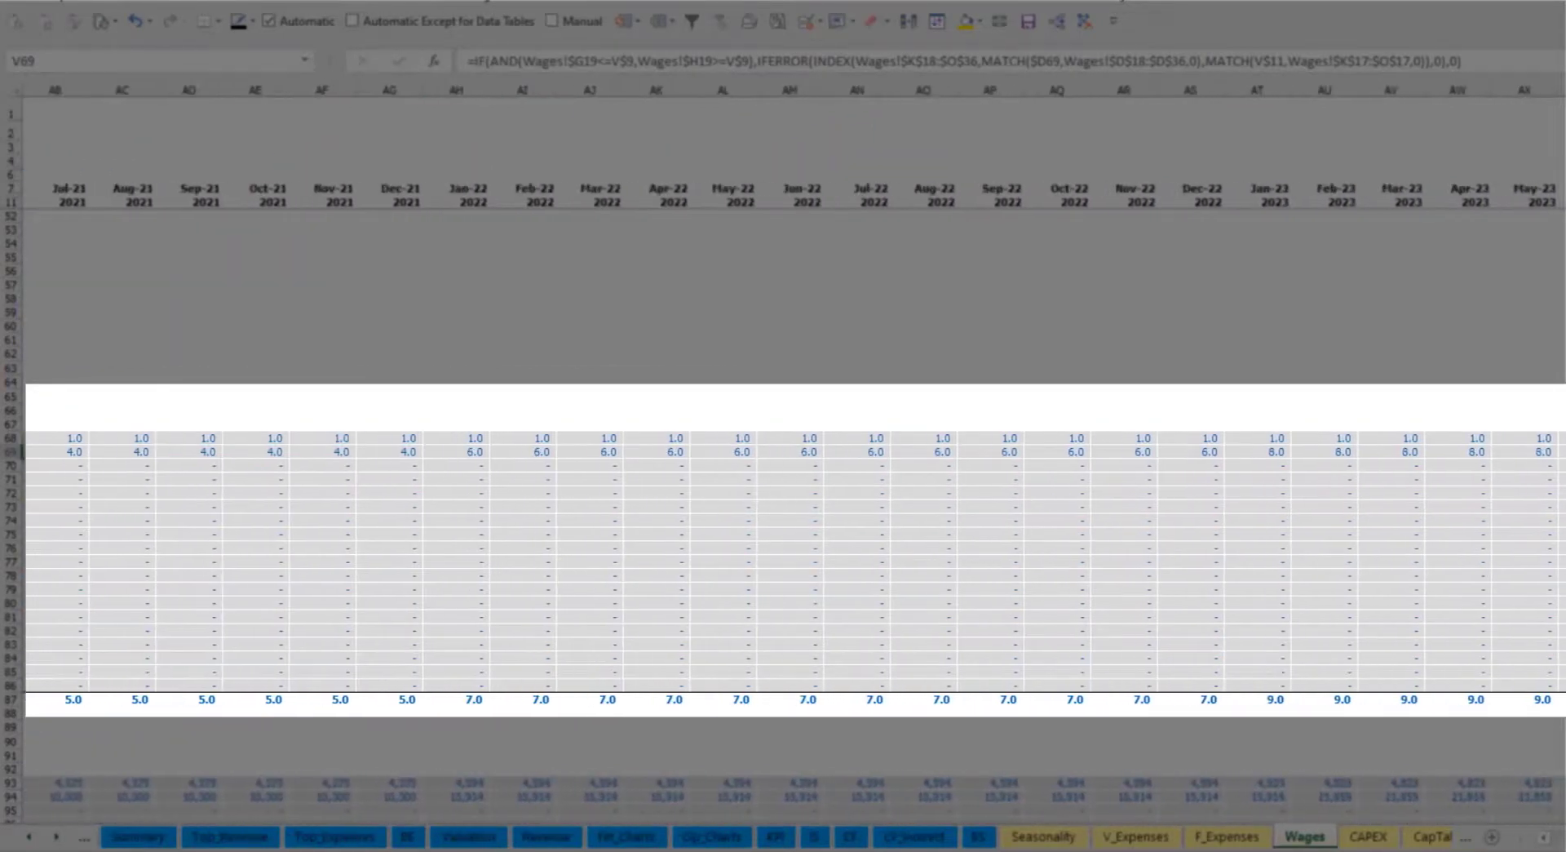
click(1443, 457)
scroll(783, 457, right, 5)
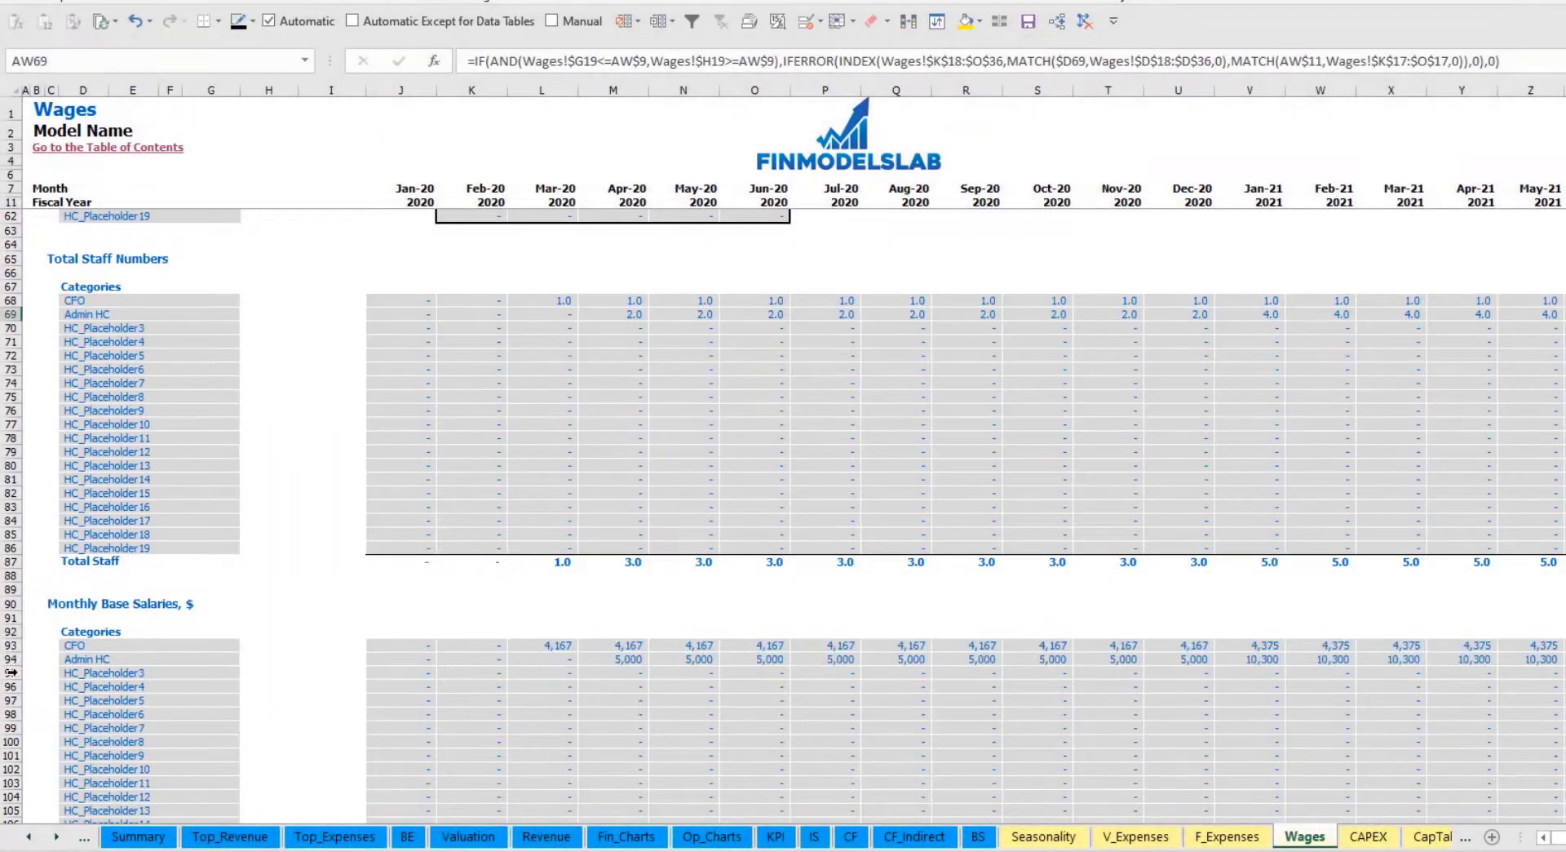
click(11, 661)
click(618, 660)
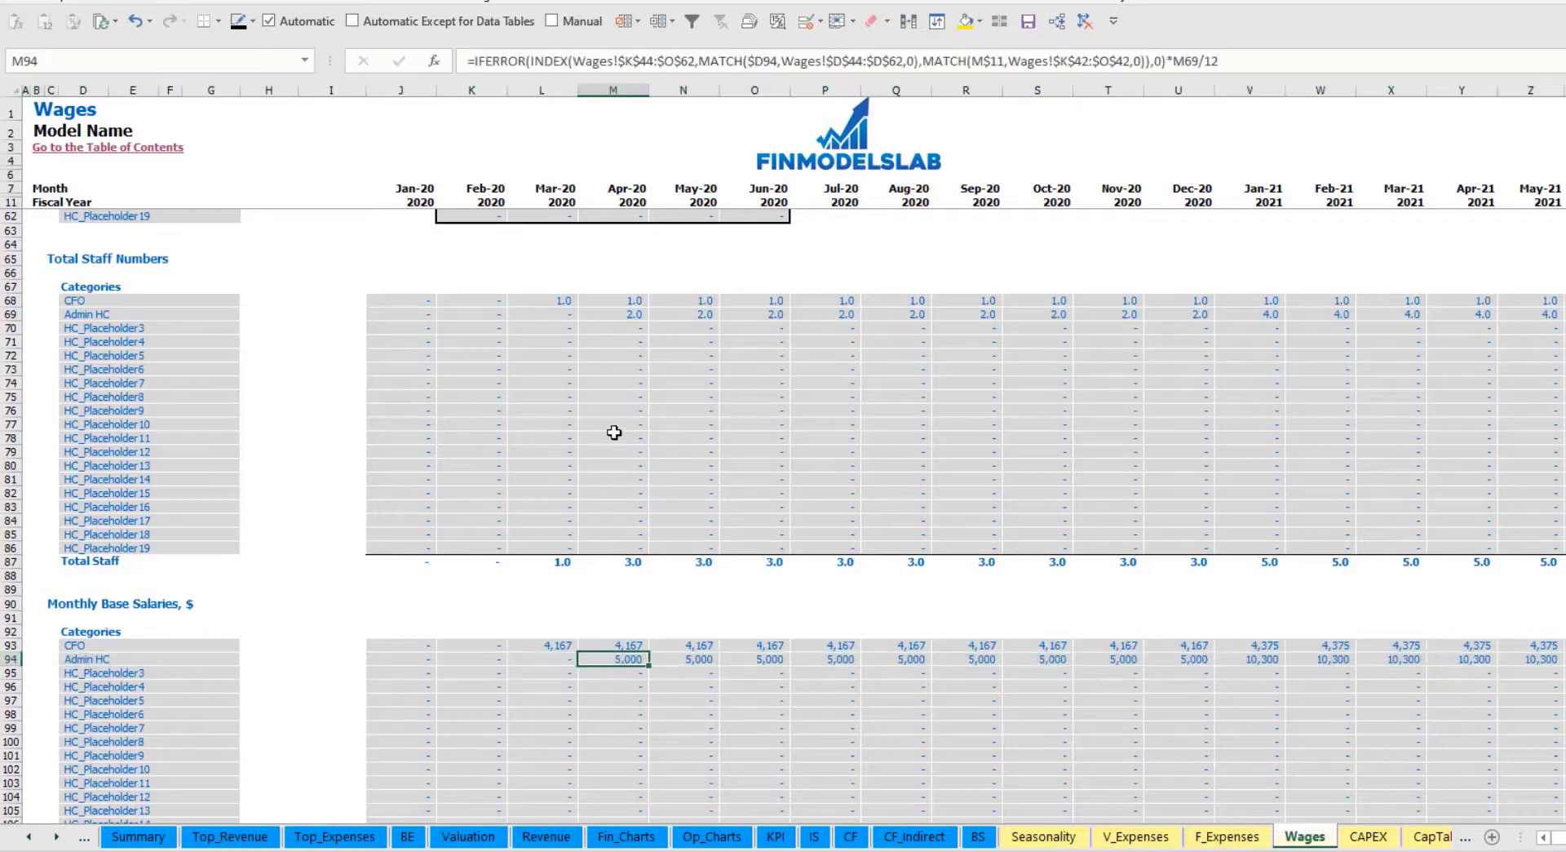
click(626, 313)
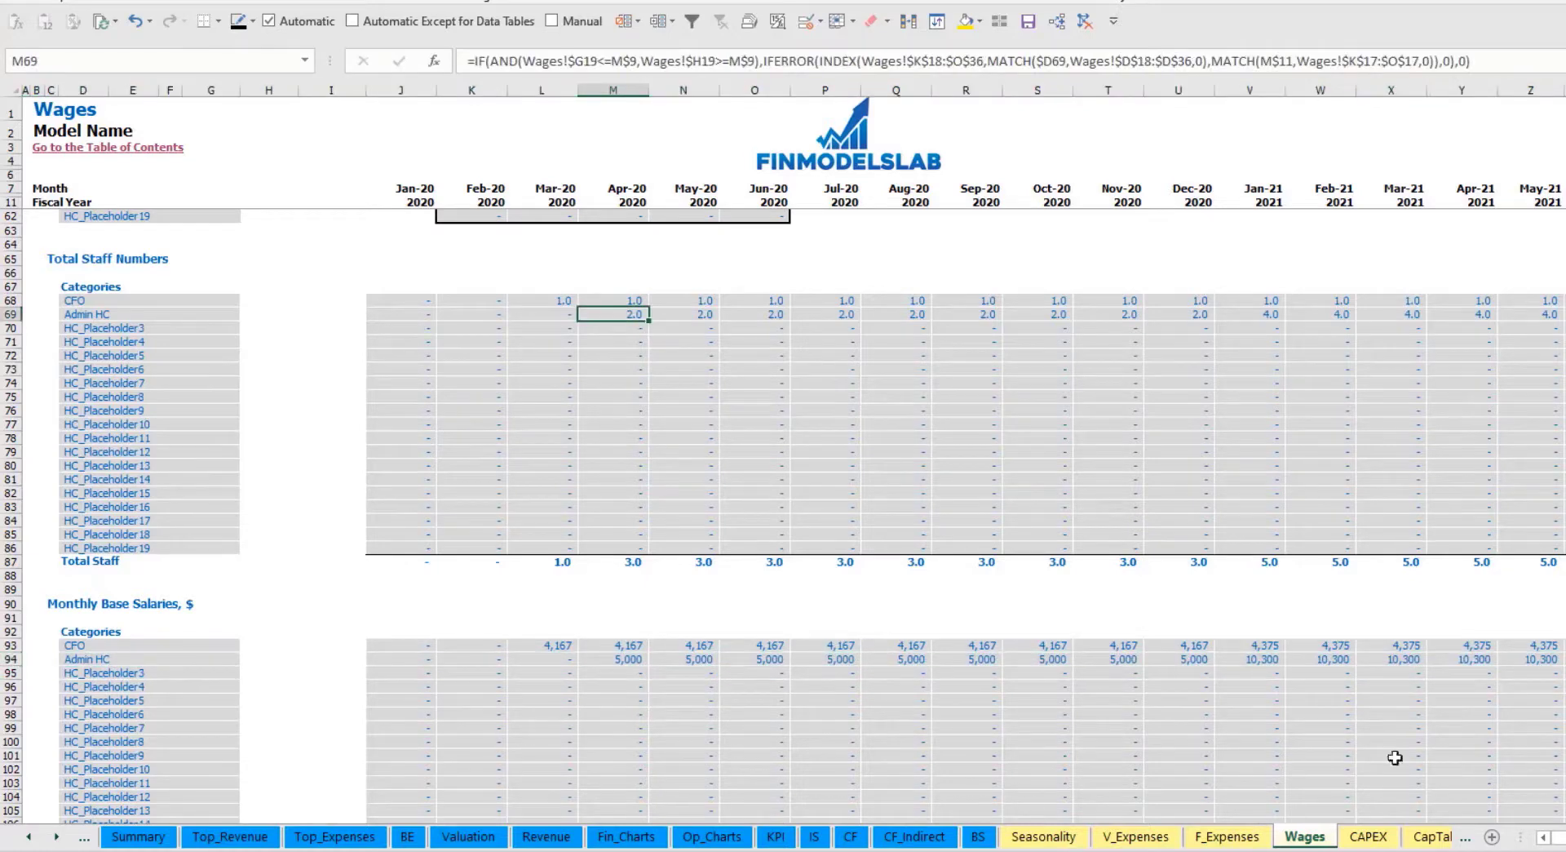
click(1534, 317)
click(1546, 661)
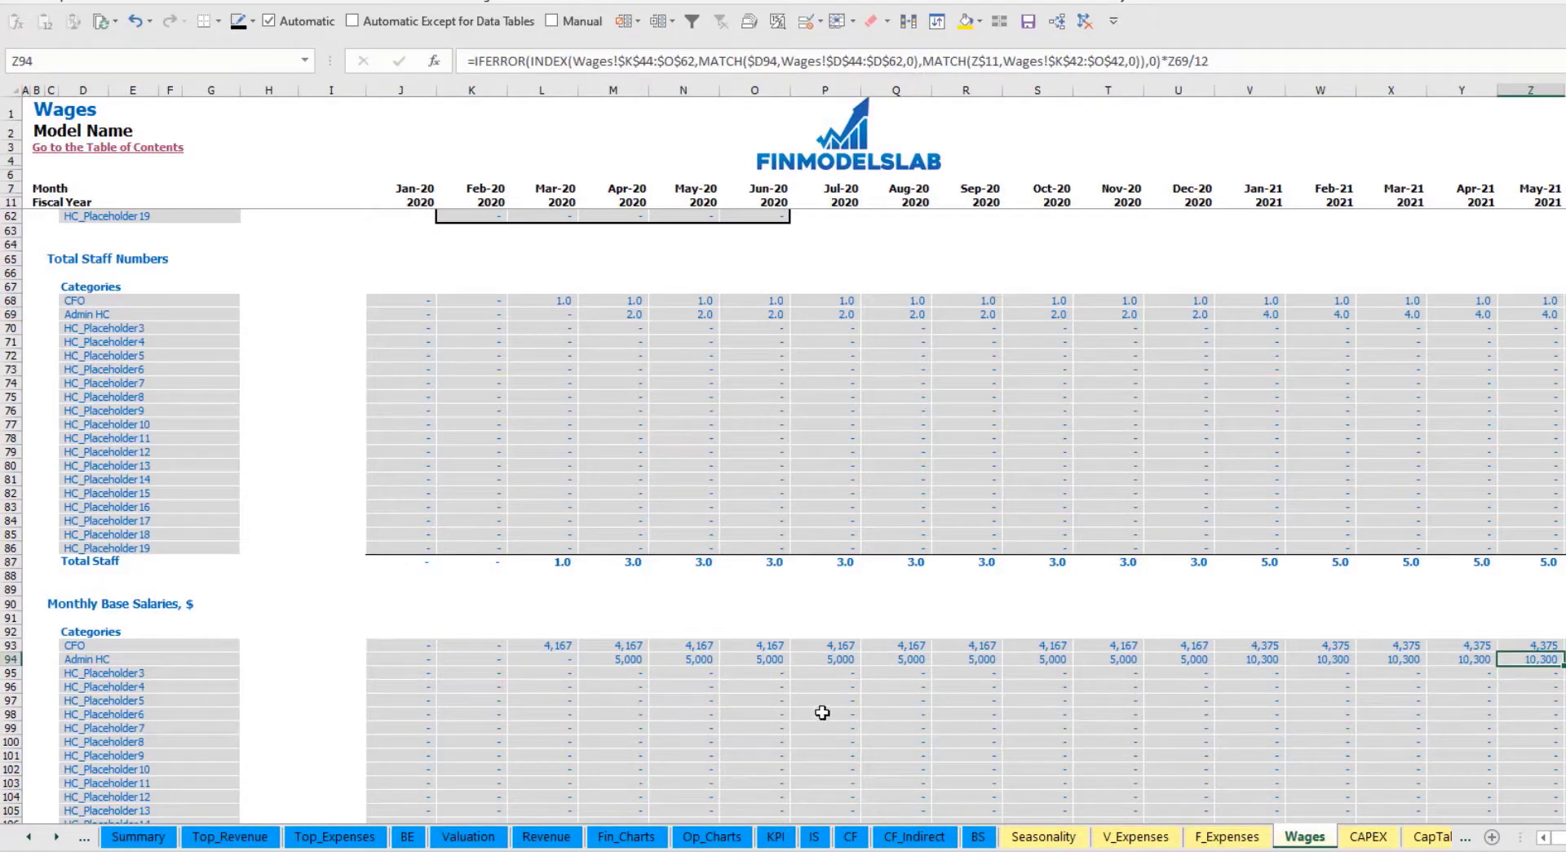
scroll(822, 712, down, 10)
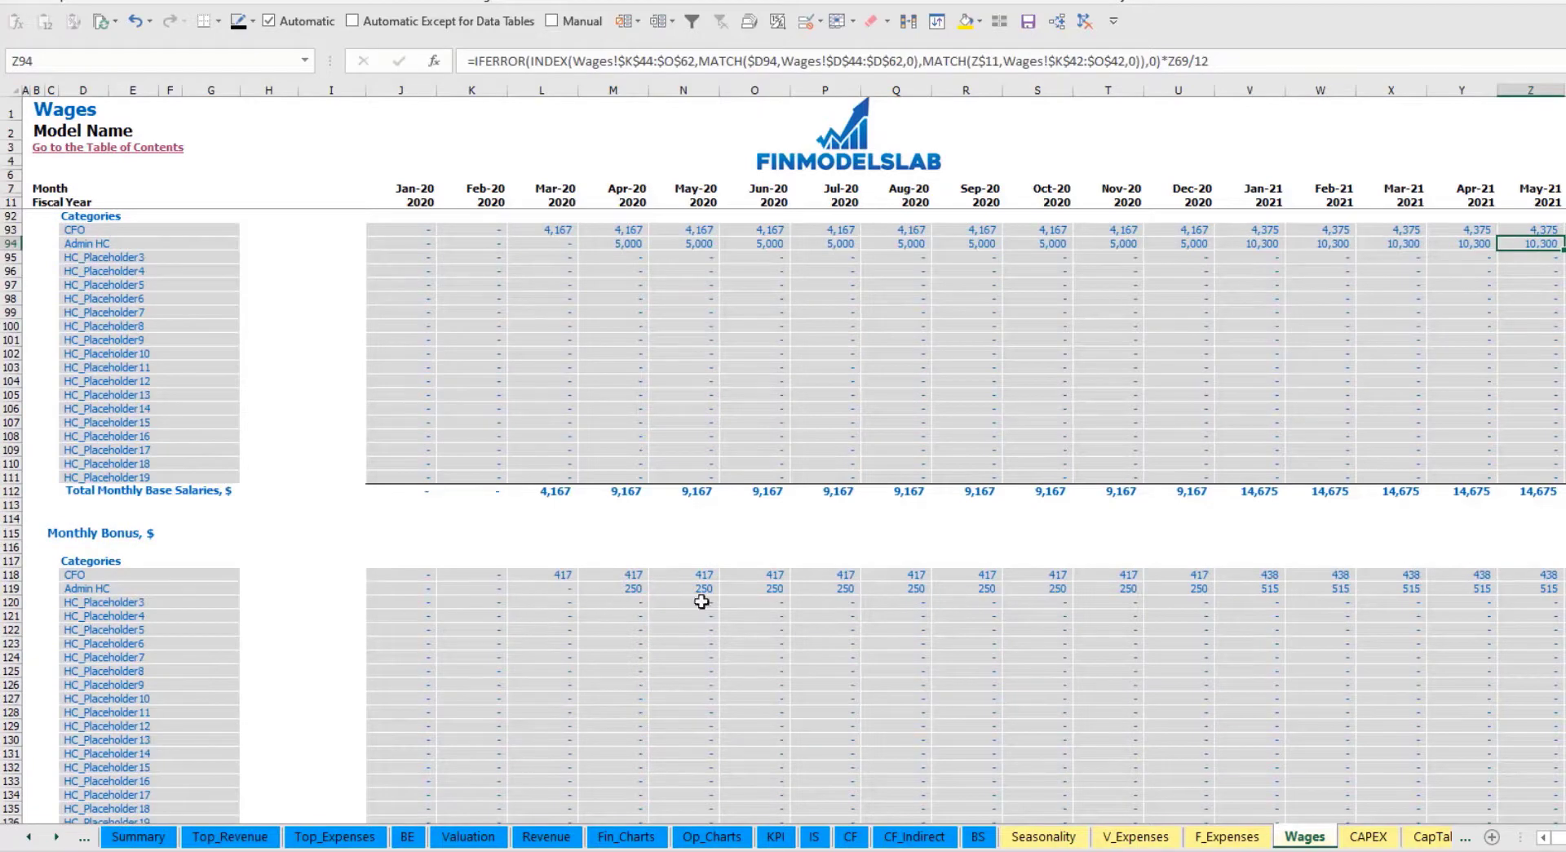
scroll(699, 610, down, 7)
scroll(542, 610, down, 3)
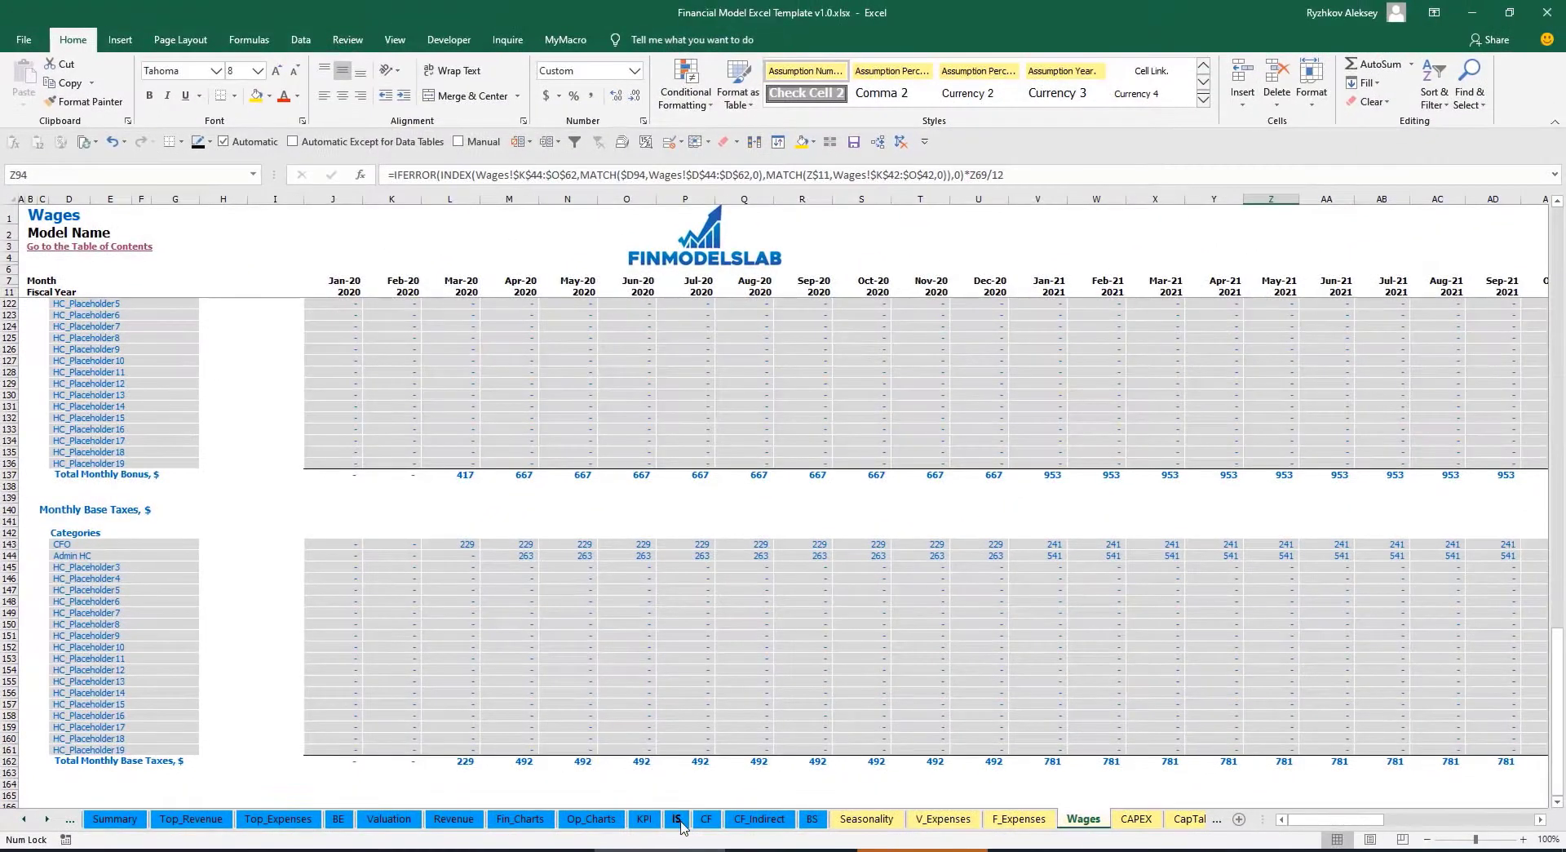
Expand the Income Statement's Salary and Wages detail and review the CFO and Admin HC wage lines
click(678, 819)
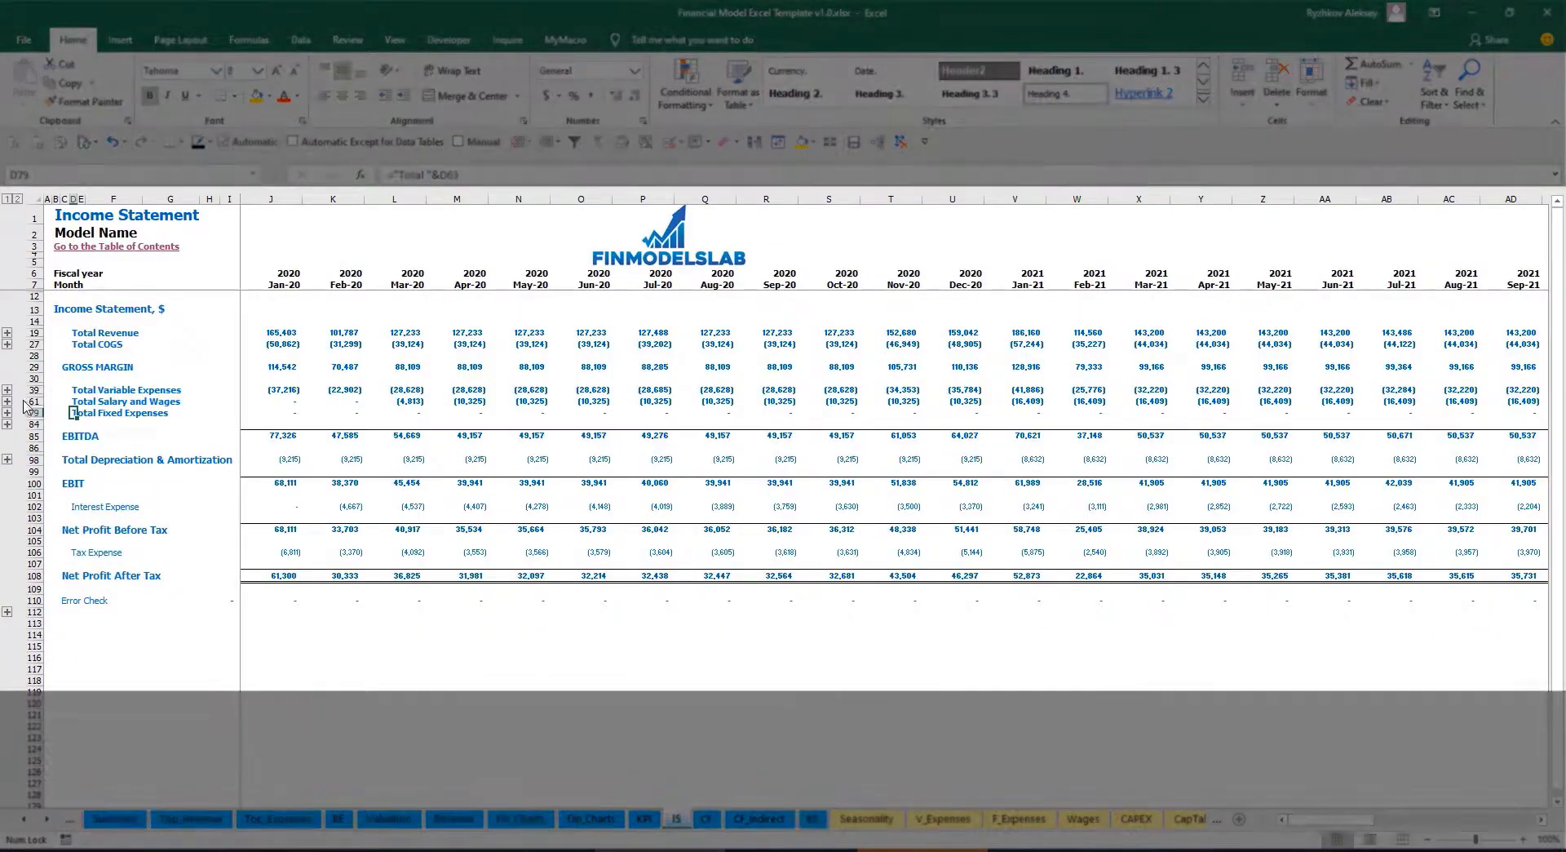
click(9, 400)
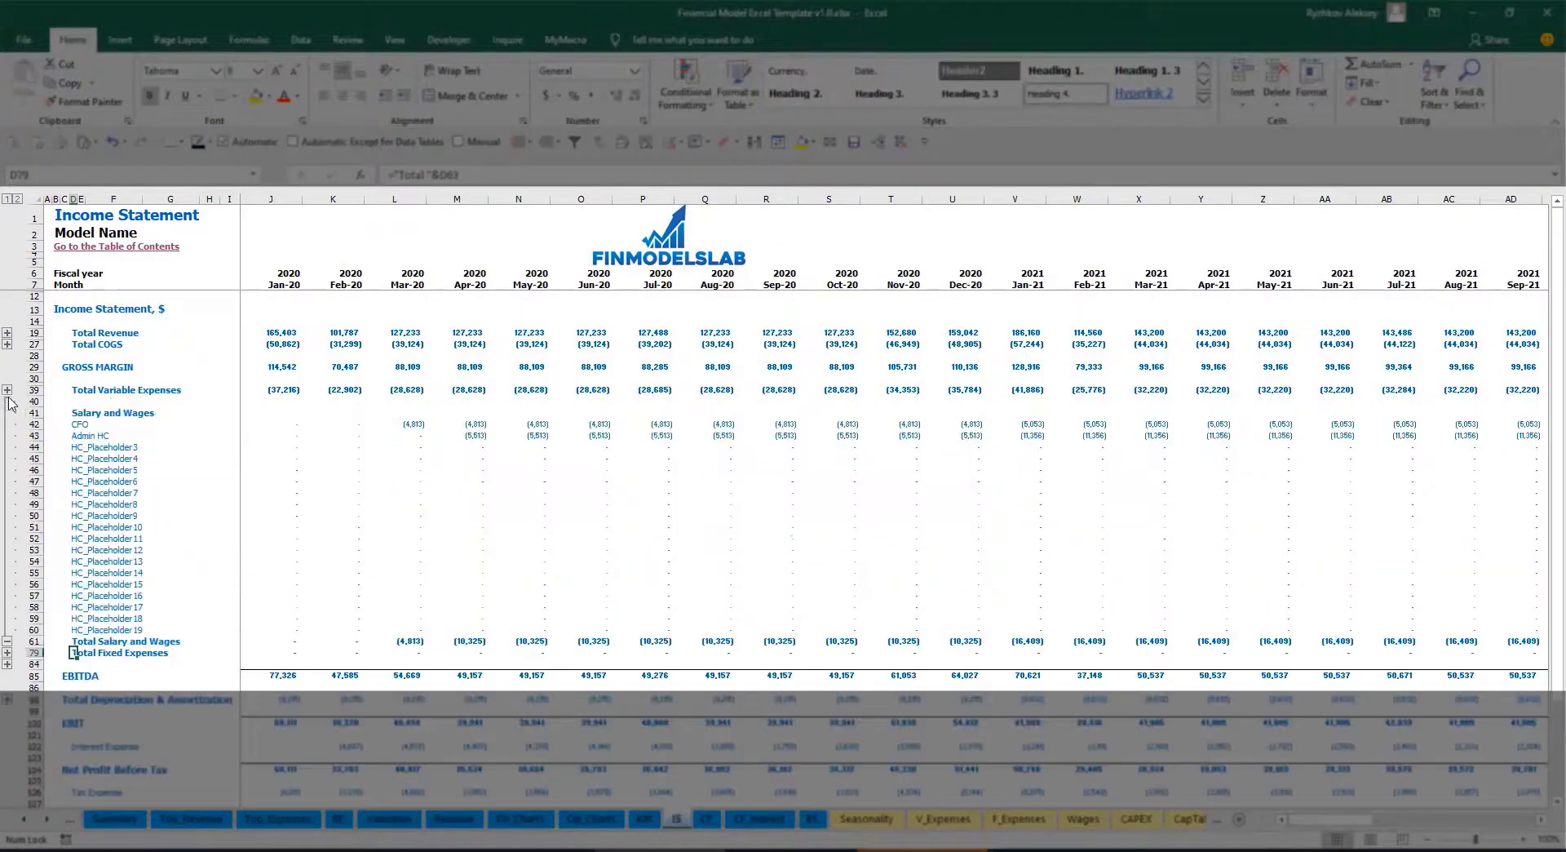
click(261, 421)
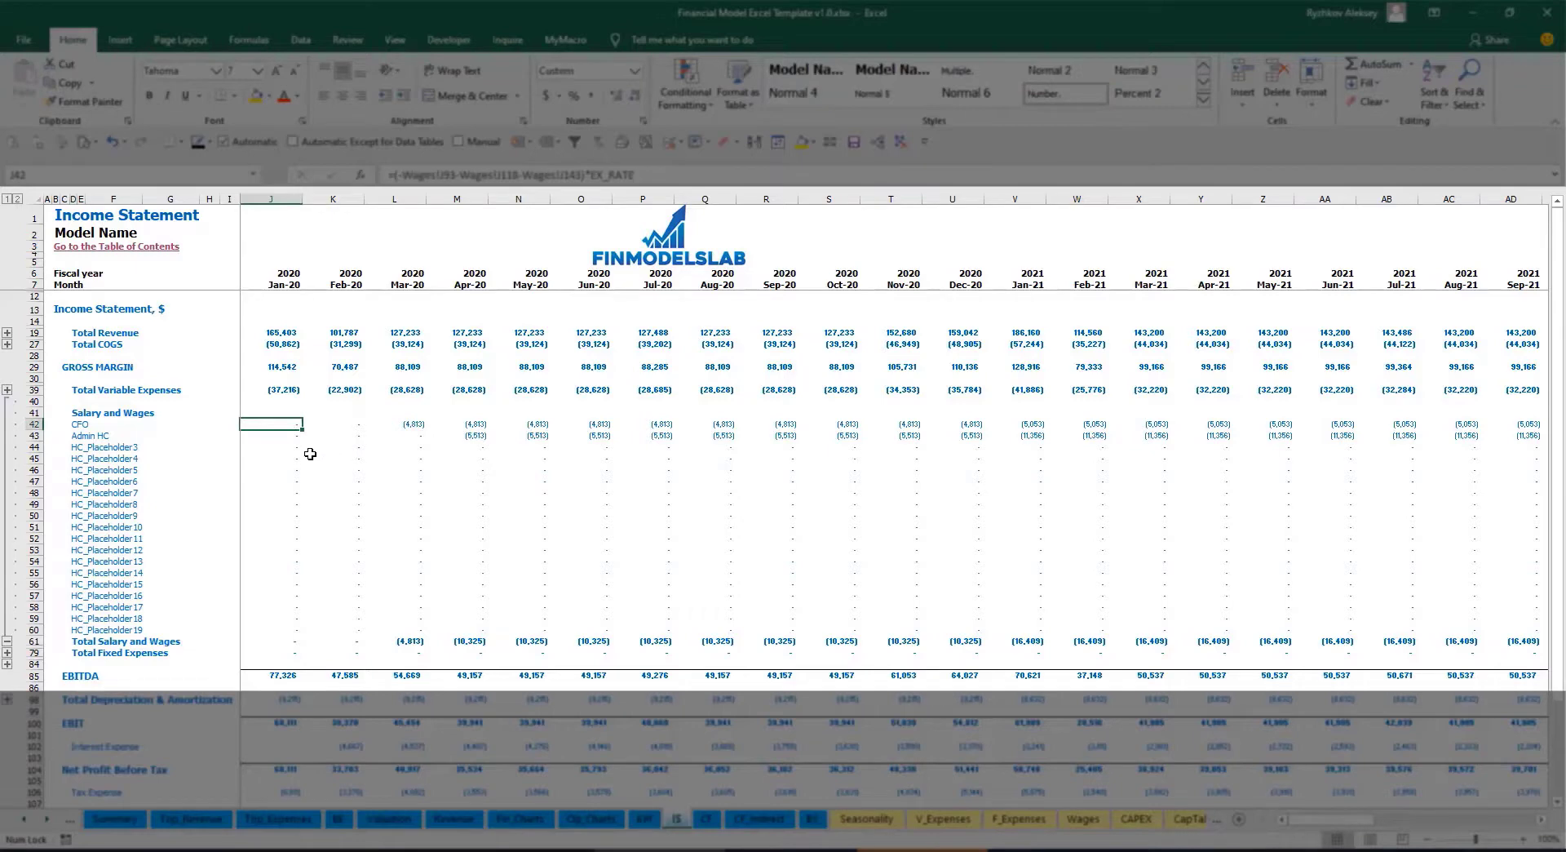
drag(82, 421, 80, 628)
click(139, 438)
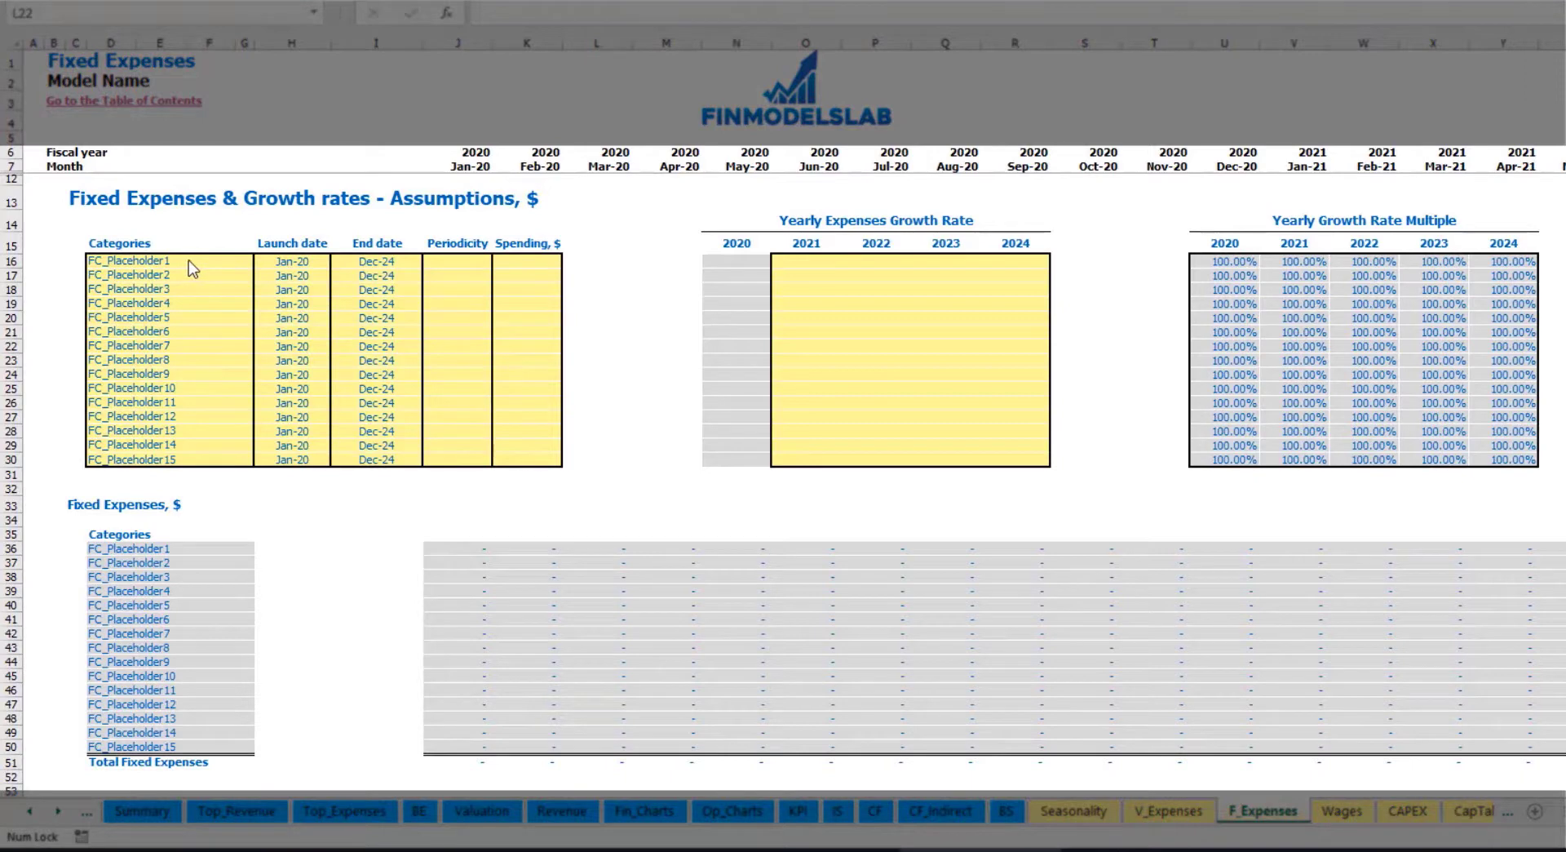
Name the first fixed expense Utilities and set its launch date to Mar-20
click(172, 261)
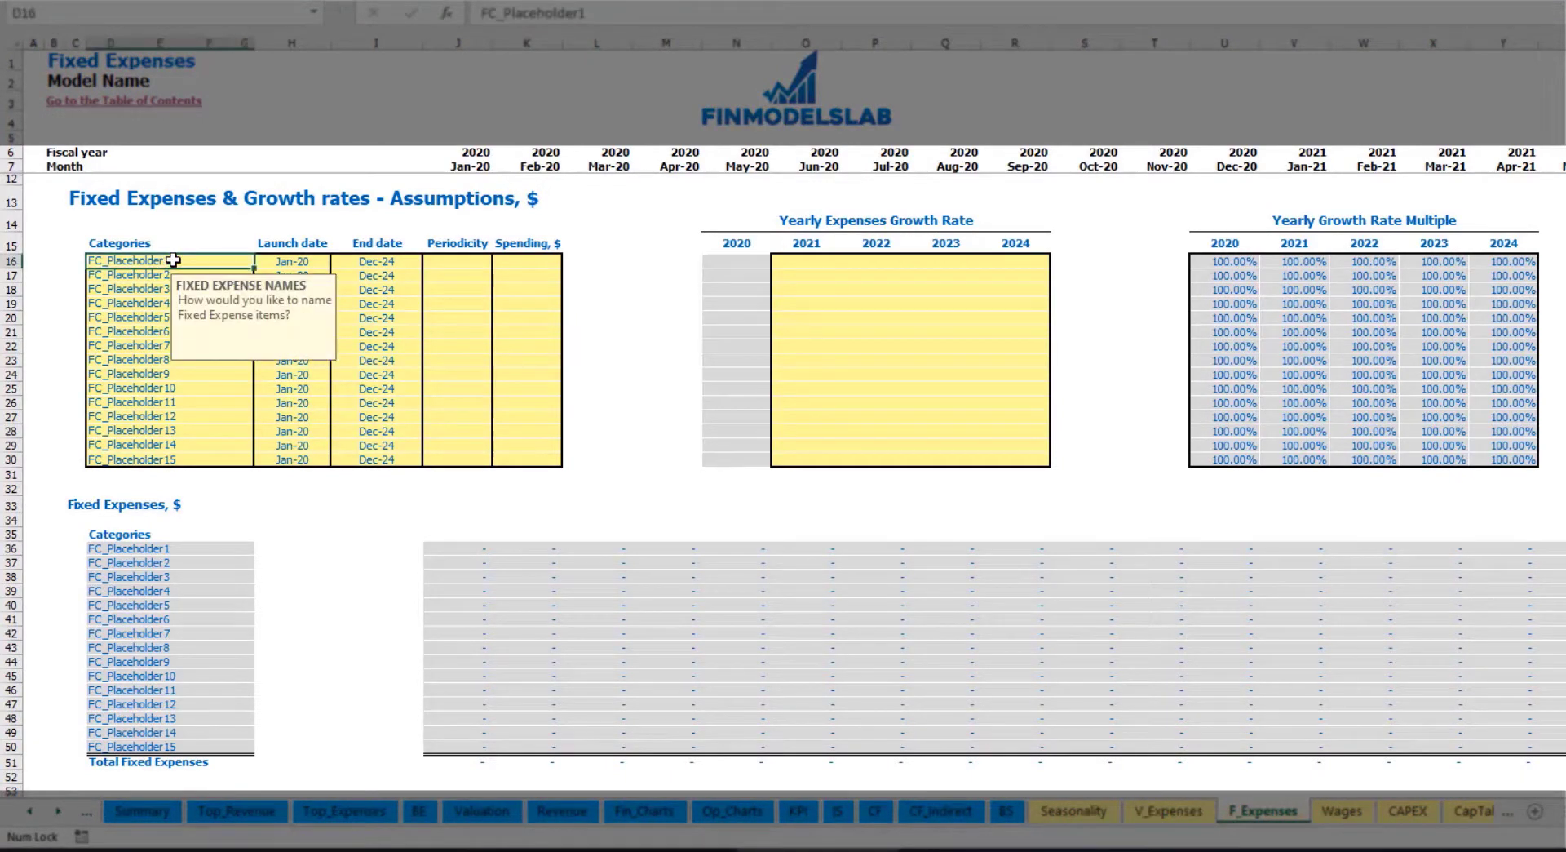
text(Utilities)
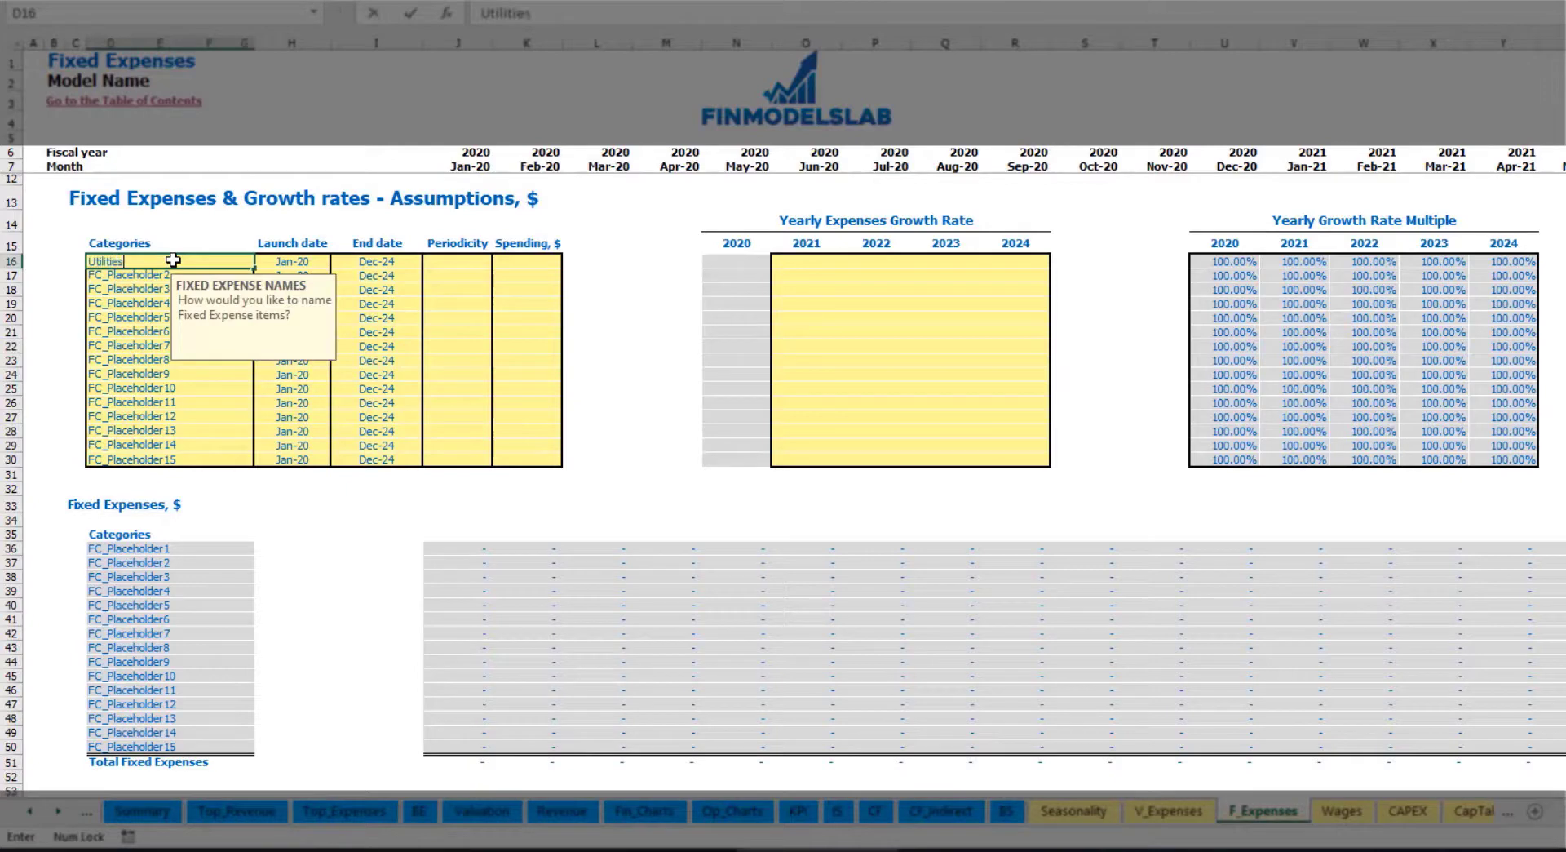
key(Return)
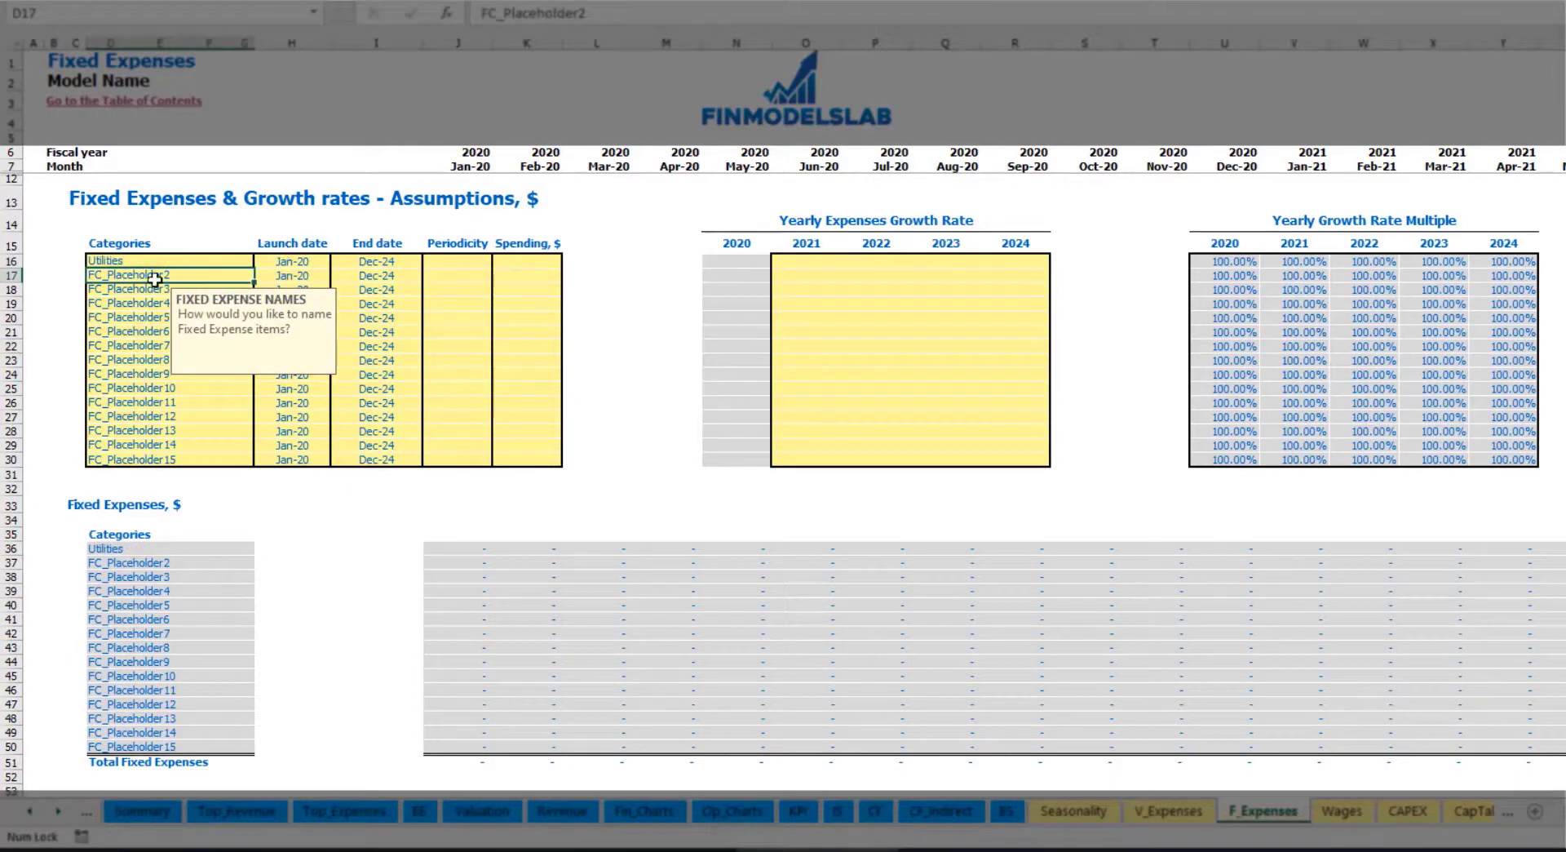
click(296, 261)
click(337, 261)
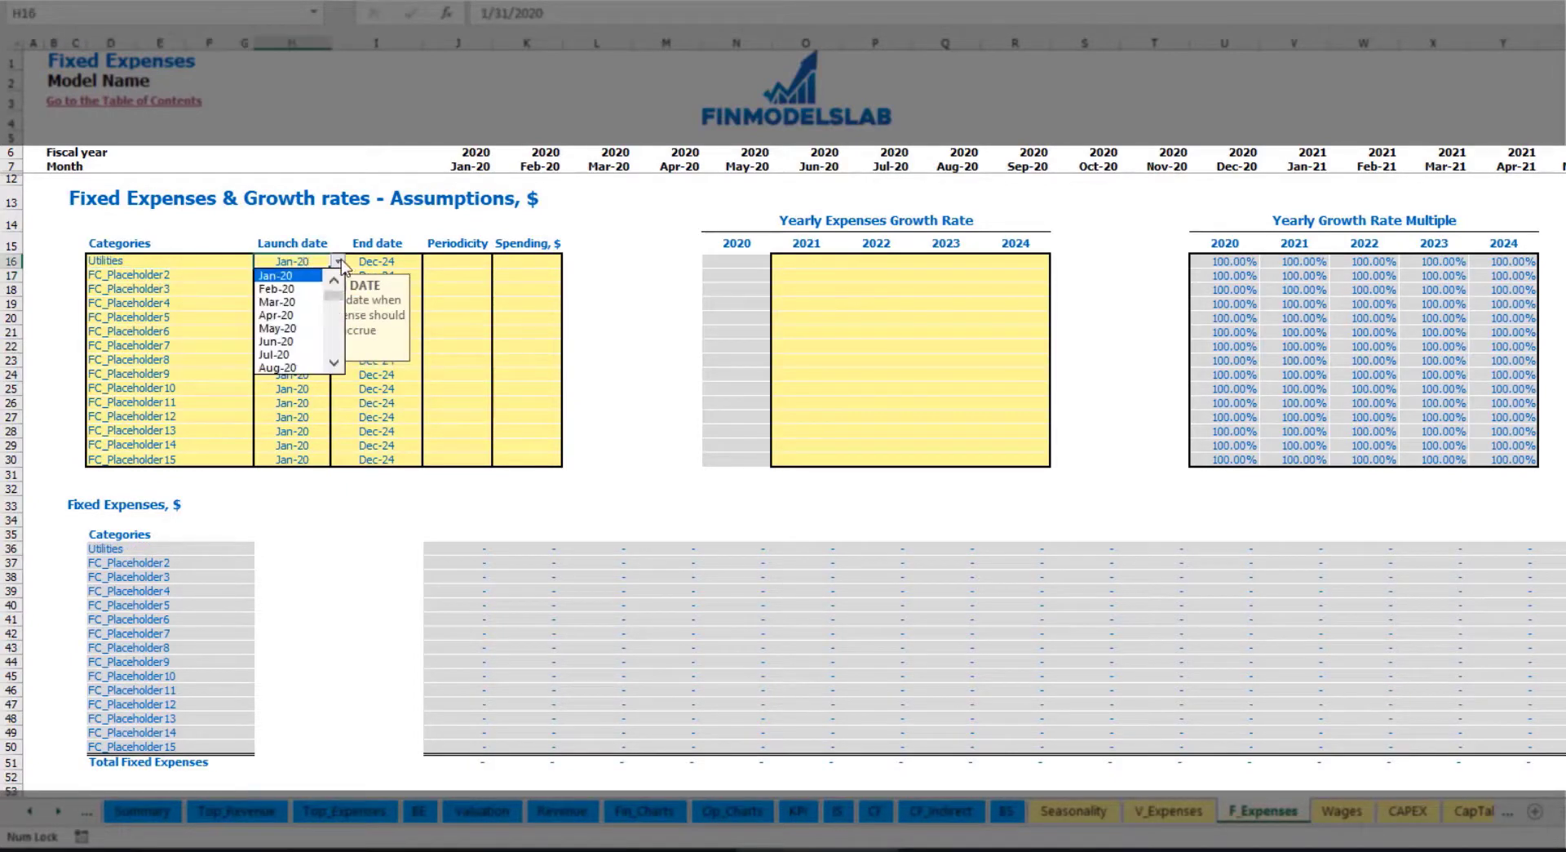
click(307, 301)
click(389, 260)
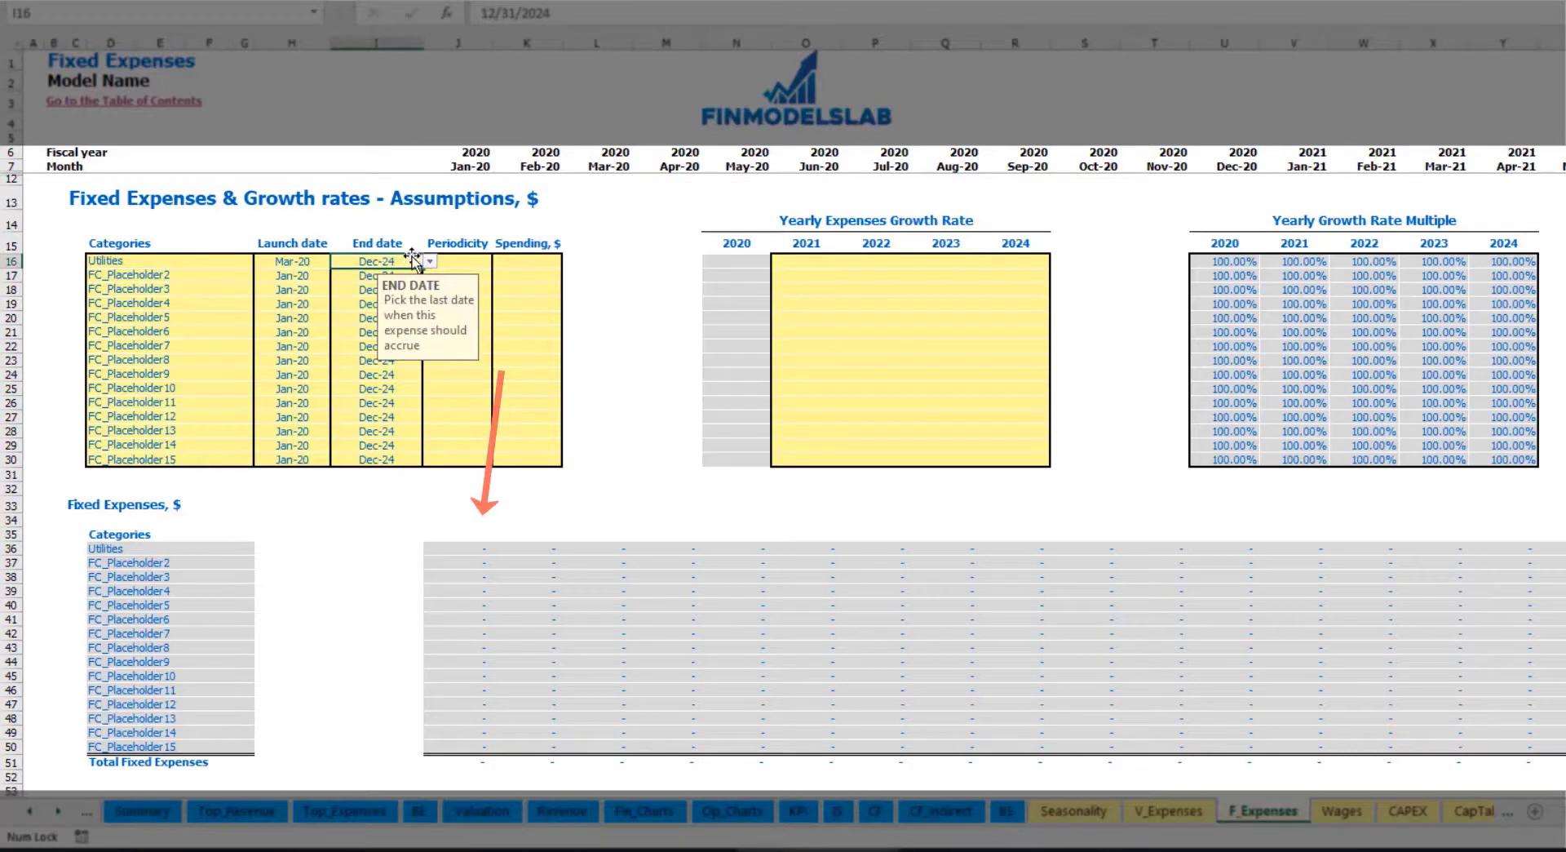
click(469, 167)
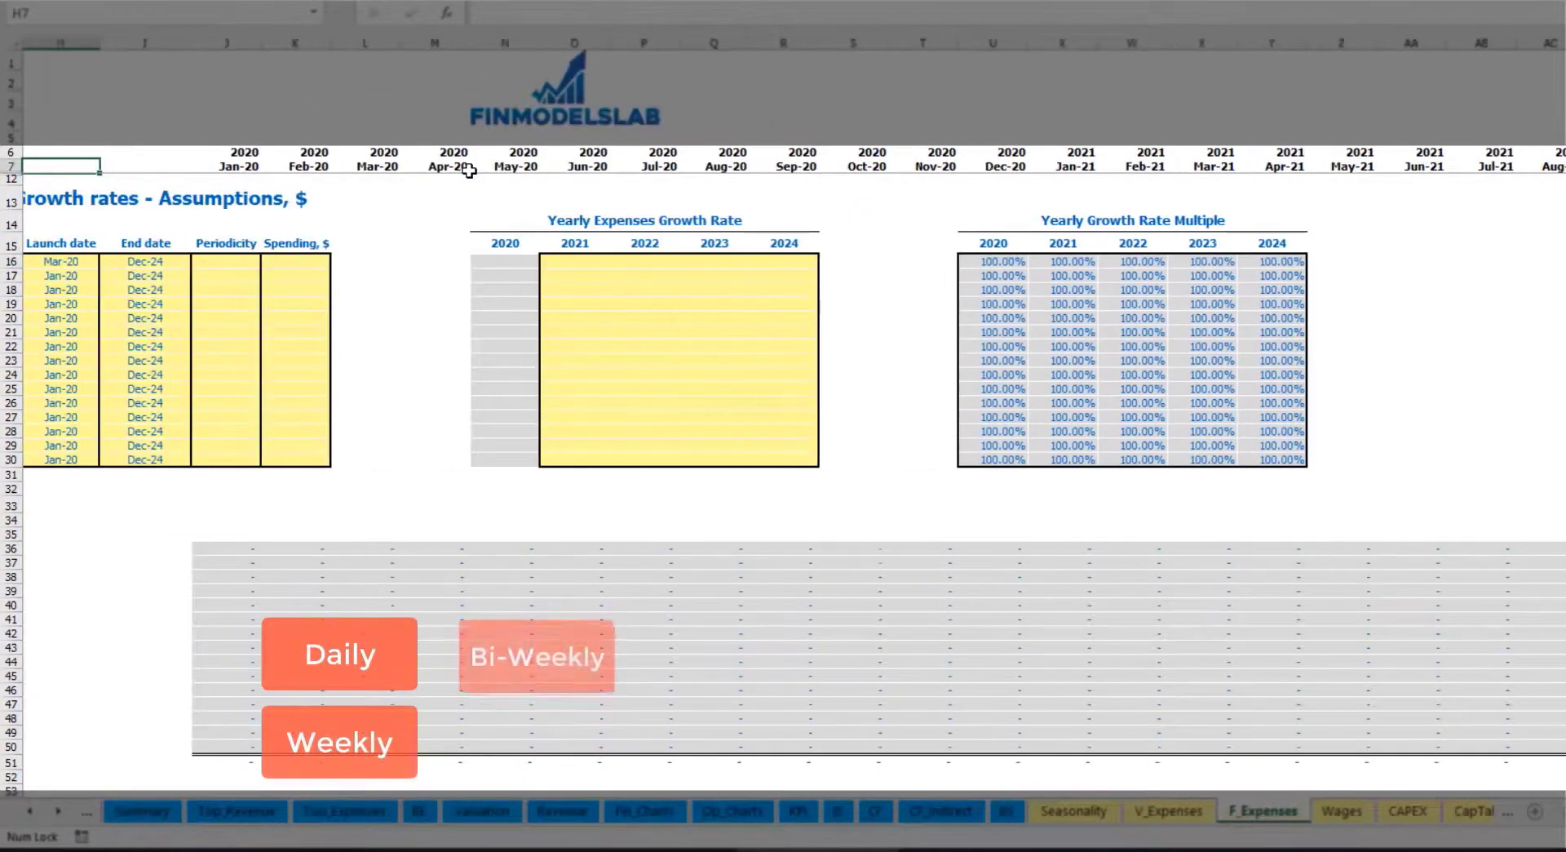
Make Utilities a Daily expense of 50
click(467, 262)
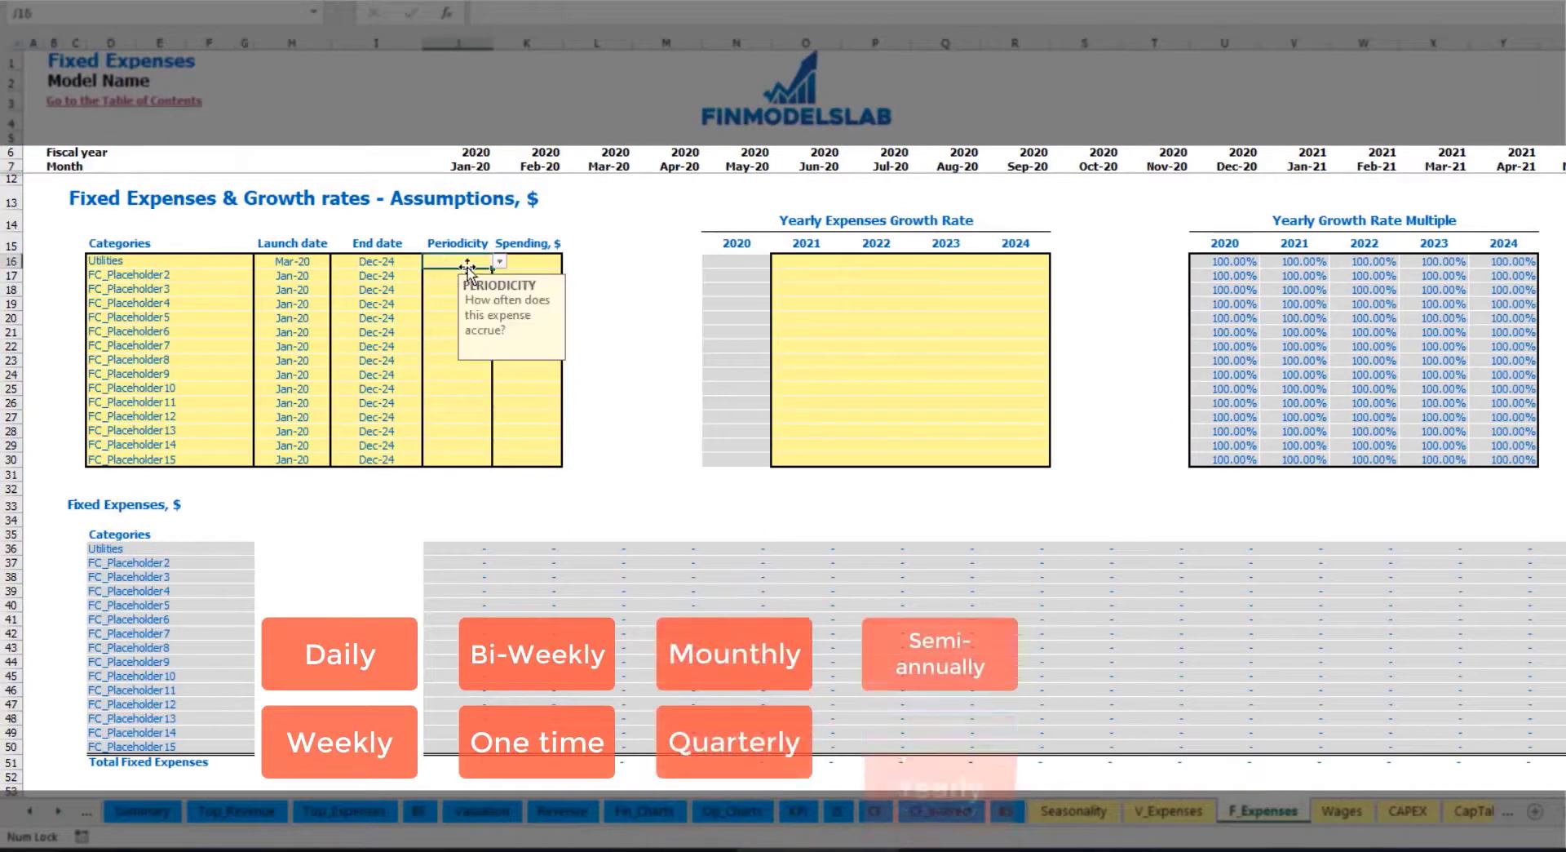
click(499, 261)
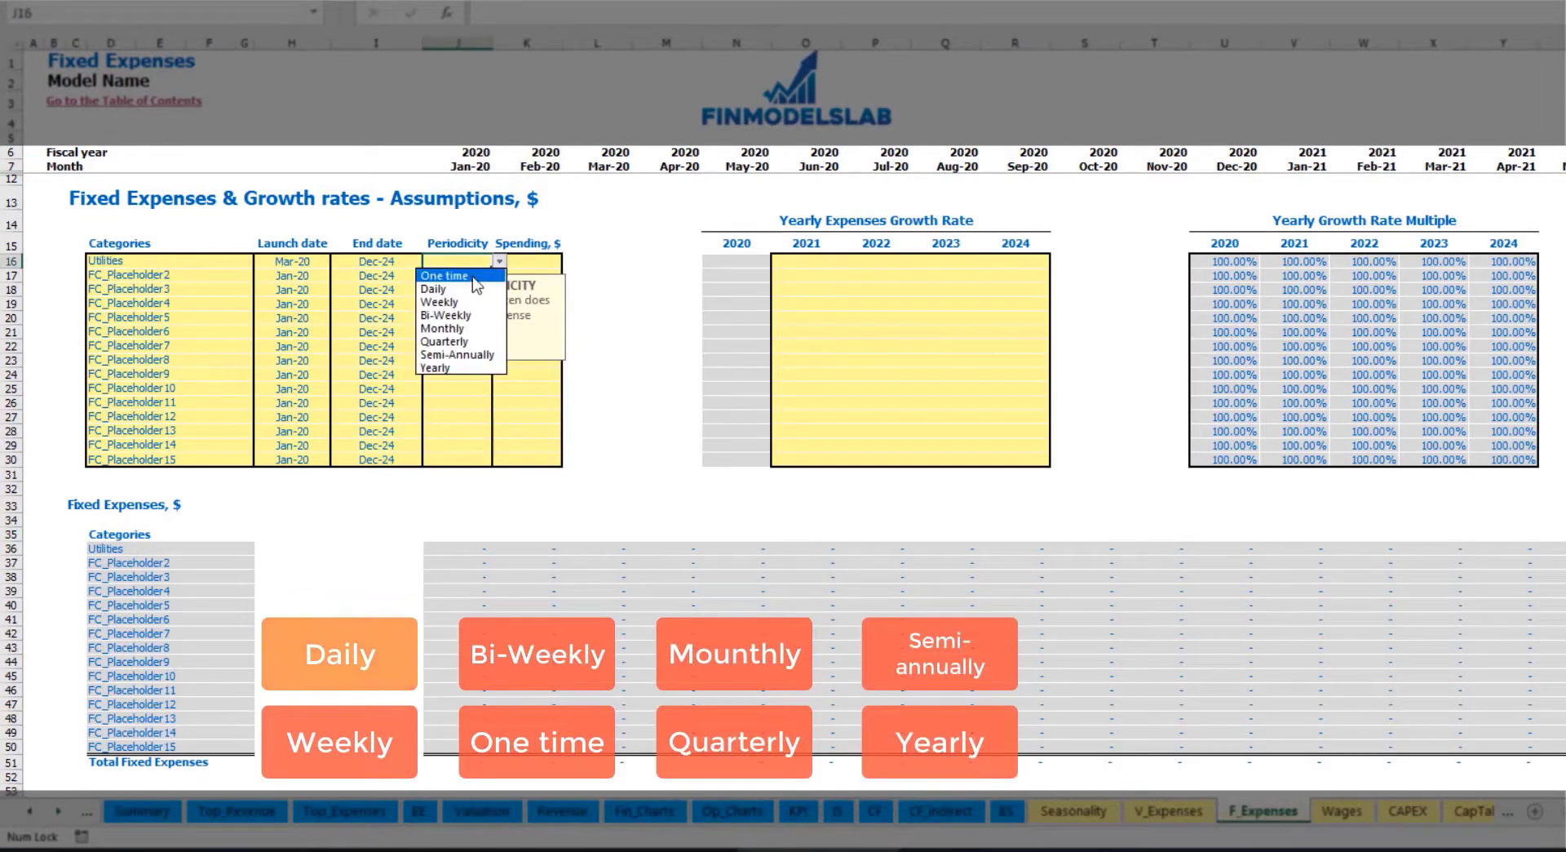
click(469, 288)
key(Tab)
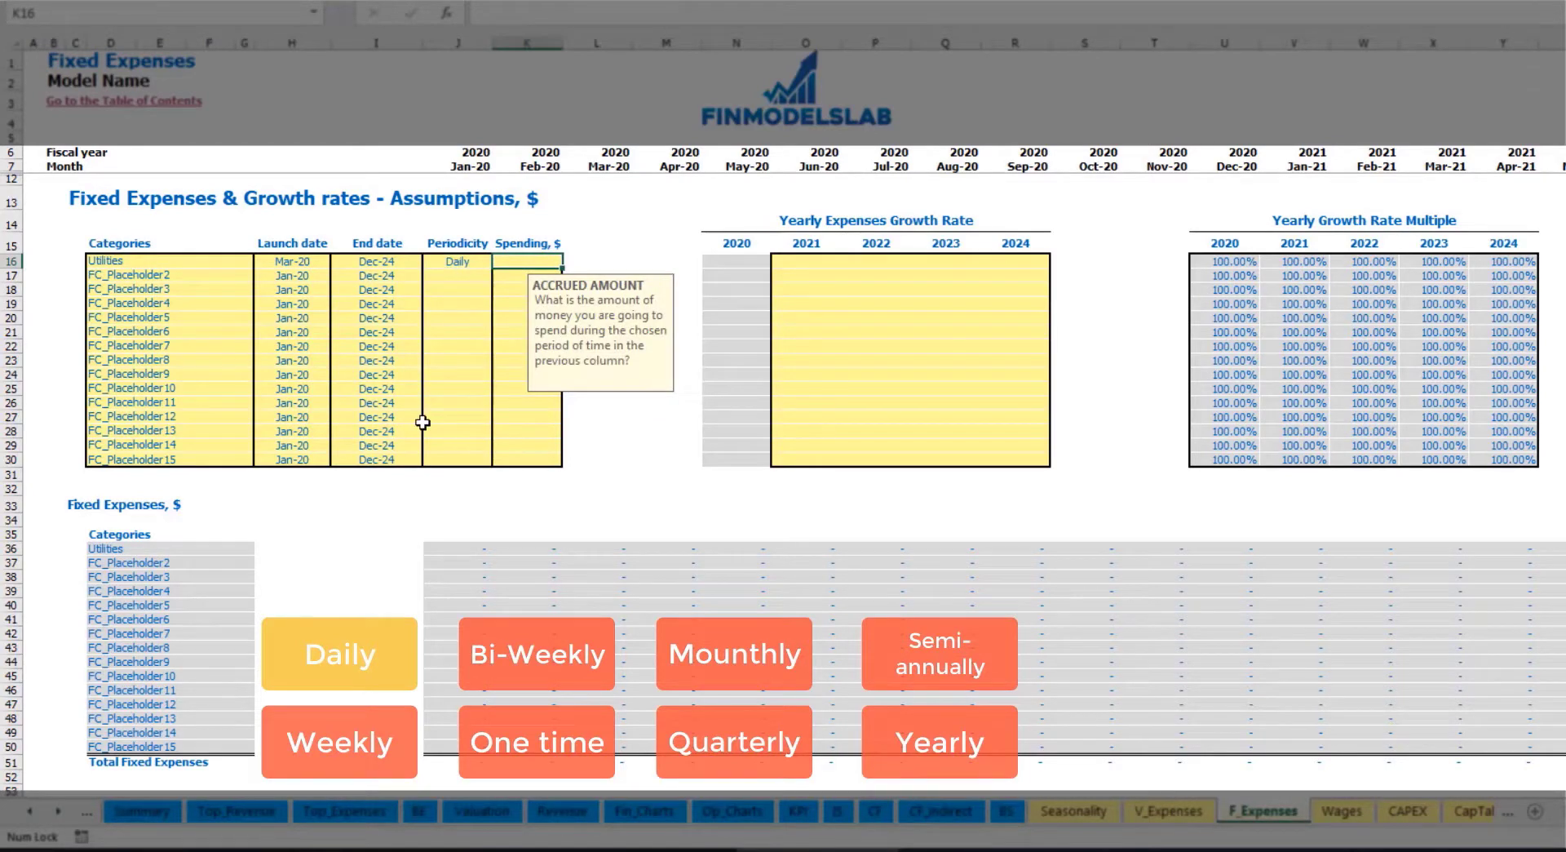
text(50)
key(Return)
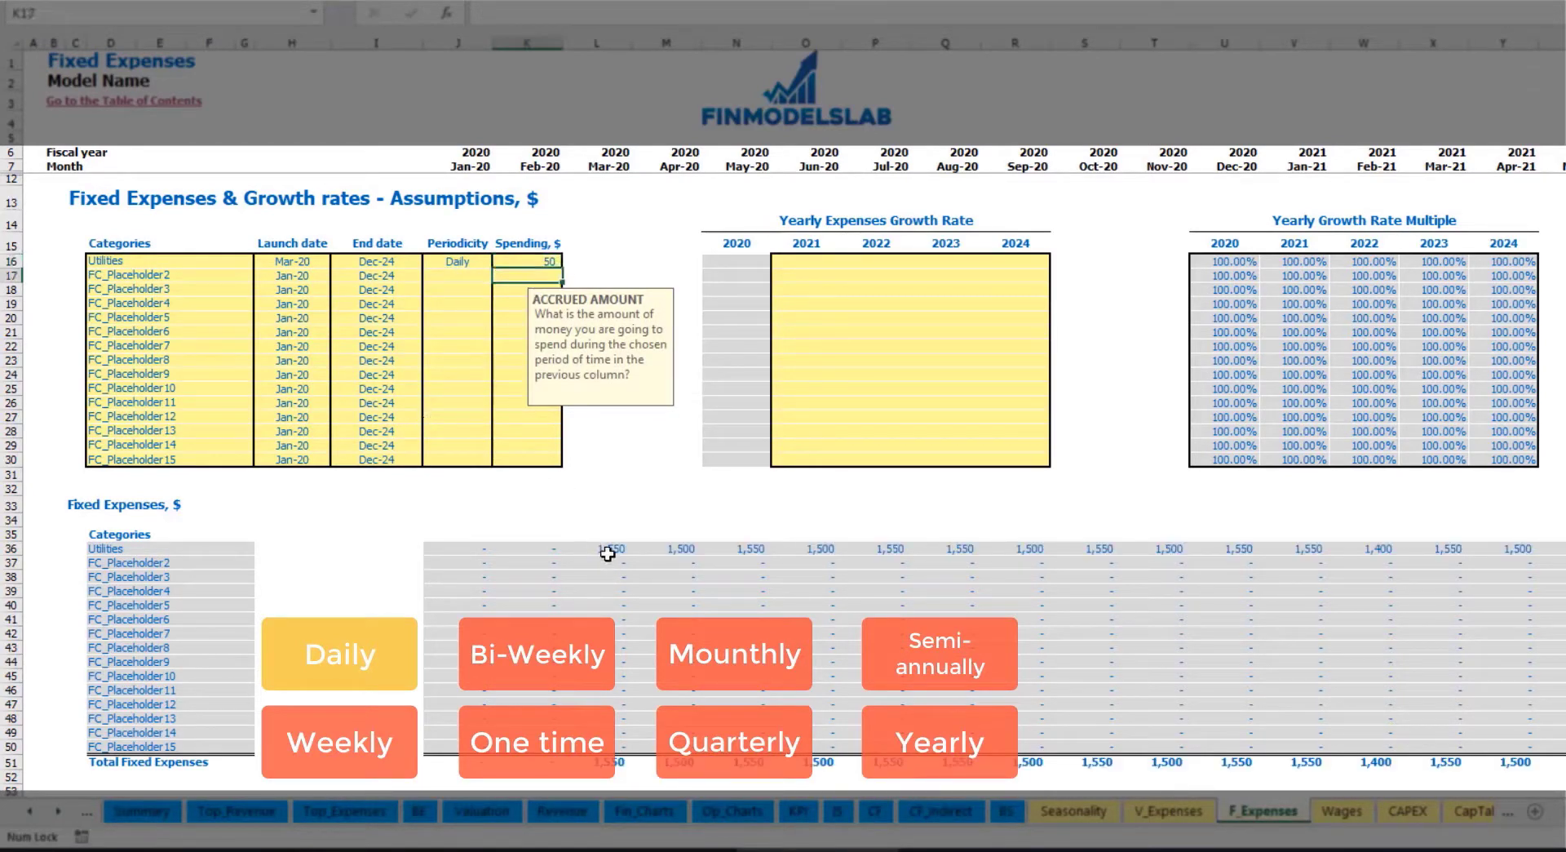
Review the March and April monthly Utilities expense formulas
click(608, 551)
click(677, 549)
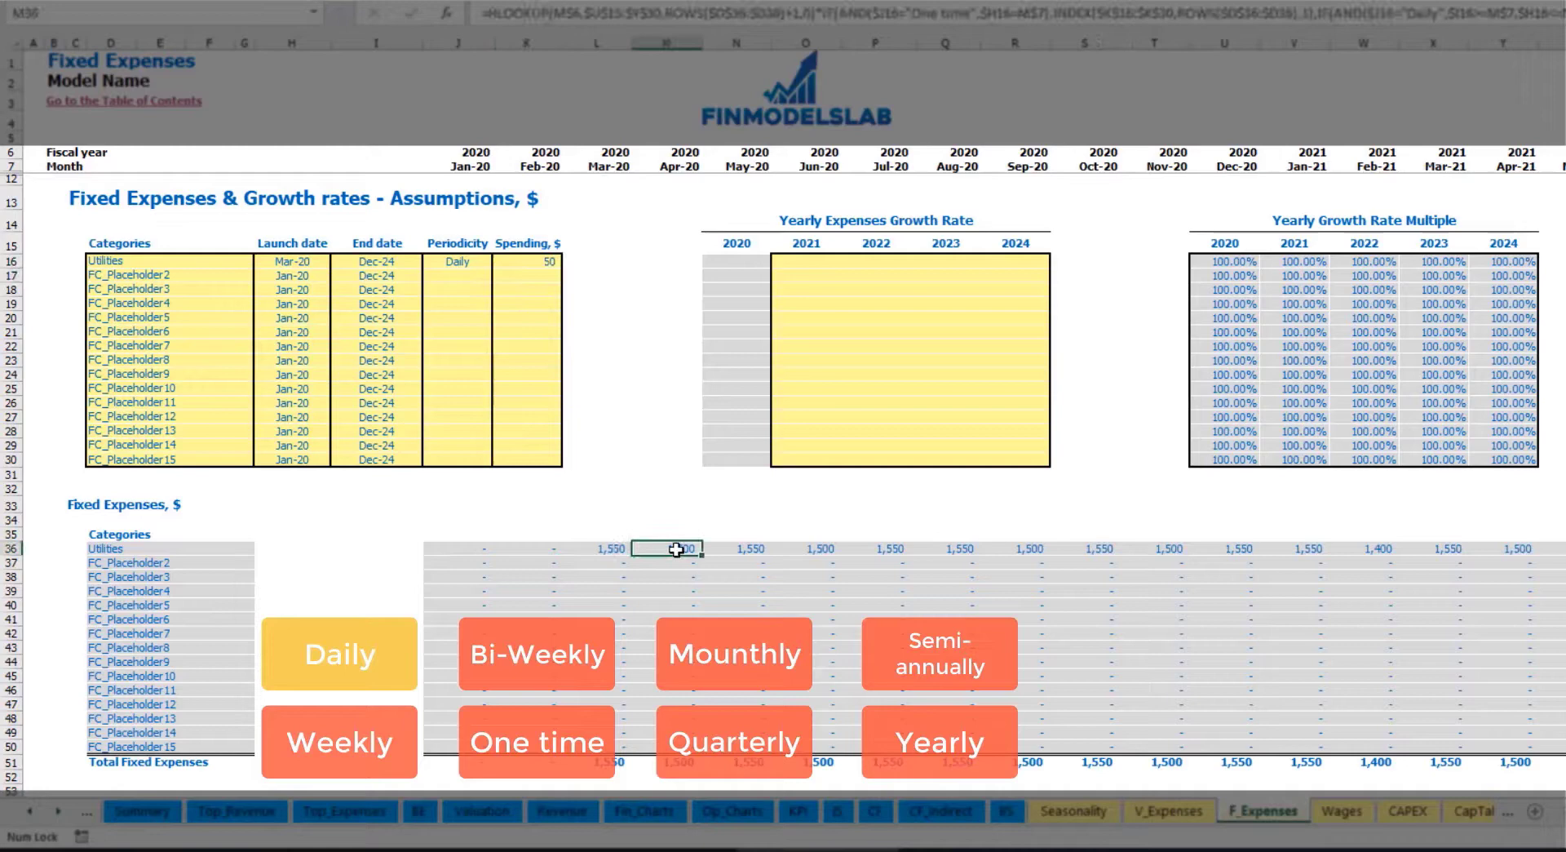
click(758, 549)
click(618, 551)
click(654, 552)
click(603, 166)
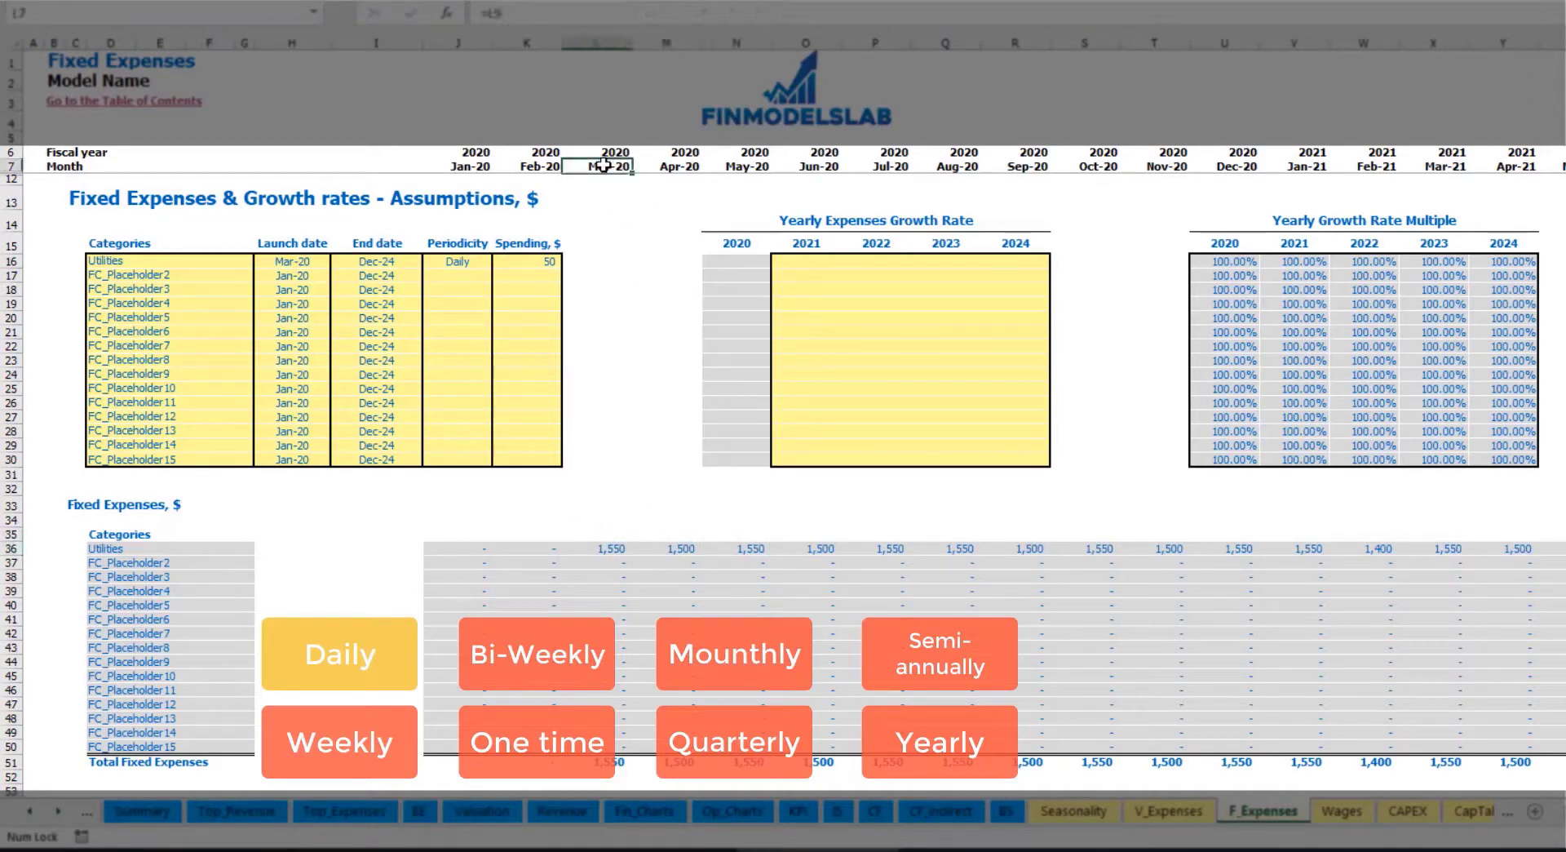
click(616, 550)
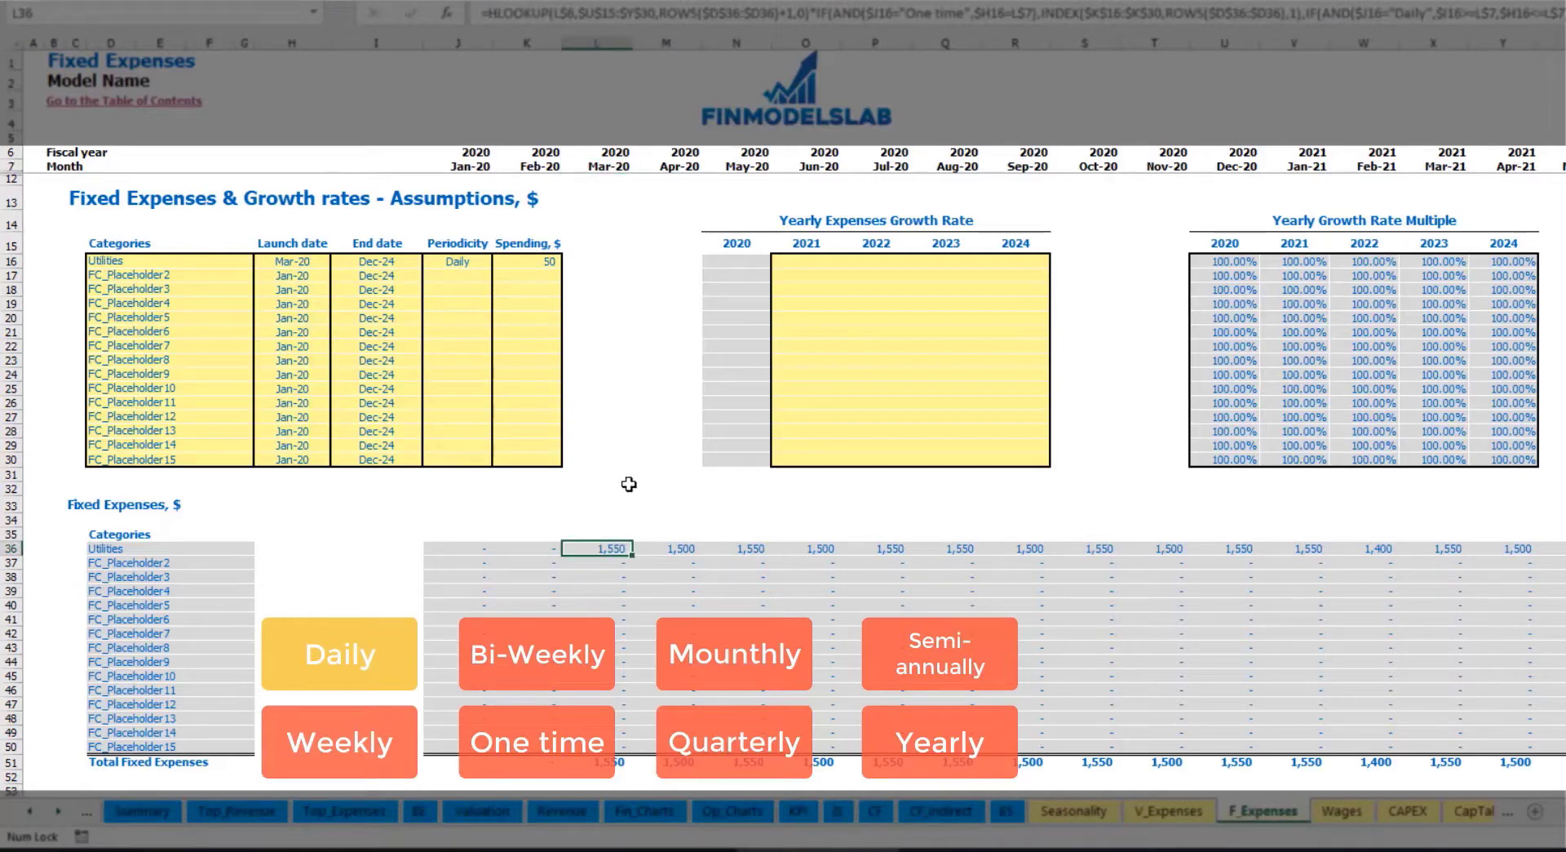
click(681, 551)
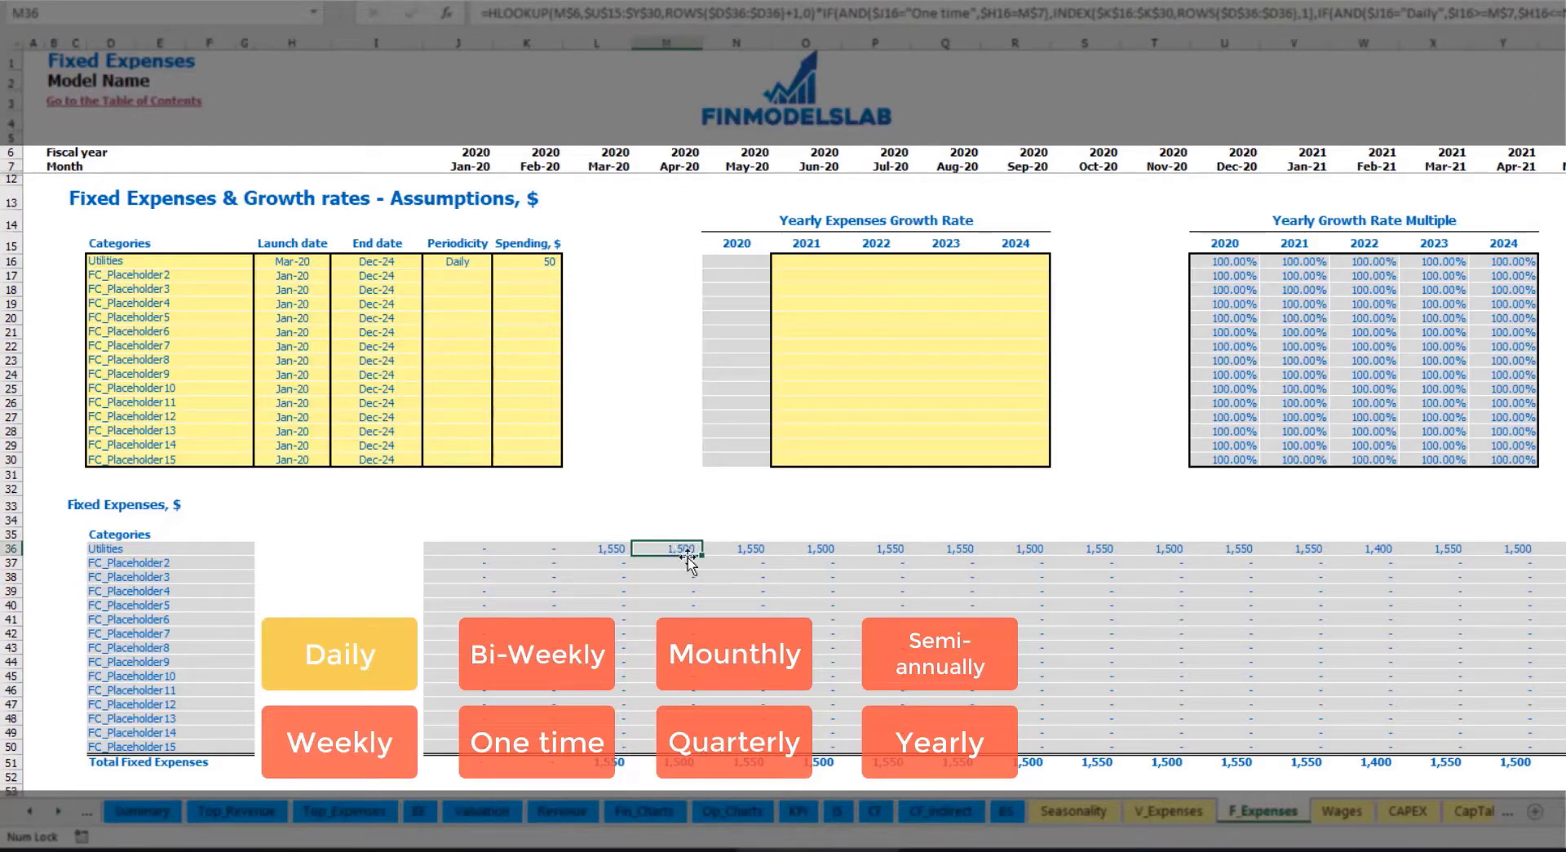
Give Utilities a 5% yearly growth rate for each year 2021 through 2024
click(817, 264)
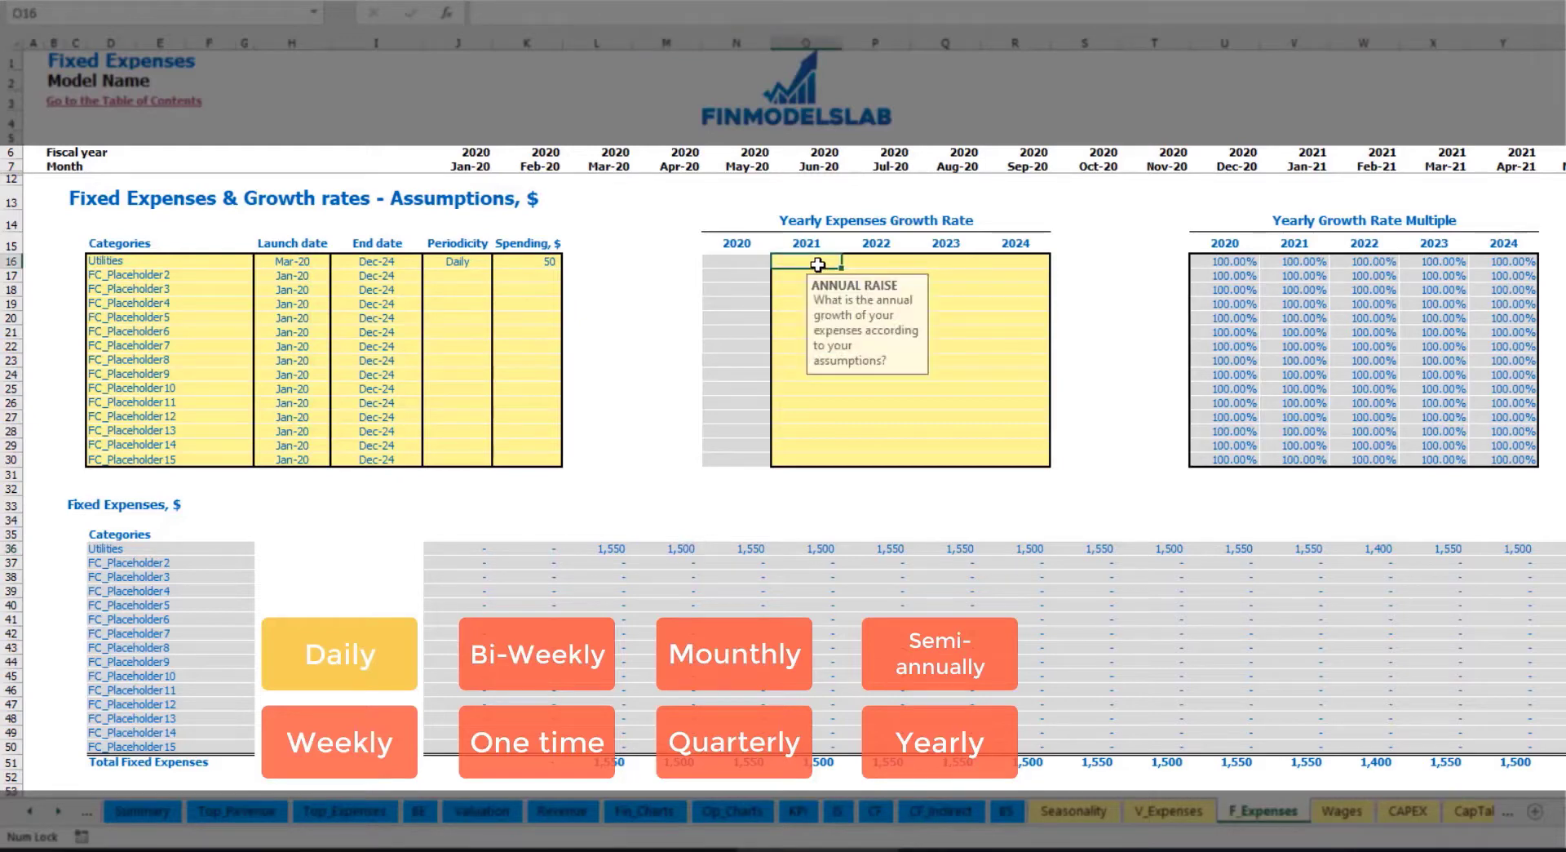
text(5%)
key(ctrl+Return)
key(ctrl+c)
key(Right)
key(shift+Right)
key(shift+Right)
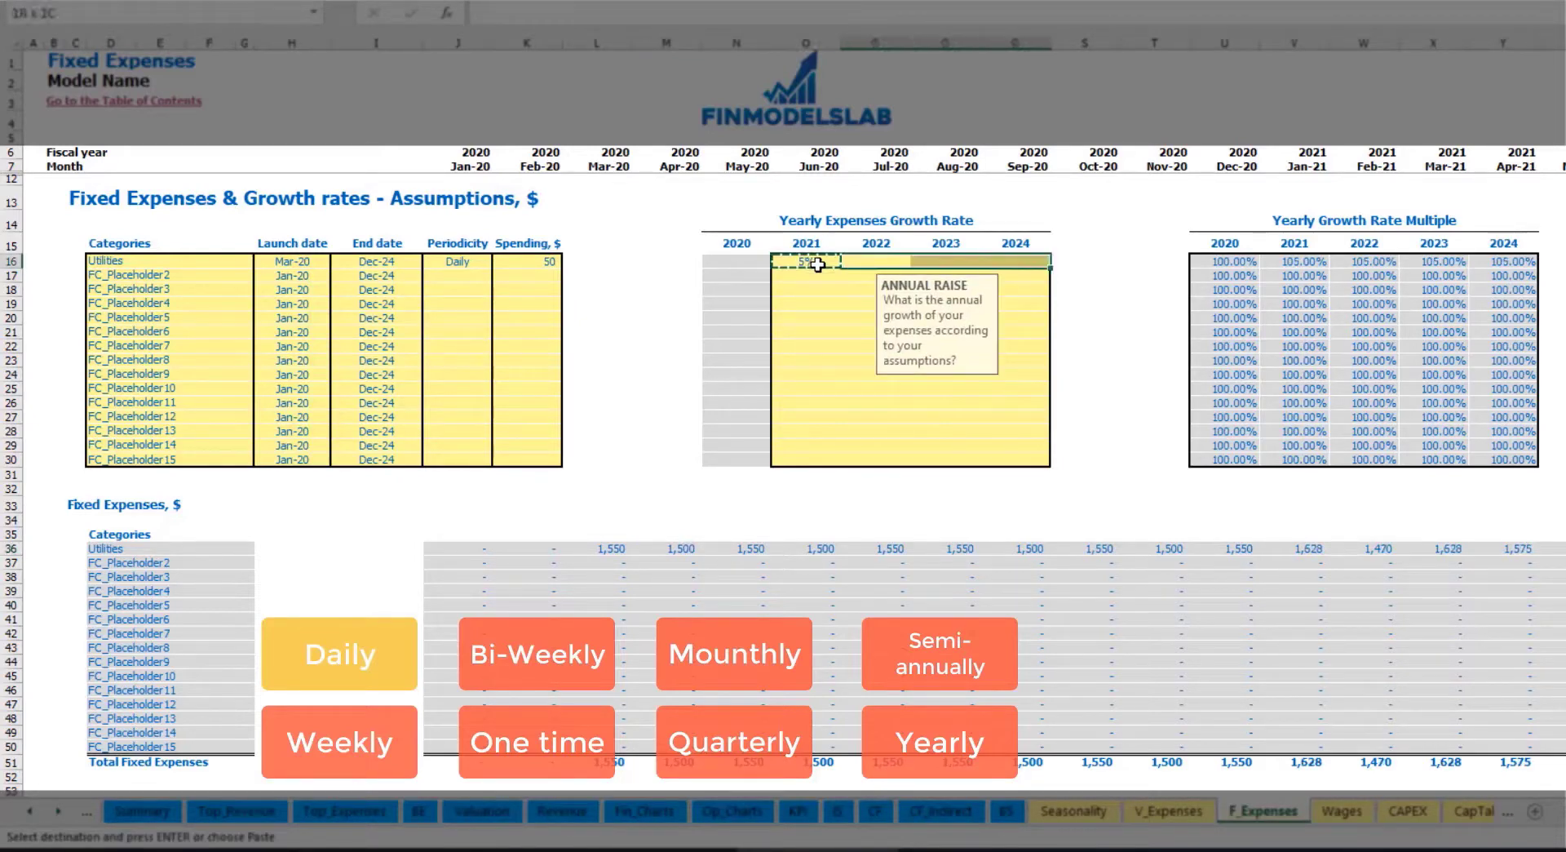
key(ctrl+v)
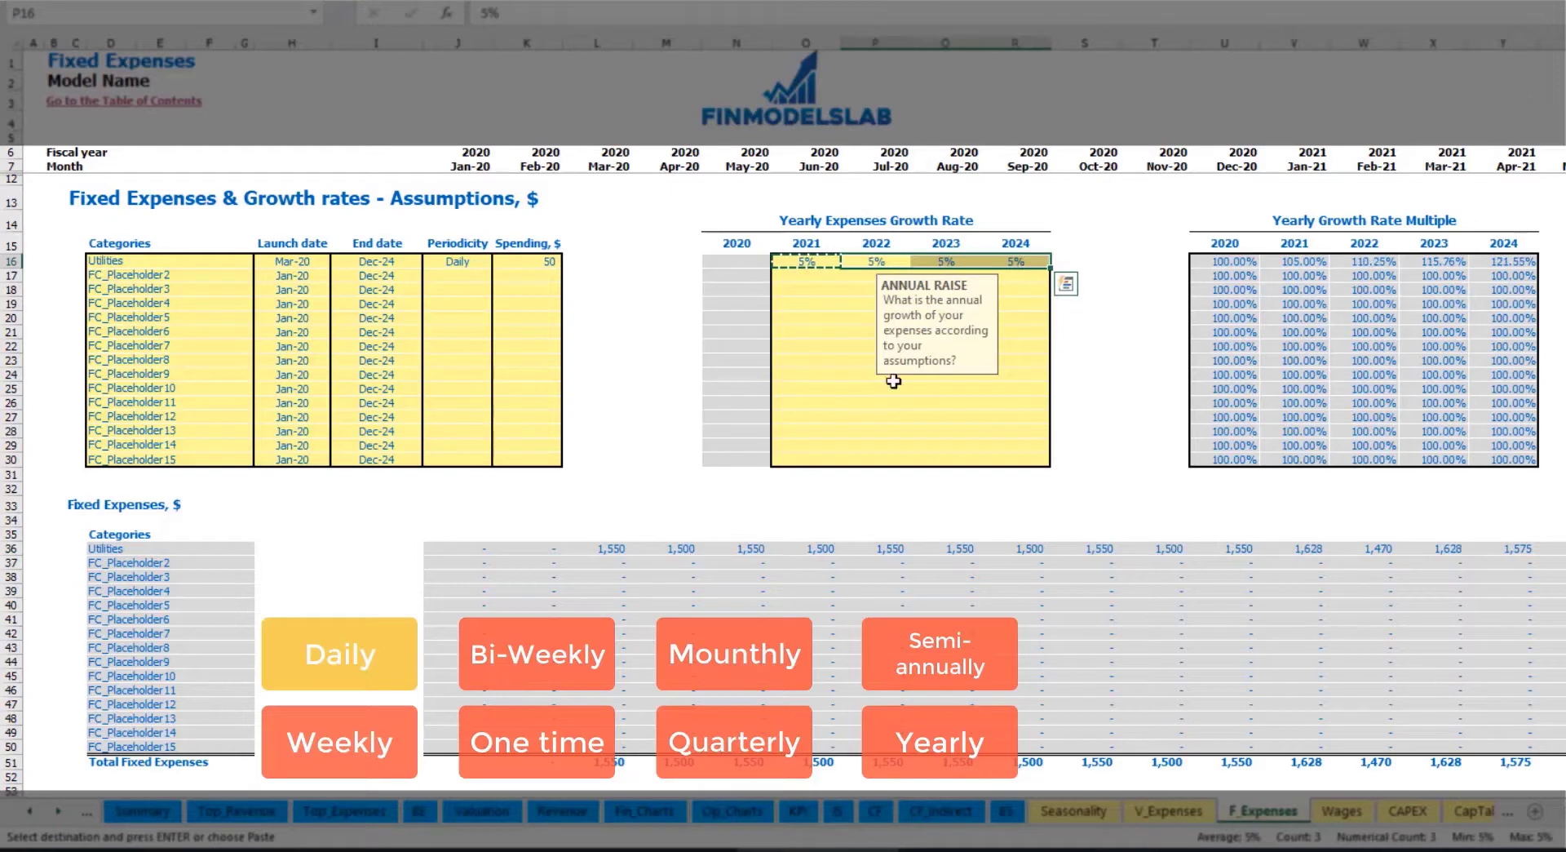
drag(806, 261, 1016, 261)
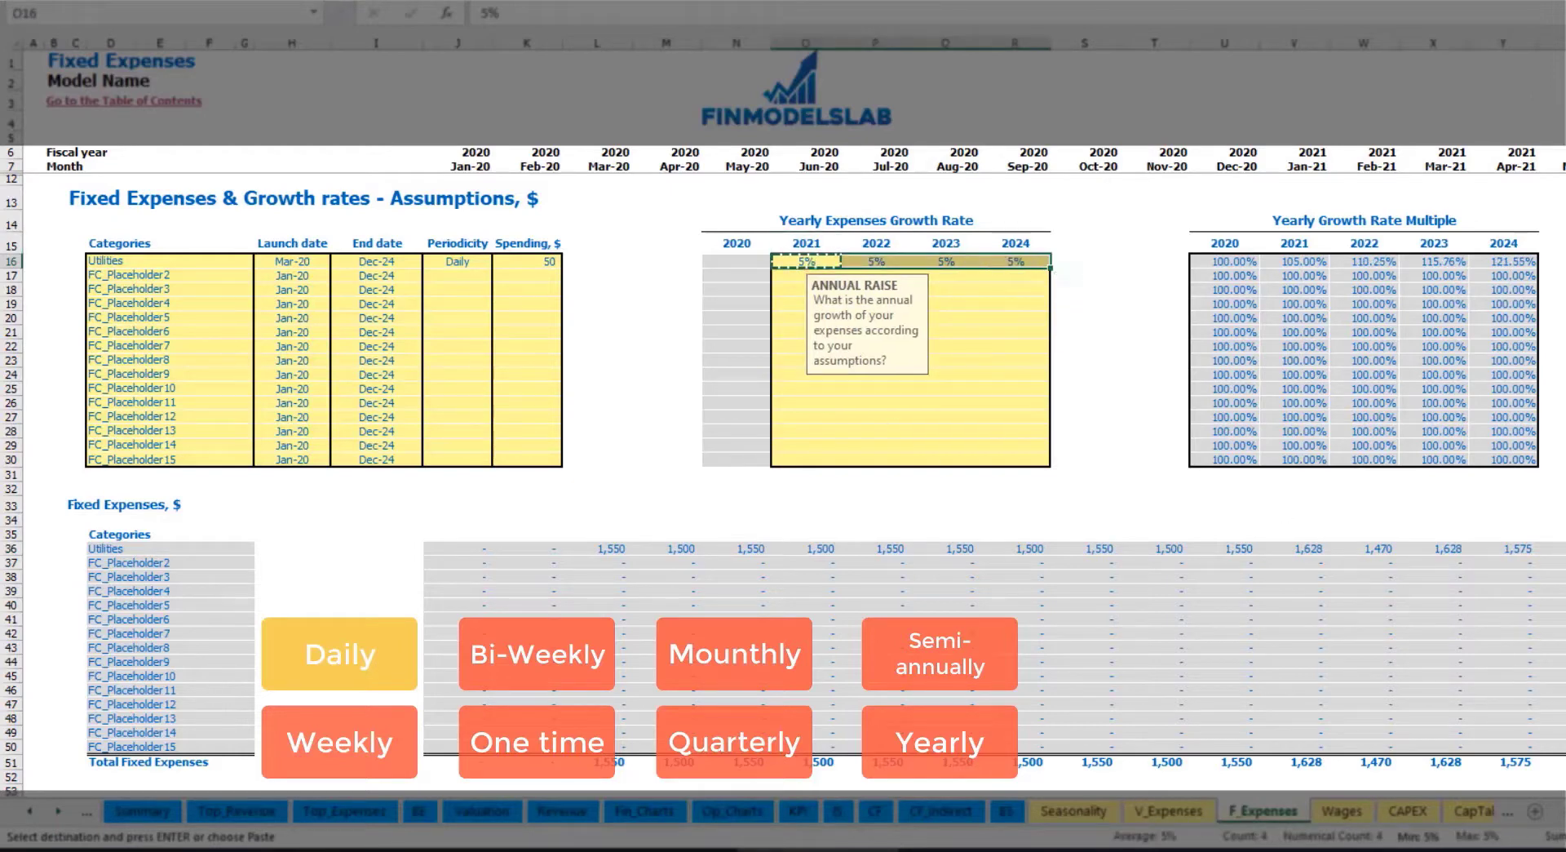
scroll(821, 541, right, 5)
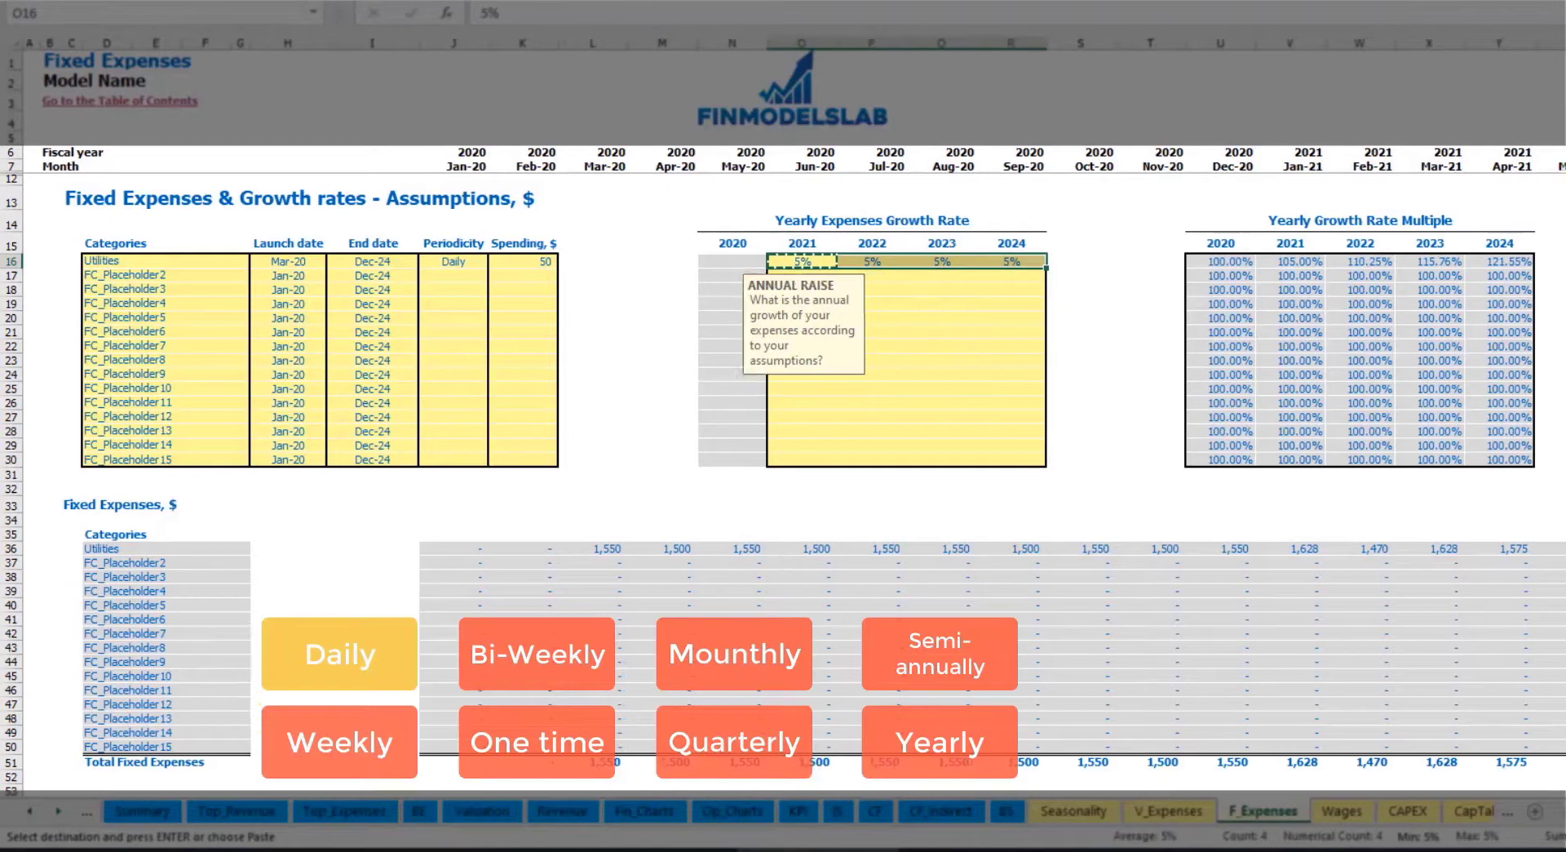
scroll(155, 265, right, 3)
scroll(155, 265, left, 5)
scroll(155, 265, left, 5)
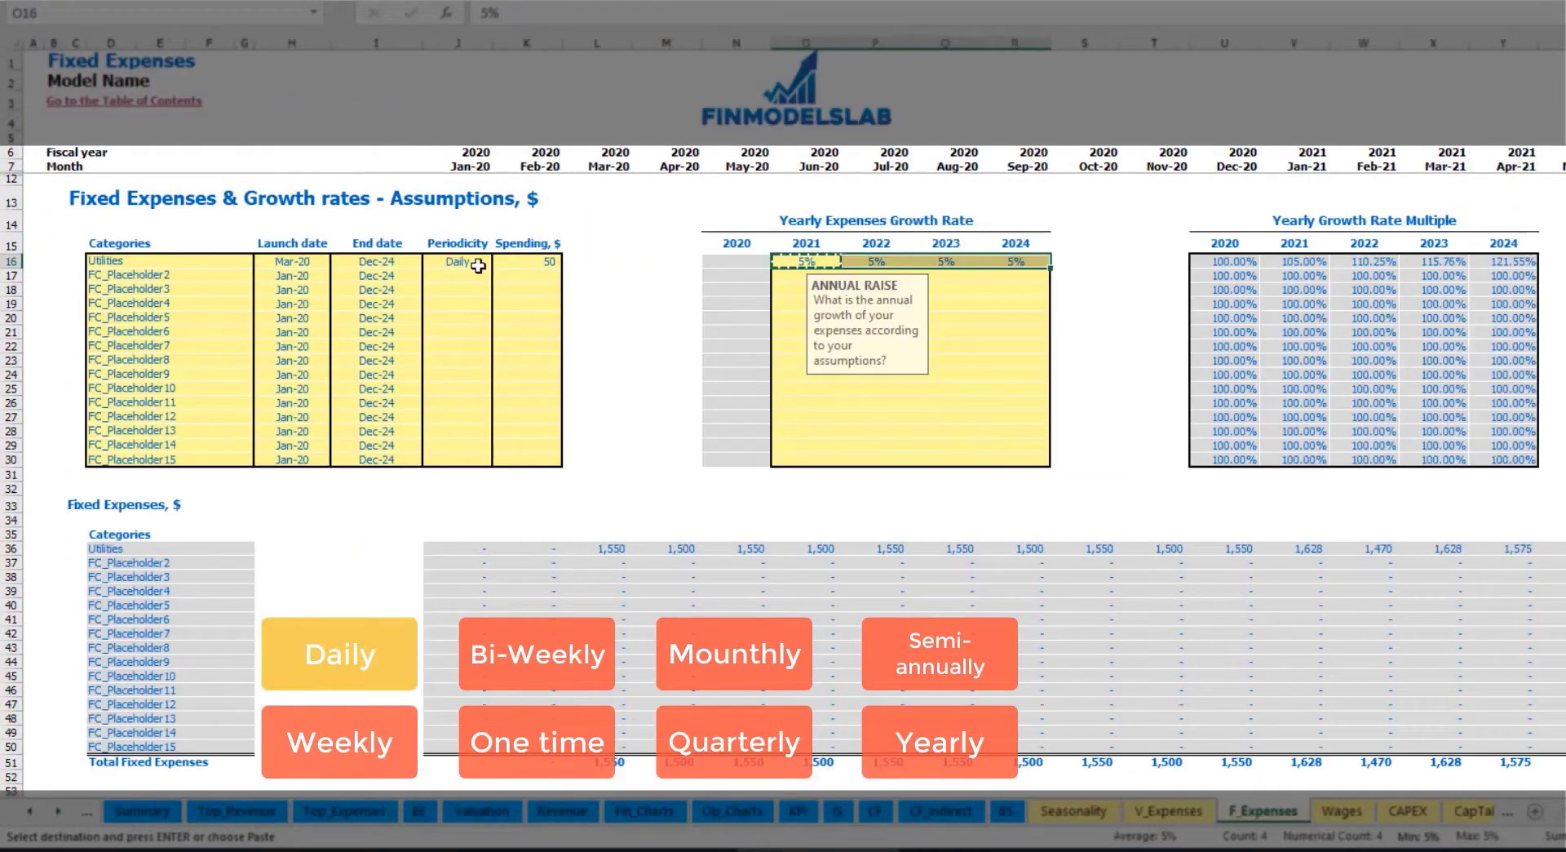
Name the second fixed expense Advertising, running from Mar-20 to Aug-24
click(184, 272)
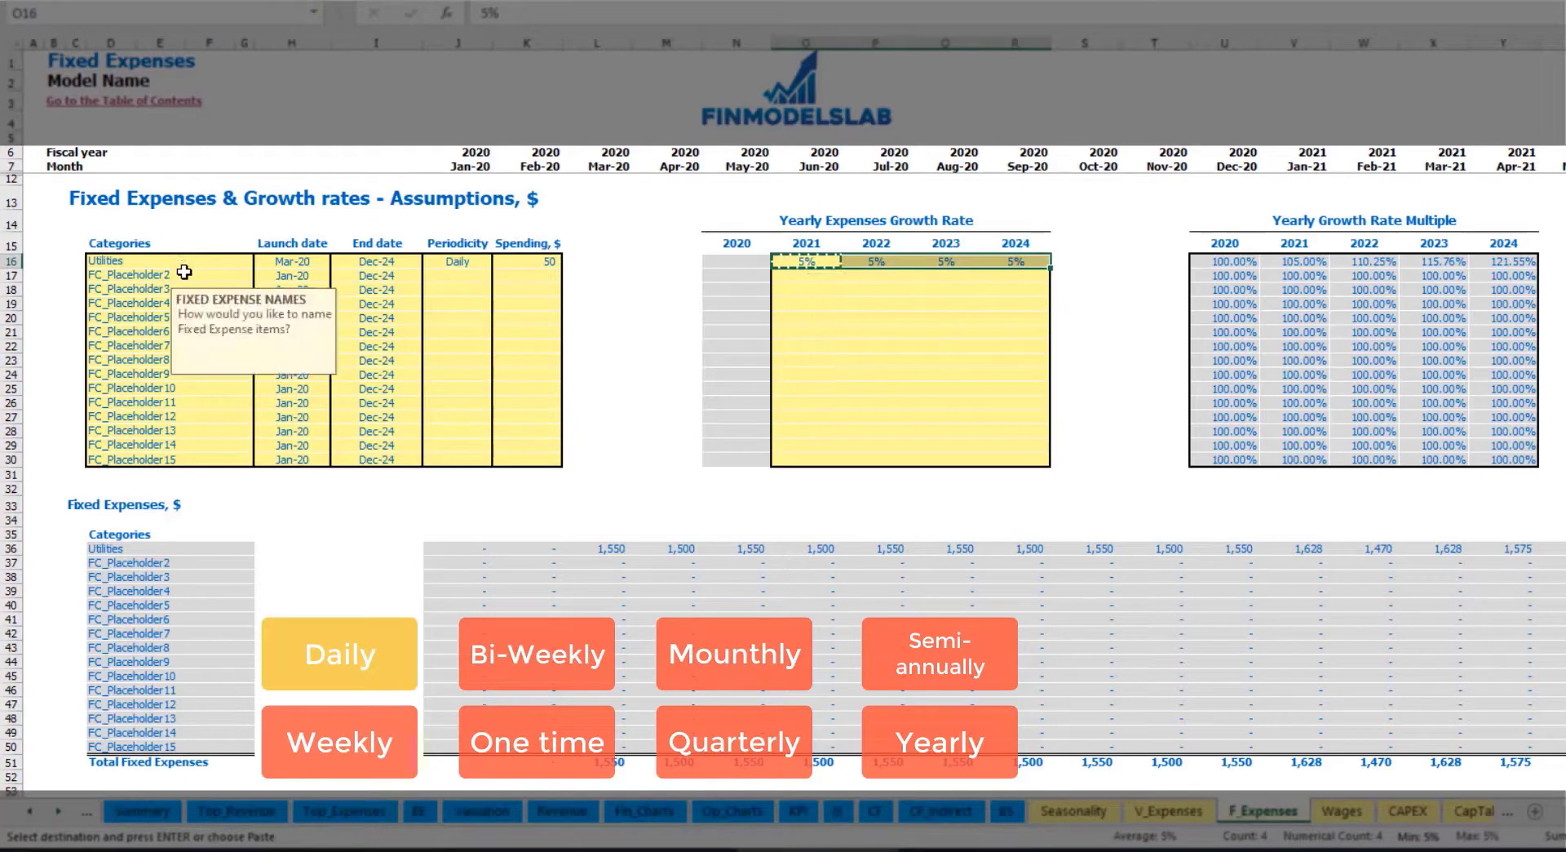
text(Advertising)
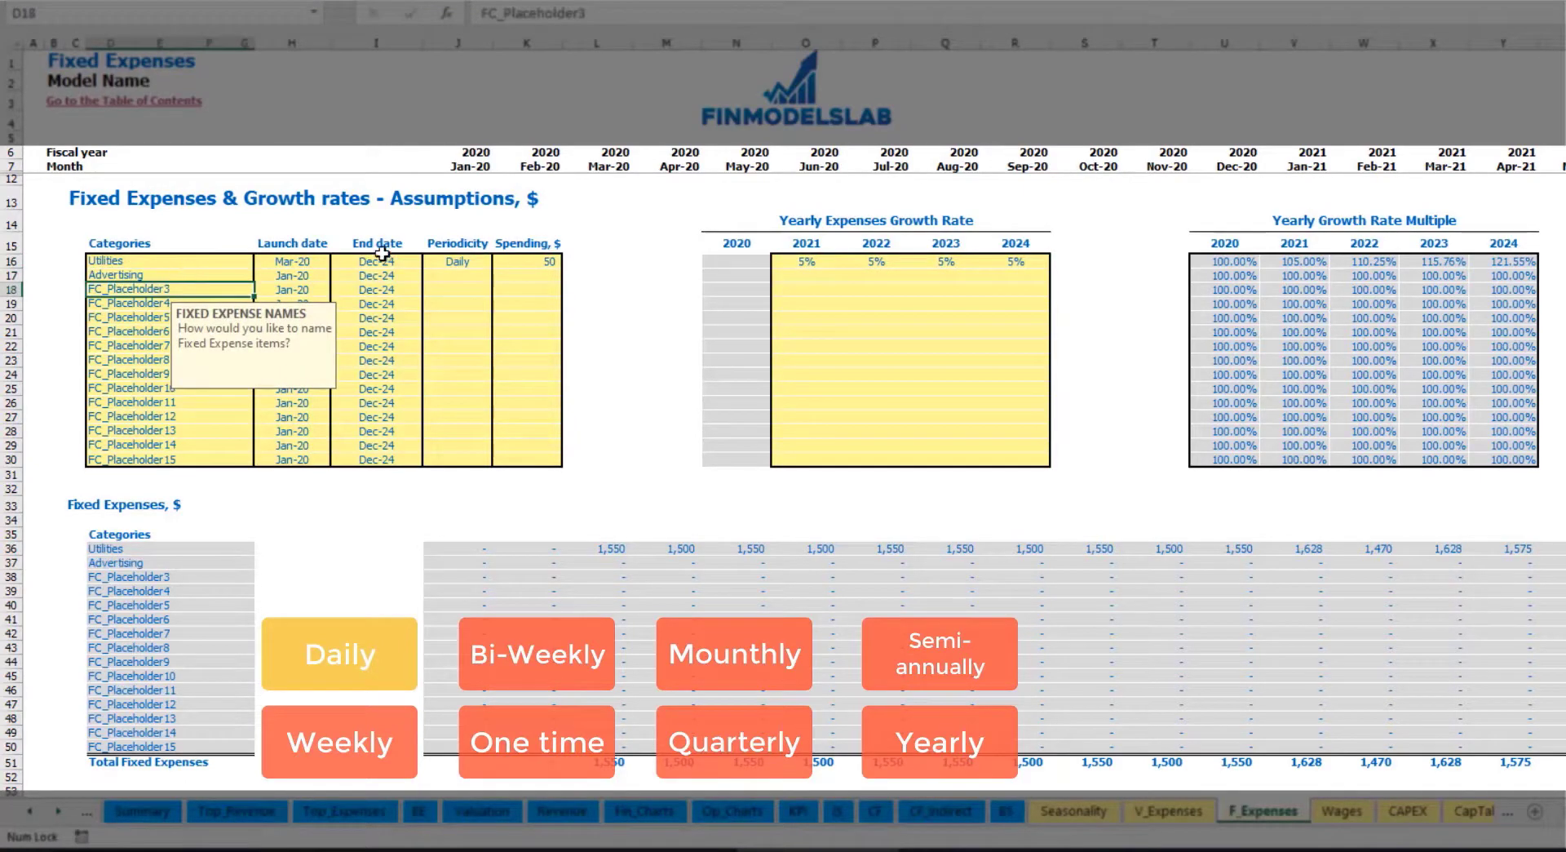
click(293, 277)
click(337, 276)
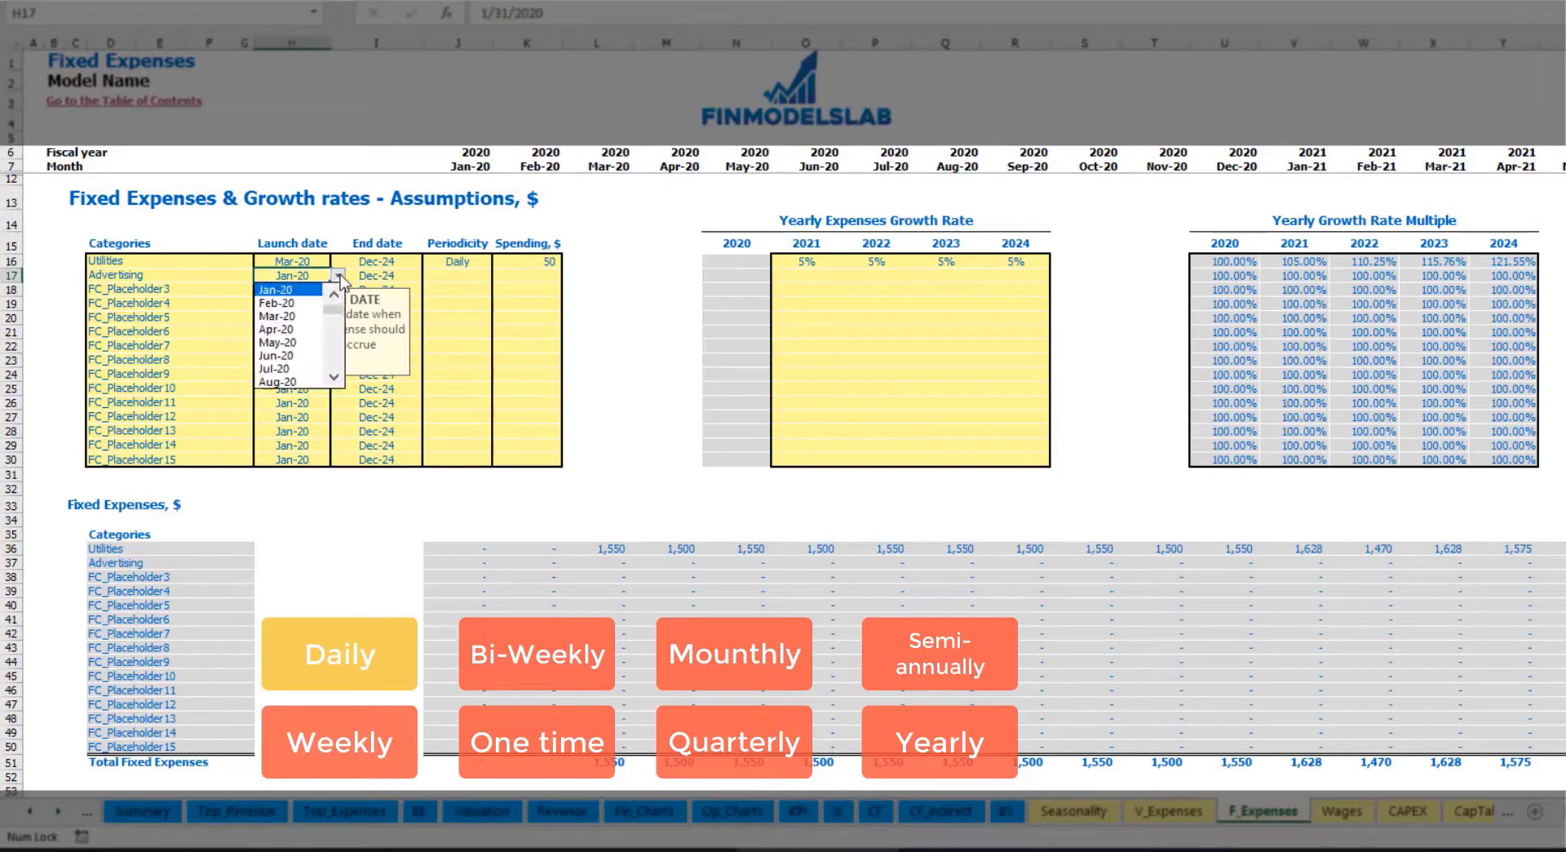
click(303, 316)
click(429, 275)
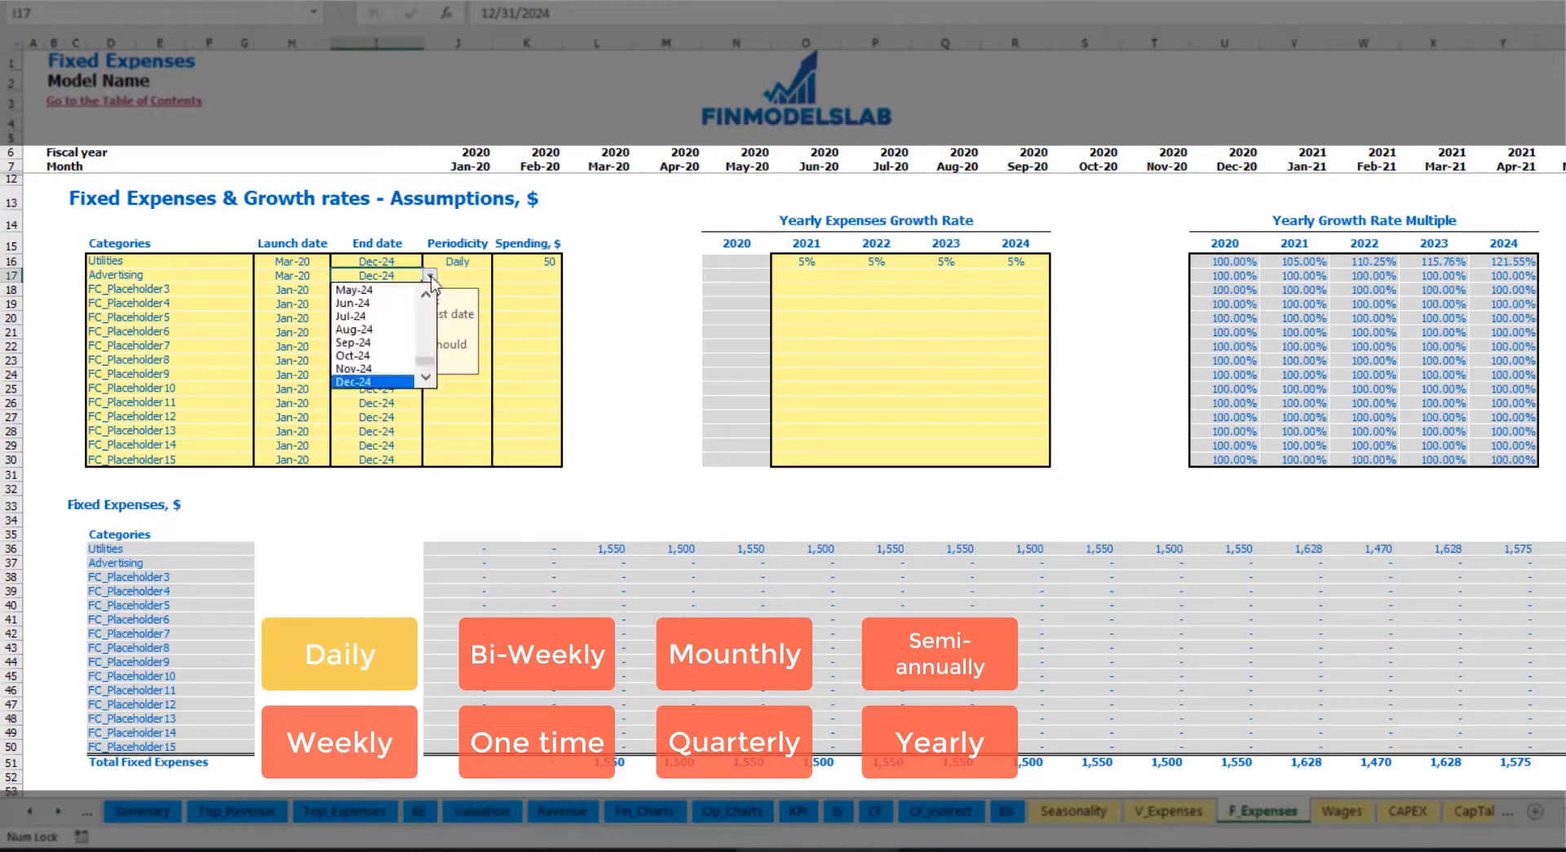
click(379, 330)
Make Advertising a Weekly expense of 100
click(457, 276)
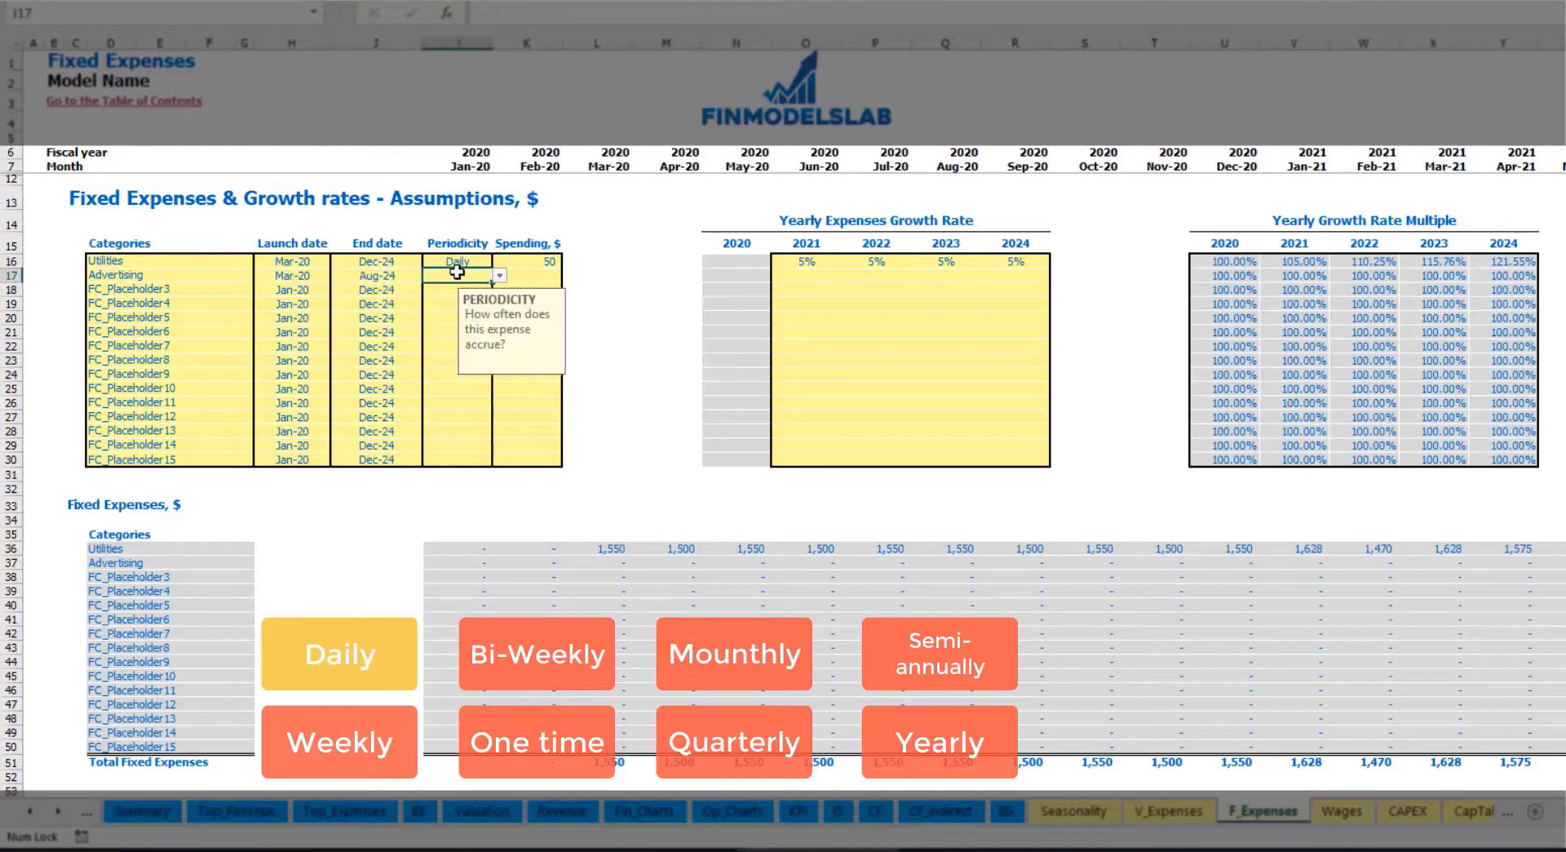
click(498, 276)
click(469, 316)
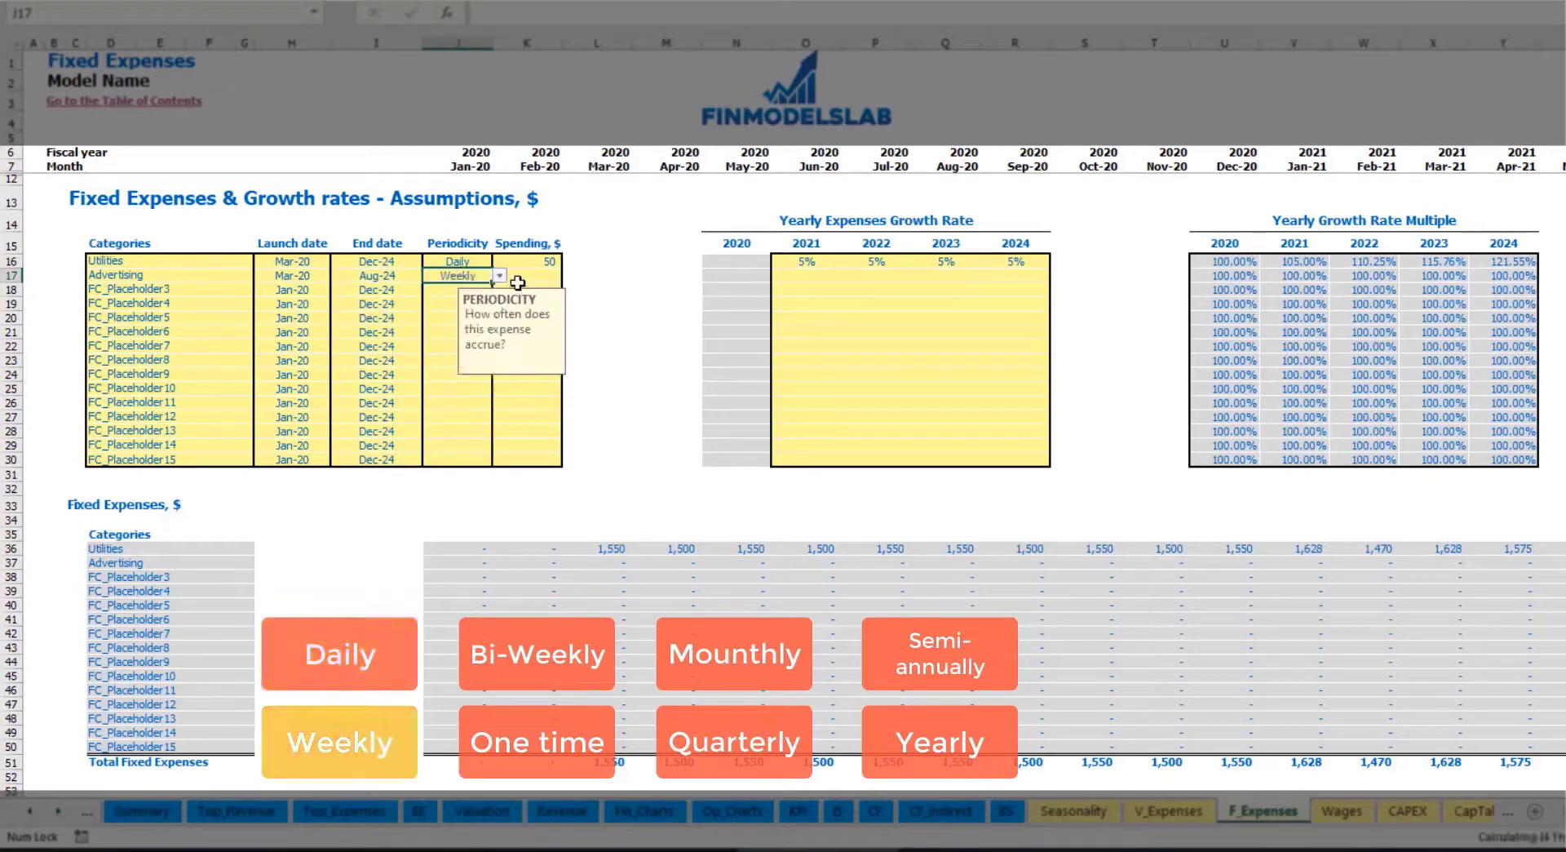
click(523, 279)
text(100)
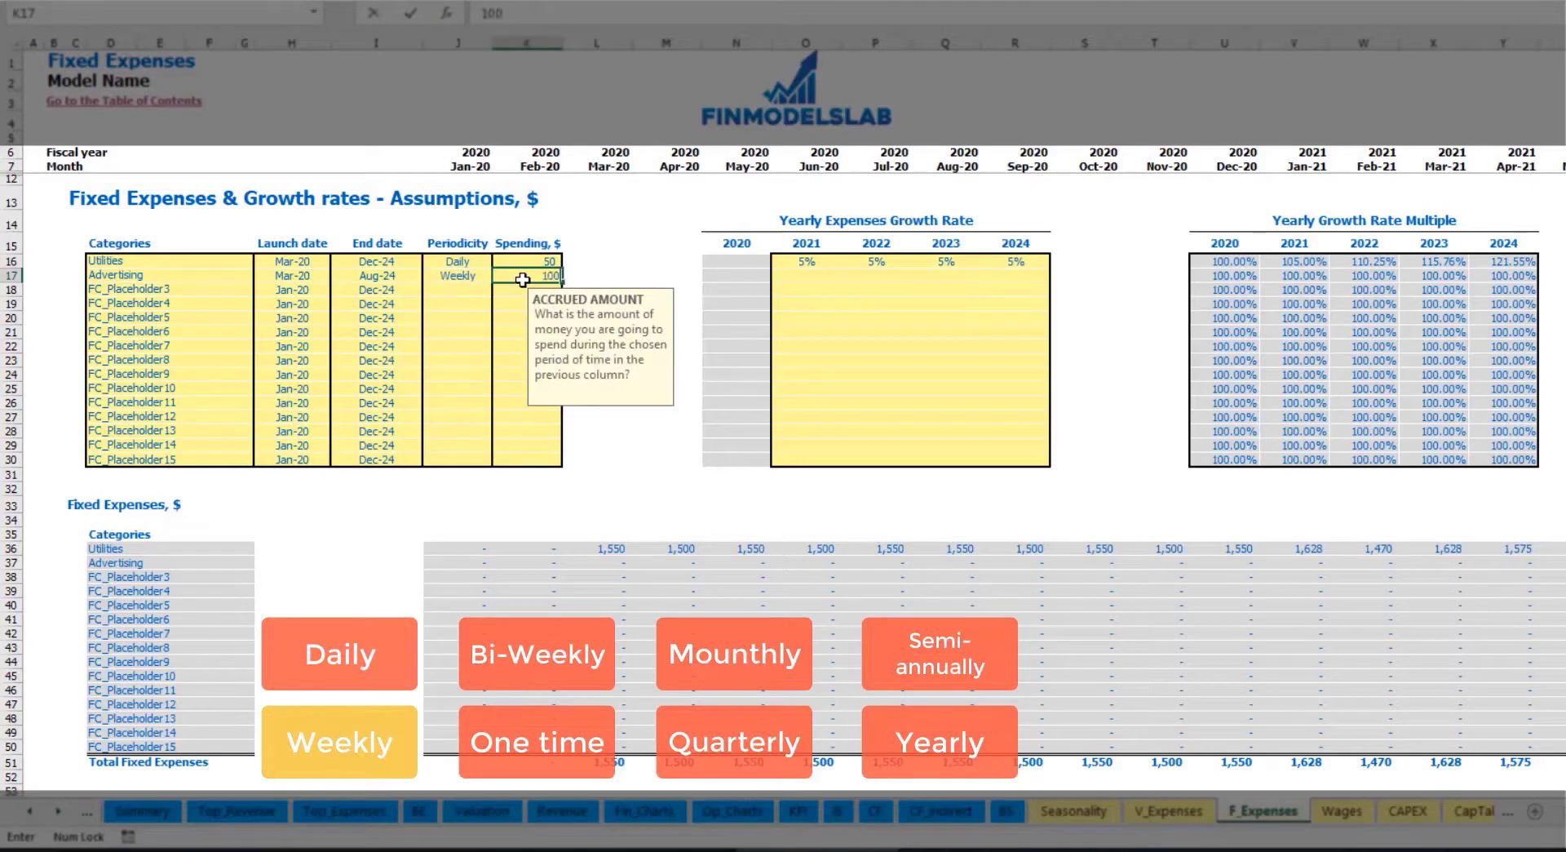
key(Return)
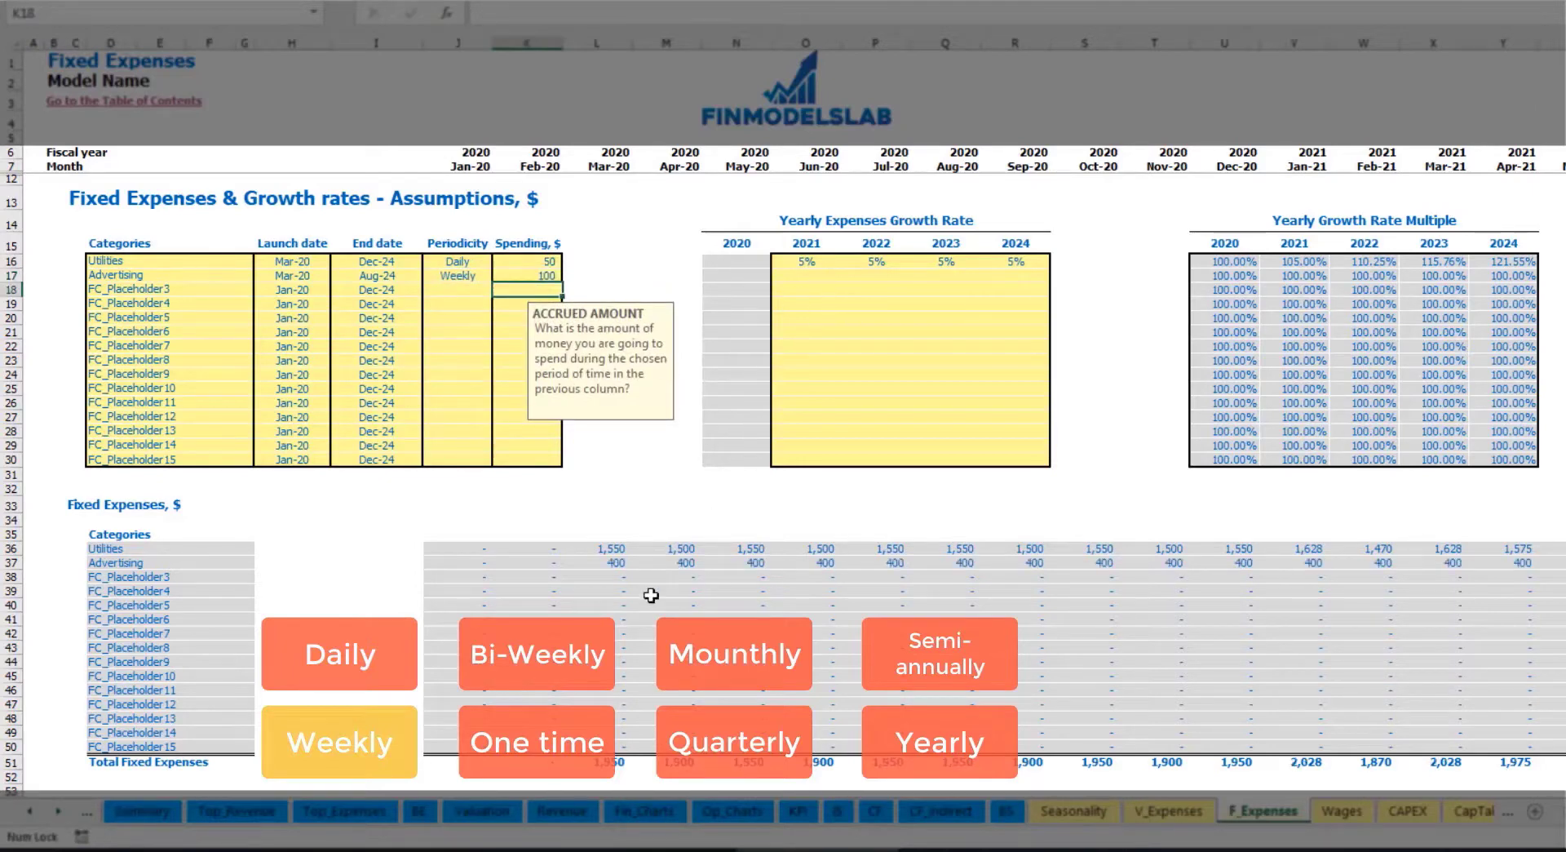
Review Advertising's monthly expense row through to its last month
click(614, 563)
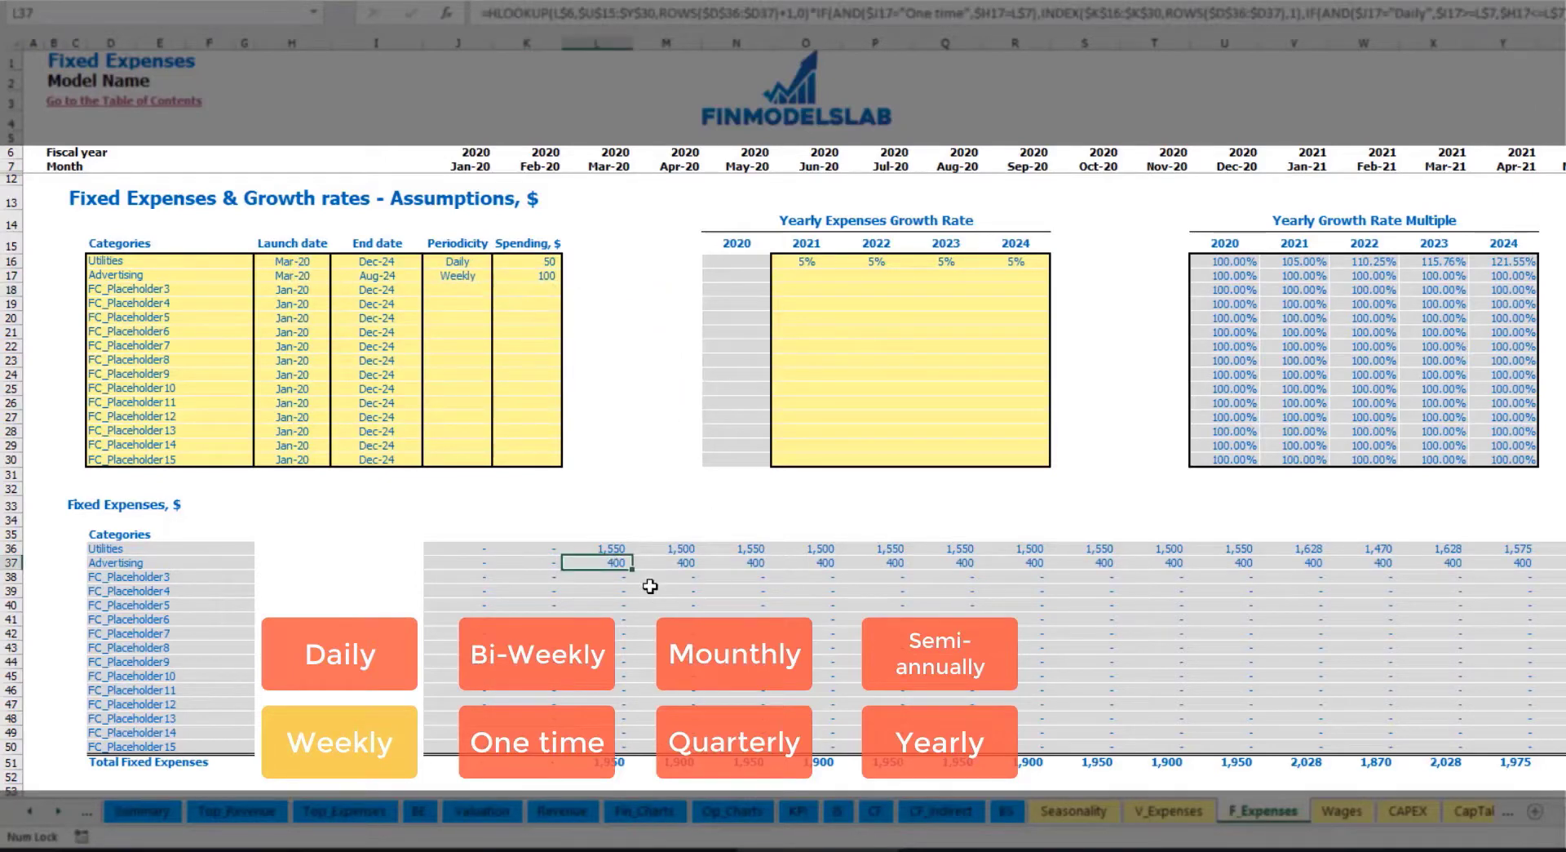
scroll(794, 408, right, 10)
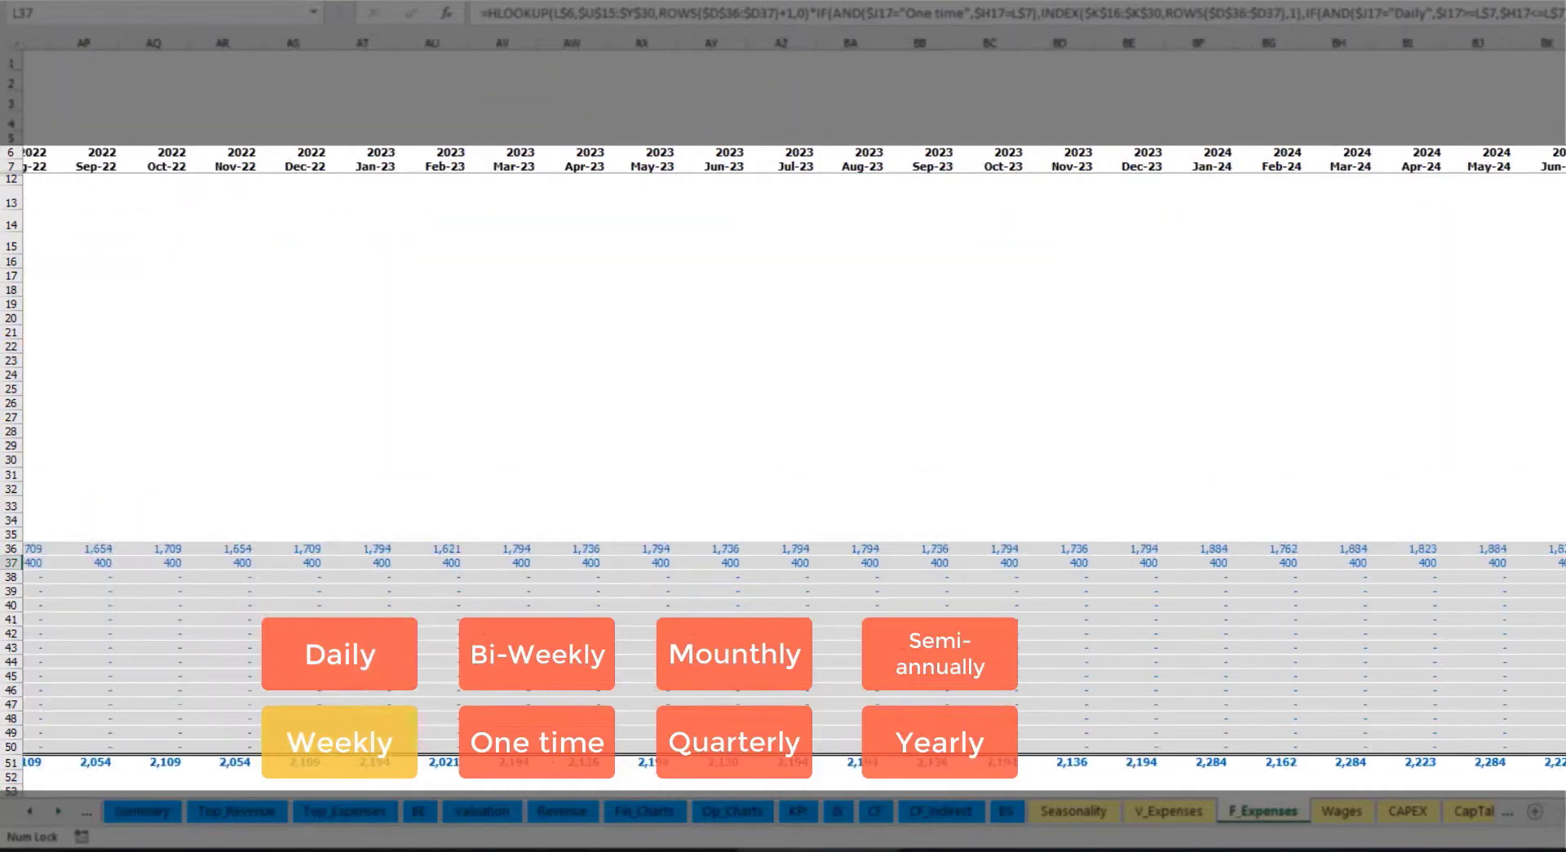
scroll(793, 408, right, 2)
key(ctrl+shift+Right)
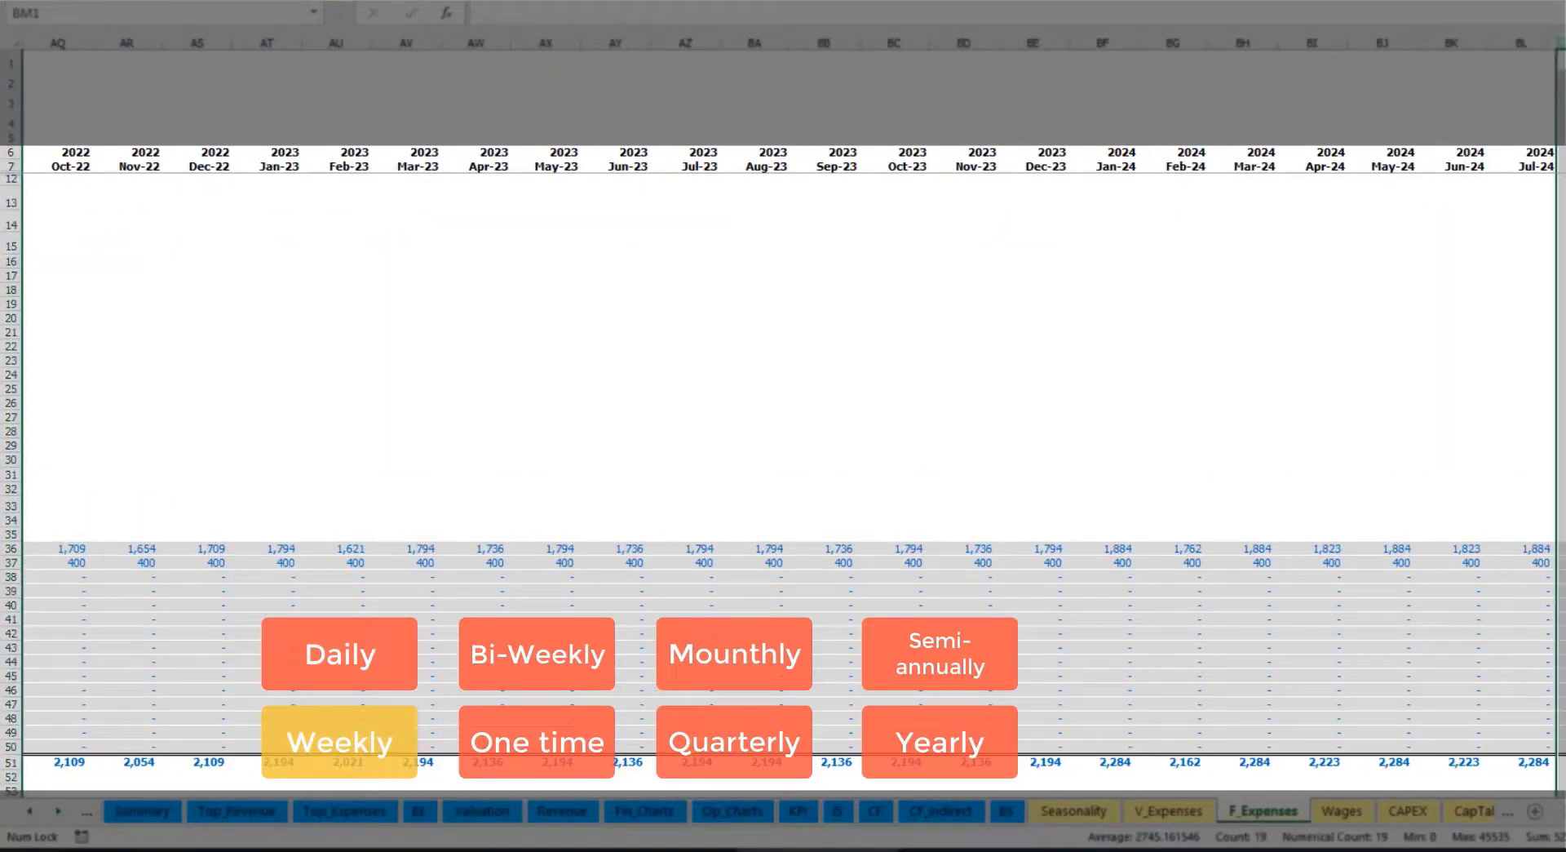
key(ctrl+Right)
scroll(706, 517, left, 12)
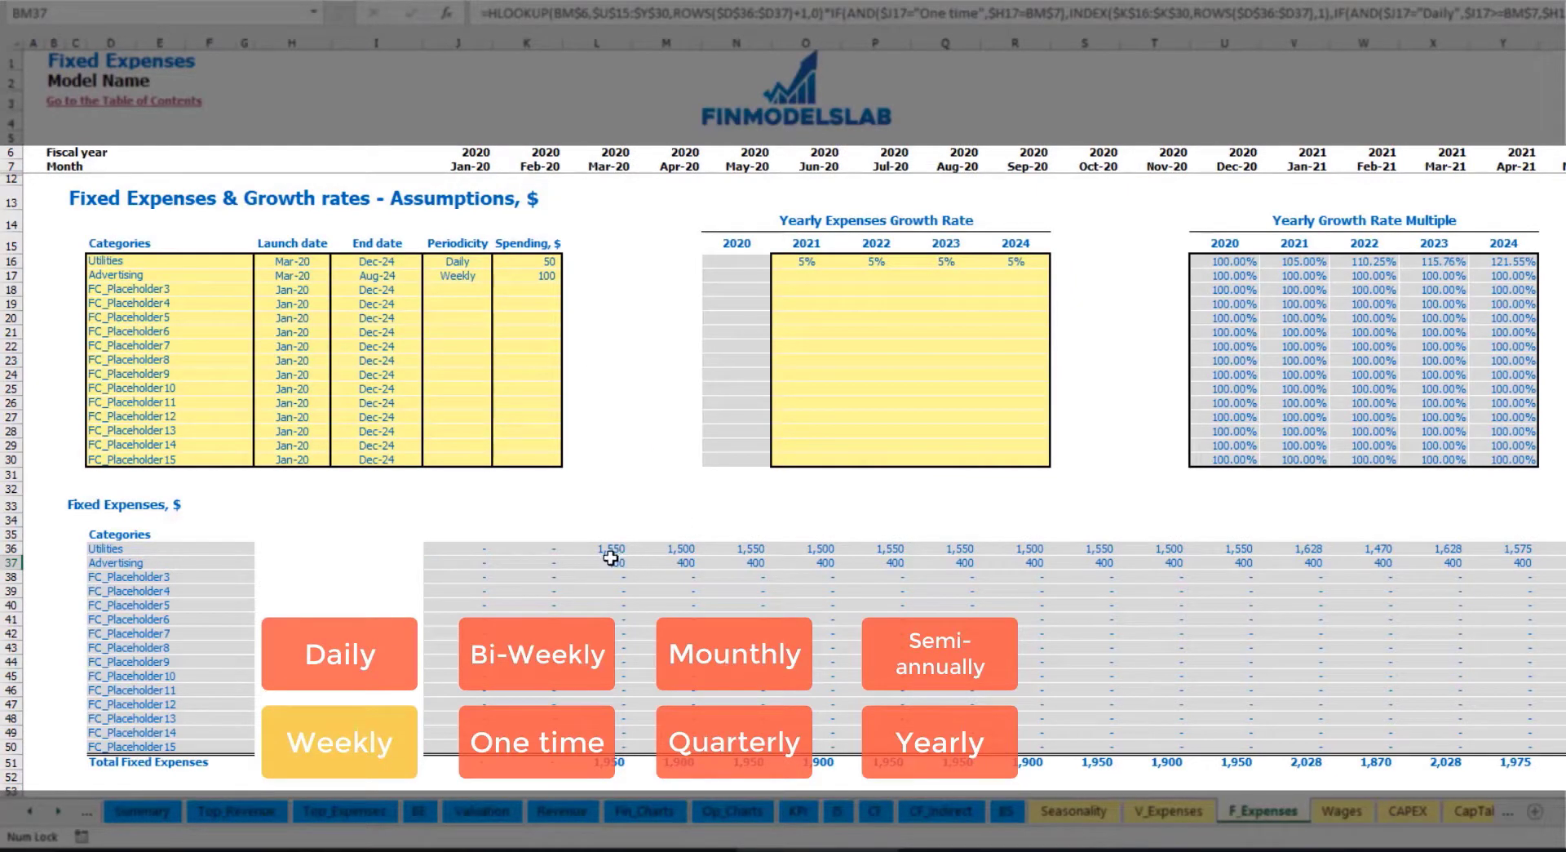
Change Advertising to Bi-Weekly at 500, launching Jul-20
click(467, 281)
click(499, 276)
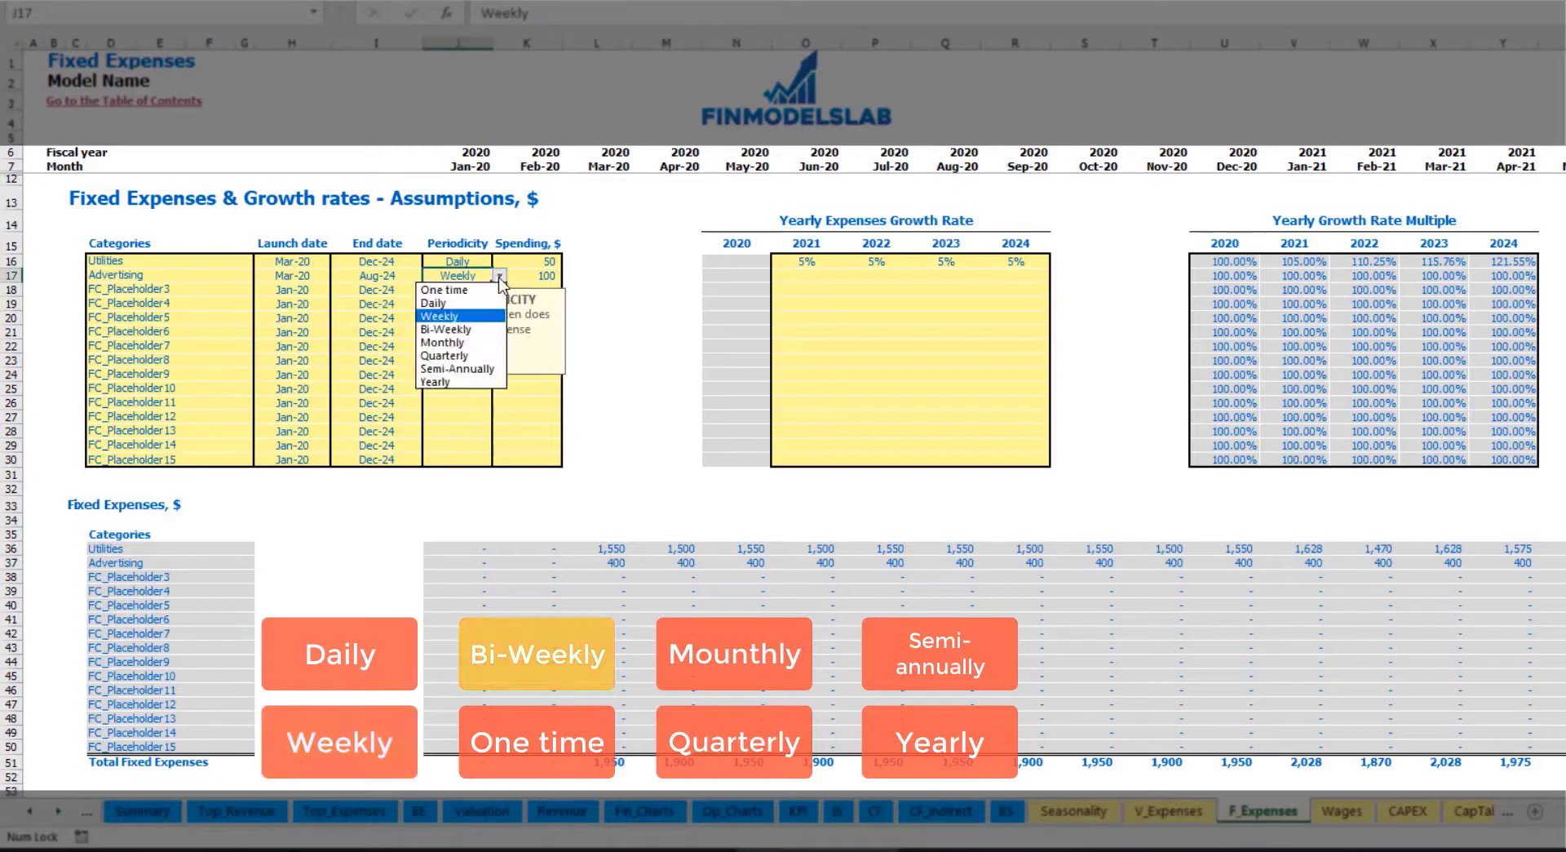
click(478, 330)
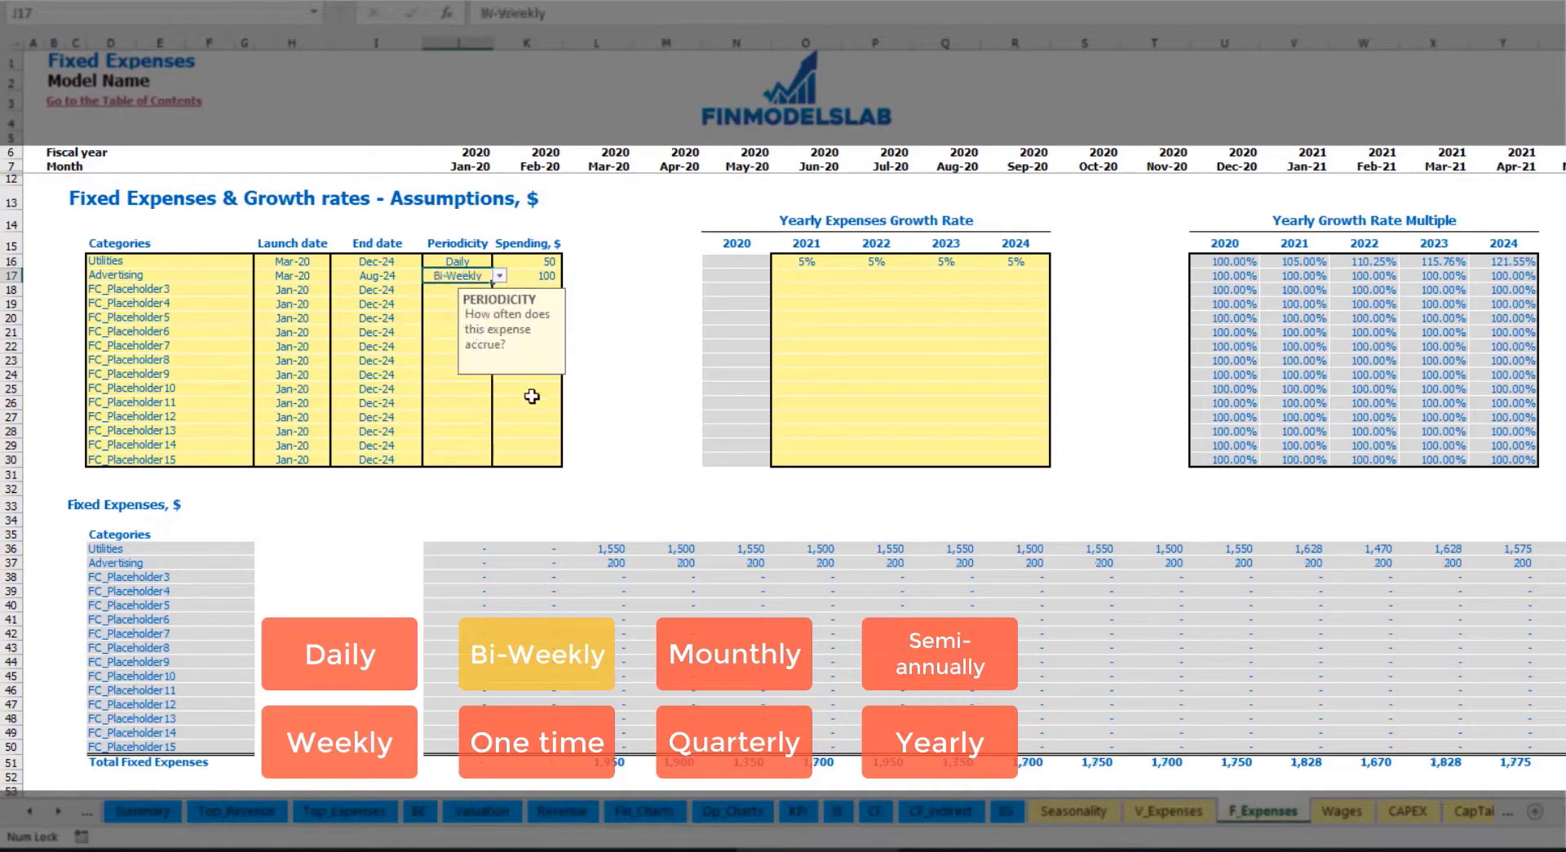
click(525, 275)
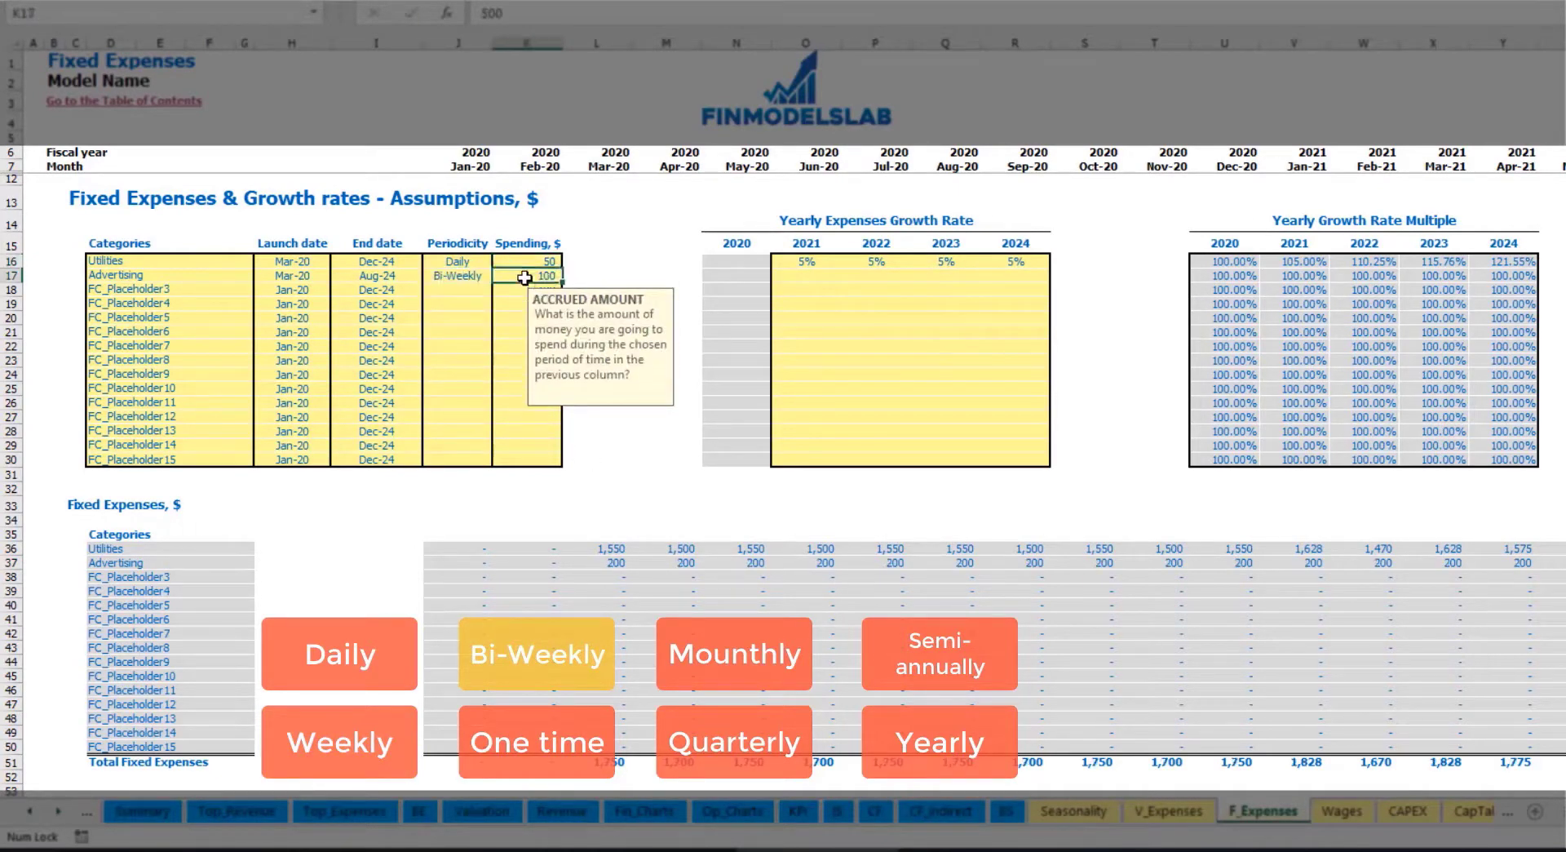
text(5)
key(Return)
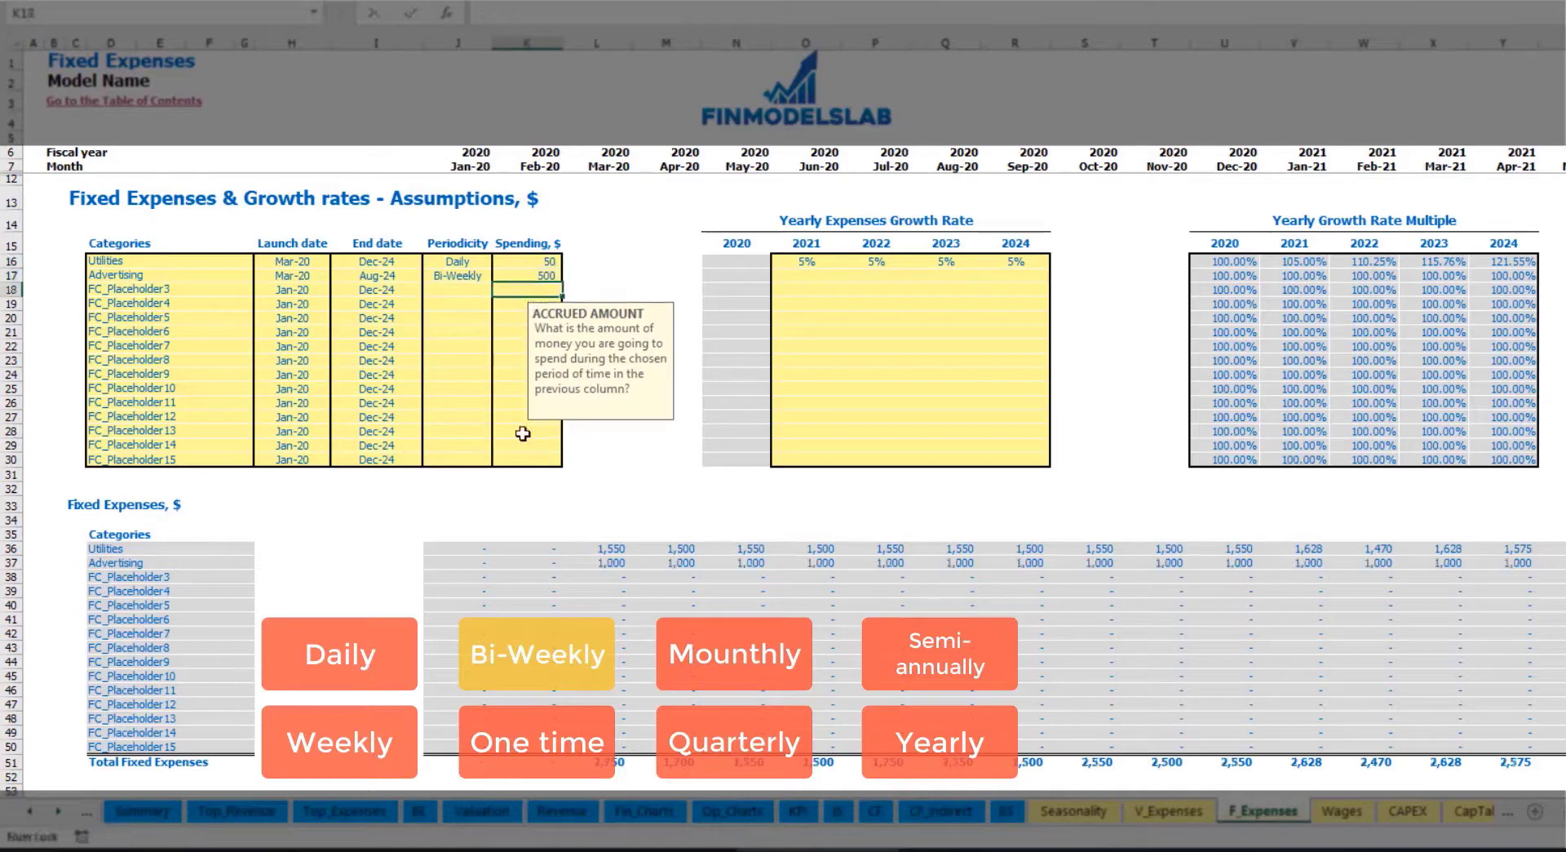
click(314, 263)
click(315, 276)
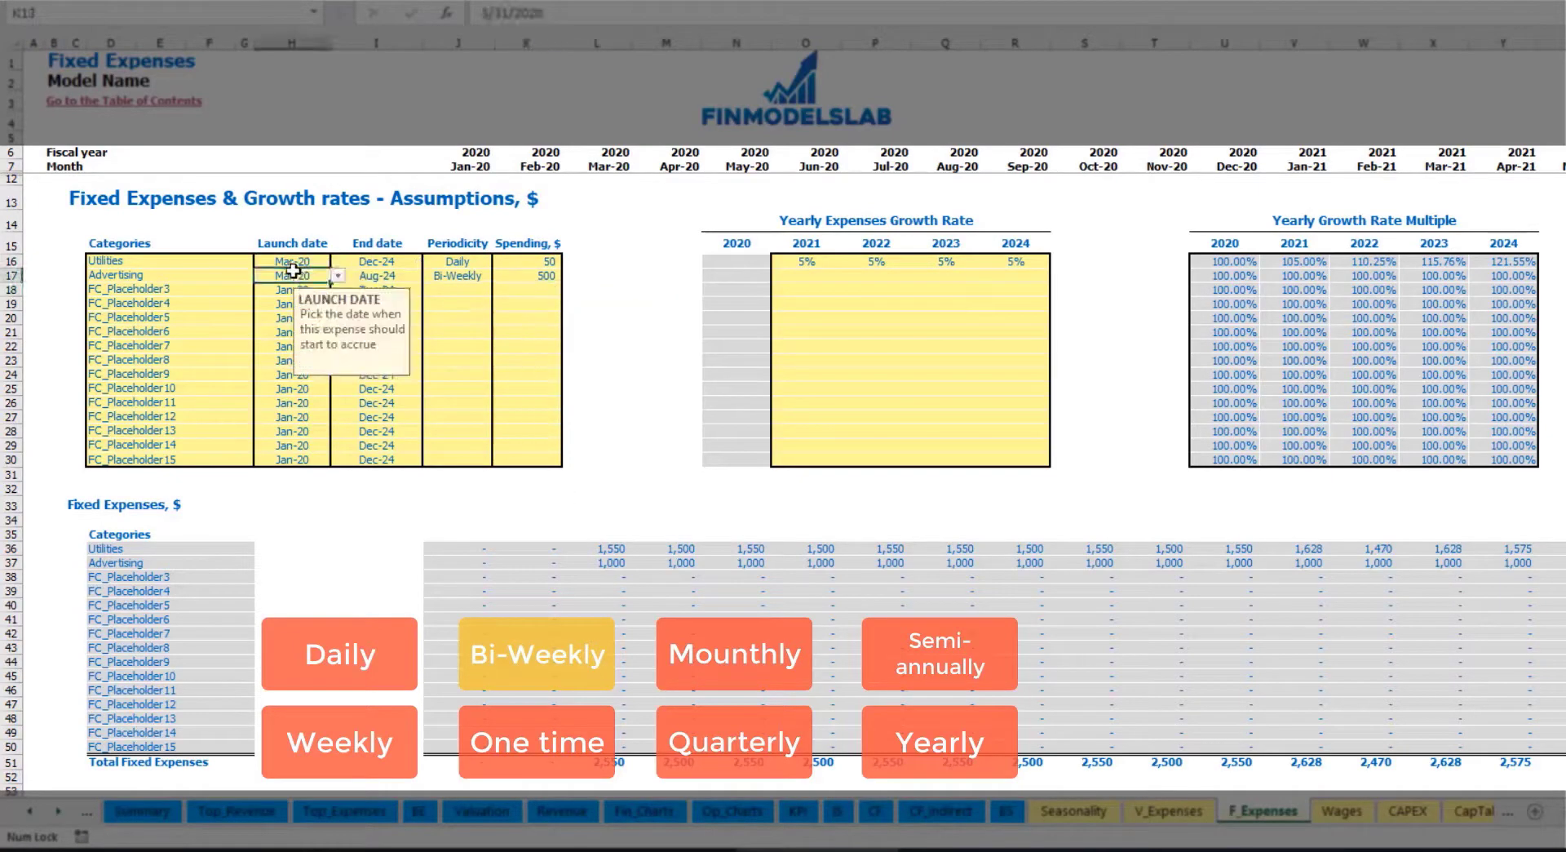
click(338, 276)
click(314, 342)
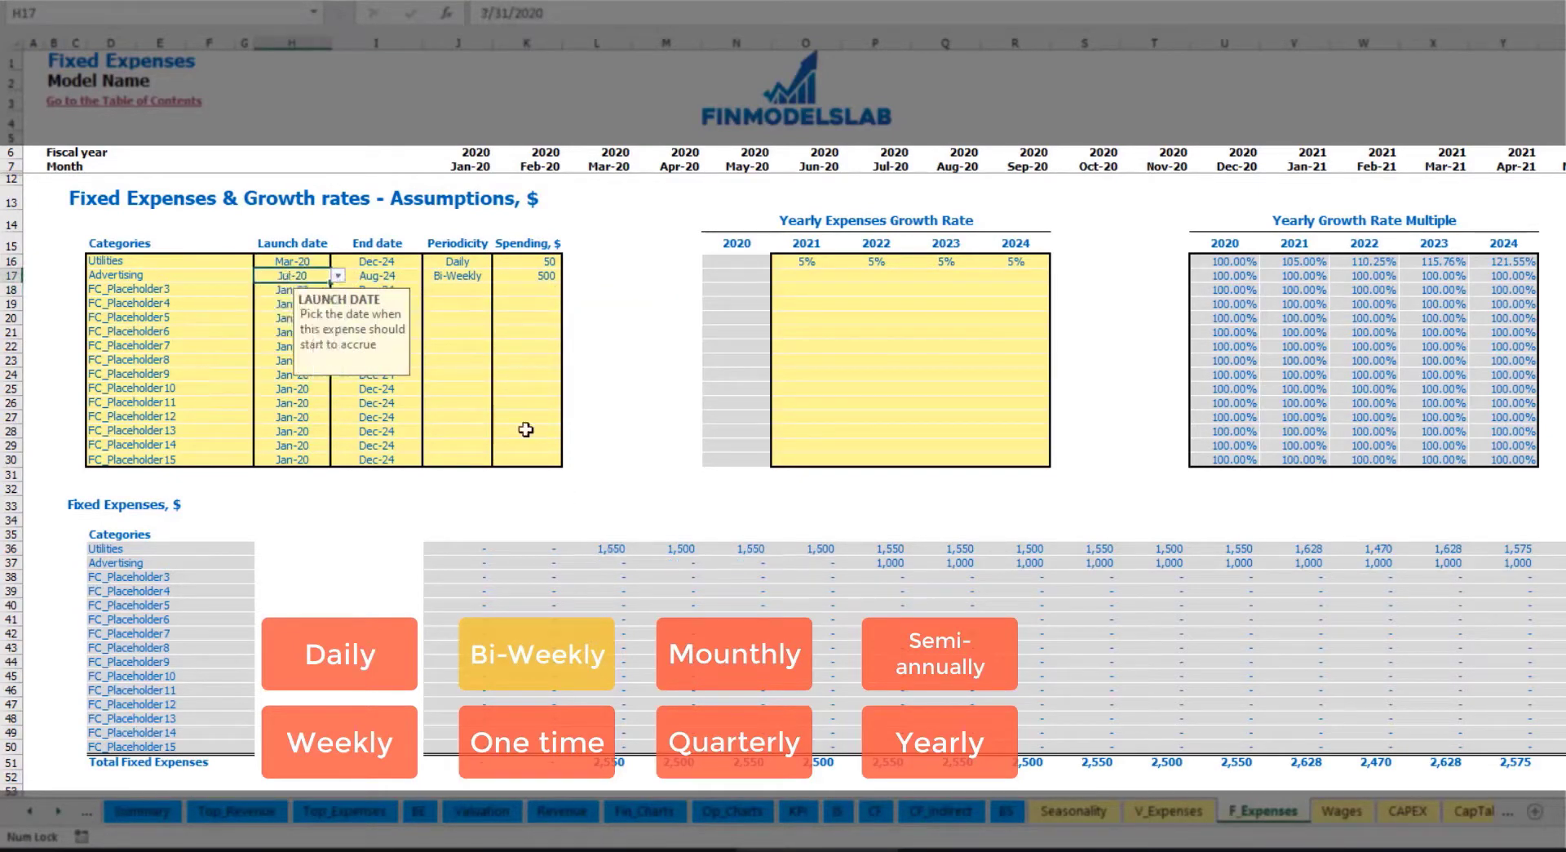
Step through Advertising's monthly expense formulas starting from July
click(895, 562)
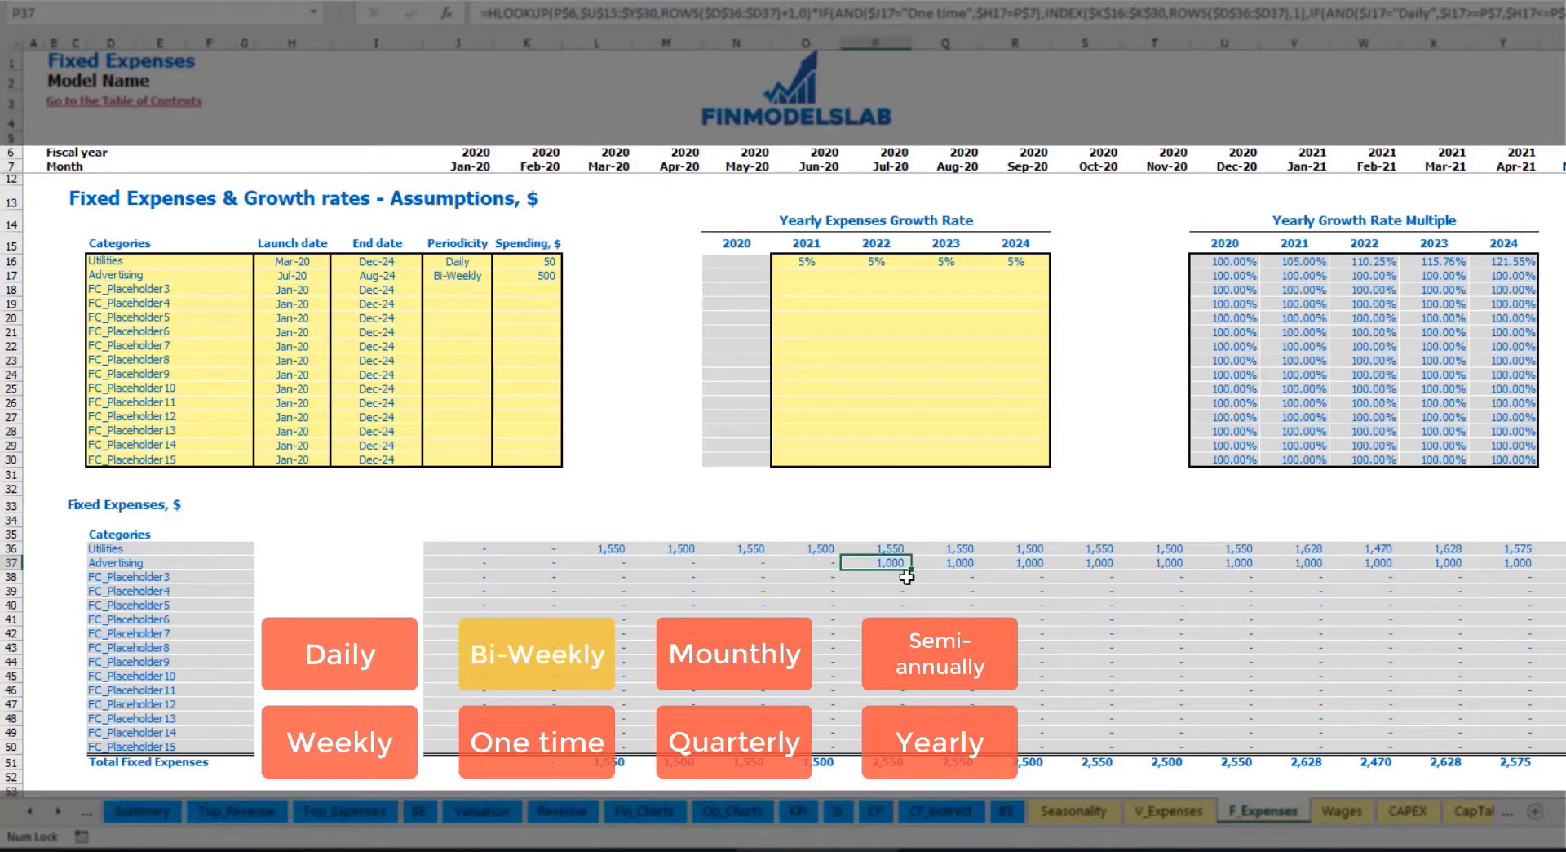
key(Right)
key(Right)
key(Right)
key(Right)
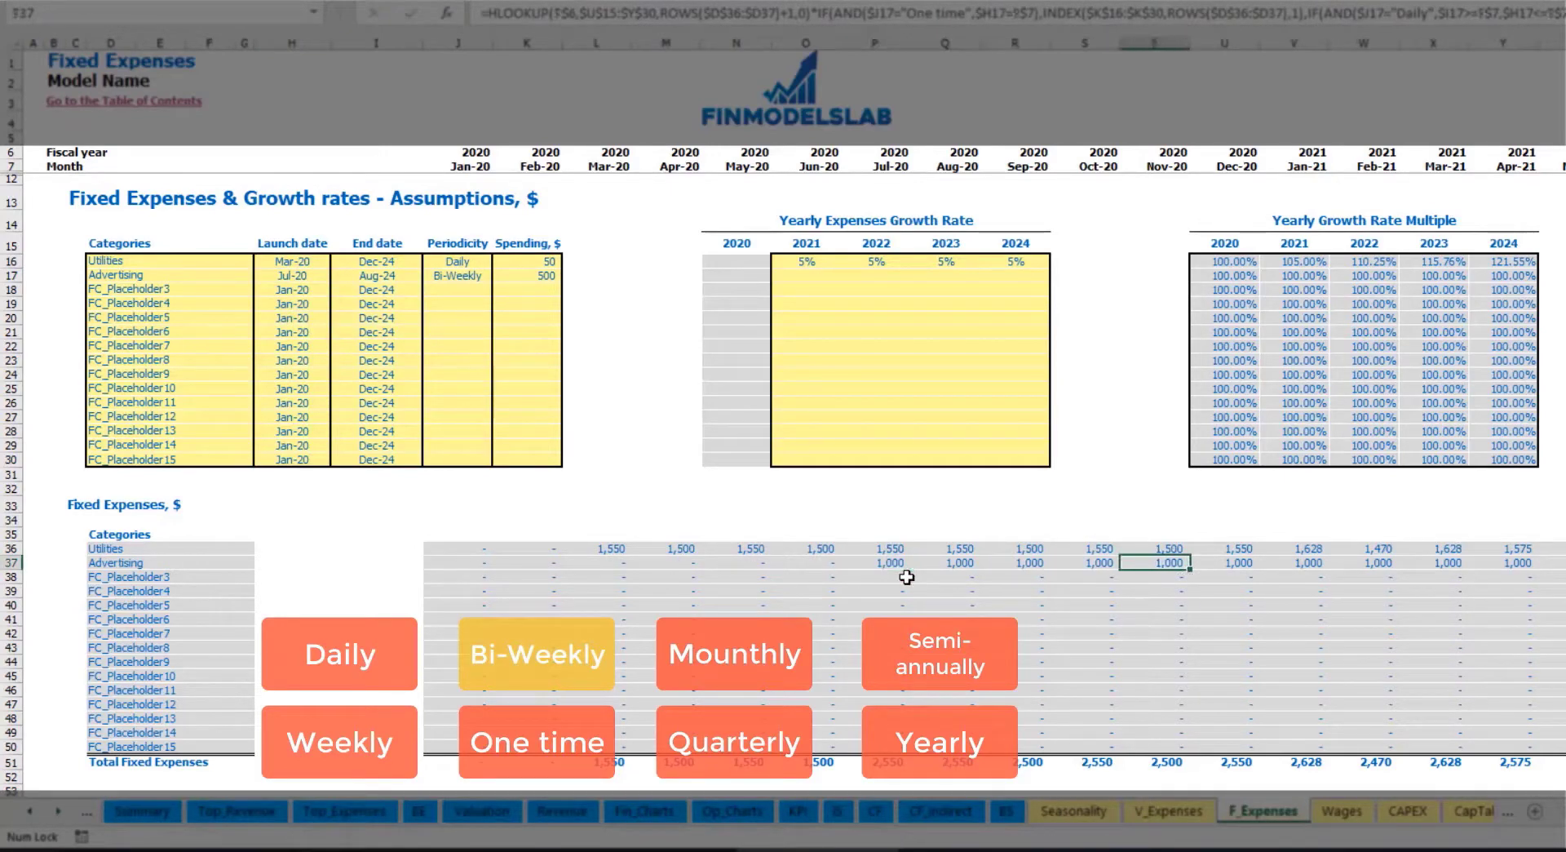
key(Right)
key(Right)
key(Right)
key(Right)
key(Right)
key(Right)
key(Right)
key(Right)
key(Right)
key(Right)
key(Right)
key(Right)
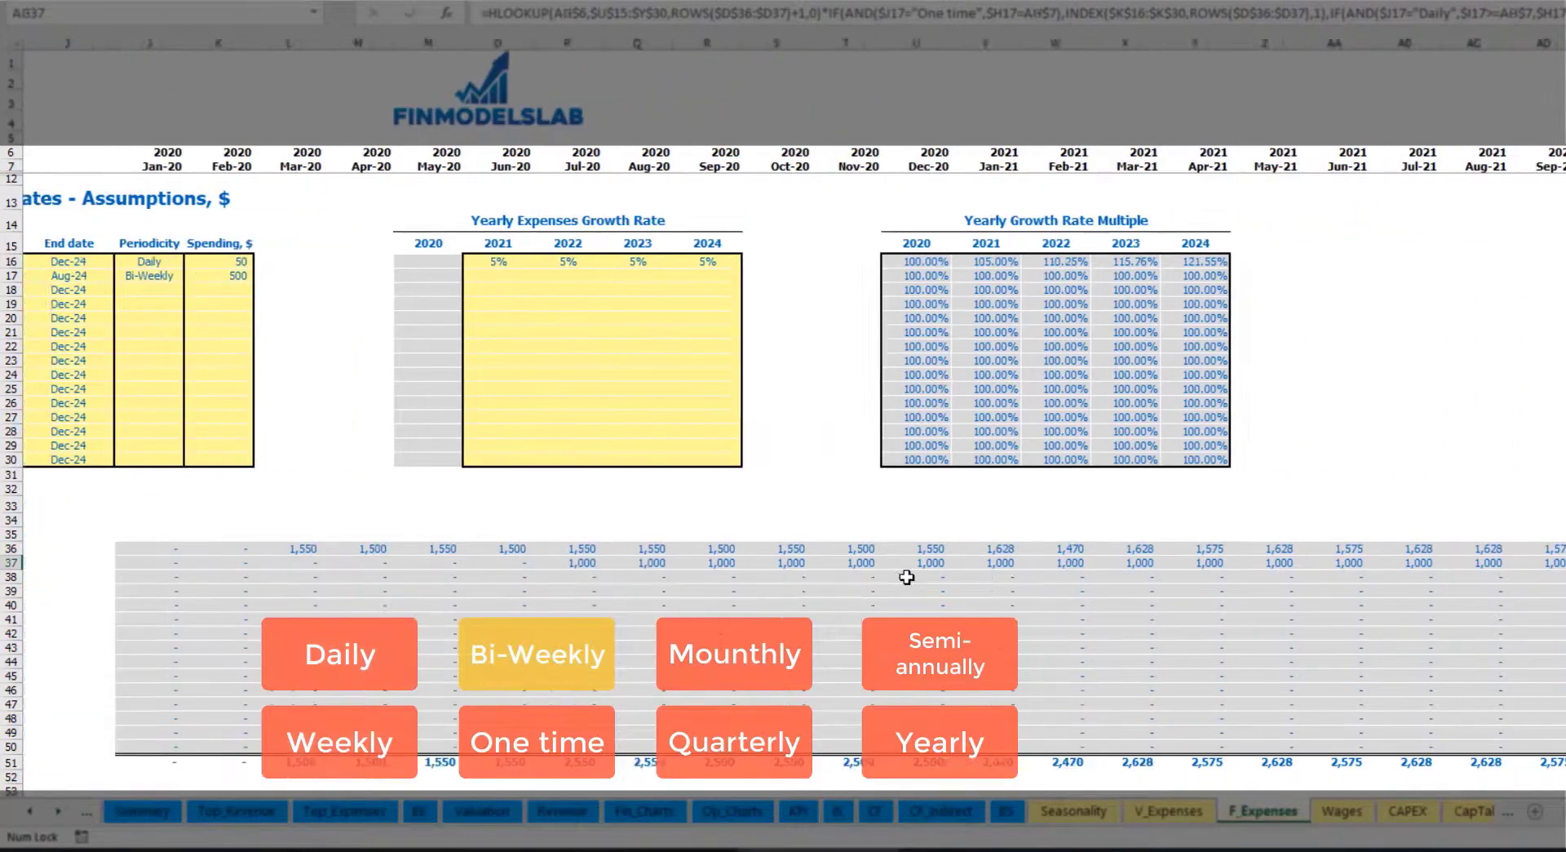
key(Right)
key(Right)
key(Right)
scroll(907, 577, left, 5)
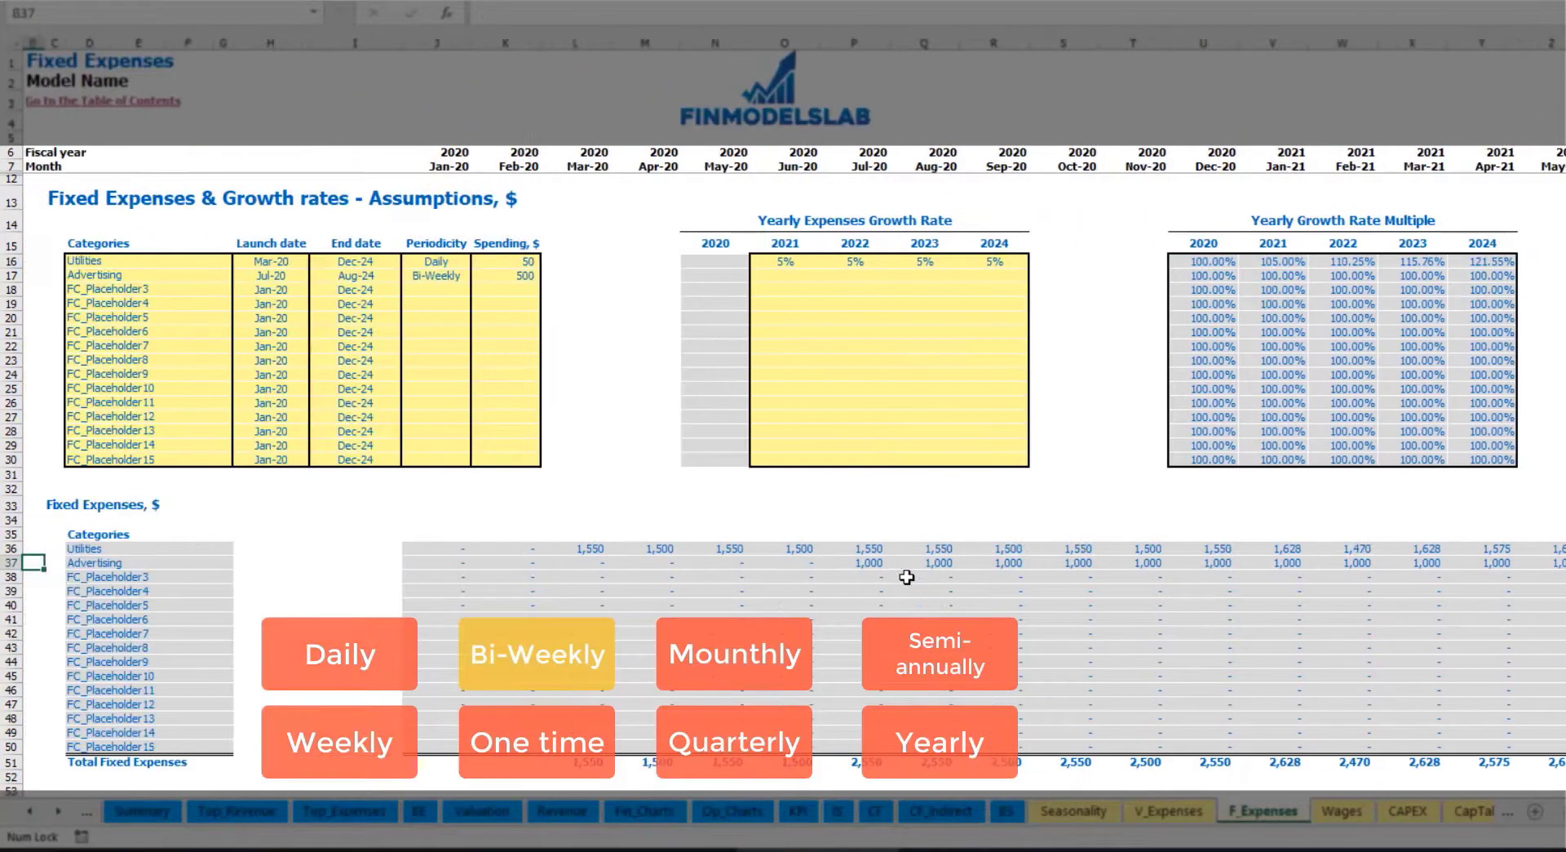
click(858, 567)
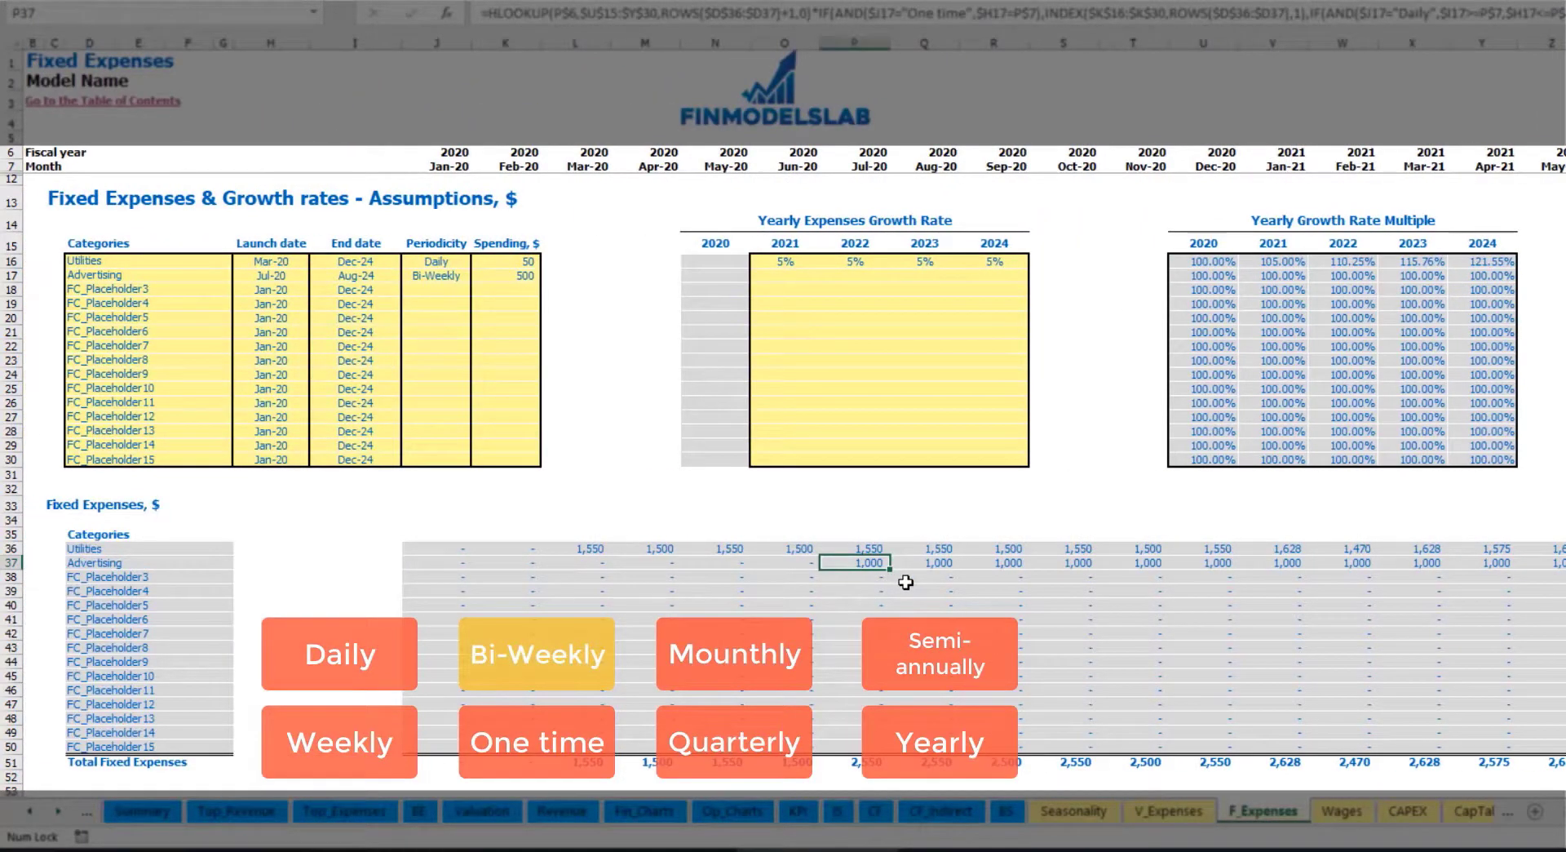
Give Advertising a 3% yearly growth rate for 2021 through 2024
click(783, 279)
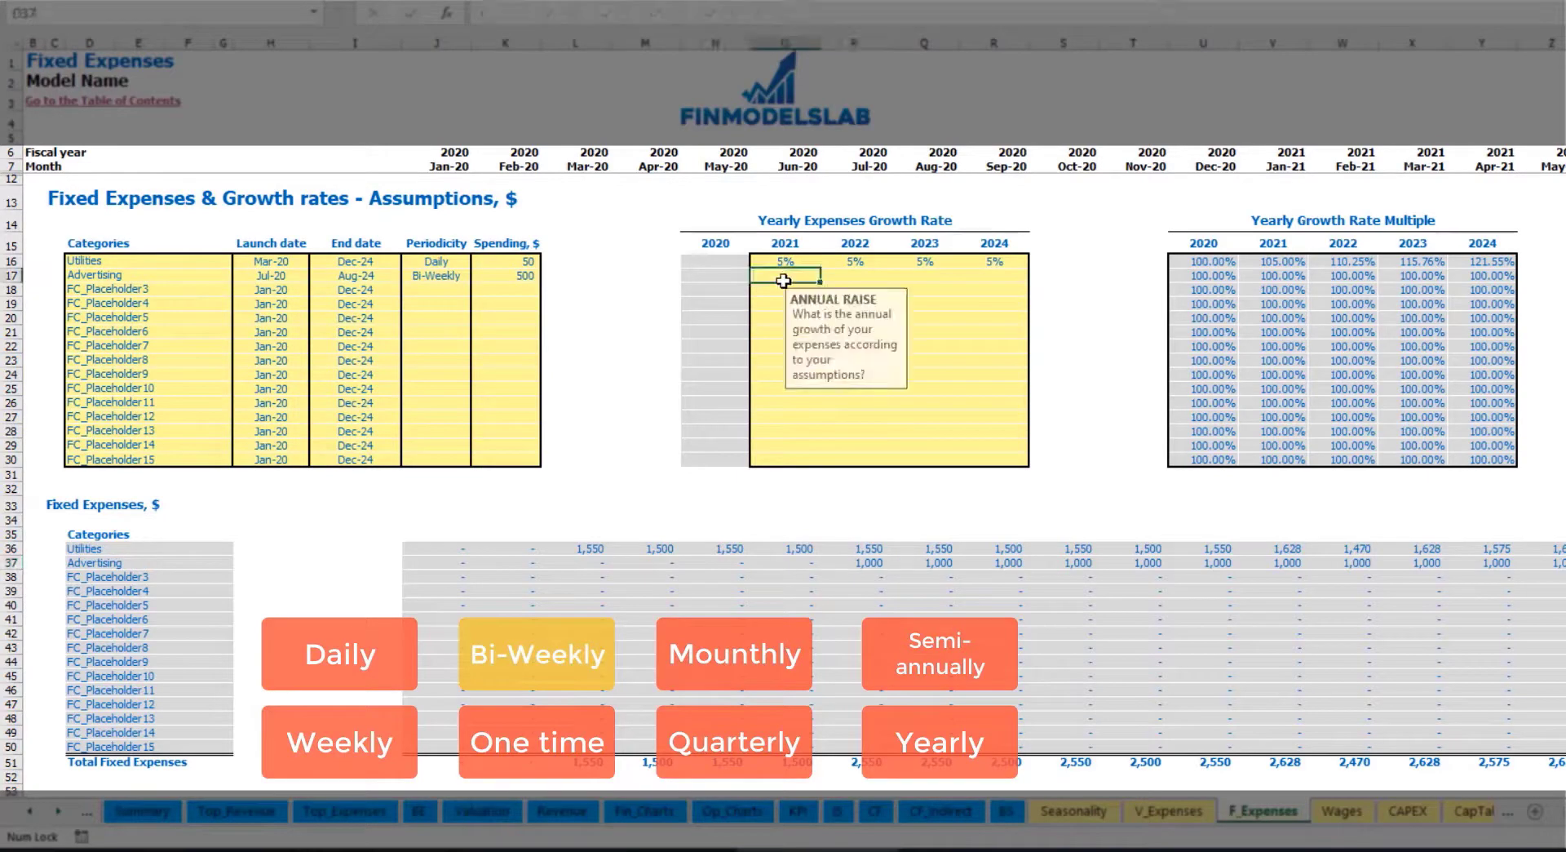
text(3)
key(Return)
click(783, 276)
key(ctrl+c)
drag(855, 275, 994, 276)
key(ctrl+v)
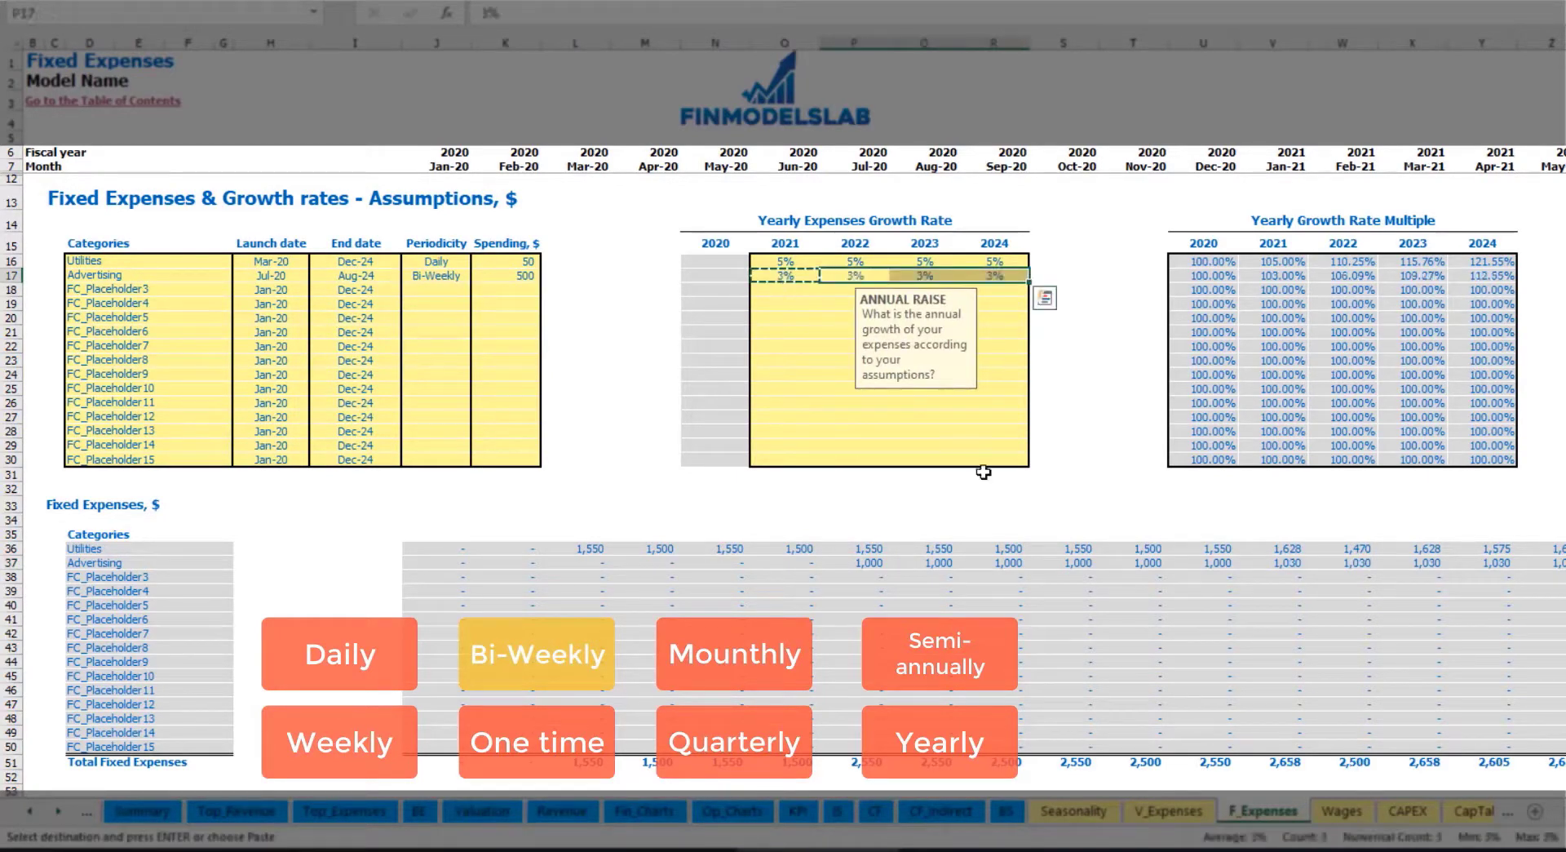
Check the grown Advertising amount of 1,030 from Jan-21 and its Aug-24 end date
click(1537, 563)
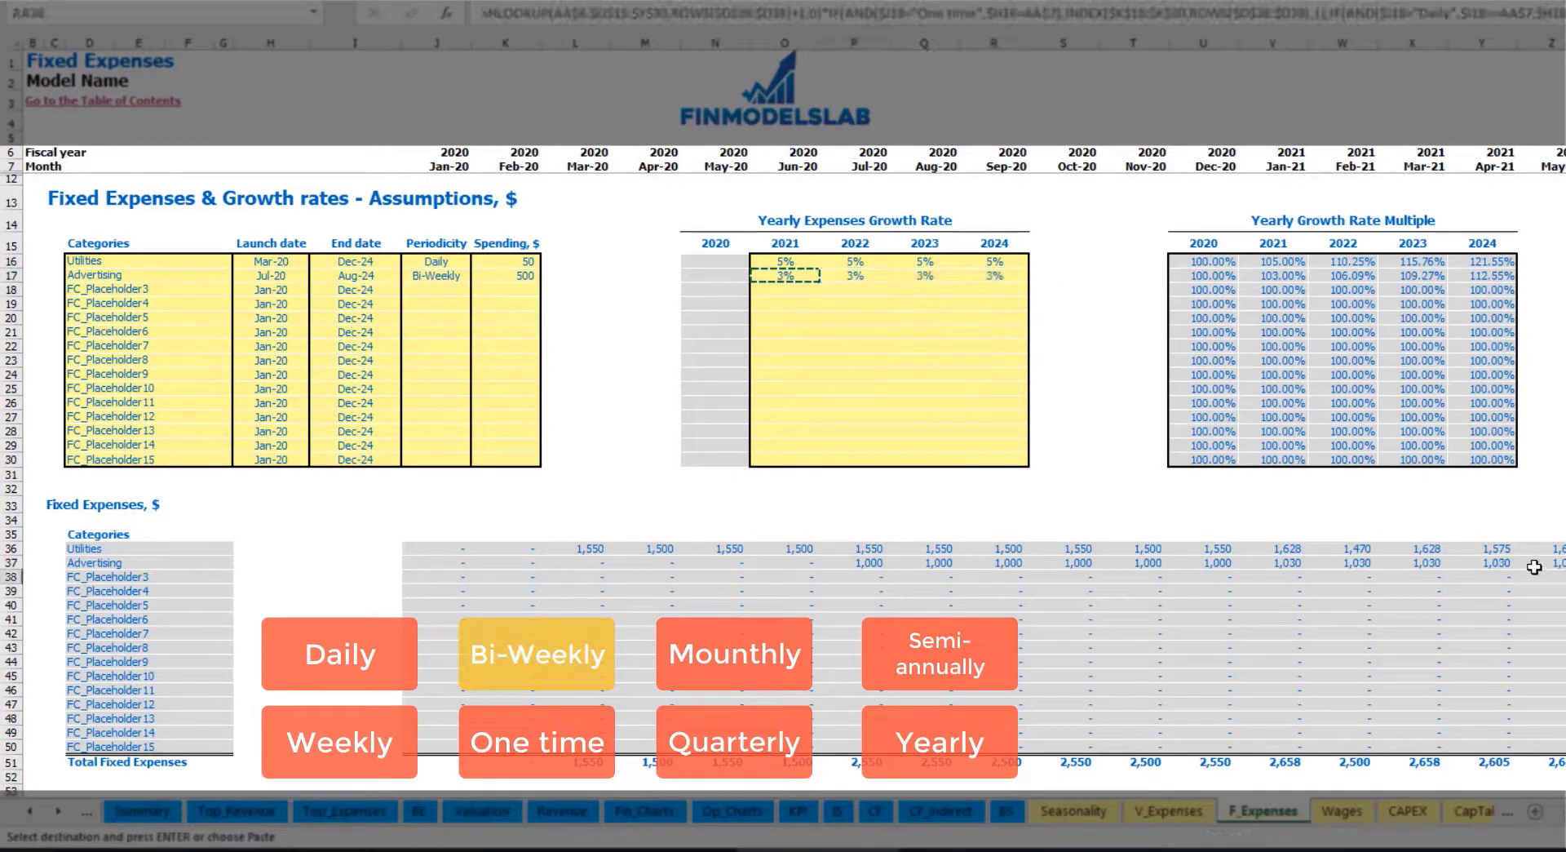
click(1500, 561)
click(1297, 563)
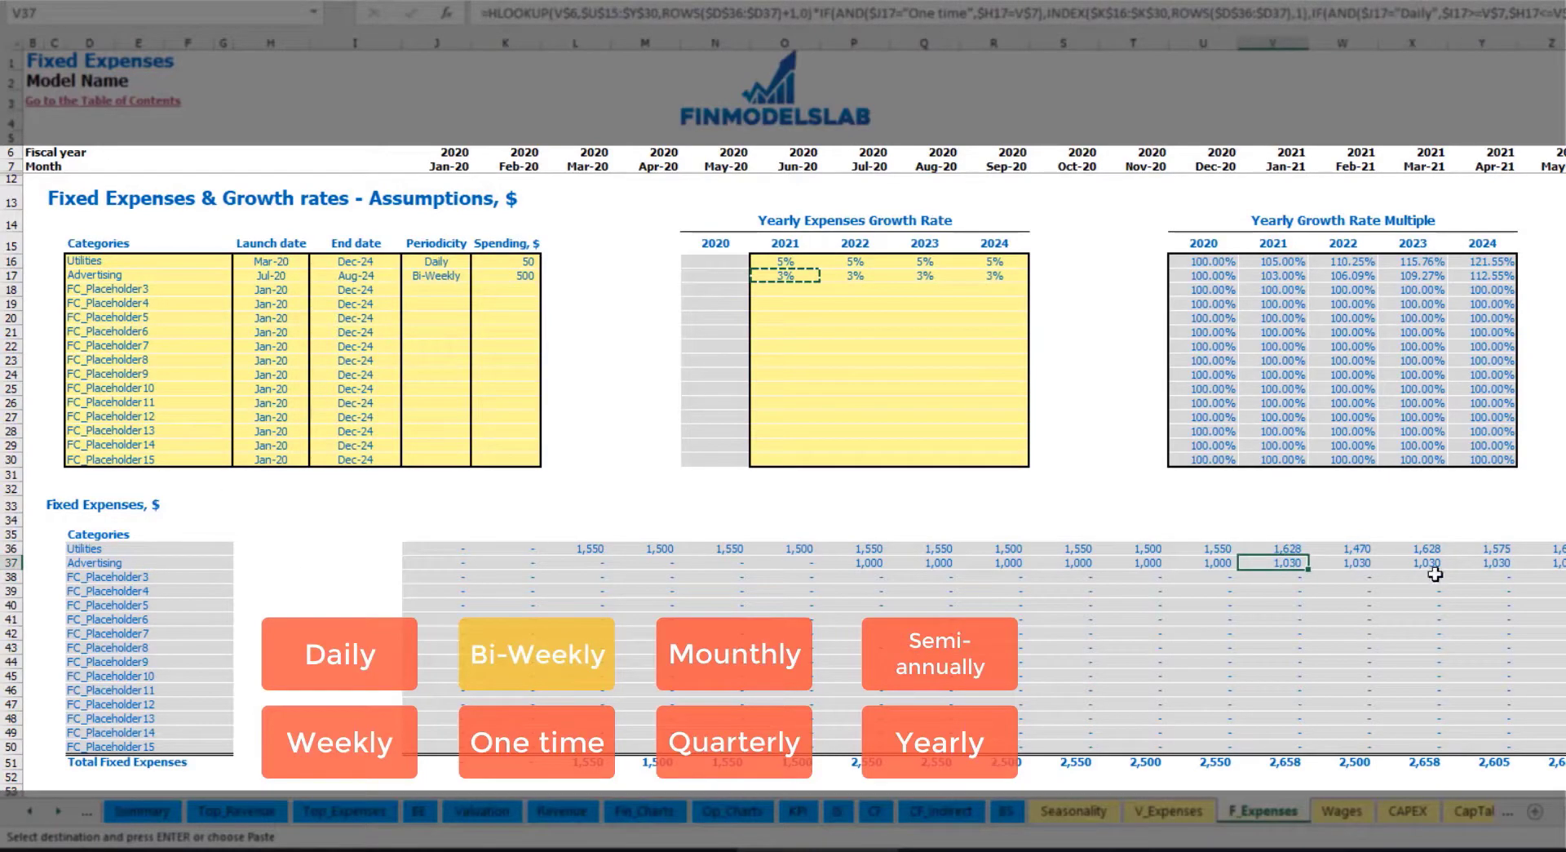
scroll(783, 408, right, 10)
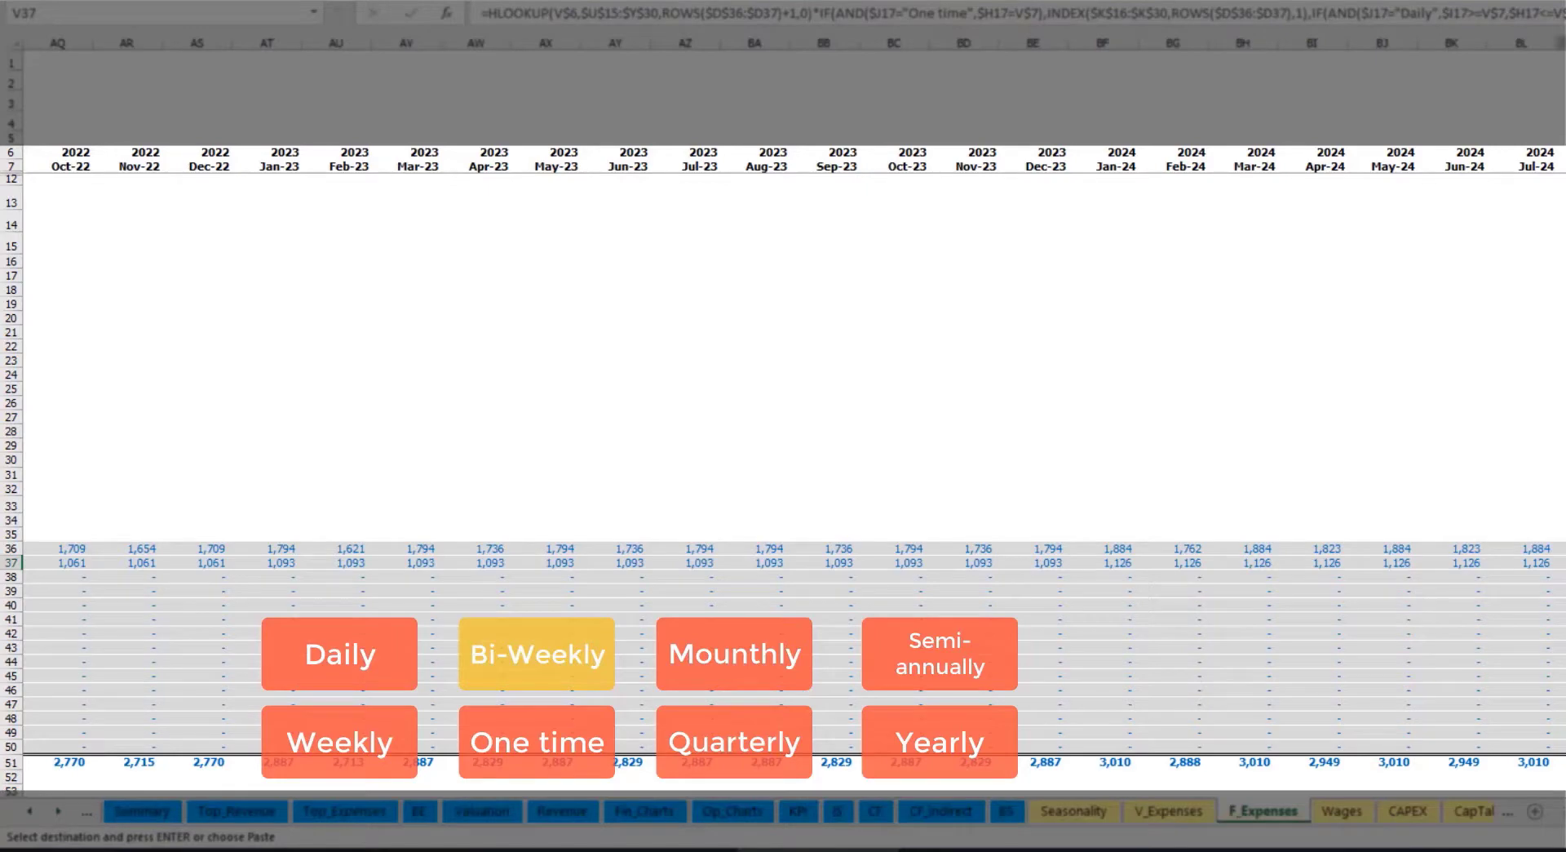
click(1559, 42)
scroll(390, 383, left, 10)
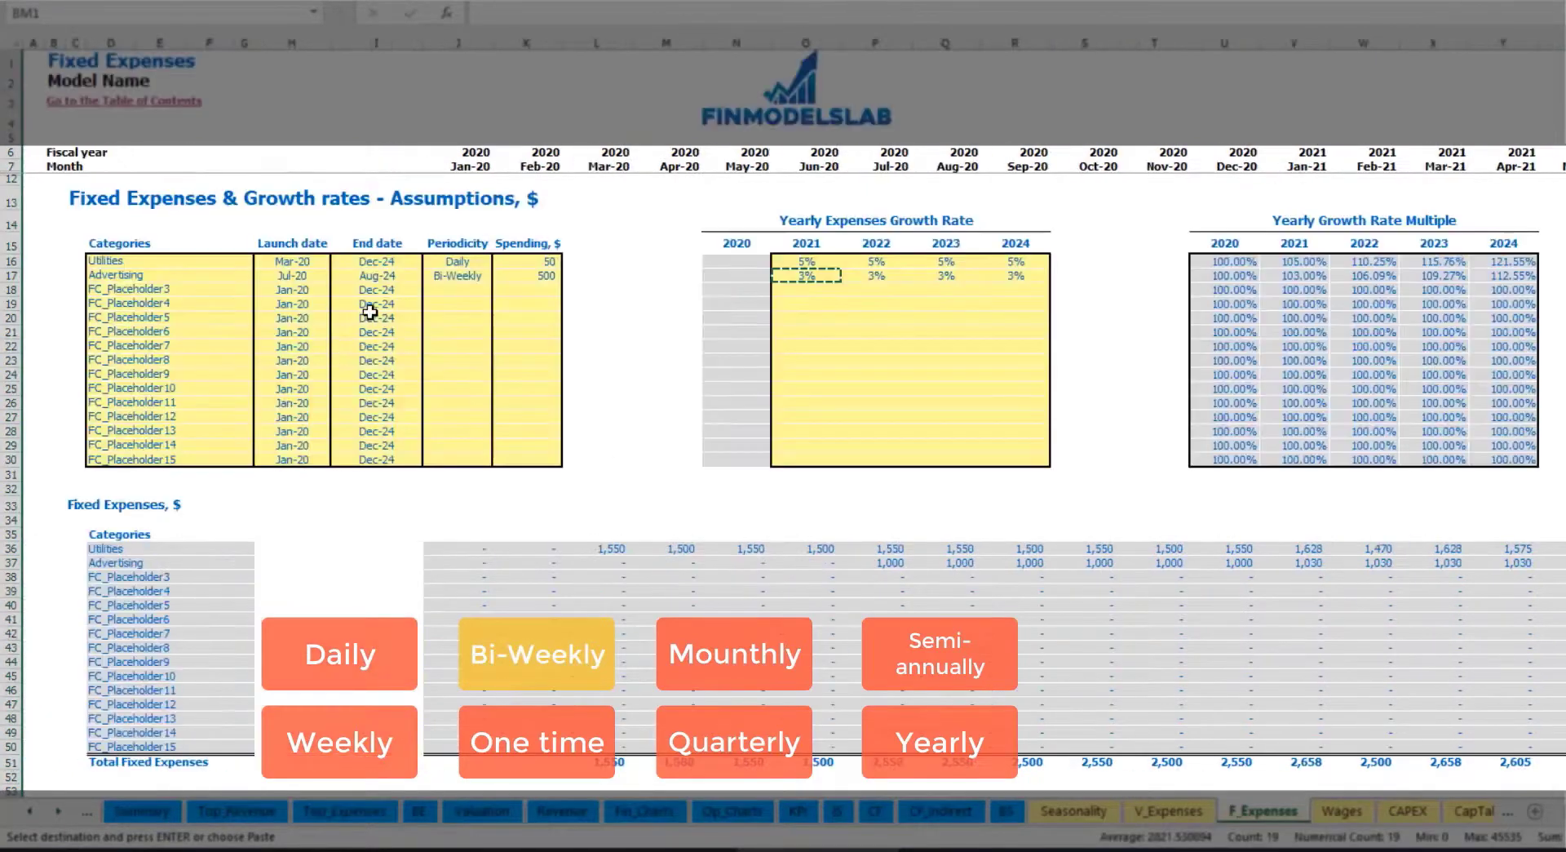
click(377, 275)
Name the third fixed expense Office Setup and make it a One time cost
click(137, 288)
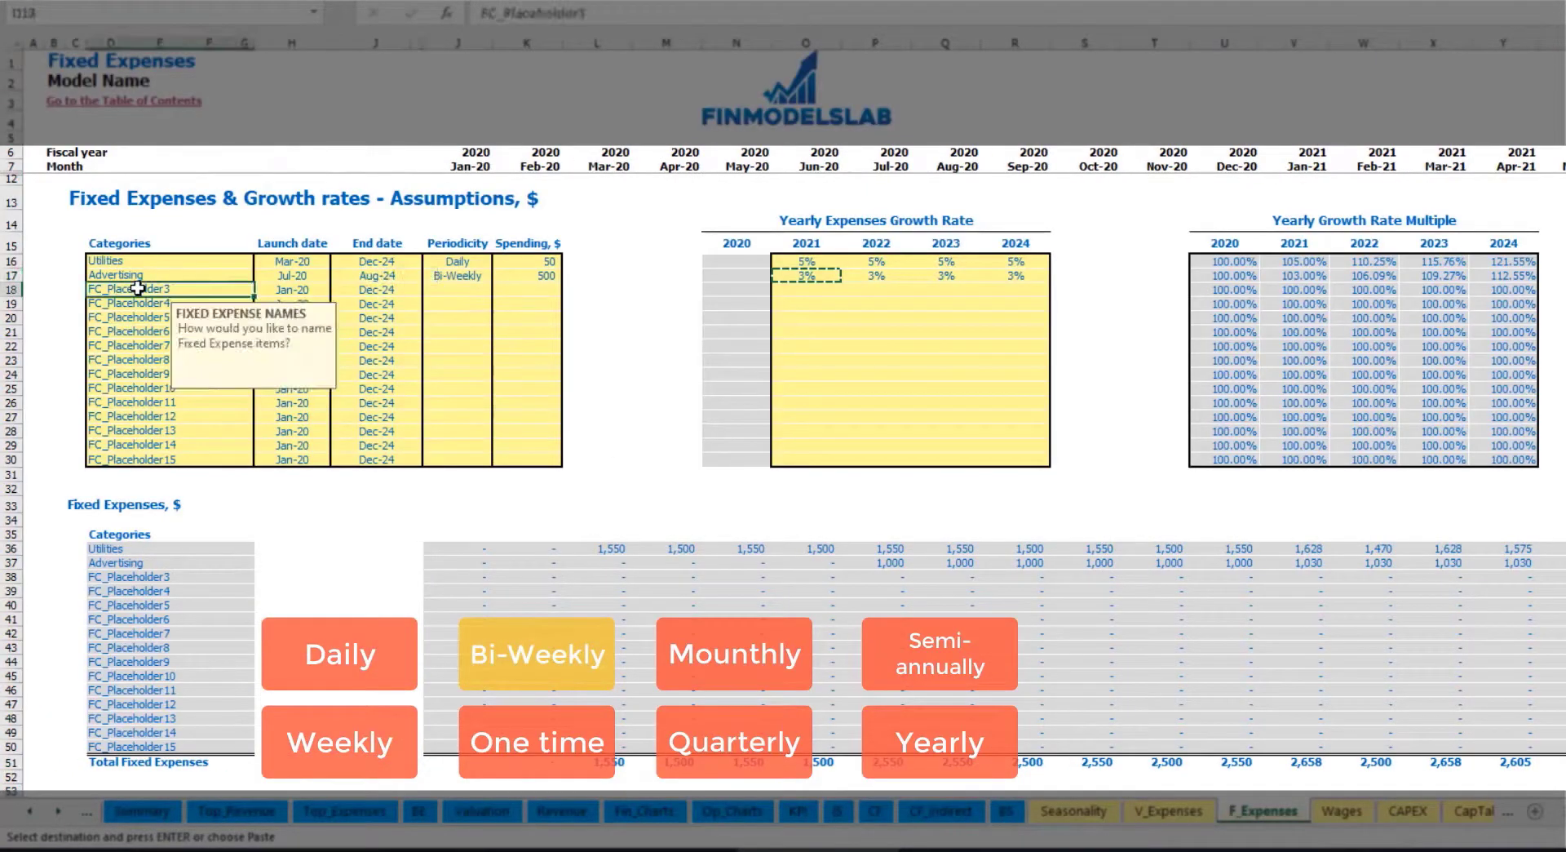
text(S)
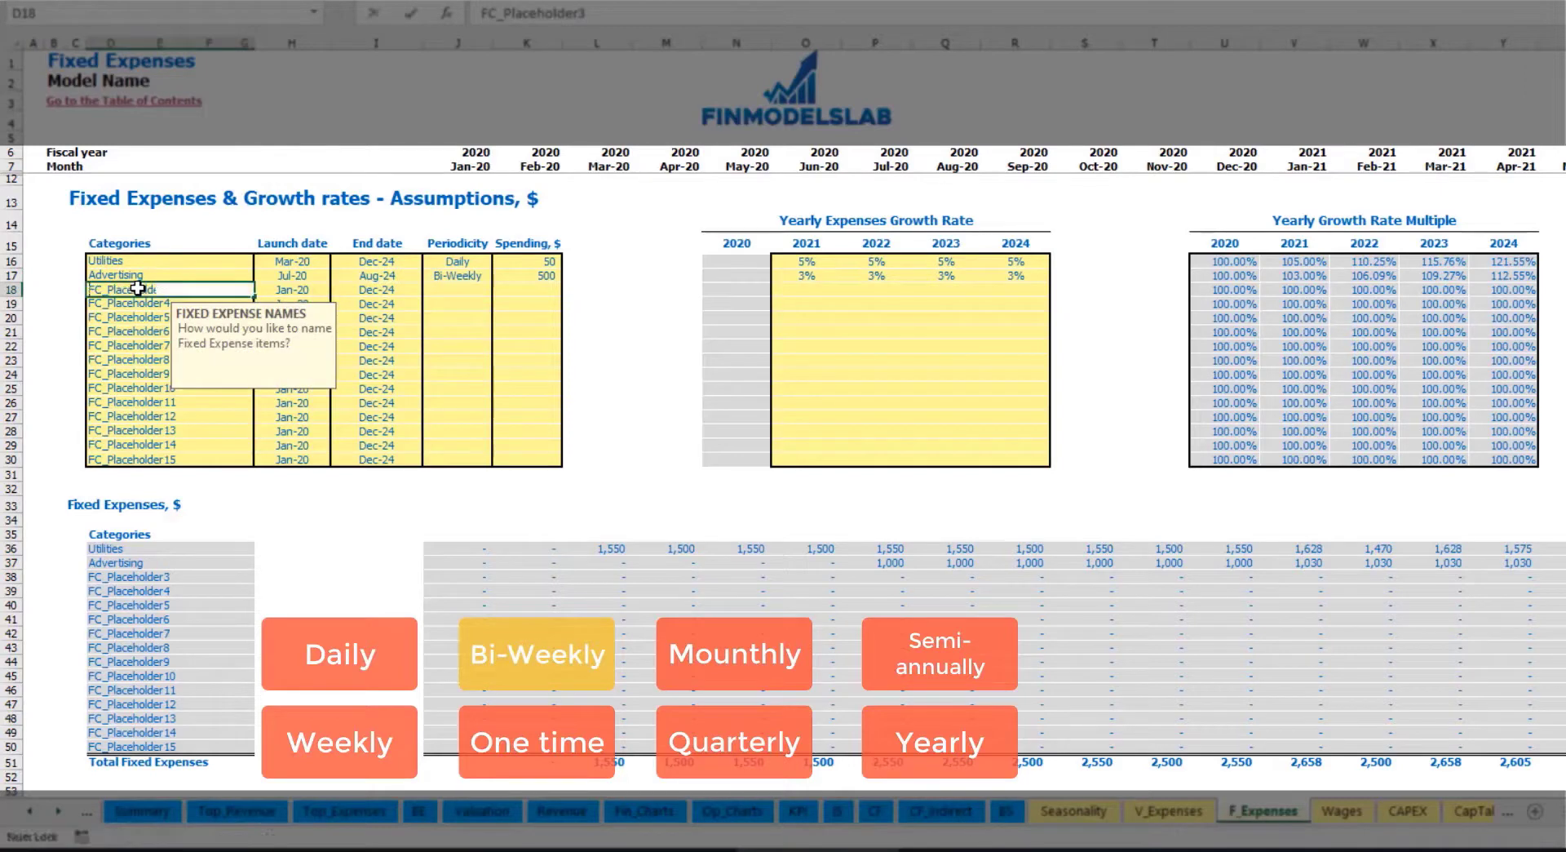
text(e Setup)
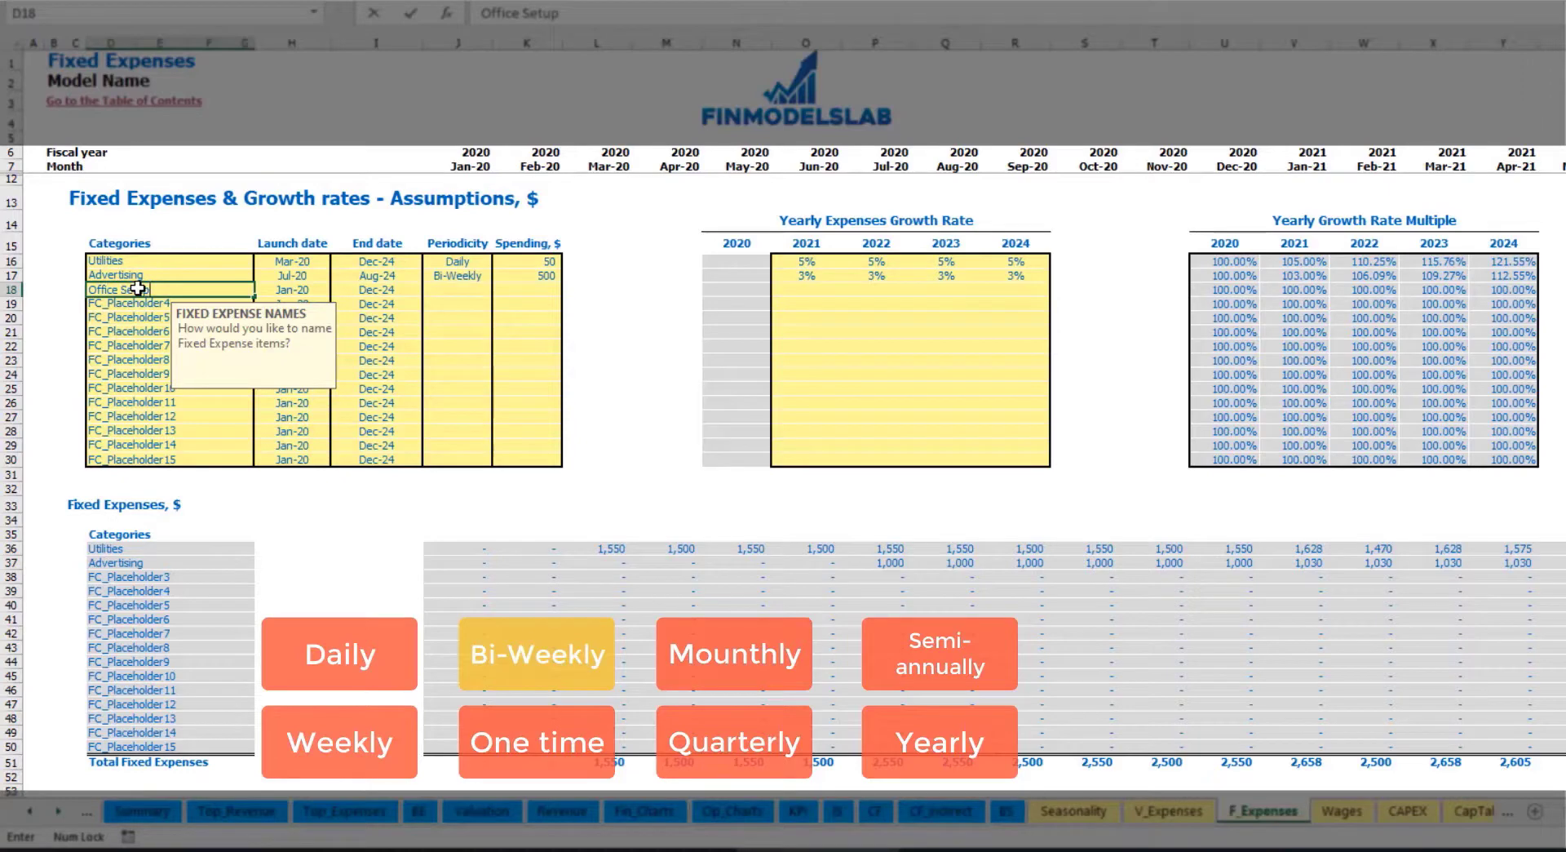
key(Return)
click(456, 290)
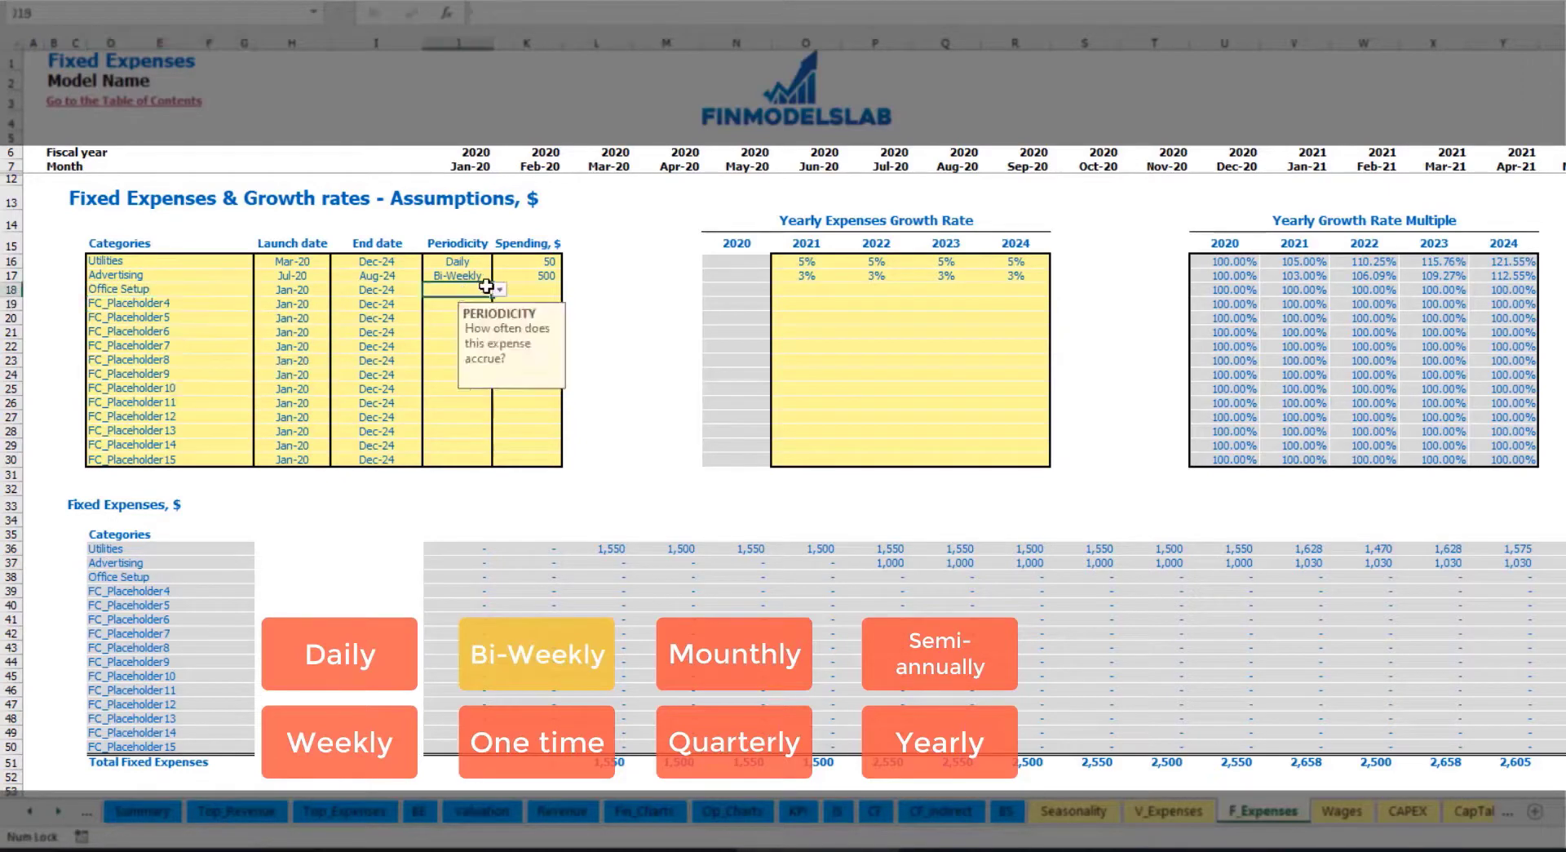
click(499, 290)
click(449, 305)
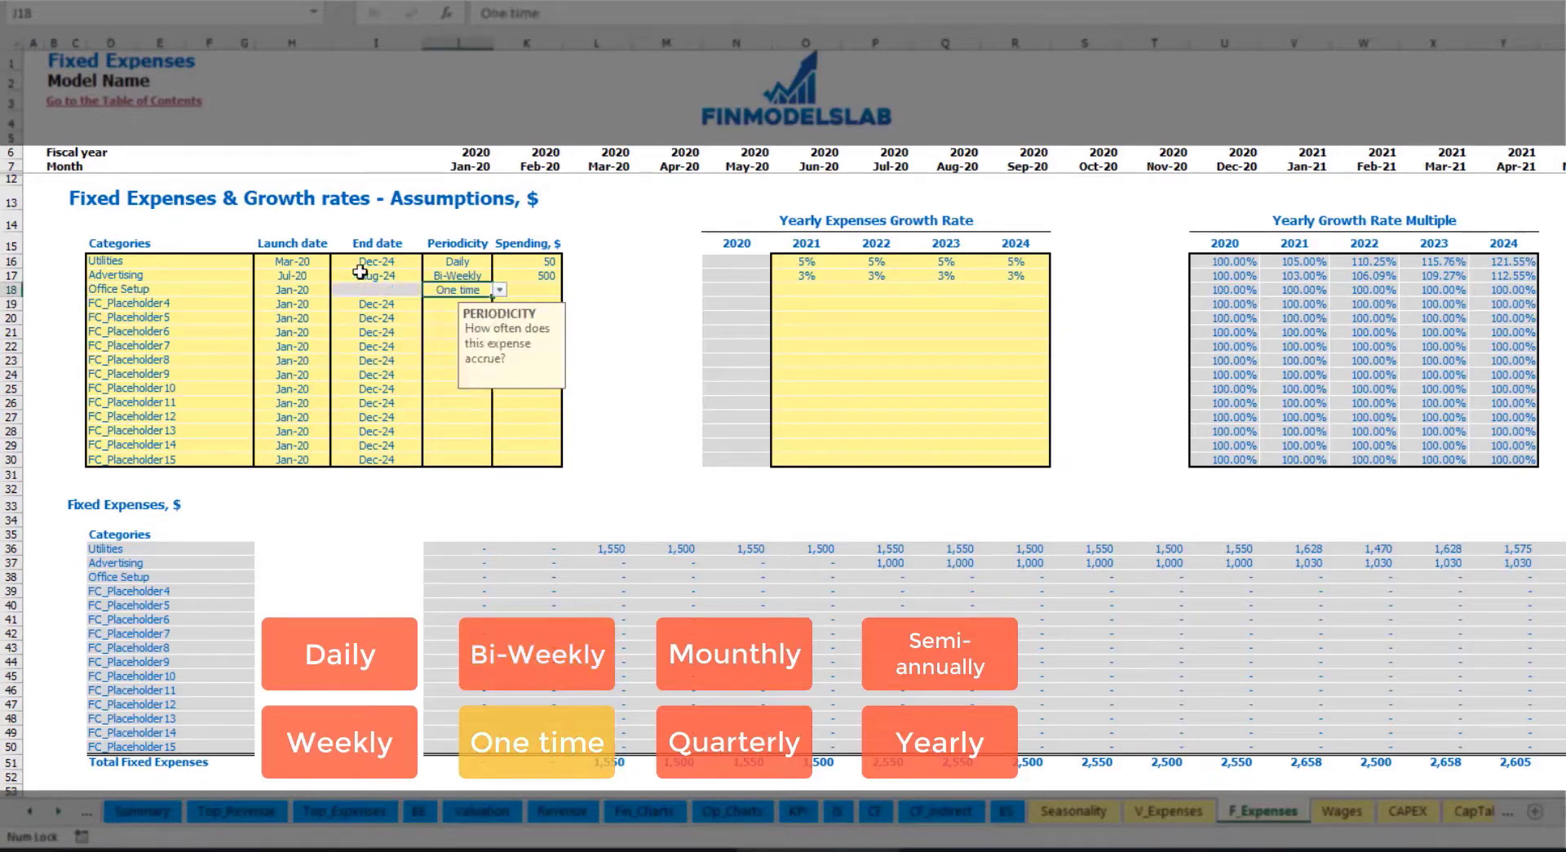
Launch Office Setup in Feb-20 at 5,000 and confirm it appears in that month
click(314, 289)
click(337, 289)
click(314, 317)
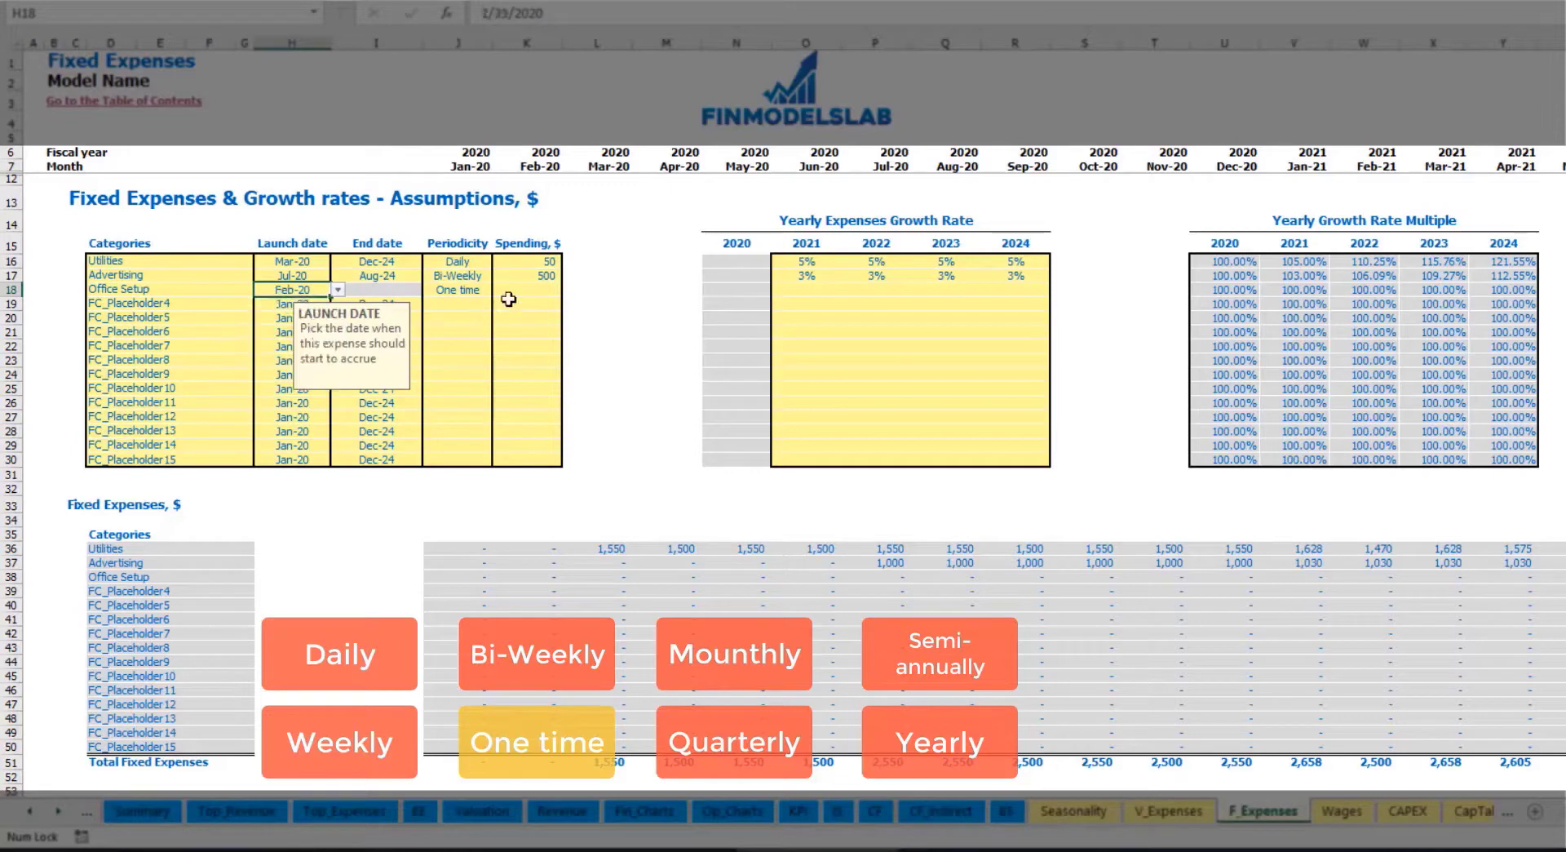
click(514, 289)
text(5000)
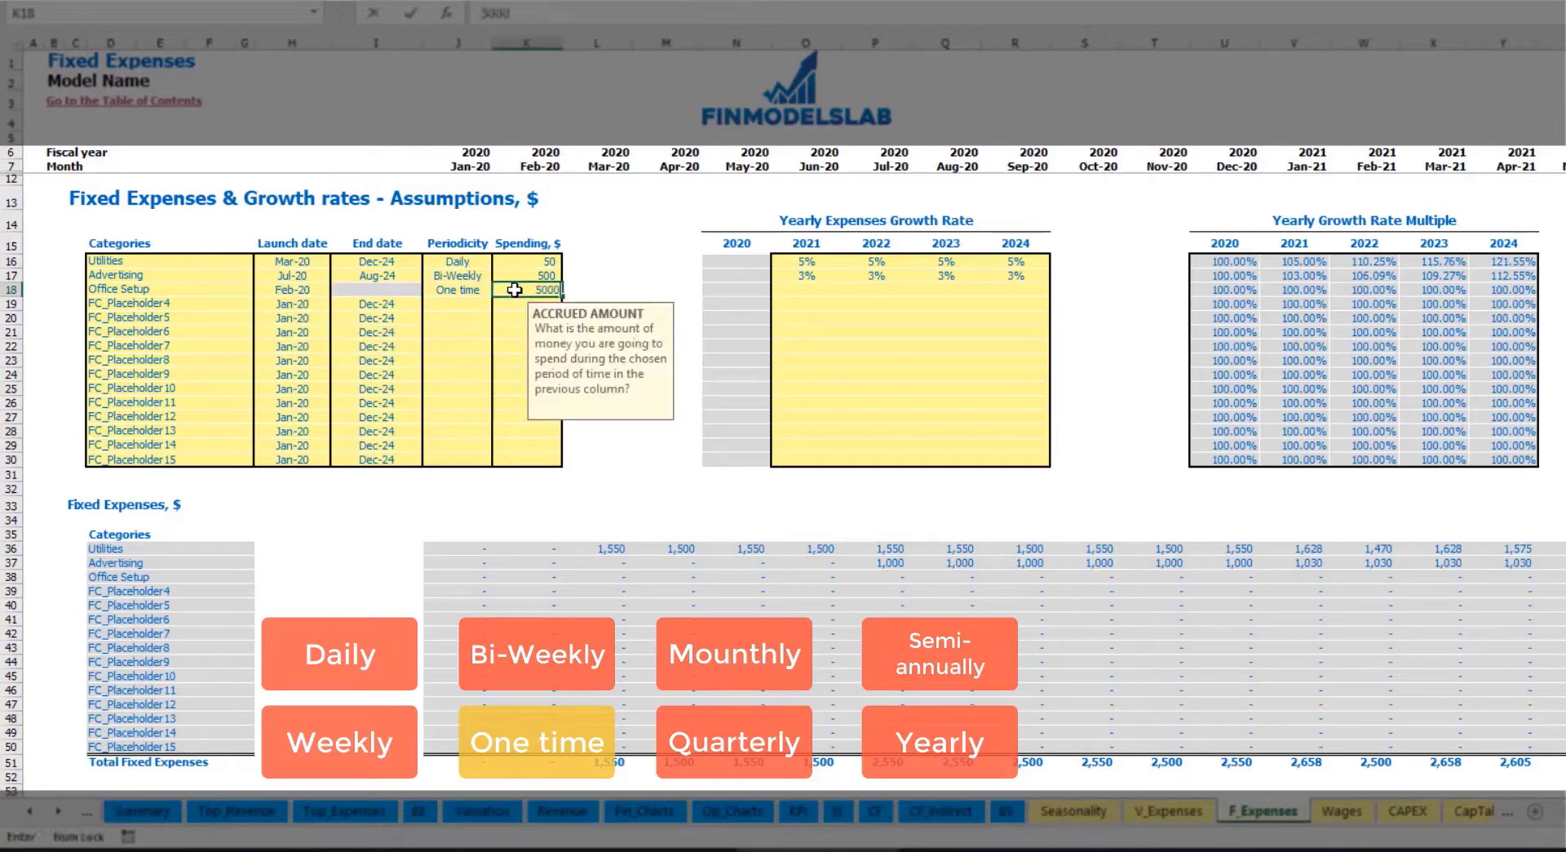
key(Return)
drag(806, 291, 1011, 290)
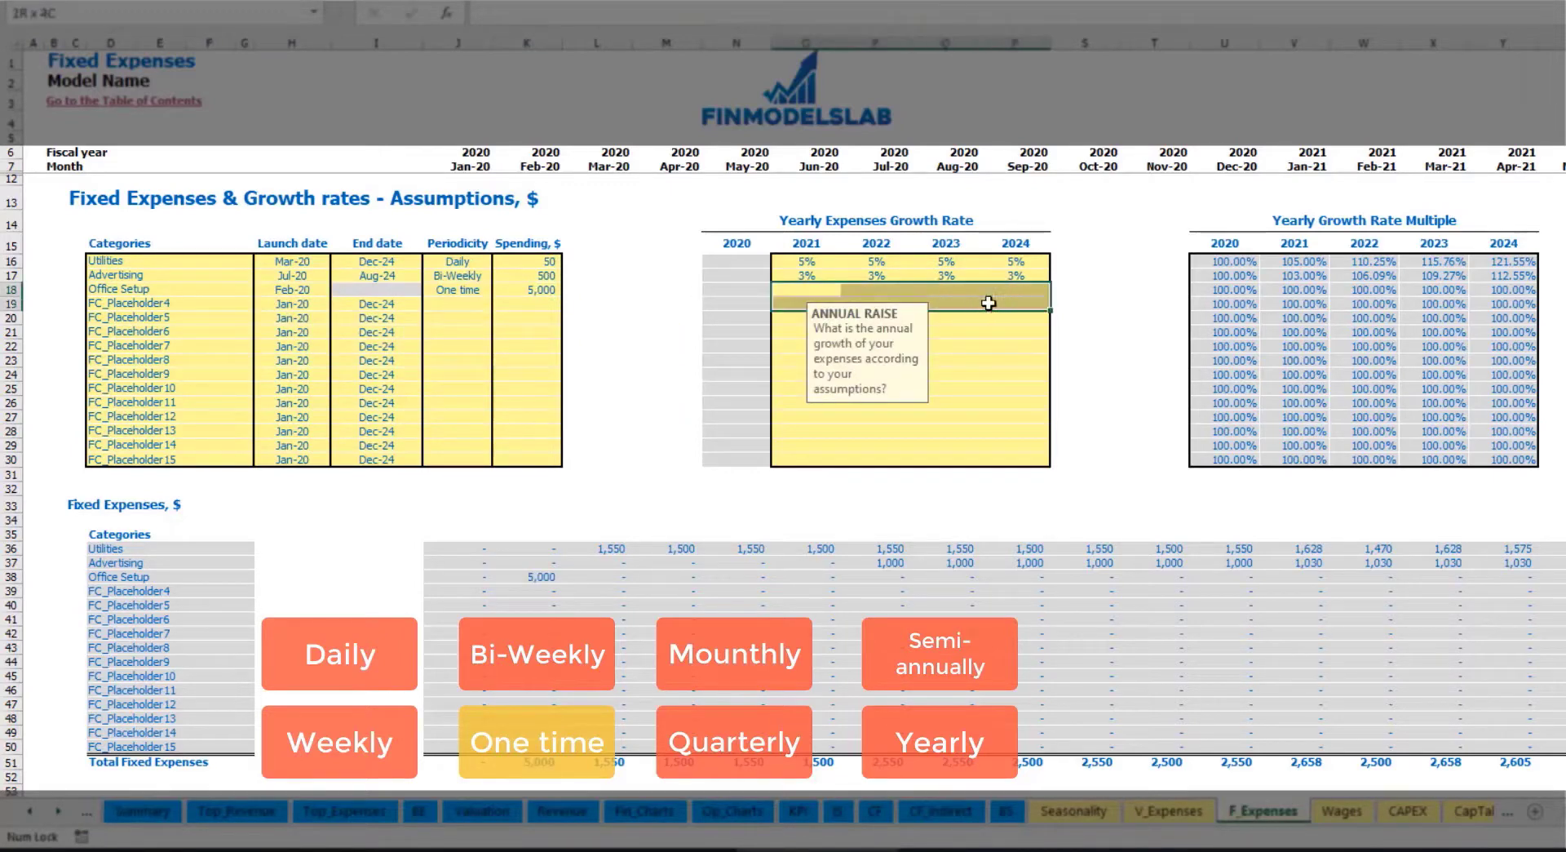
click(558, 572)
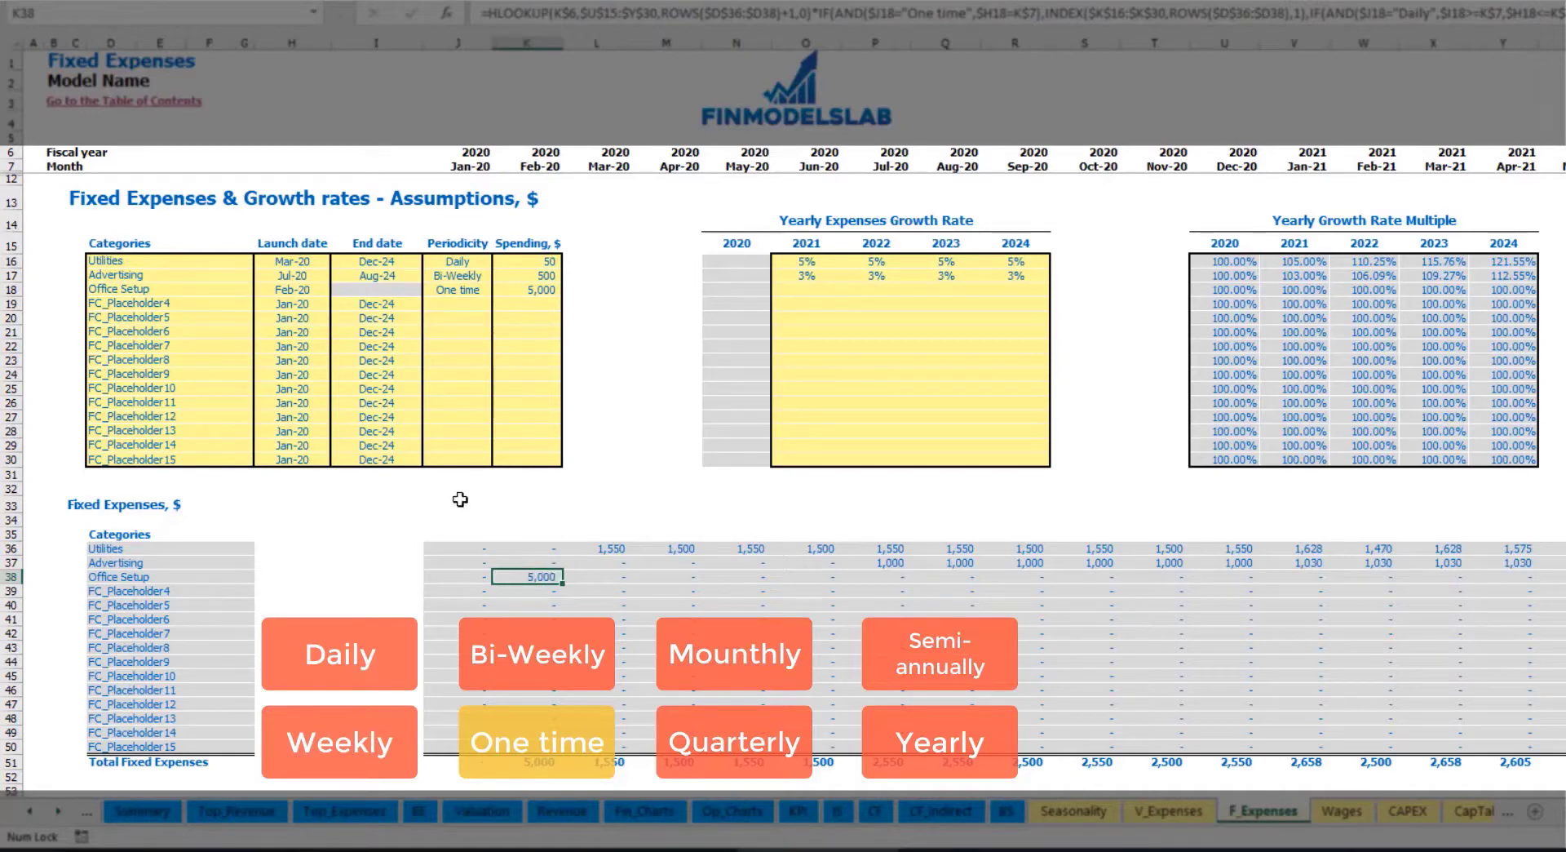
Name the fourth expense Insurance, a Monthly 1,000 cost from Jan-20 to Dec-24
click(216, 307)
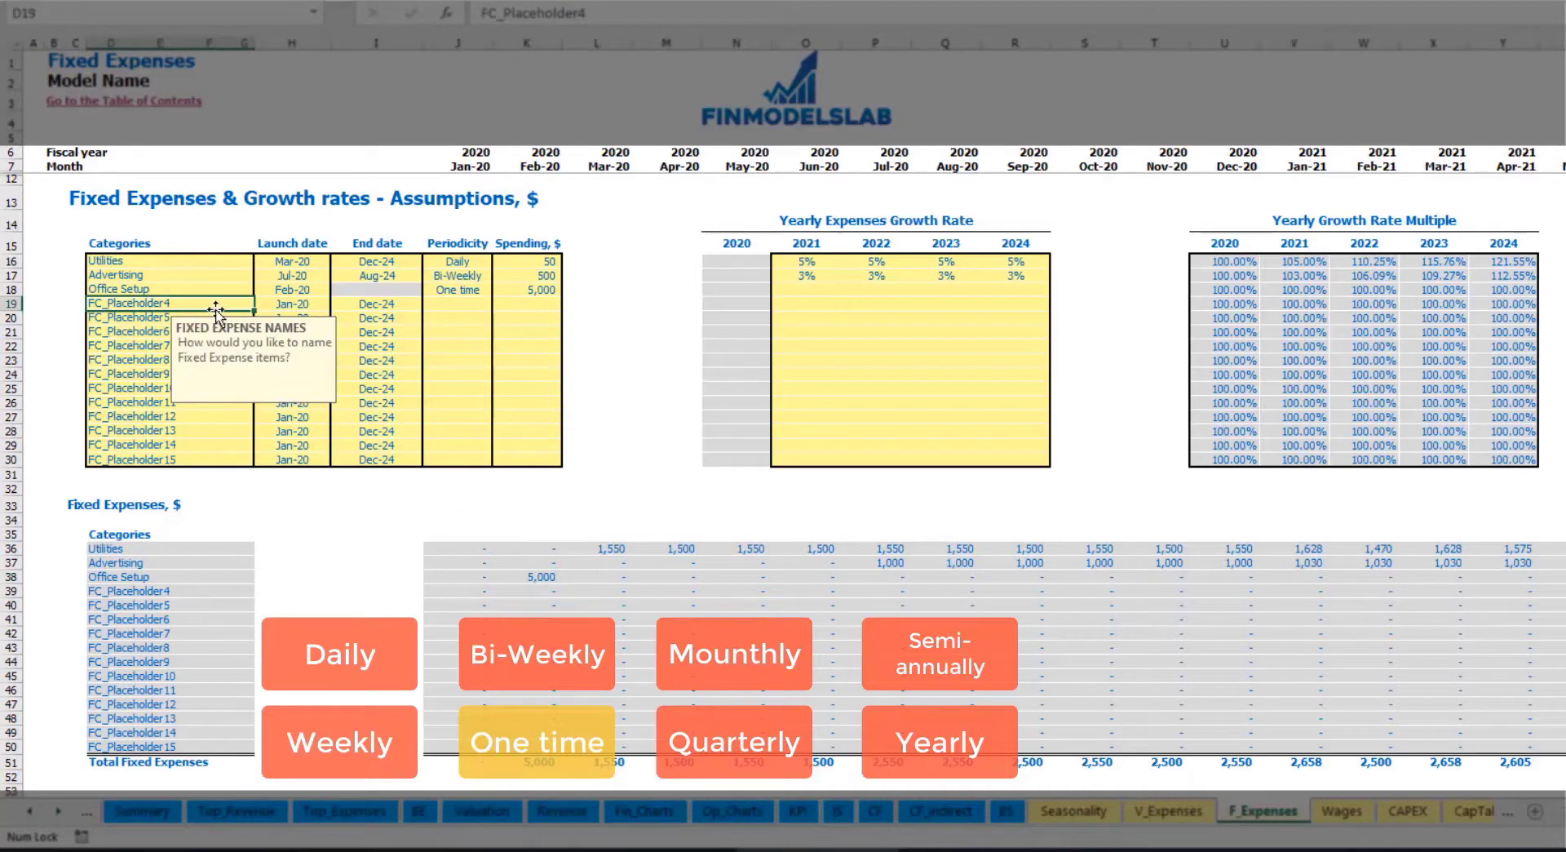
text(Insurance)
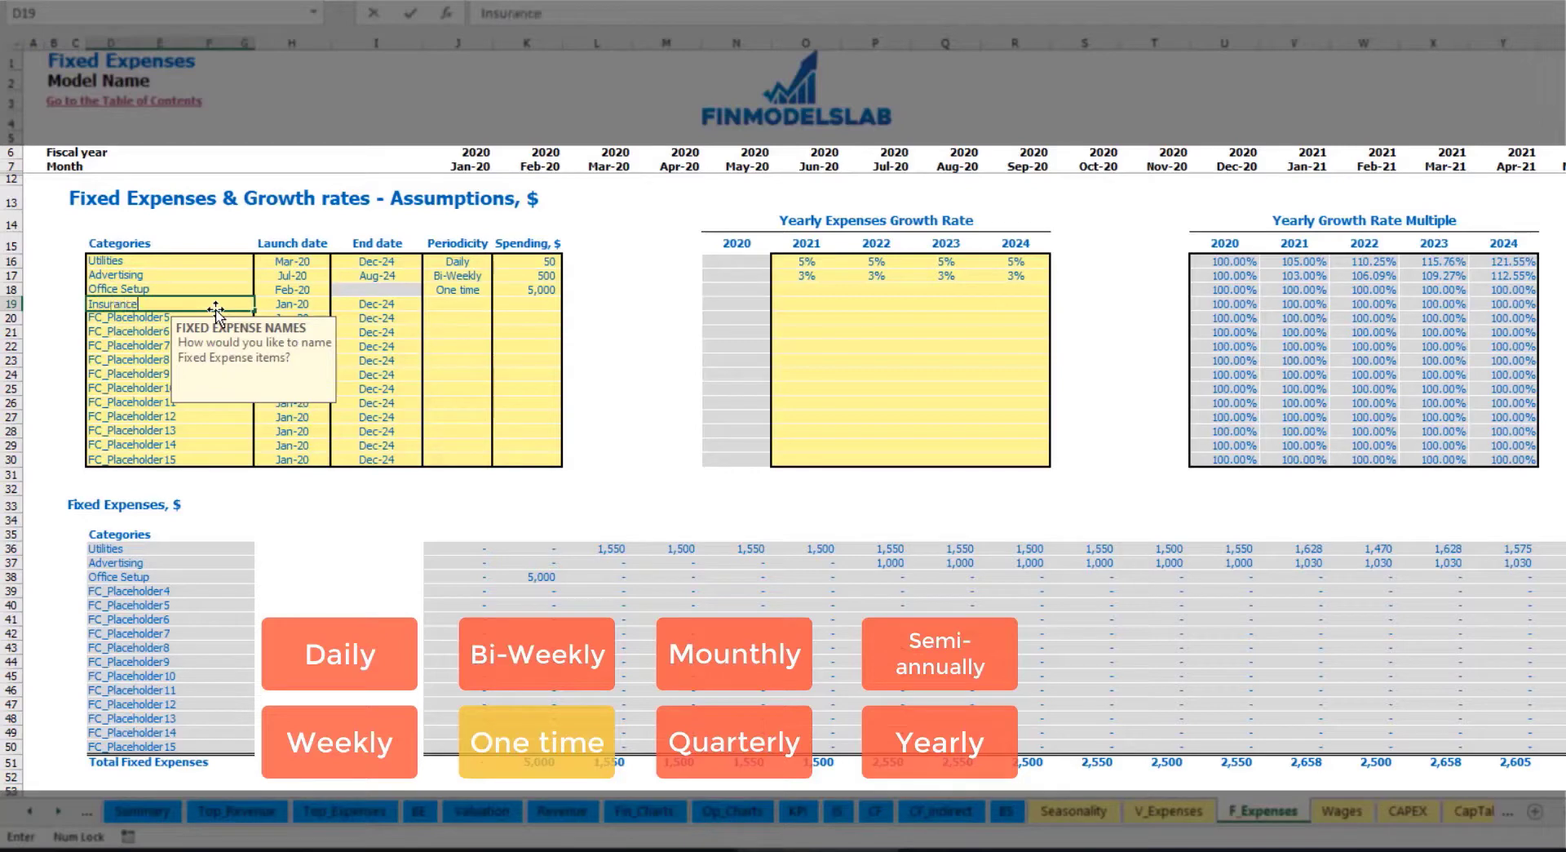
key(Return)
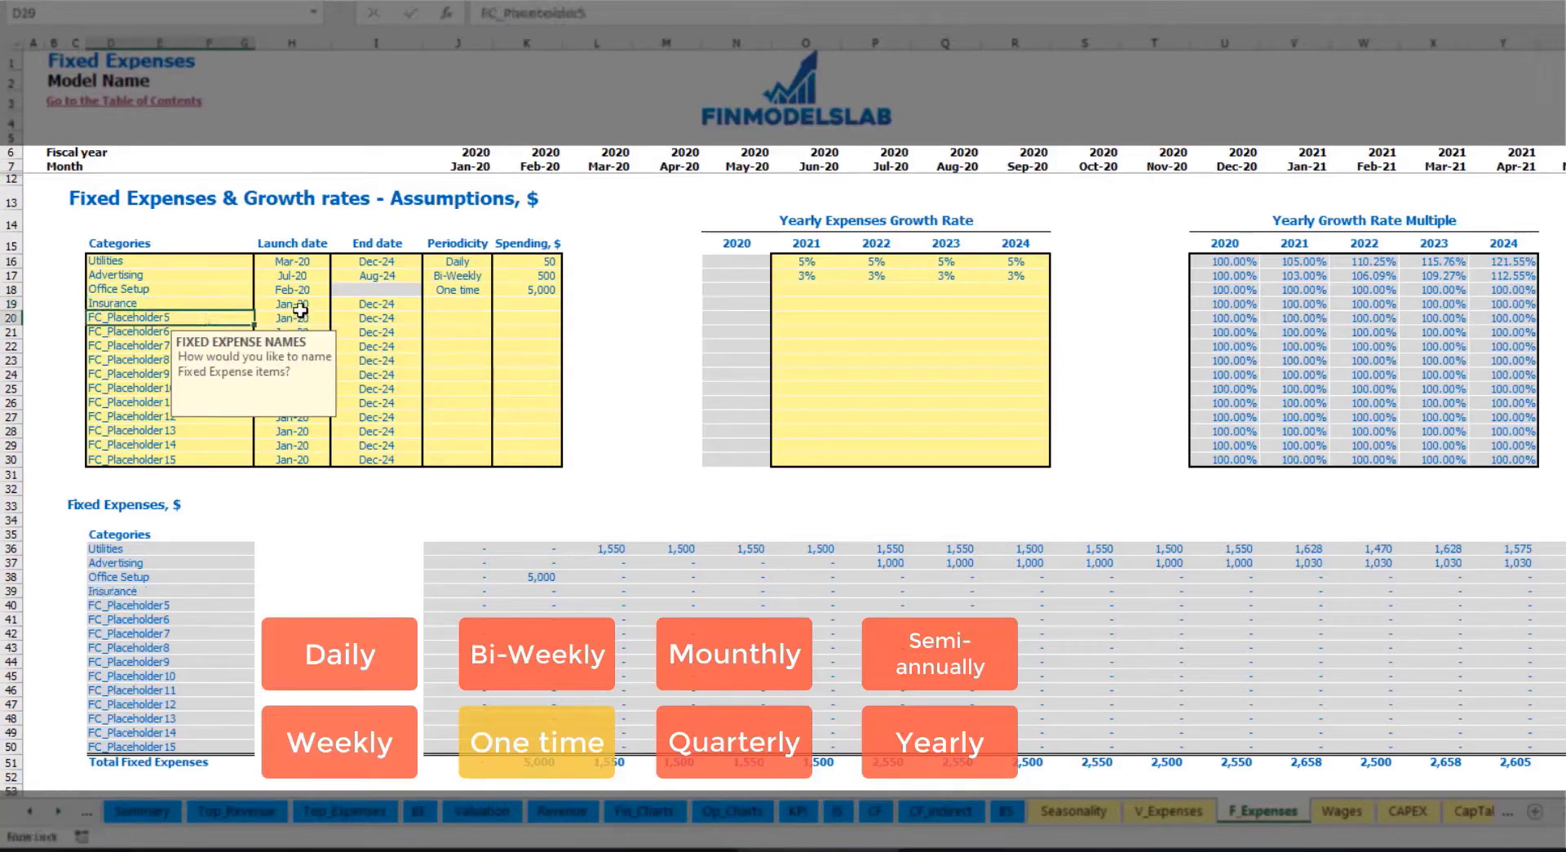
click(294, 307)
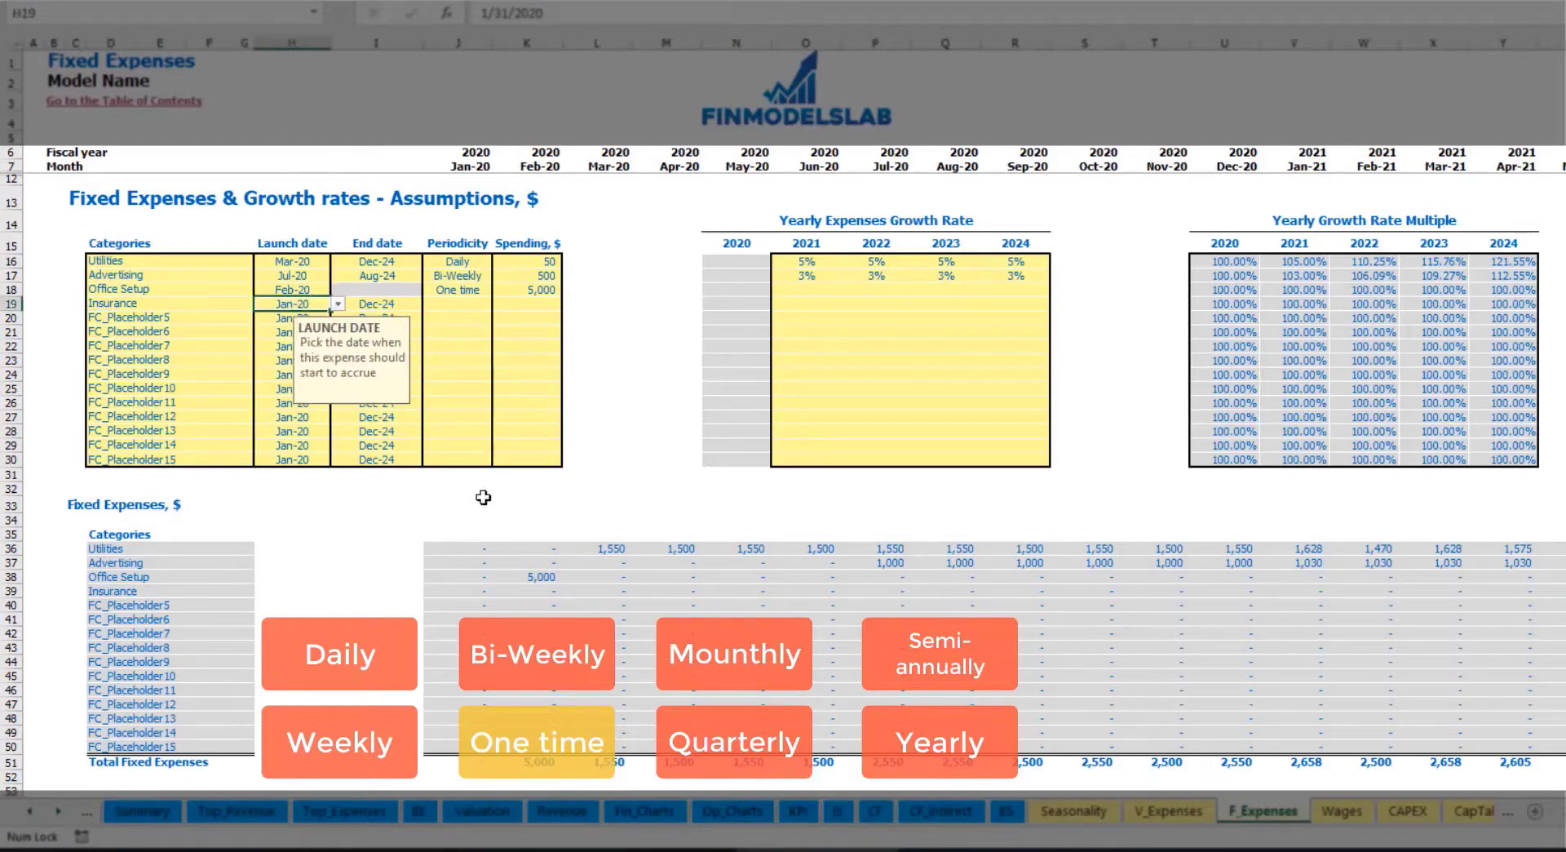
click(395, 303)
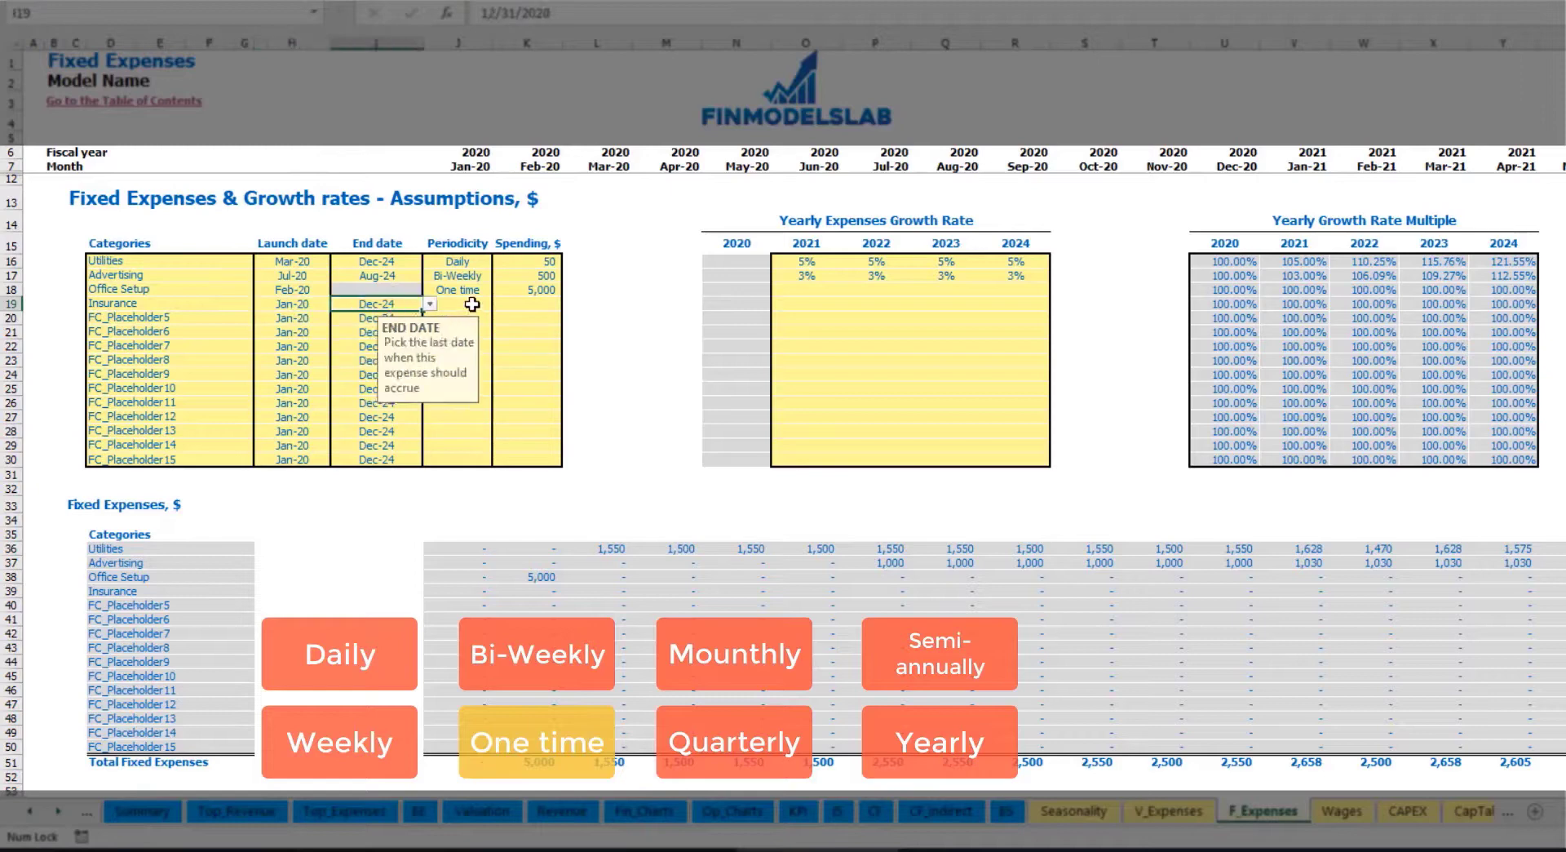
click(457, 304)
click(499, 303)
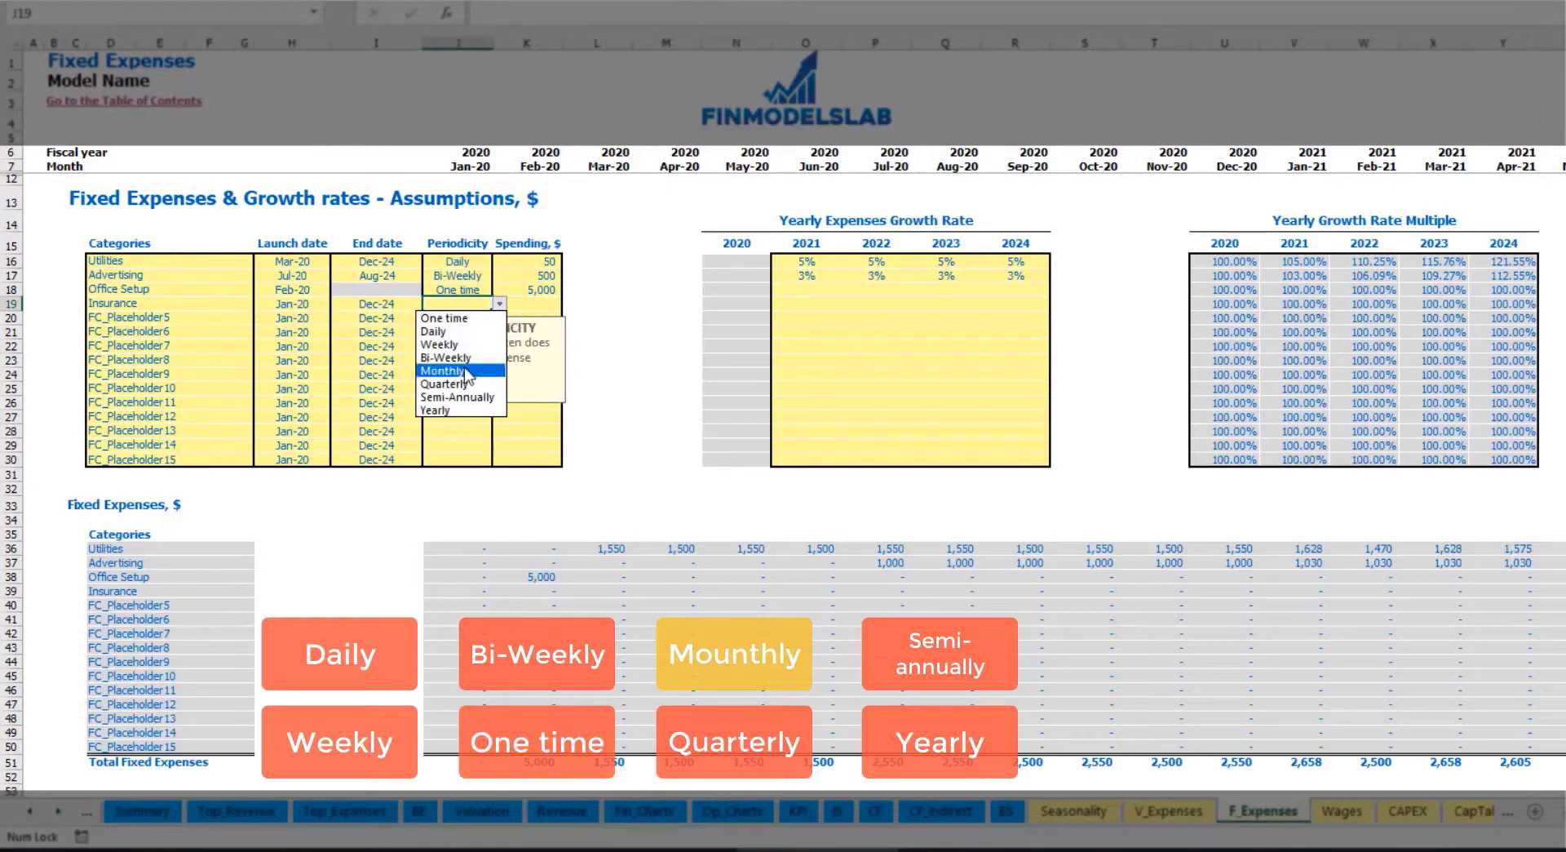
click(441, 371)
click(536, 303)
text(1)
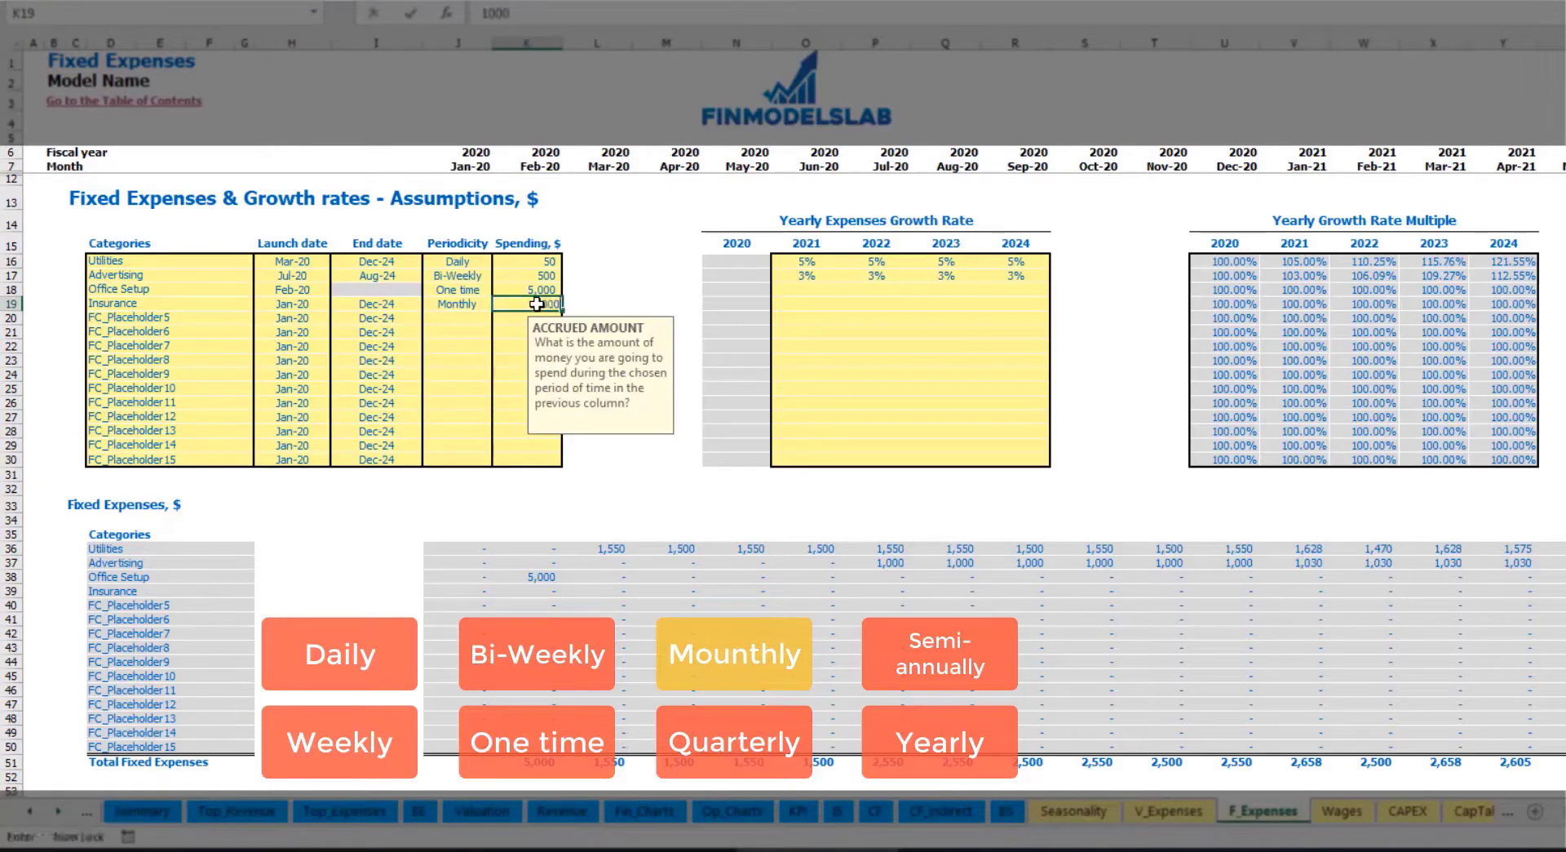
click(807, 306)
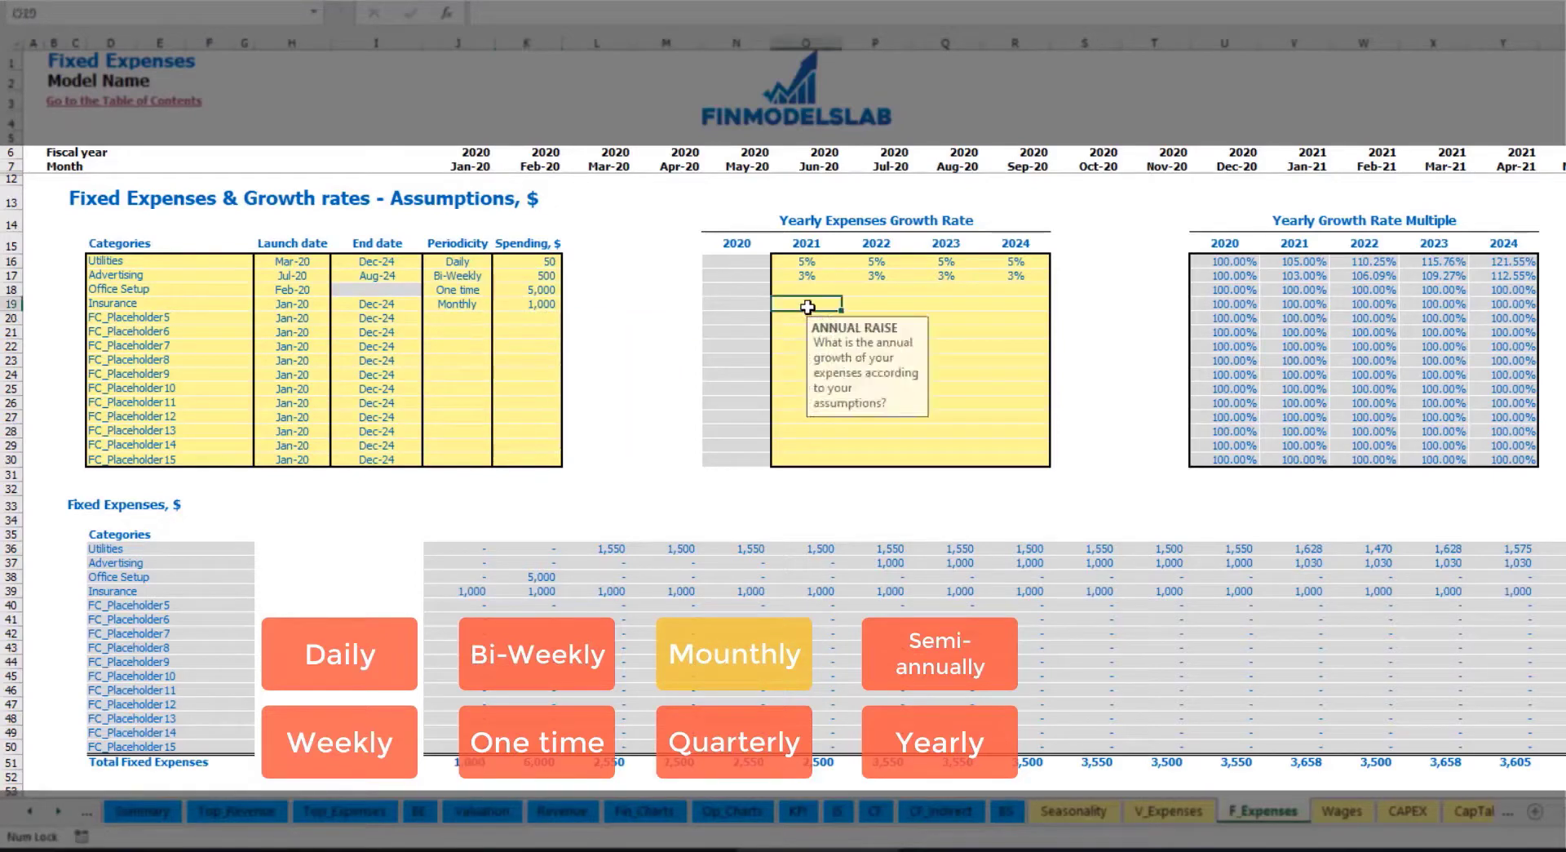
text(5)
Enter Insurance growth rates of 5%, 3%, 2% and 1% for 2021–2024 and check row 39
key(Return)
key(Right)
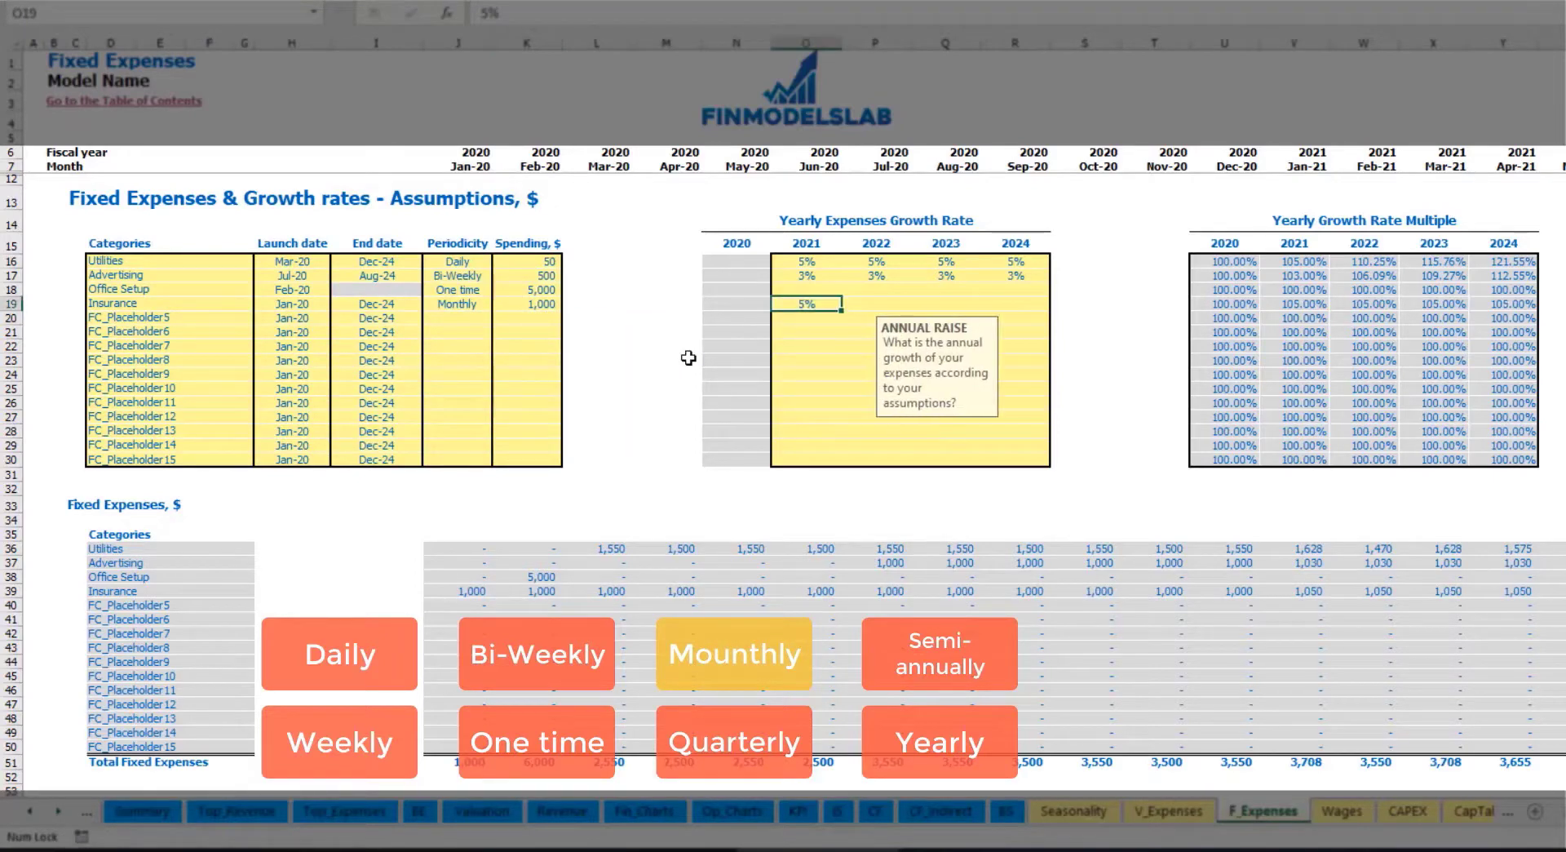
text(3)
key(Return)
key(Right)
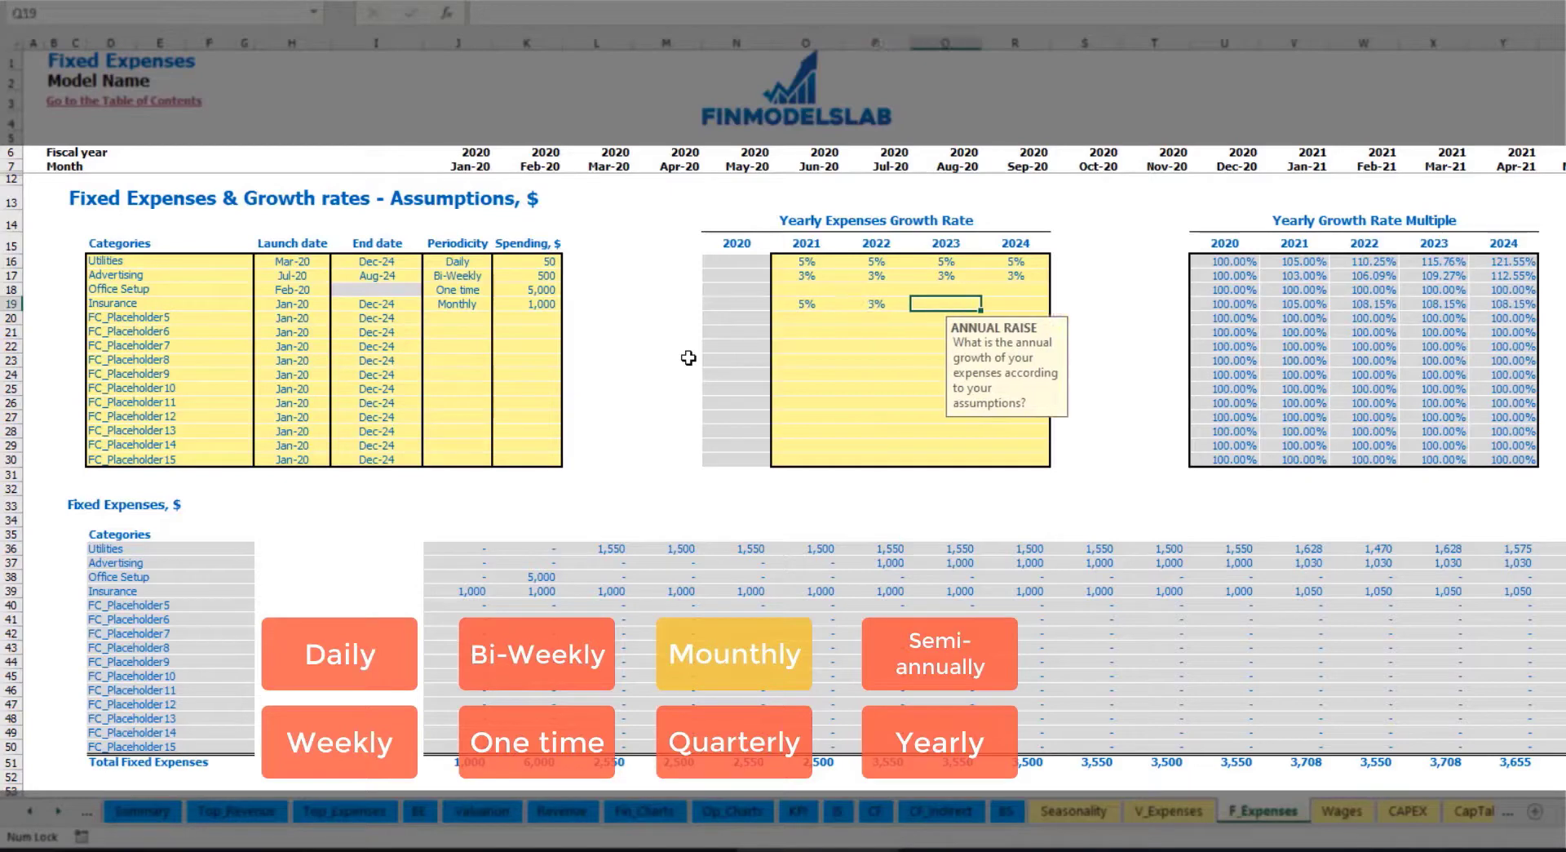
text(2)
key(Right)
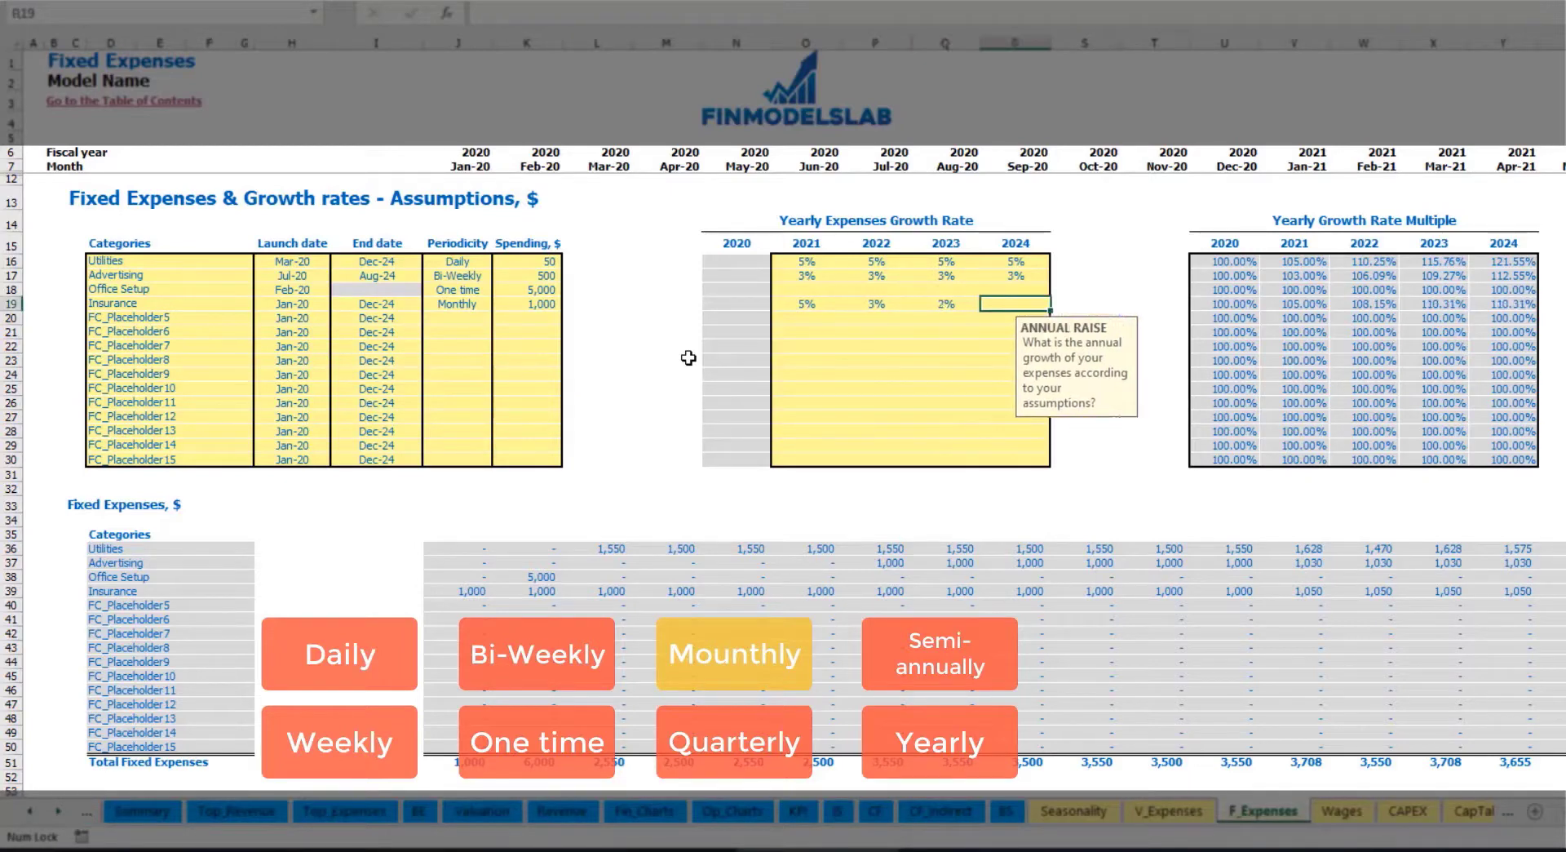
text(1)
key(Return)
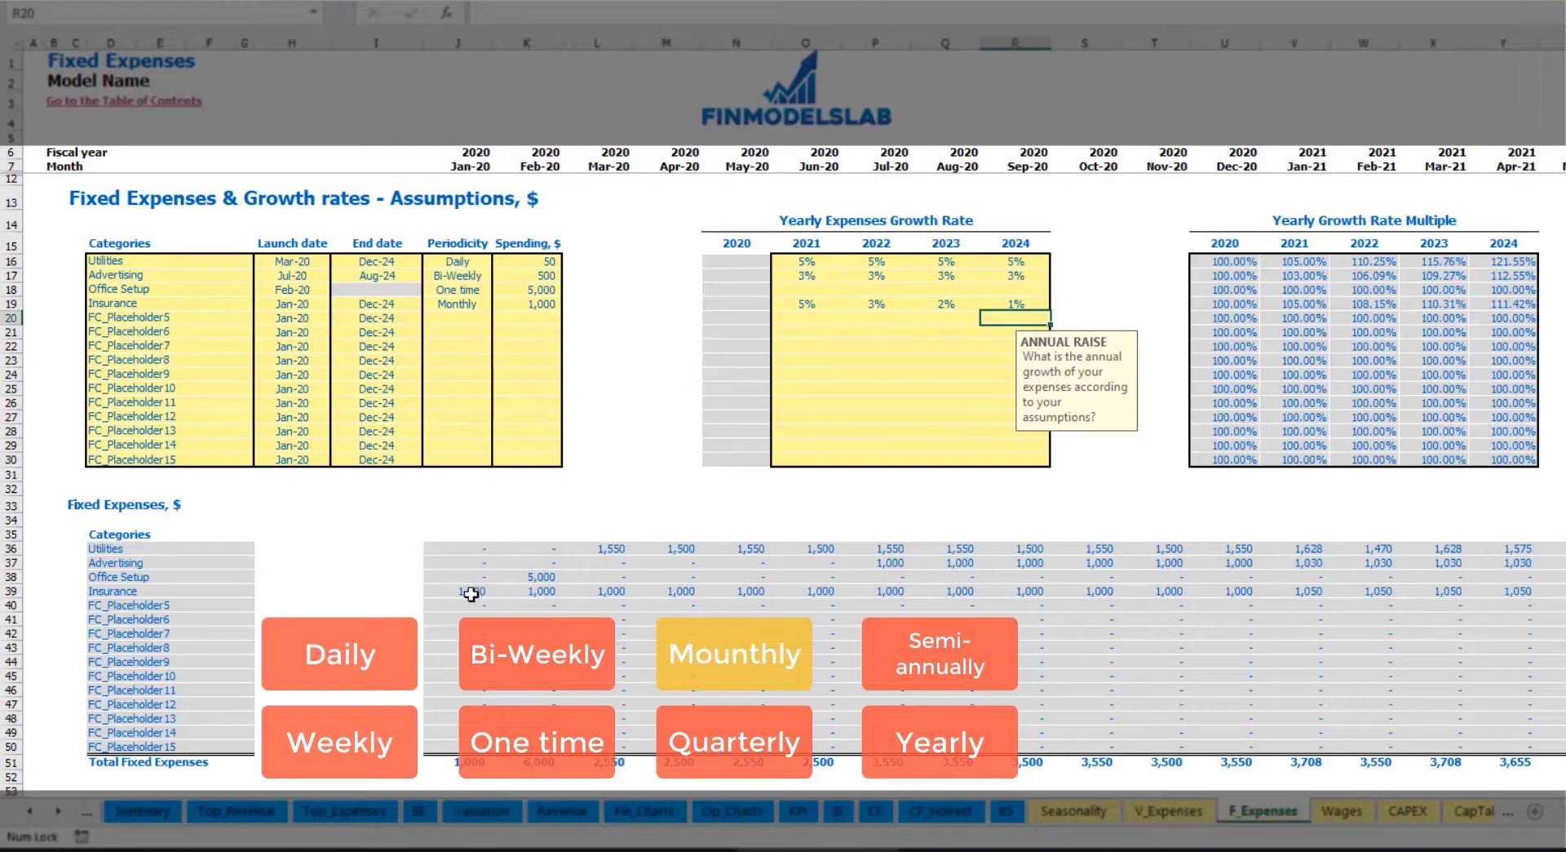
mouse_move(470, 593)
mouse_down()
mouse_move(963, 619)
mouse_move(1271, 593)
mouse_up()
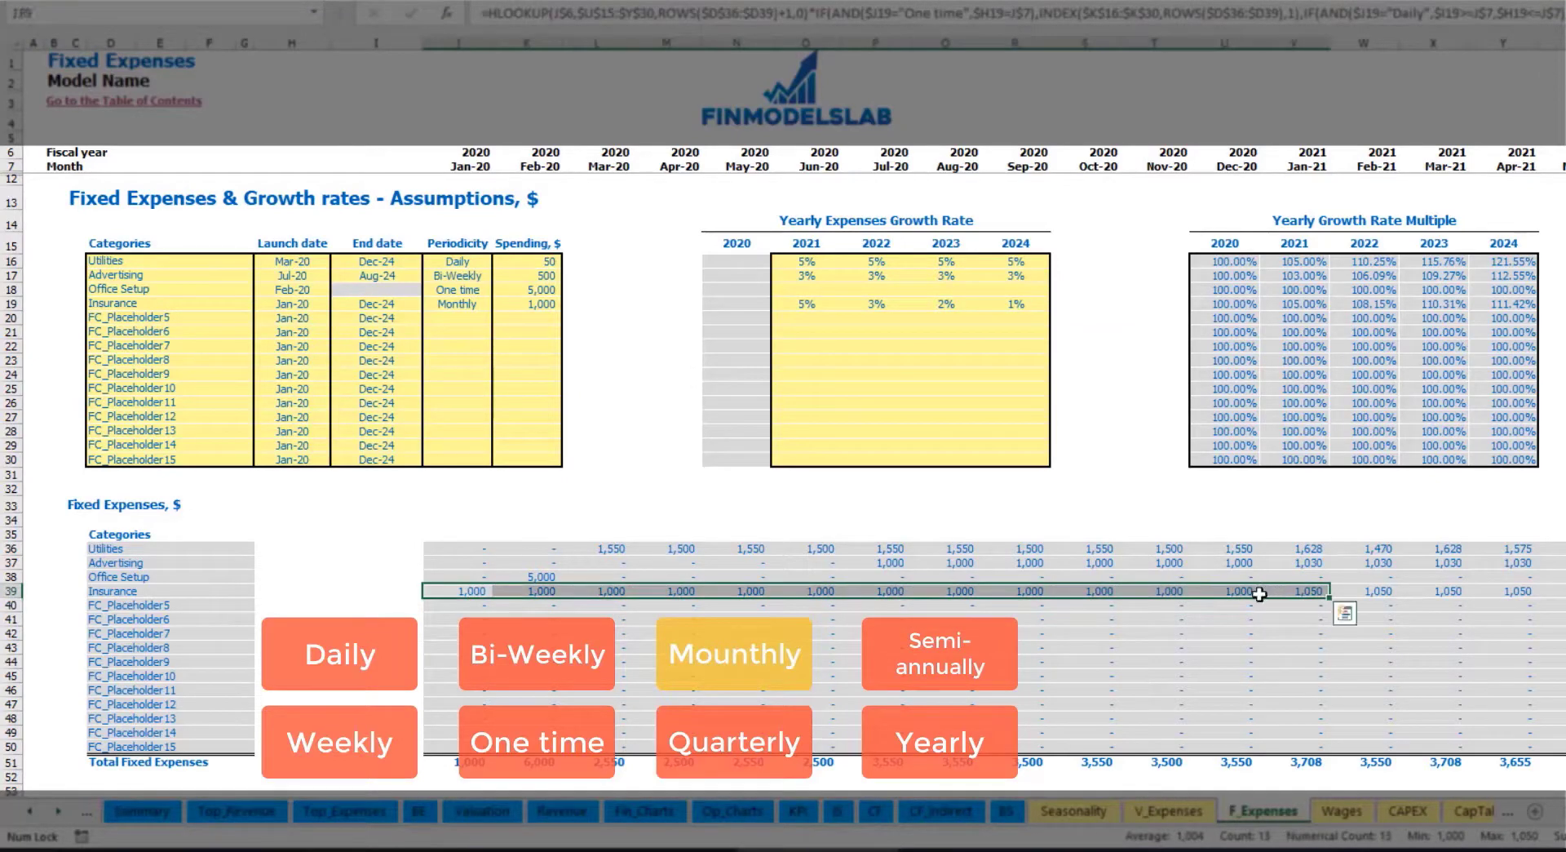
Review Insurance's amounts along row 39, including 1,050 in Jan-21, then return to the sheet start
click(1271, 593)
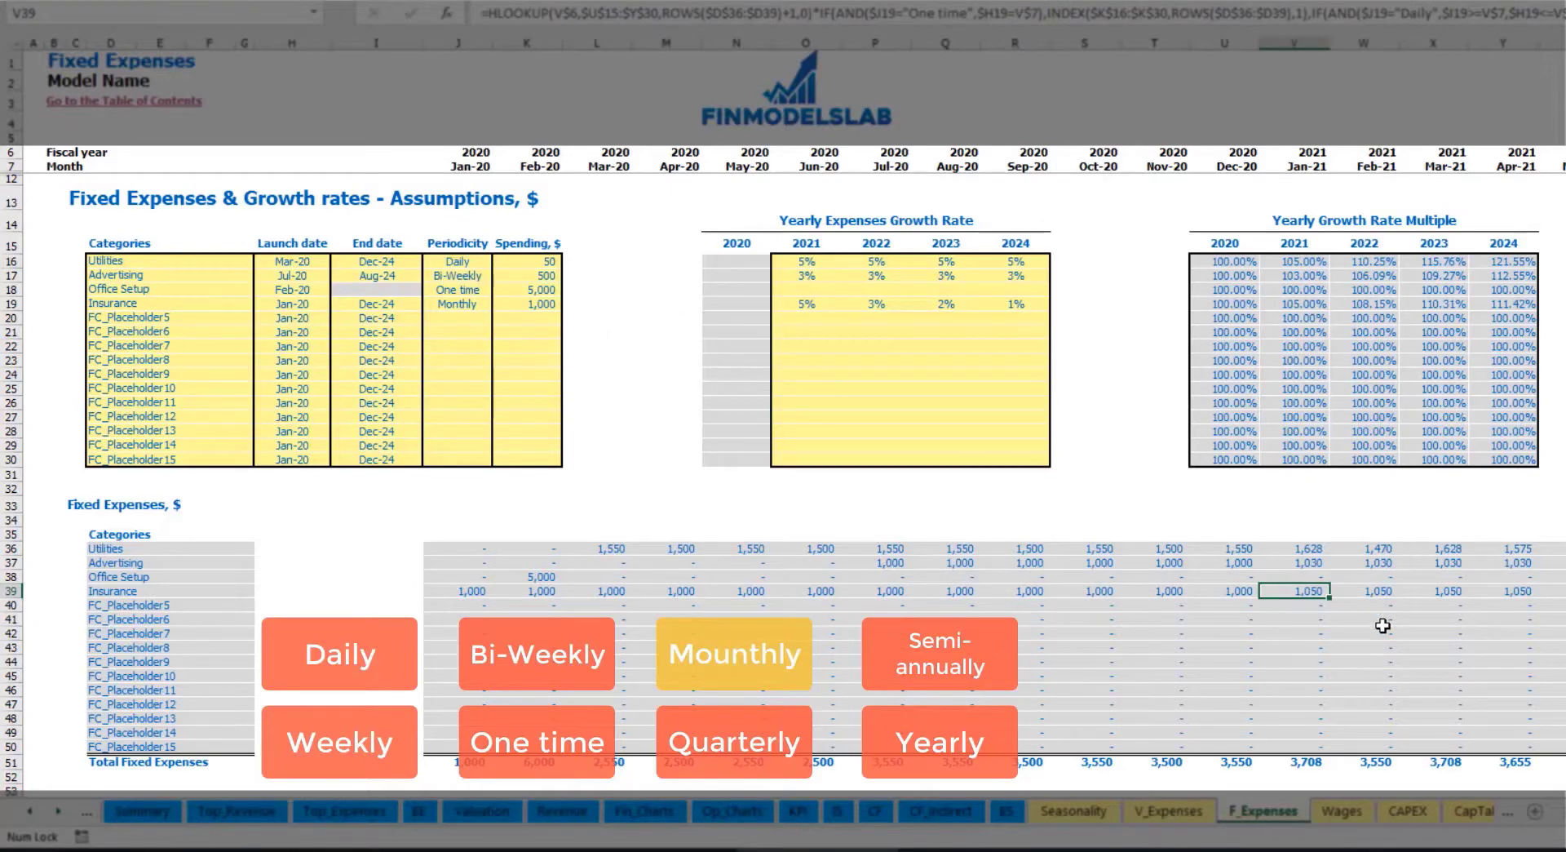
scroll(783, 408, right, 5)
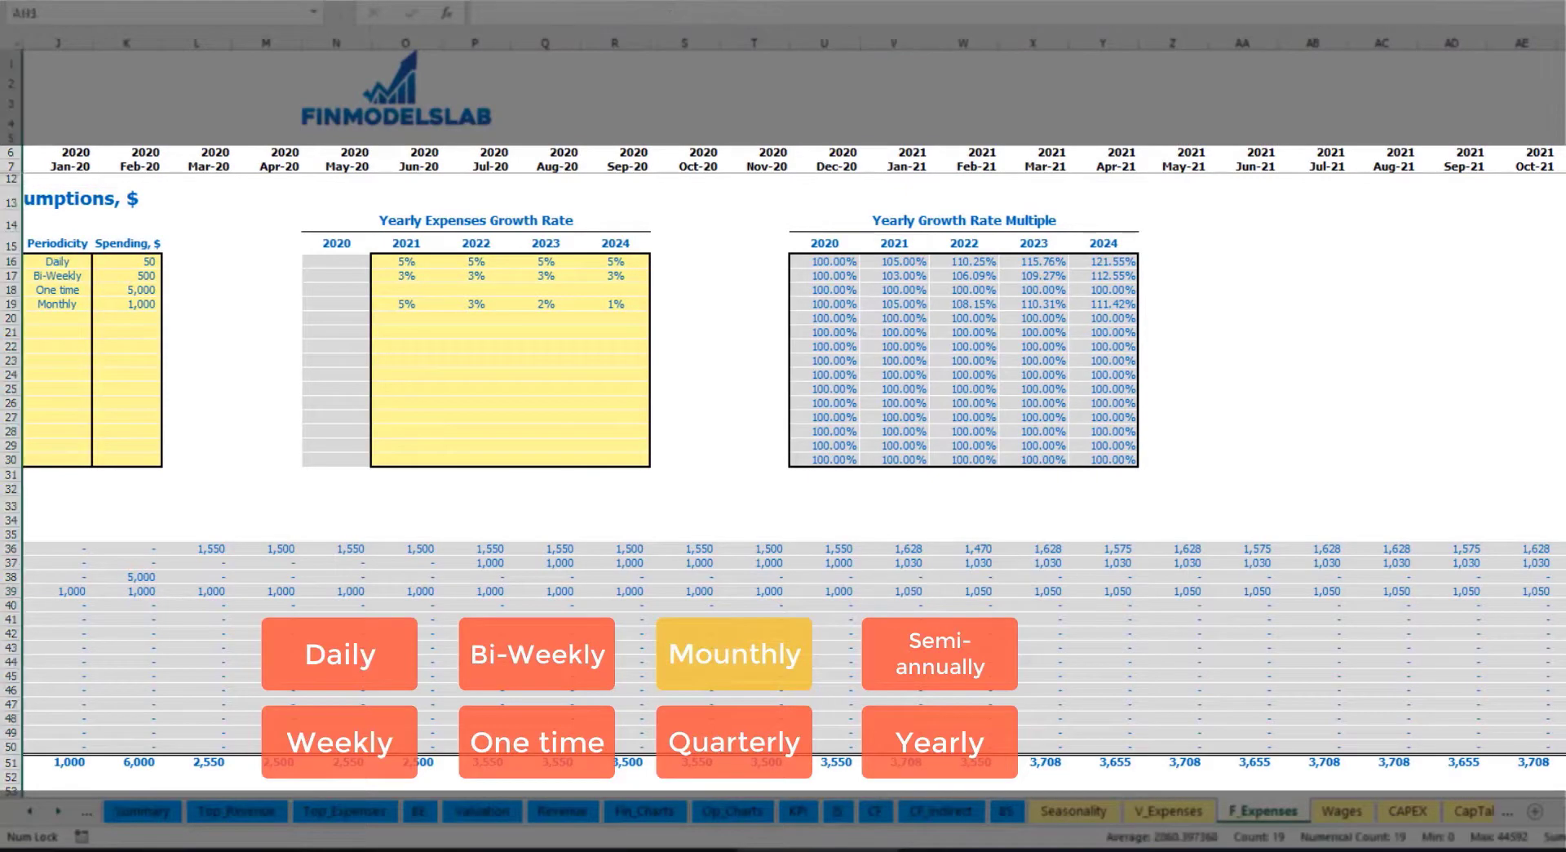
key(ctrl+Down)
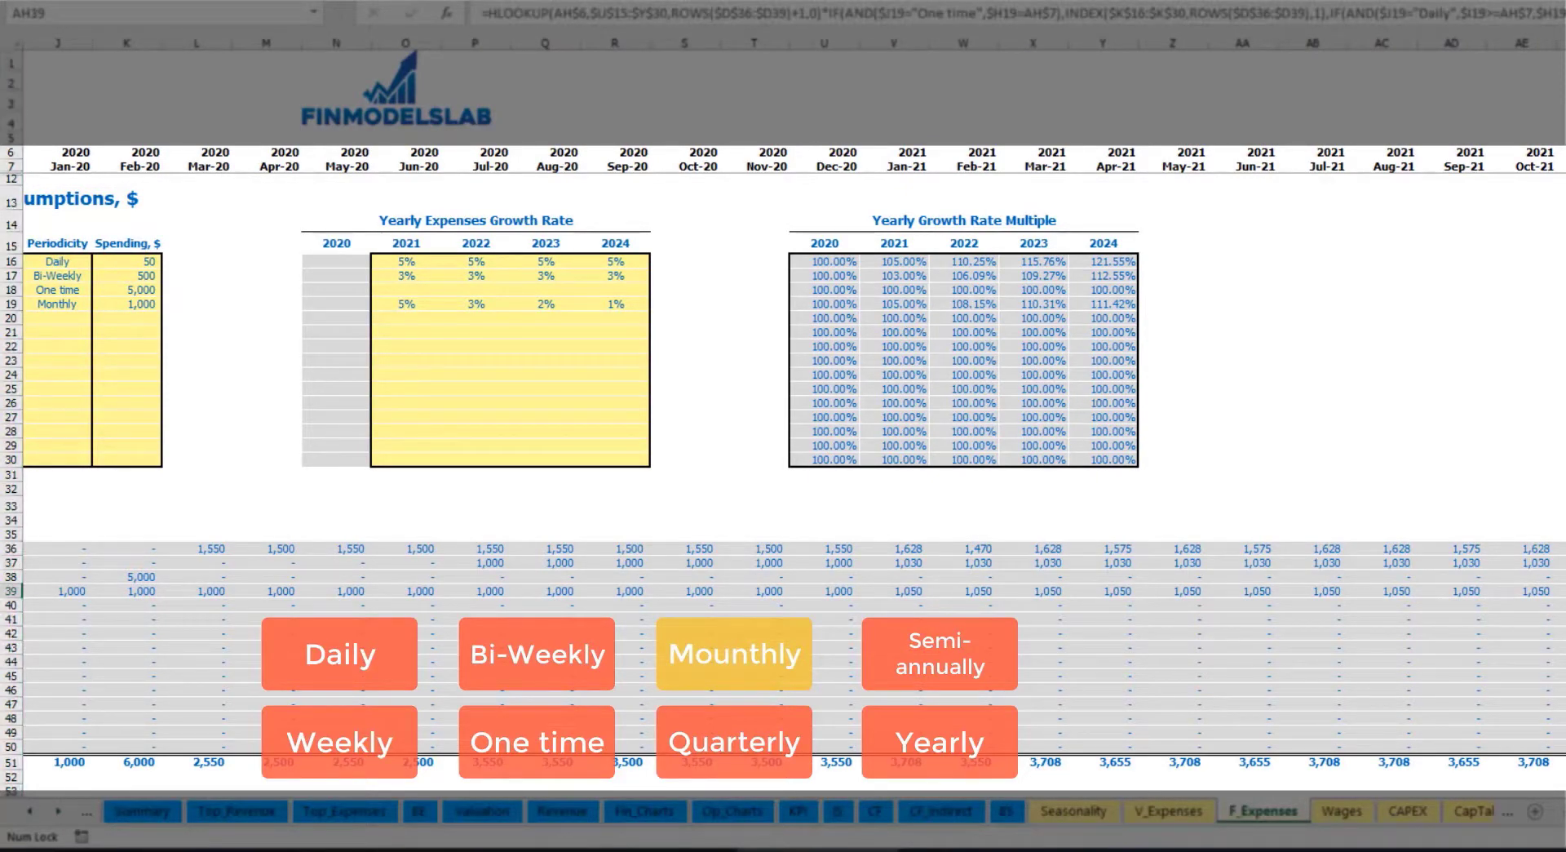
key(ctrl+Home)
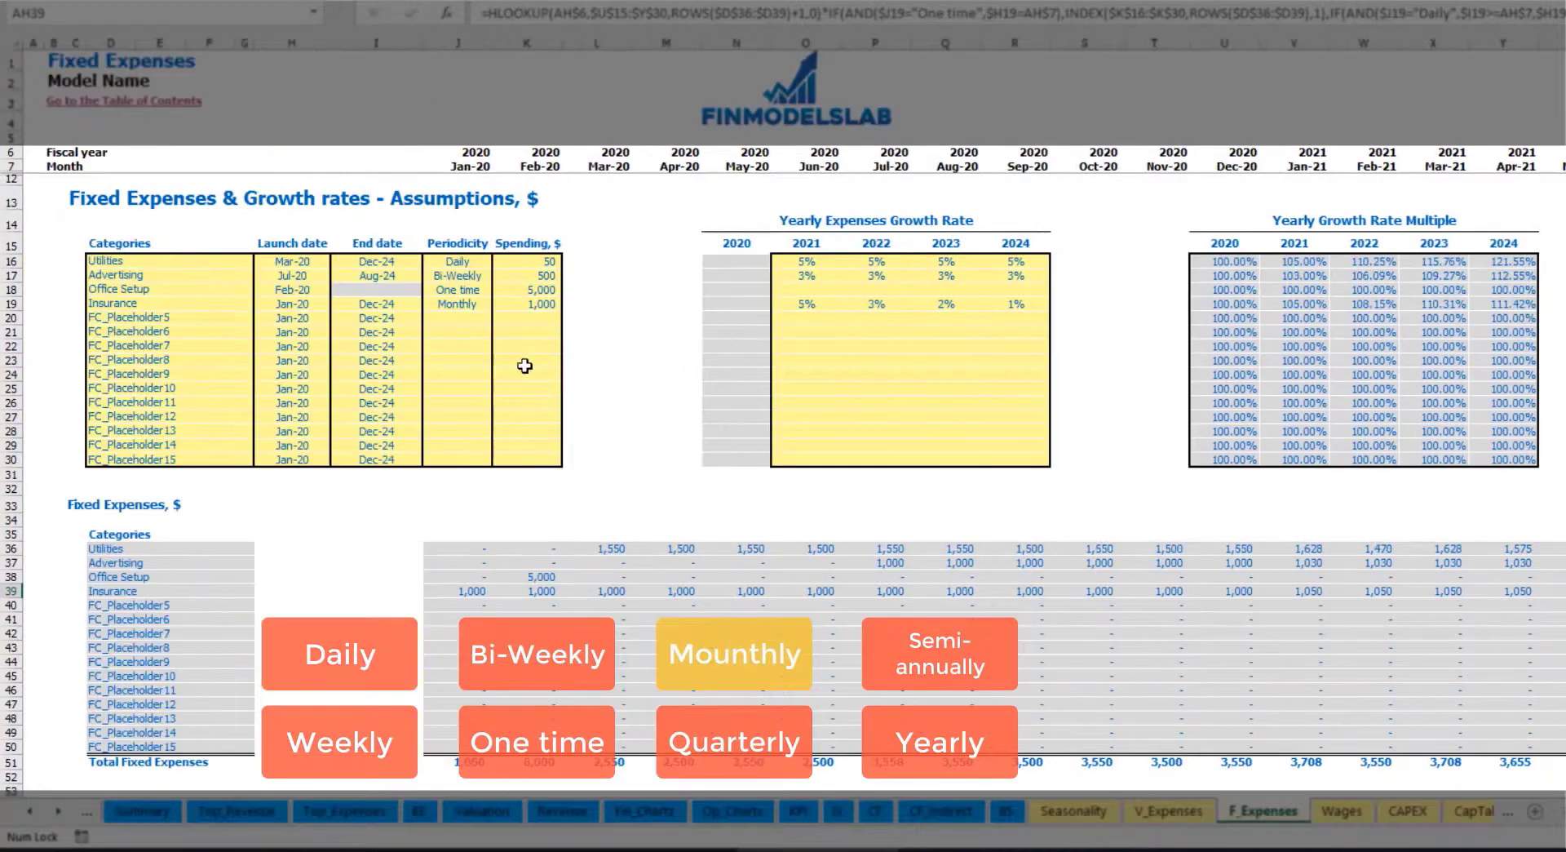
Set Insurance periodicity to Quarterly and check the Apr-20 amount
click(489, 305)
click(498, 304)
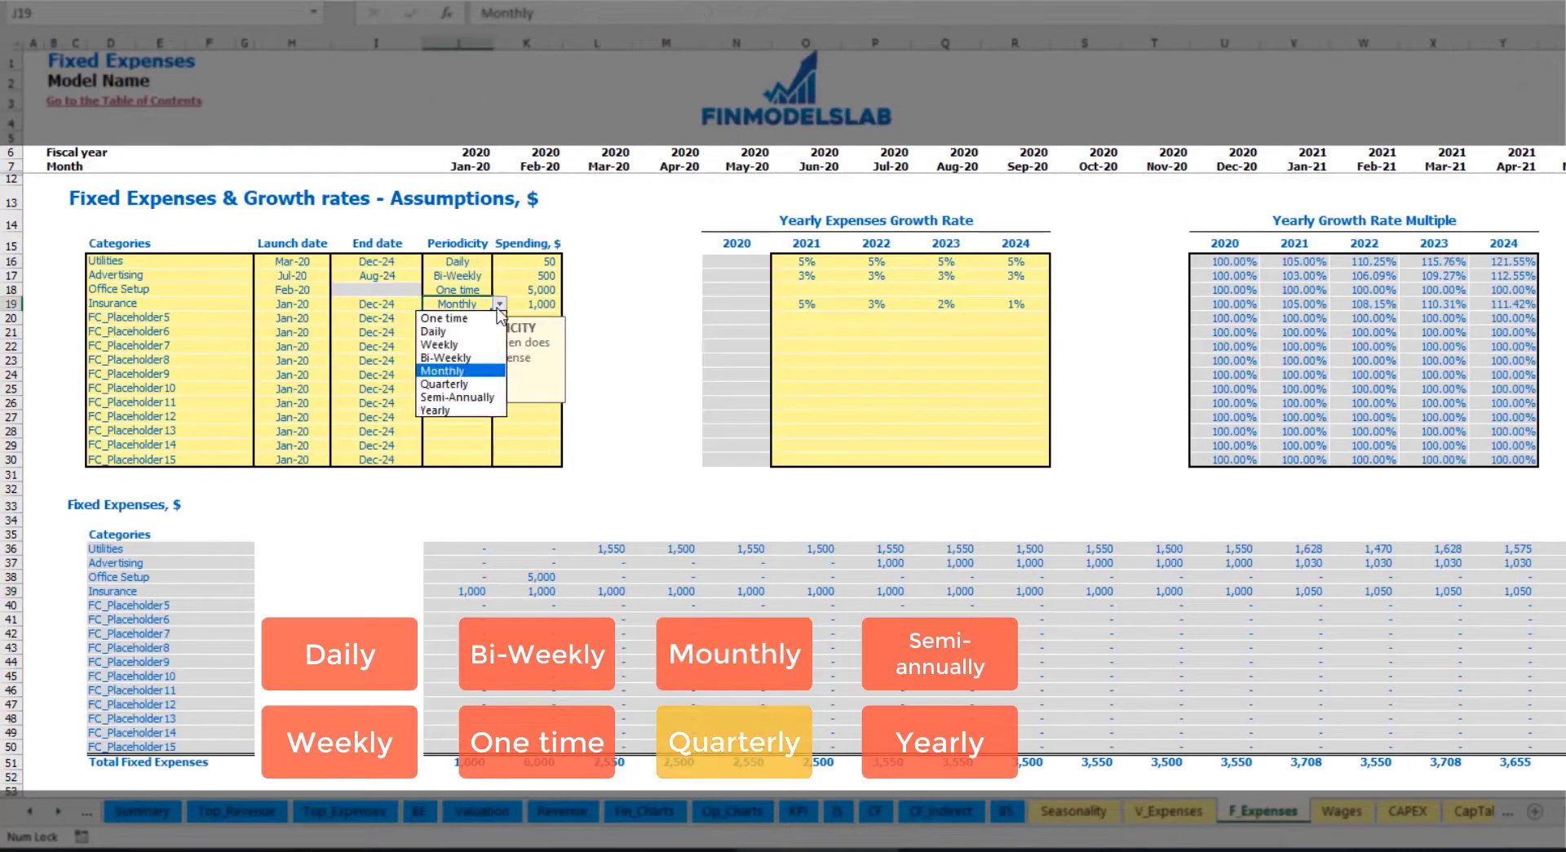
click(469, 380)
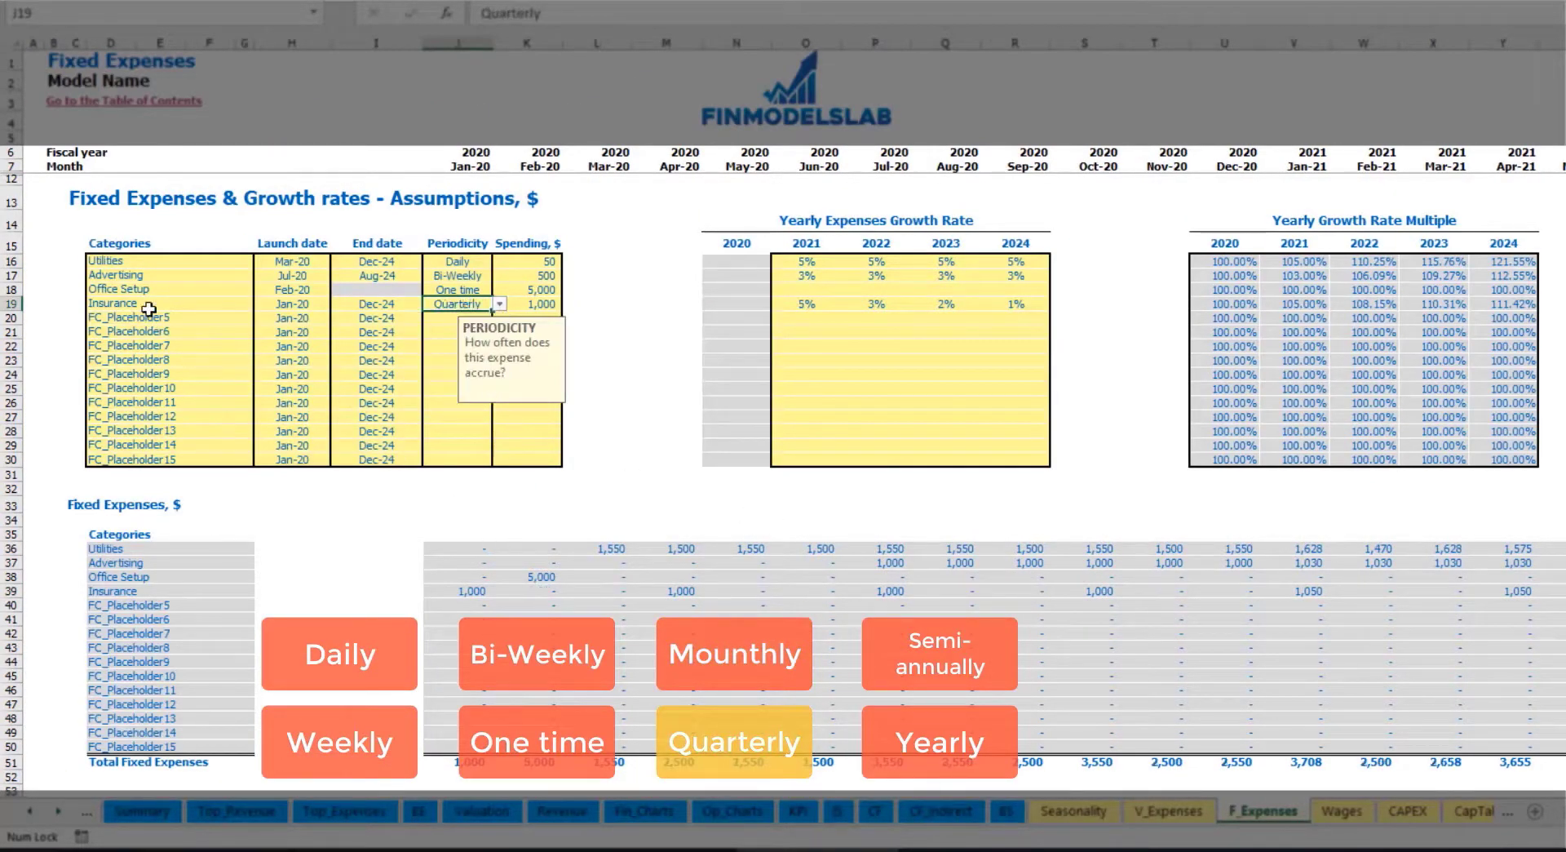
click(459, 594)
click(671, 587)
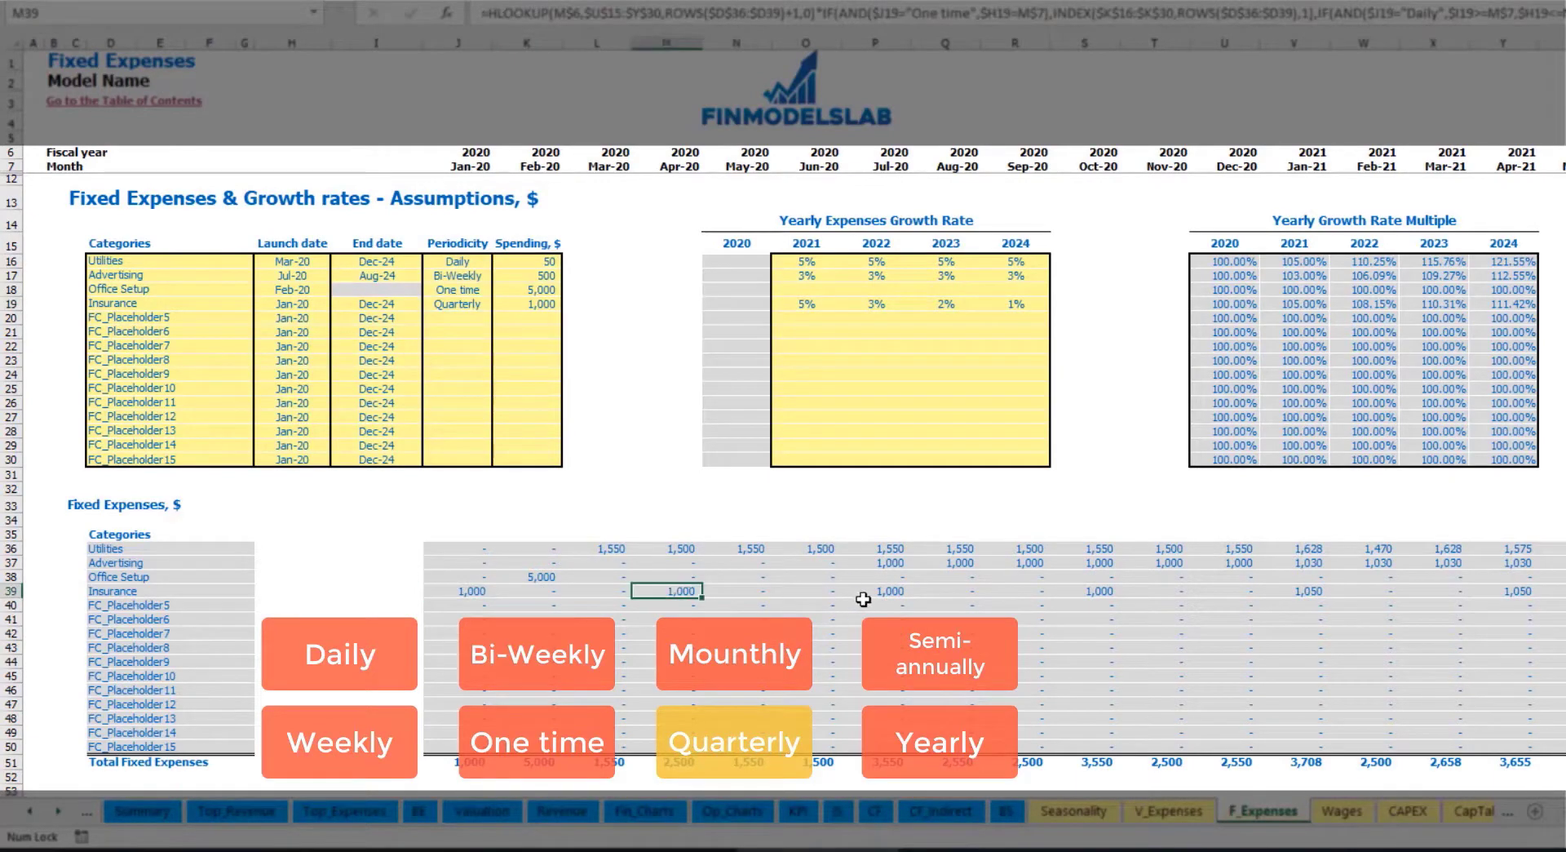
Set the Insurance launch date to Feb-20 and check the Feb-20, May-20 and Aug-20 amounts
click(314, 304)
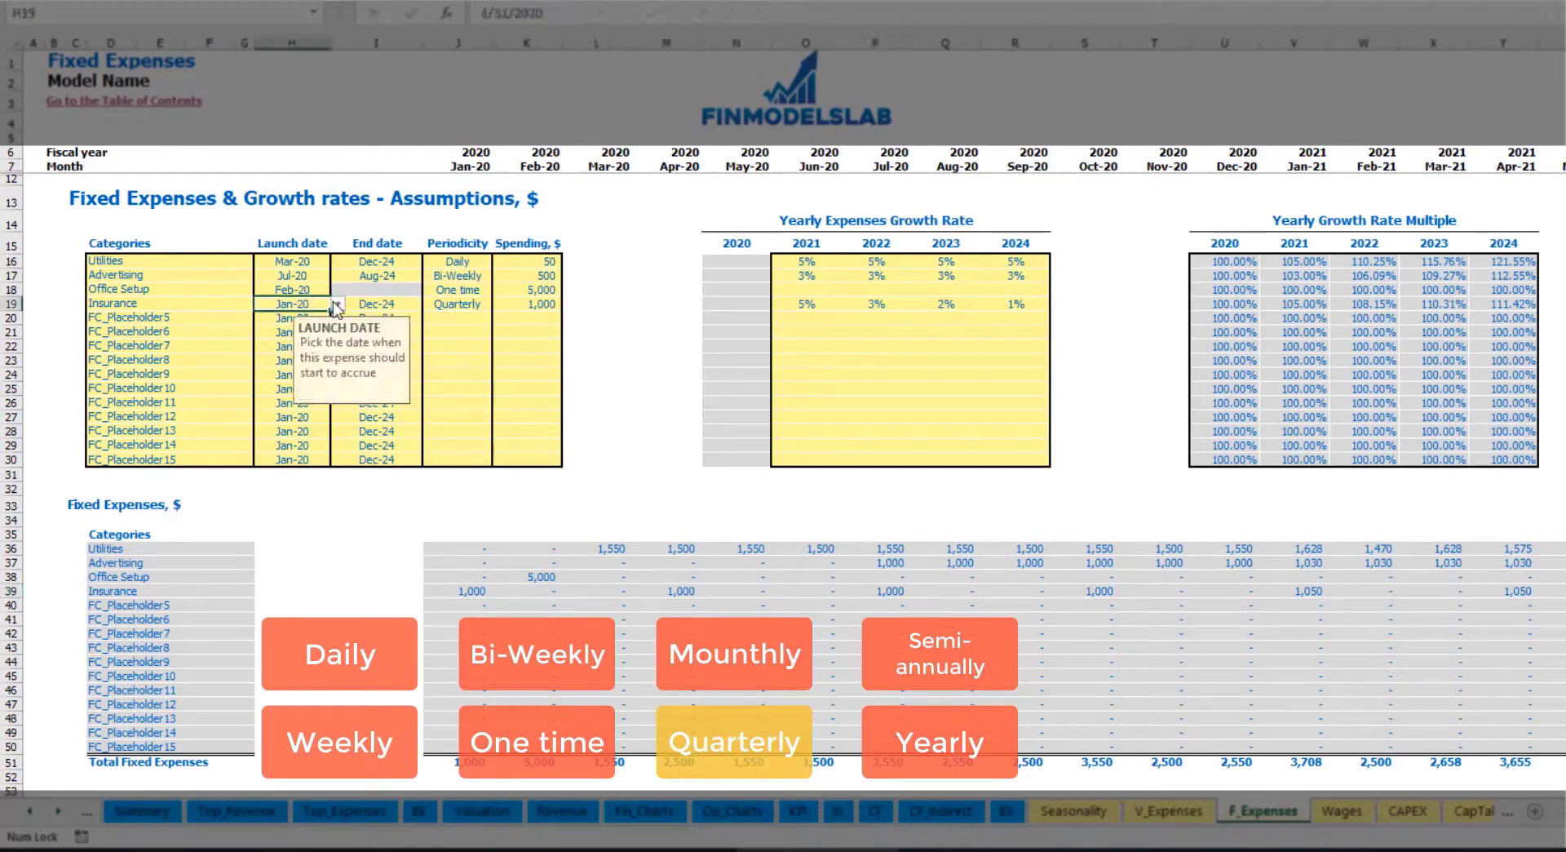
click(336, 304)
click(297, 331)
click(545, 589)
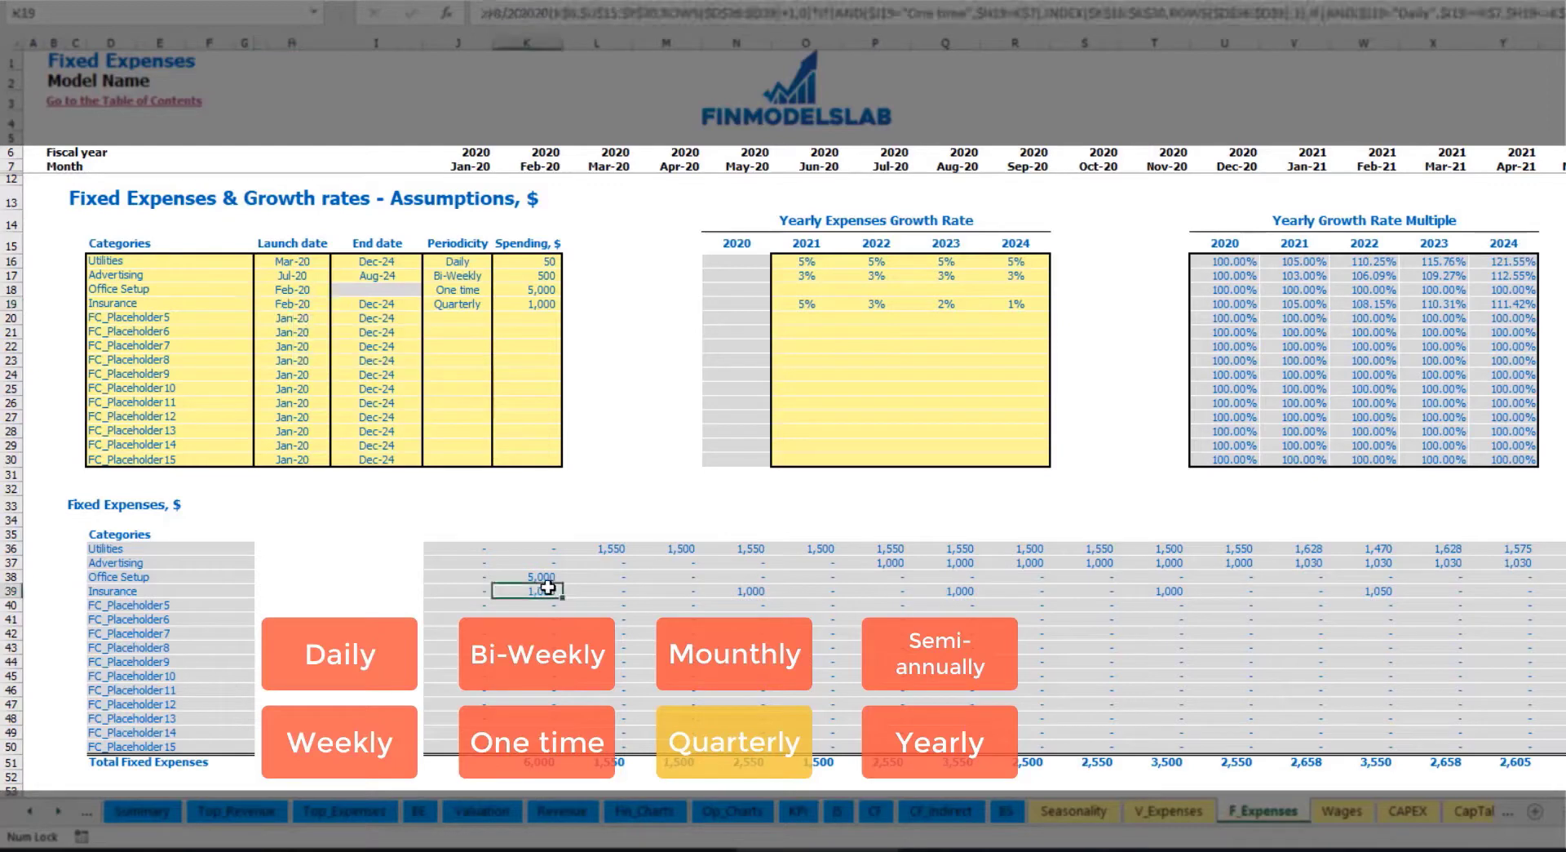
click(749, 590)
click(959, 589)
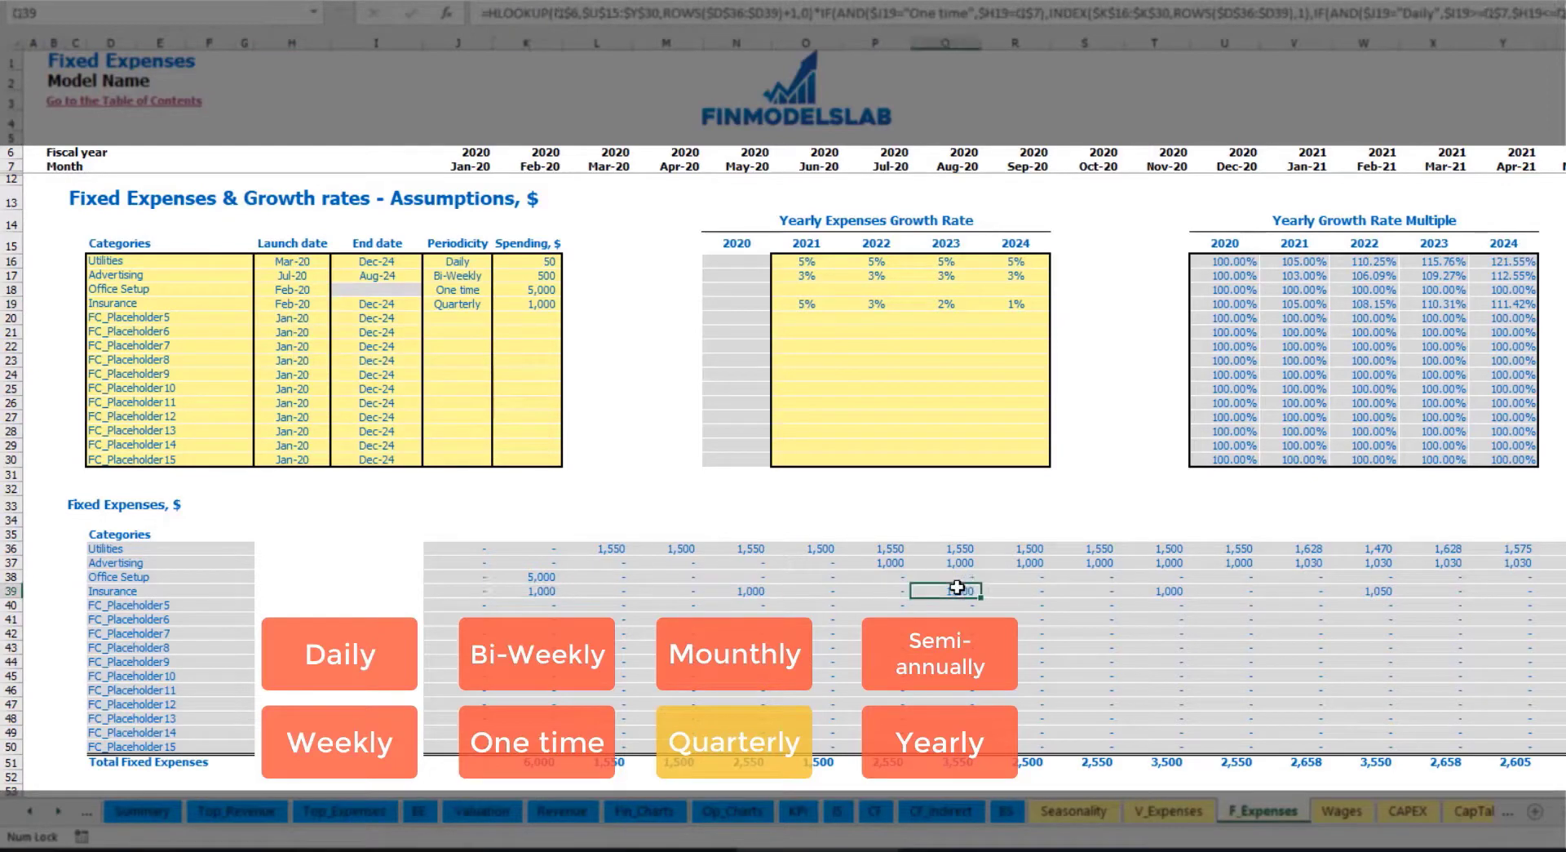
click(524, 594)
click(750, 591)
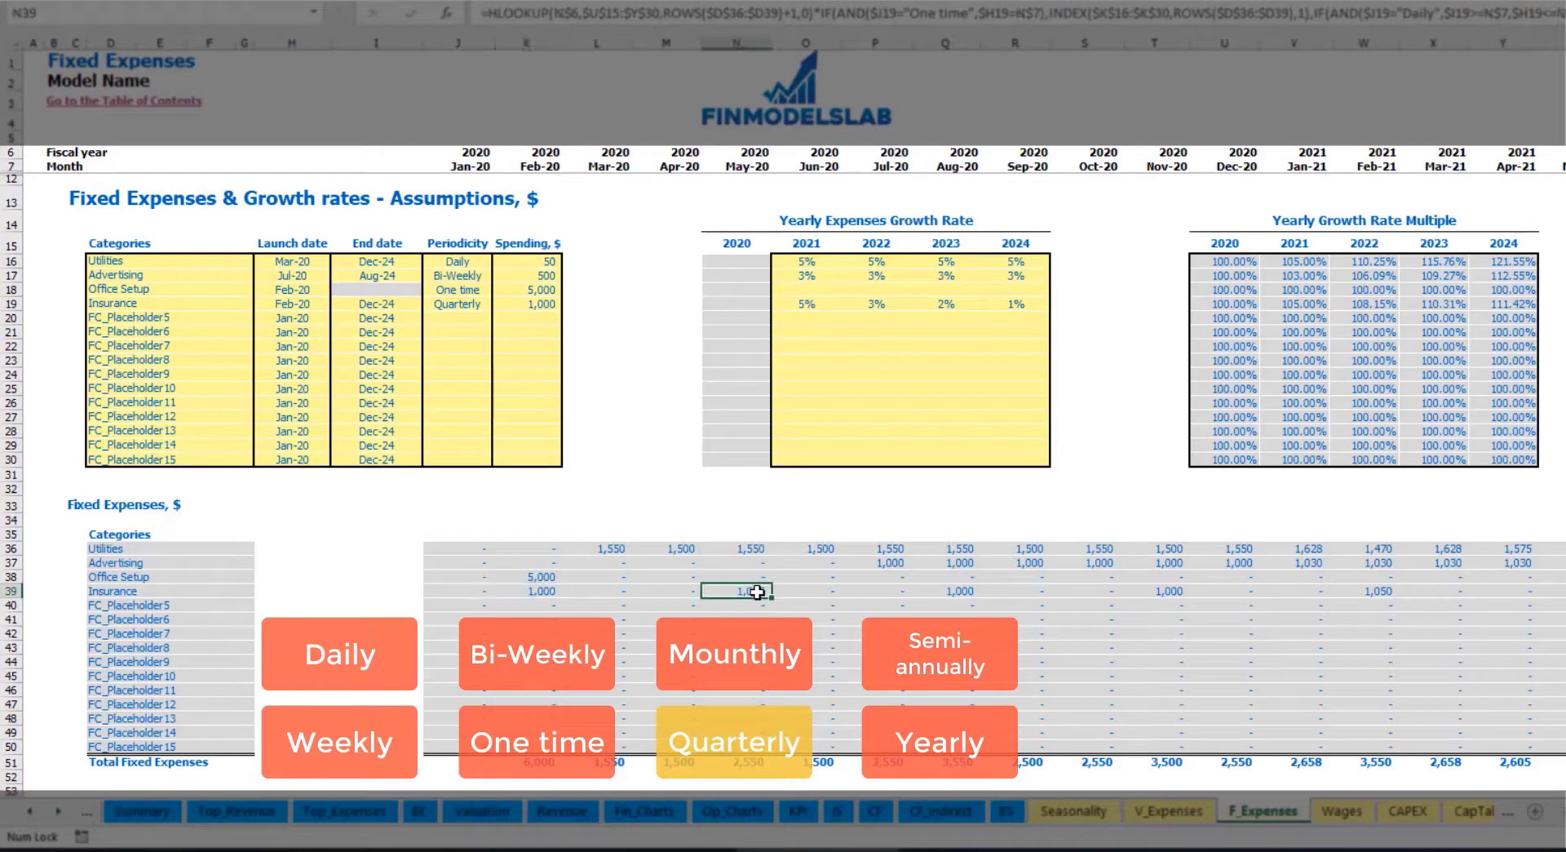
Change Insurance periodicity to Semi-Annually and review the six-month spans from Feb-20
click(489, 303)
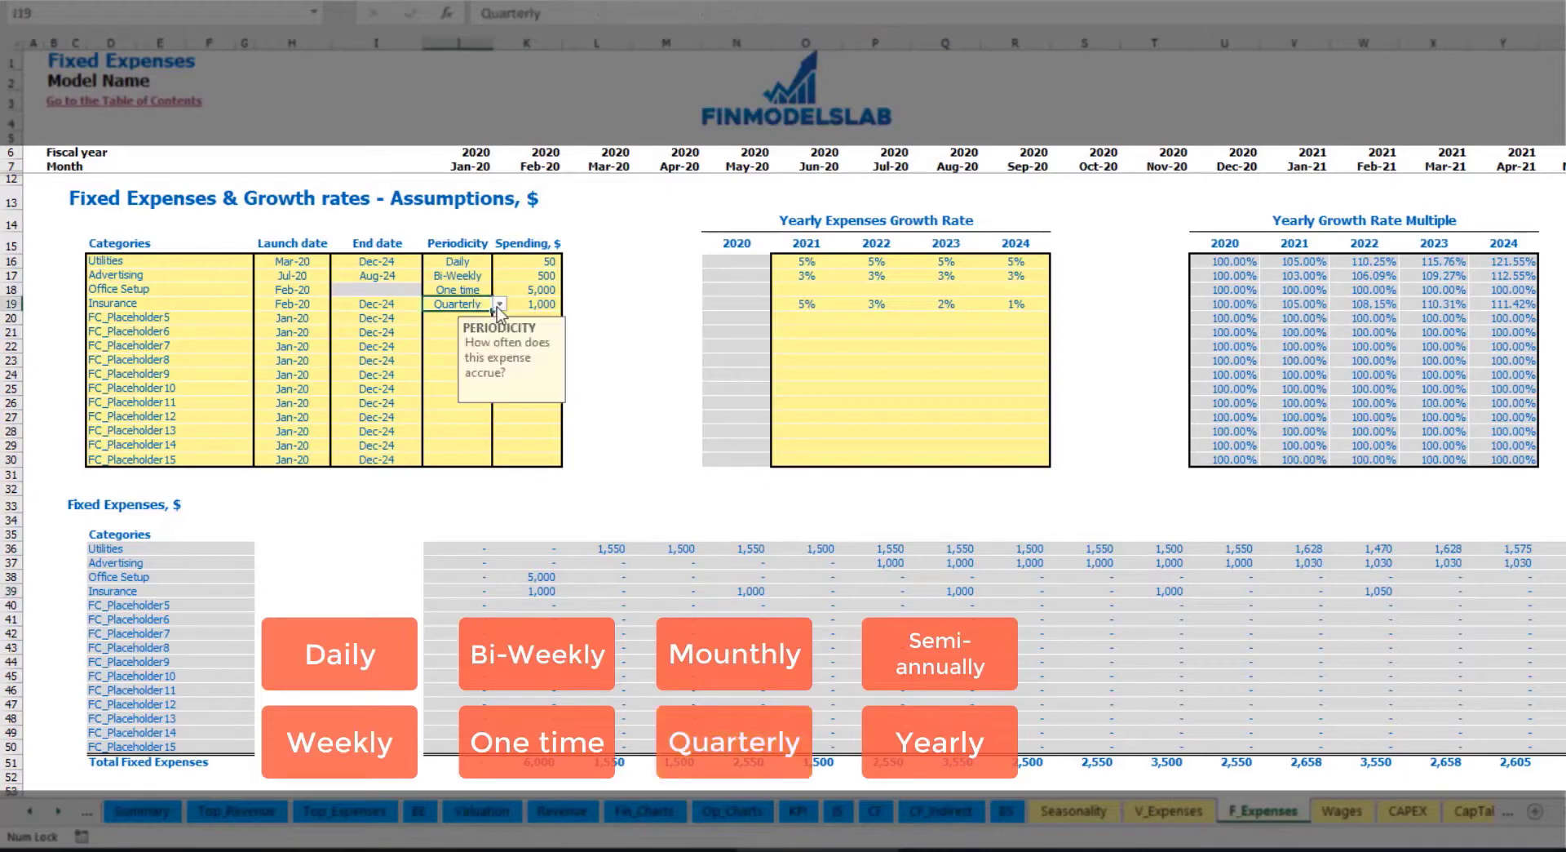
click(500, 303)
click(484, 396)
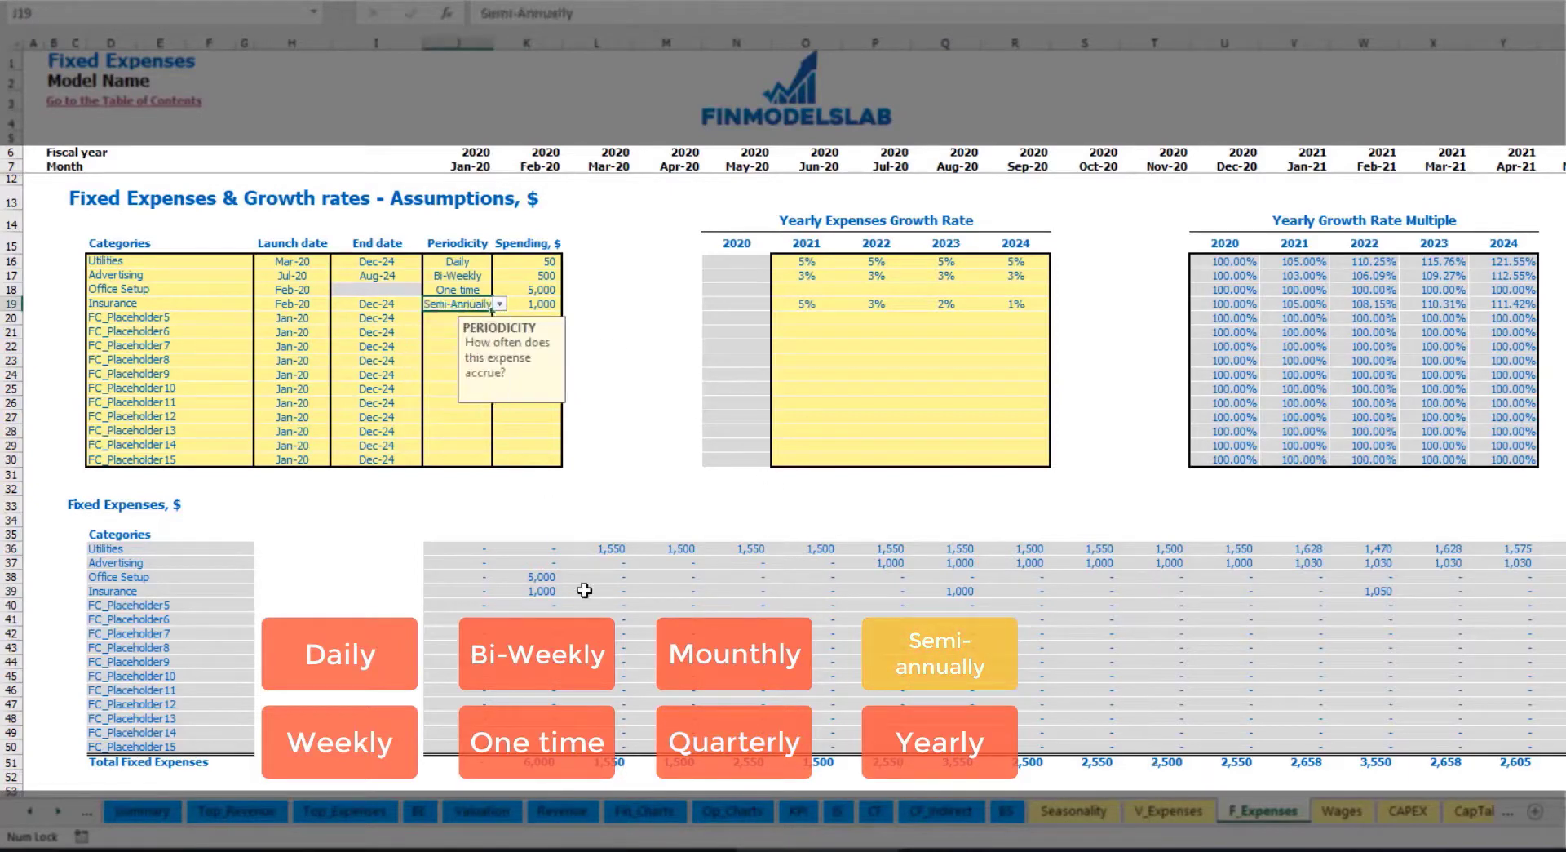
drag(534, 591, 1342, 593)
click(938, 590)
click(1363, 605)
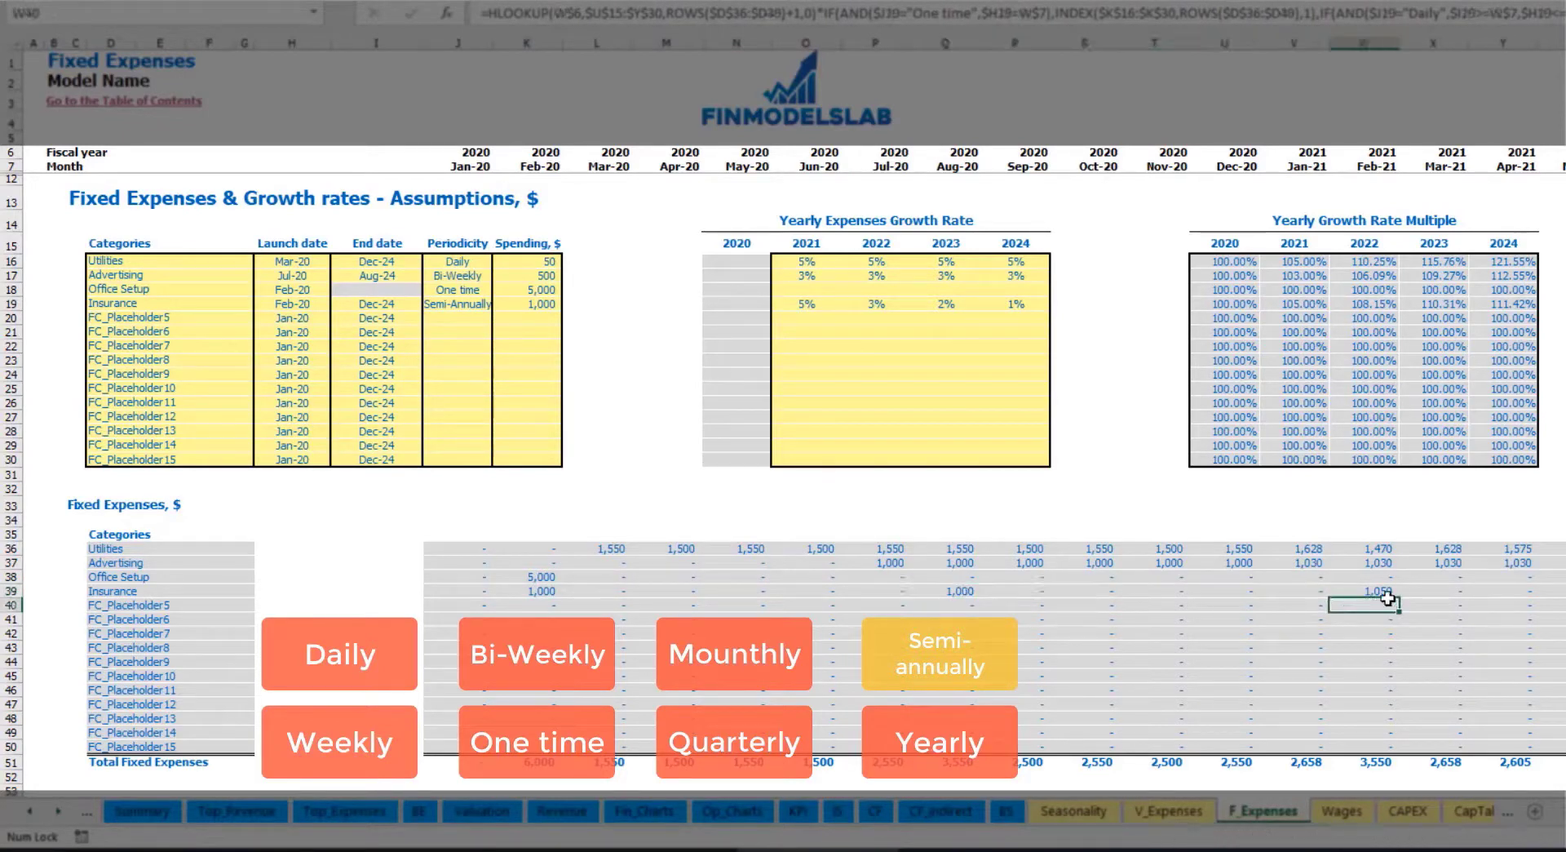
Change Insurance periodicity to Yearly and review the Feb-20 through Jan-21 amounts
click(473, 305)
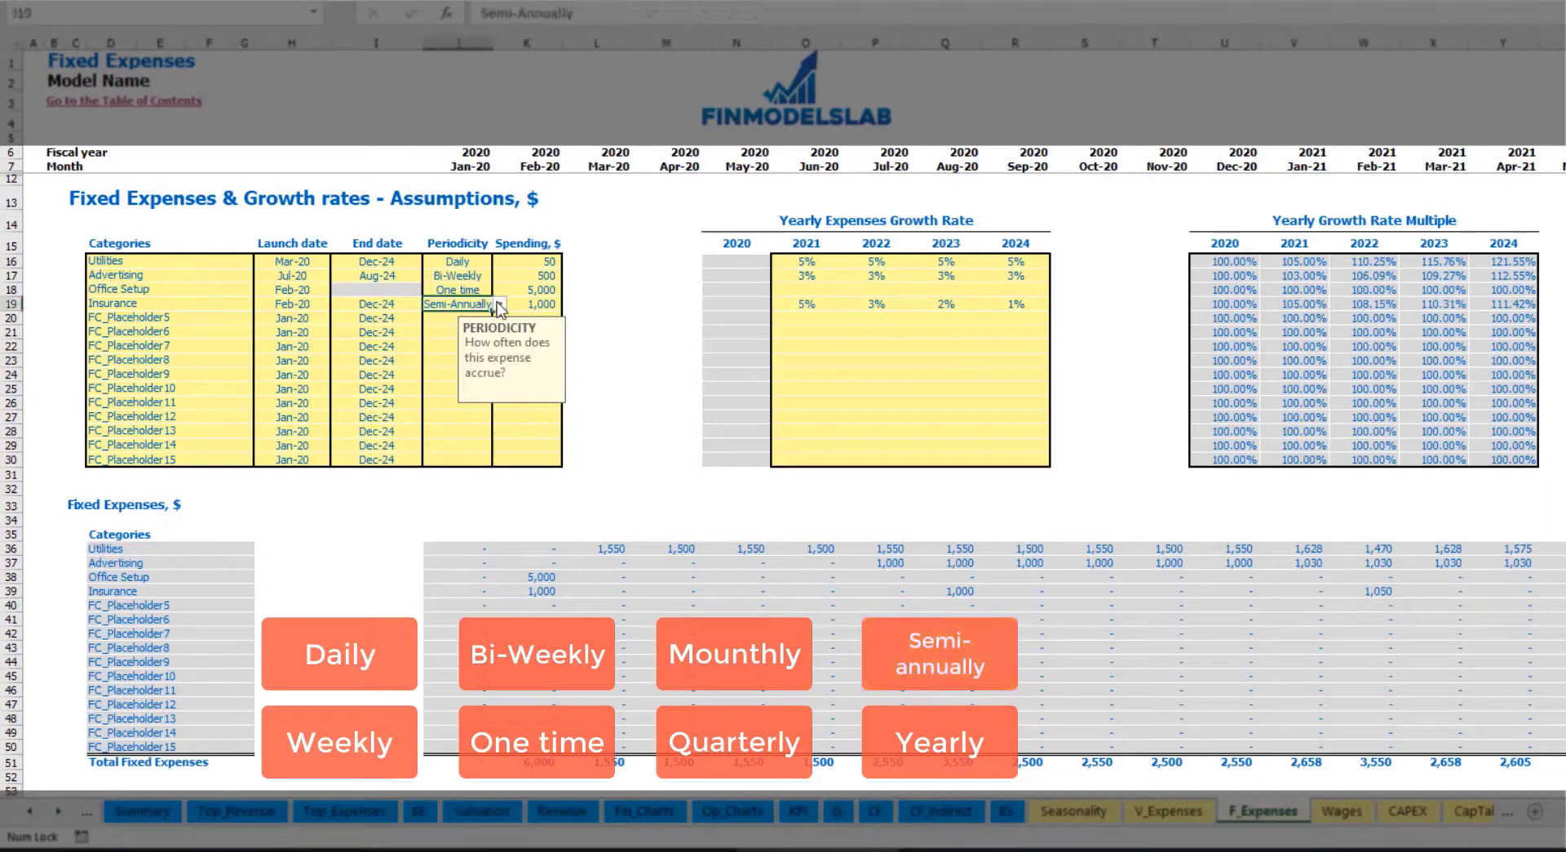
click(499, 304)
click(447, 411)
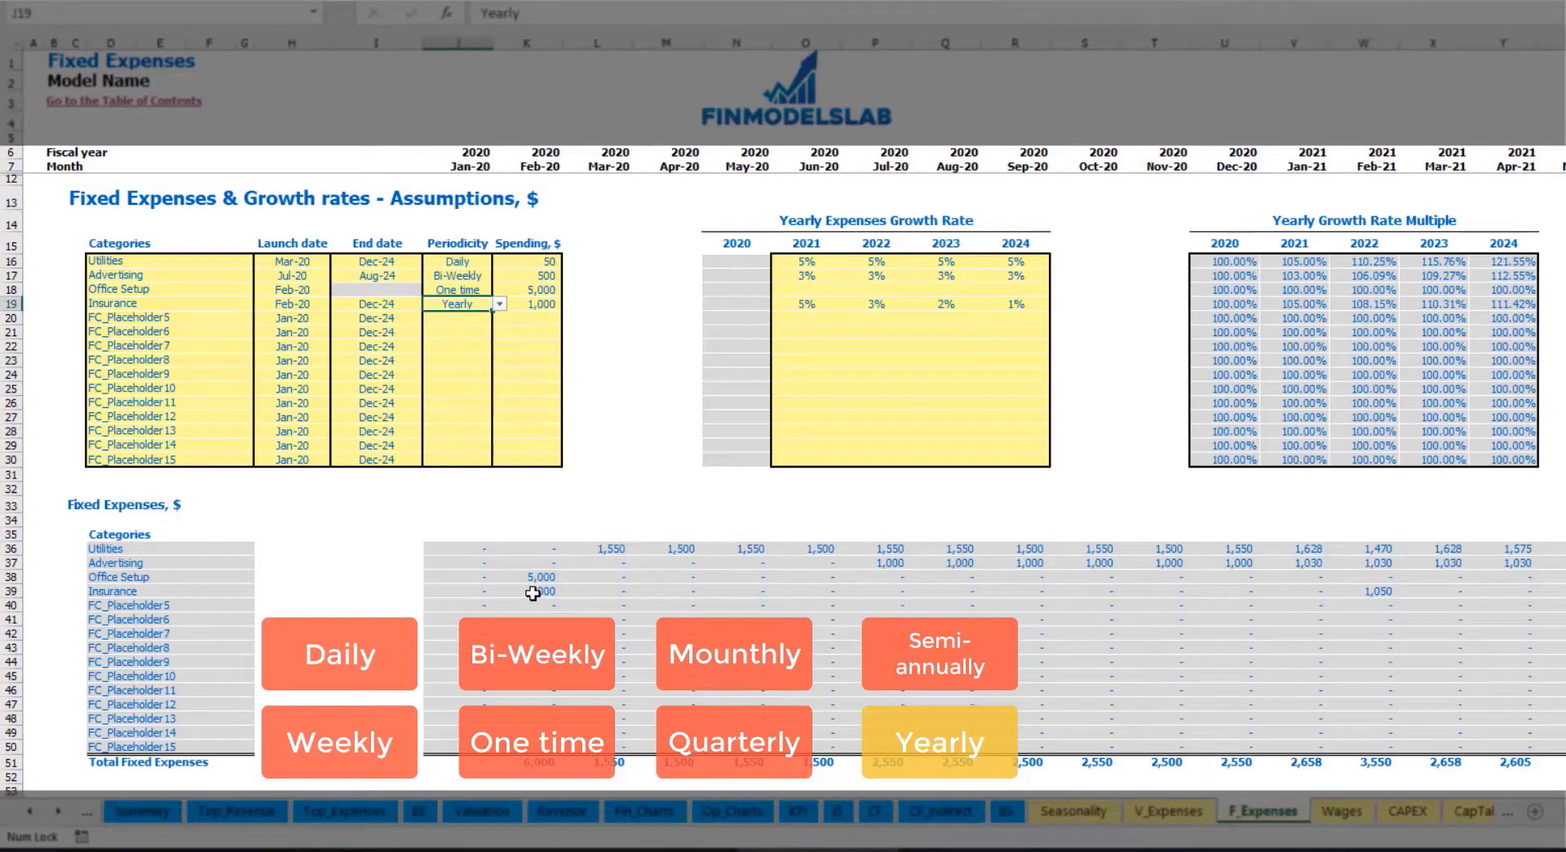
click(530, 592)
drag(562, 597, 1325, 596)
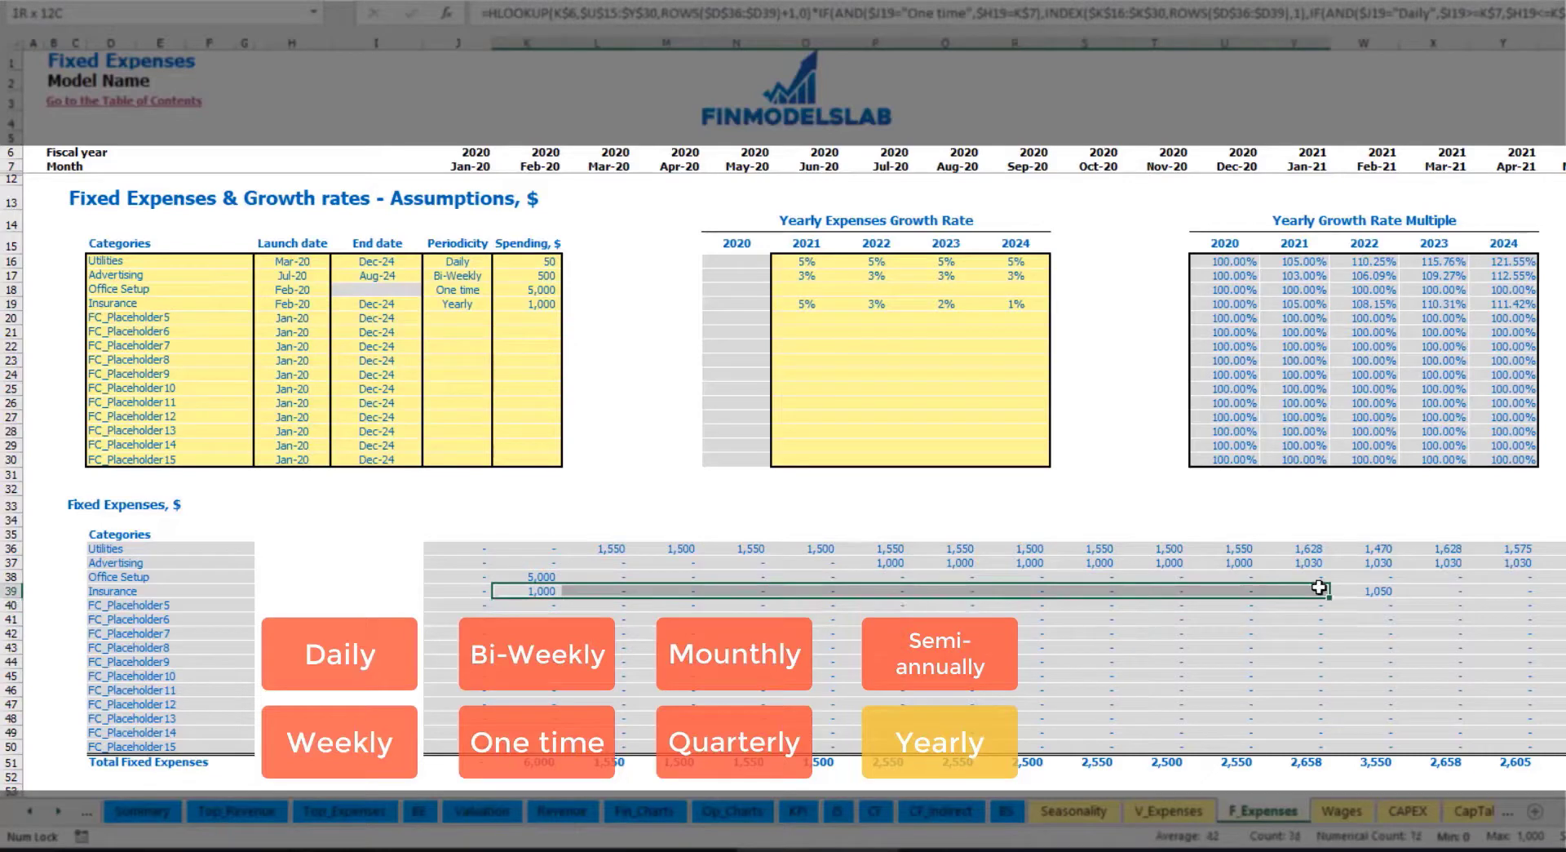
click(1388, 593)
Verify Insurance's launch and end dates and review all calculated fixed expense amounts
click(302, 305)
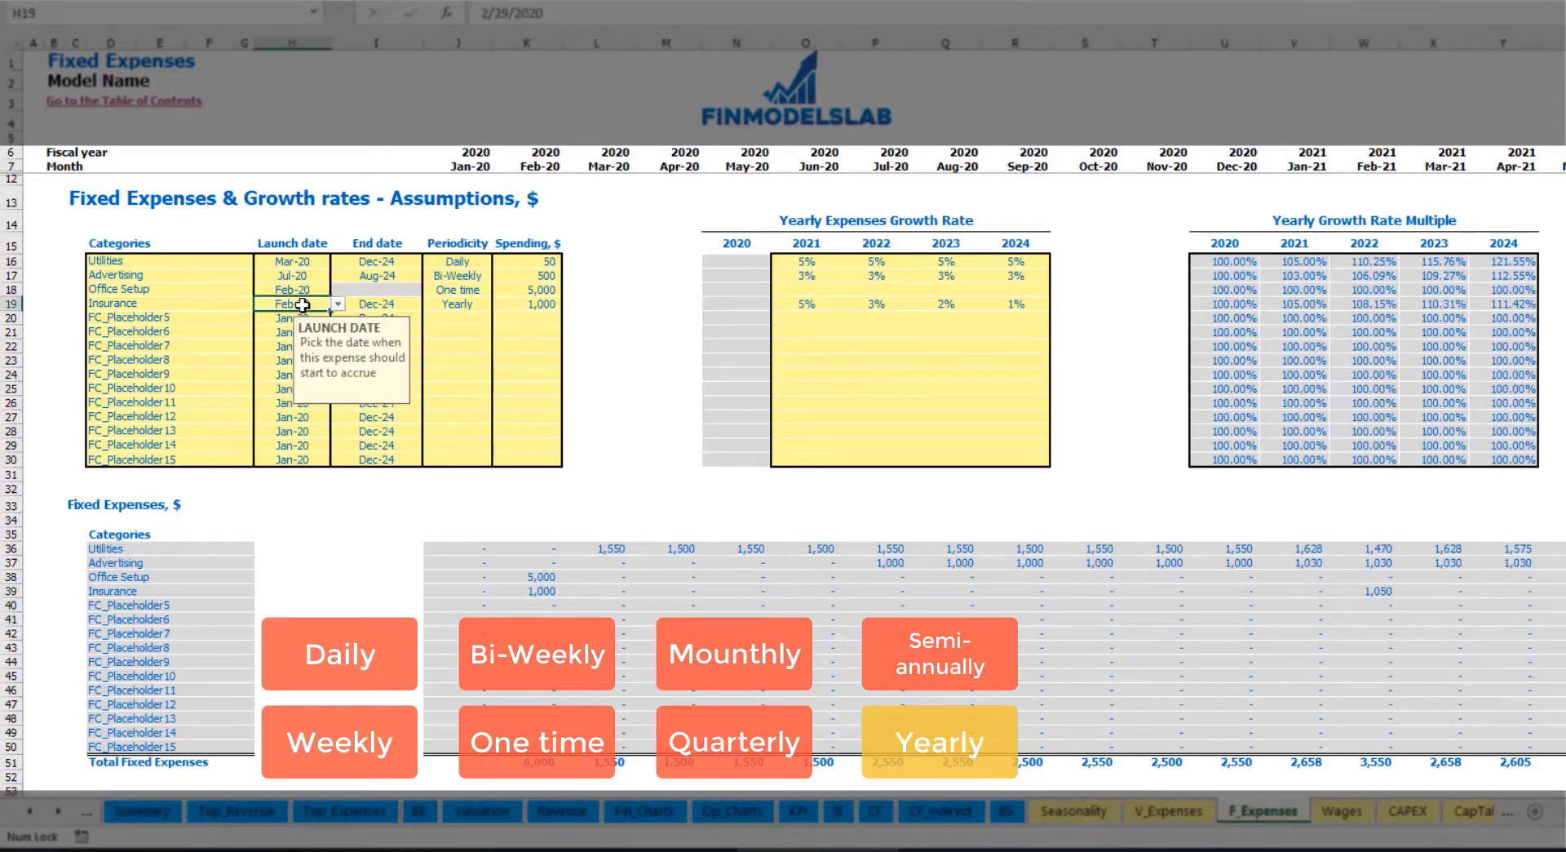
click(373, 300)
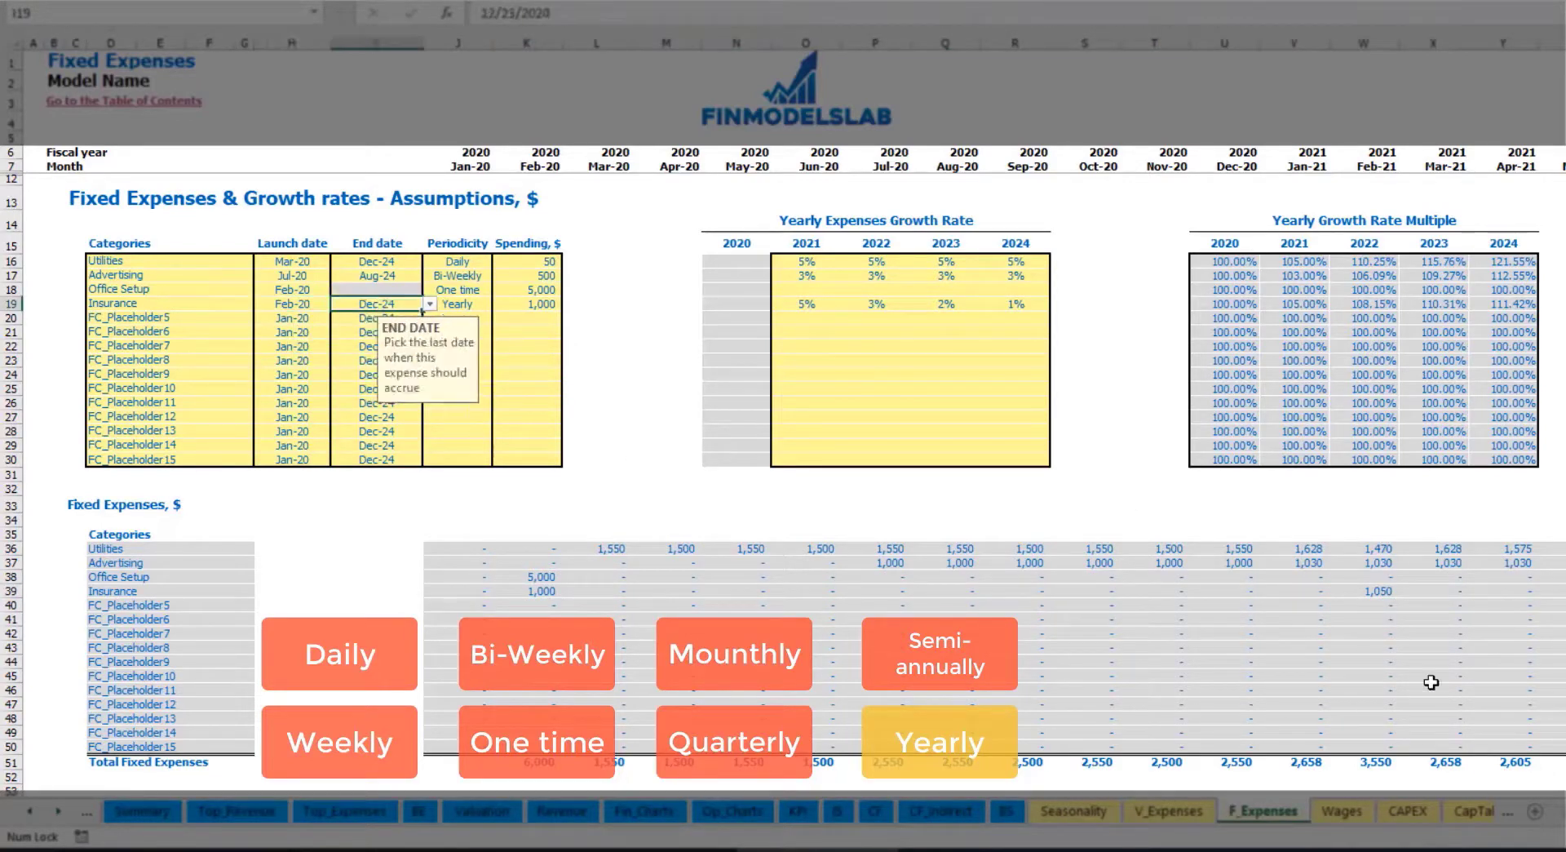
click(1096, 459)
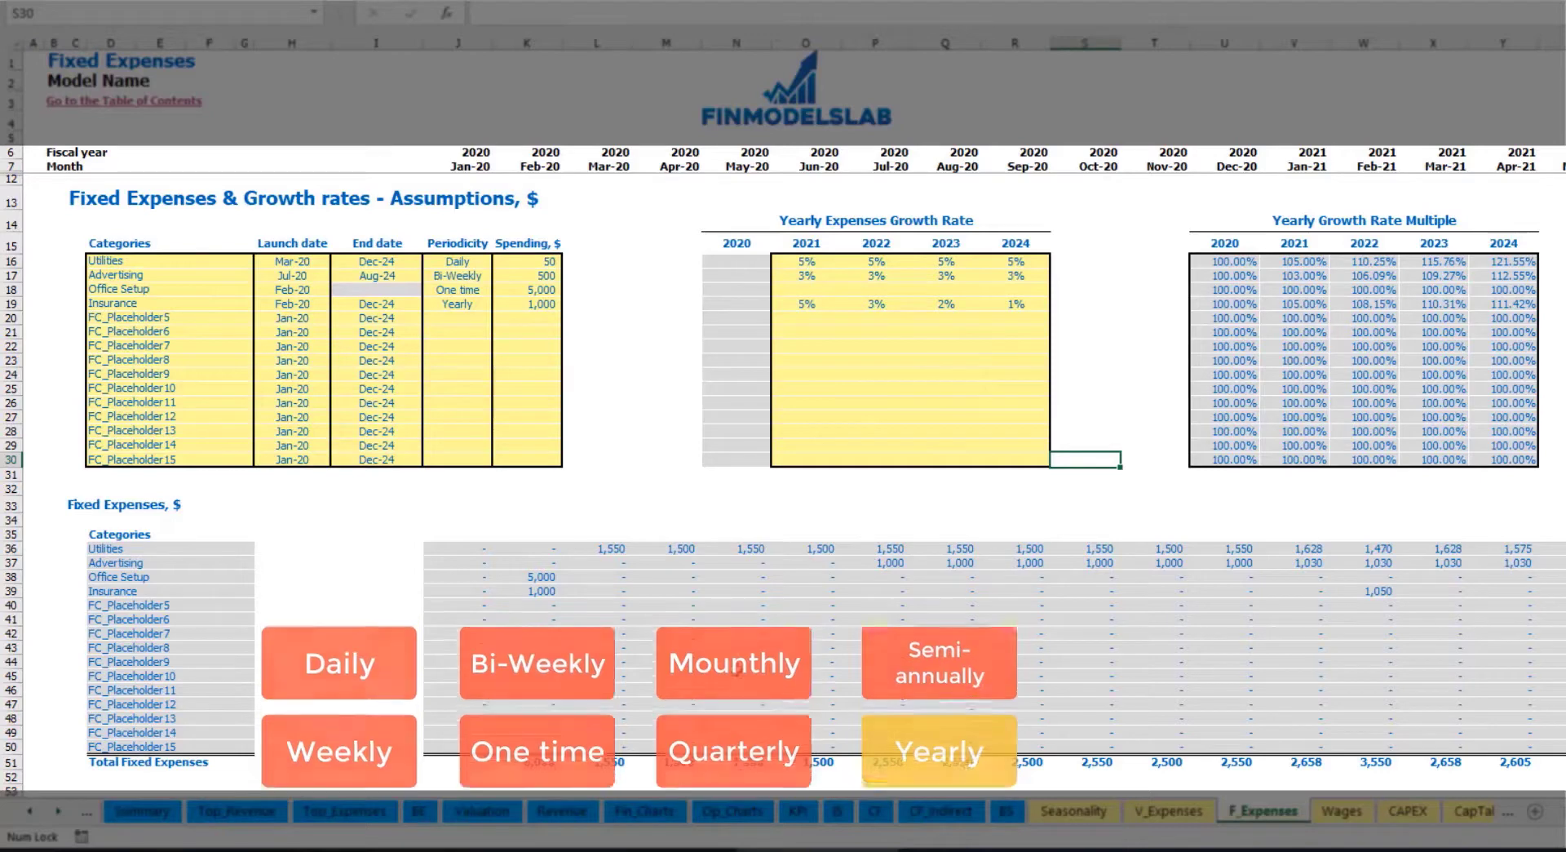
drag(455, 552, 1433, 741)
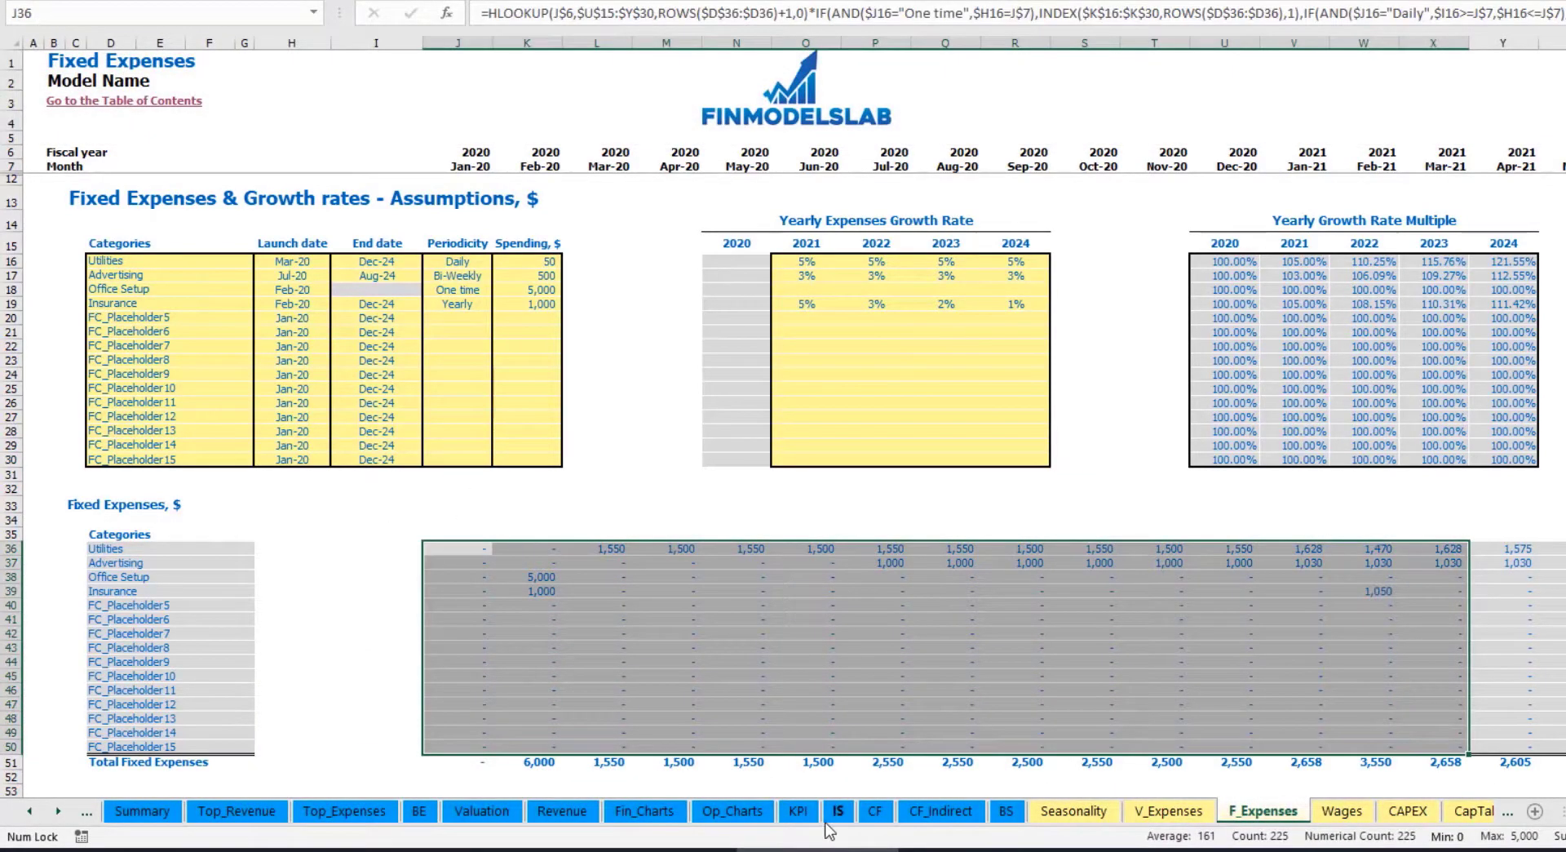
On the IS sheet, expand Total Fixed Expenses to list Utilities, Advertising, Office Setup and Insurance
click(834, 812)
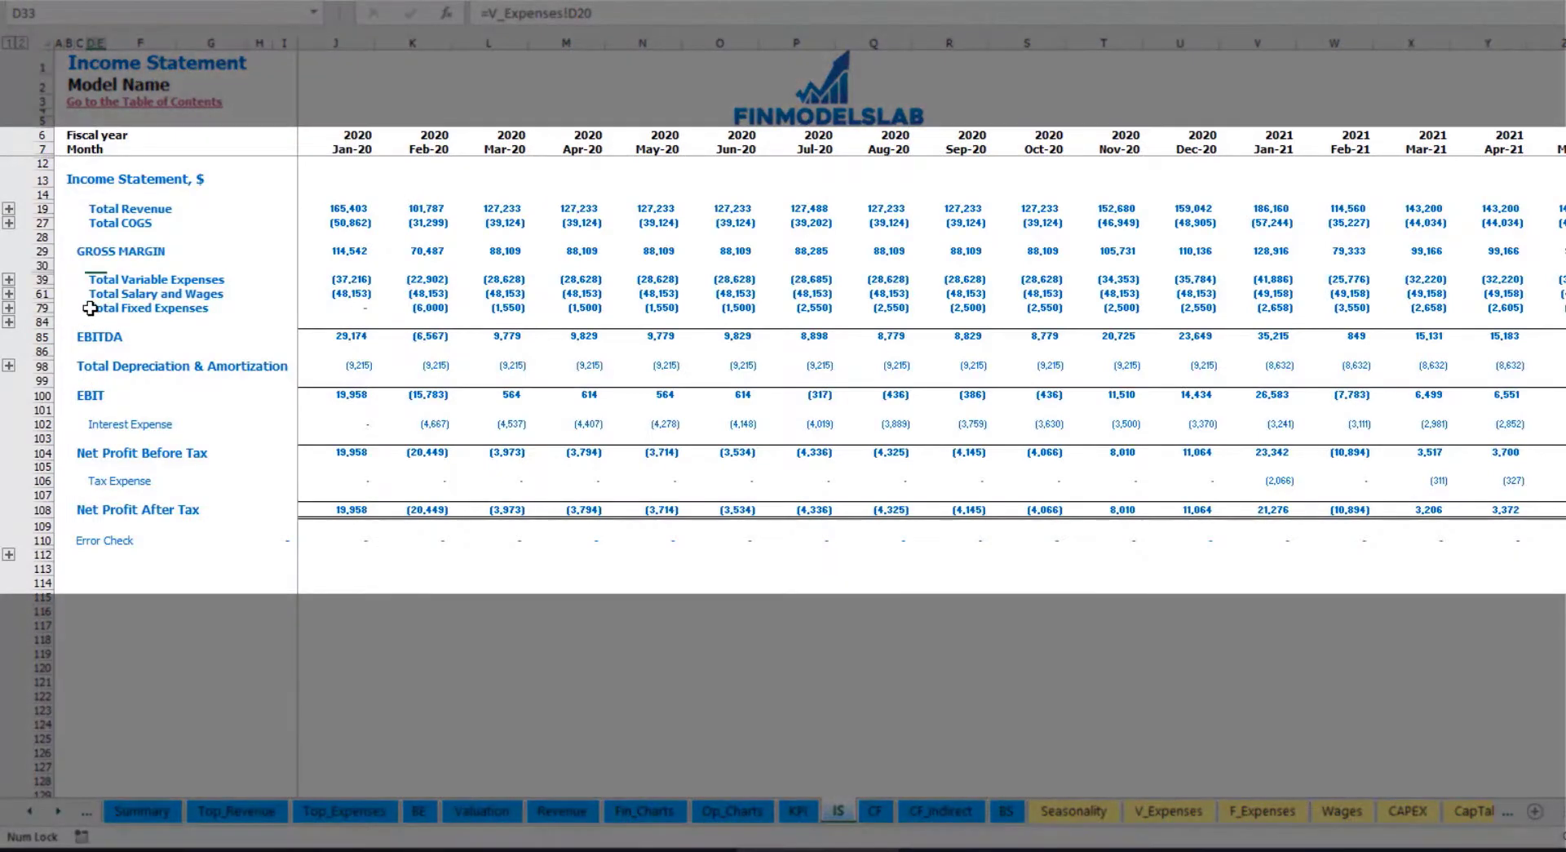
click(90, 307)
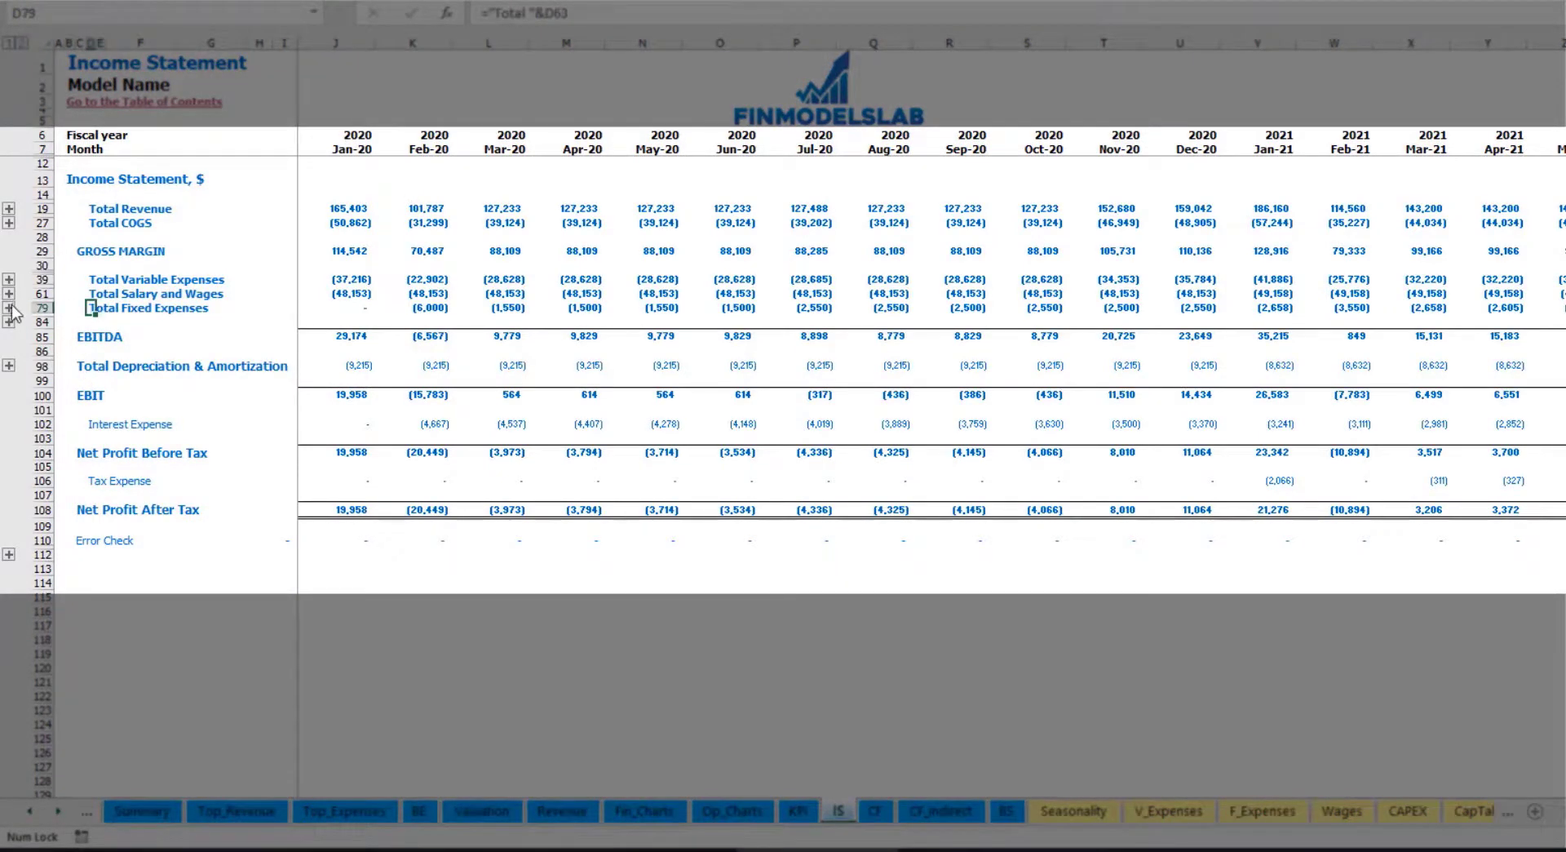
click(9, 308)
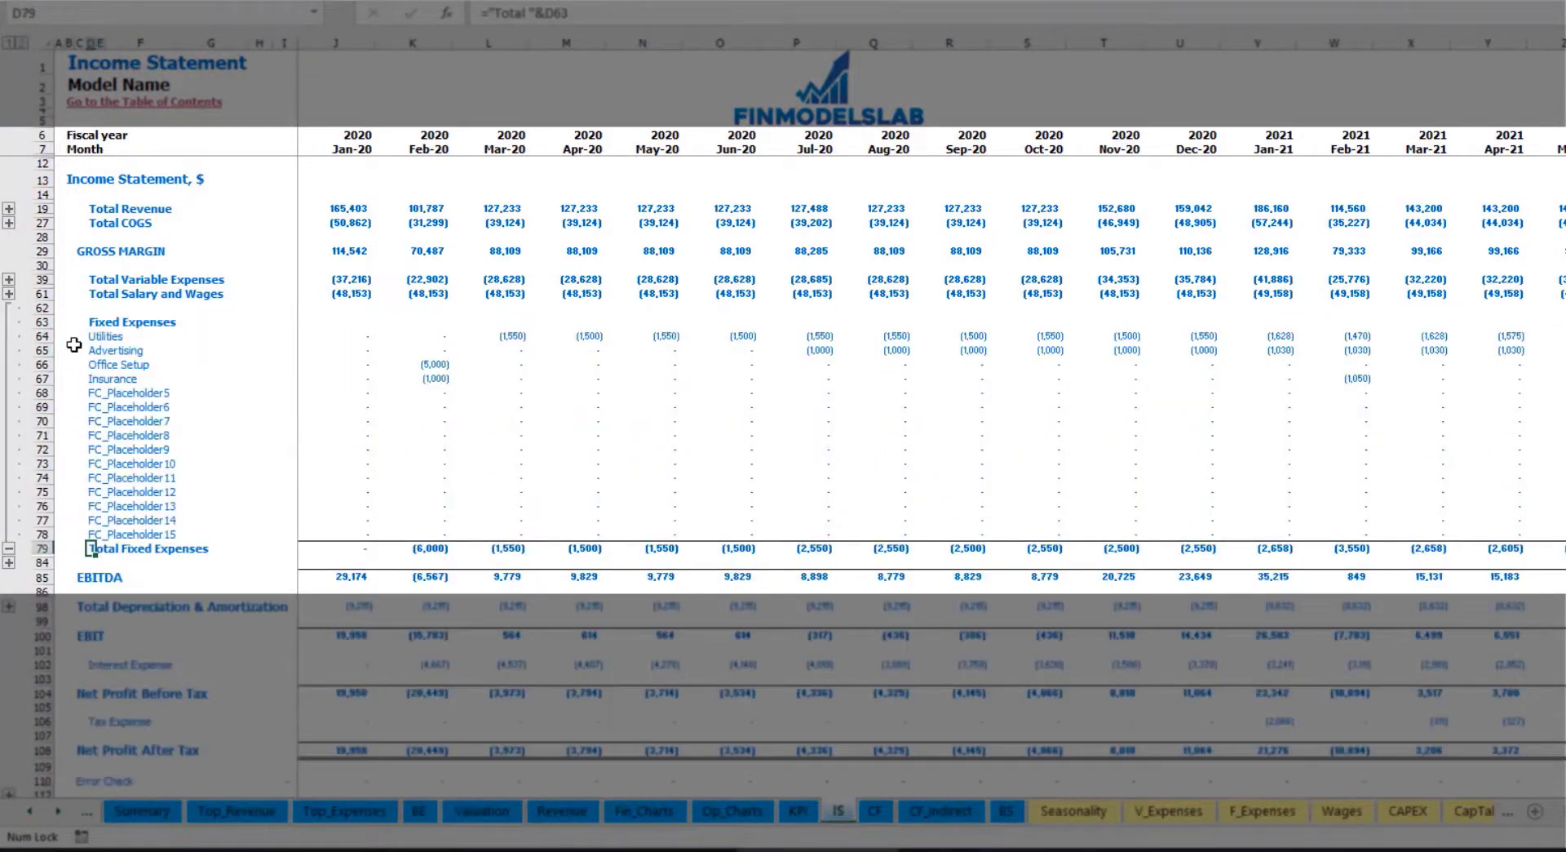
drag(48, 336, 49, 372)
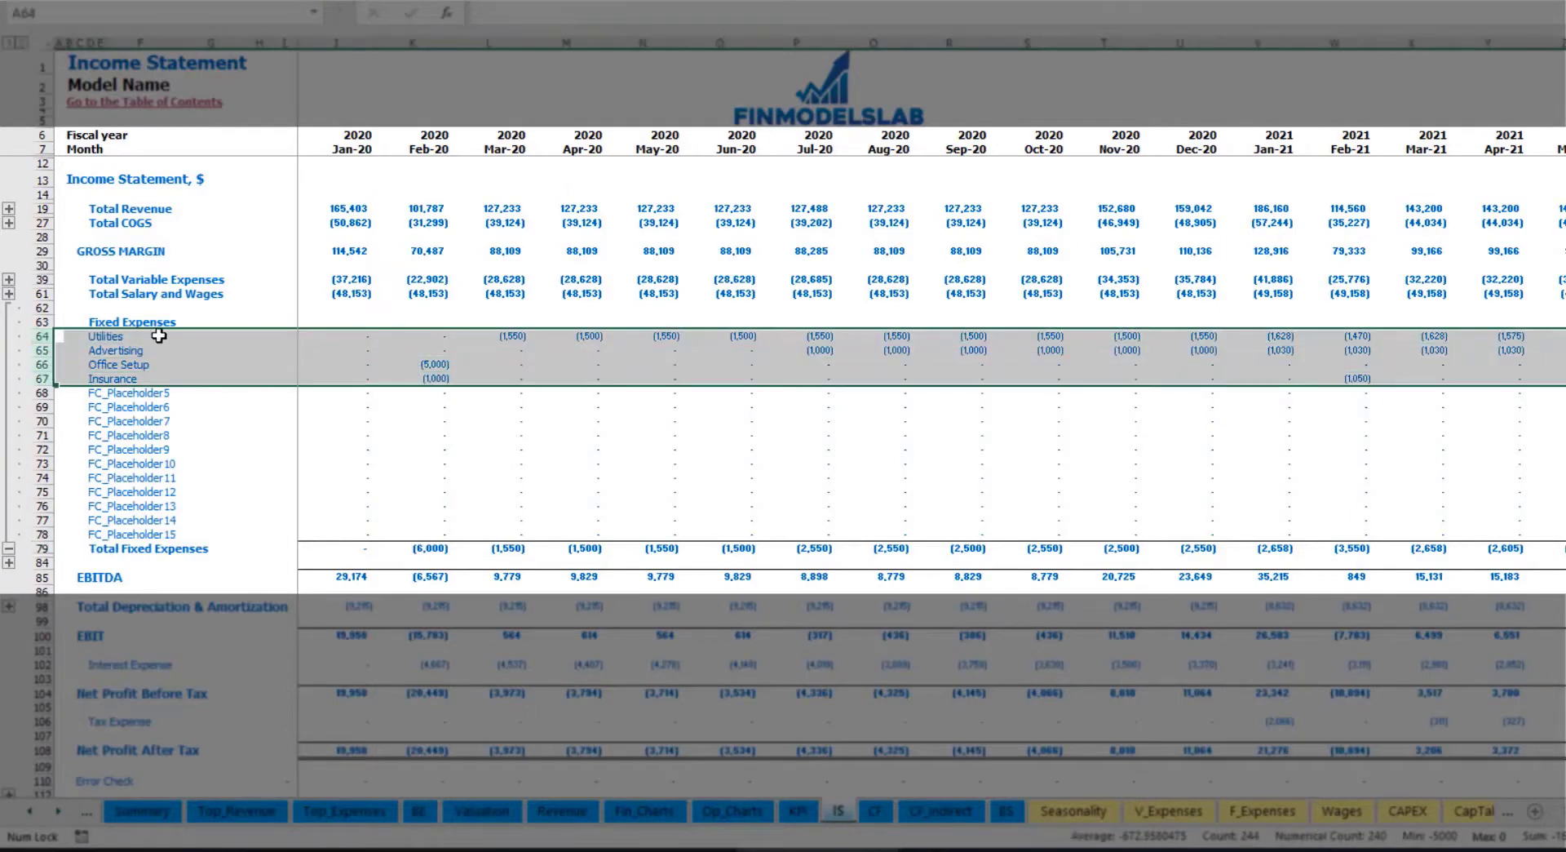
mouse_move(98, 336)
mouse_down()
mouse_move(128, 502)
mouse_move(104, 534)
mouse_up()
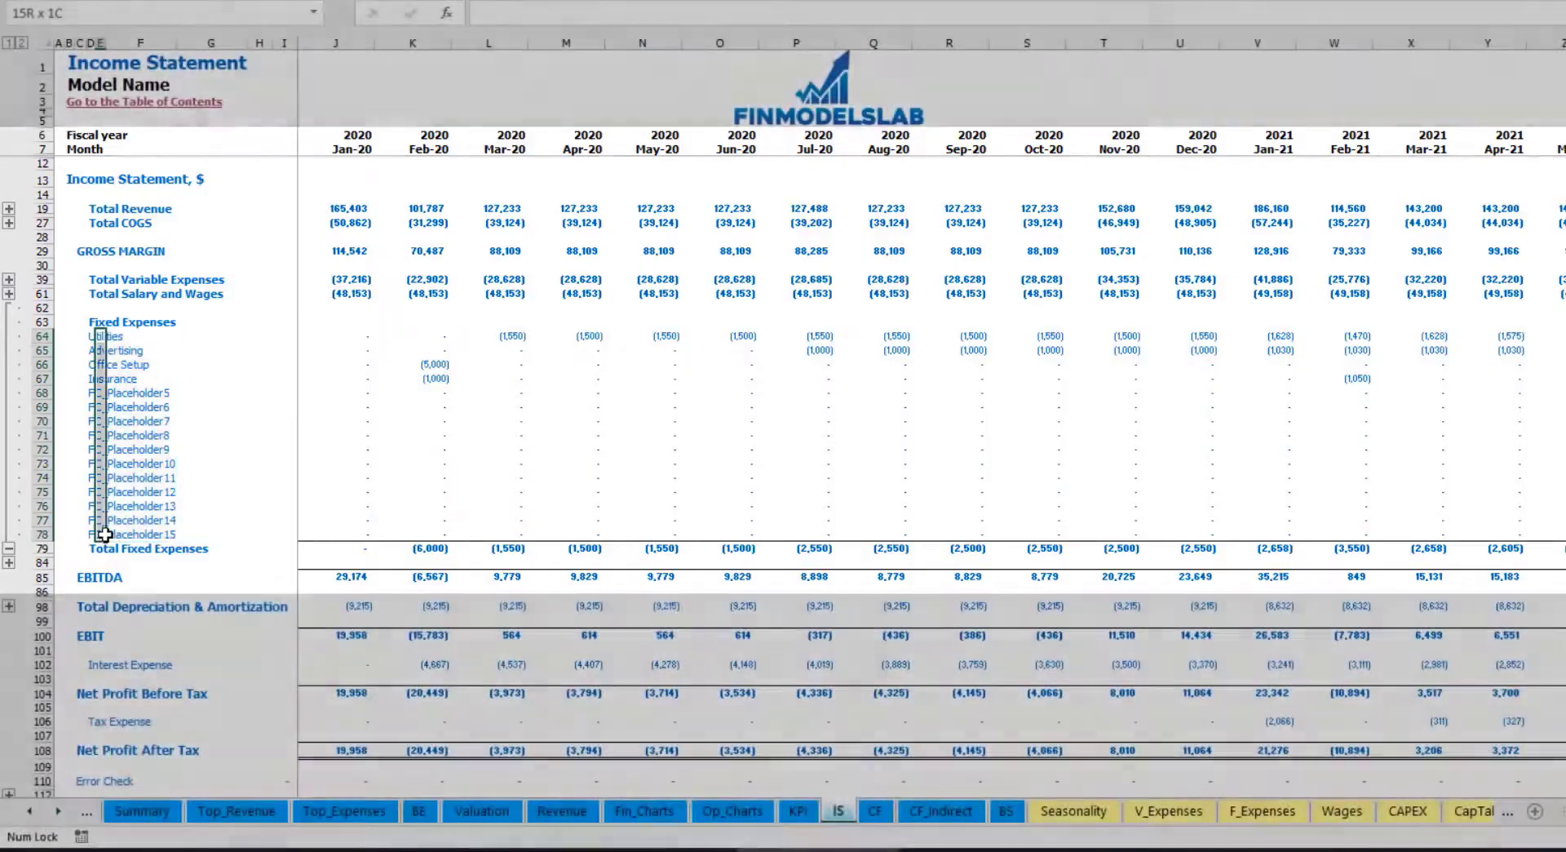
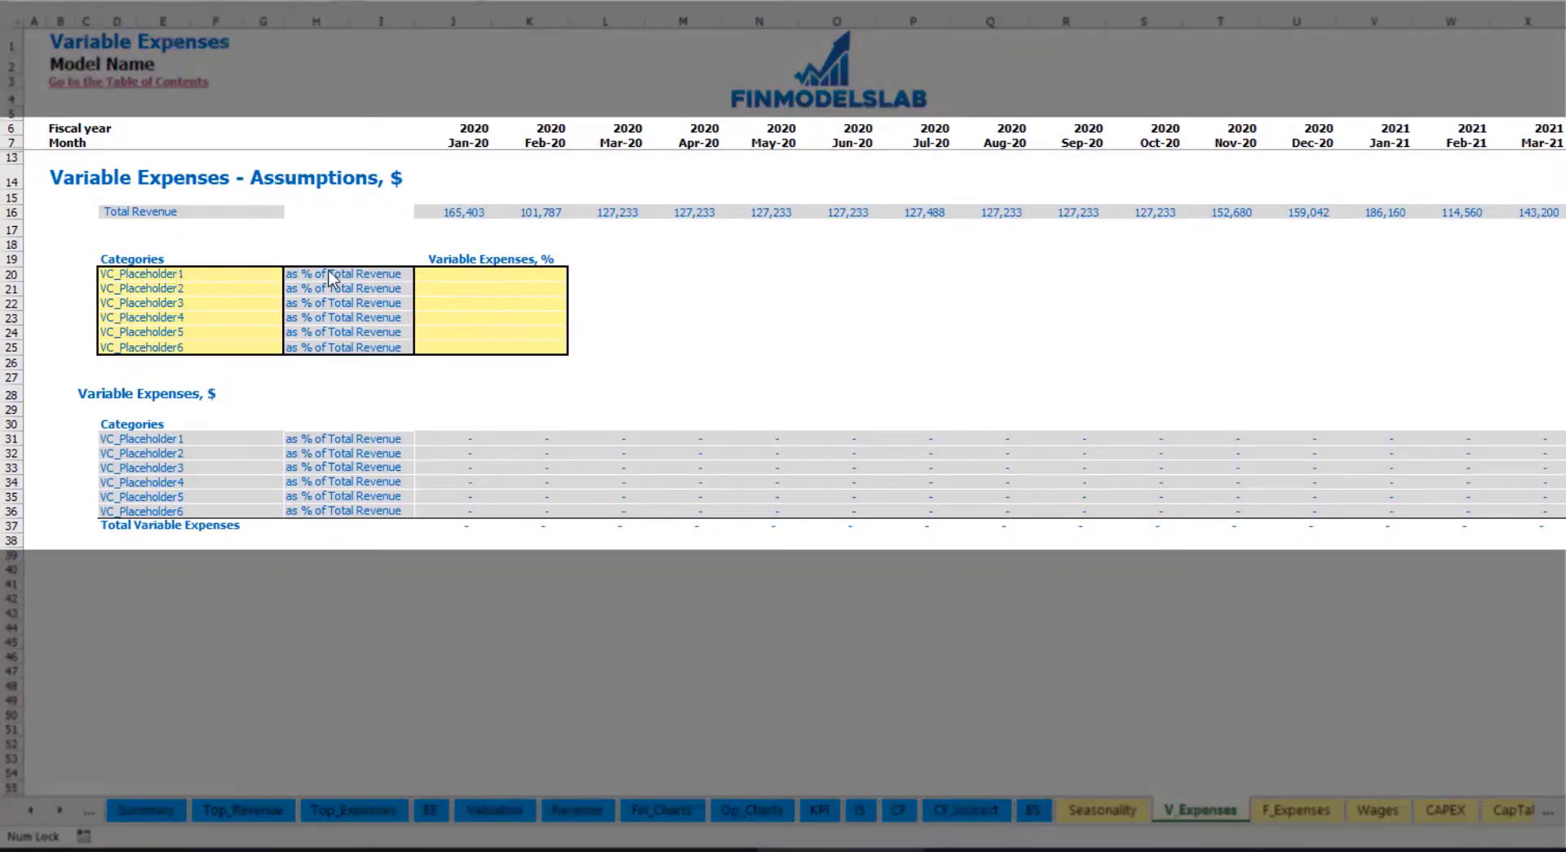
Rename the first variable expense to Bank fees at 2.5% of revenue
click(170, 274)
text(Ba)
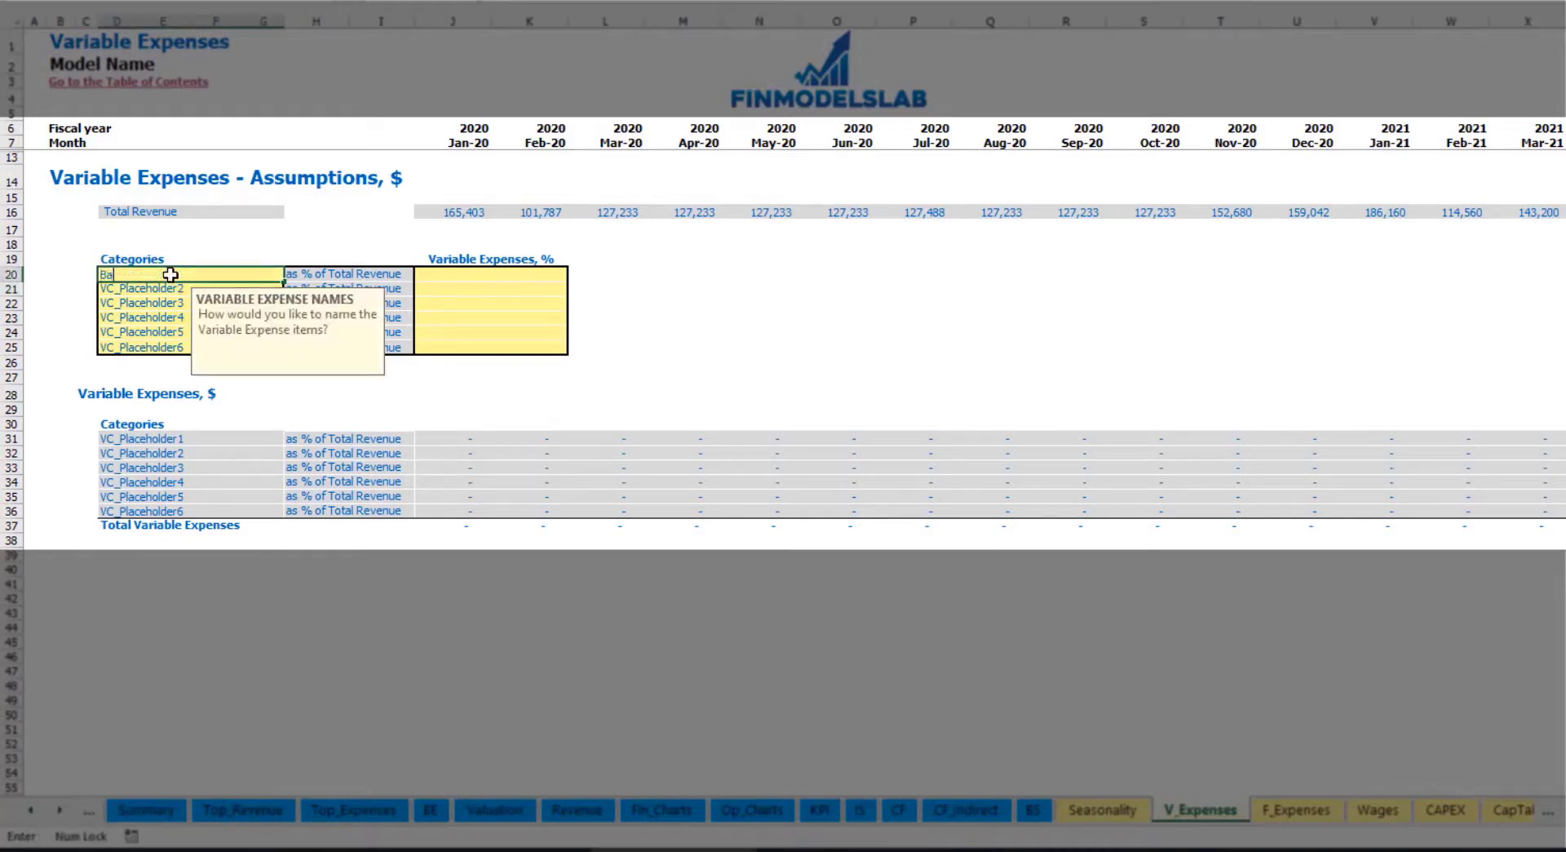
text(nk fees)
key(Return)
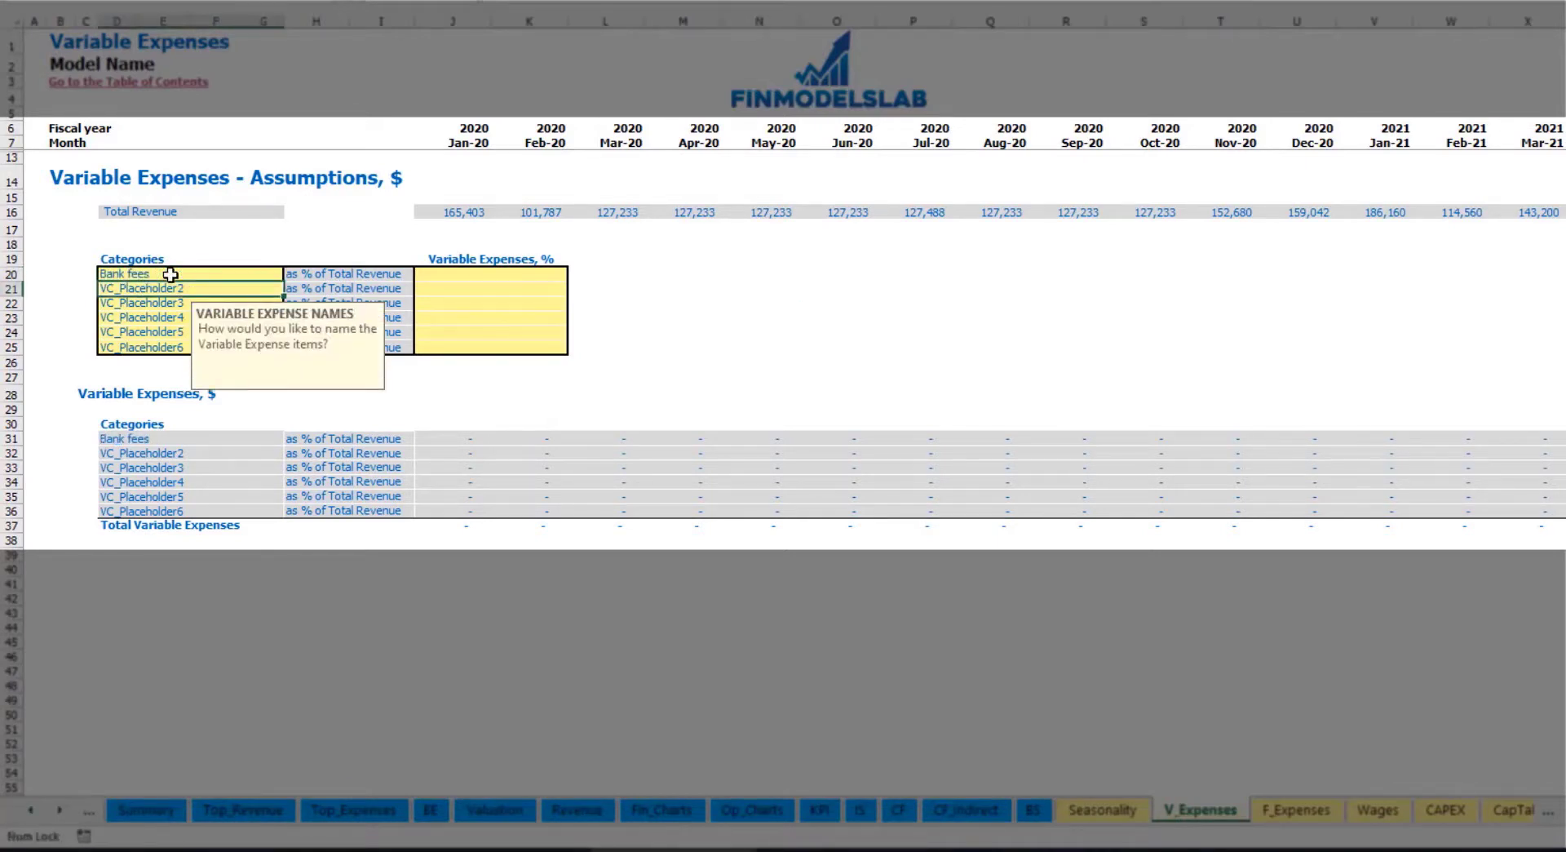
click(460, 275)
text(2.5)
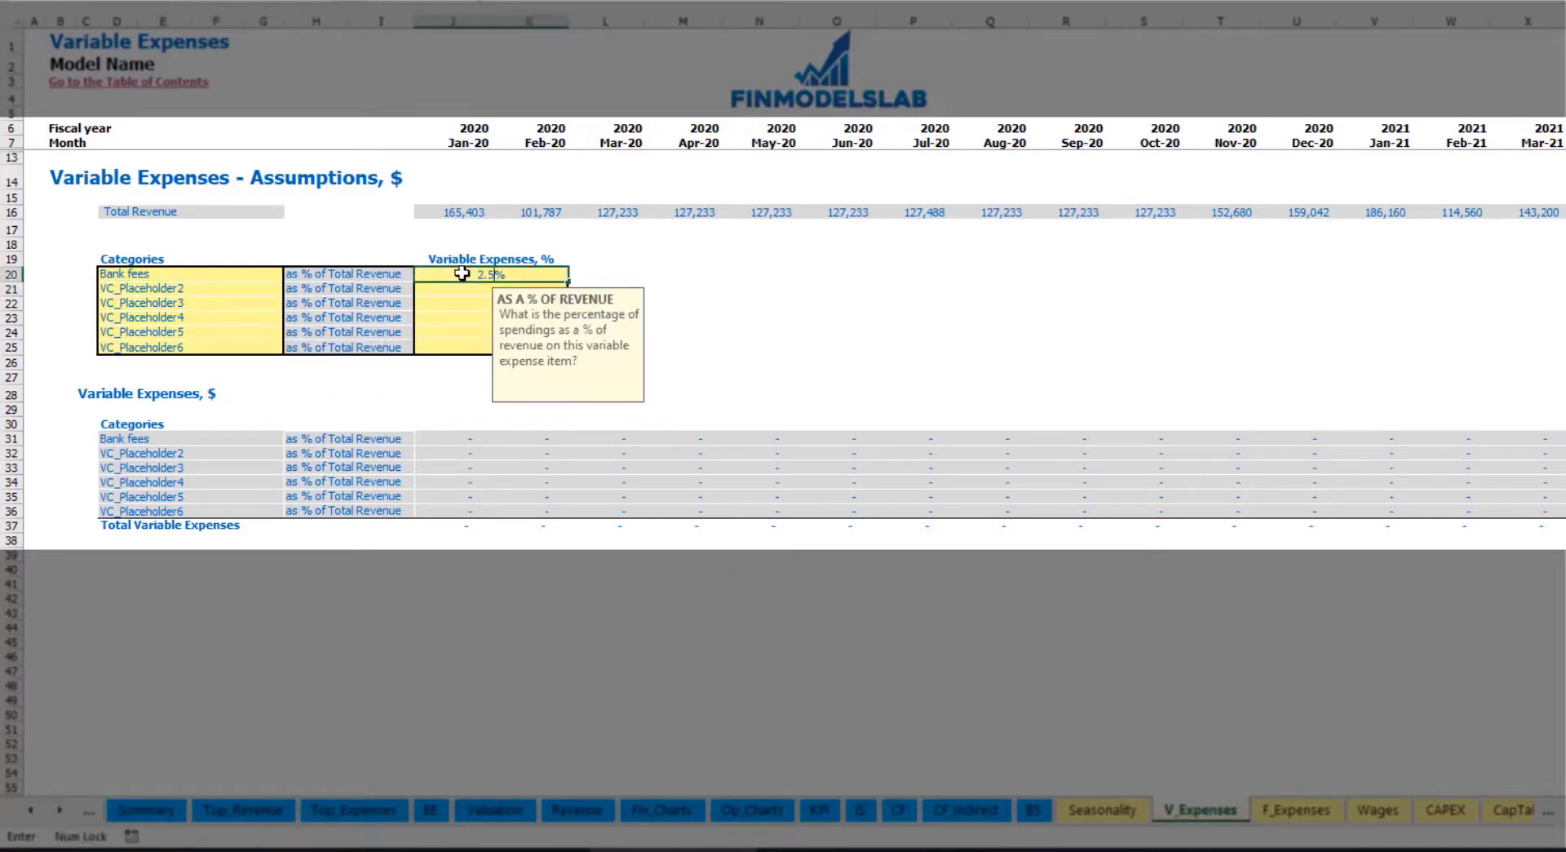
key(Return)
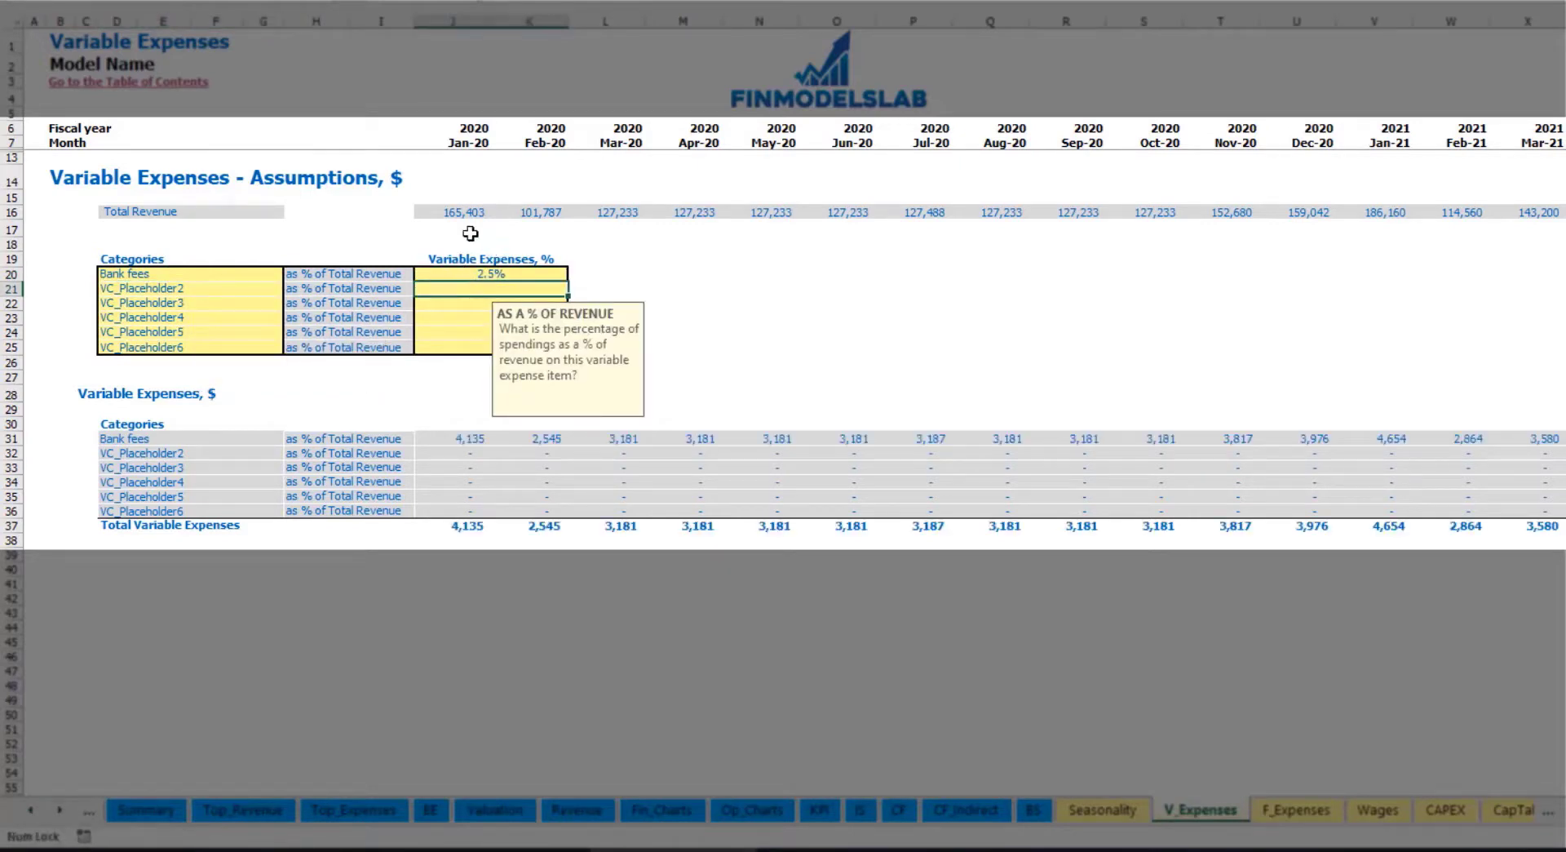
Review the Total Revenue figures and the calculated monthly Bank fees amounts
drag(448, 213, 1220, 213)
scroll(398, 436, right, 3)
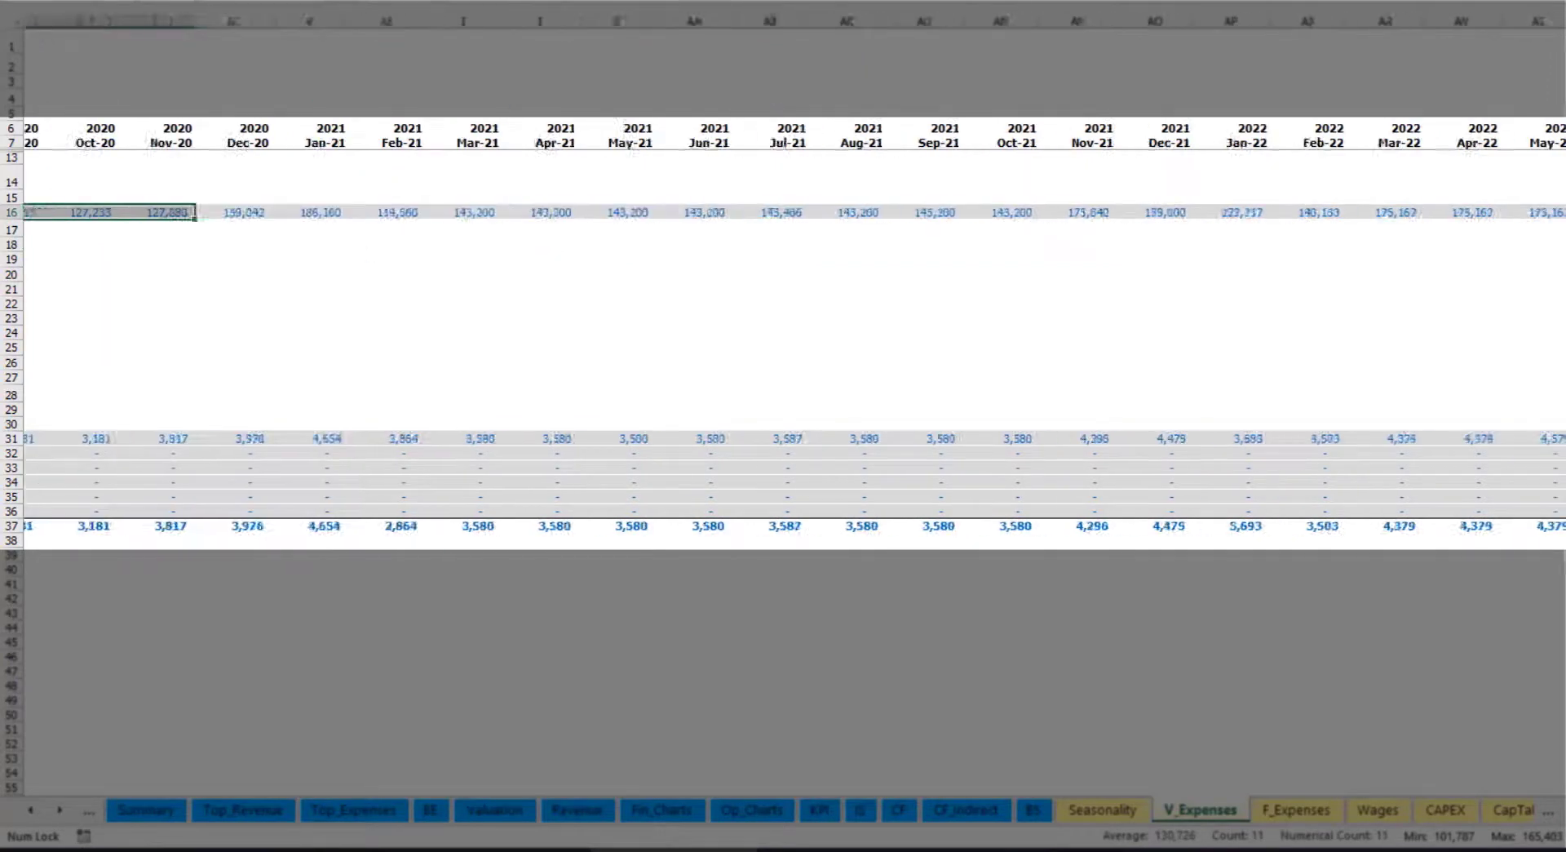
scroll(398, 436, right, 8)
scroll(398, 436, left, 11)
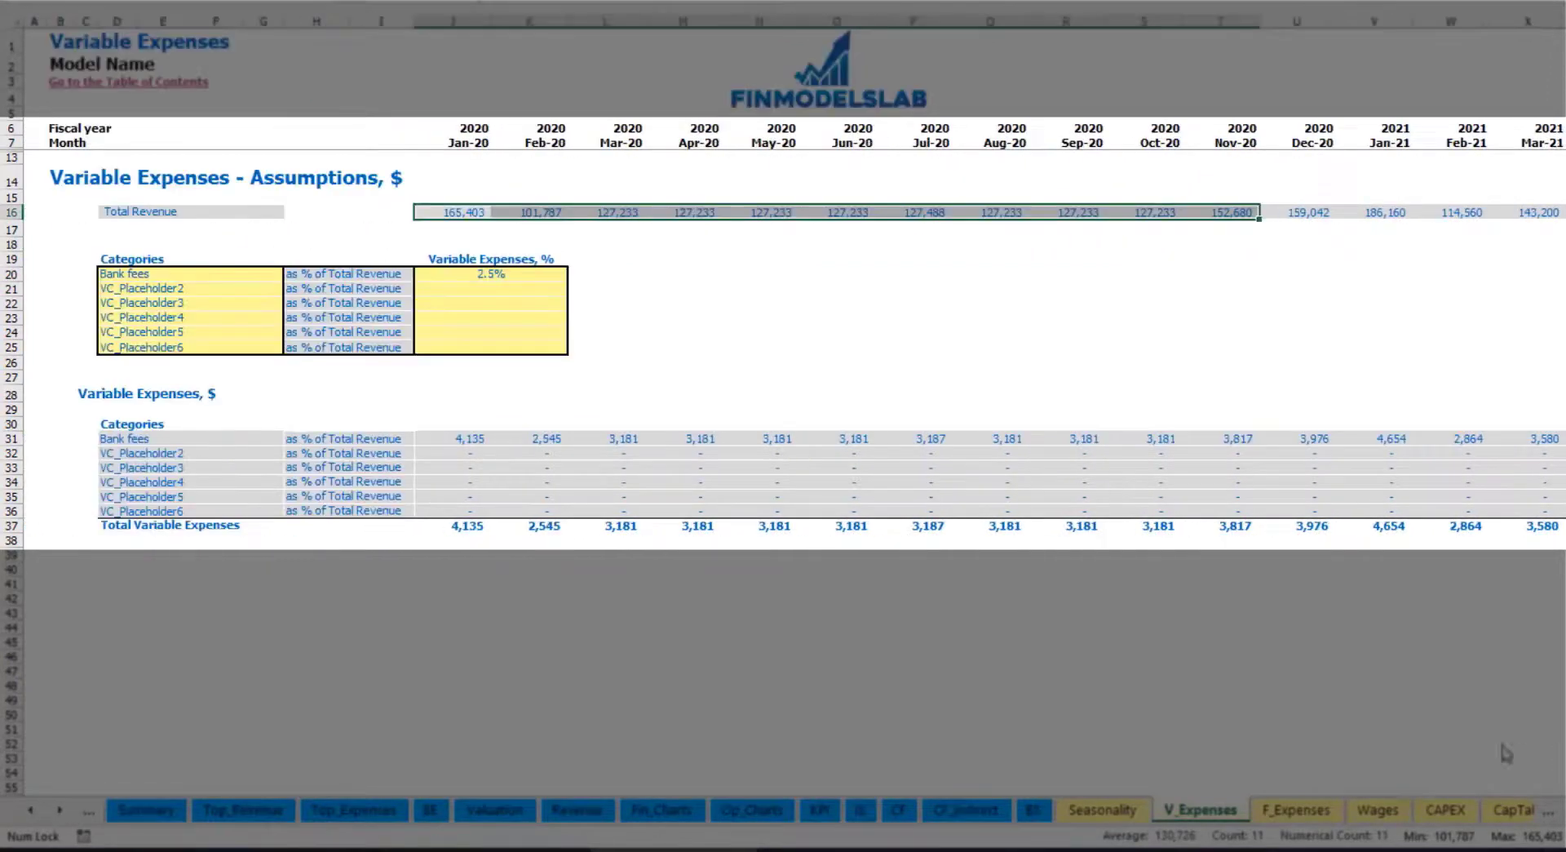
click(485, 439)
click(608, 438)
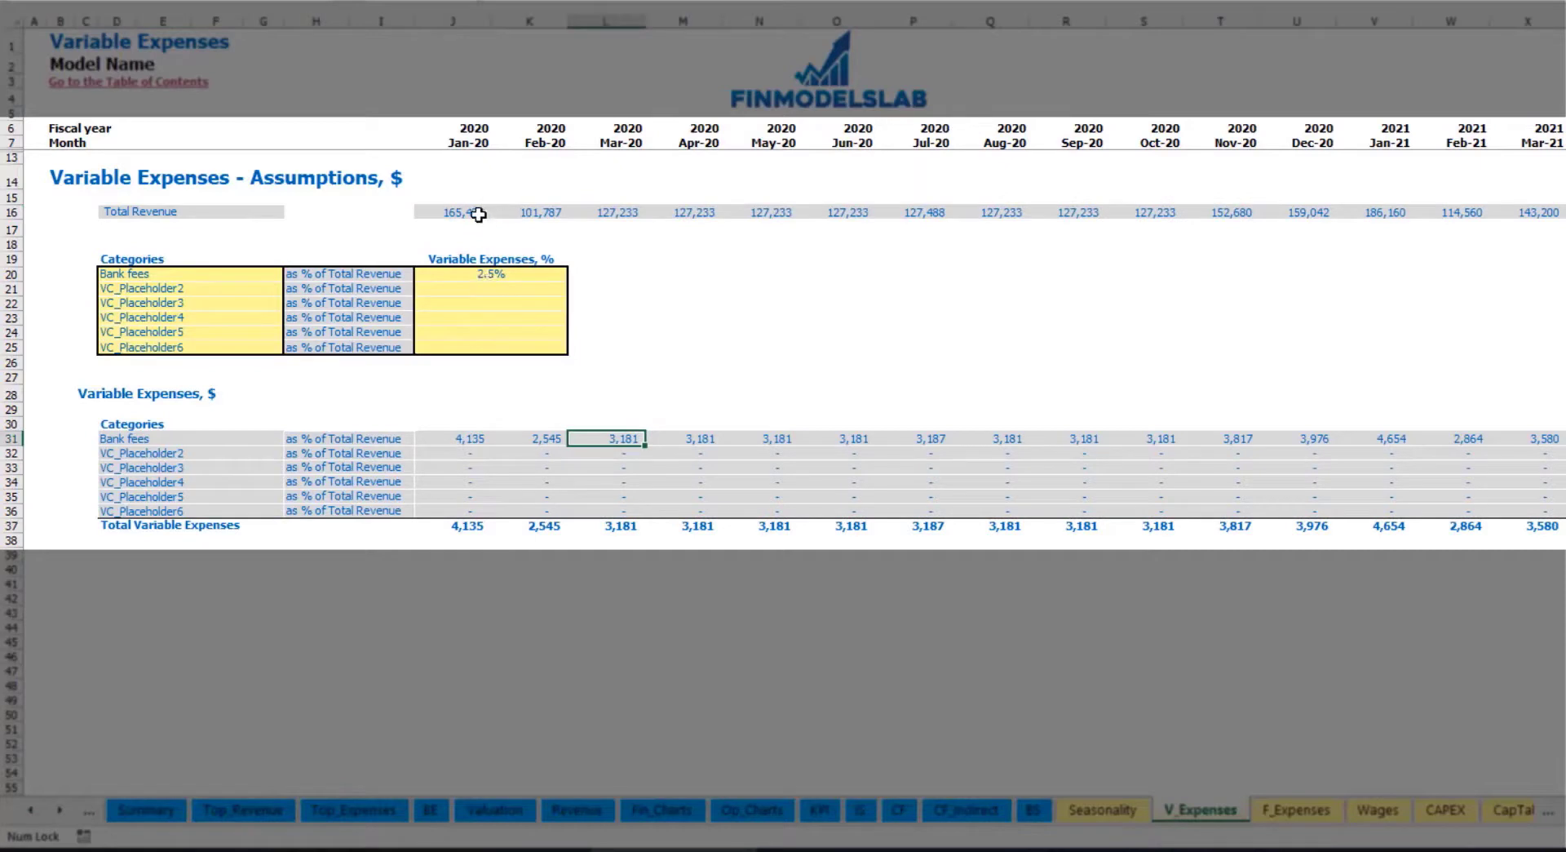
Rename the second variable expense to Other Var Exp at 5.0% of revenue
click(197, 290)
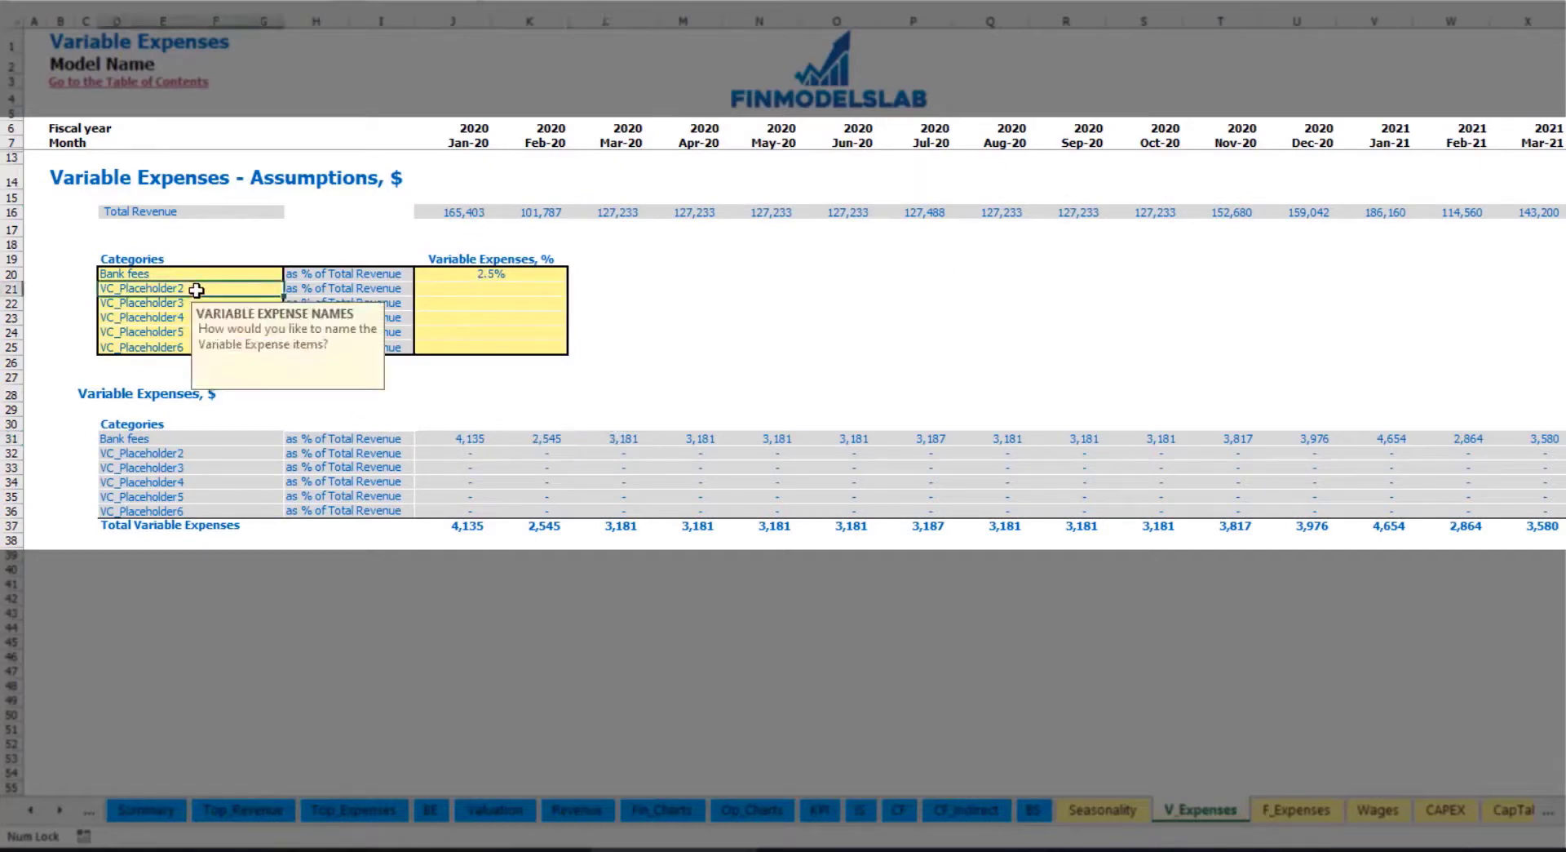
text(Other Var Exp)
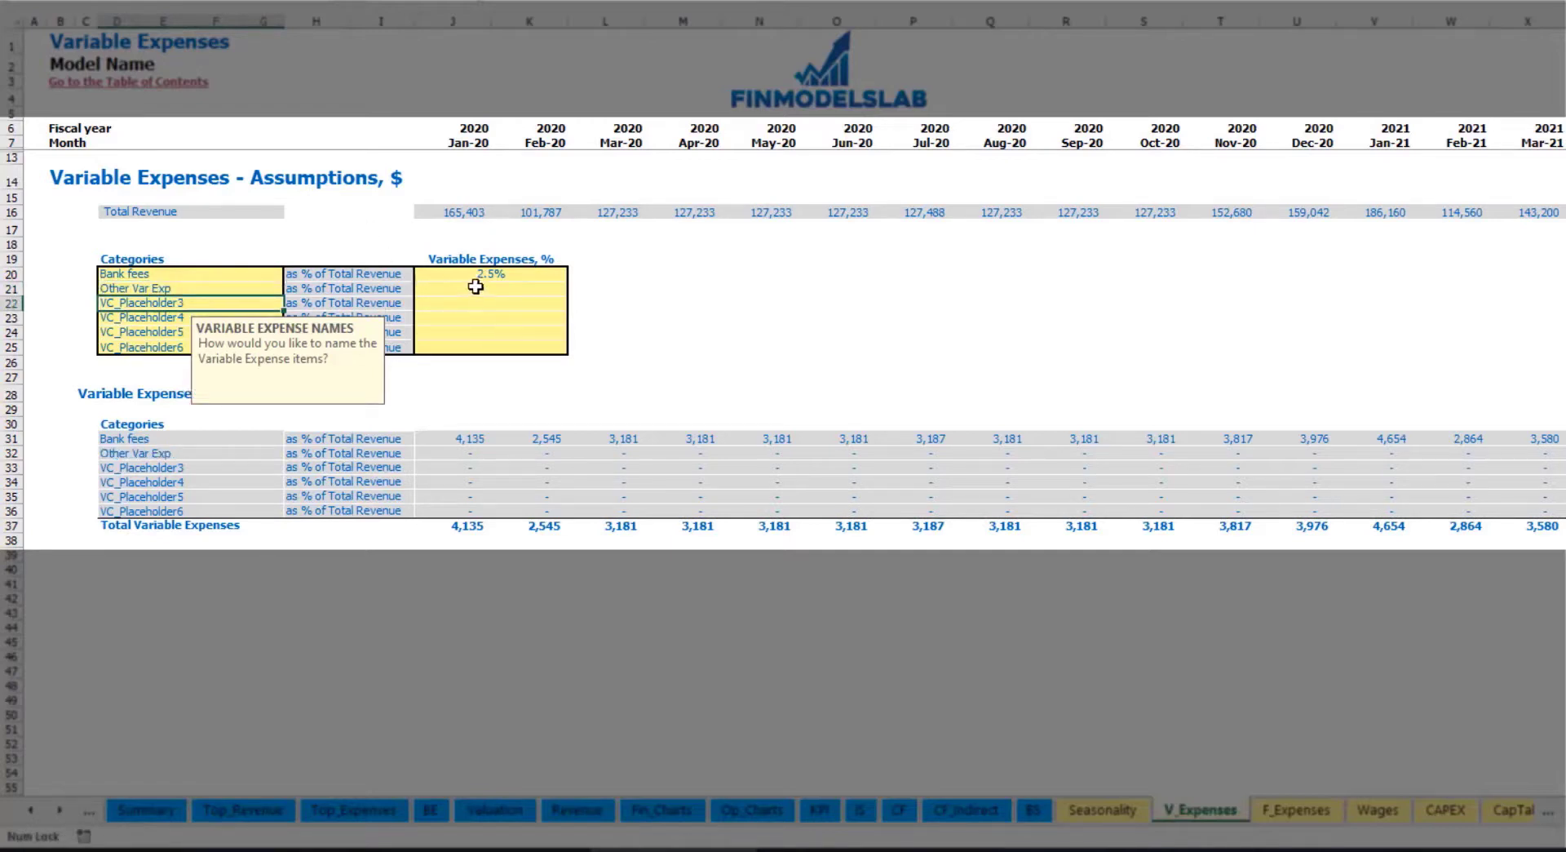
click(475, 287)
text(5%)
key(Return)
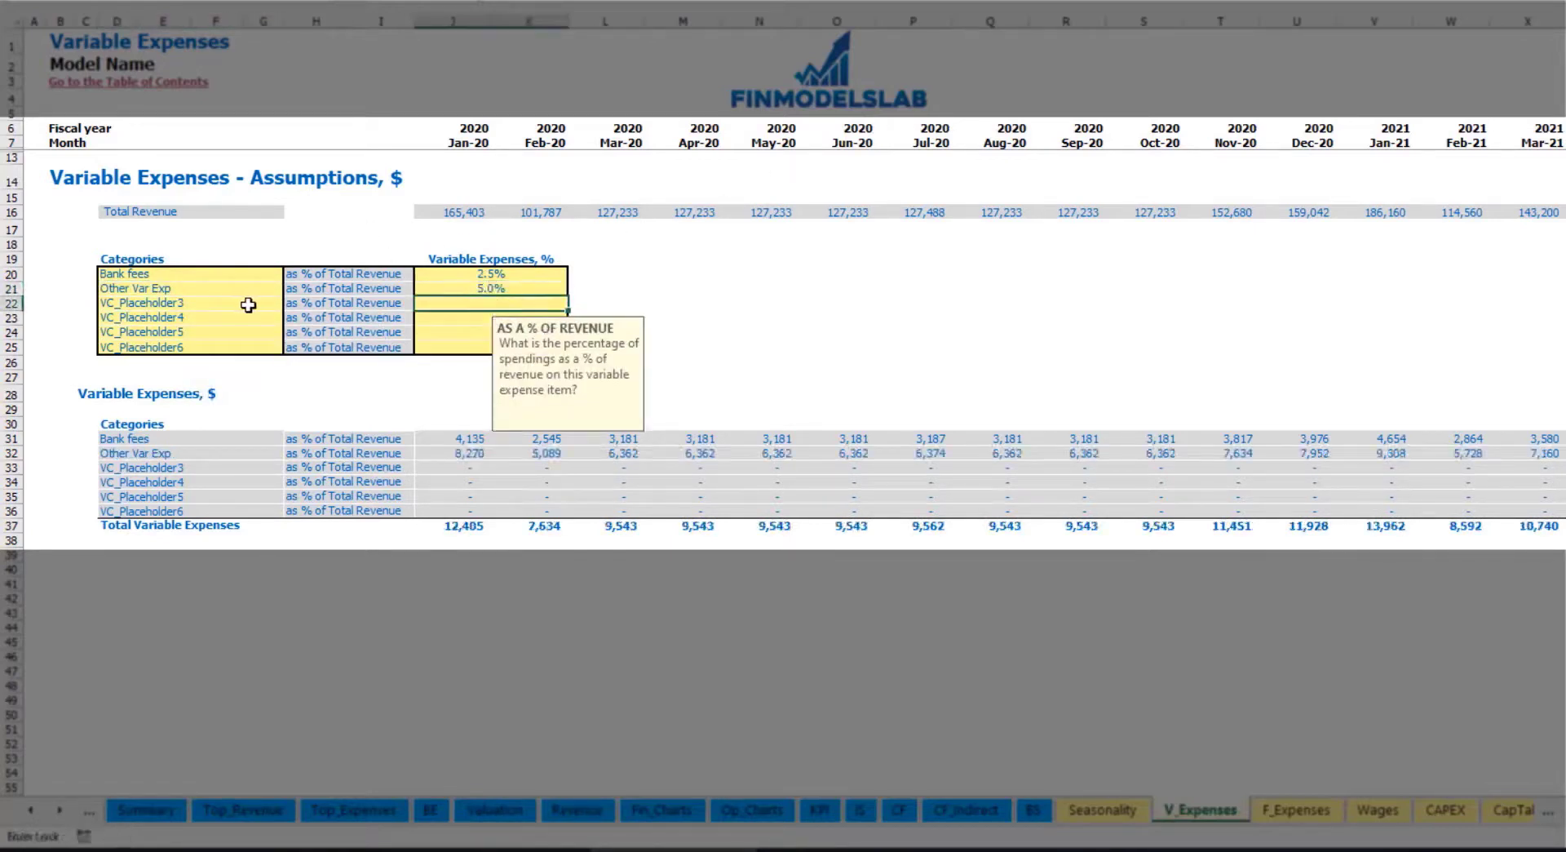
Add Direct Labor at 15.0% of revenue and check the recalculated Jan-20 Bank fees
click(248, 304)
text(Direct Labor)
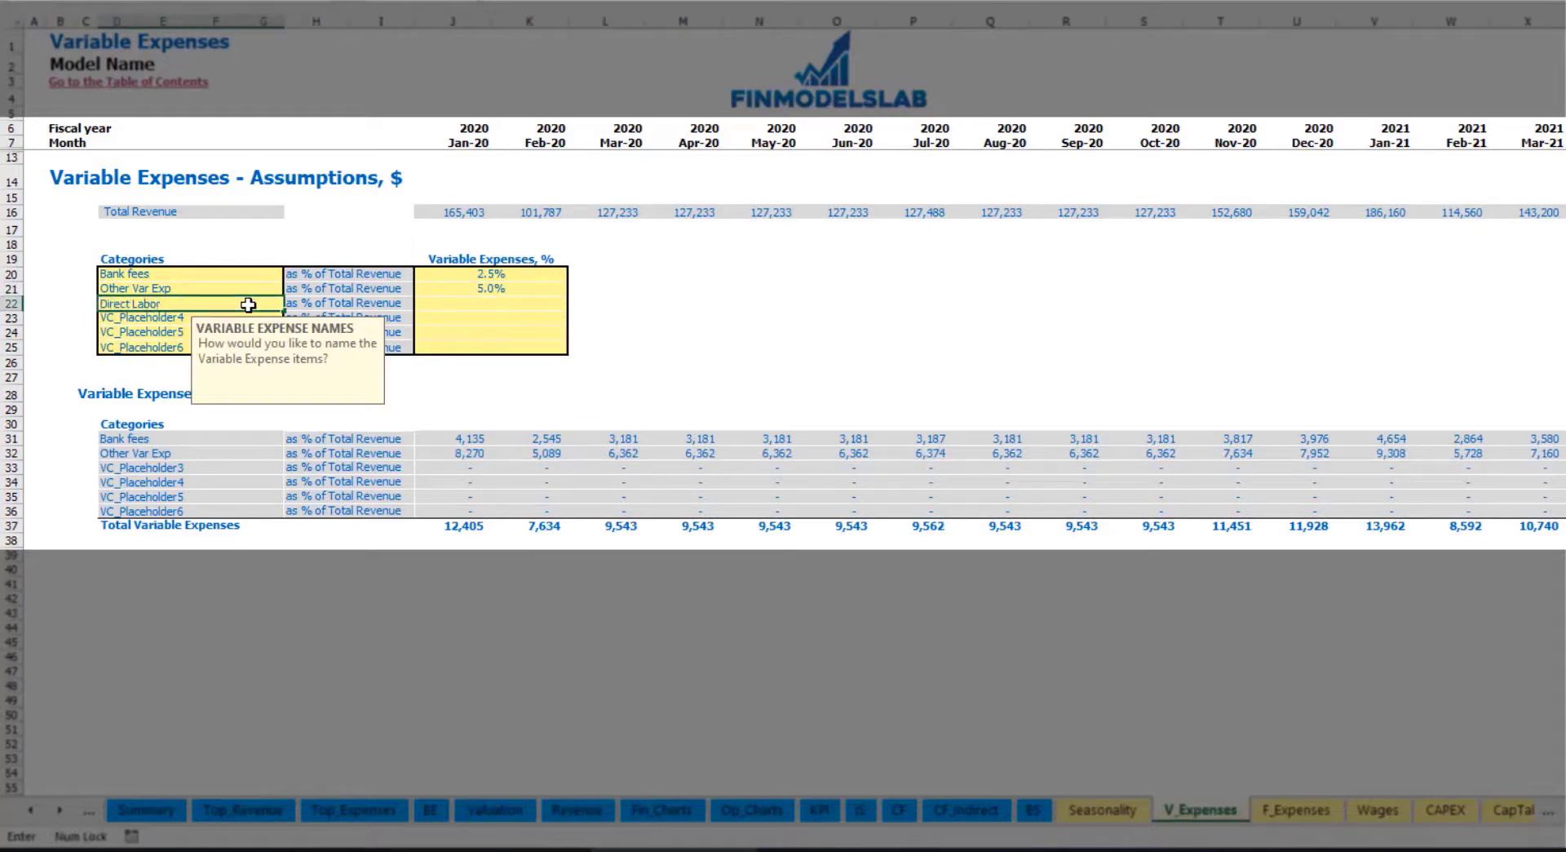
key(Return)
click(446, 310)
text(15%)
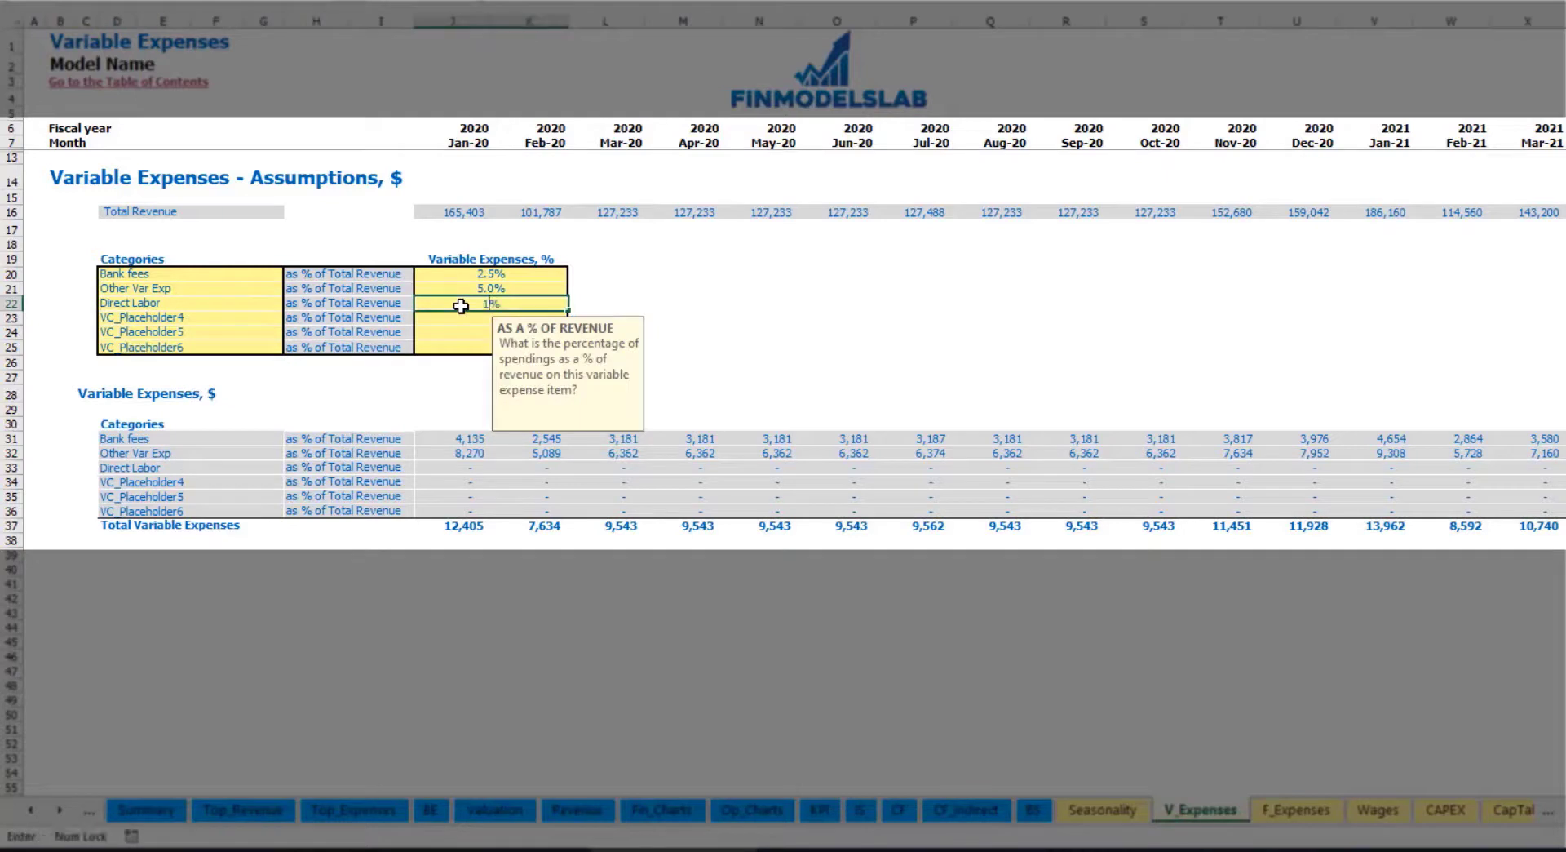
key(Return)
click(457, 438)
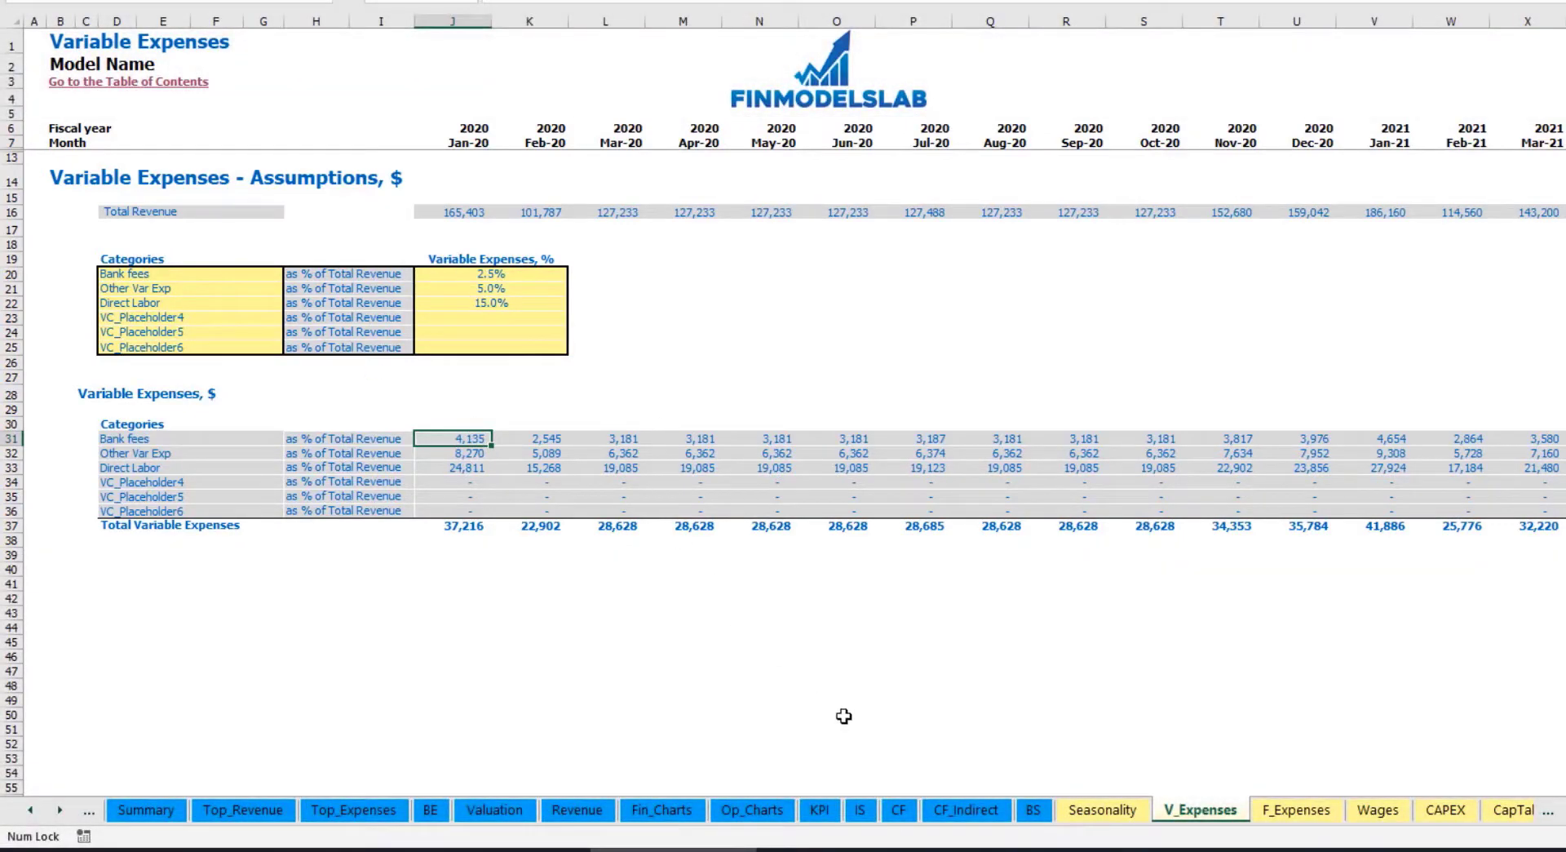
On the Income Statement, expand Total Variable Expenses and review its Bank fees, Other Var Exp and Direct Labor lines
click(860, 809)
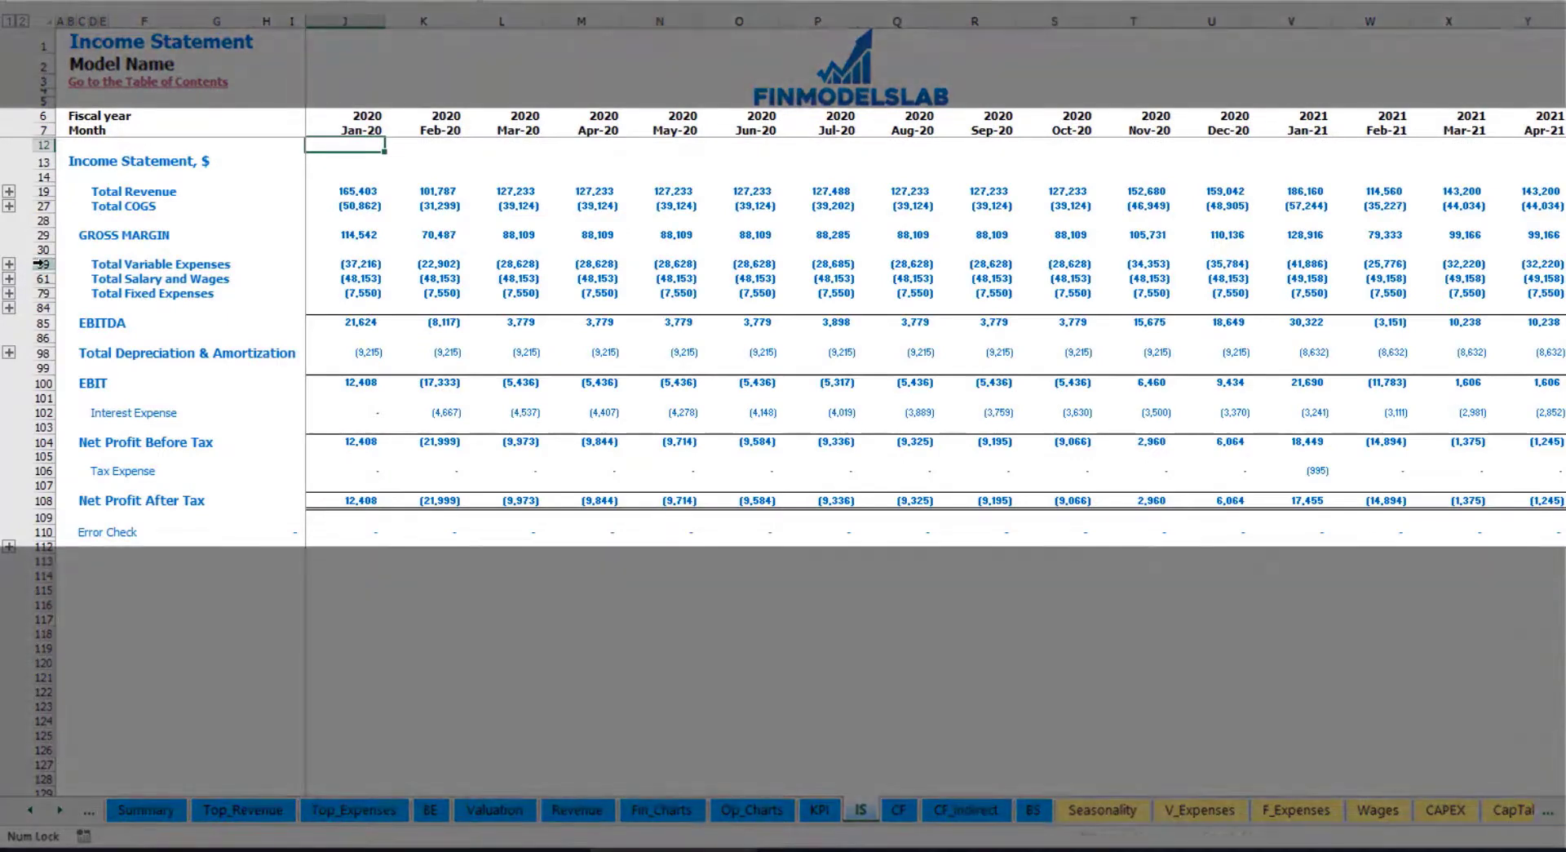
click(38, 263)
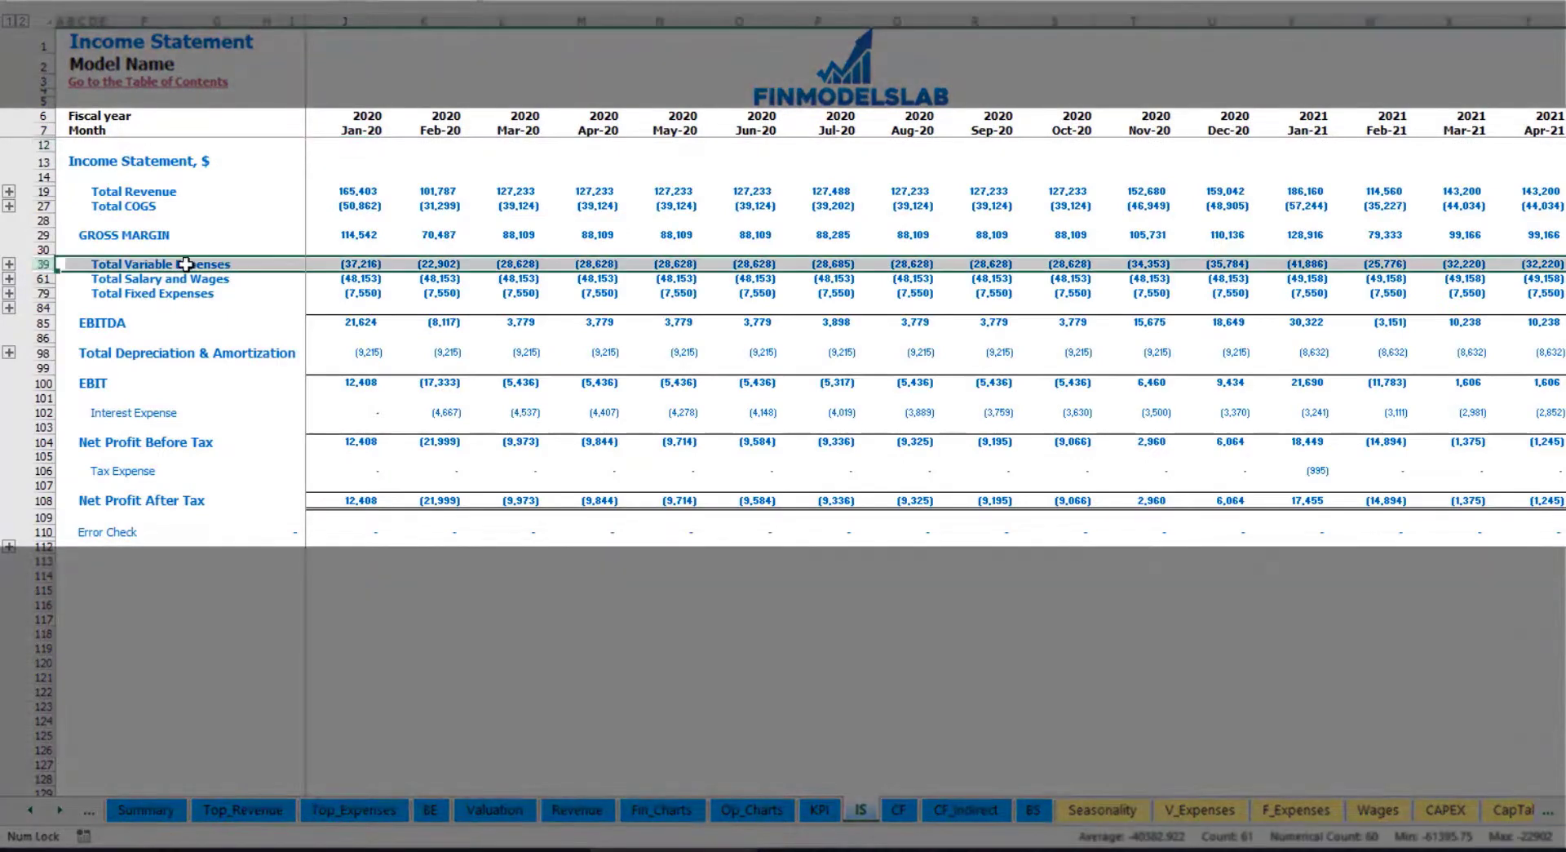
click(9, 264)
drag(42, 293, 54, 352)
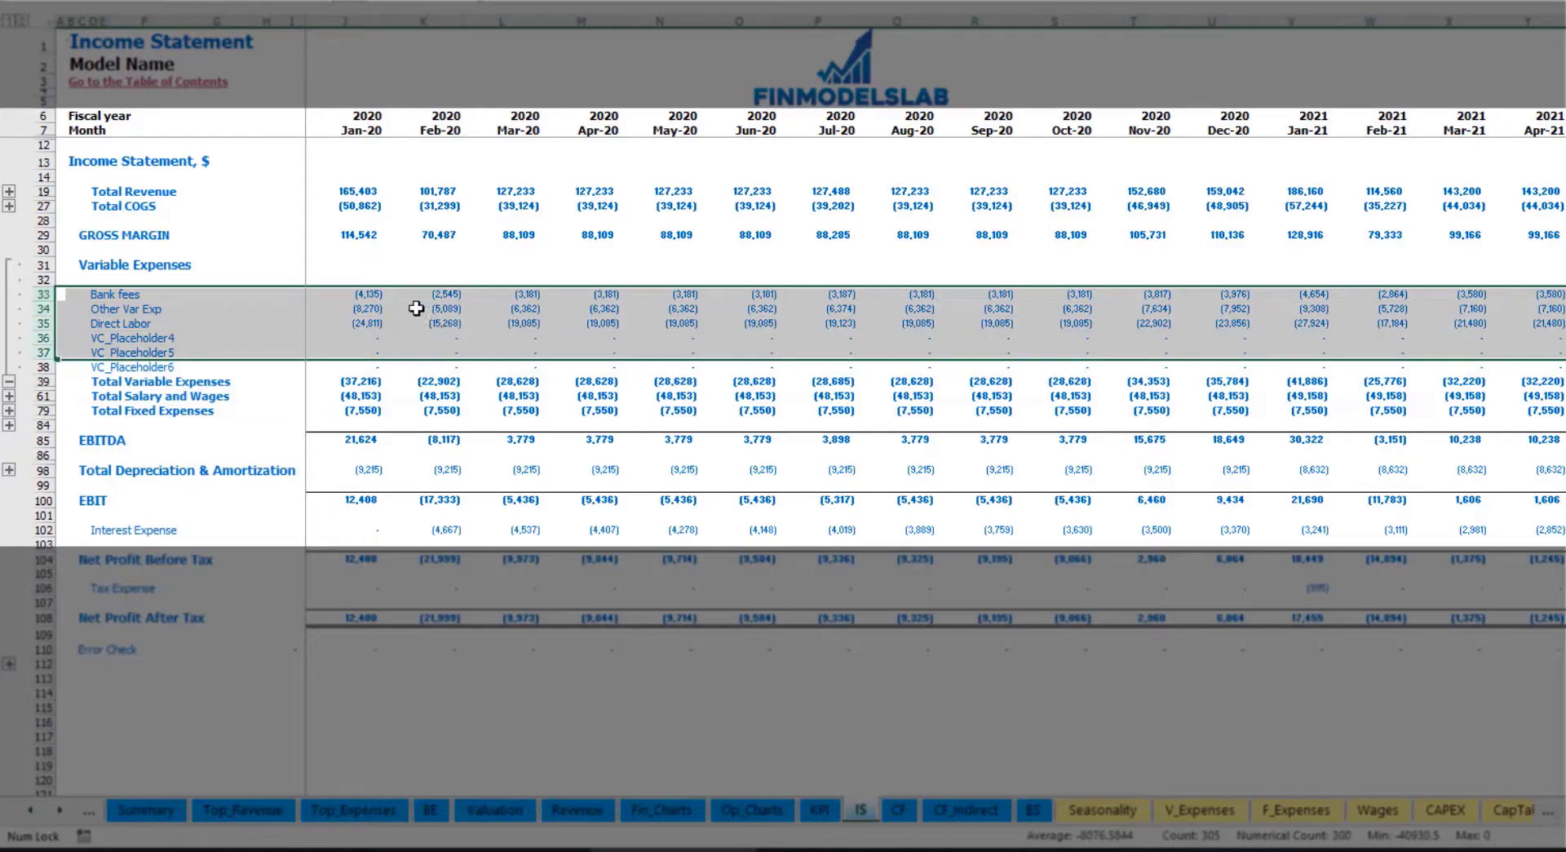
click(380, 291)
click(554, 292)
drag(96, 293, 102, 369)
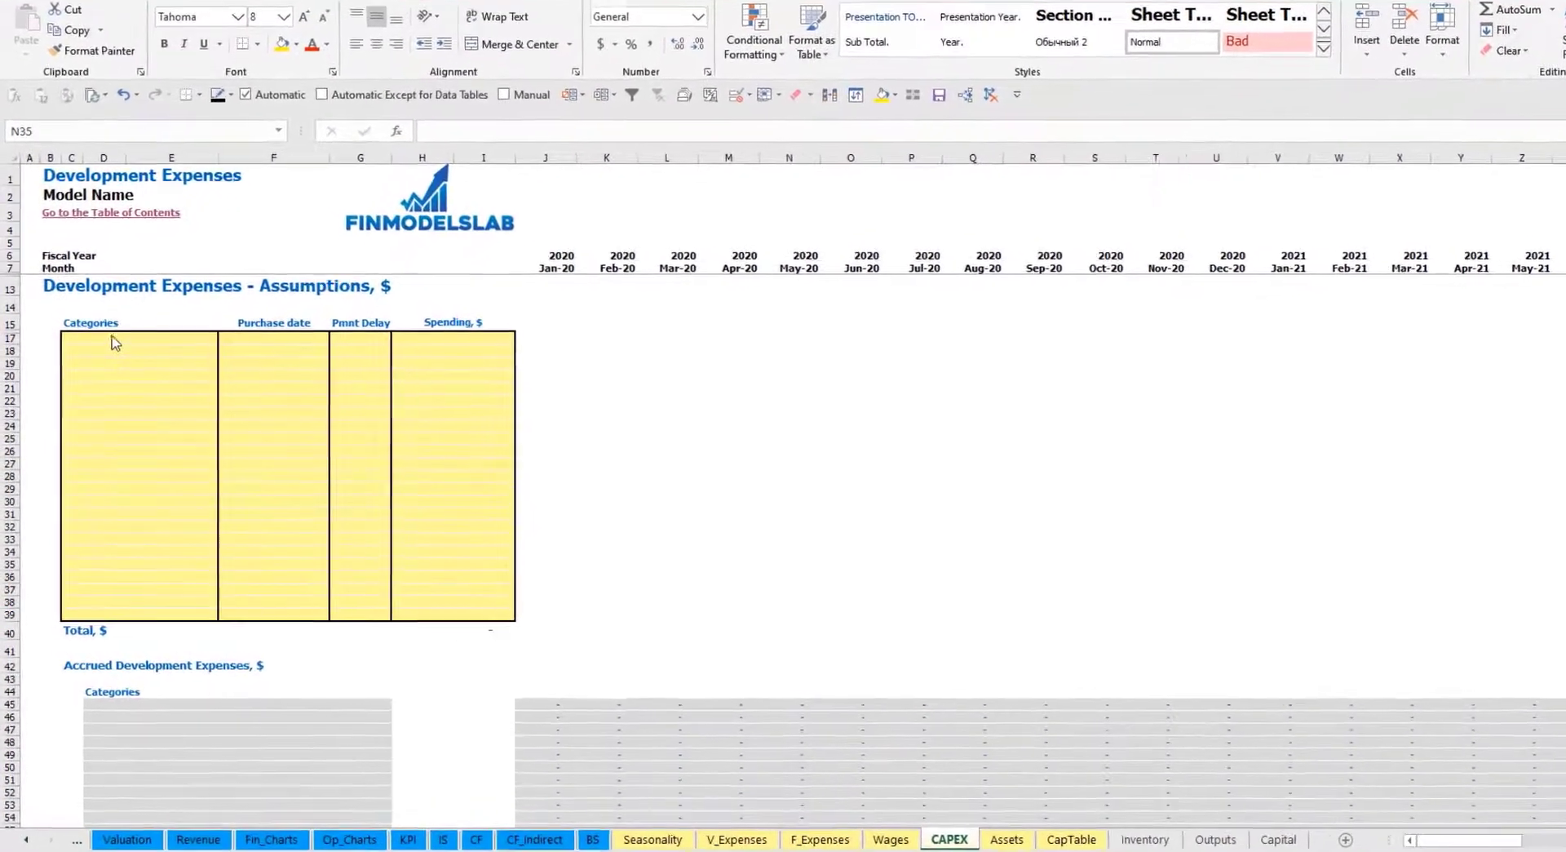
Enter Kitchen and Other dev exp as the two development expense categories
click(119, 338)
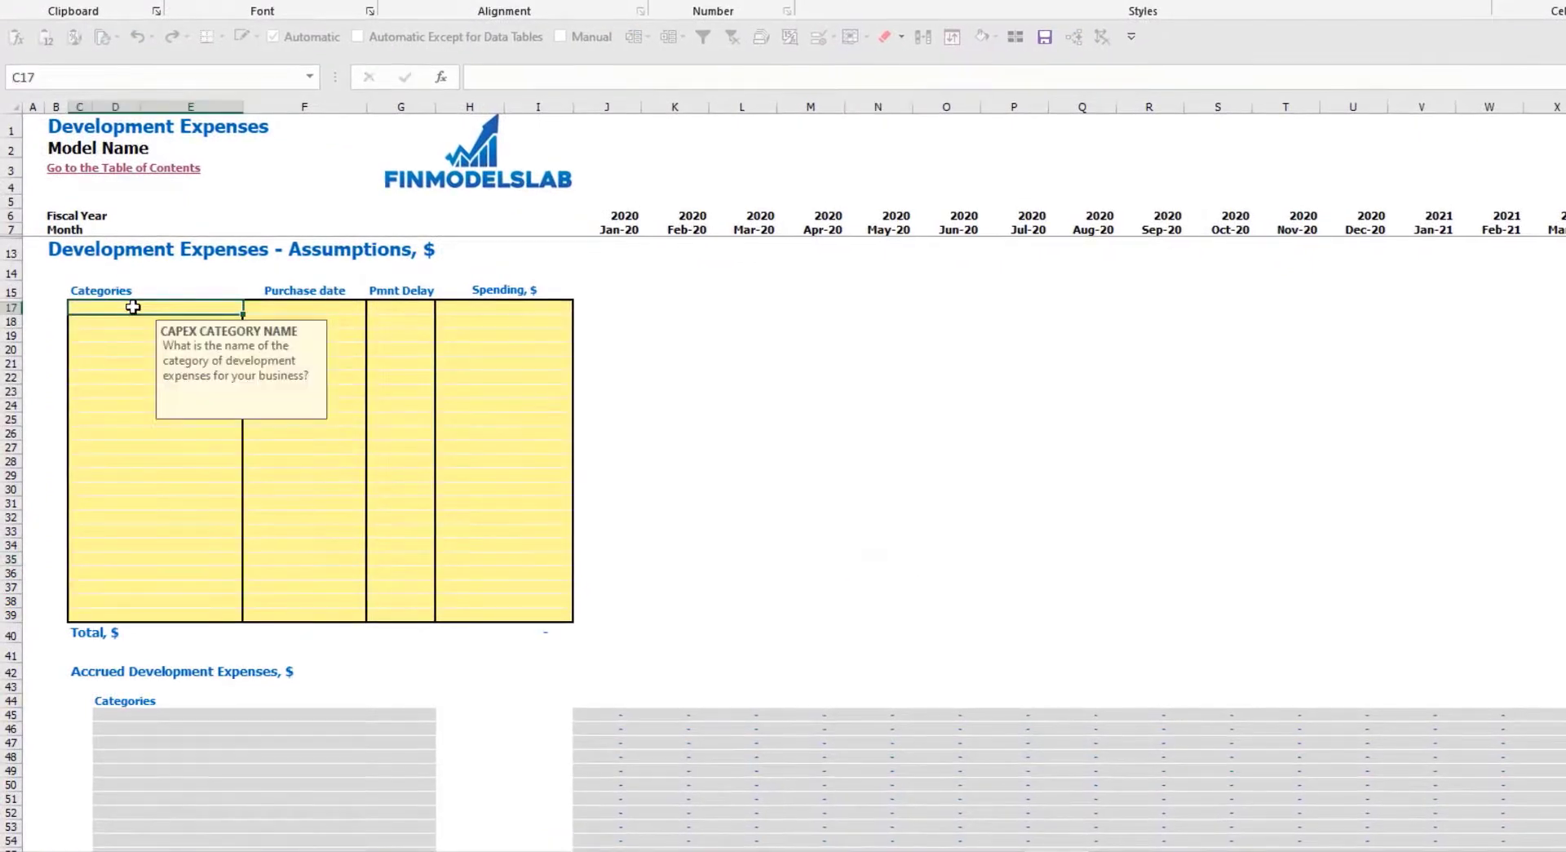
text(Kitche)
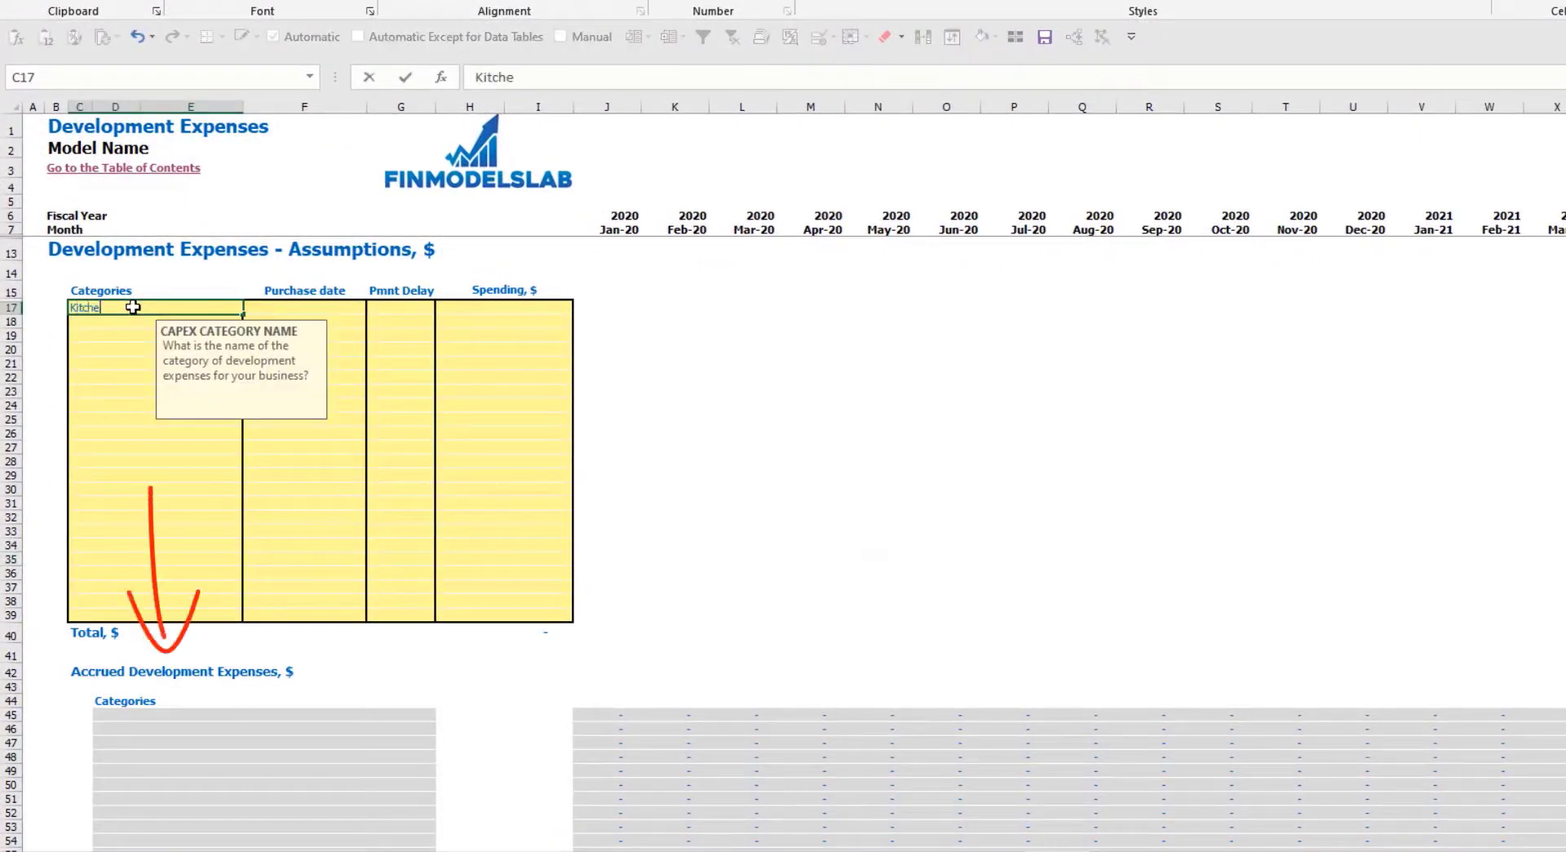
text(n)
key(Return)
text(Other dev exp)
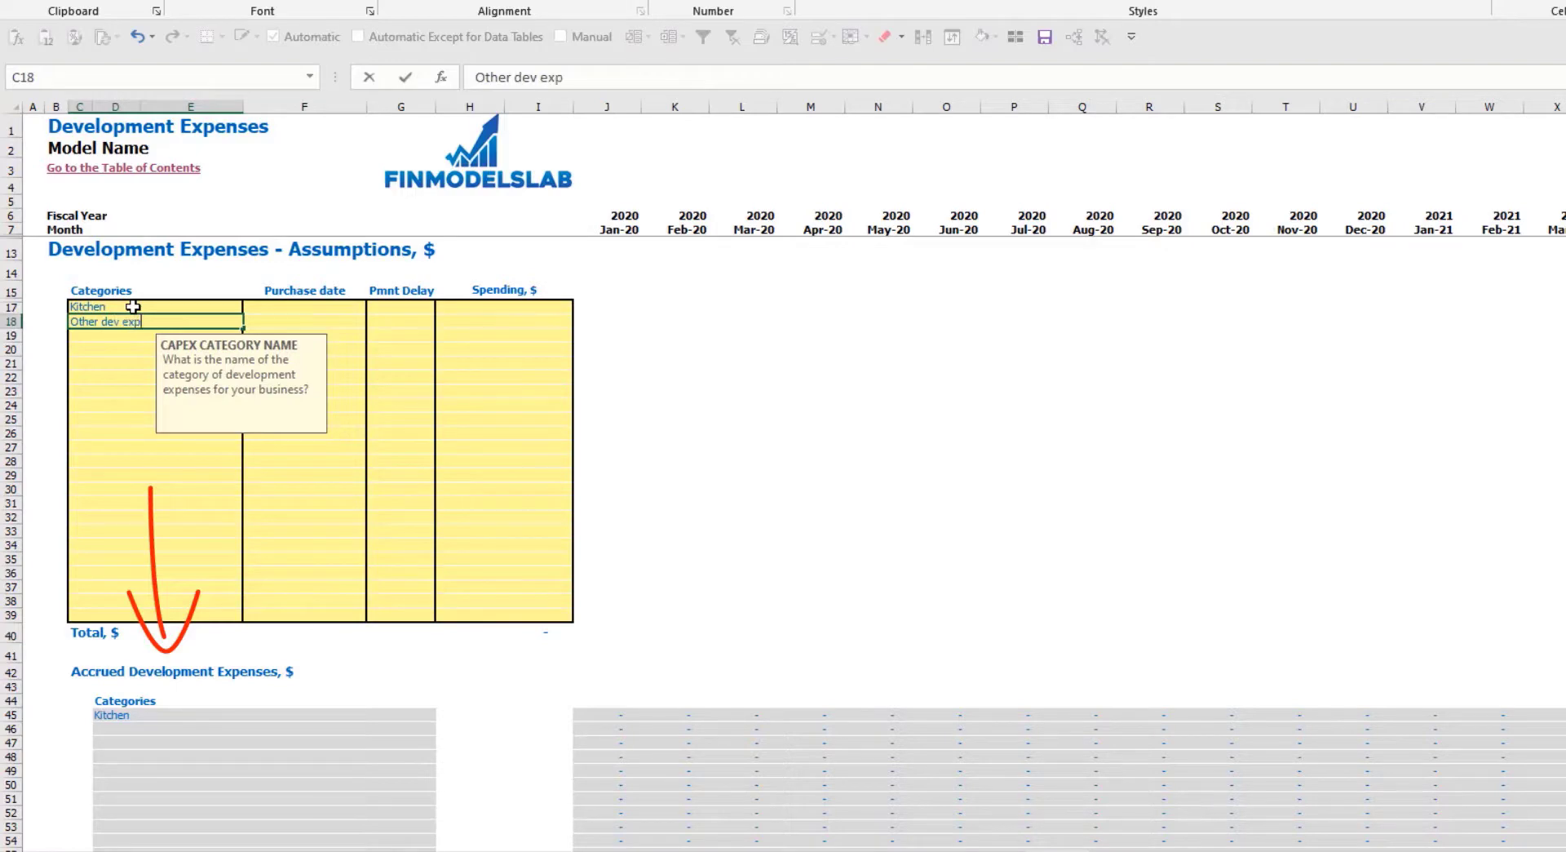
key(Return)
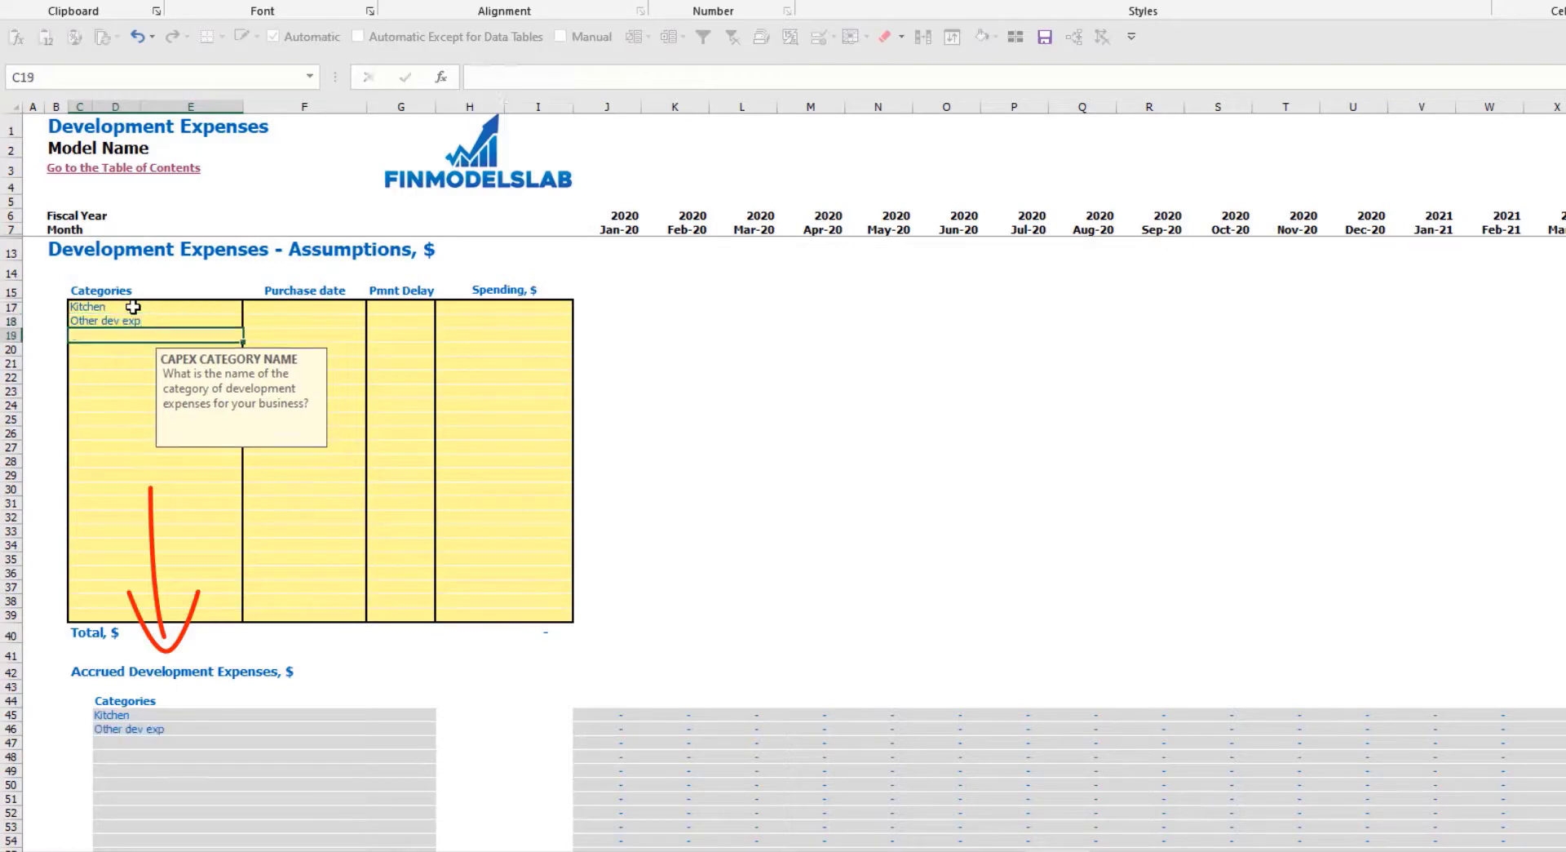
Set purchase dates to Feb-20 for Kitchen and Mar-20 for Other dev exp
click(328, 304)
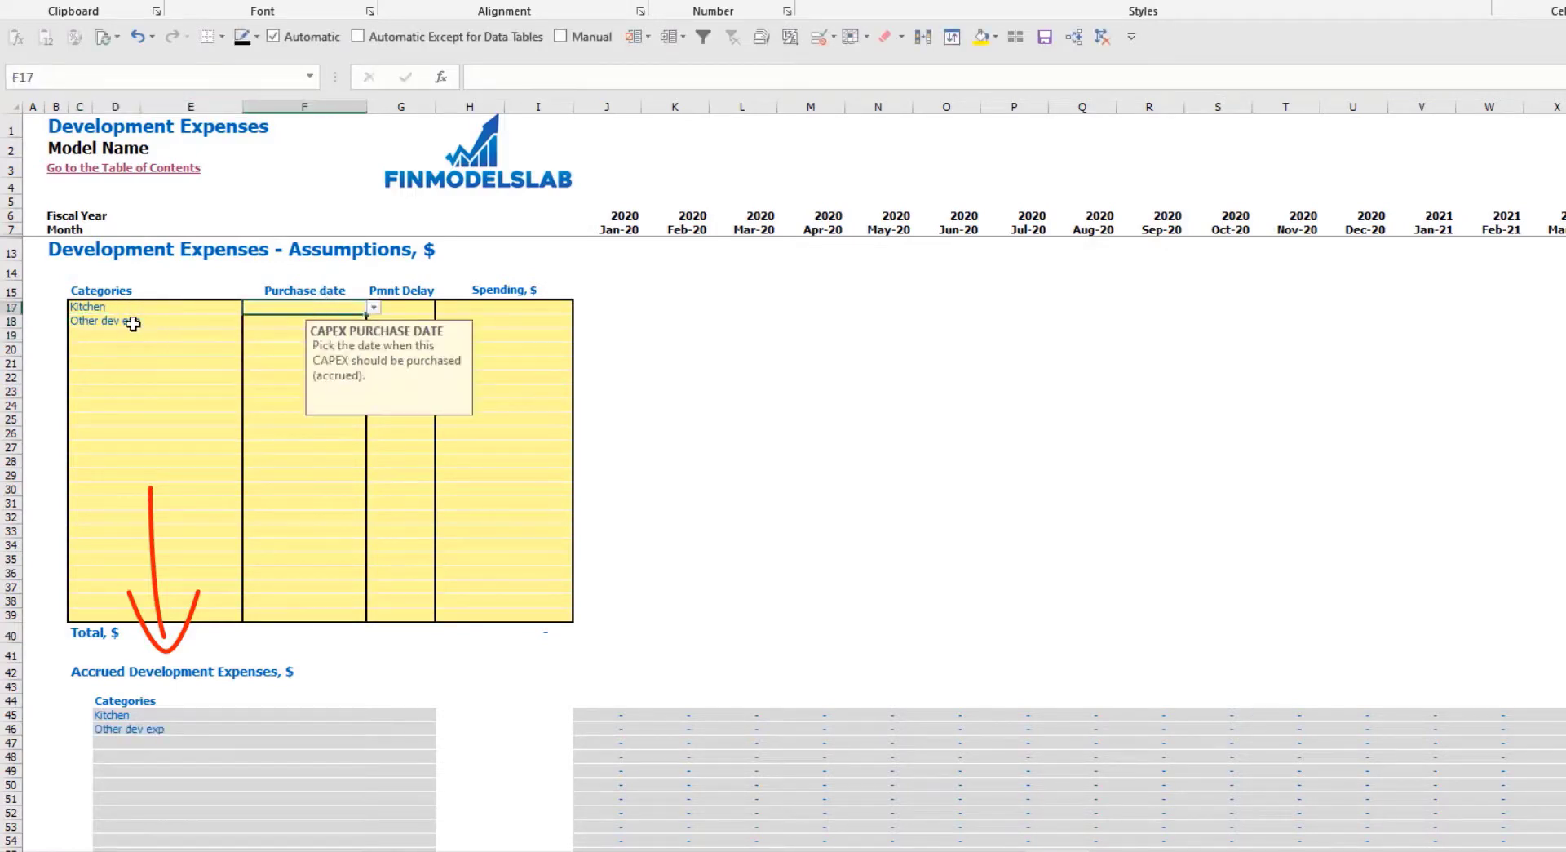
click(373, 308)
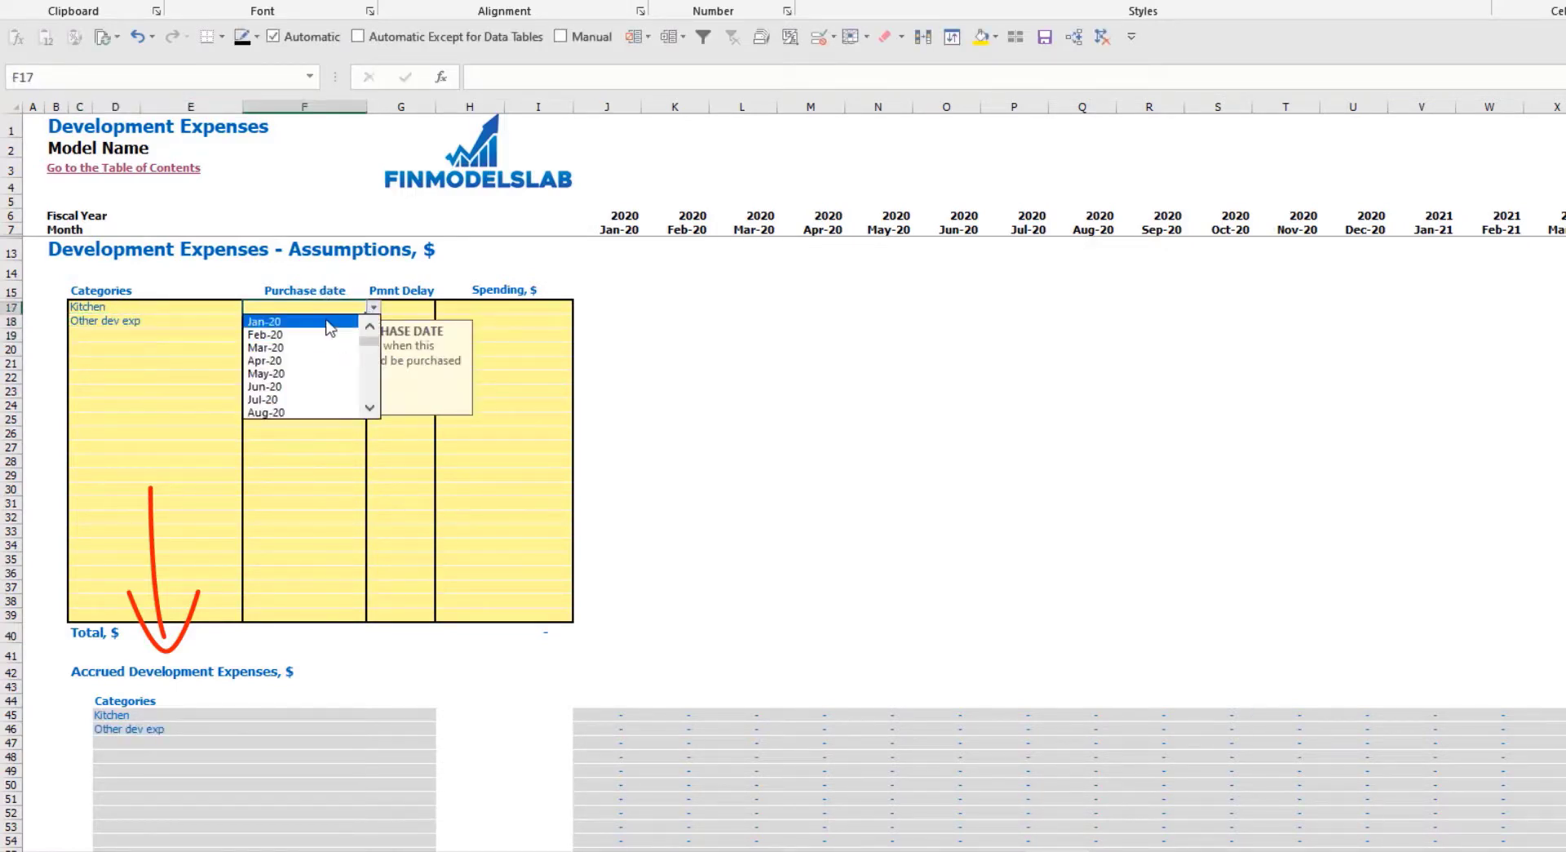
click(286, 330)
click(301, 320)
click(373, 322)
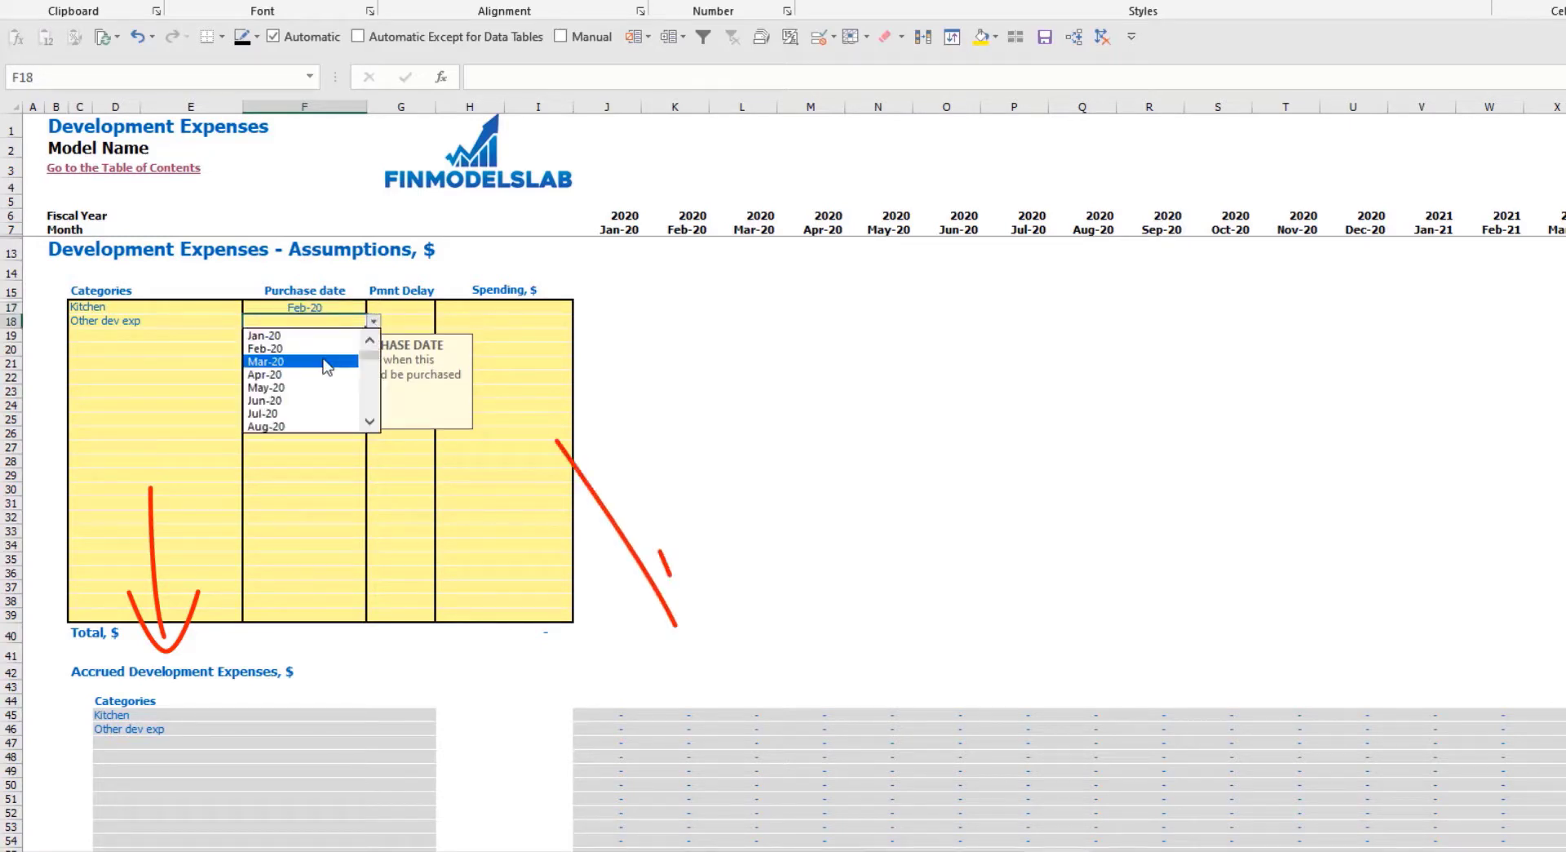
click(298, 359)
Enter spending of 50,000 for Kitchen and 10,000 for Other dev exp
click(511, 309)
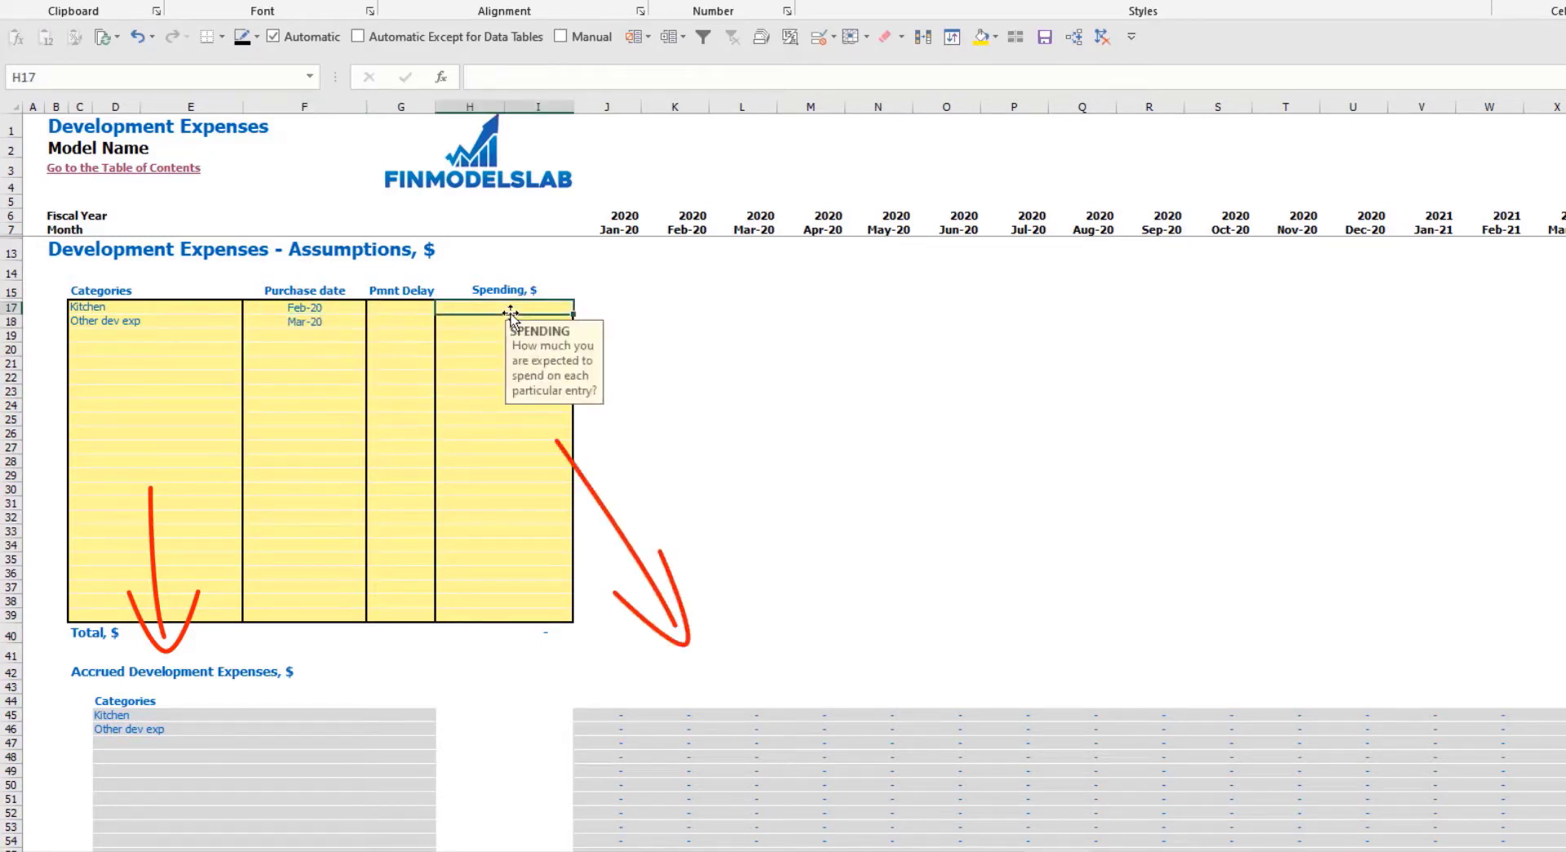
text(50,)
text(000)
key(Return)
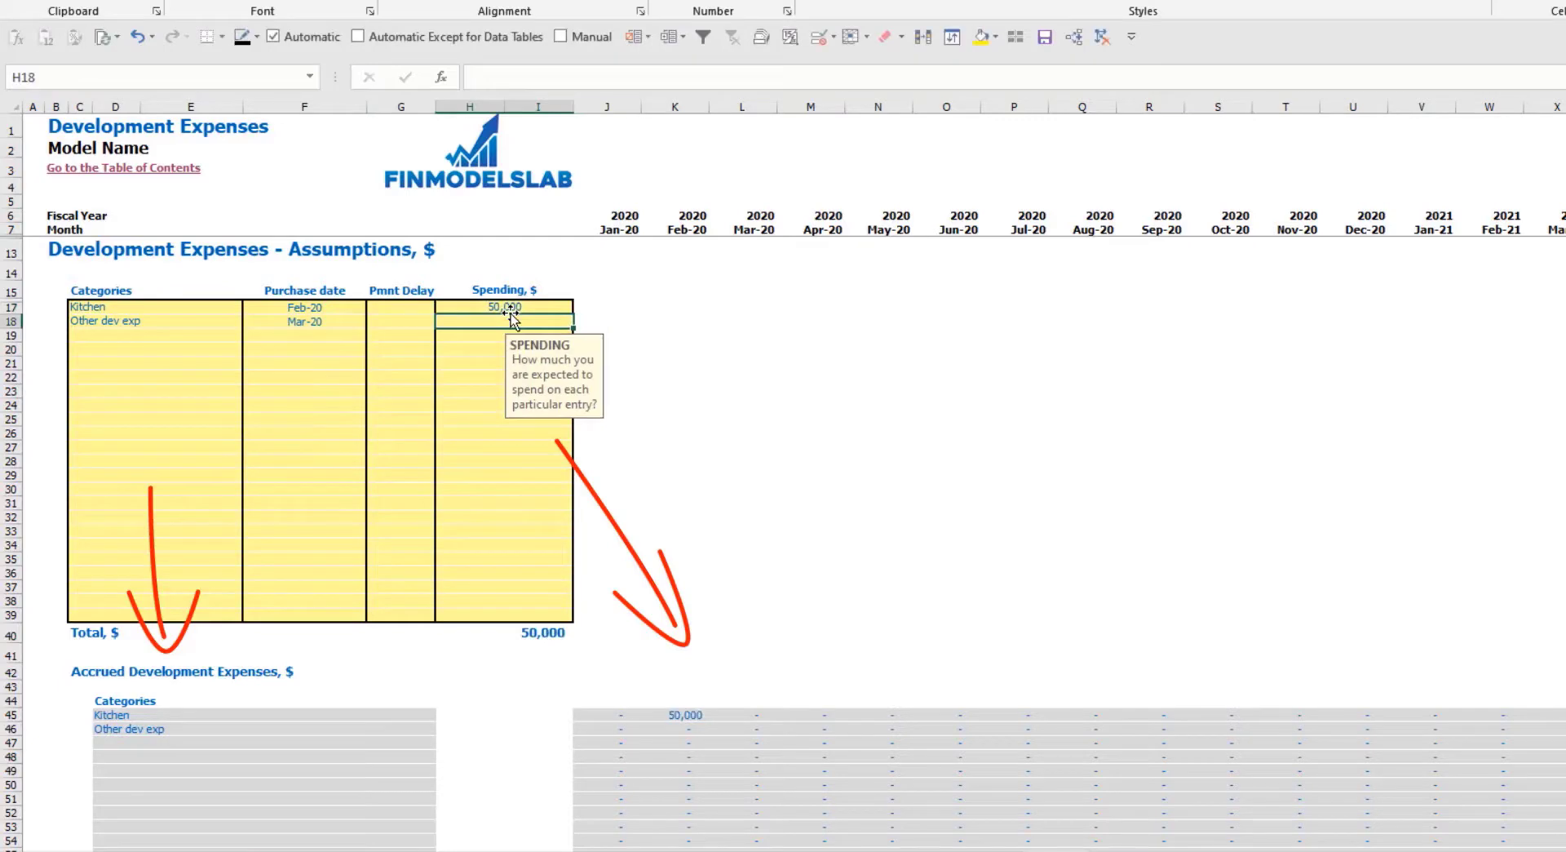
text(10000)
key(Return)
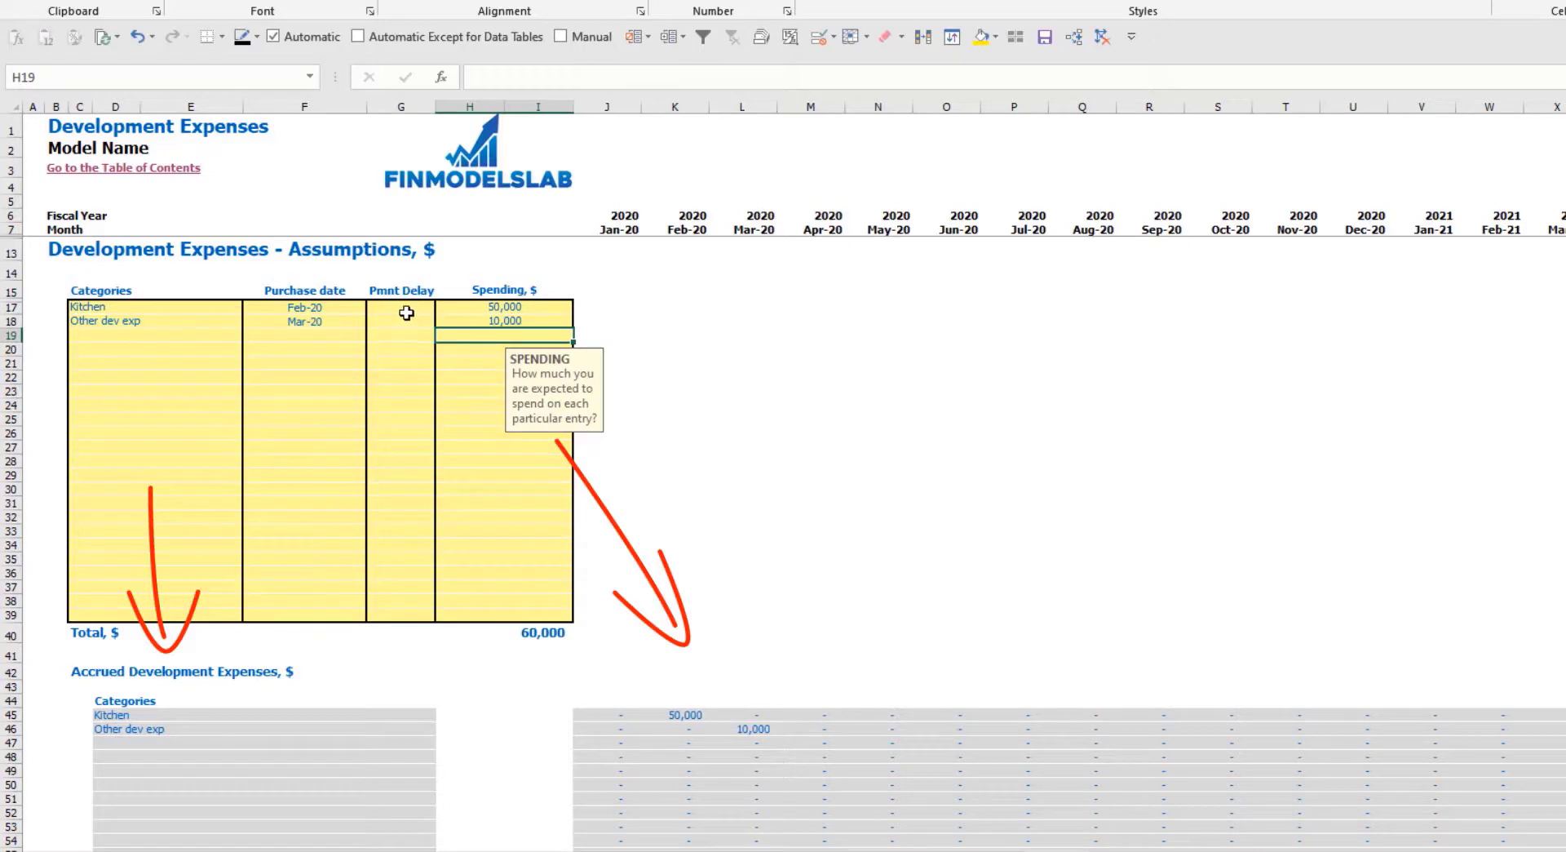
Give Kitchen a 2M payment delay and confirm its payment lands in Apr-20
click(406, 310)
click(441, 307)
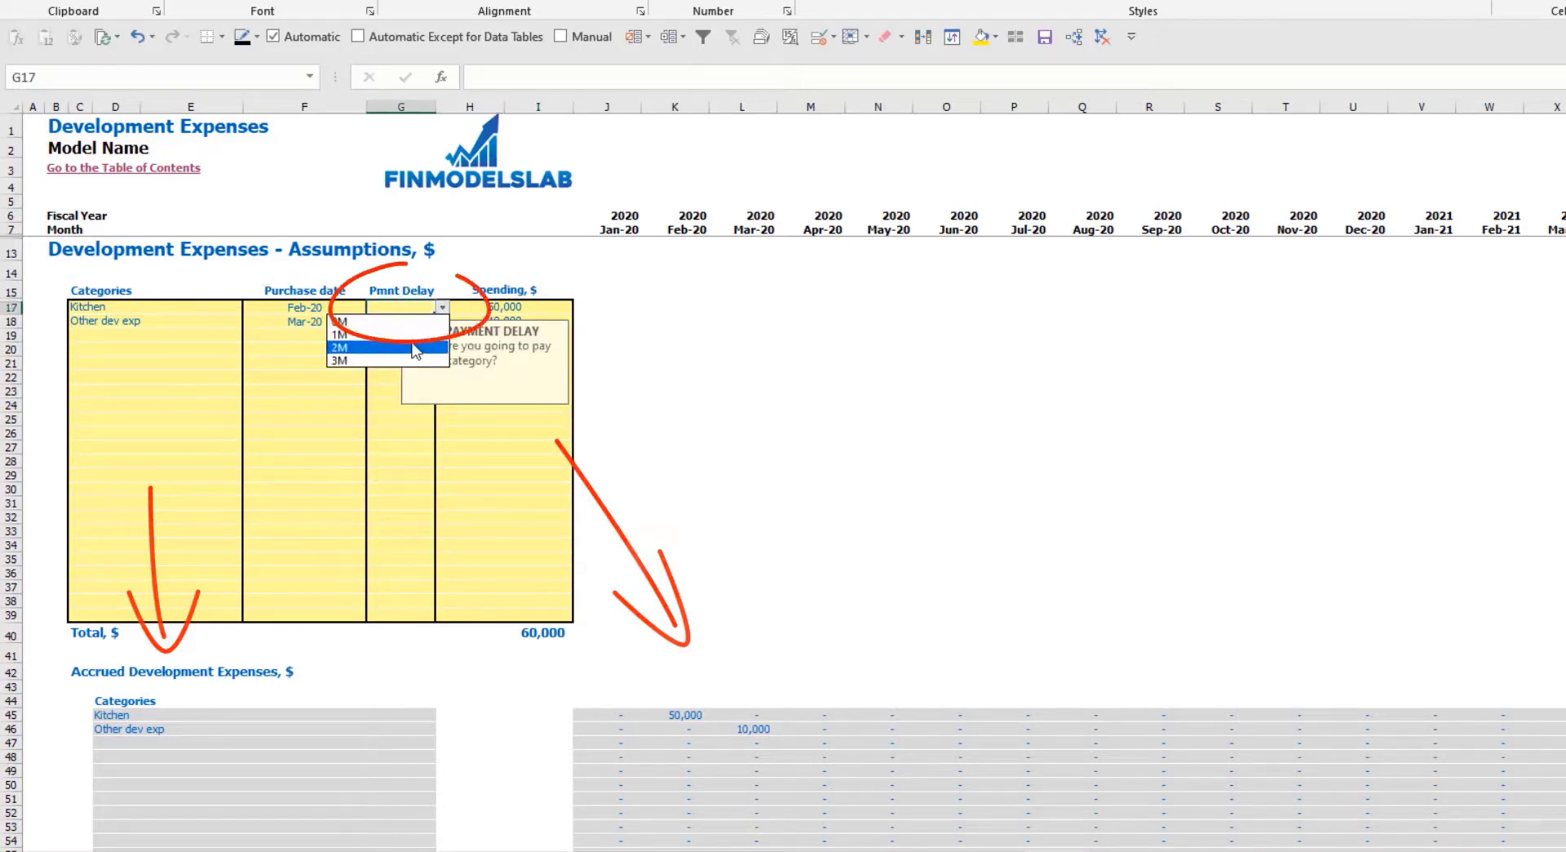
click(384, 342)
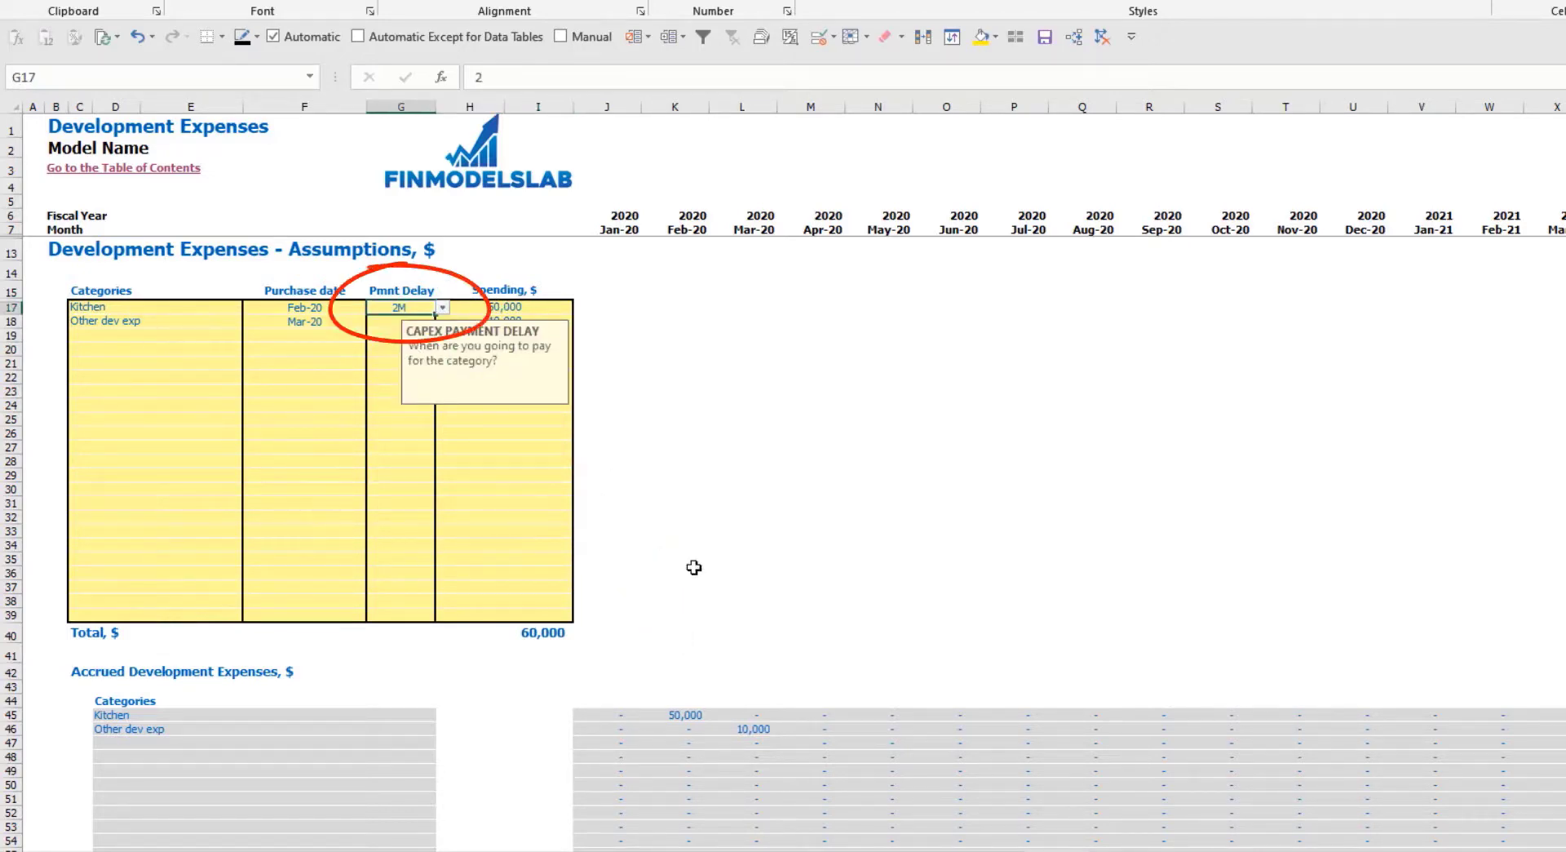
scroll(693, 567, down, 10)
click(811, 679)
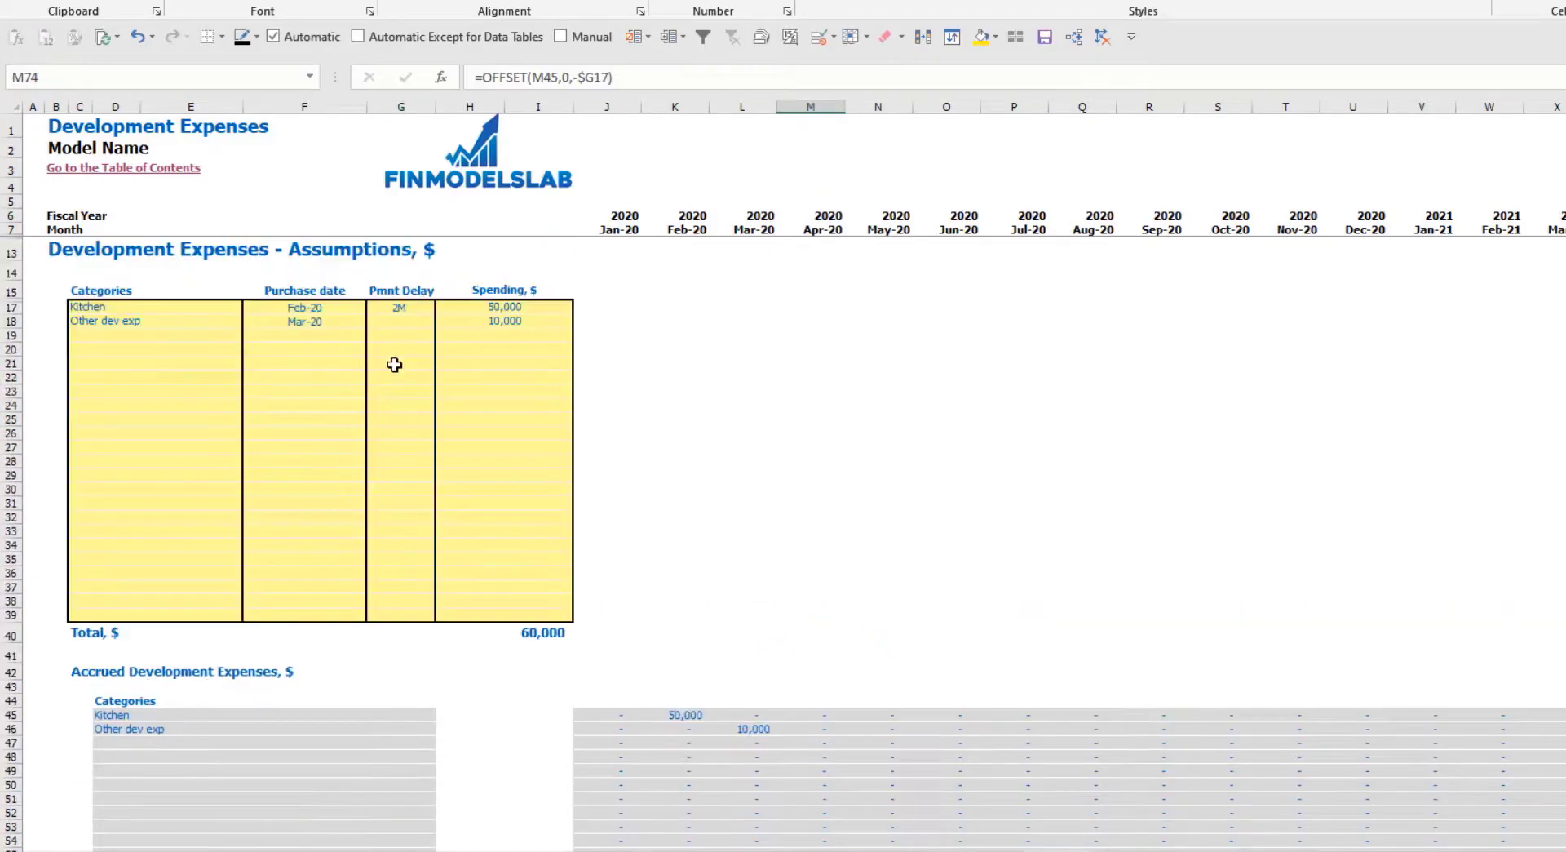
scroll(689, 367, up, 10)
Give Other dev exp a 3M payment delay and check its Jun-20 payment and total spending
click(424, 320)
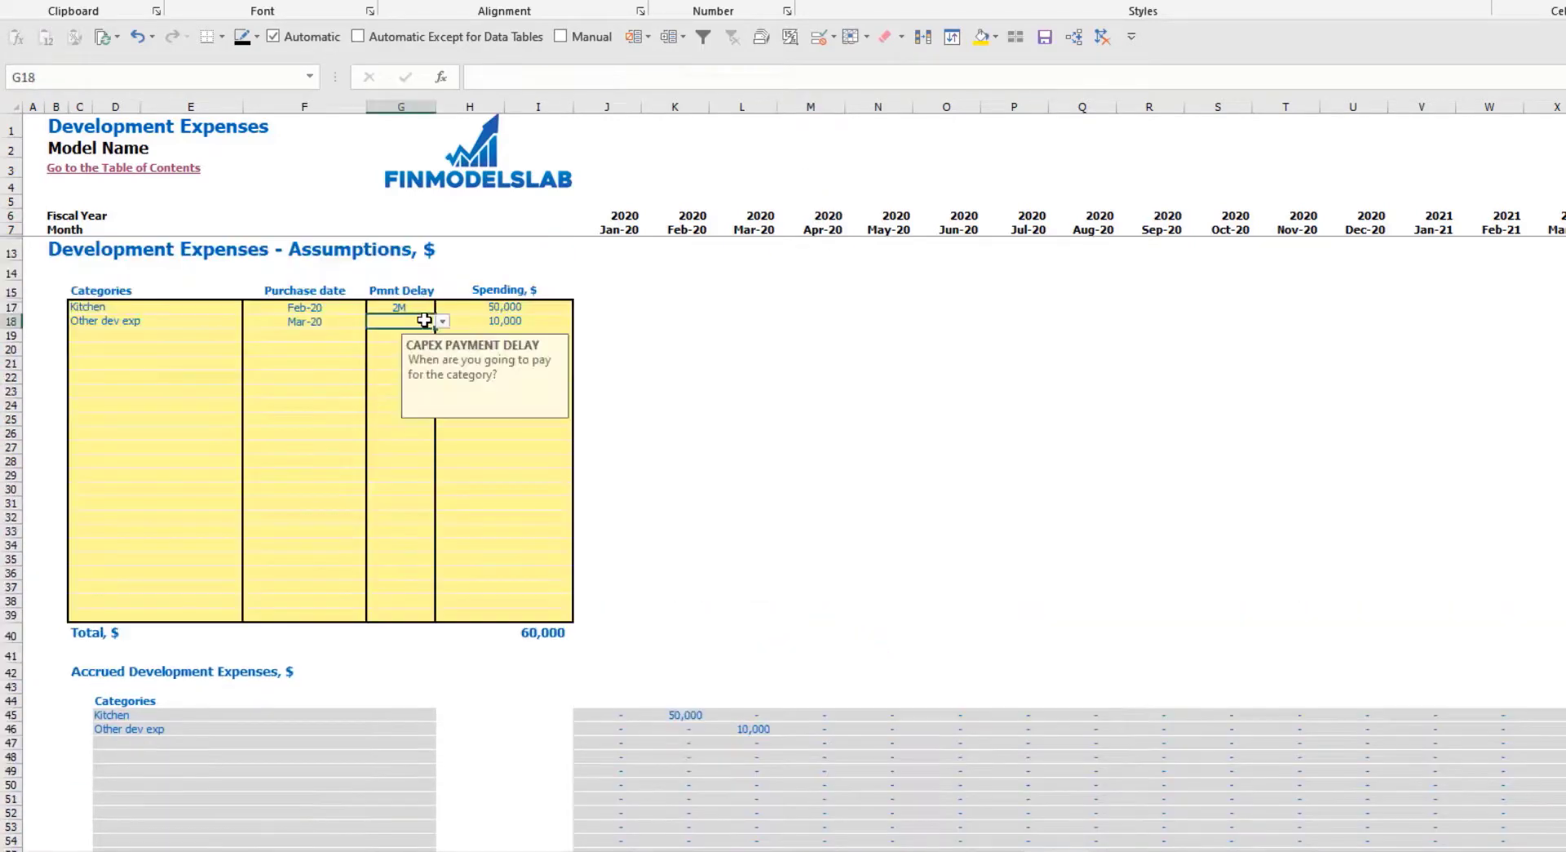
click(441, 321)
click(343, 371)
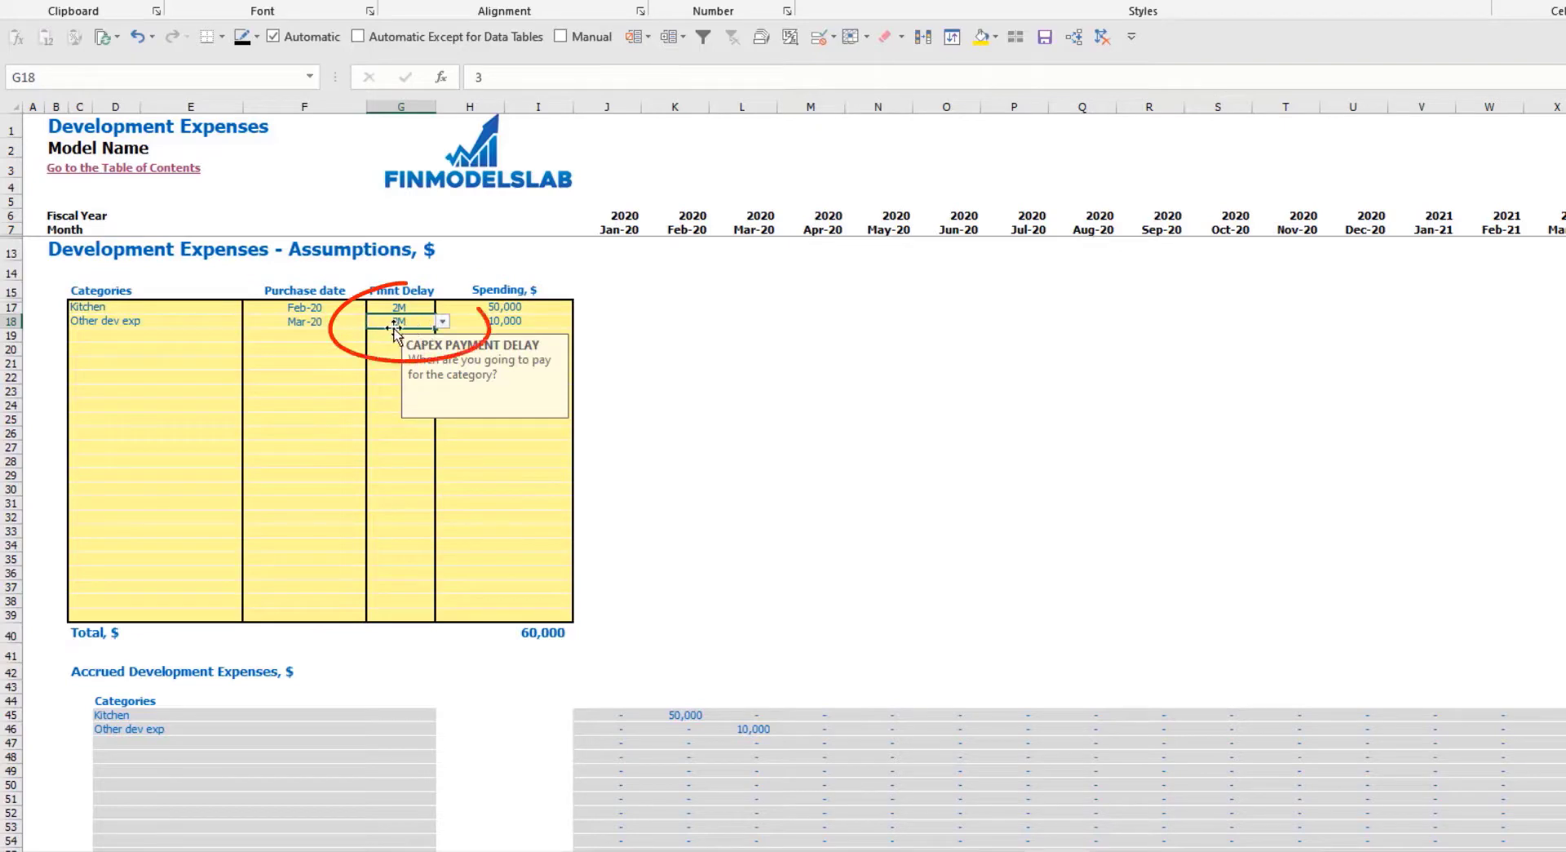
scroll(791, 516, down, 7)
scroll(800, 586, down, 3)
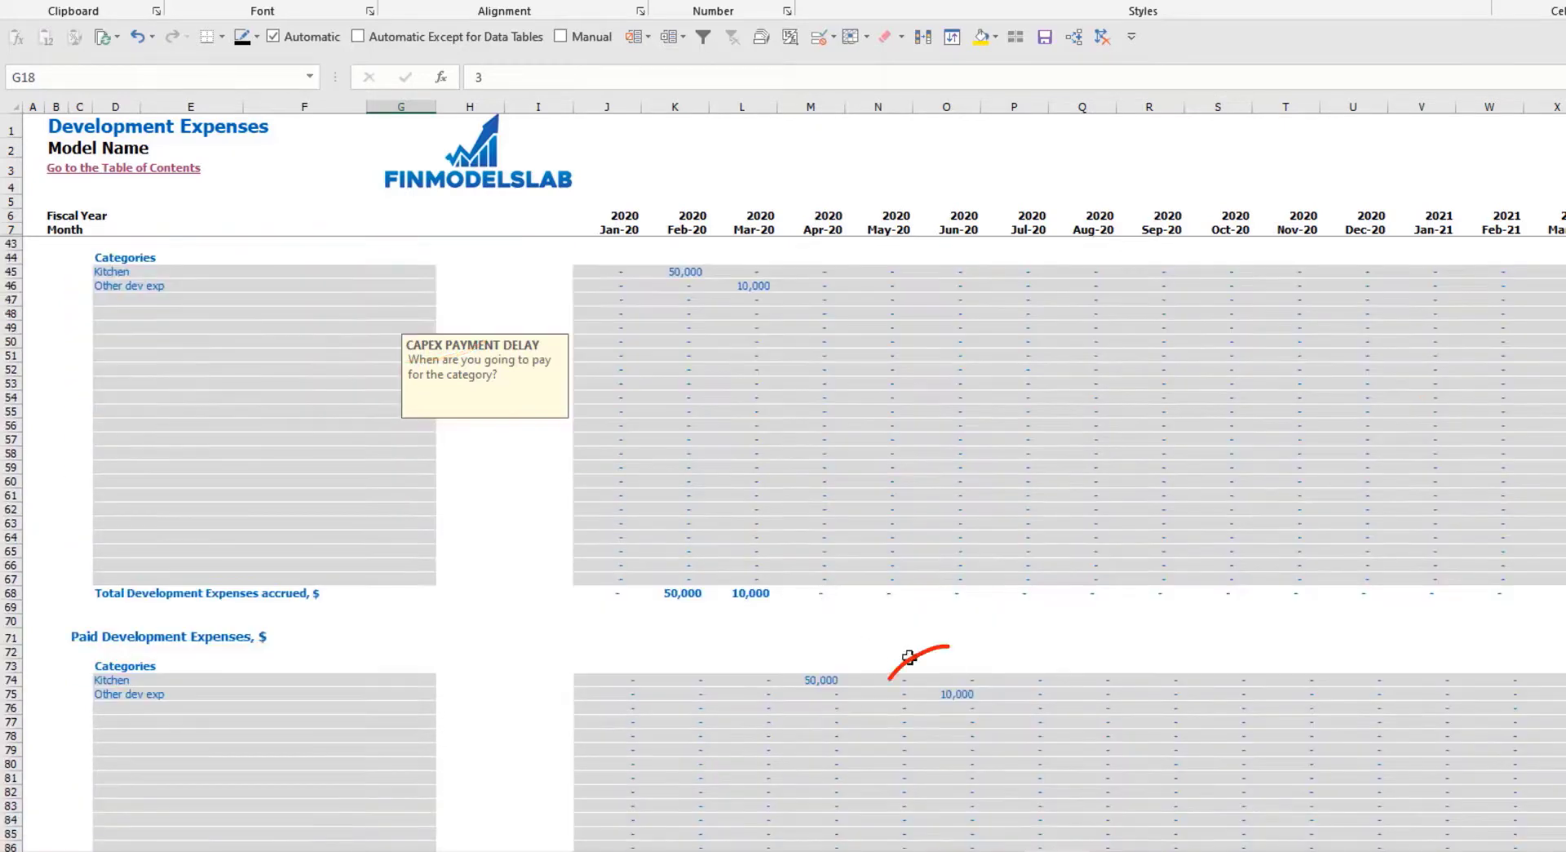
click(950, 707)
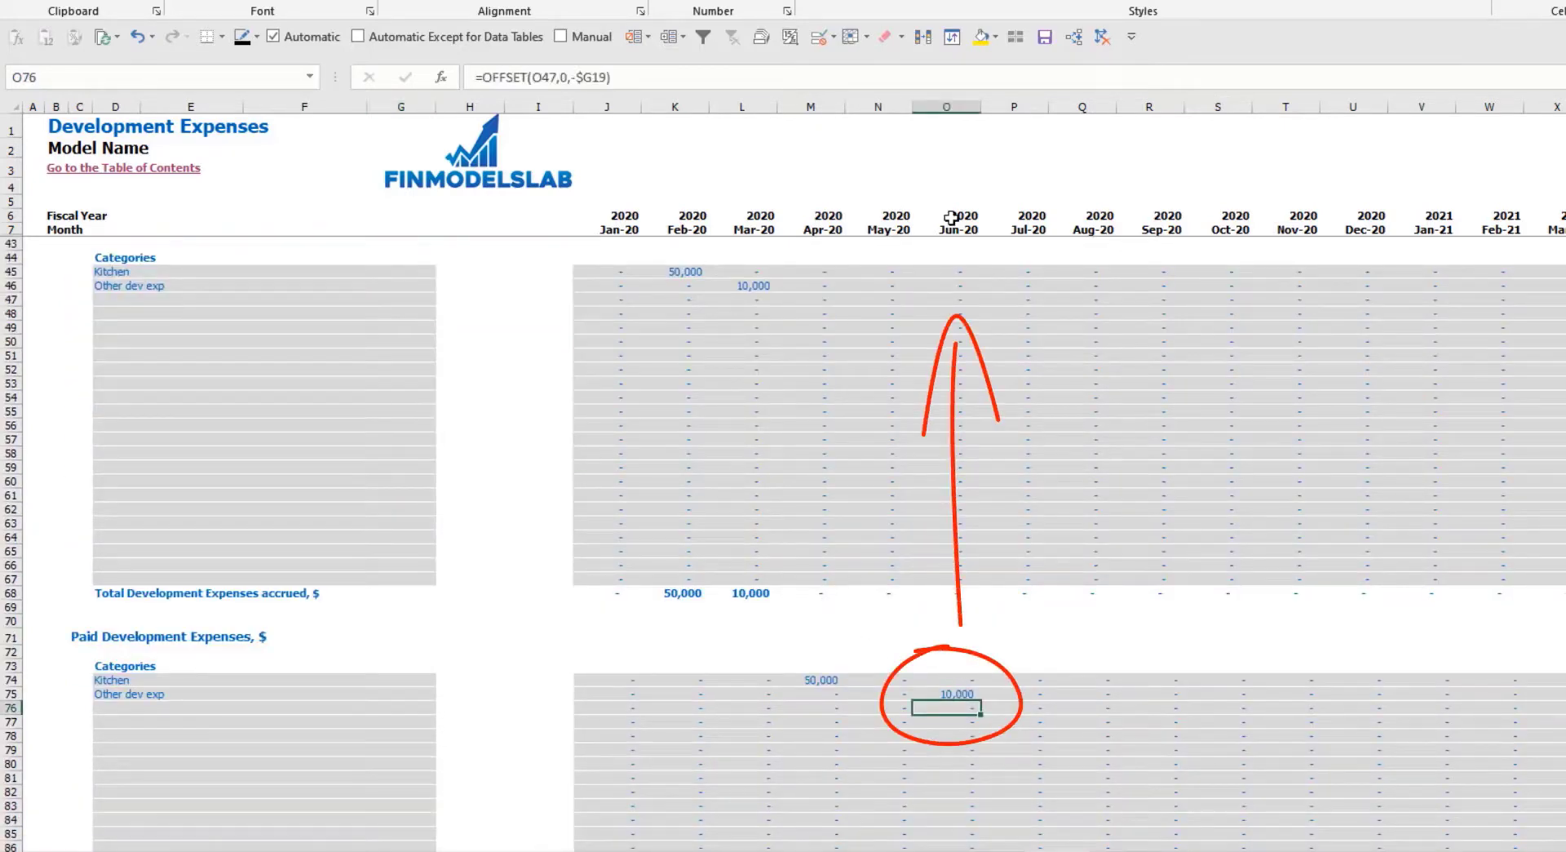
scroll(775, 489, up, 8)
scroll(571, 506, up, 2)
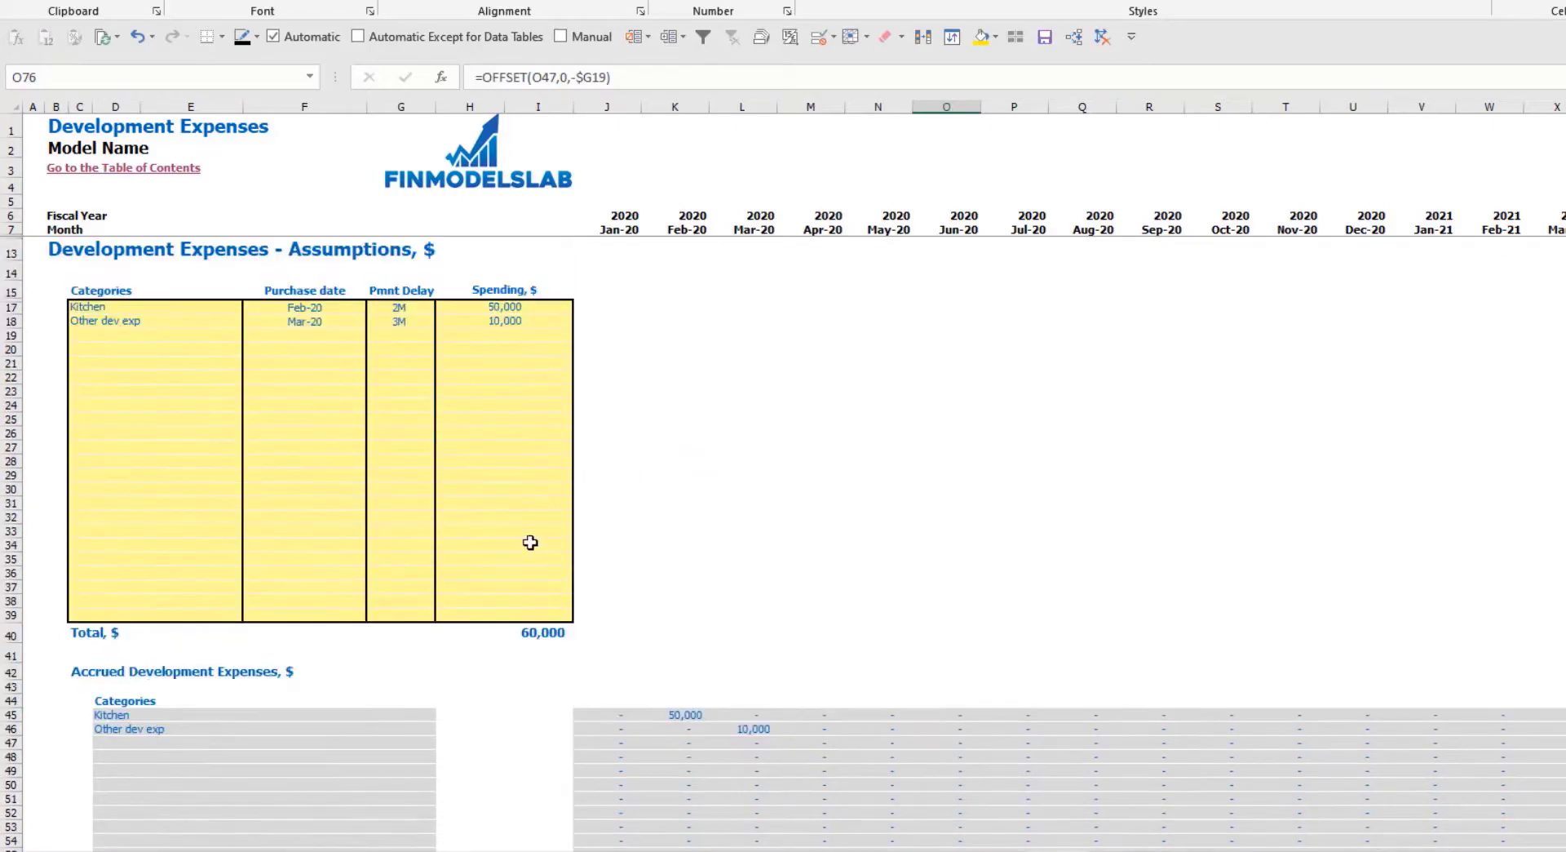
click(472, 632)
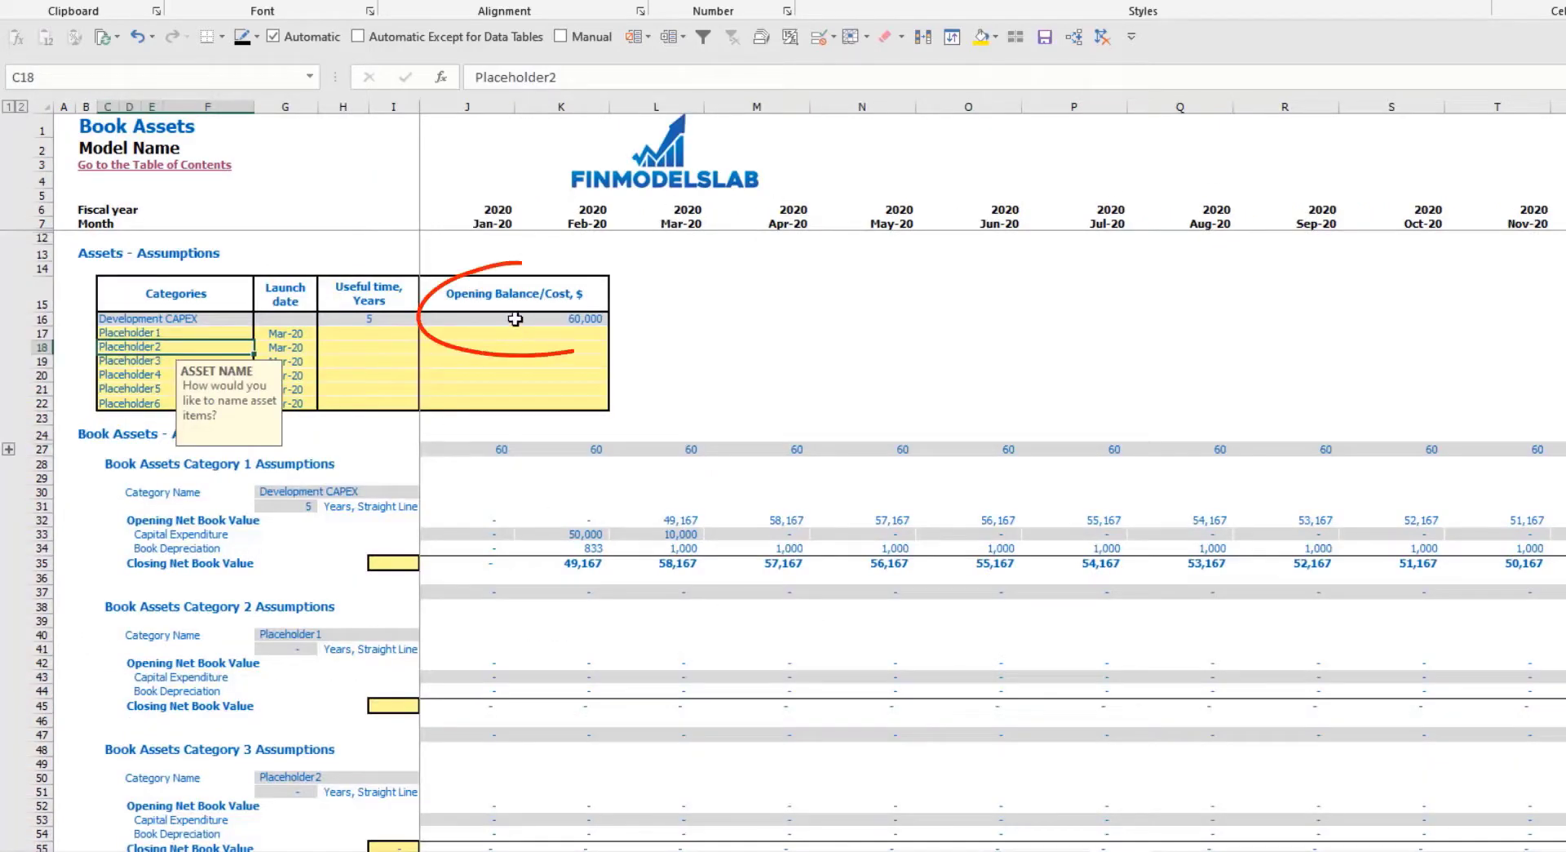
Review Development CAPEX's assumptions, Feb–Jun depreciation and closing net book values, then select the placeholder asset categories
drag(204, 318, 571, 319)
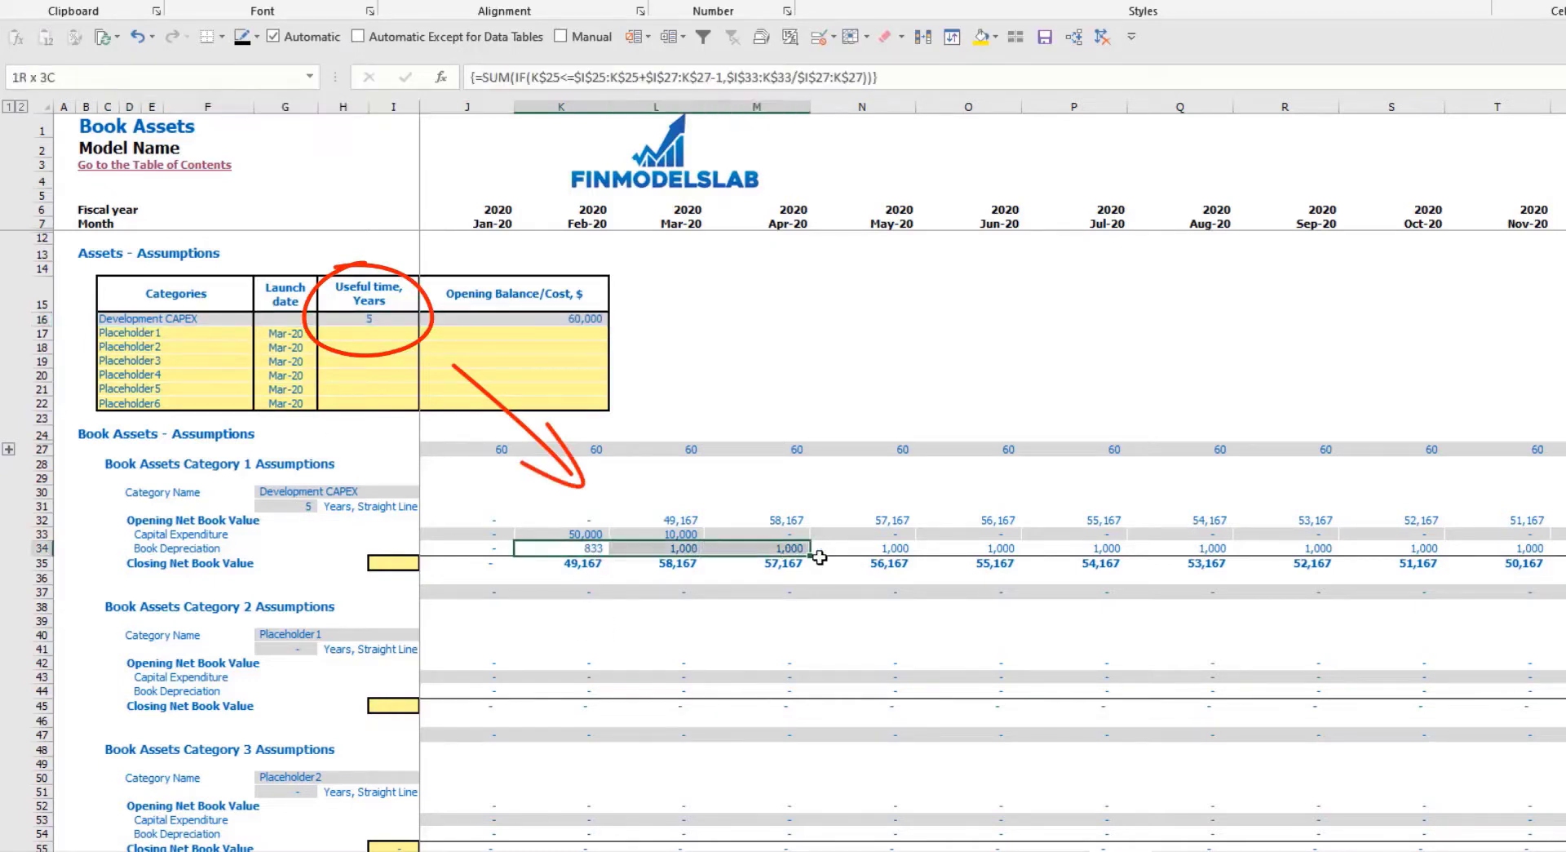
drag(586, 551, 971, 548)
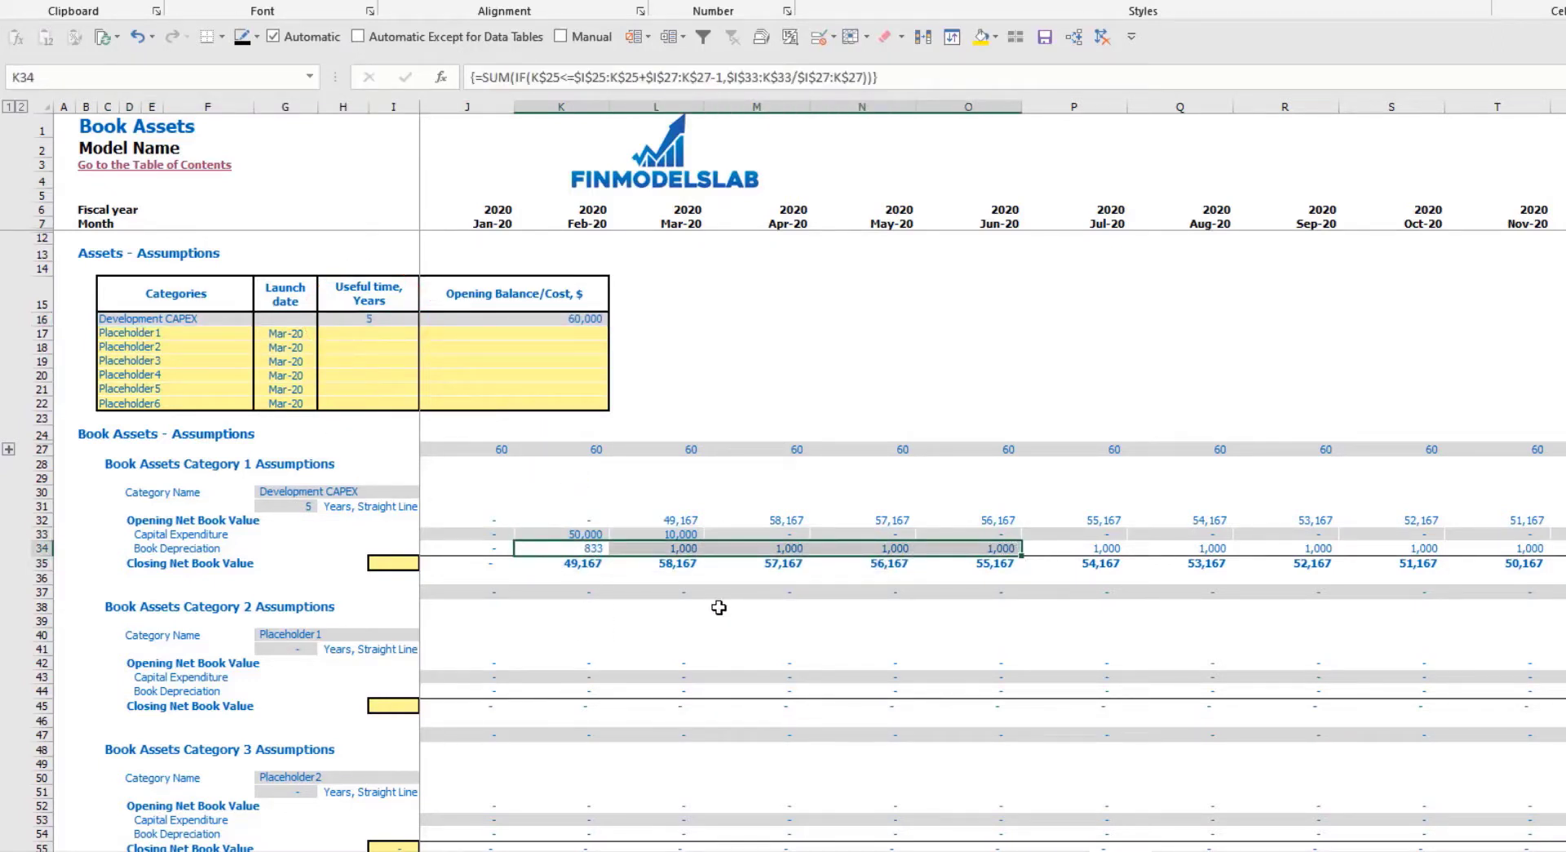
drag(556, 567, 979, 564)
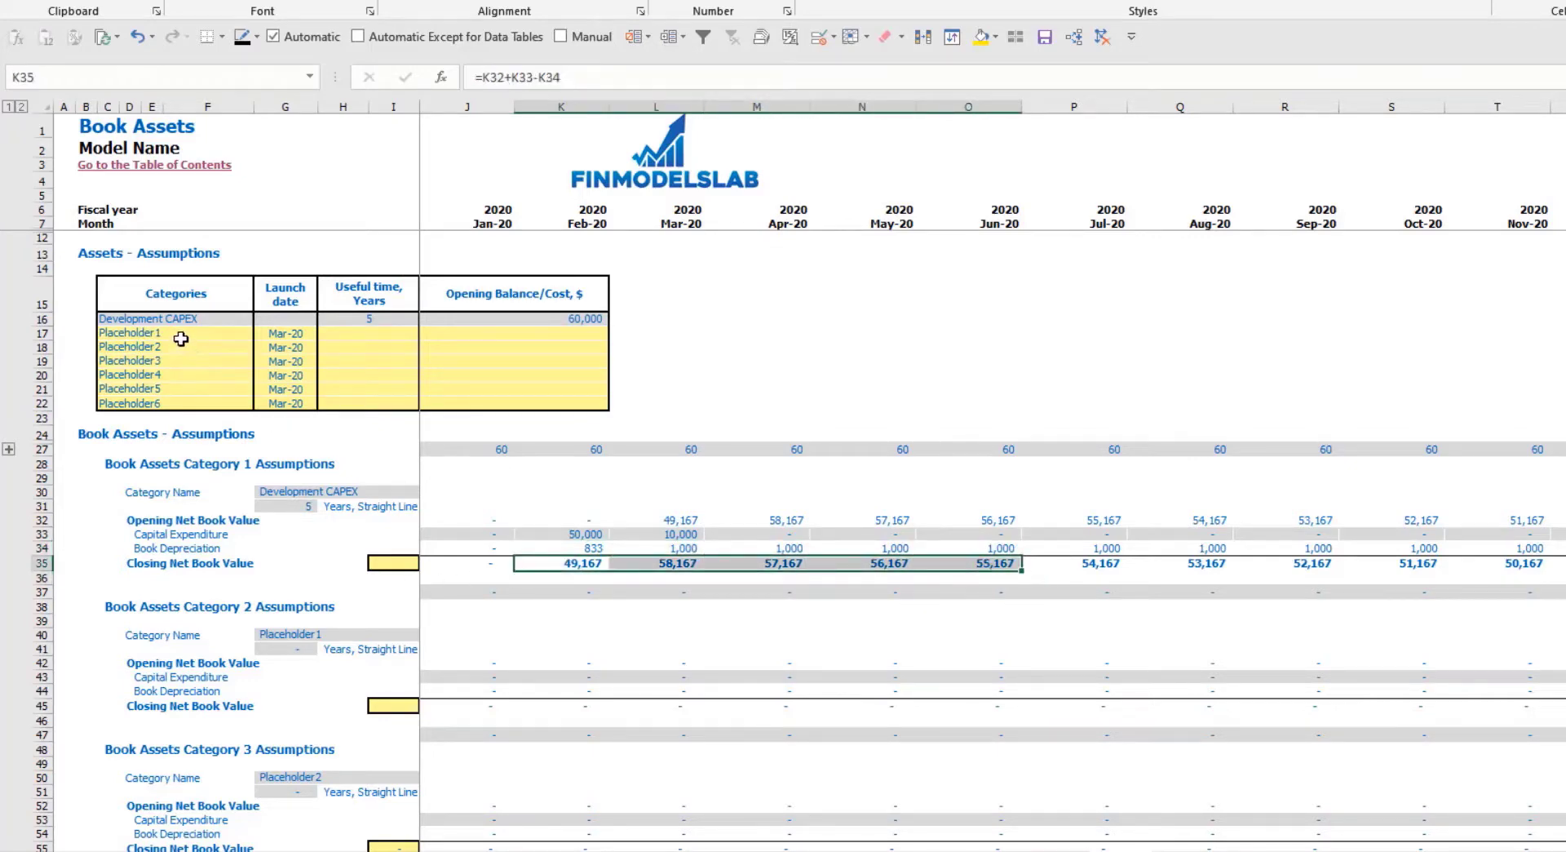
drag(181, 334, 184, 397)
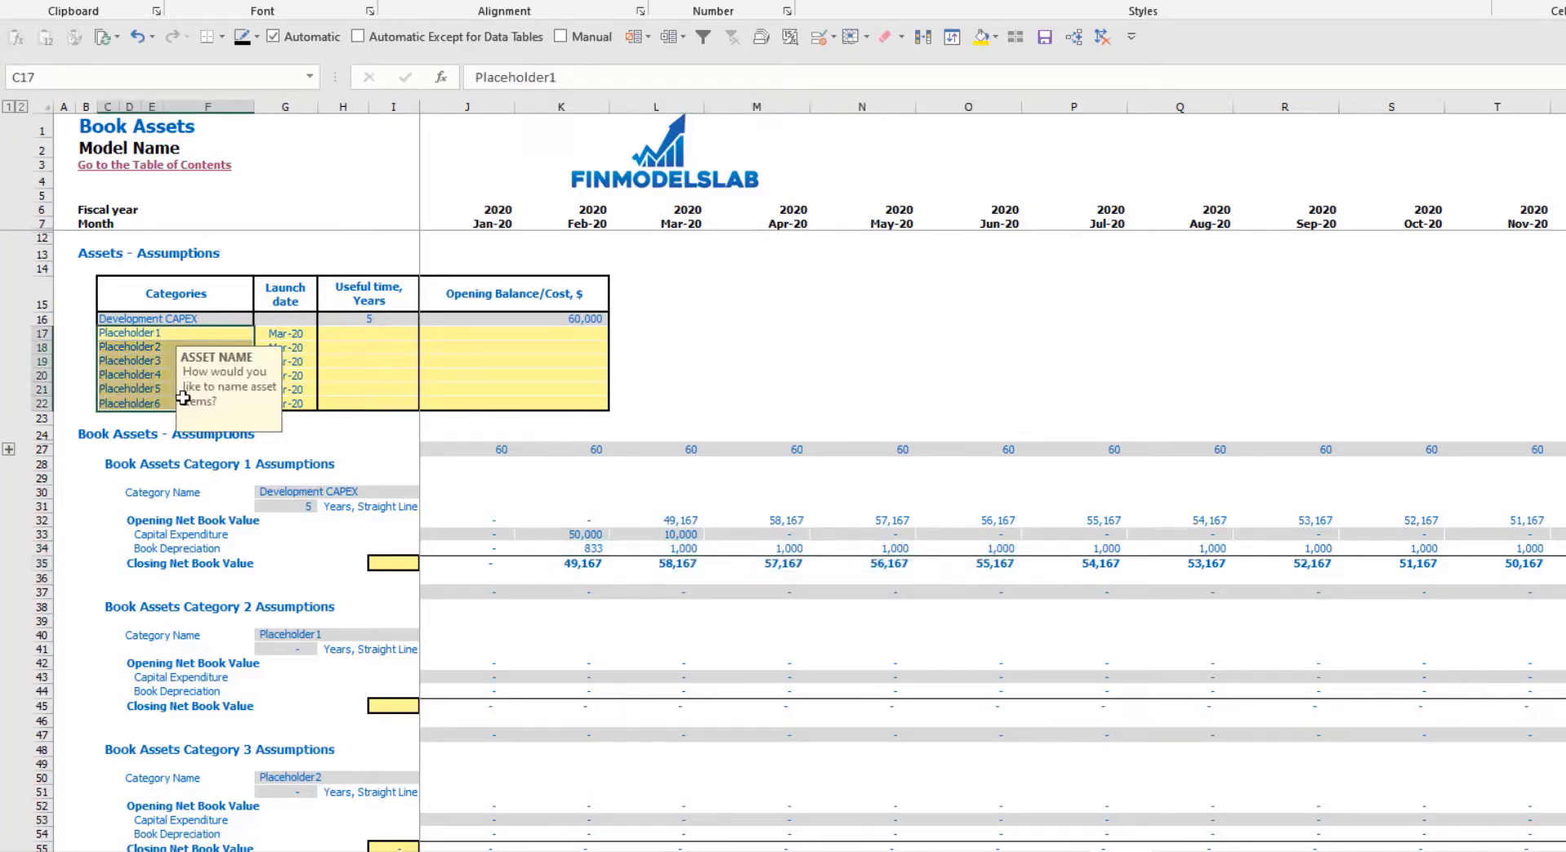
Define asset category Other CAPEX launching Jun-20 with a 3-year life and 5,000 cost
click(141, 333)
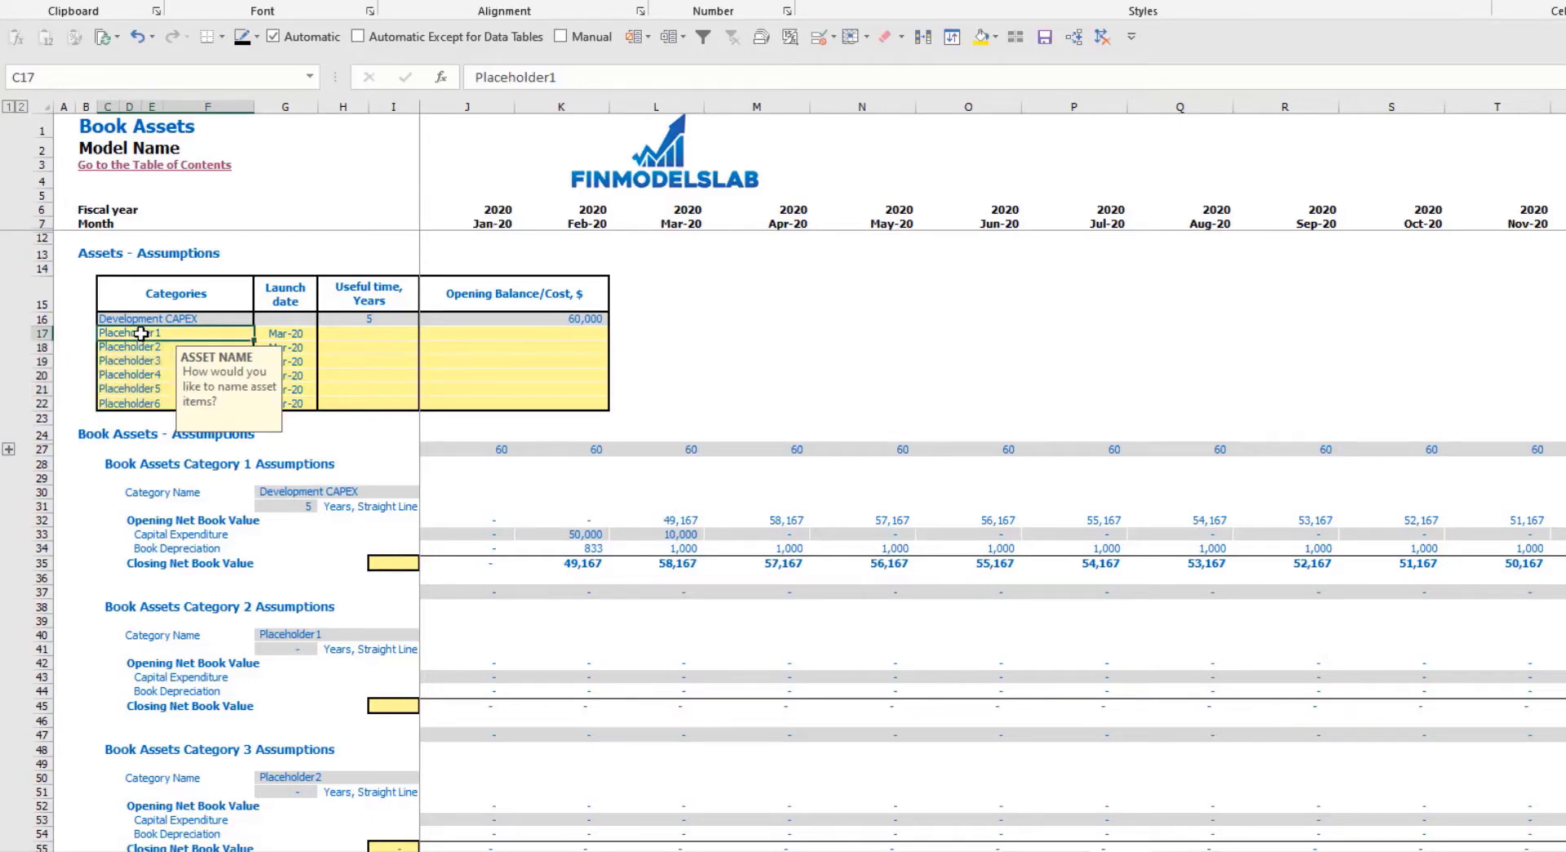
text(Other CAPEX)
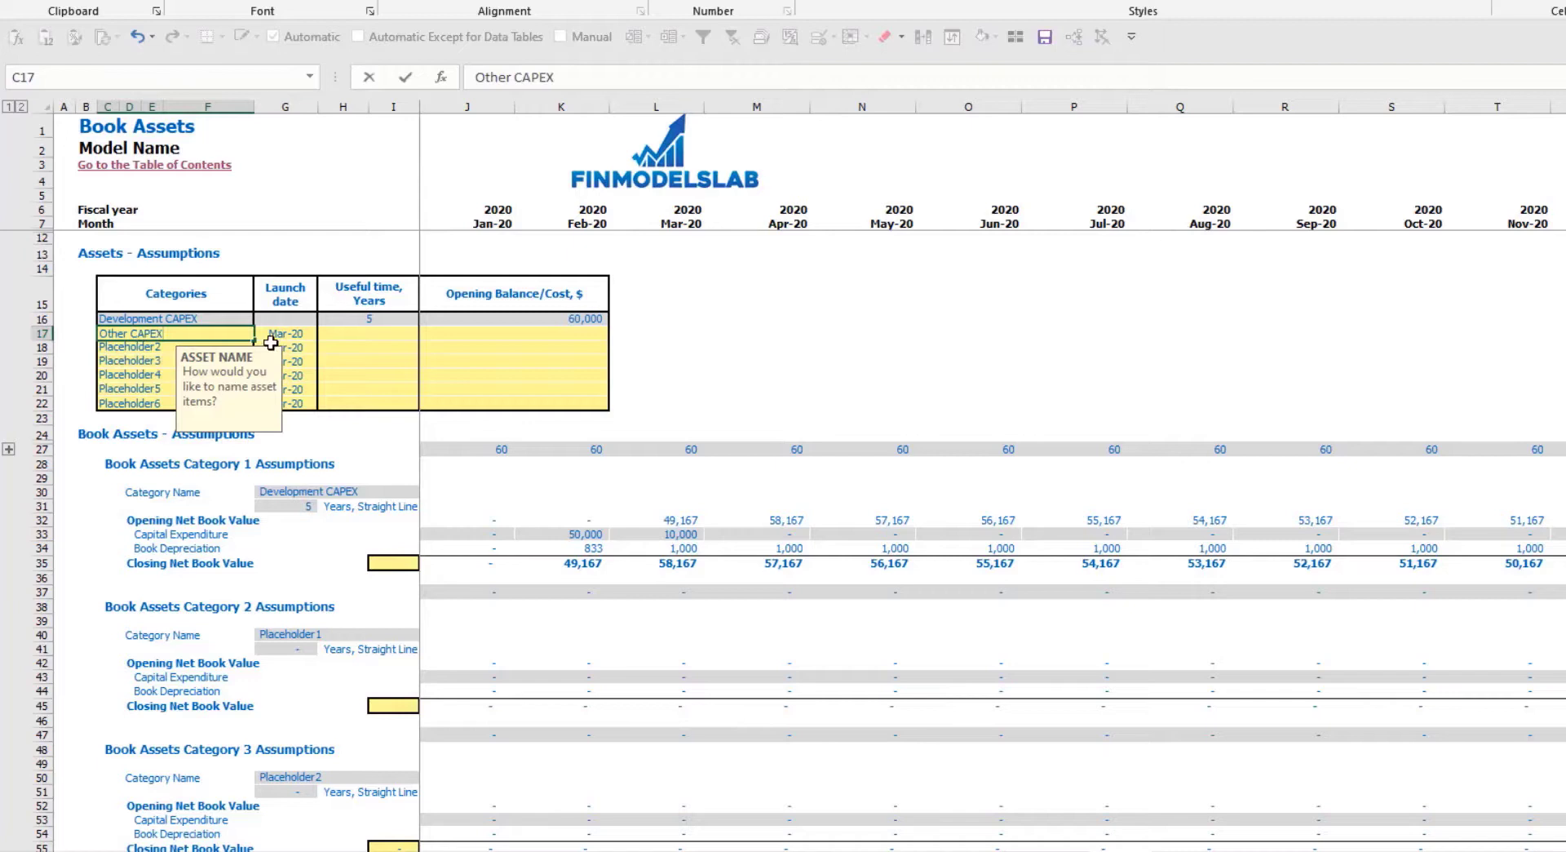
click(304, 336)
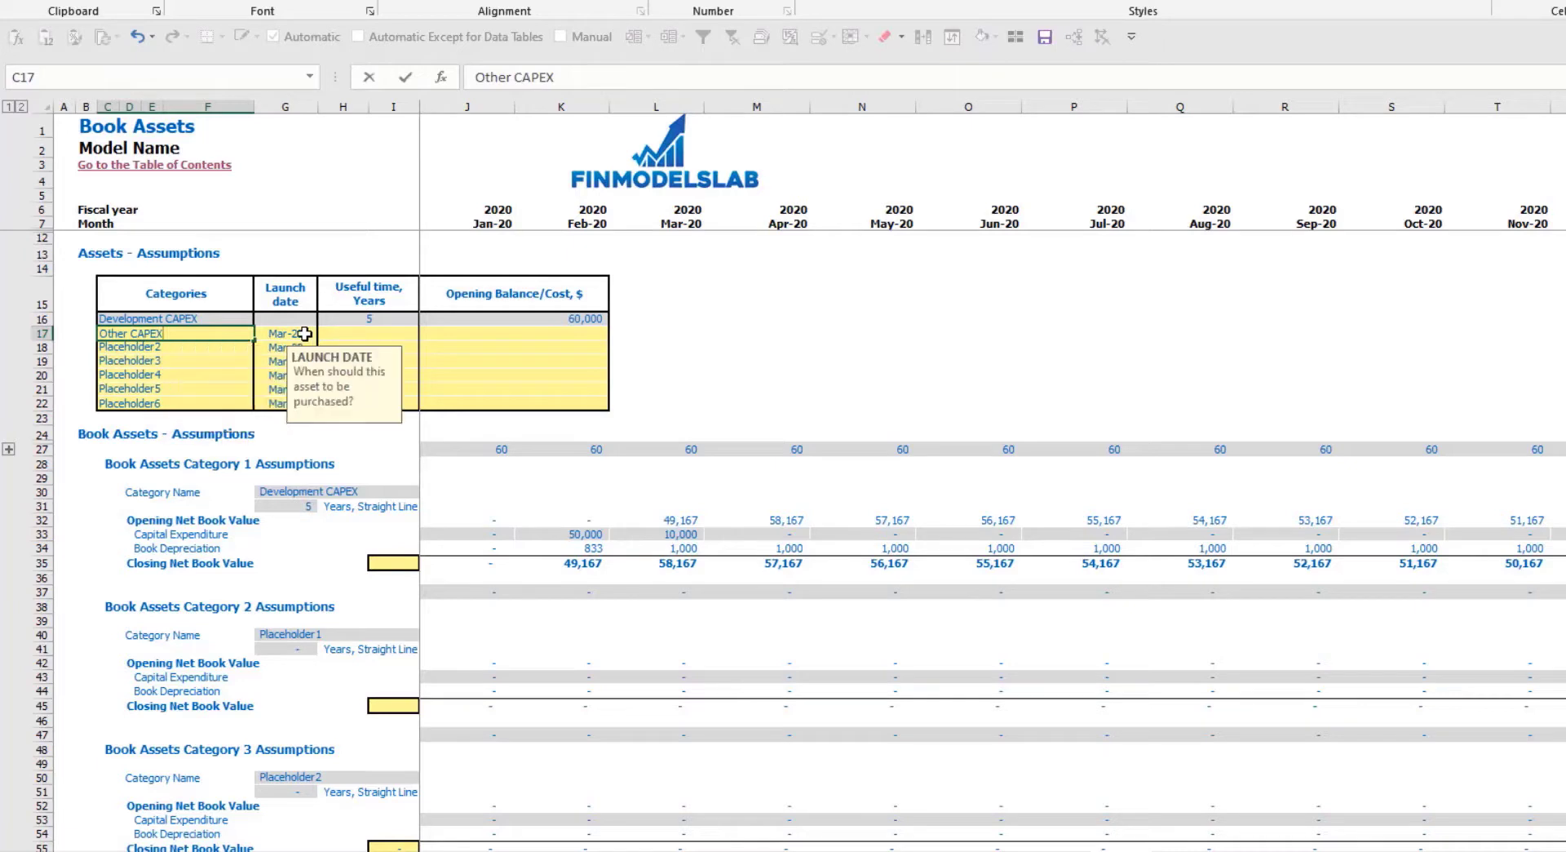
click(325, 334)
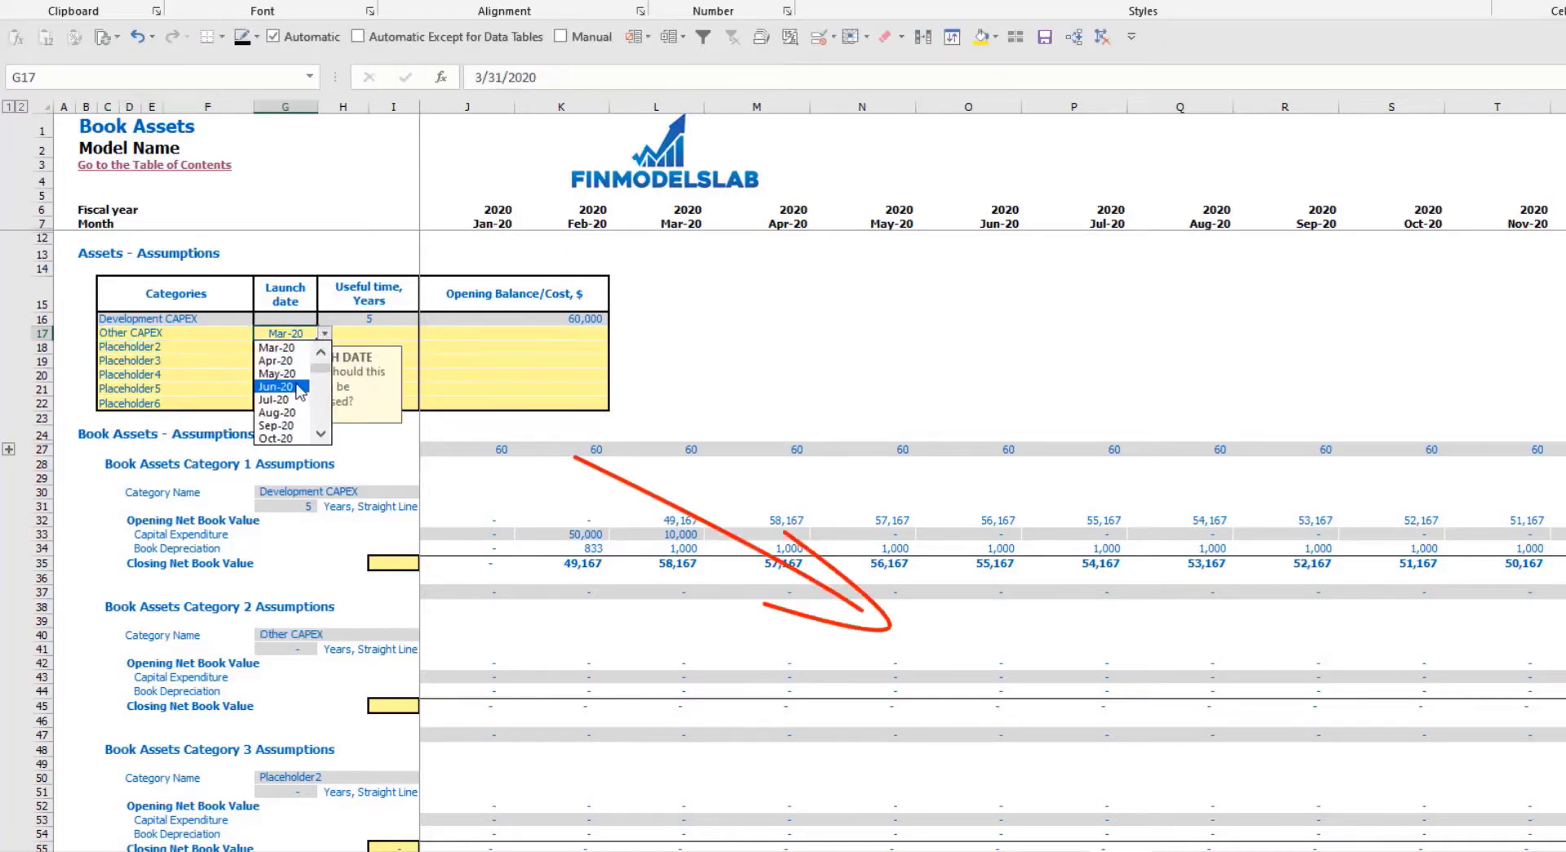
click(300, 386)
click(391, 332)
text(3)
key(Return)
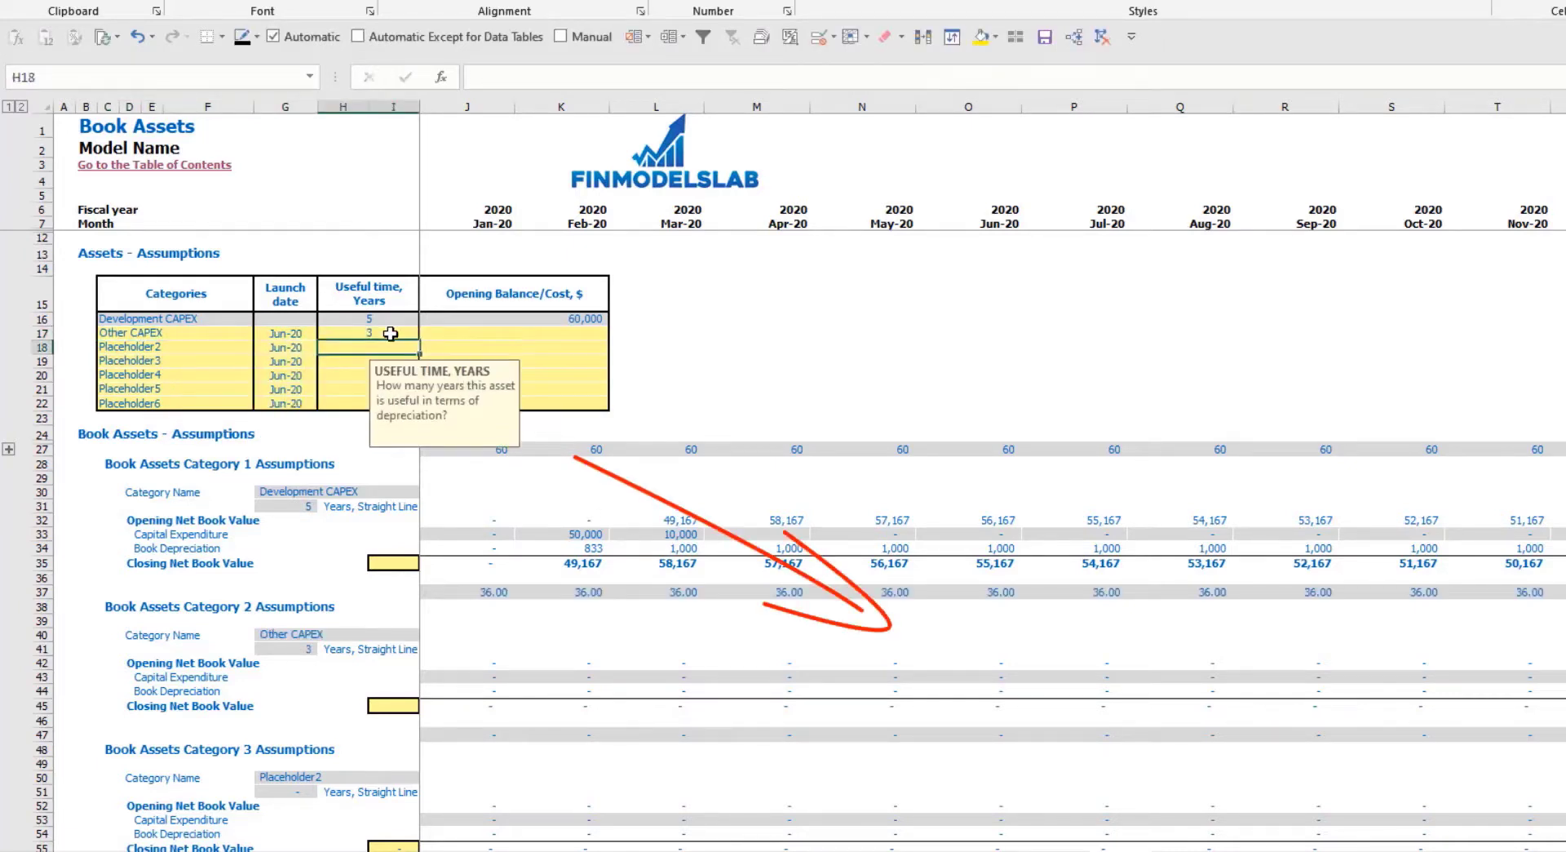
click(500, 329)
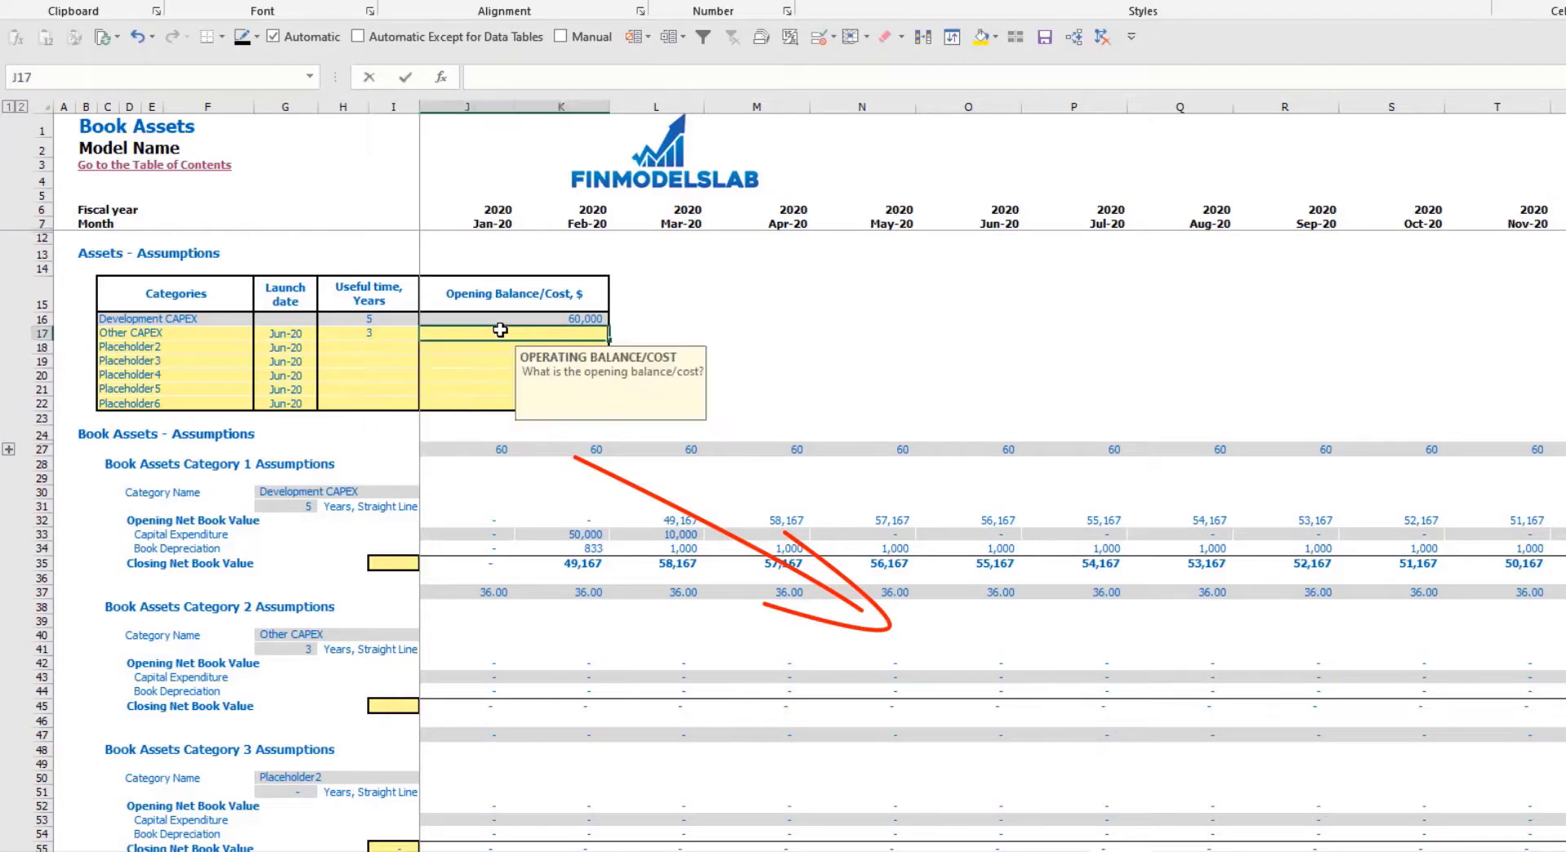
text(5,00)
text(00)
key(Return)
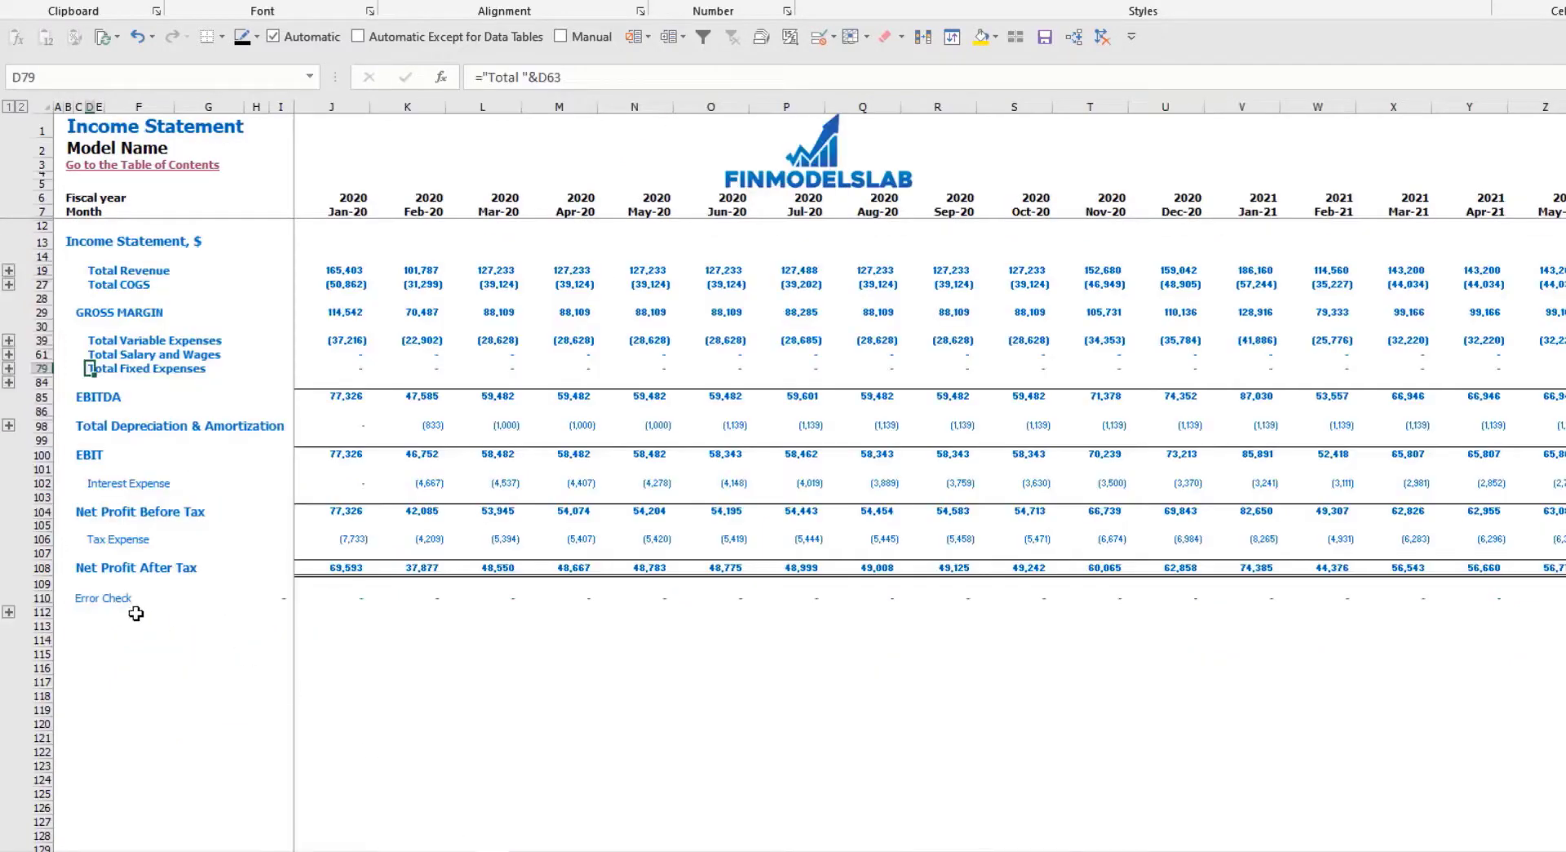
Review depreciation, capital expenditure, Fixed Assets, CAPEX Prepayment and CAPEX Payable lines across the statements
click(37, 425)
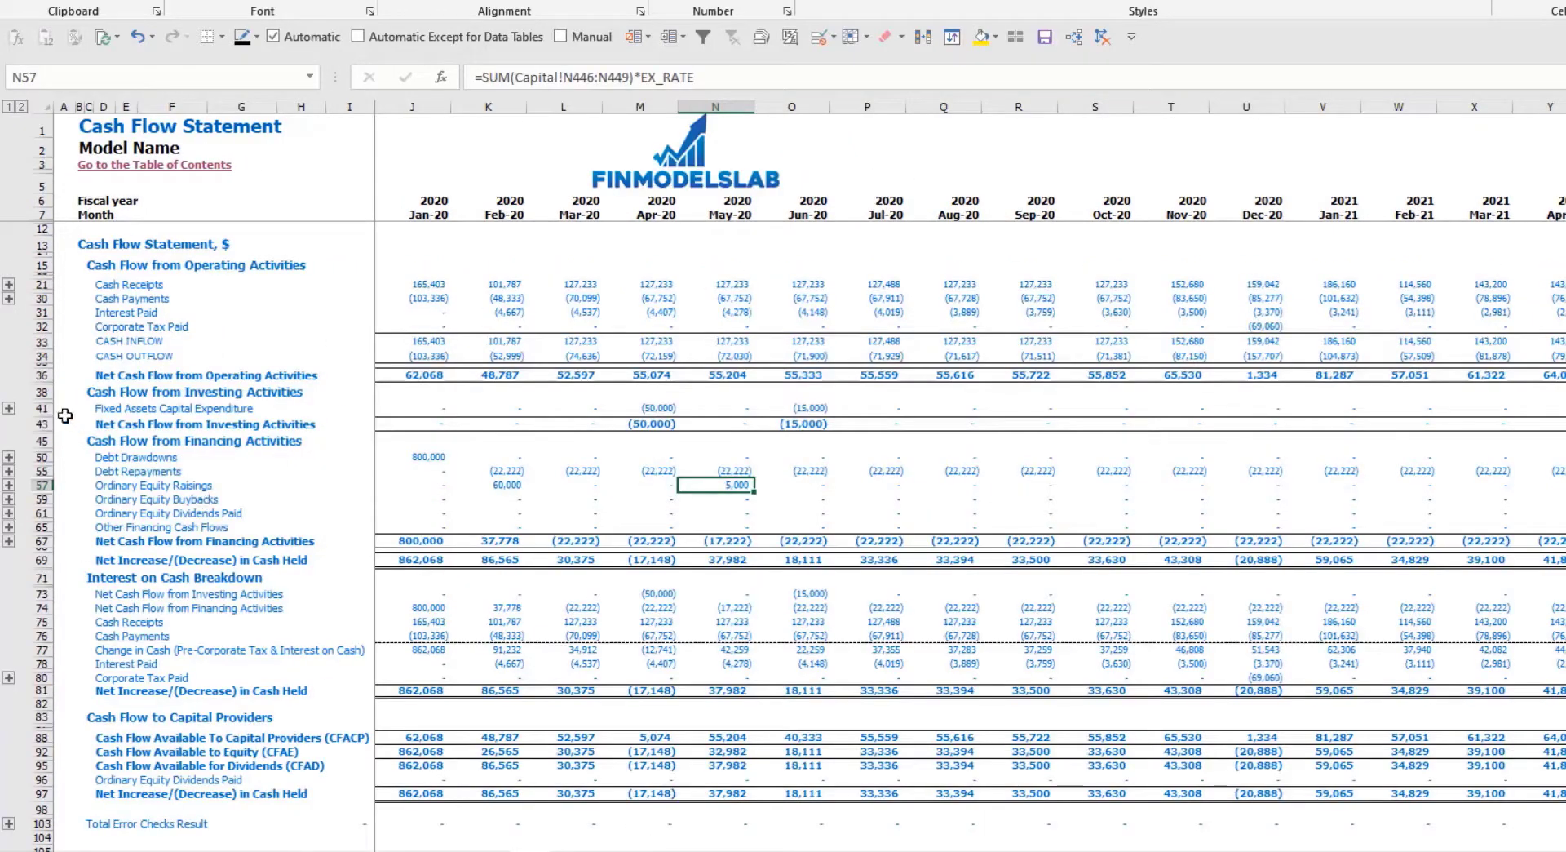
click(42, 409)
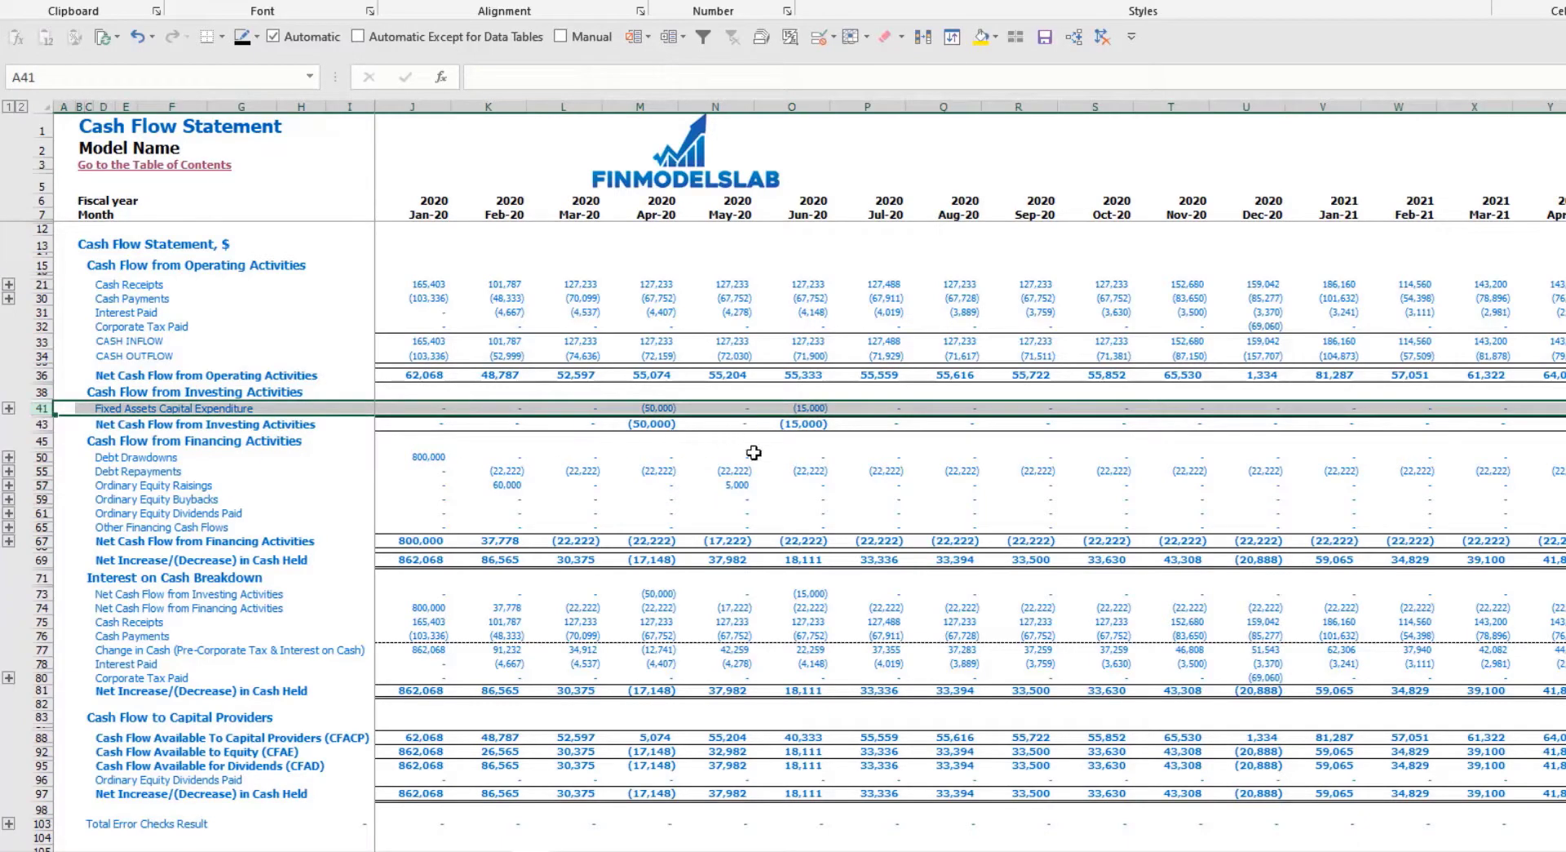
key(ctrl+Page_Up)
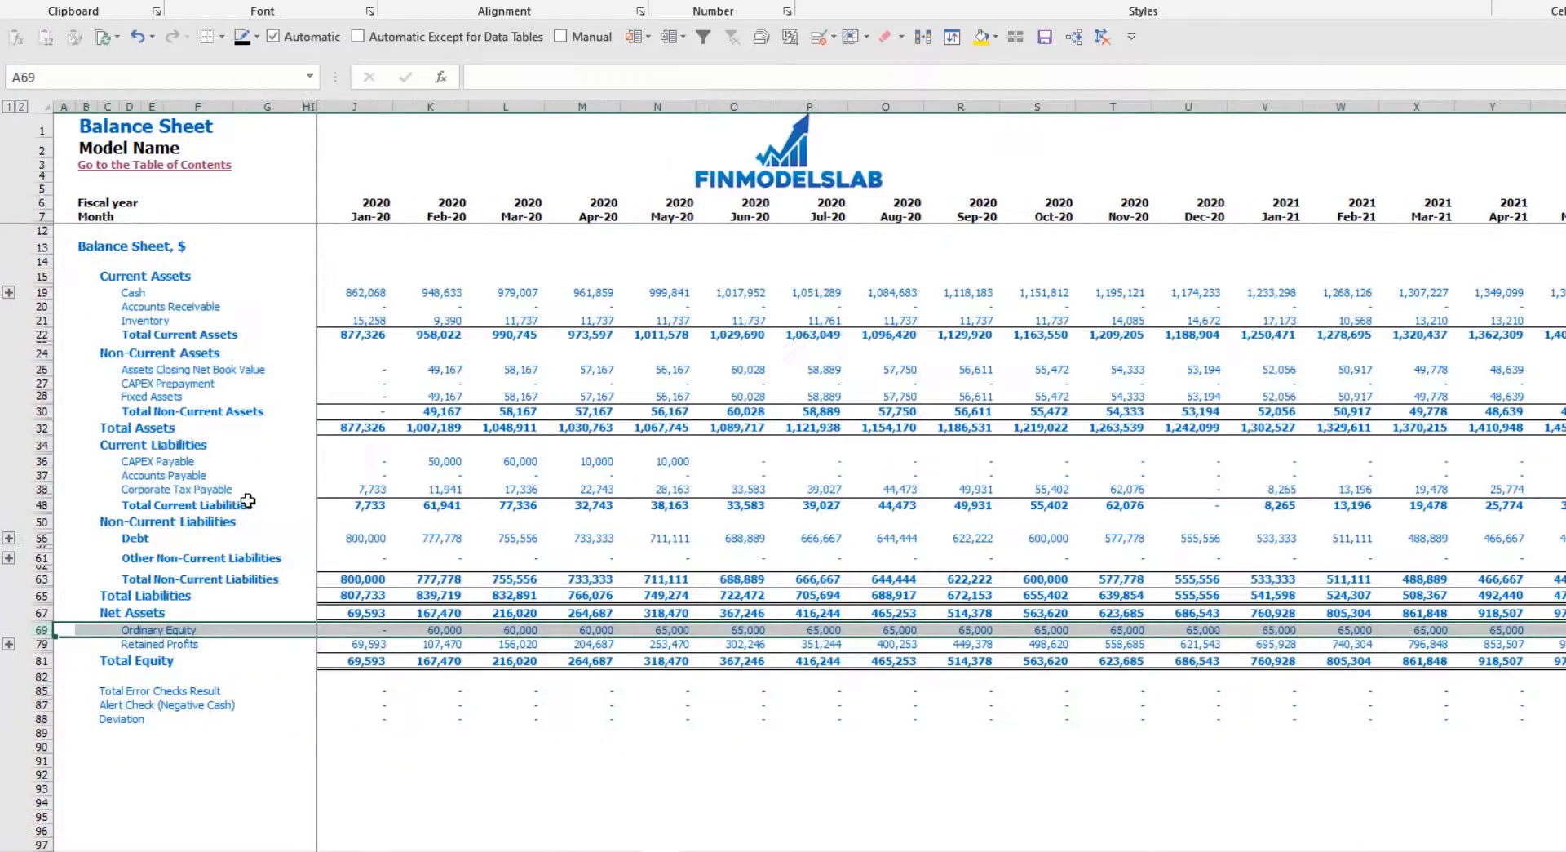
click(36, 396)
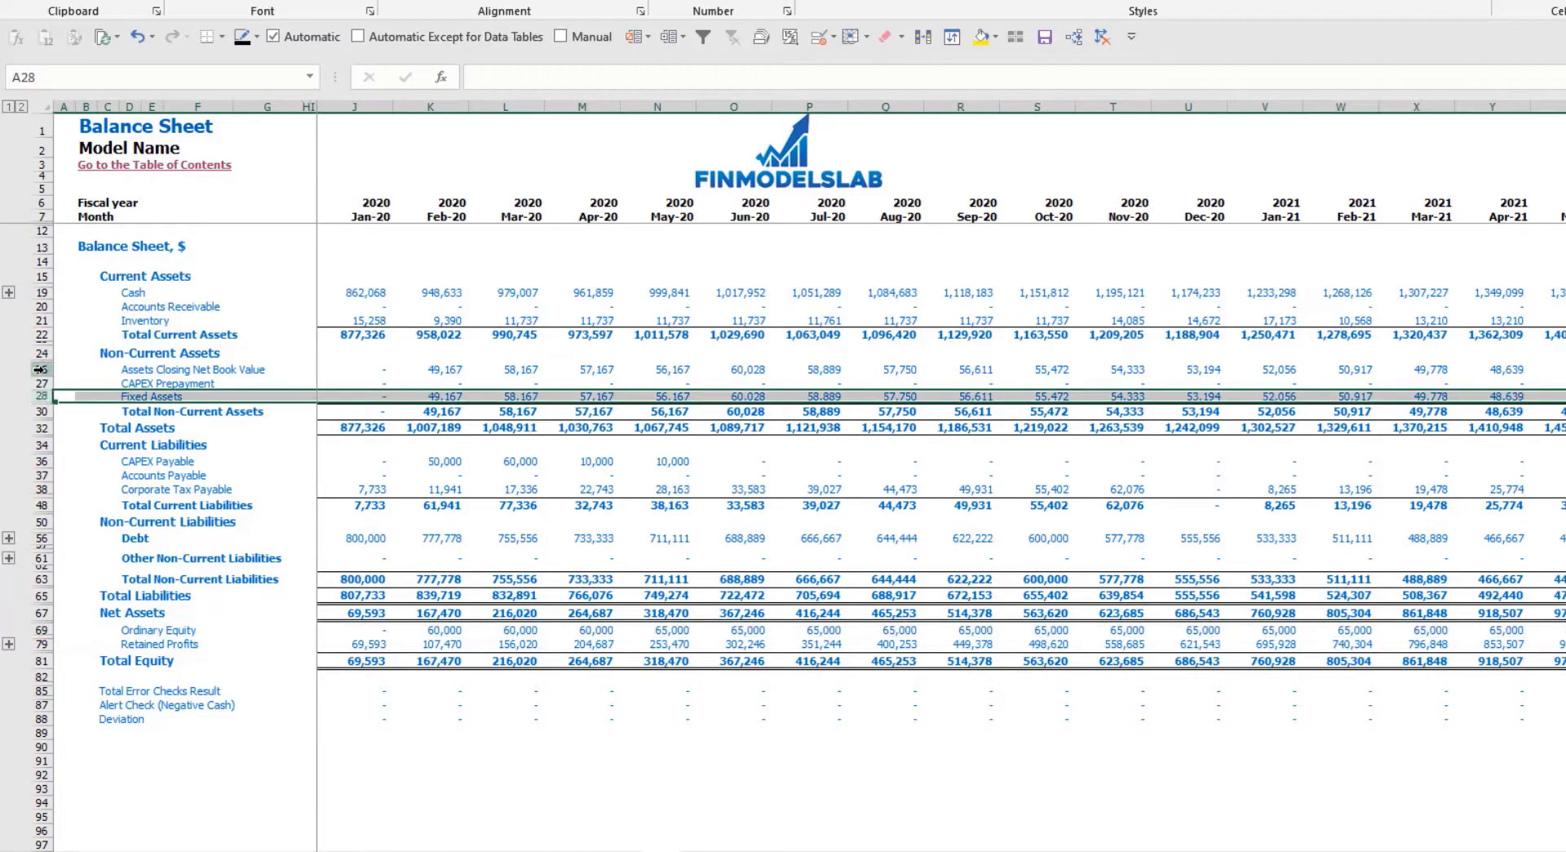
click(40, 383)
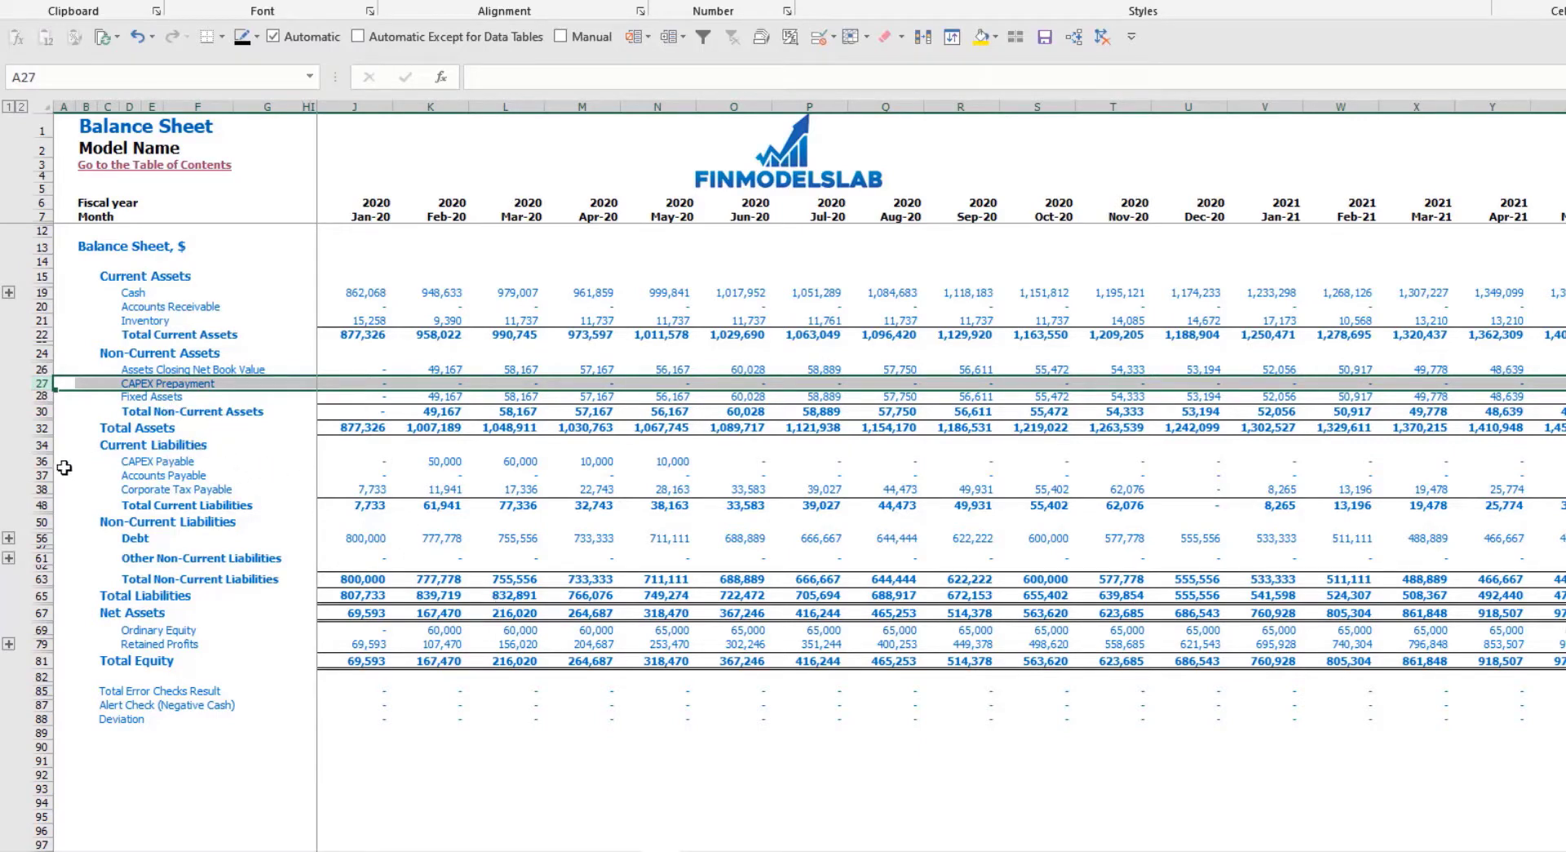
click(41, 461)
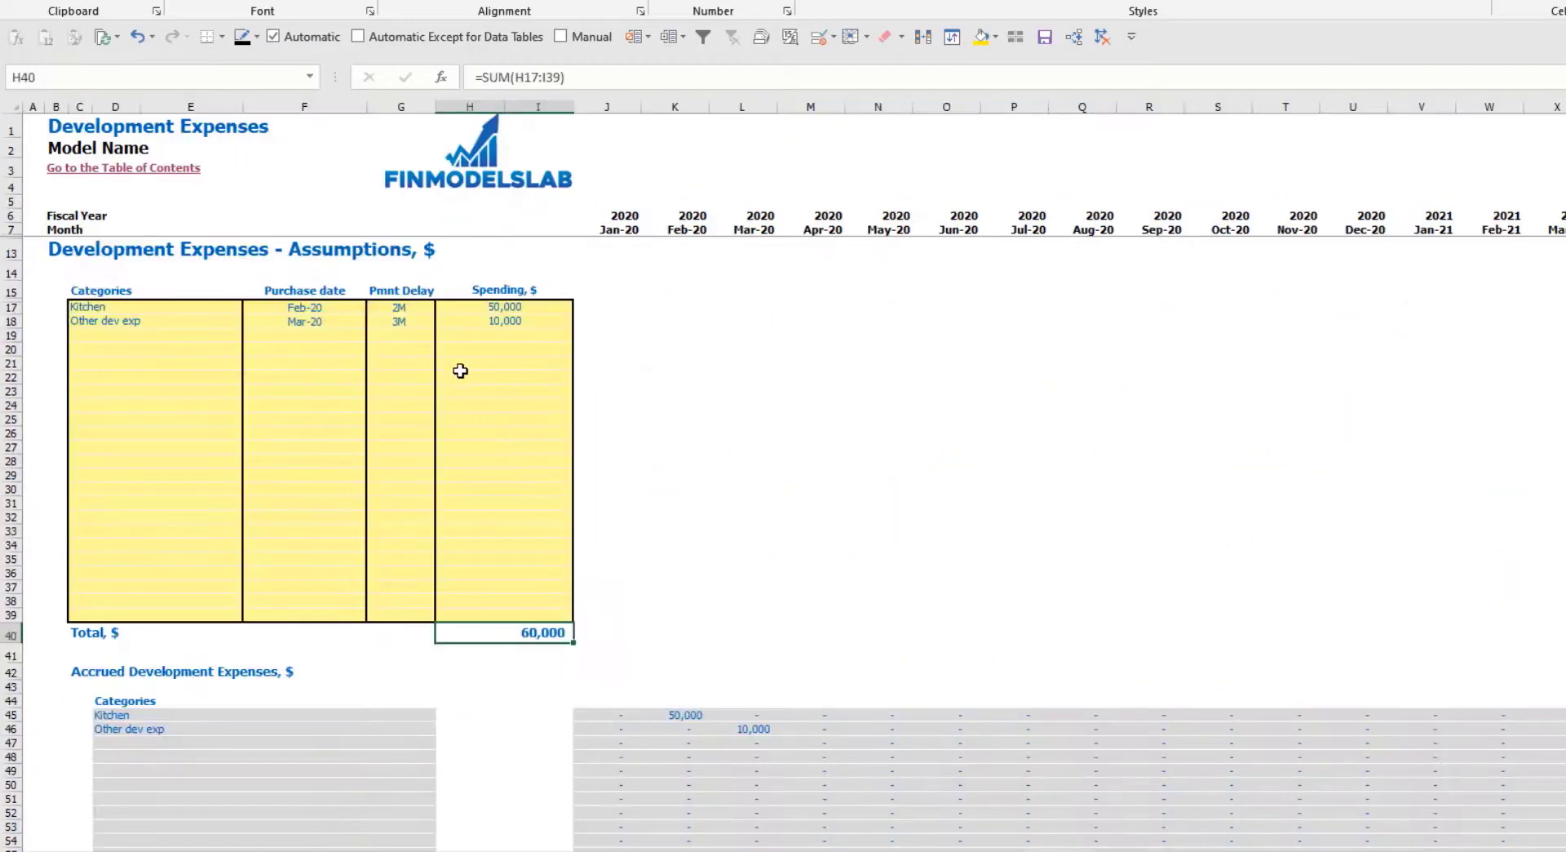
Set the payment delay for both Kitchen and Other dev exp to 0M
click(415, 304)
click(393, 322)
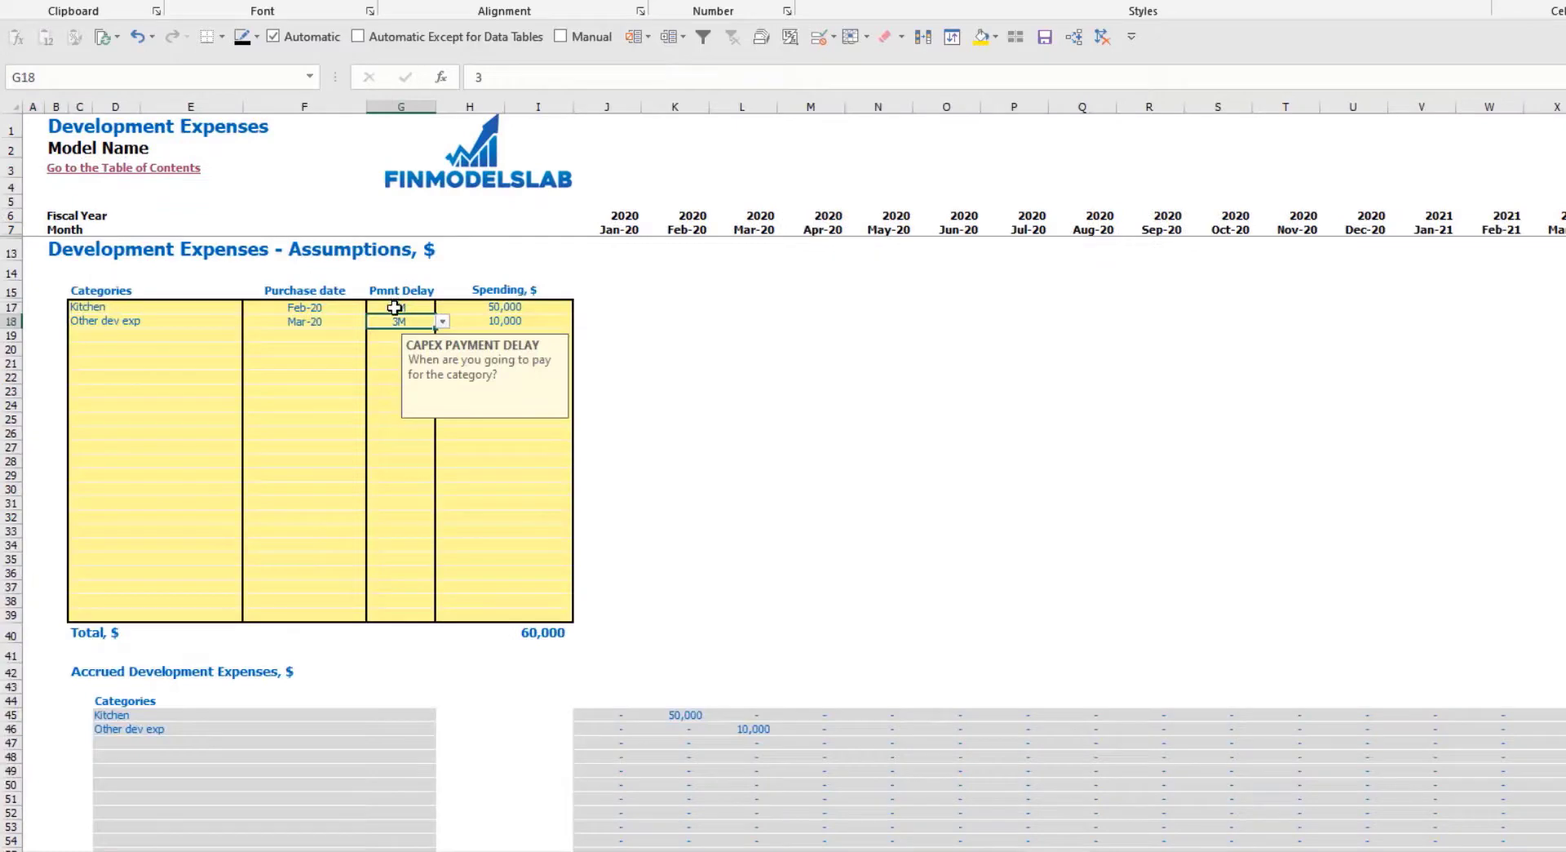
click(395, 306)
click(441, 307)
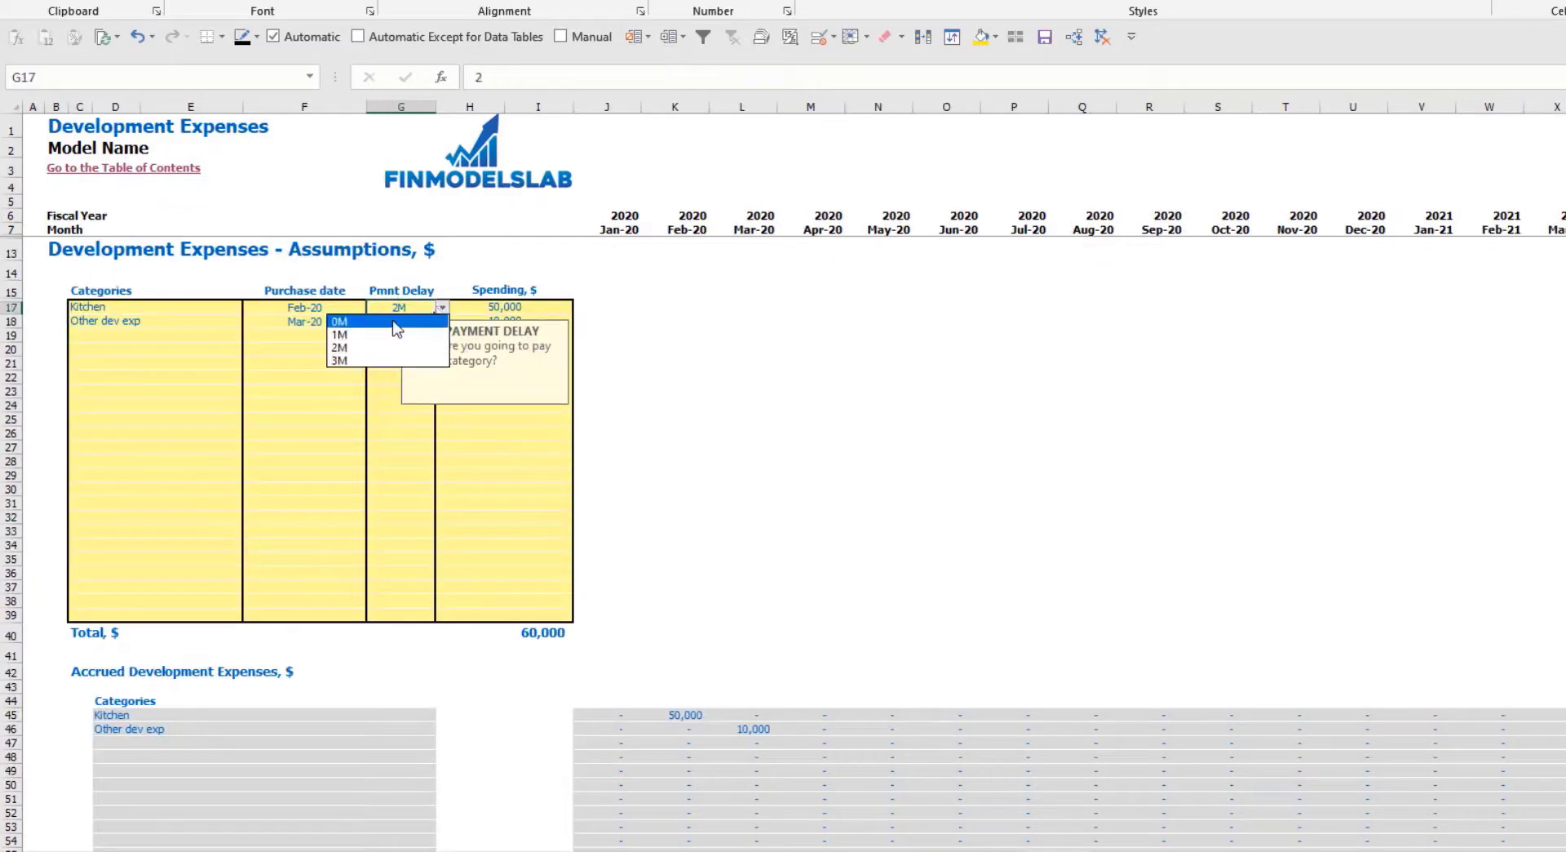
click(402, 327)
click(394, 321)
click(442, 321)
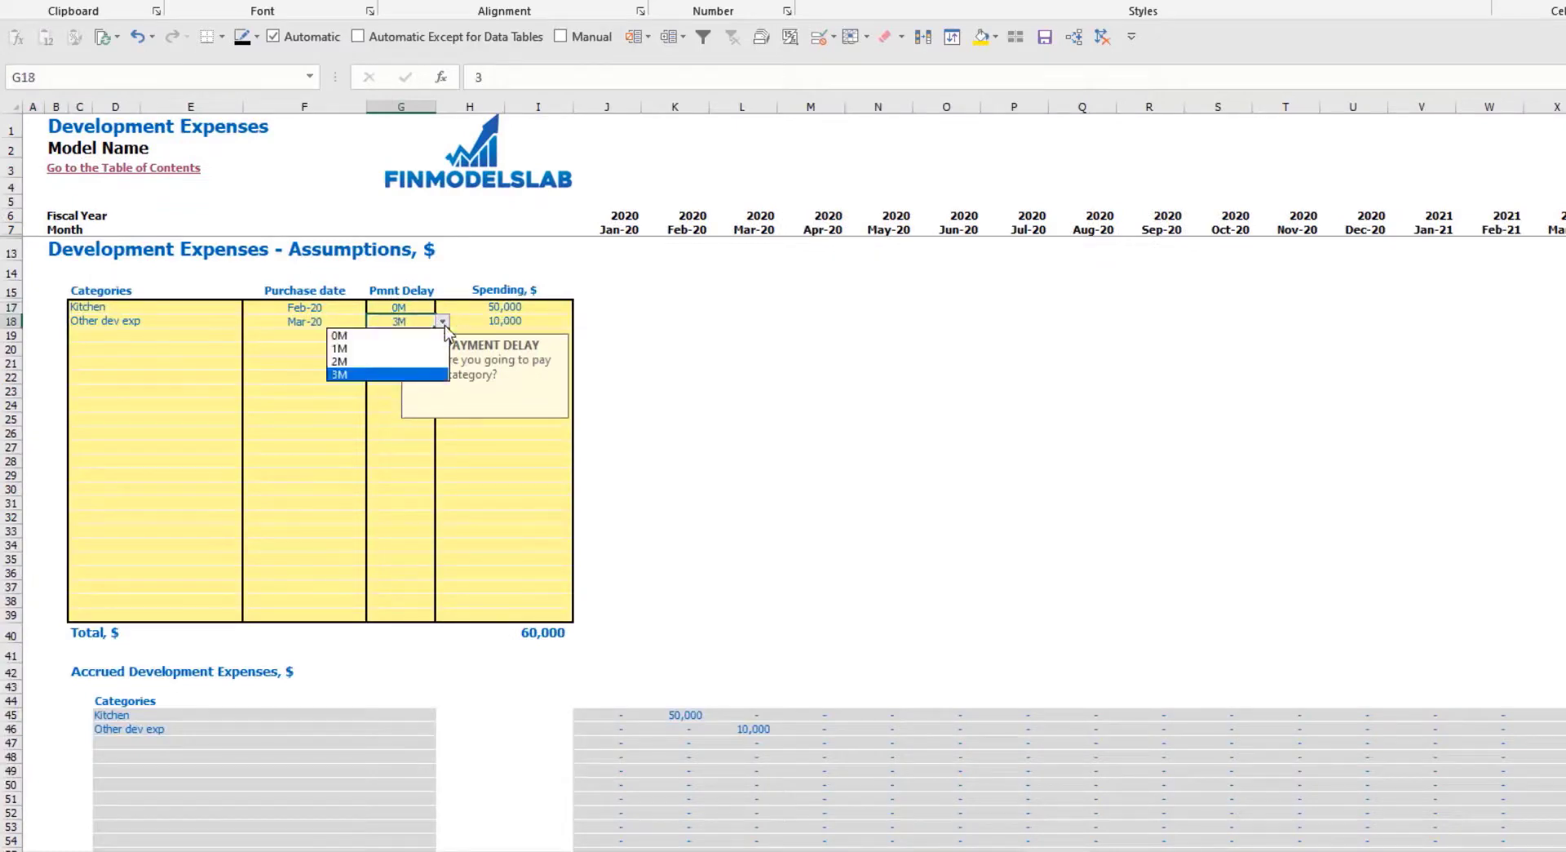
click(401, 340)
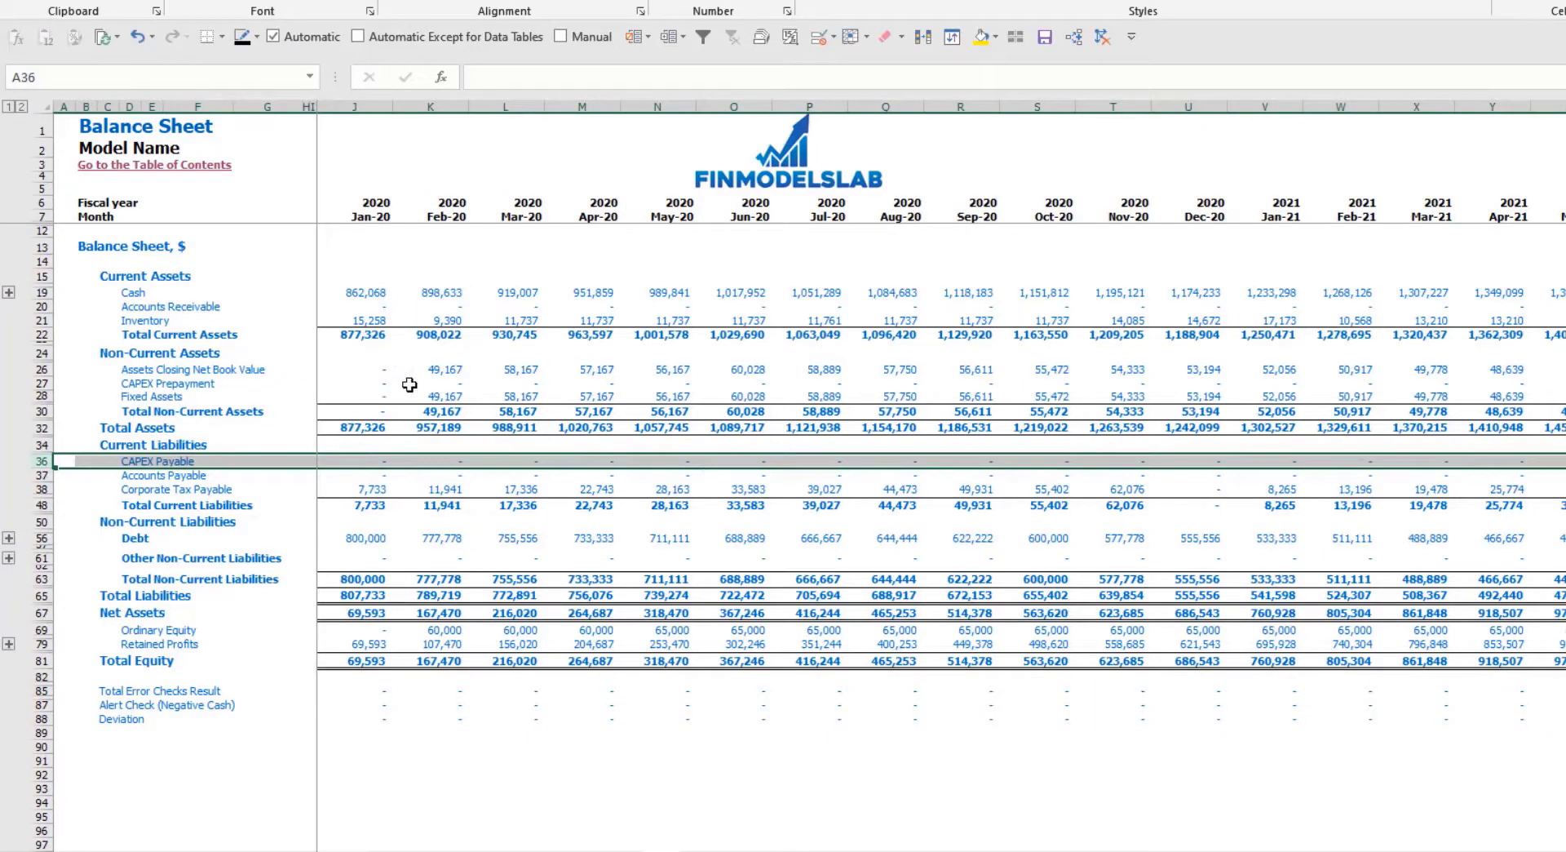
Inspect the Balance Sheet's asset closing net book values and Fixed Assets totals
drag(451, 361, 760, 374)
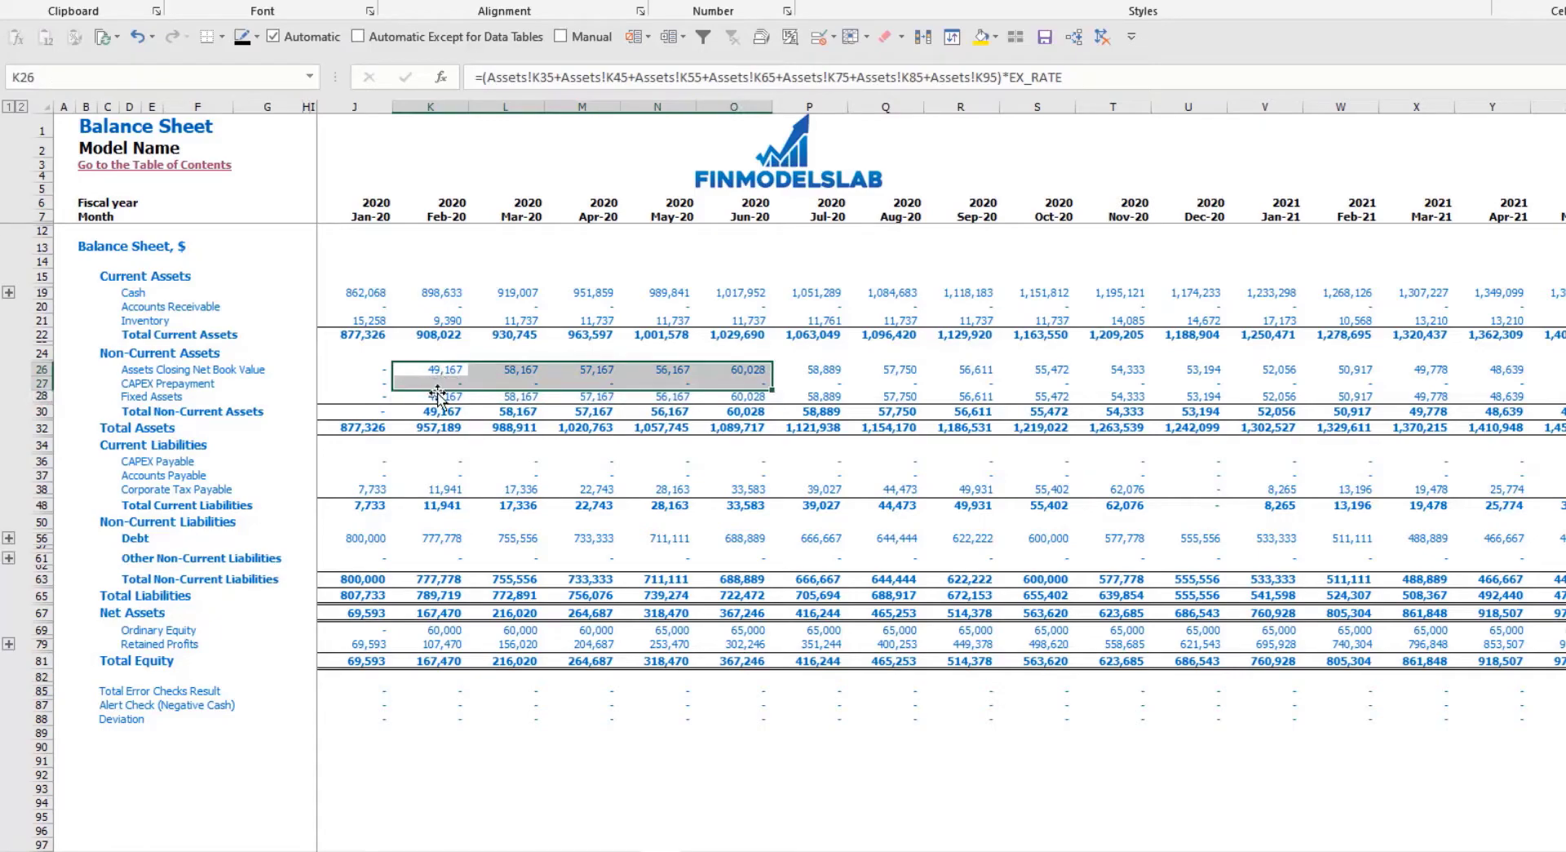
drag(433, 396, 817, 395)
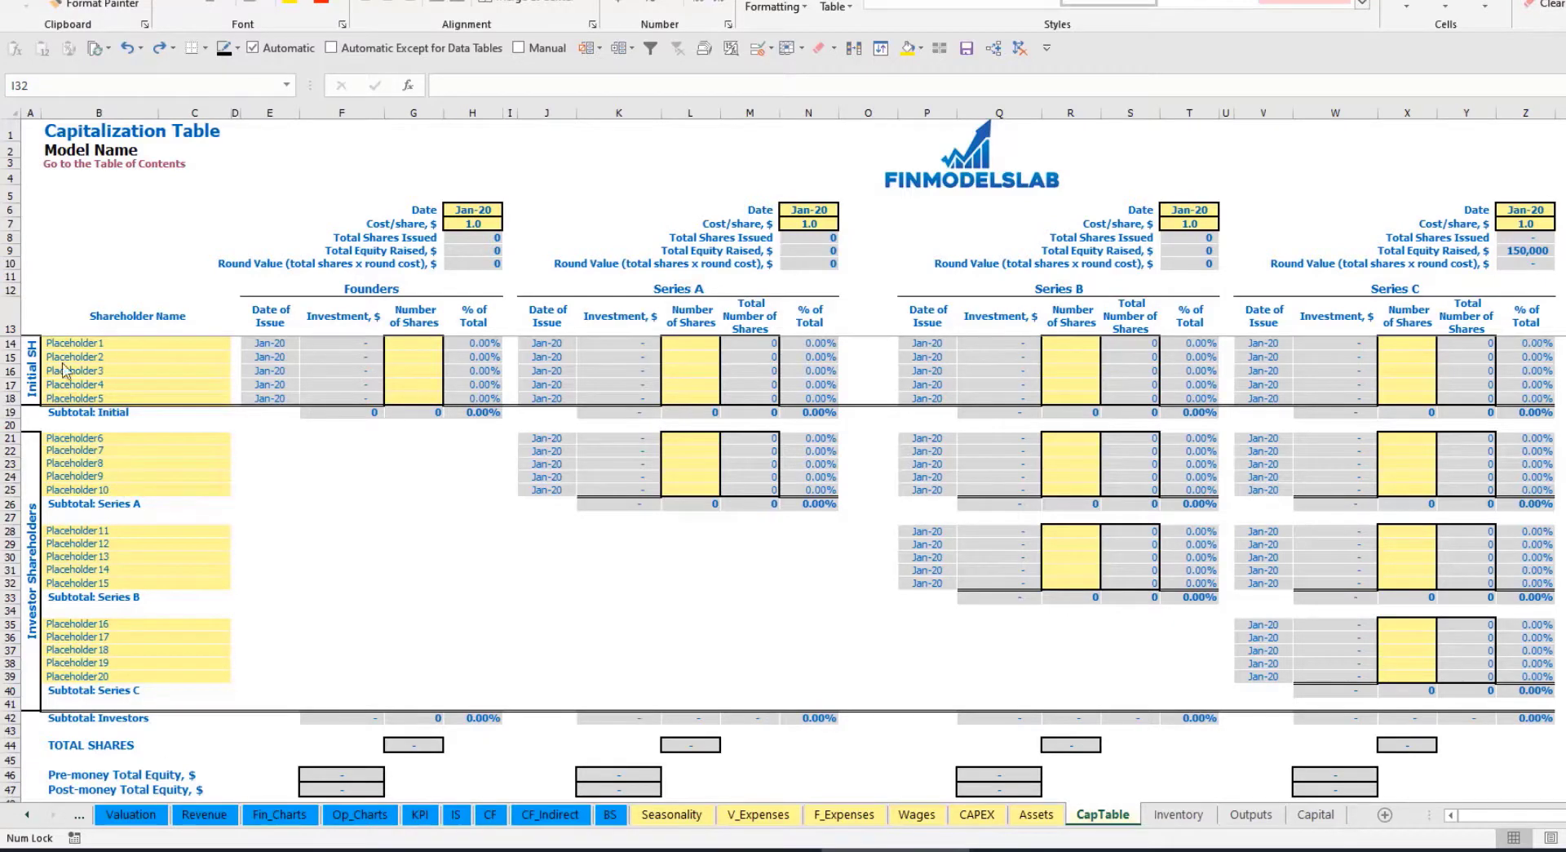
Name the first two shareholders Founder 1 and Founder 2
click(78, 342)
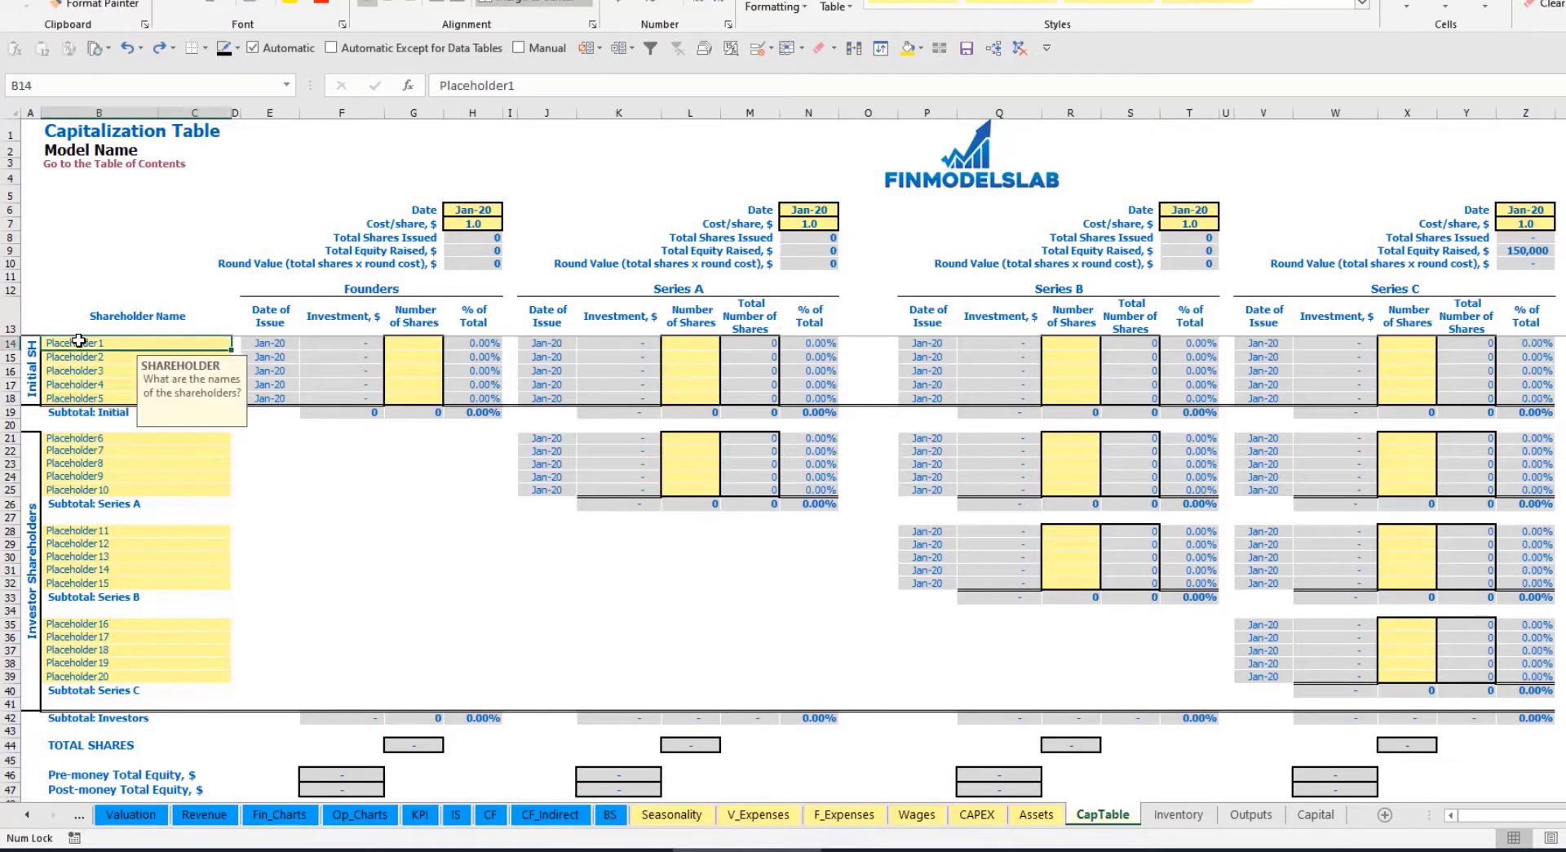
text(Founder 1)
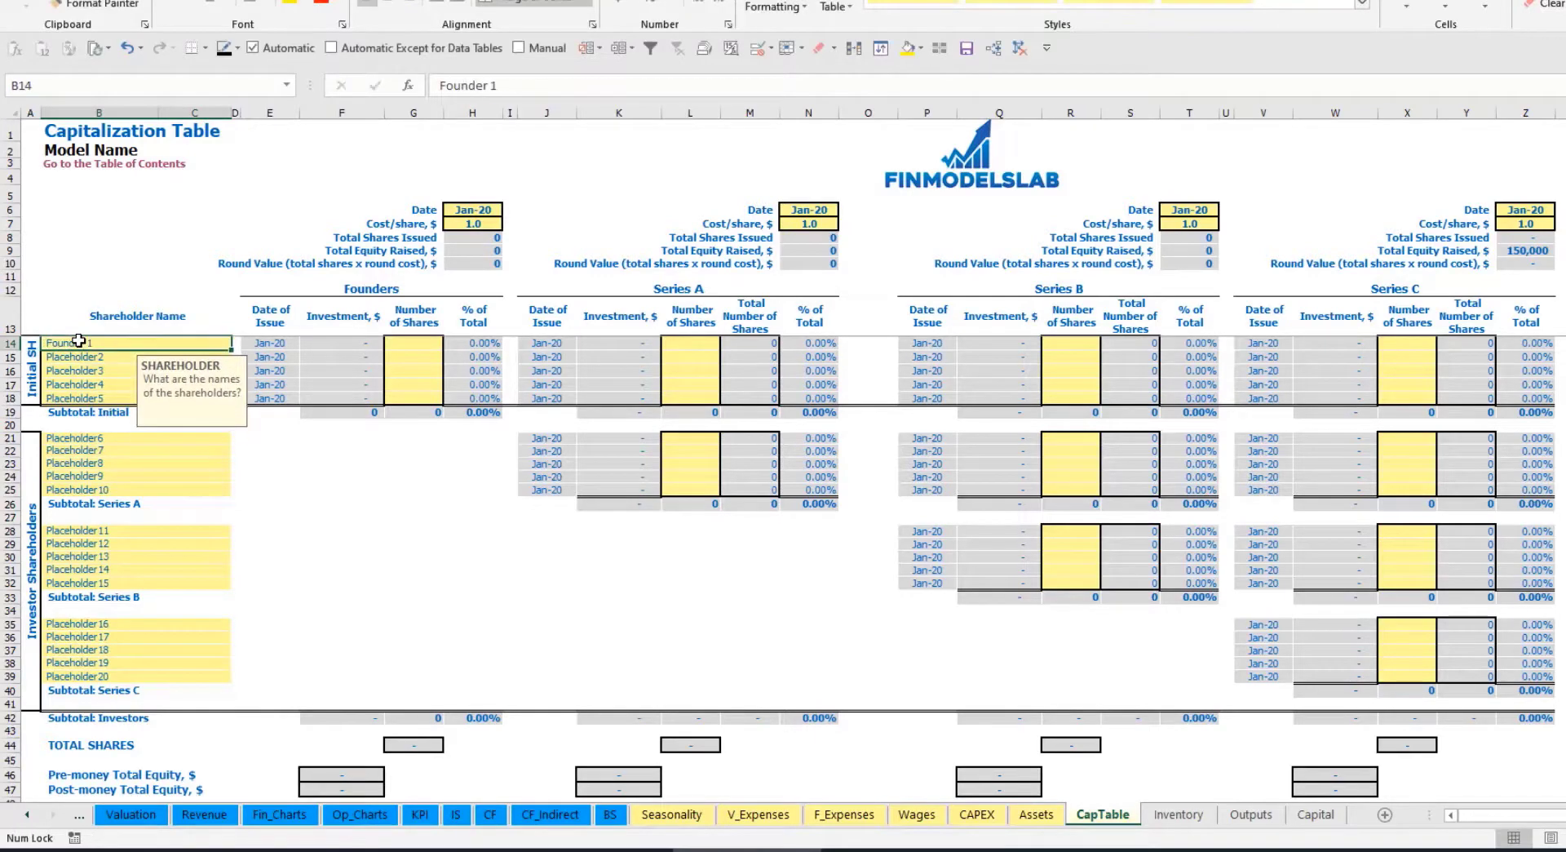
key(ctrl+Return)
key(ctrl+c)
key(Down)
key(ctrl+v)
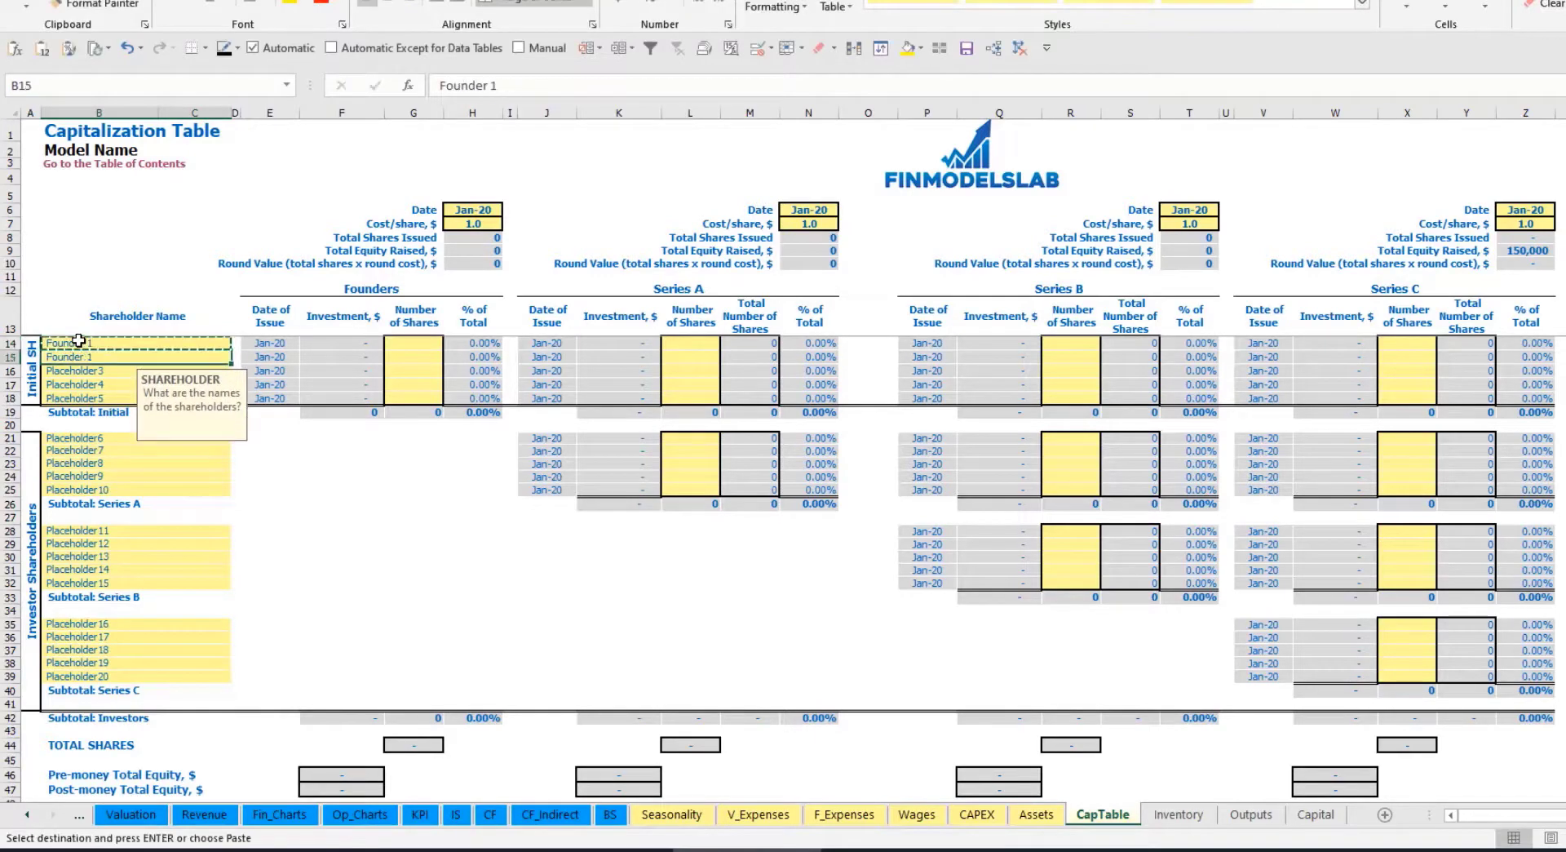
click(519, 88)
key(BackSpace)
text(2)
key(Return)
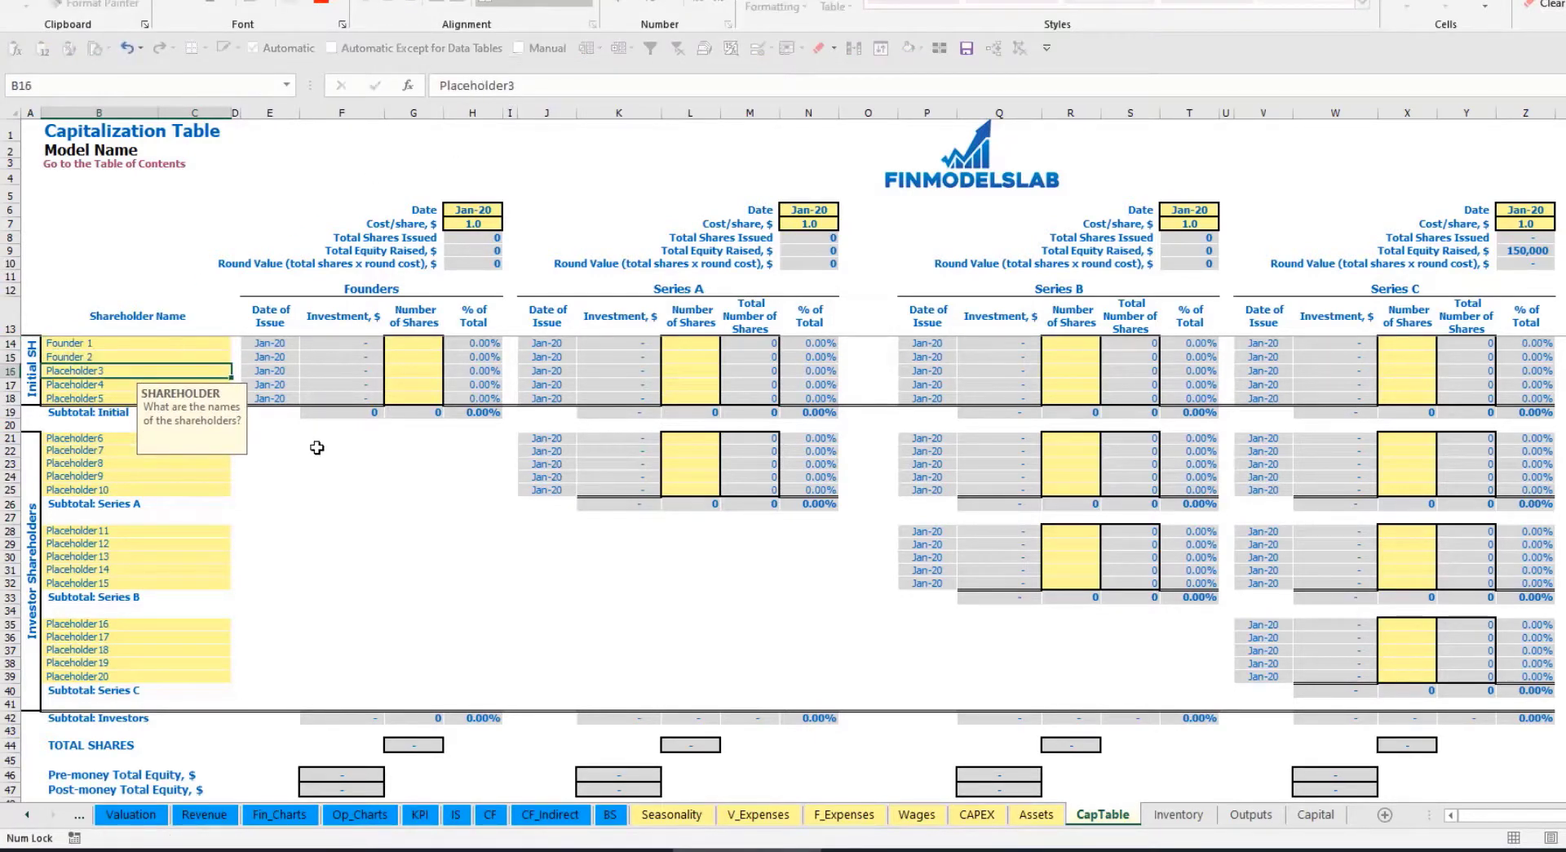
Give Founder 1 10,000 shares and Founder 2 20,000 shares
click(165, 343)
click(414, 341)
text(10000)
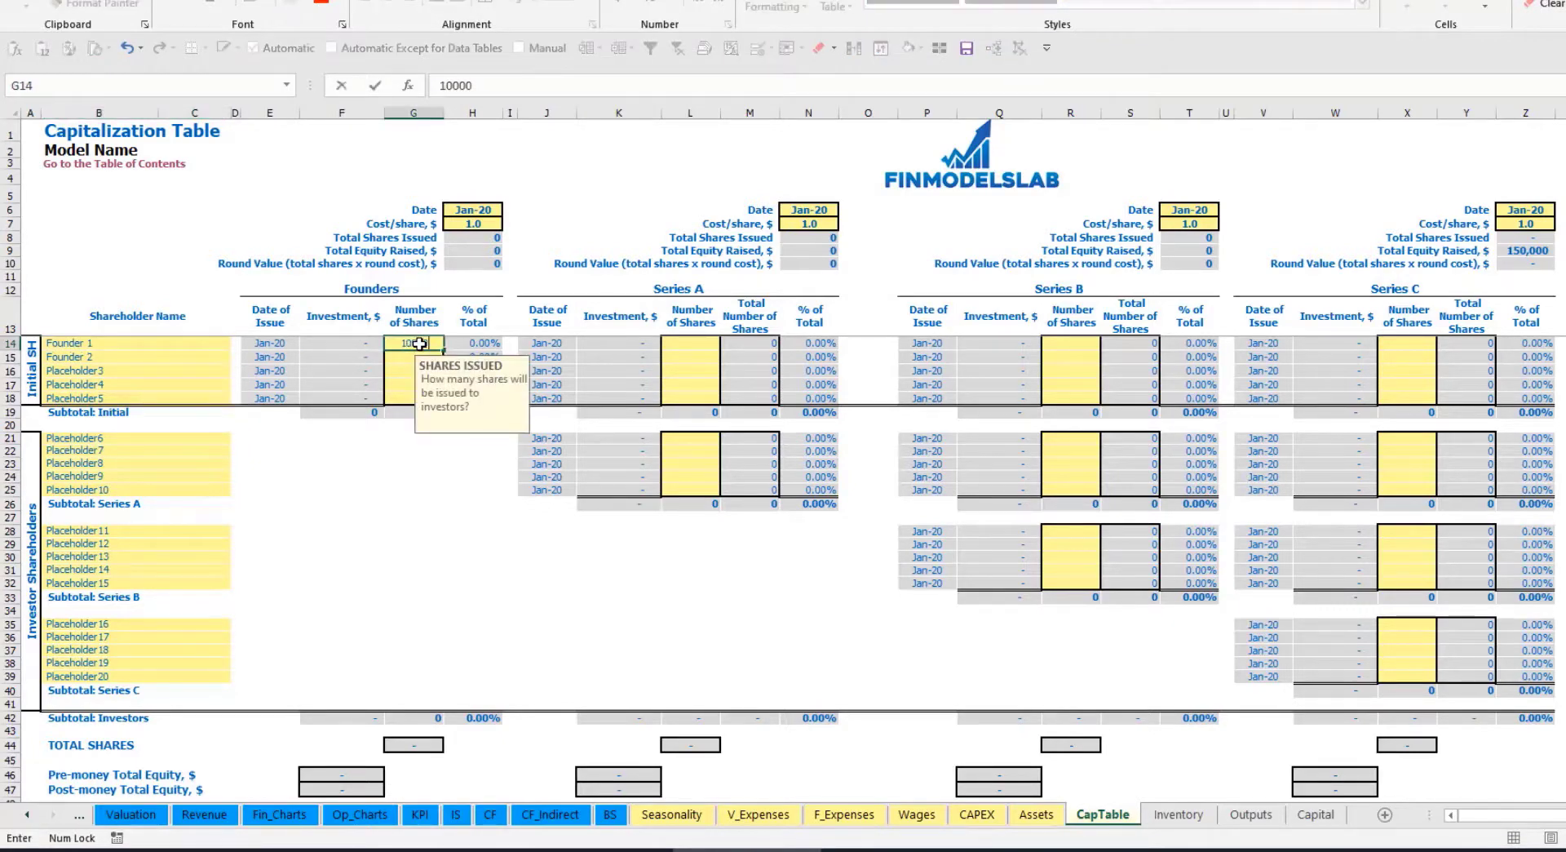
key(Return)
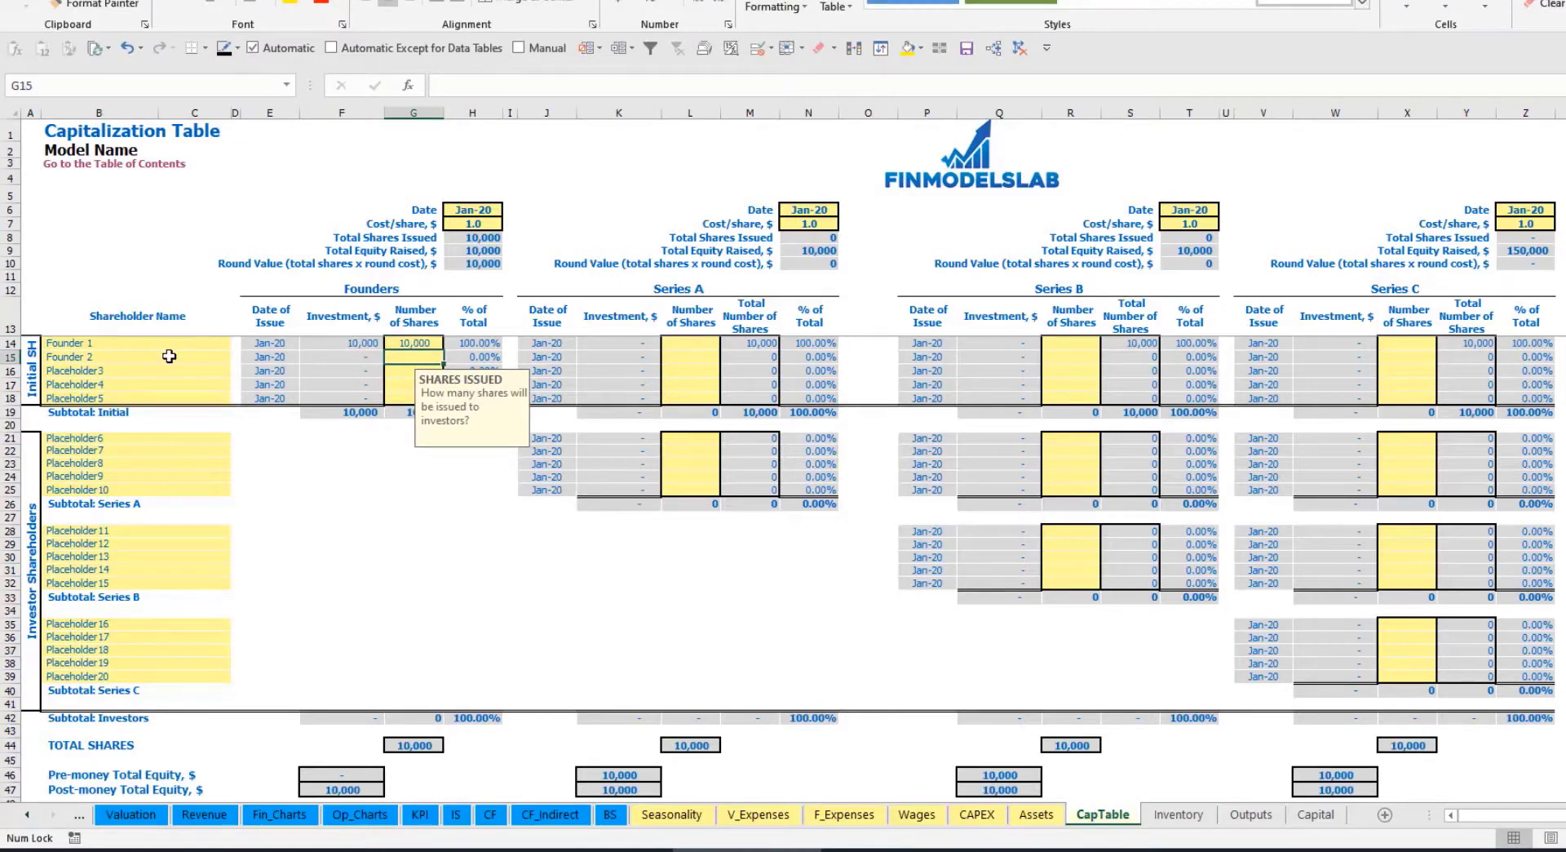
text(20,0)
text(0000)
key(Return)
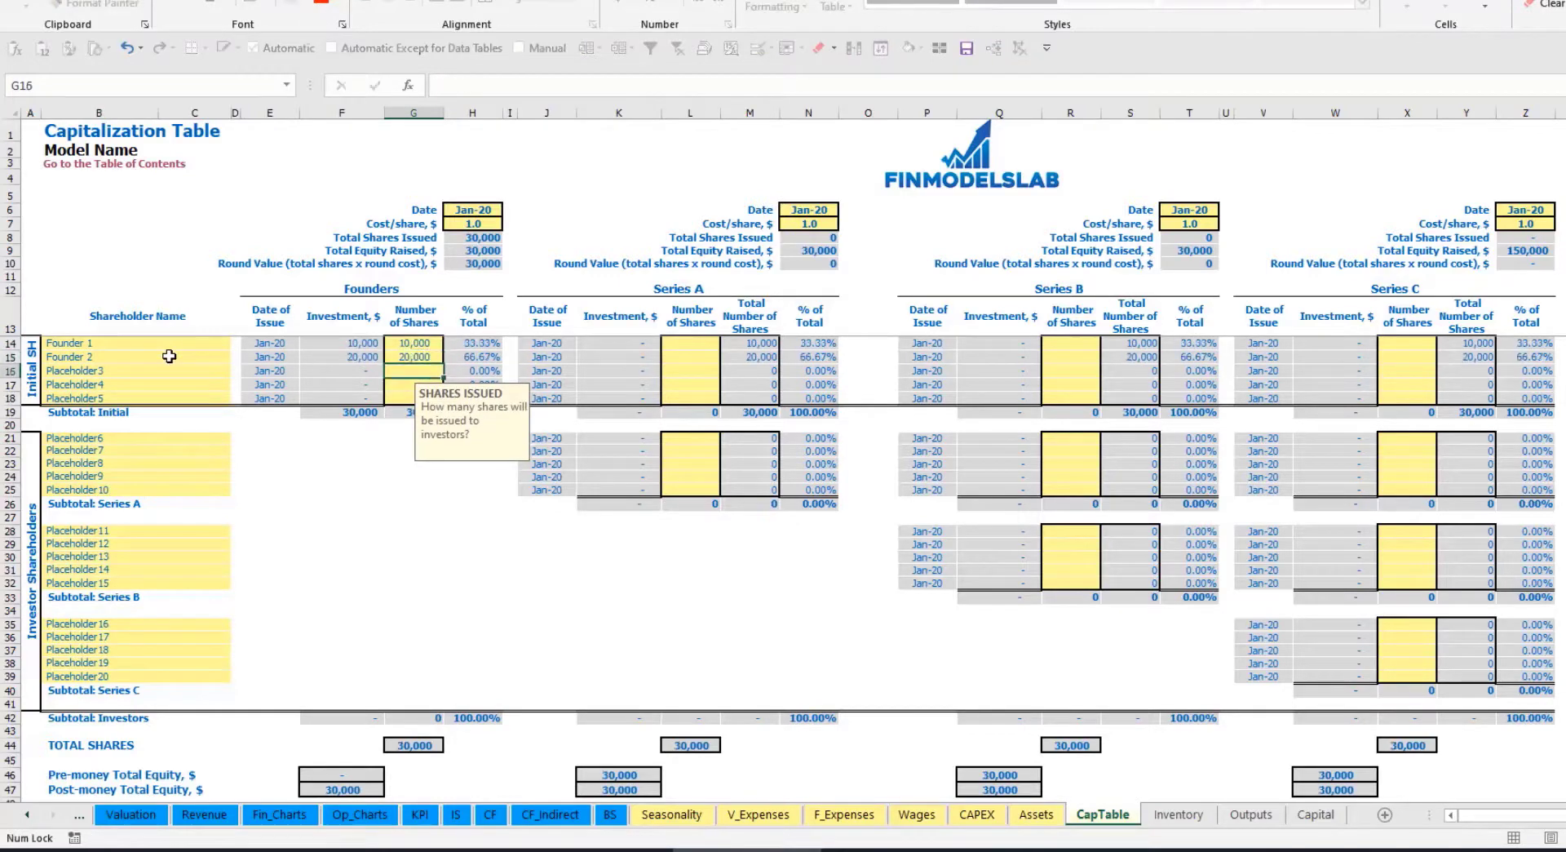
click(470, 212)
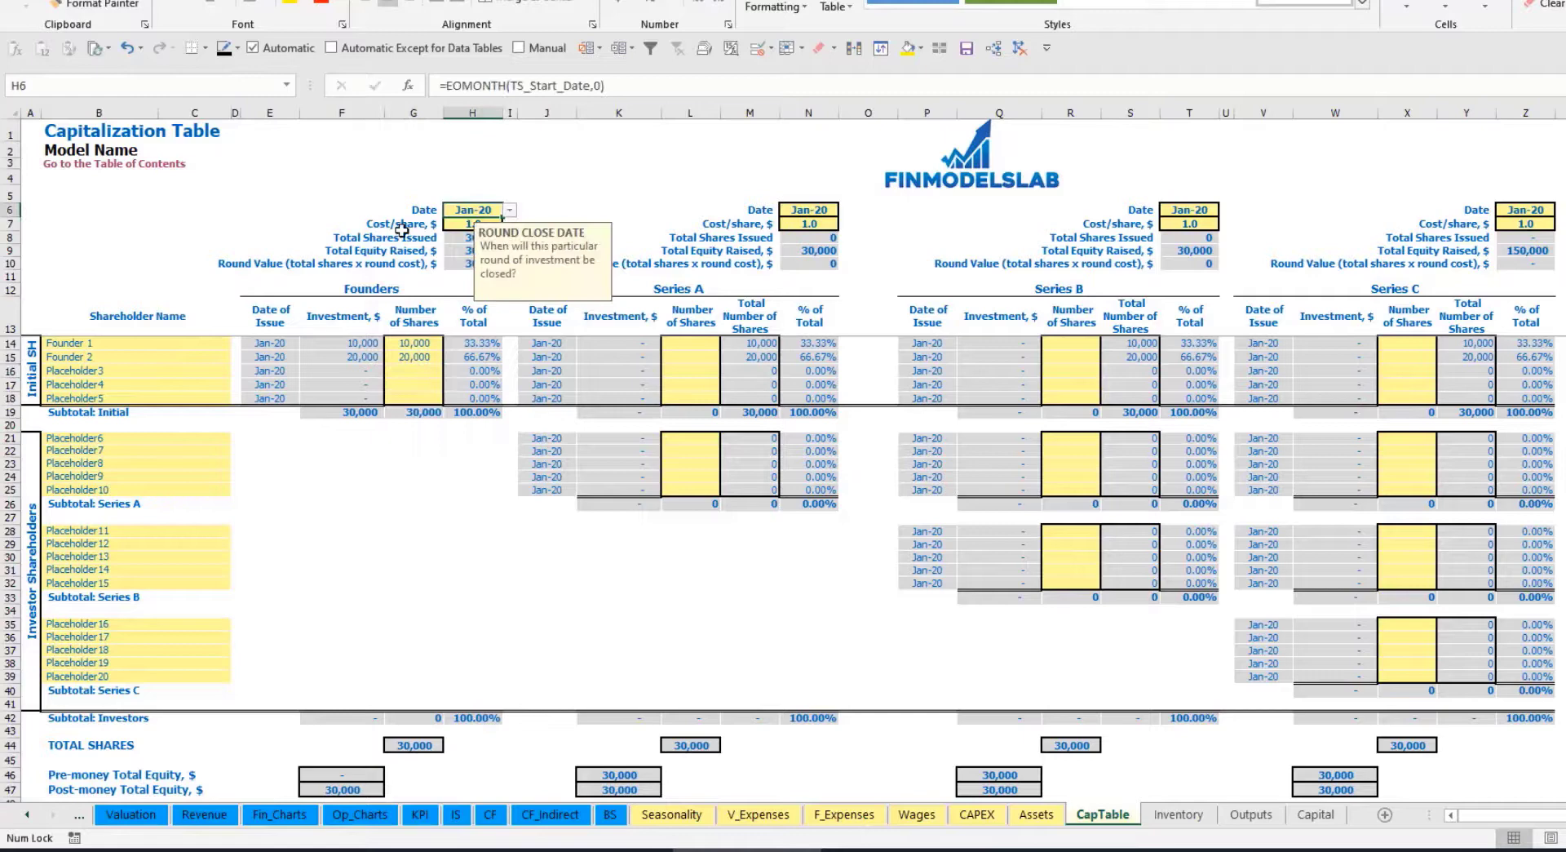
Set the founders' share price to 2.0 and the round close date to Feb-20
click(458, 228)
text(2)
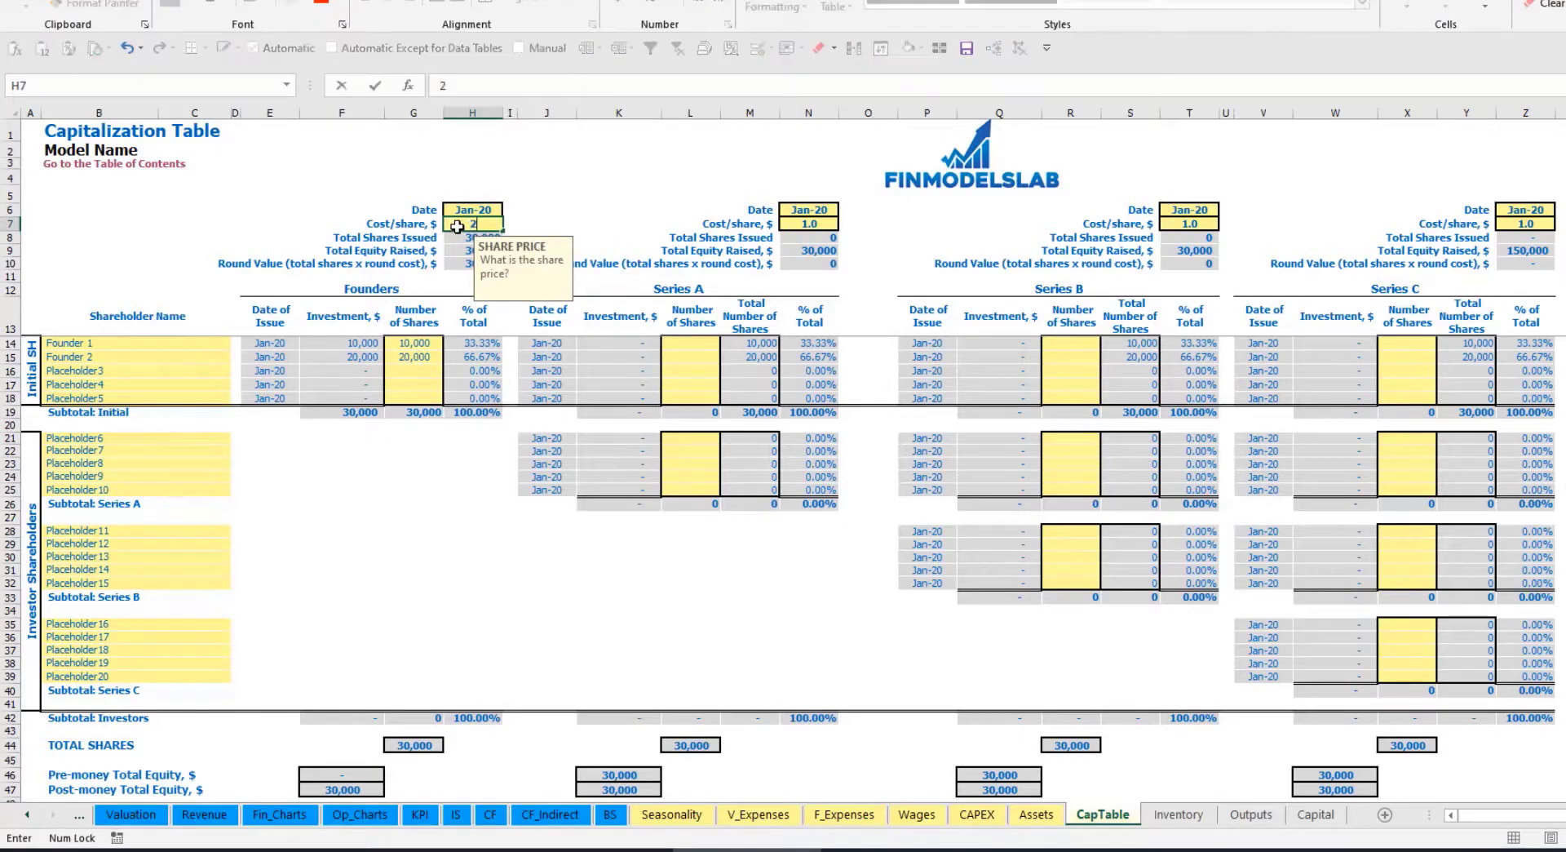
key(Return)
click(500, 208)
click(509, 209)
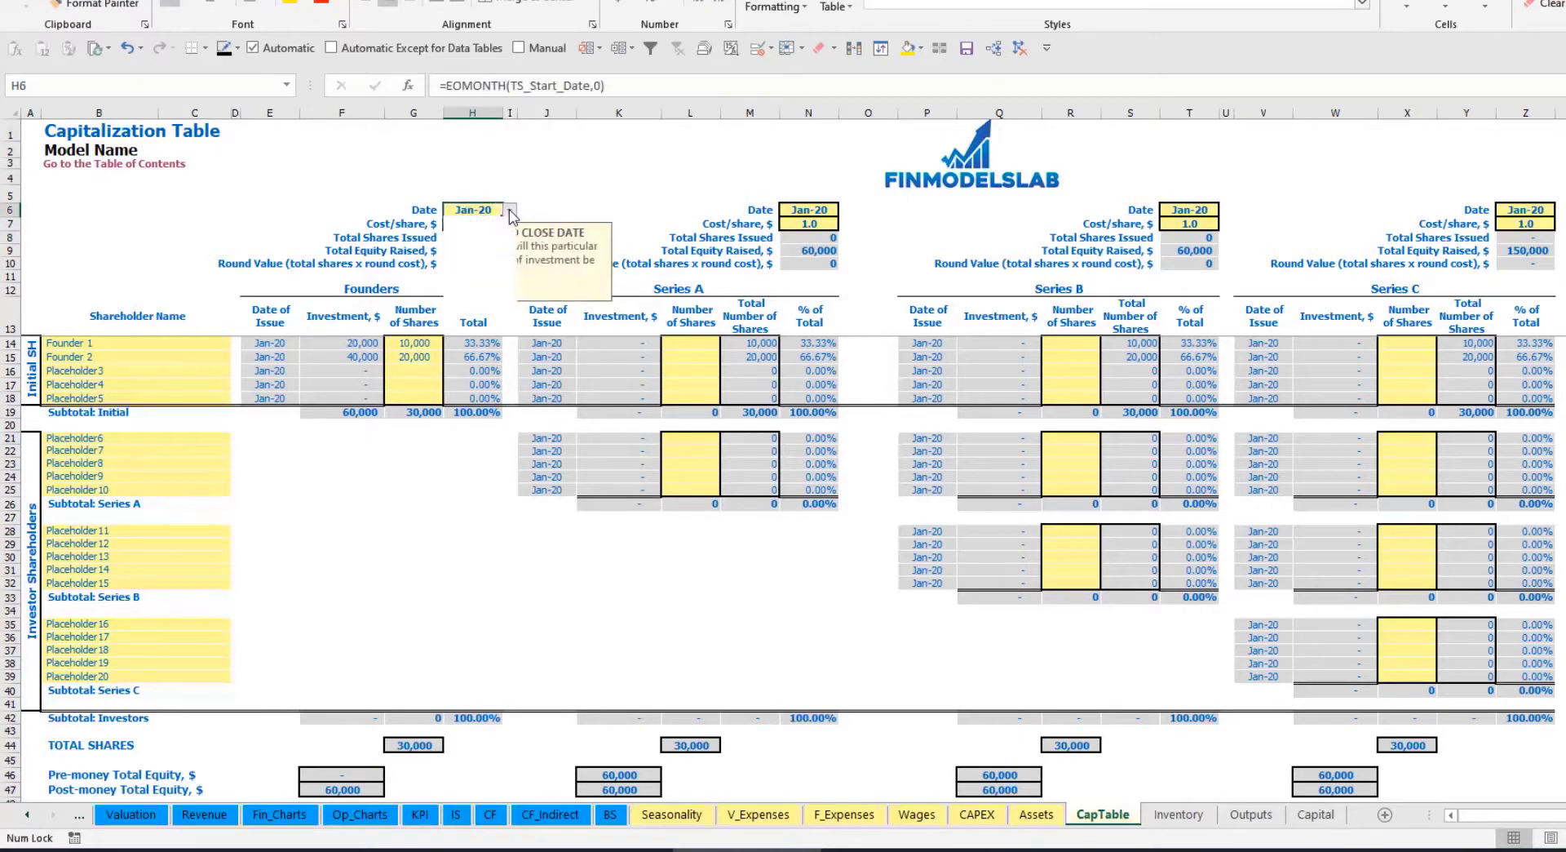
click(469, 235)
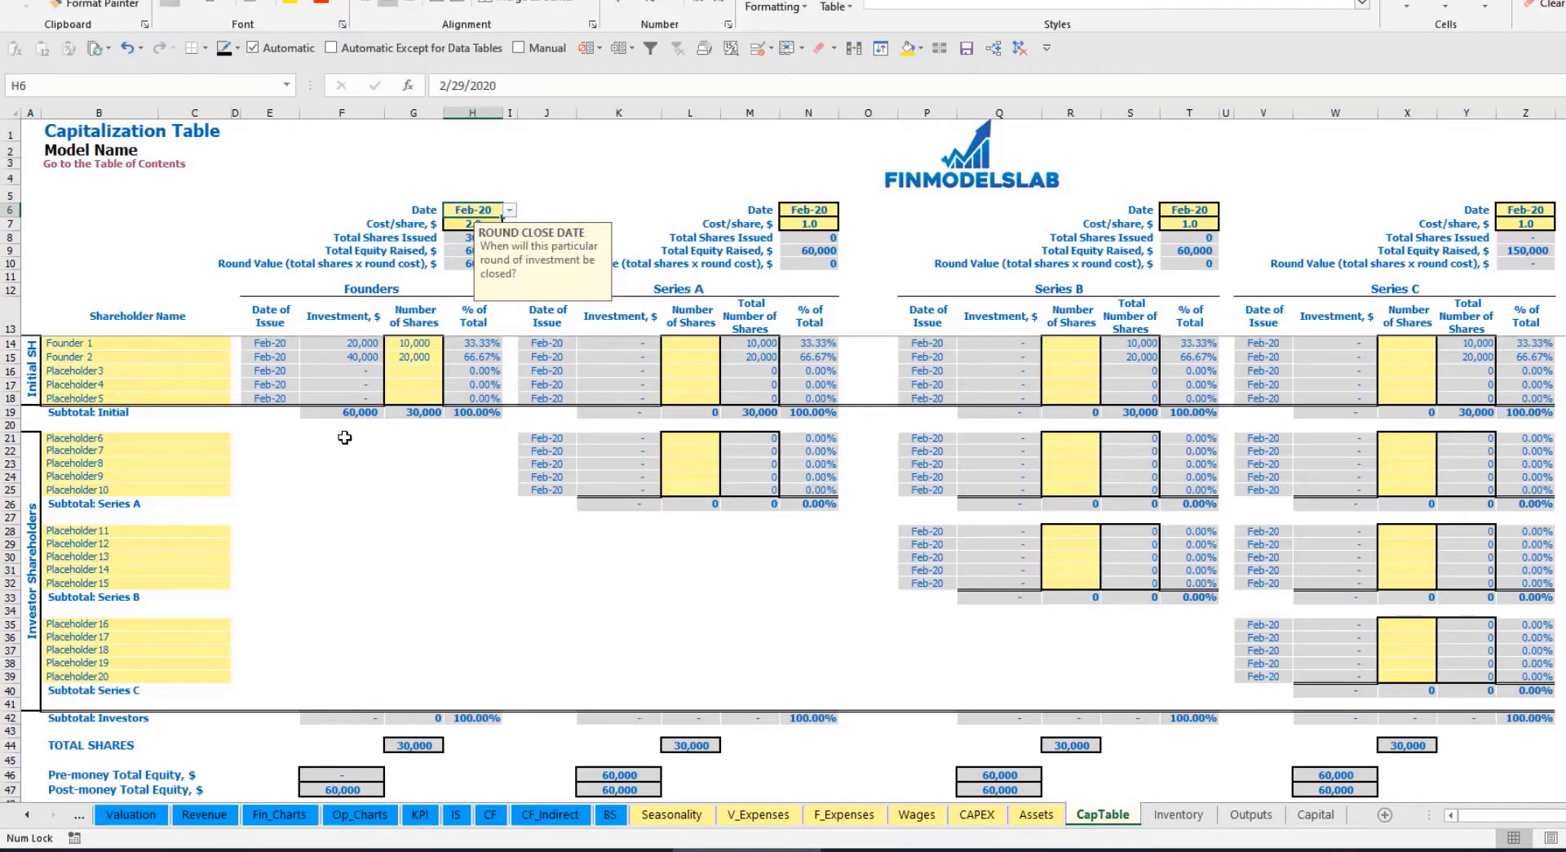
Review the founders' 20,000 and 40,000 investments, the 60,000 subtotal, post-money equity and ownership formulas
click(351, 344)
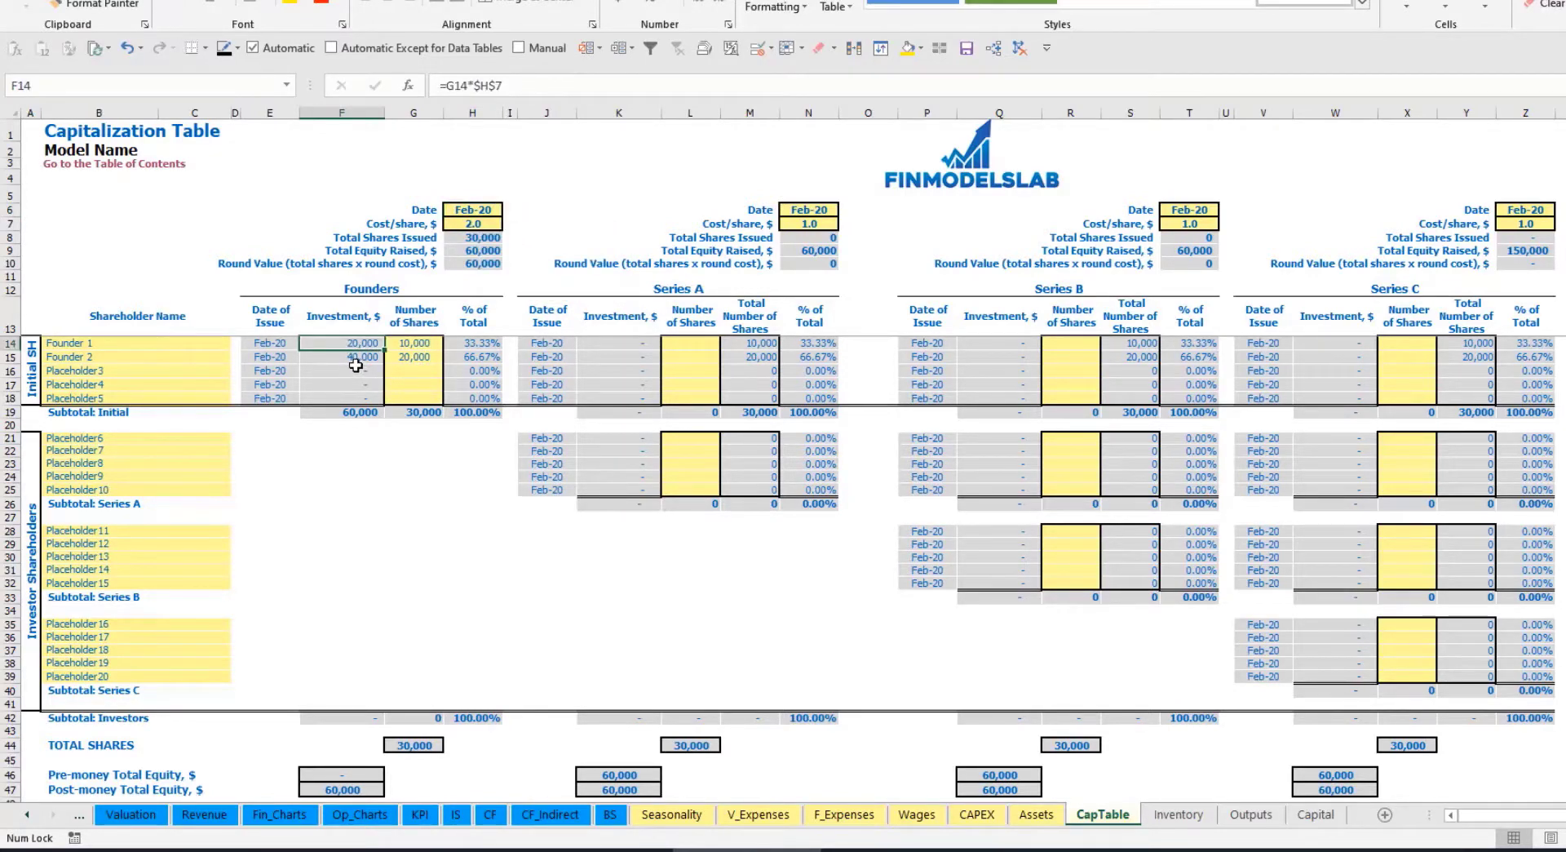
click(349, 358)
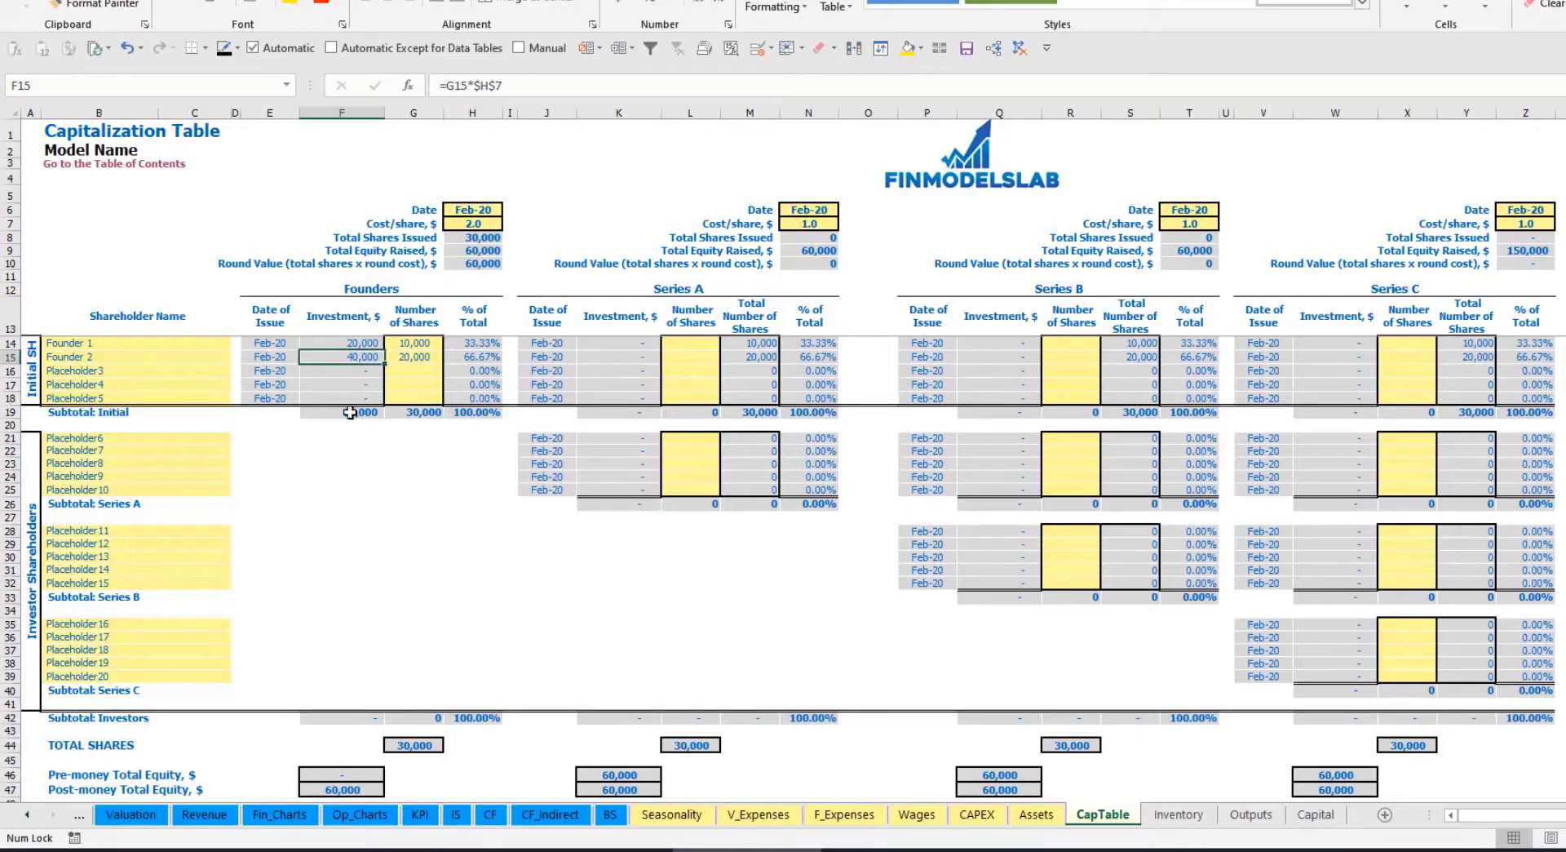
click(350, 413)
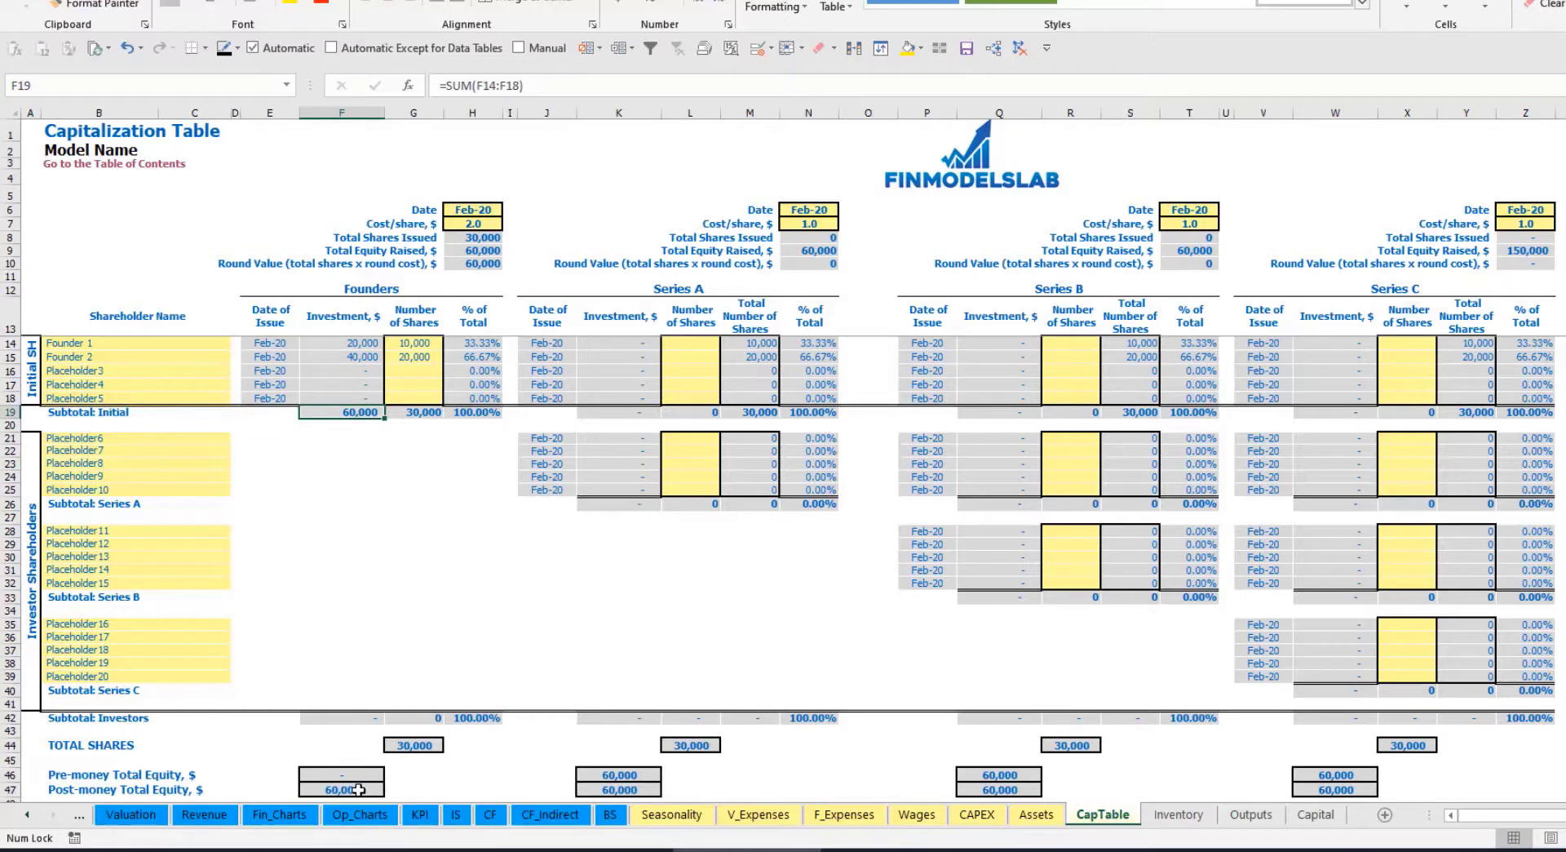
click(11, 789)
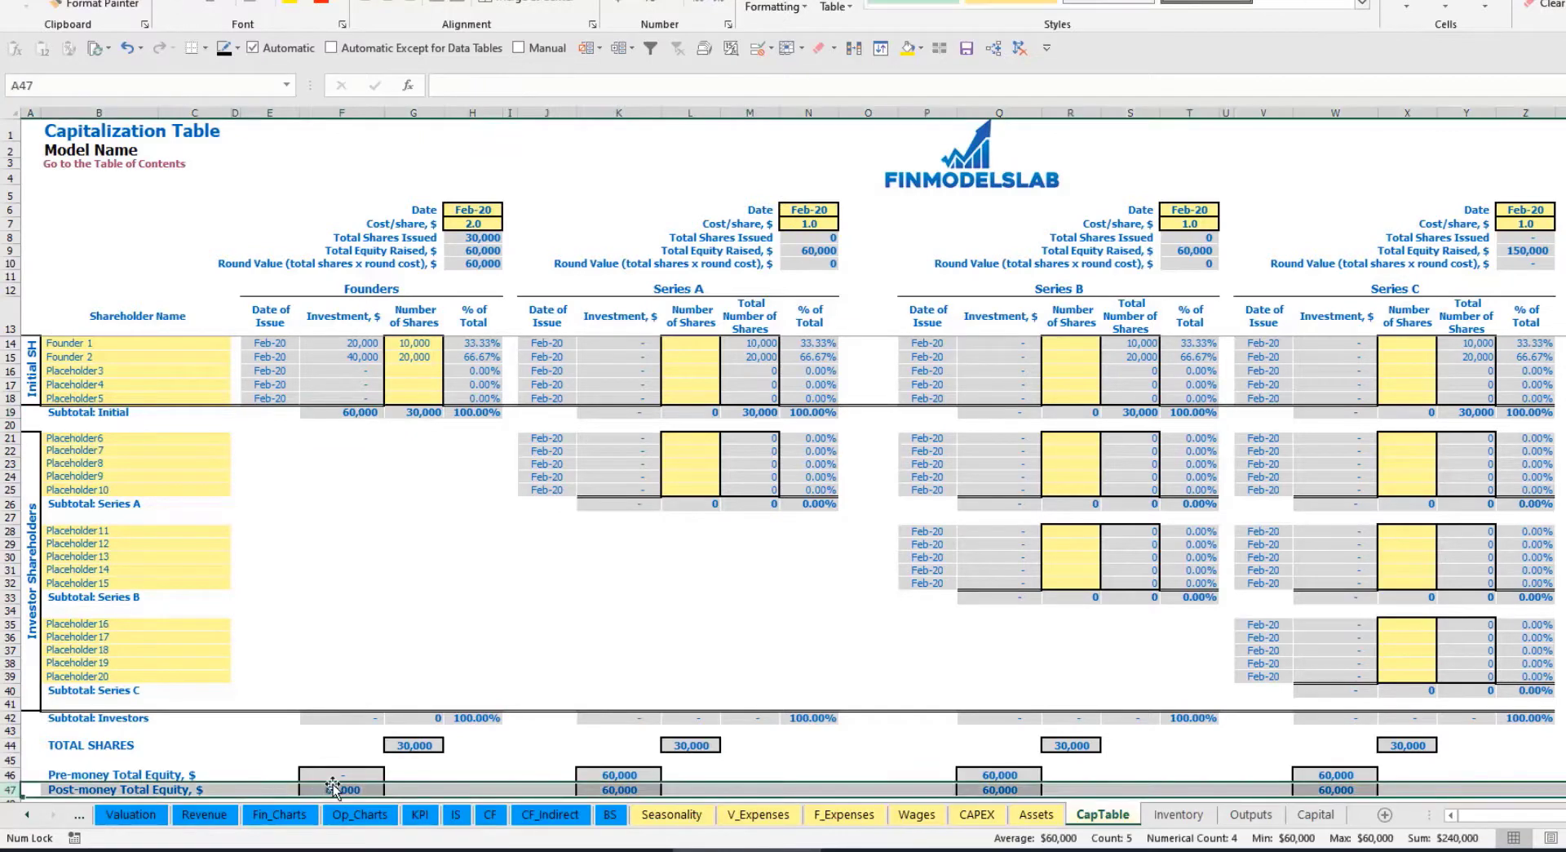
click(479, 345)
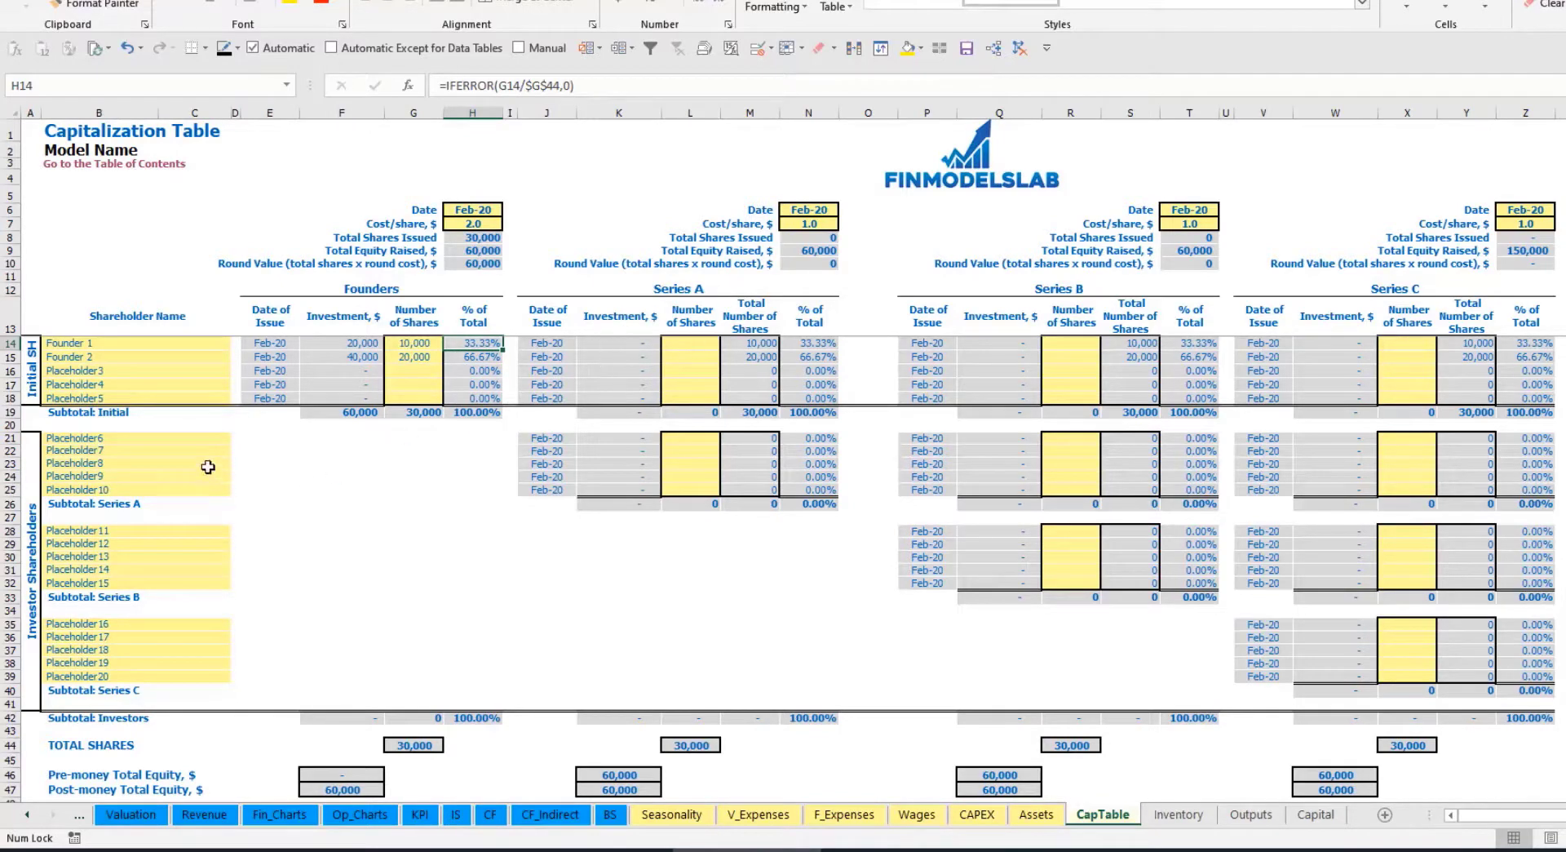
Rename the first Series A shareholder in B21 from Placeholder6 to Investor 1
click(183, 441)
click(712, 295)
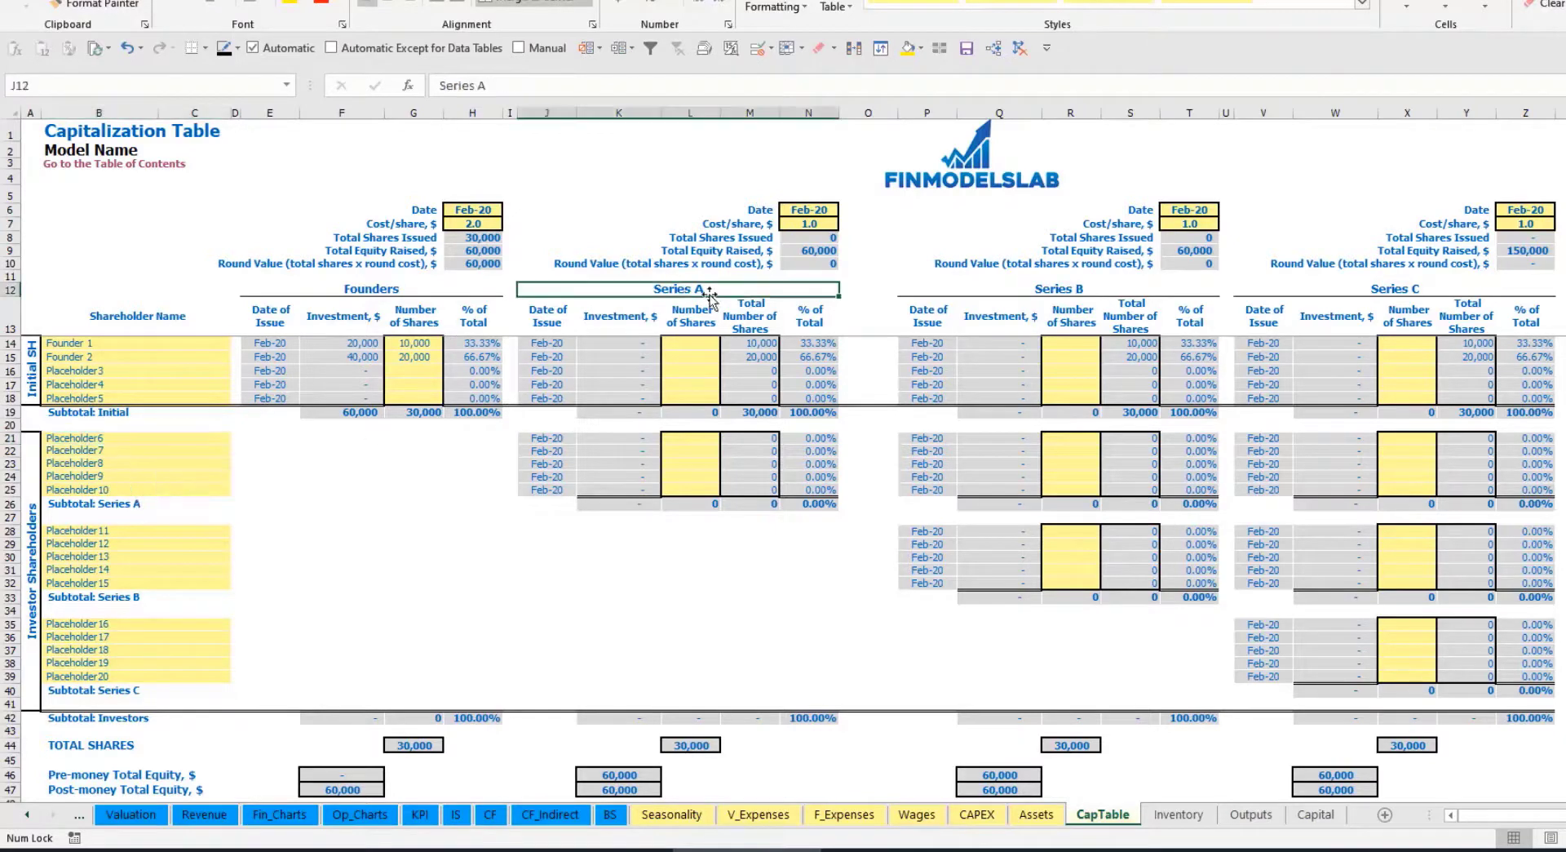
click(111, 441)
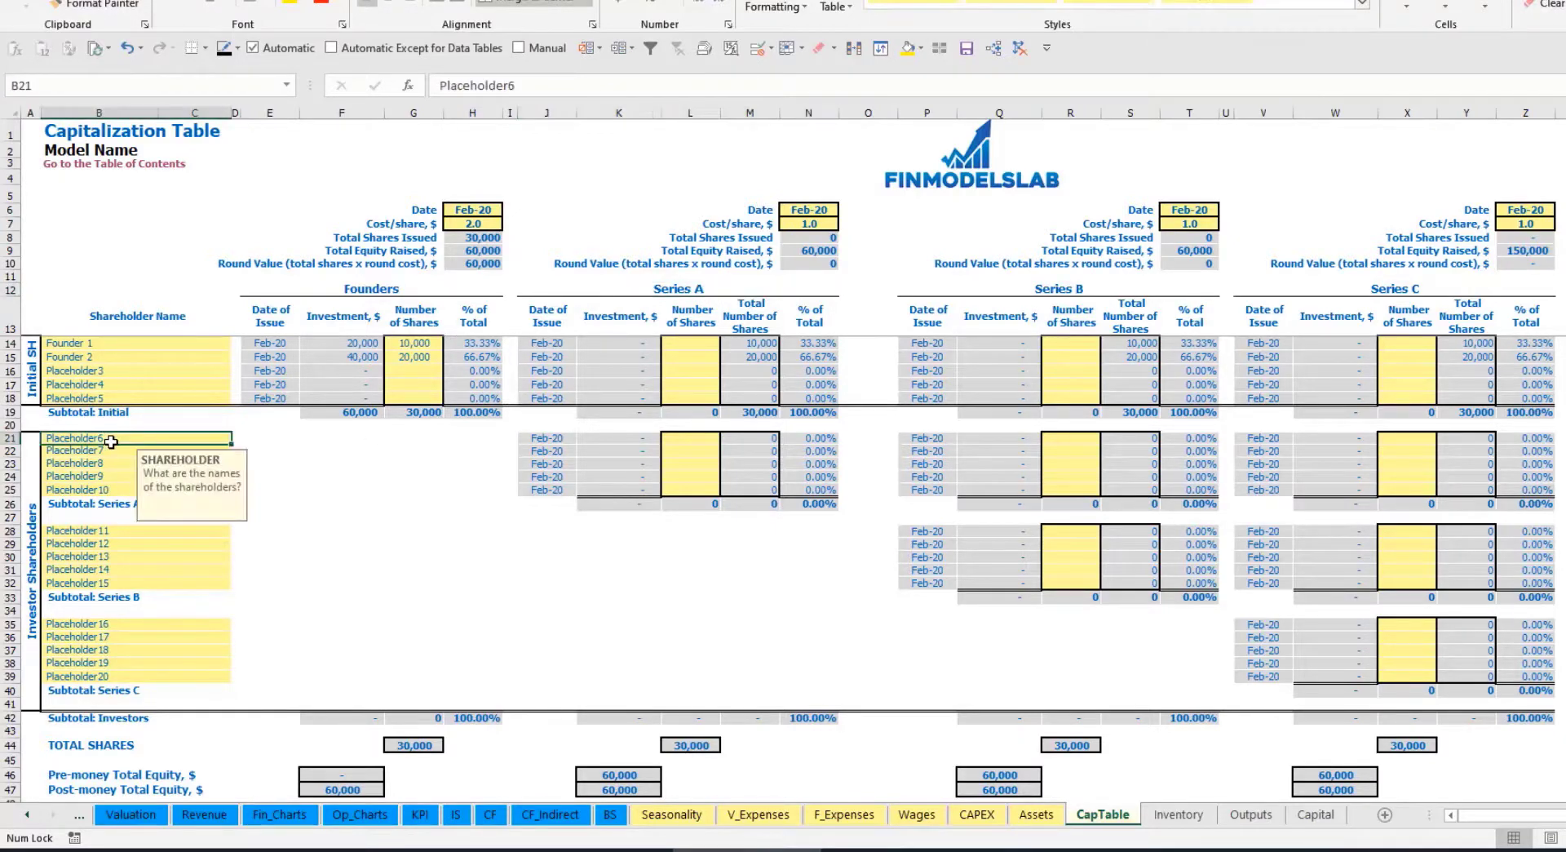
text(Investor 1)
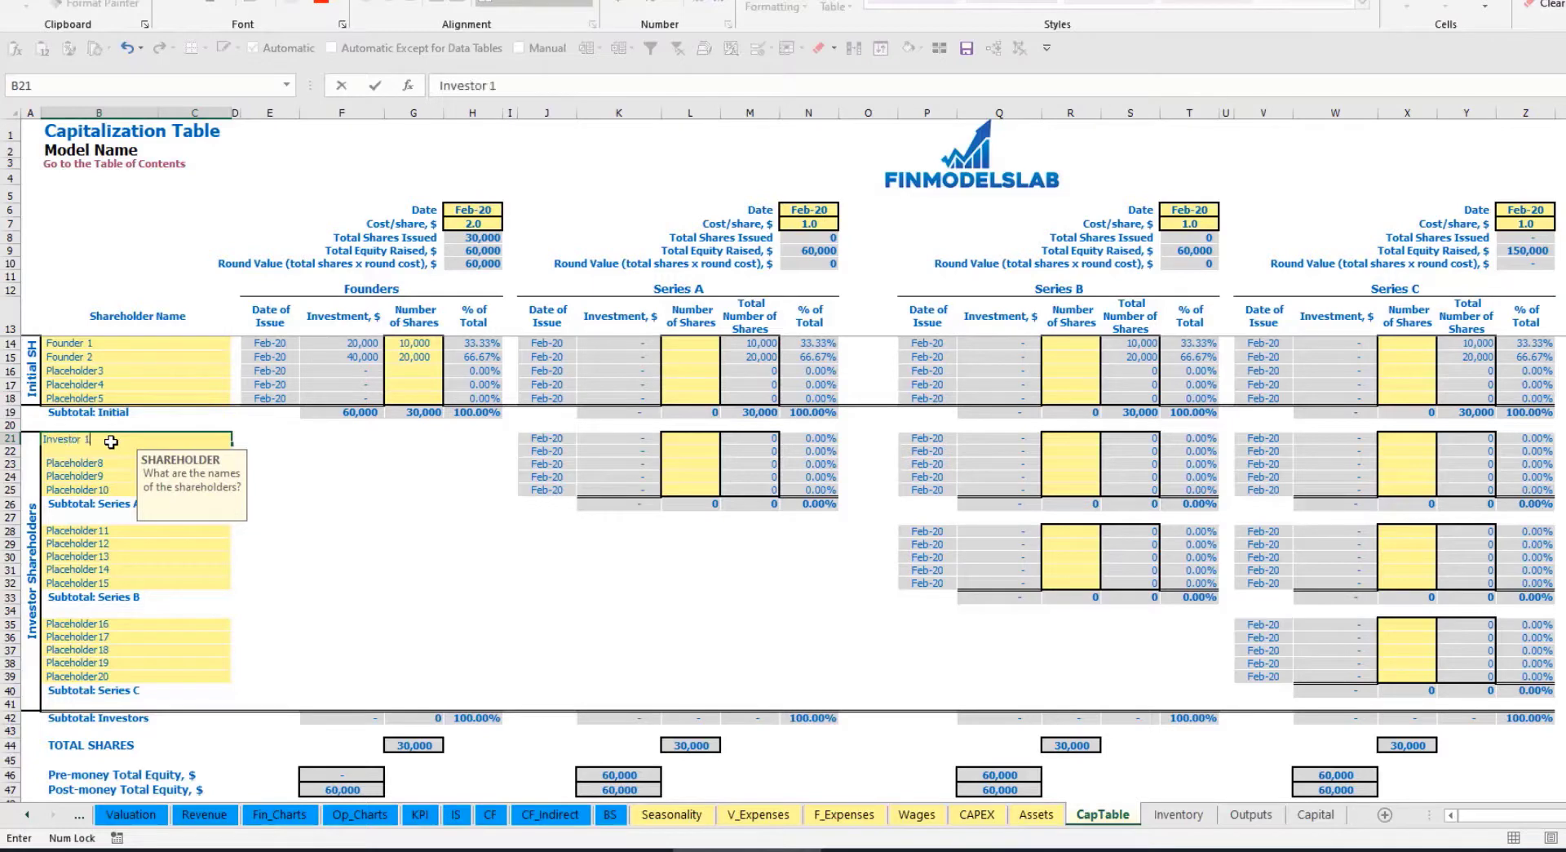
key(Return)
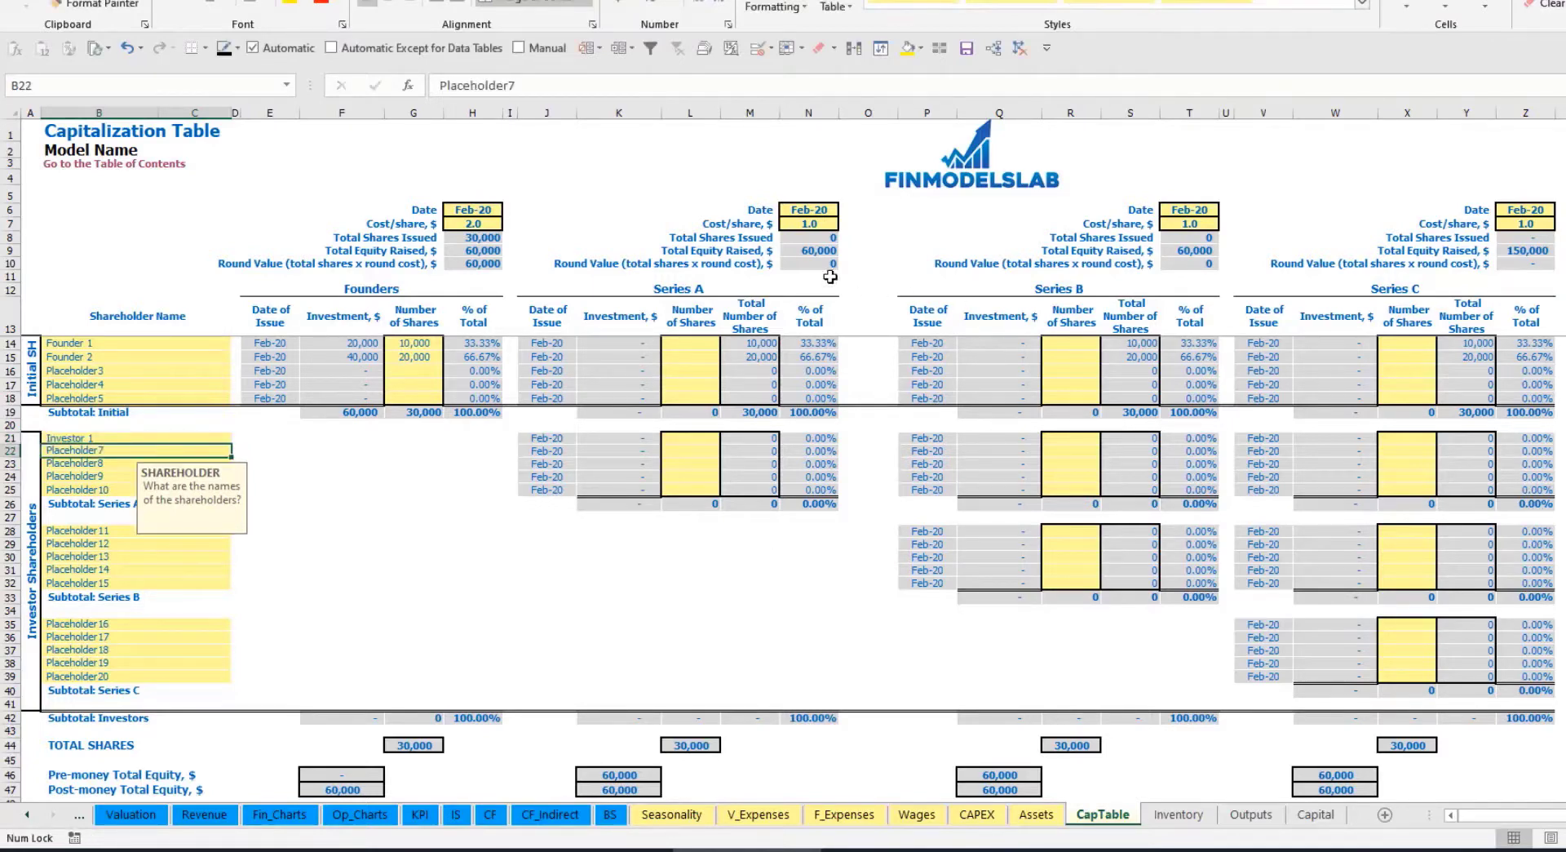
click(819, 206)
Set Series A to close May-20 at 5.0 per share, with 1,000 shares for Investor 1
click(847, 210)
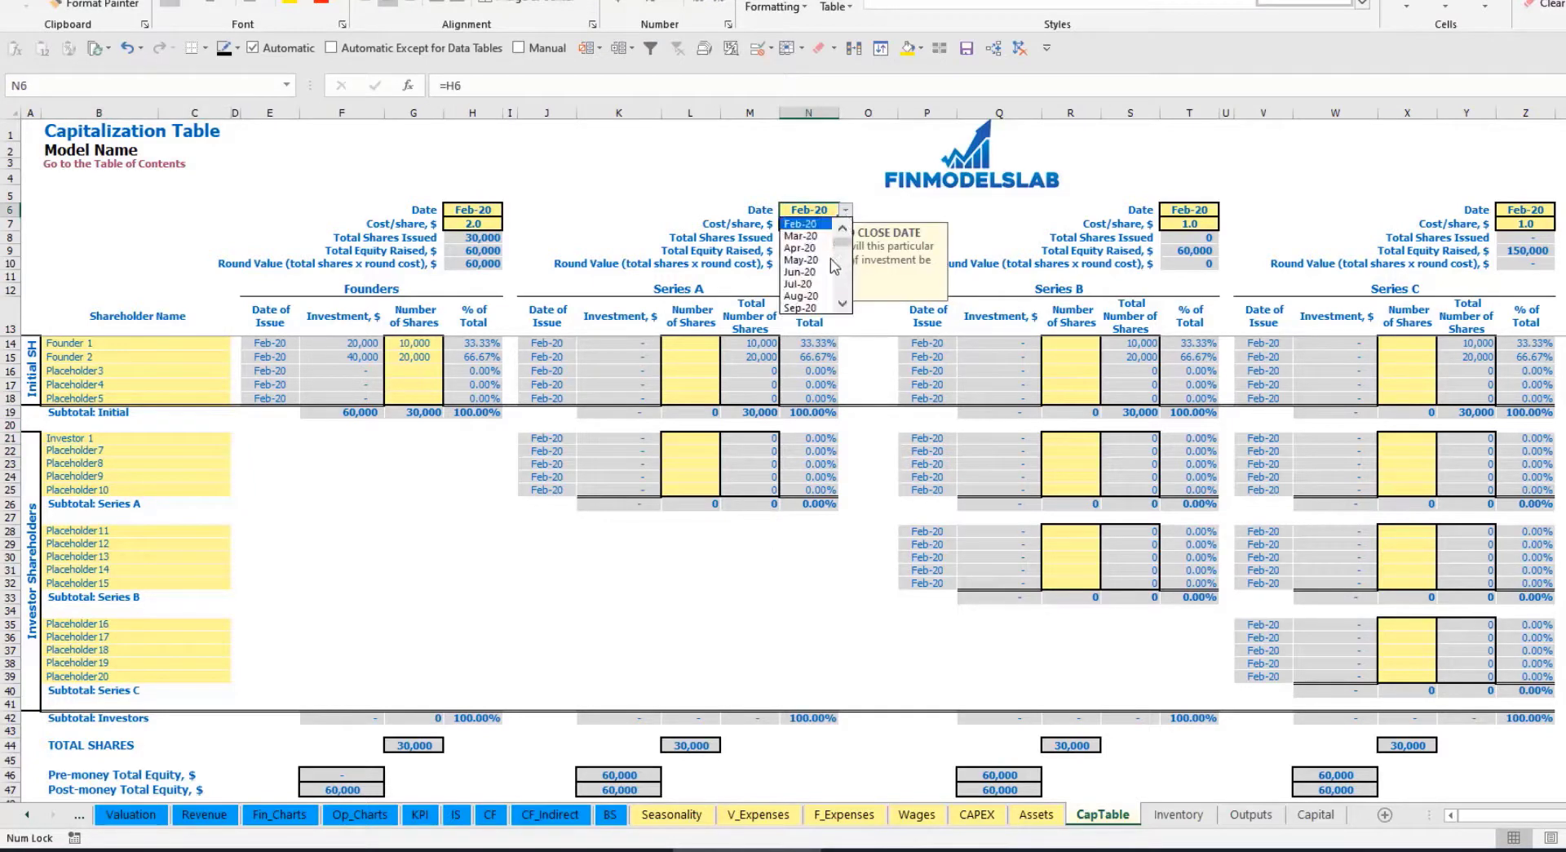
click(803, 271)
click(802, 221)
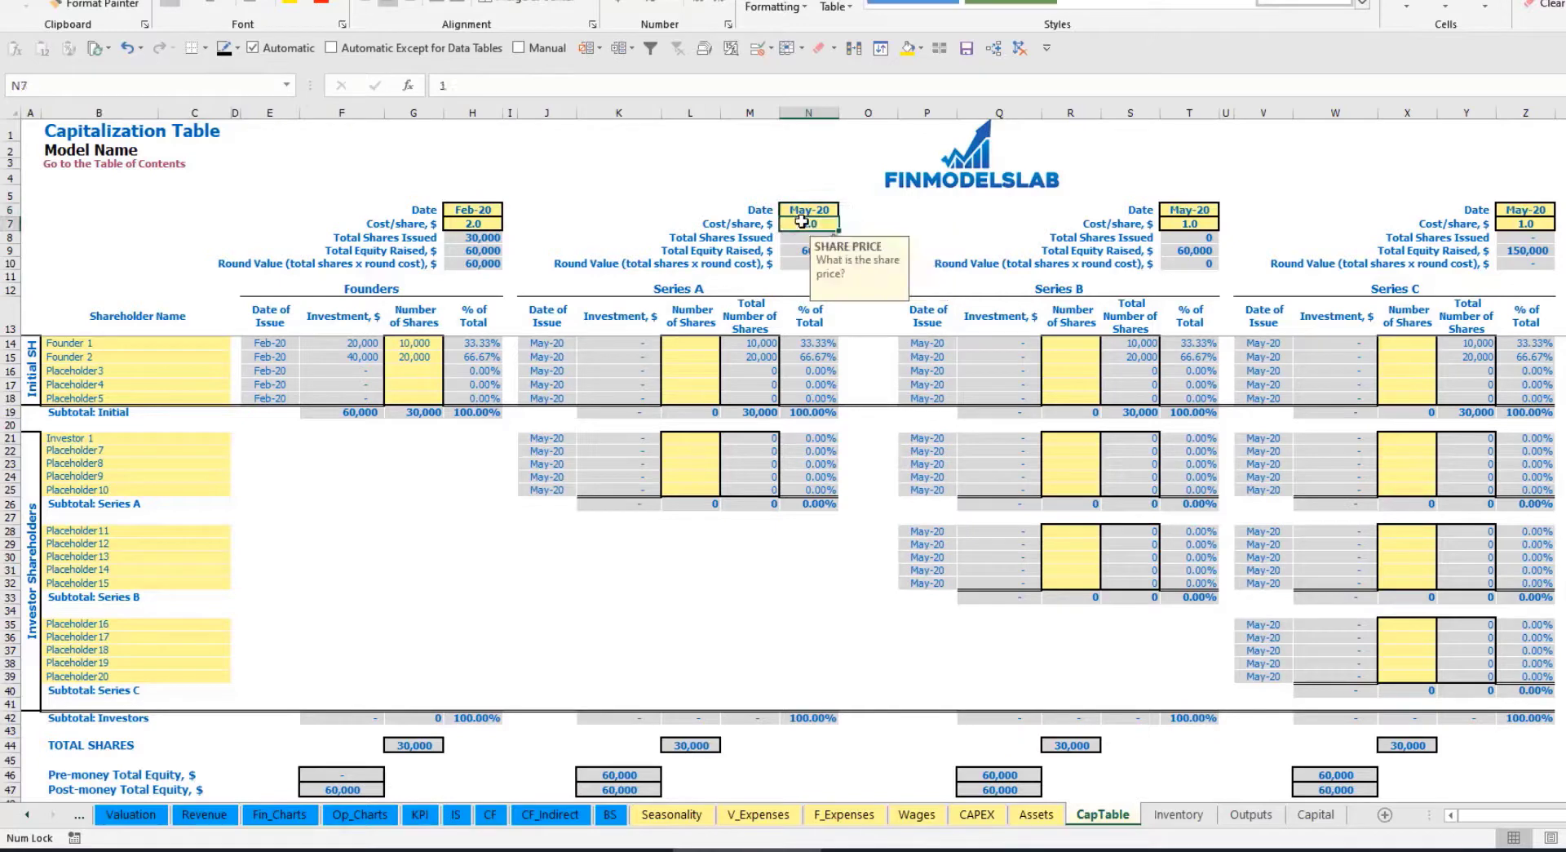
text(5)
key(Return)
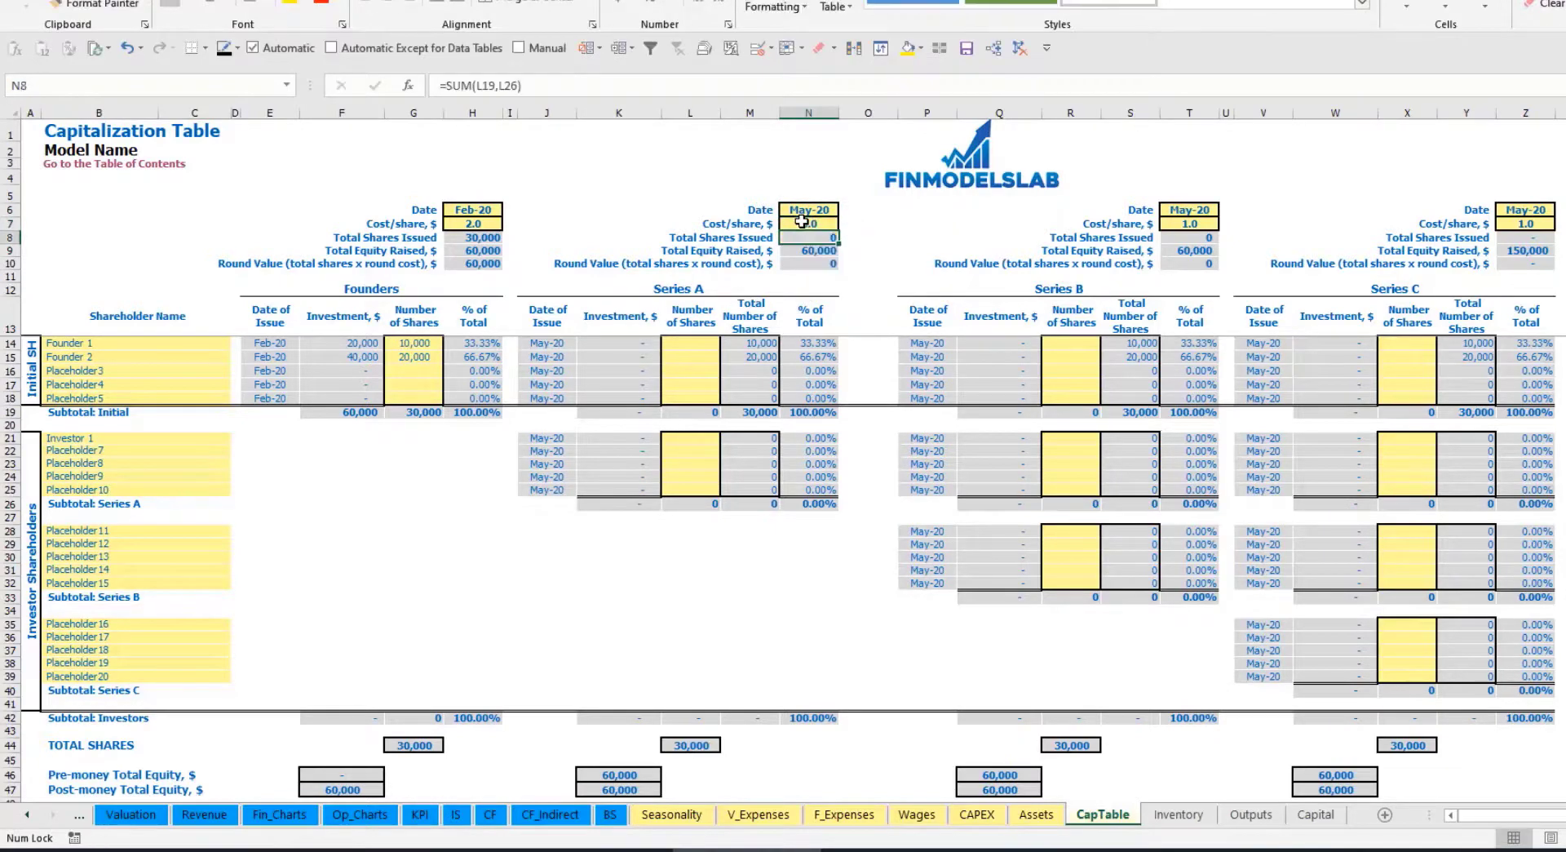
click(690, 437)
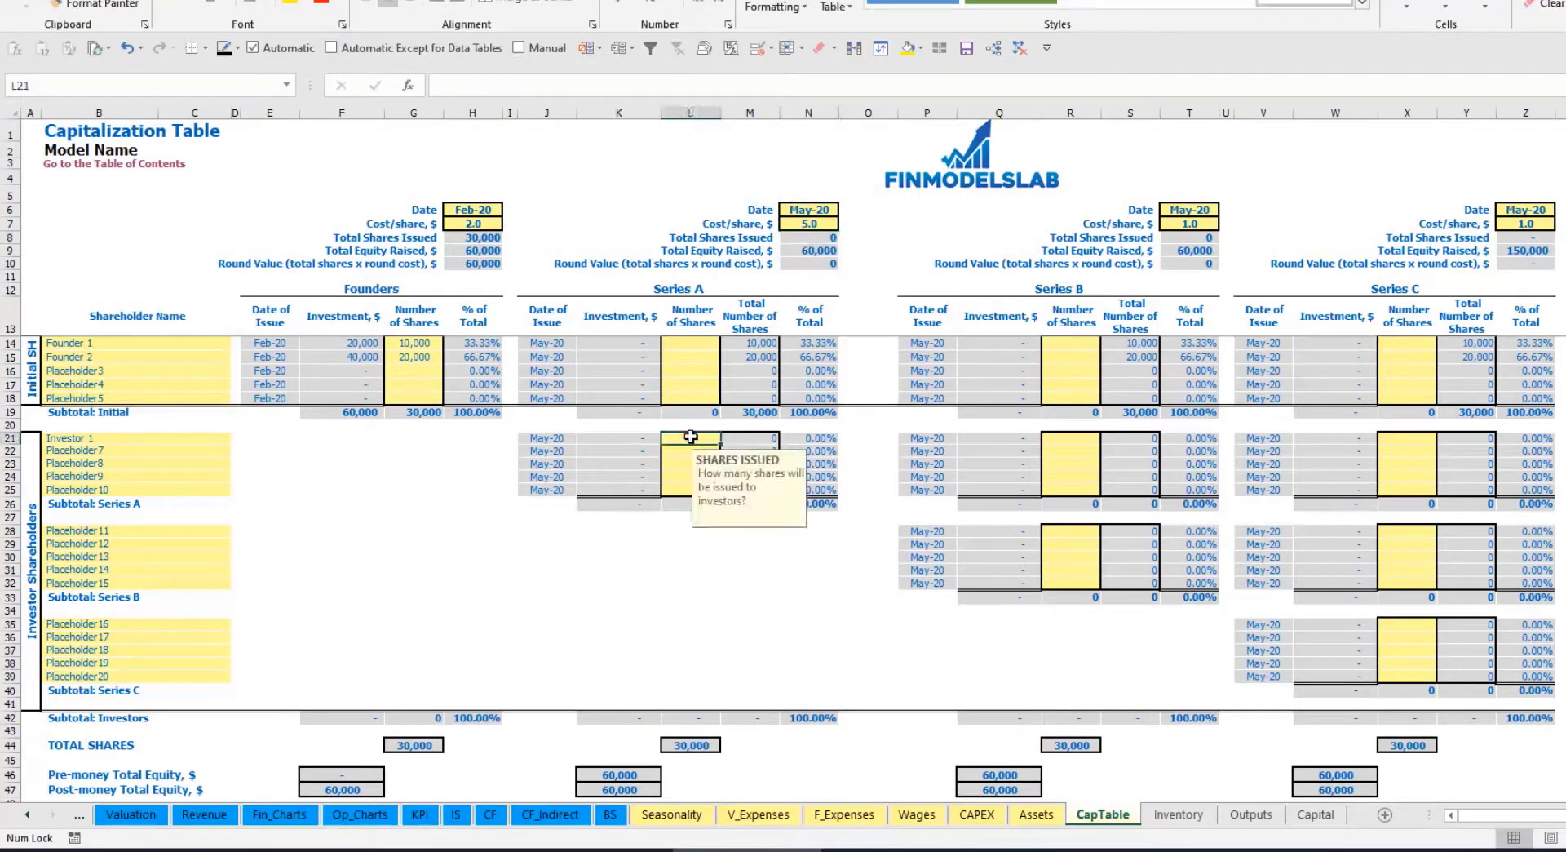
text(10)
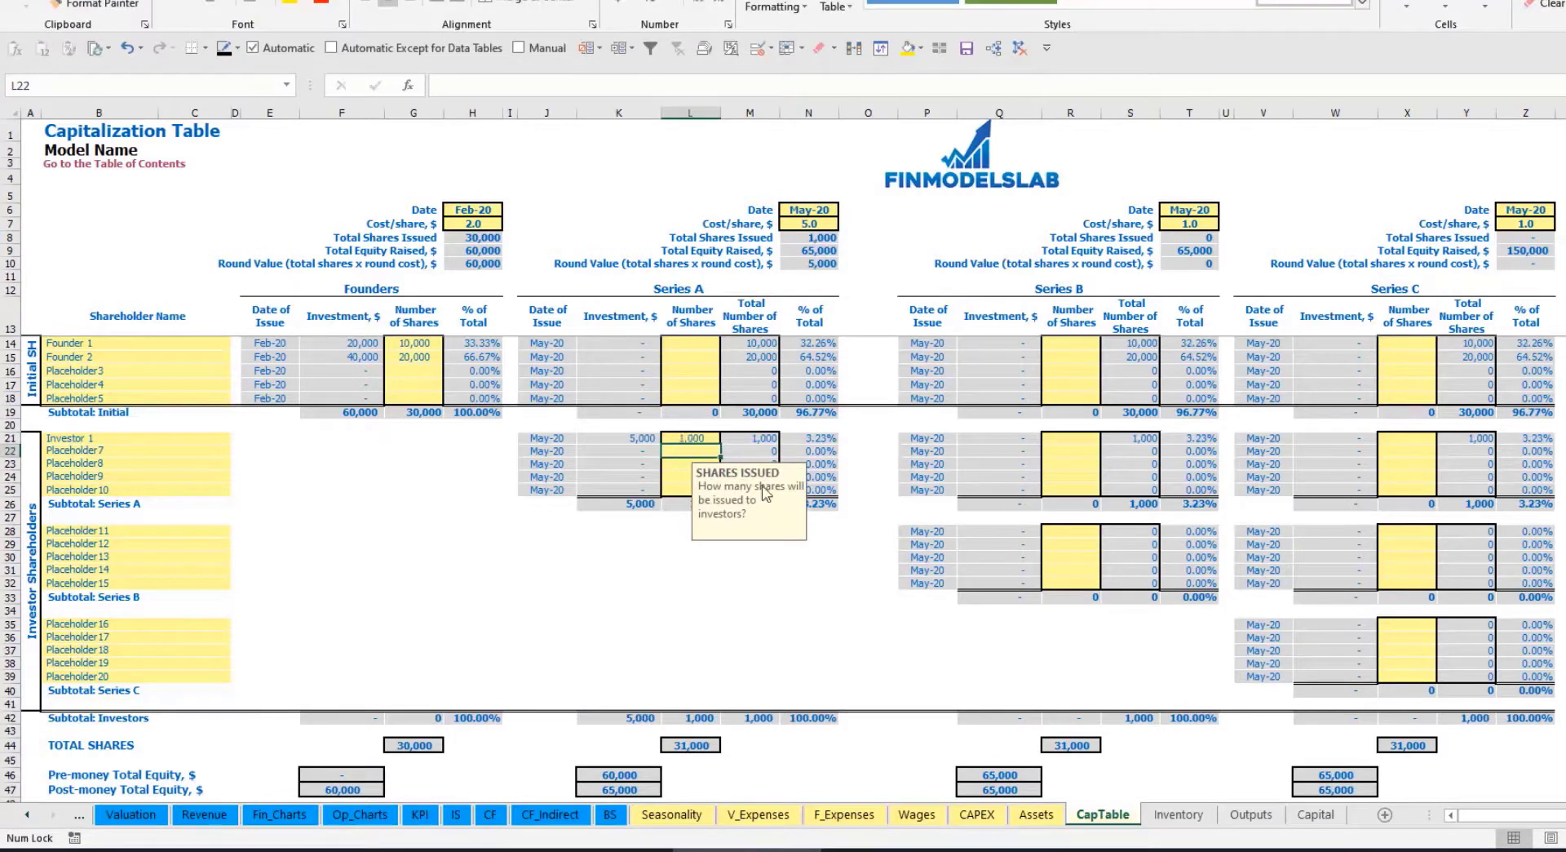
click(631, 565)
Check Investor 1's 5,000 investment, Series A pre- and post-money equity, and ownership formulas
click(631, 440)
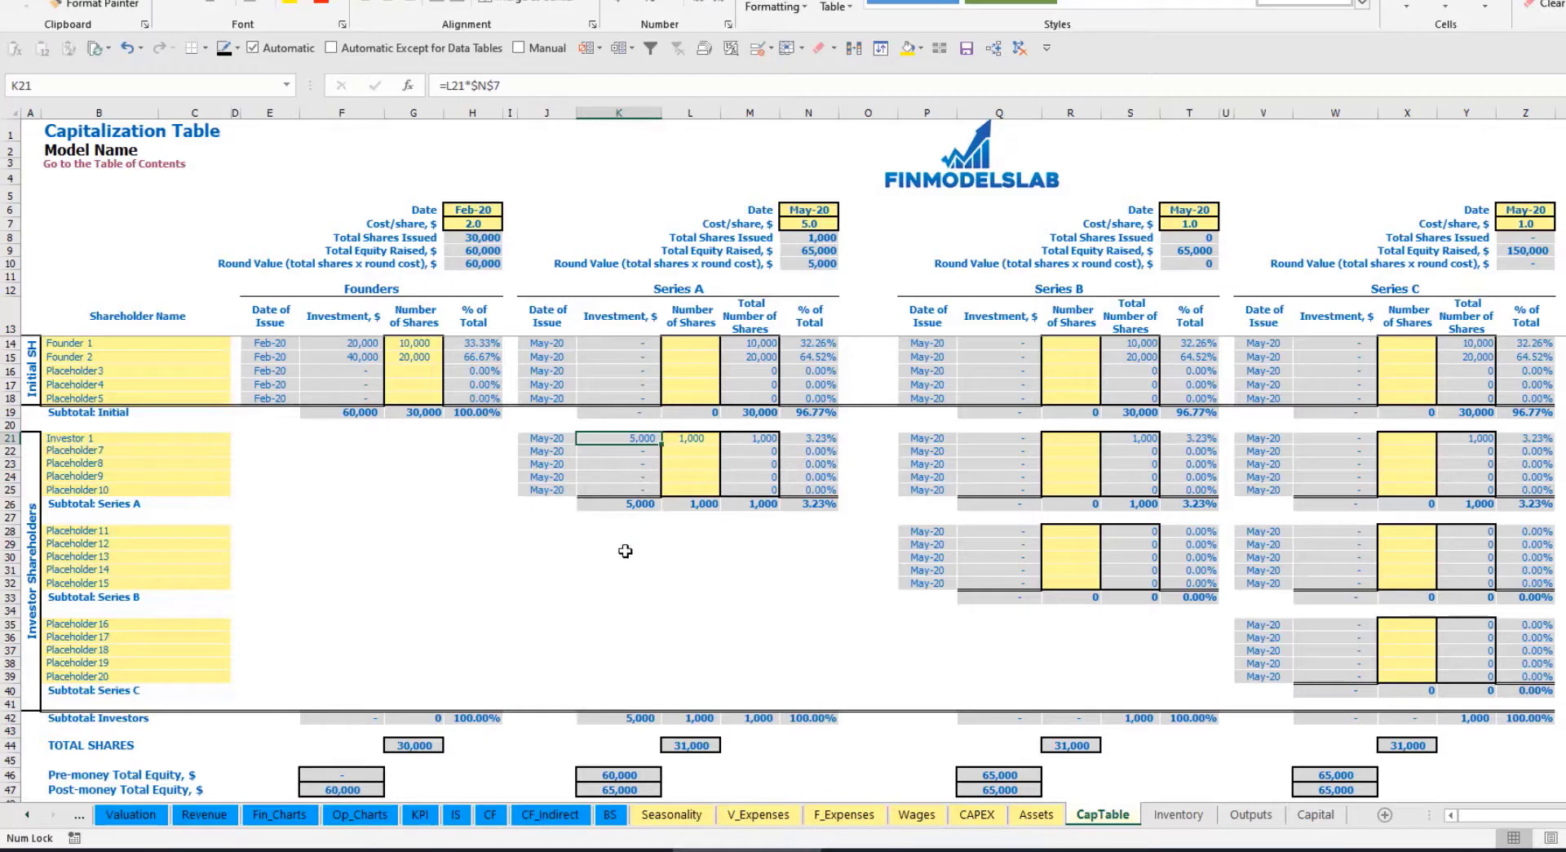
click(605, 770)
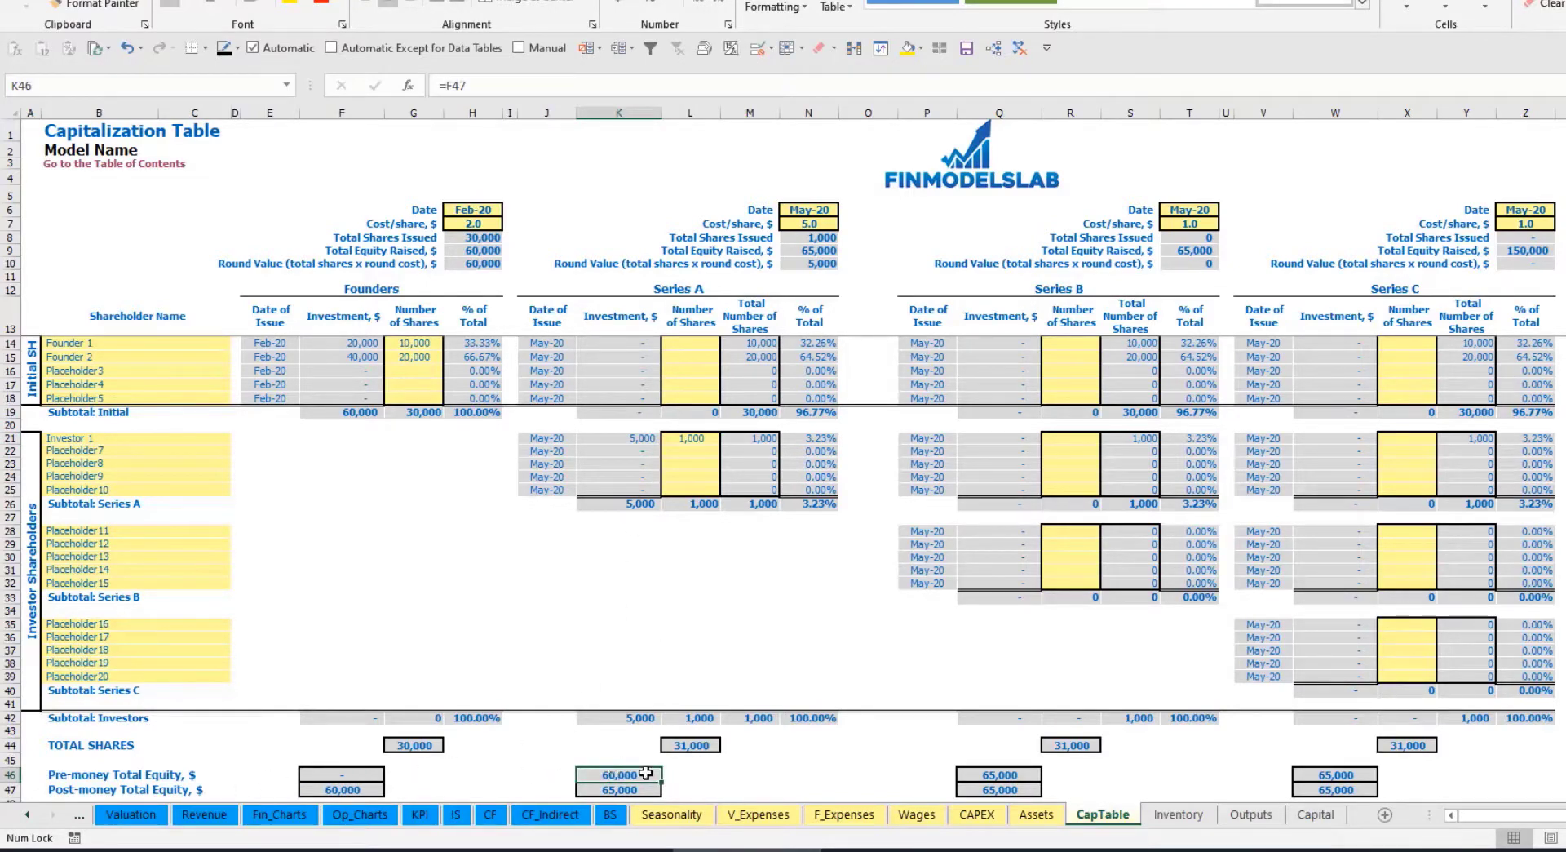
key(Down)
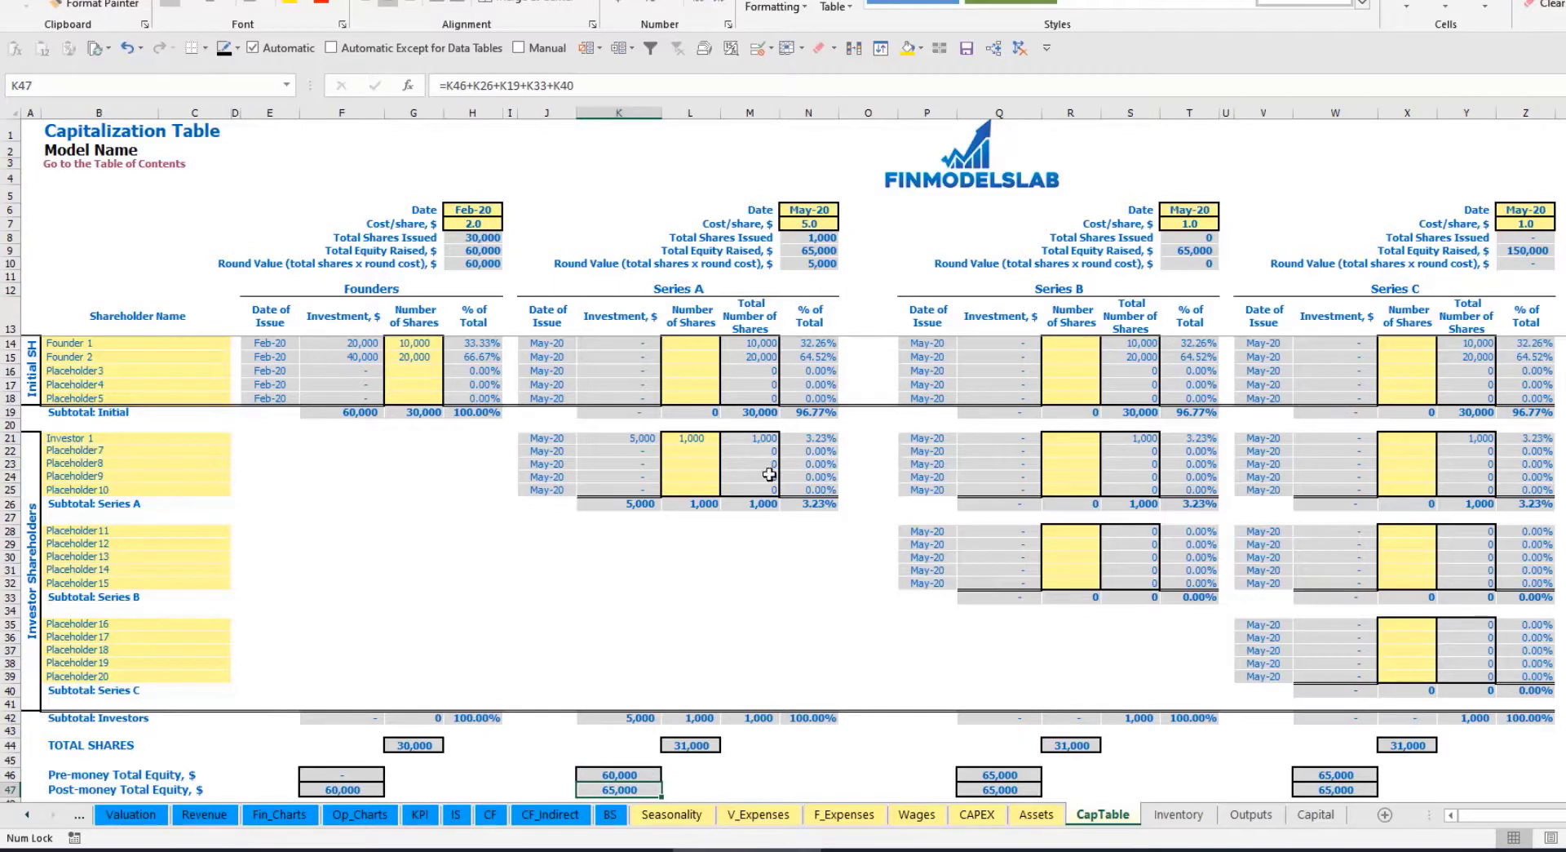
click(795, 437)
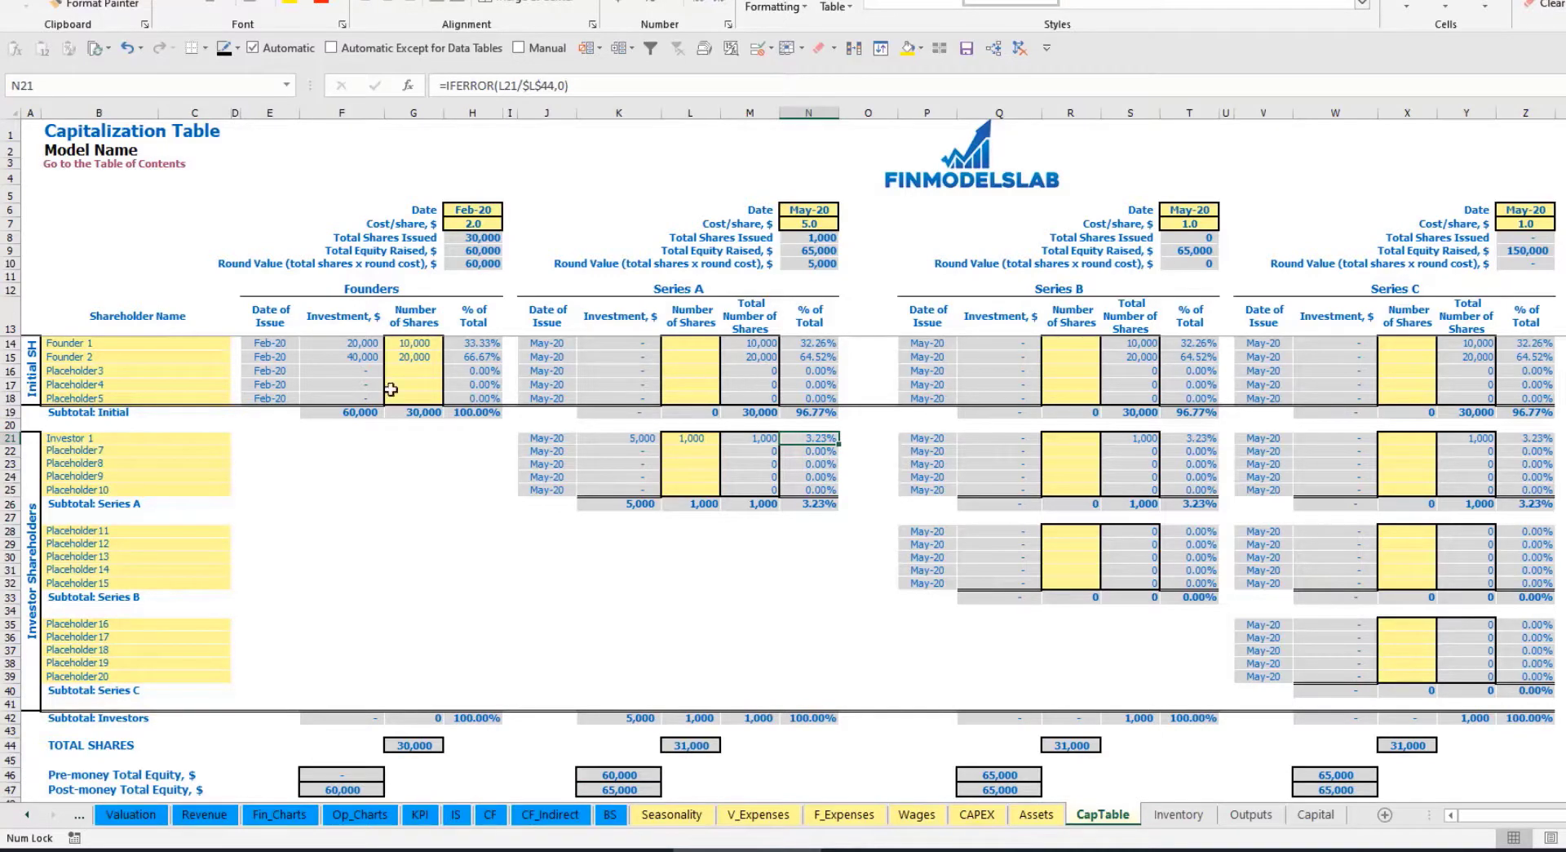
Review the founders' Series A percentages, the Series B and C shareholder rows, and Series A share inputs
drag(172, 342, 171, 357)
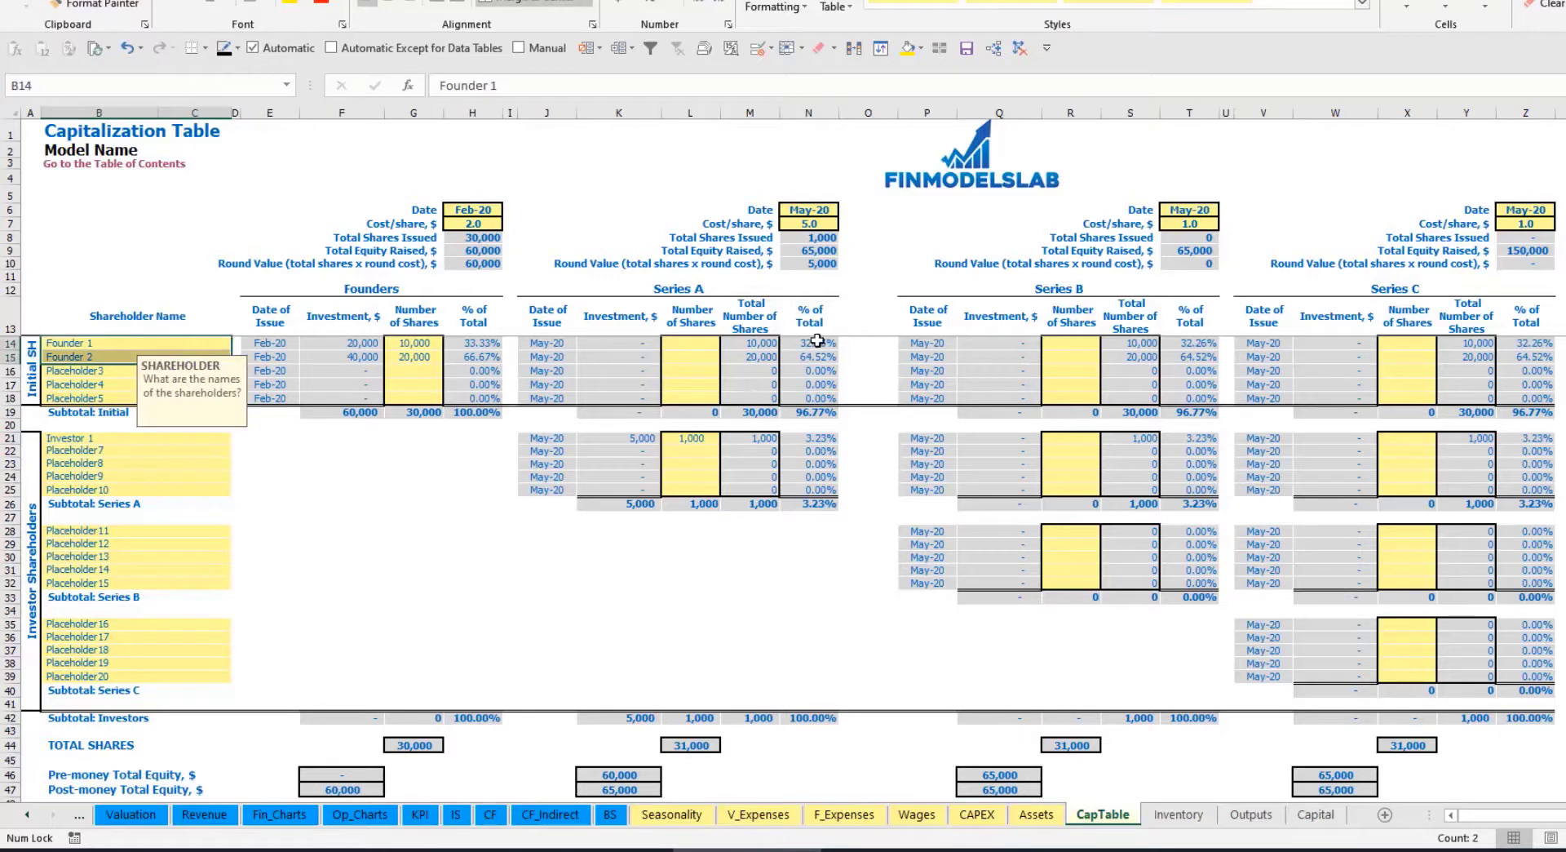
drag(812, 343, 811, 357)
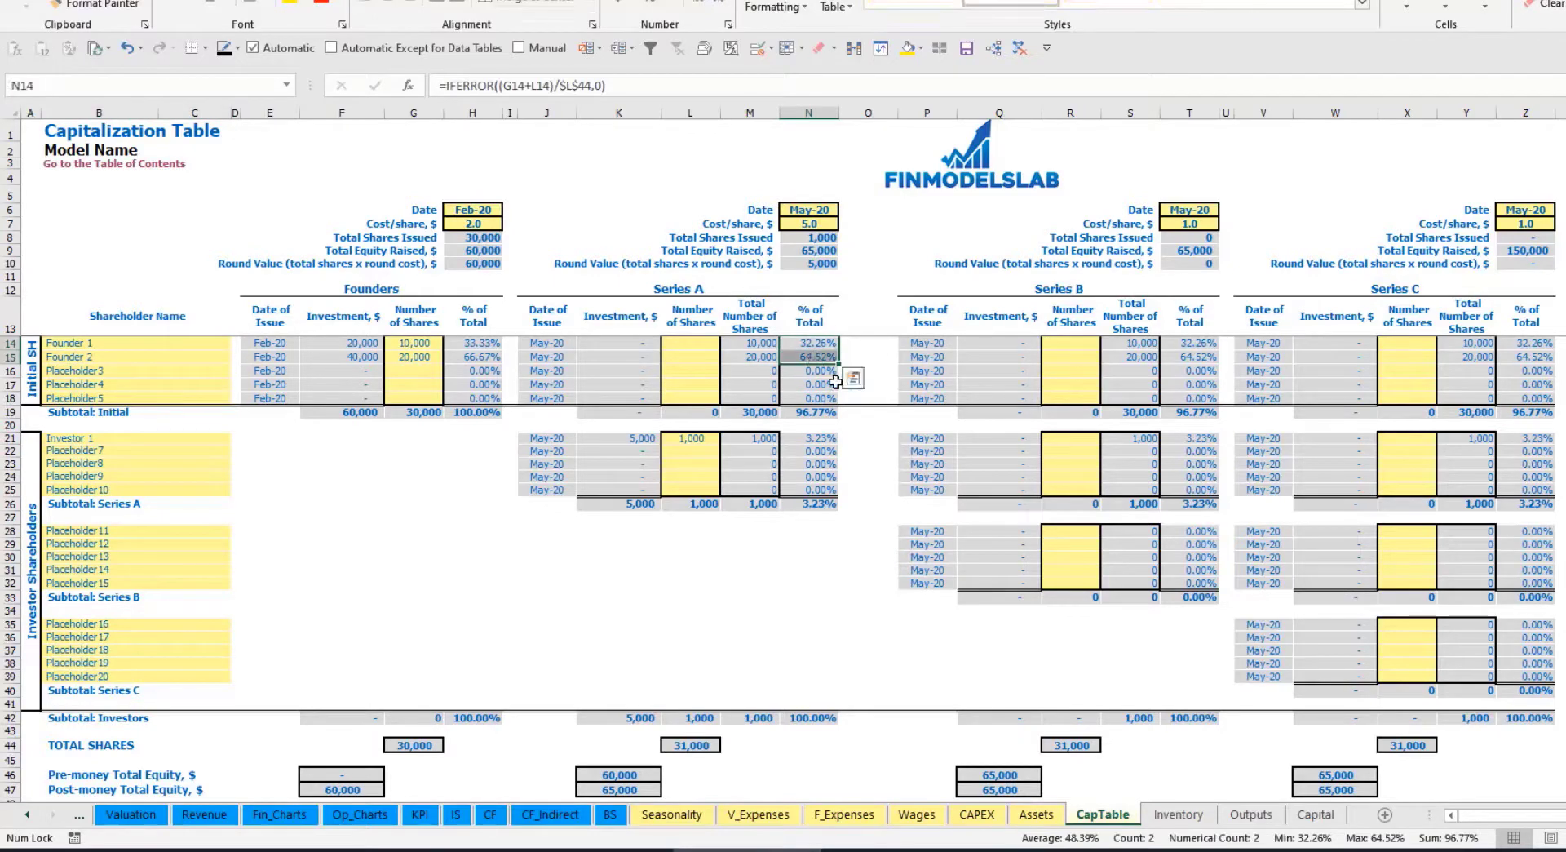
key(shift+Up)
key(Down)
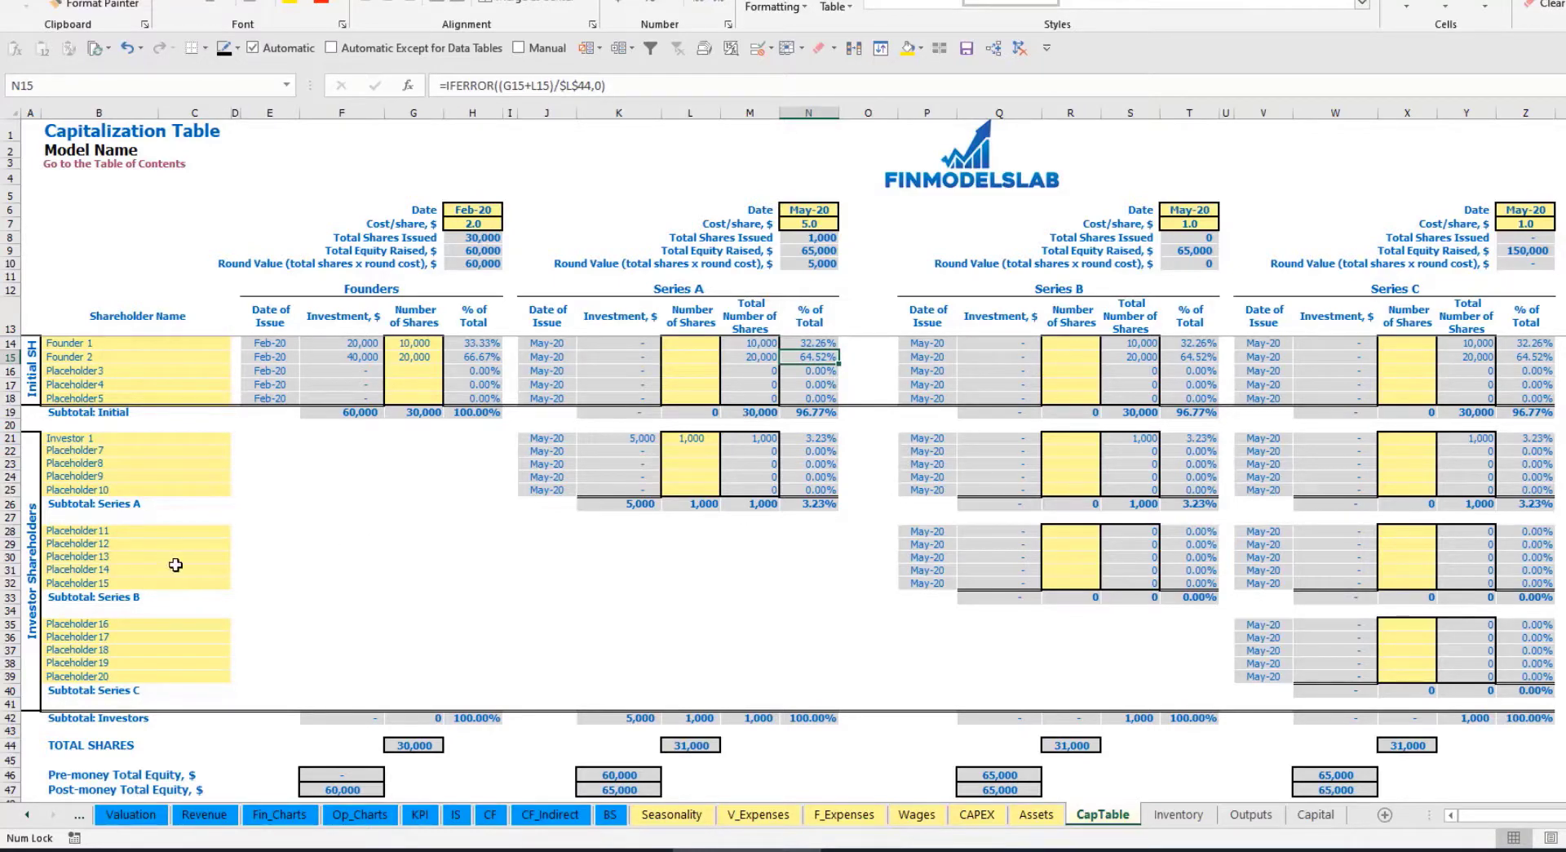
click(152, 537)
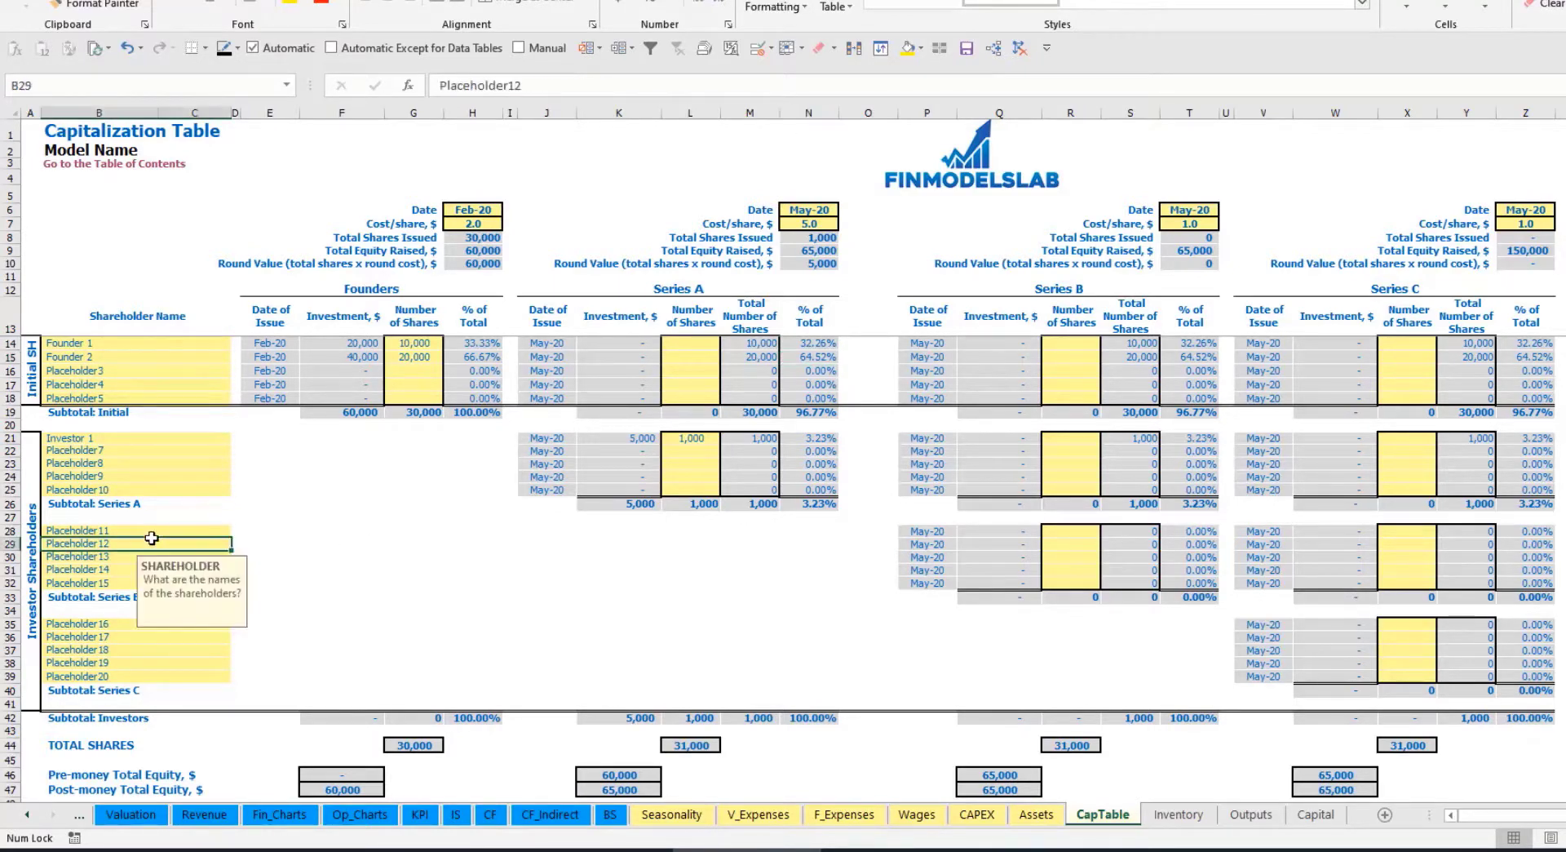
click(129, 630)
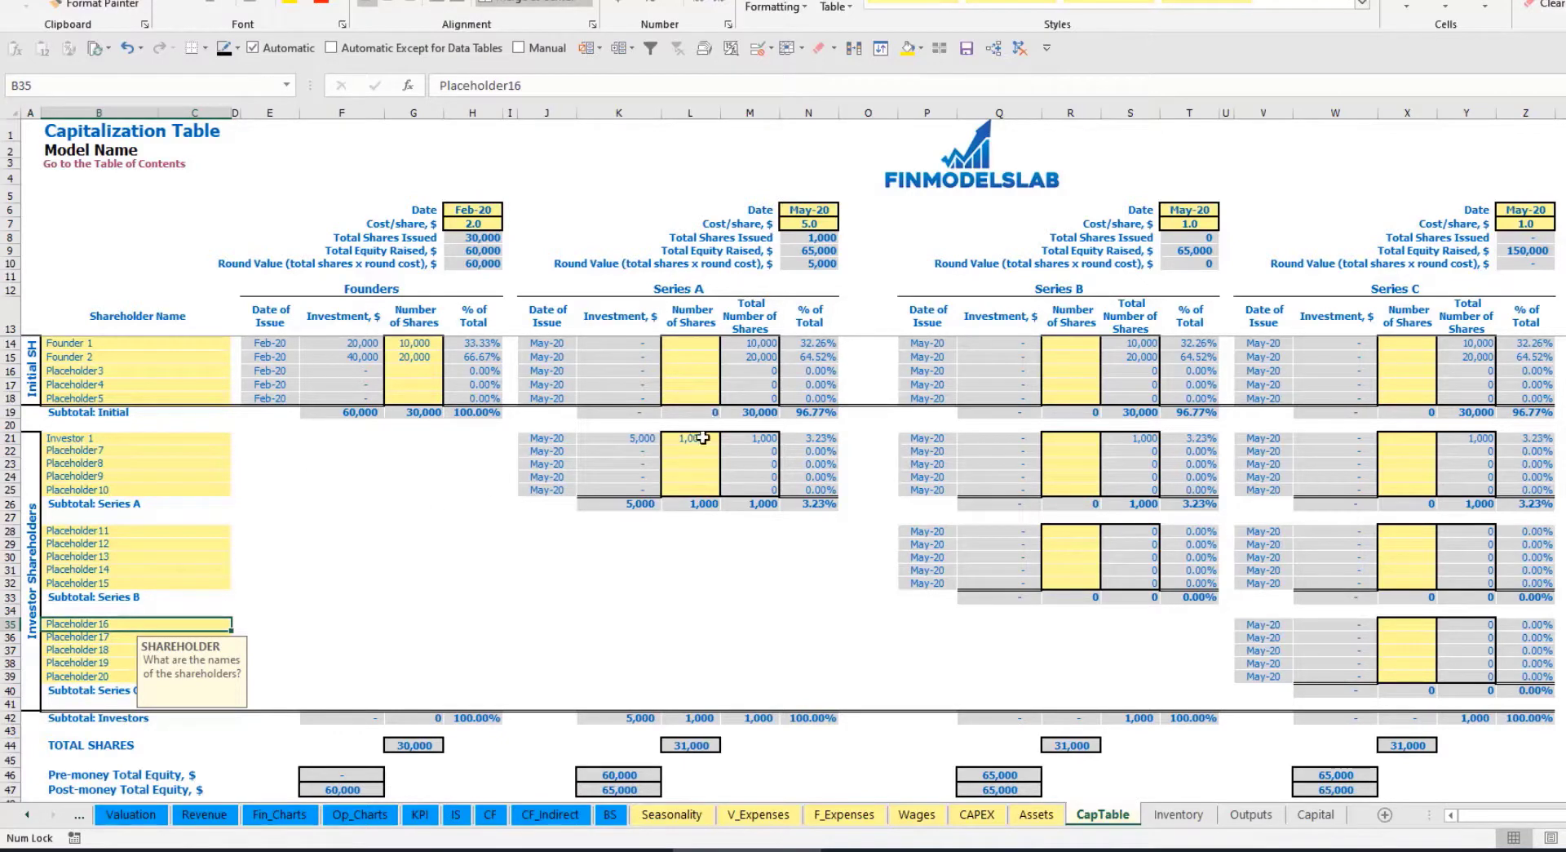
drag(697, 438, 690, 492)
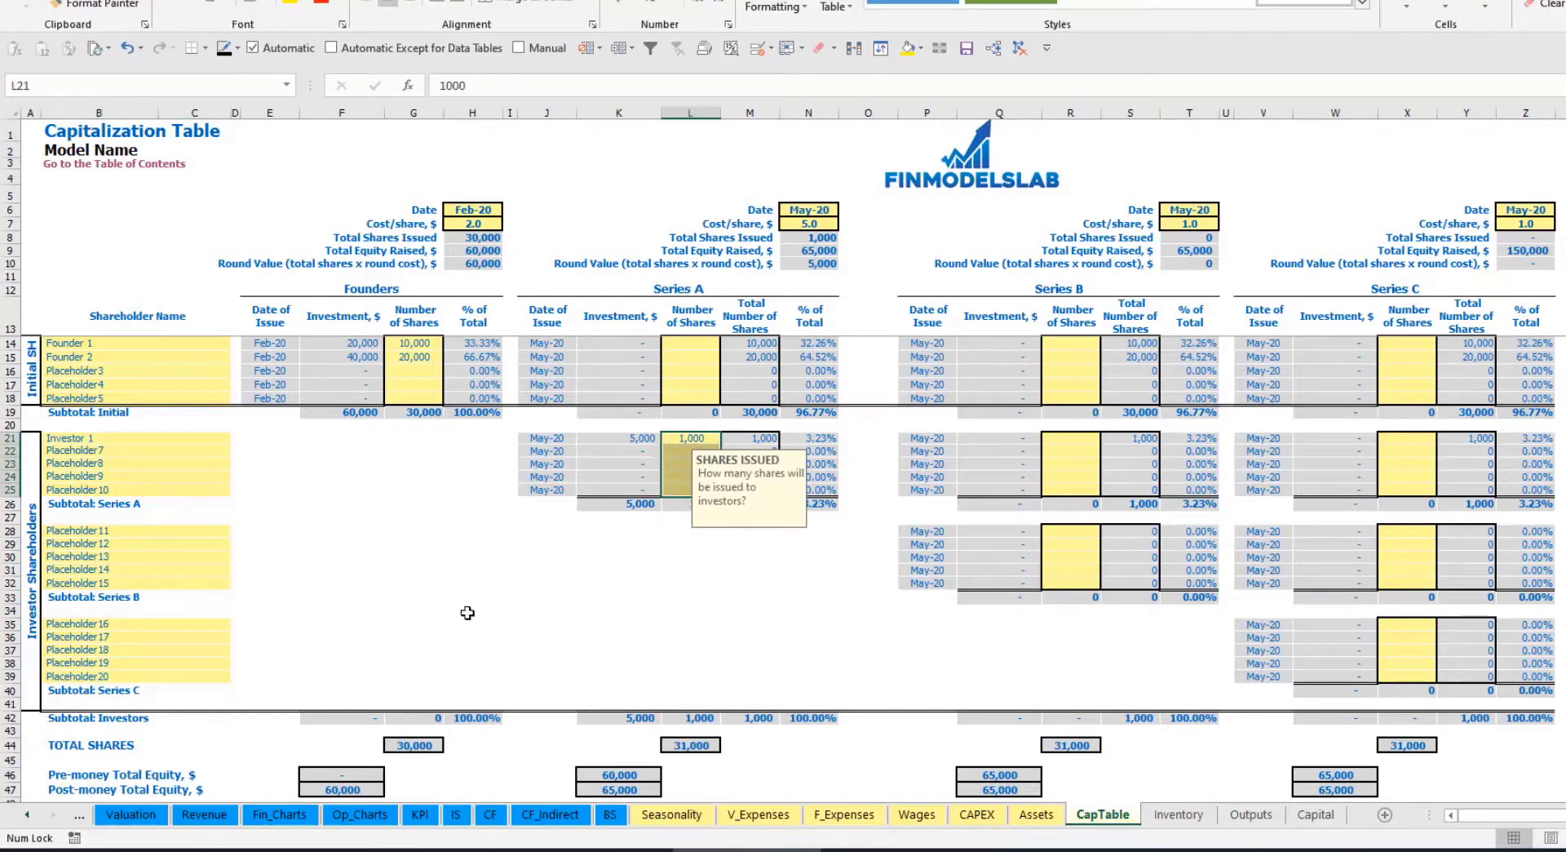
click(710, 558)
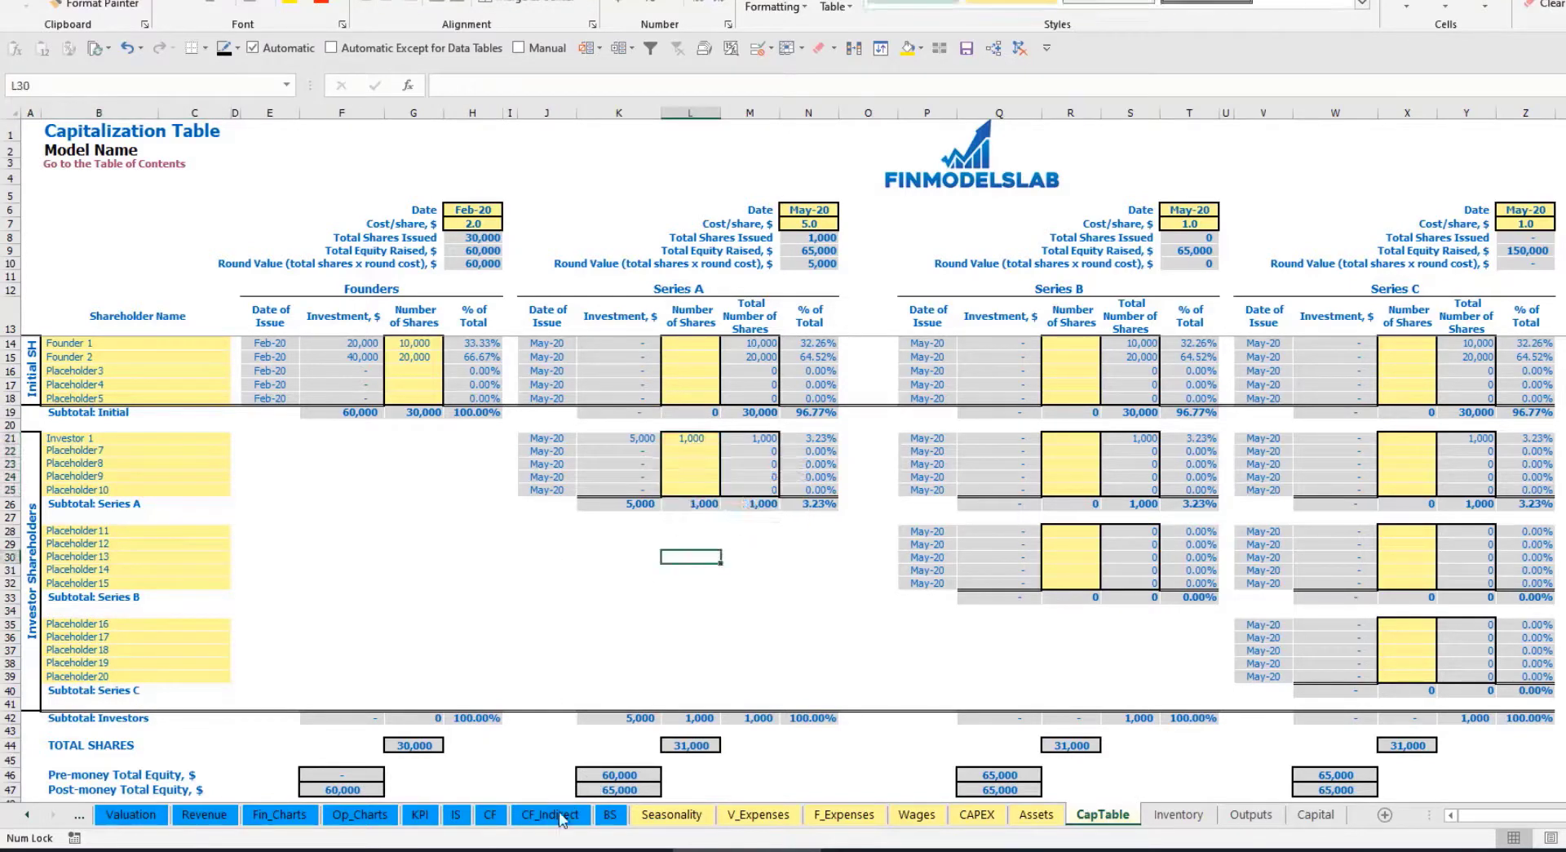
Review Ordinary Equity Raisings on the Cash Flow Statement and the 65,000 Ordinary Equity on the Balance Sheet
click(490, 815)
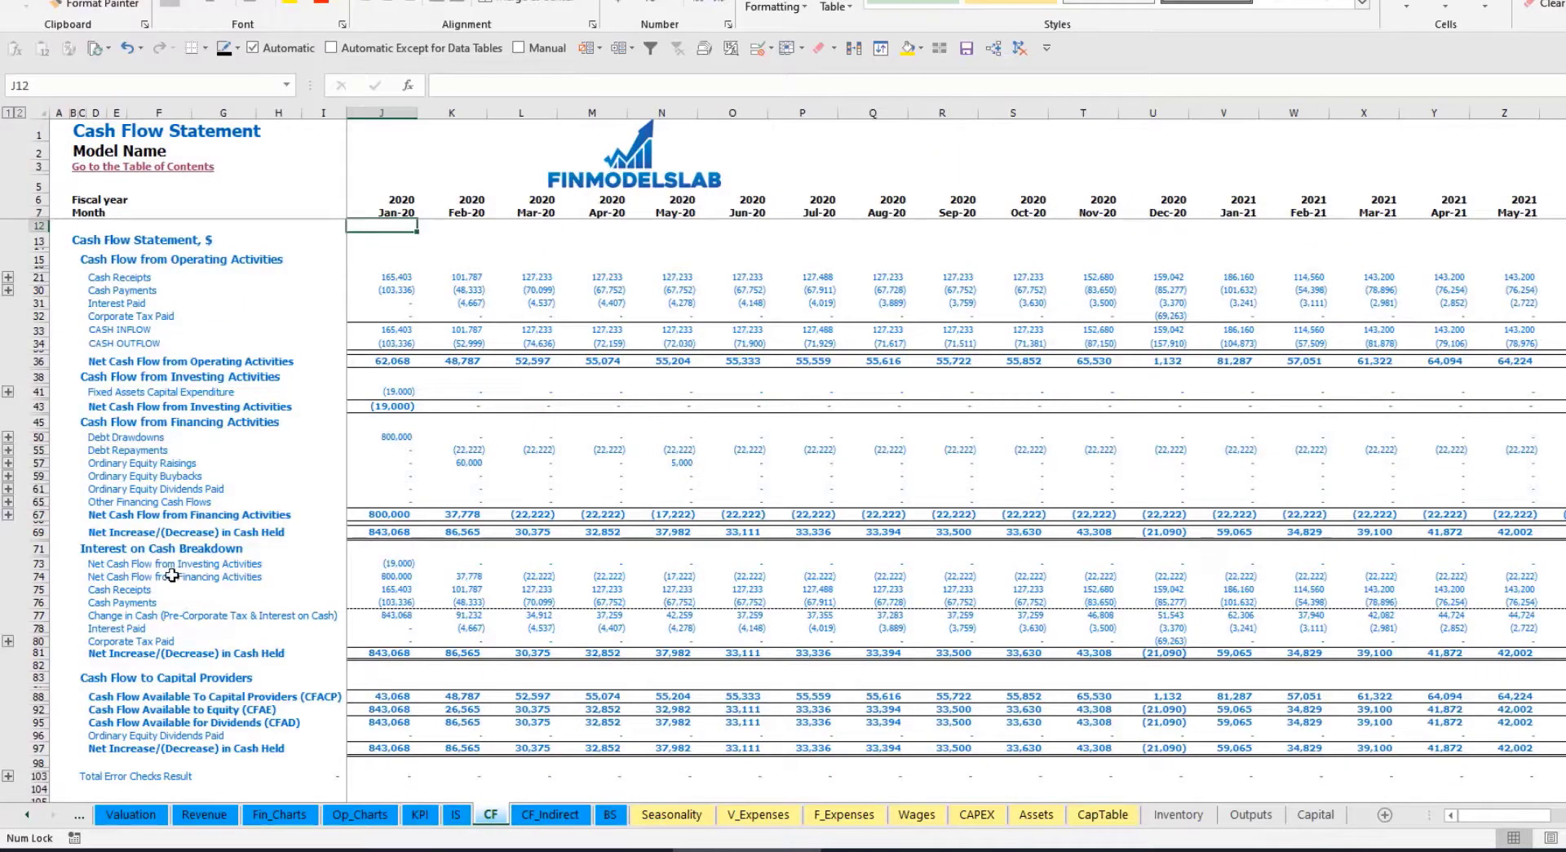
click(37, 463)
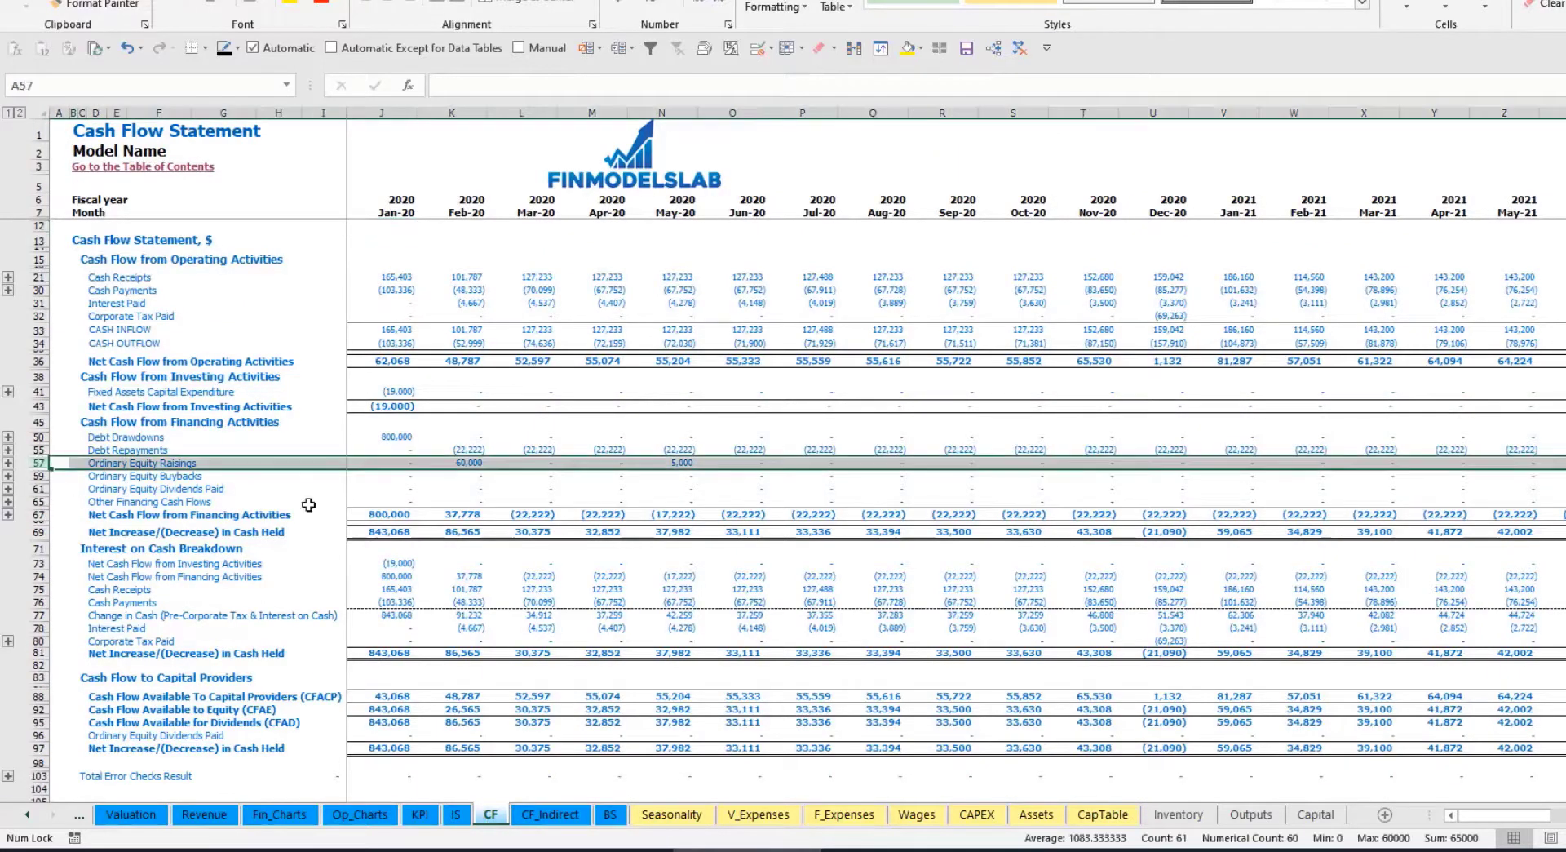
click(475, 463)
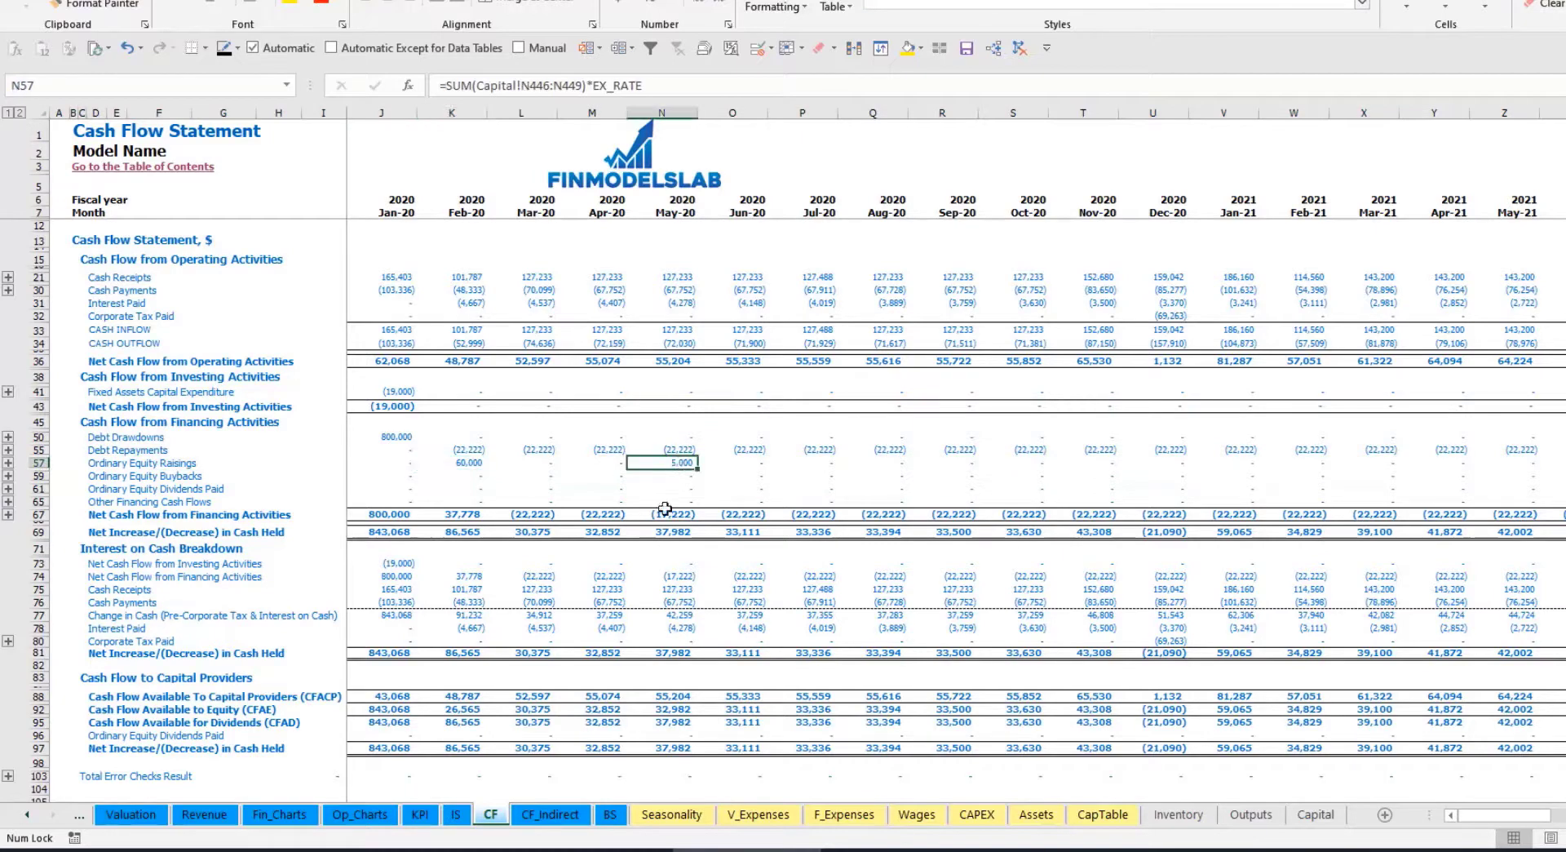
click(610, 814)
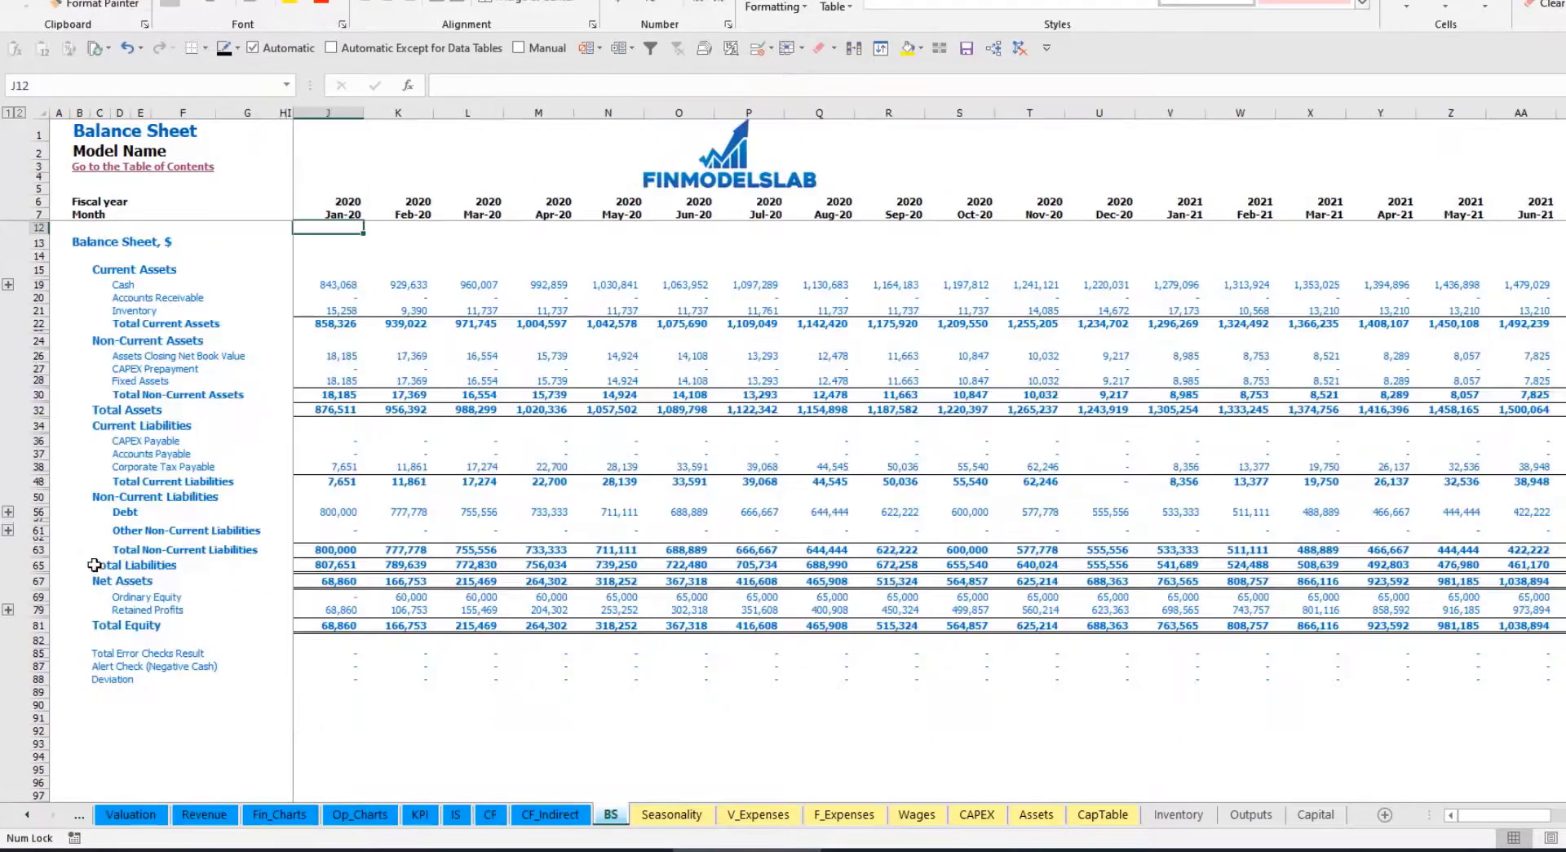
click(38, 596)
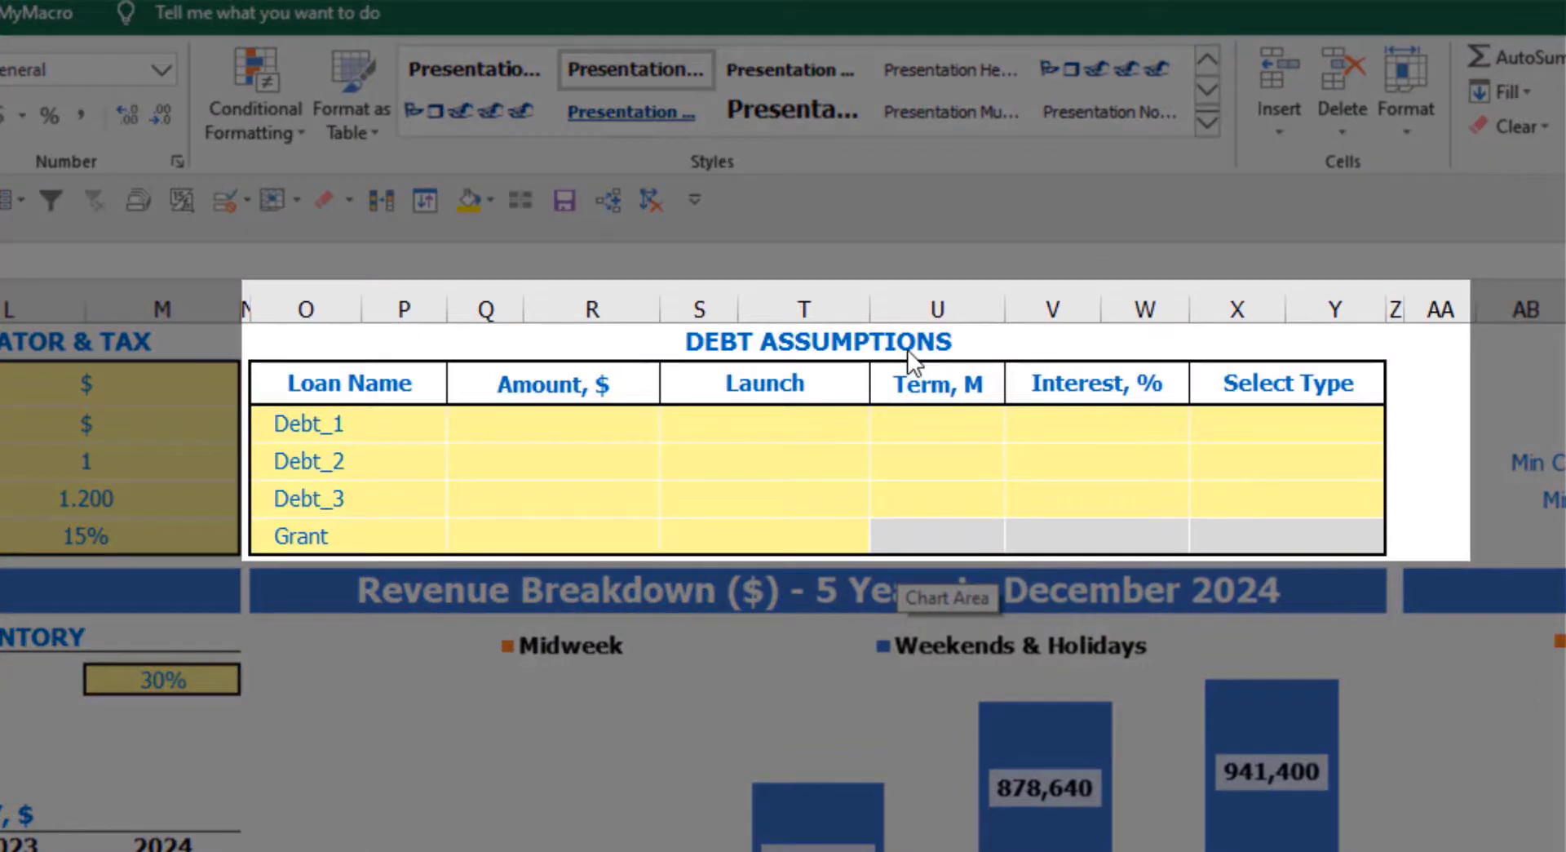
Set Debt_1's repayment type to Usual in the Debt Assumptions table
click(905, 343)
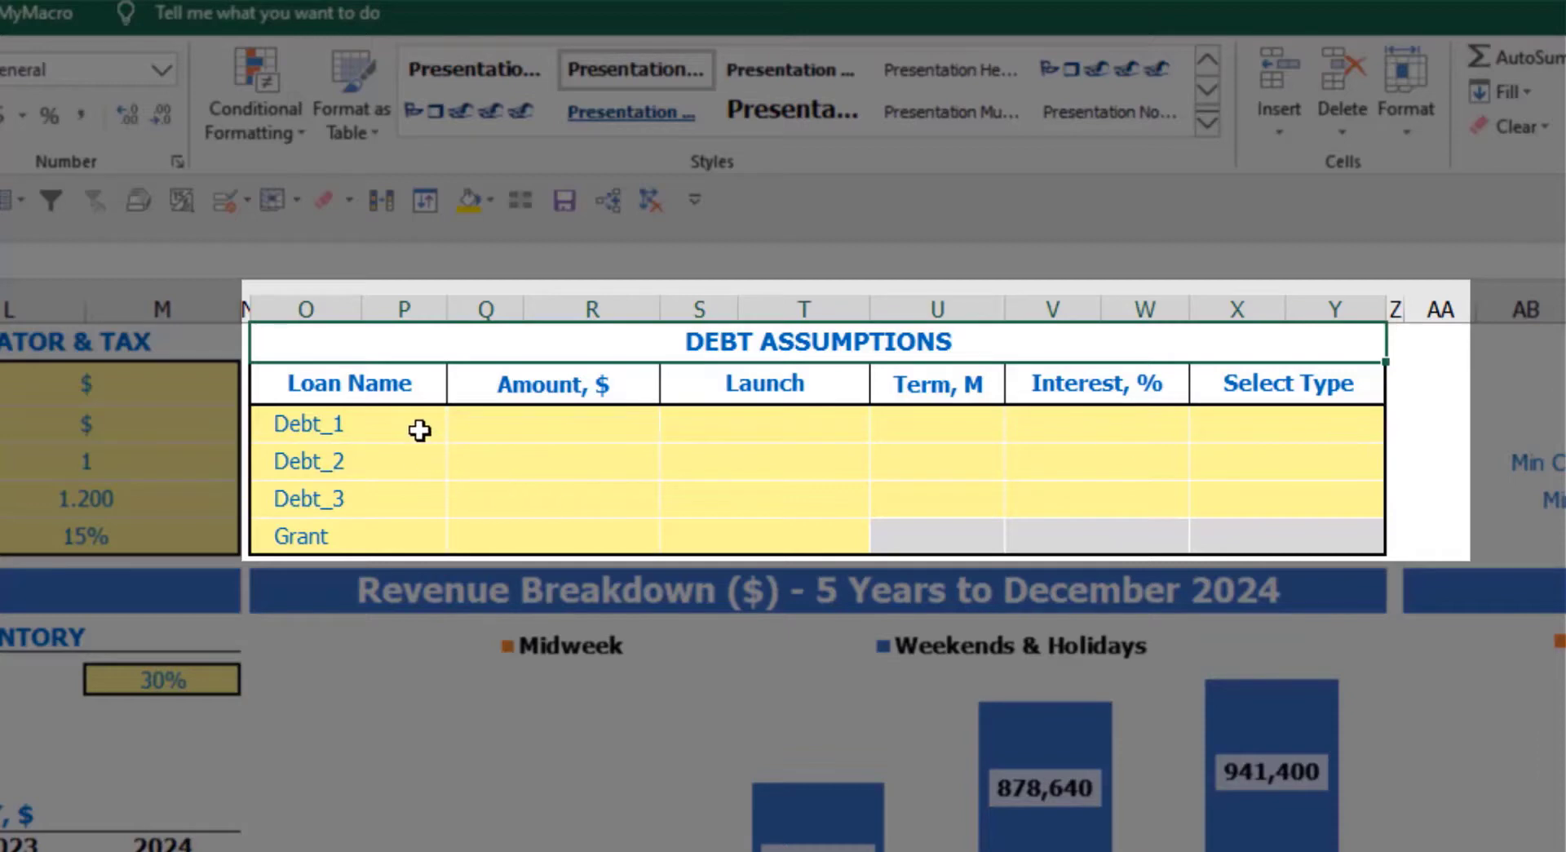
click(1375, 419)
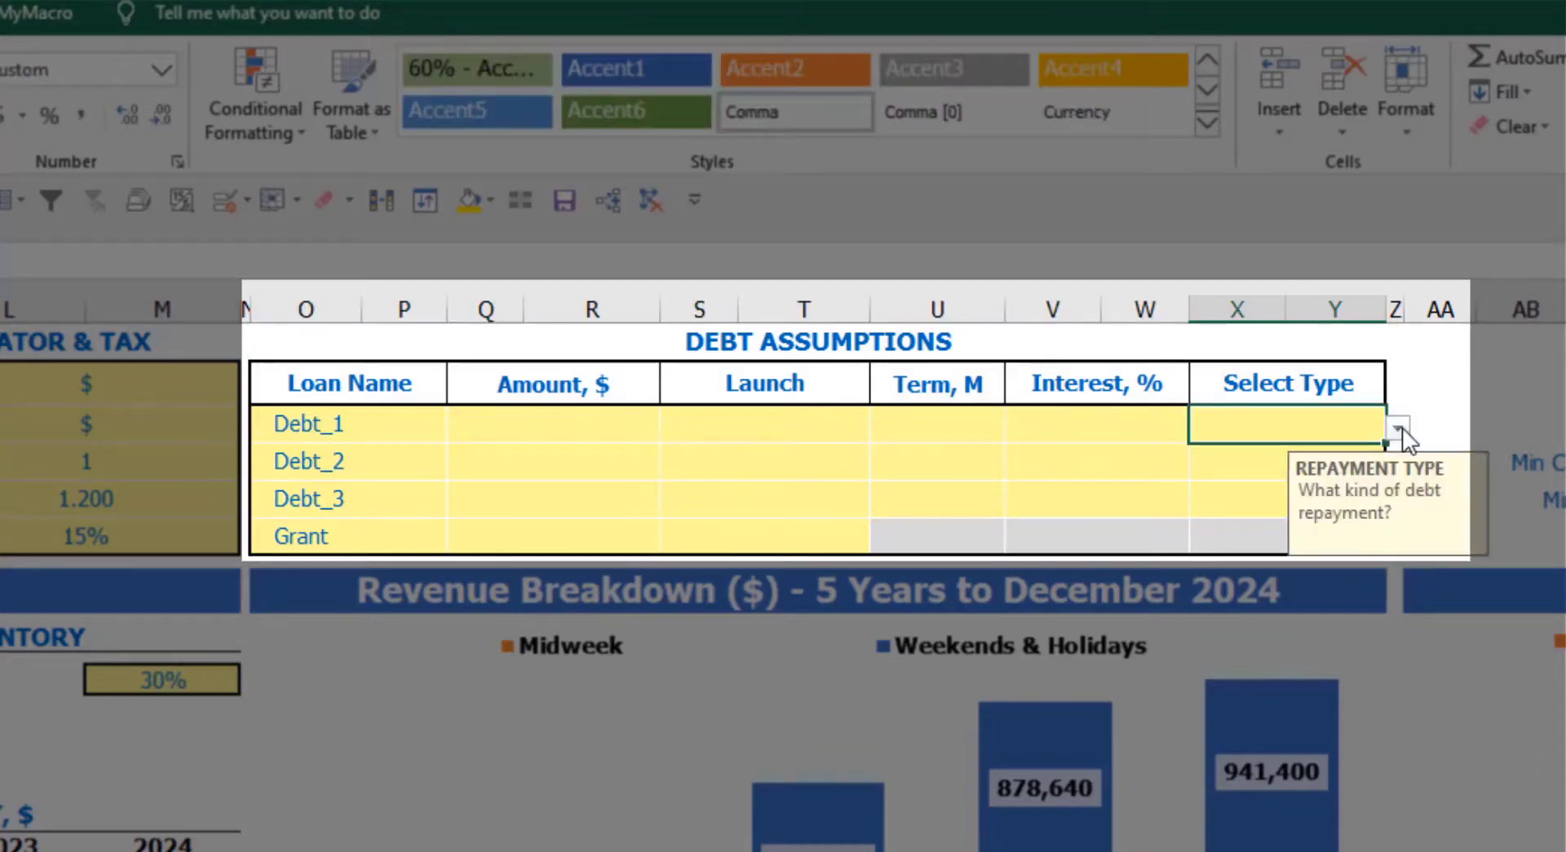
click(1399, 430)
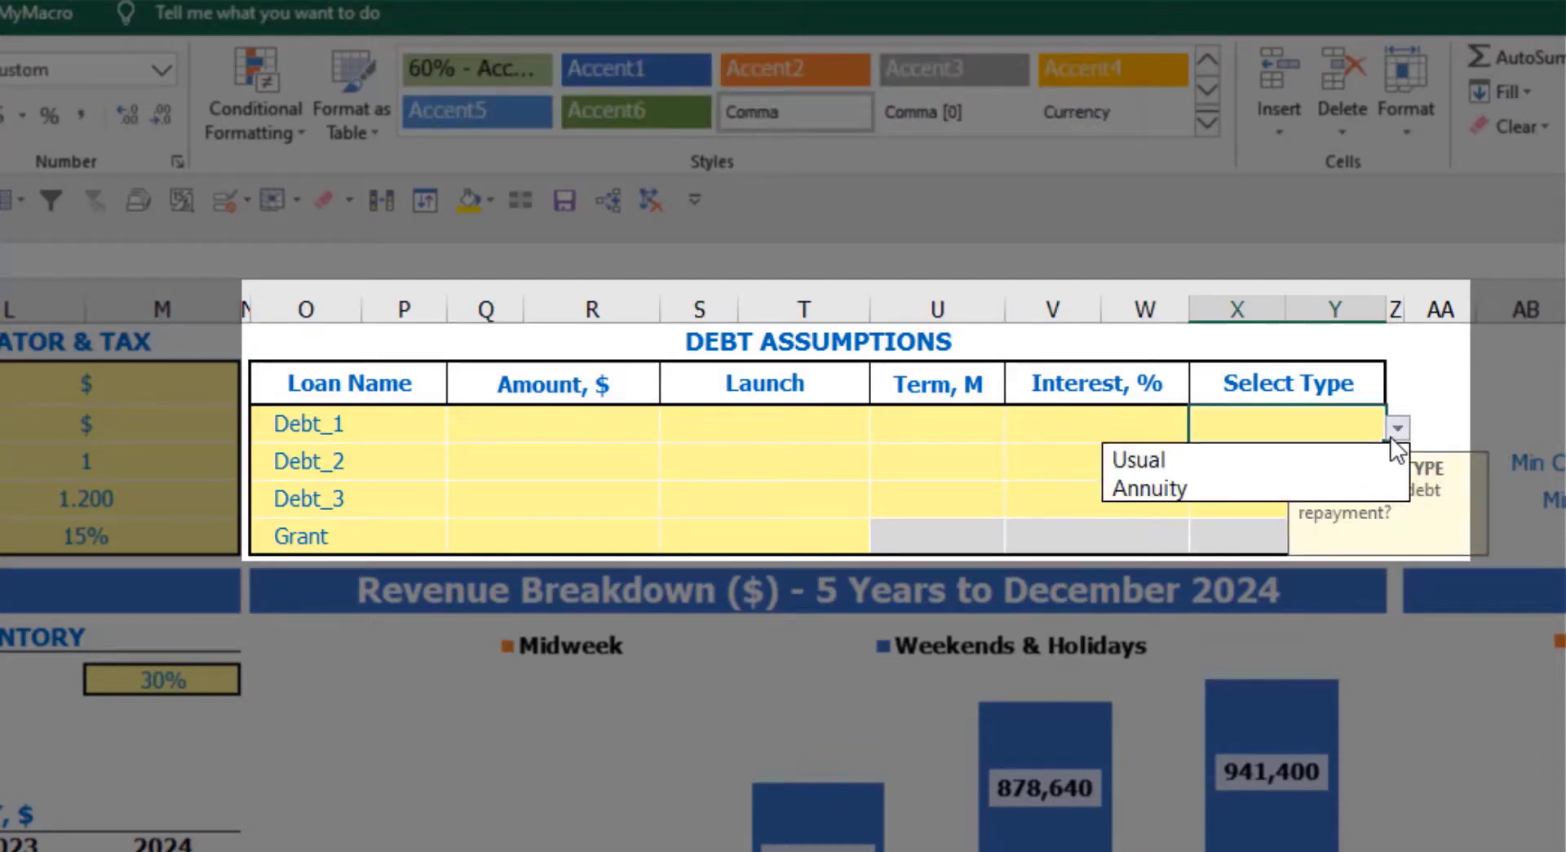
click(1360, 479)
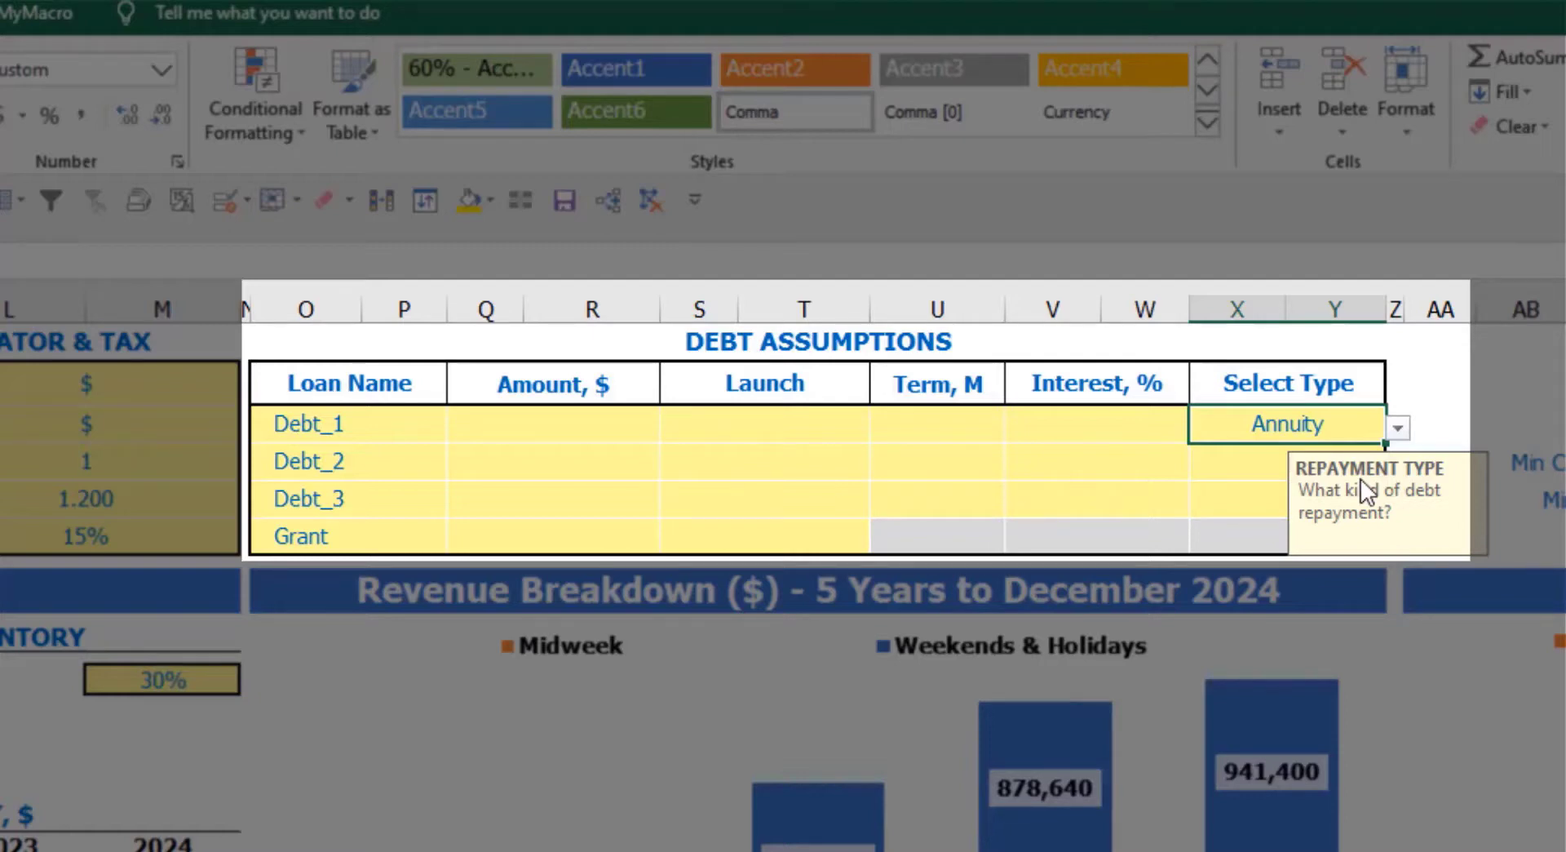
click(1398, 428)
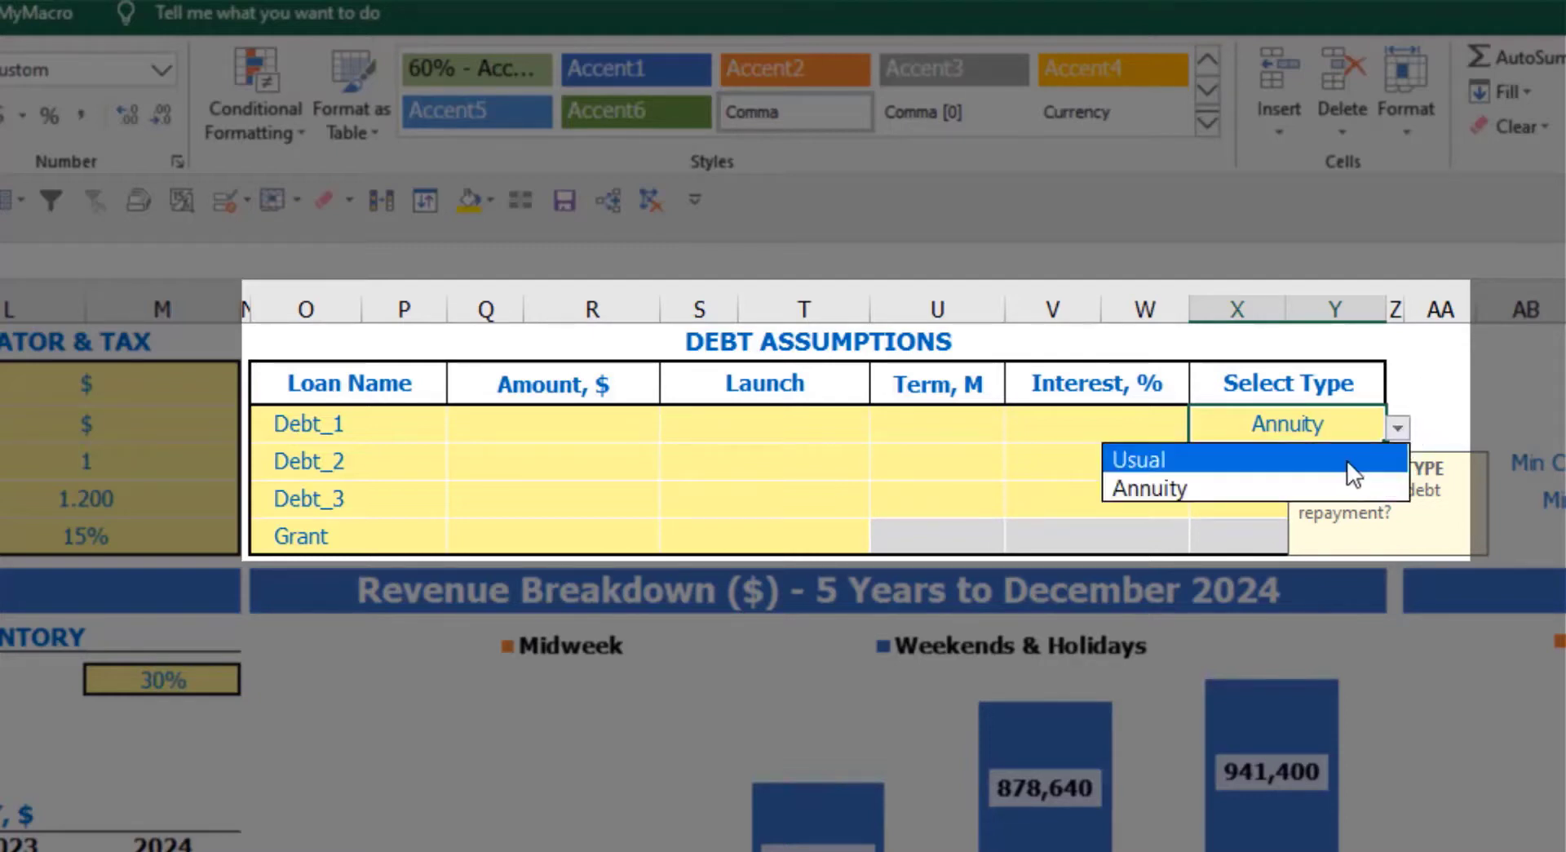
key(Escape)
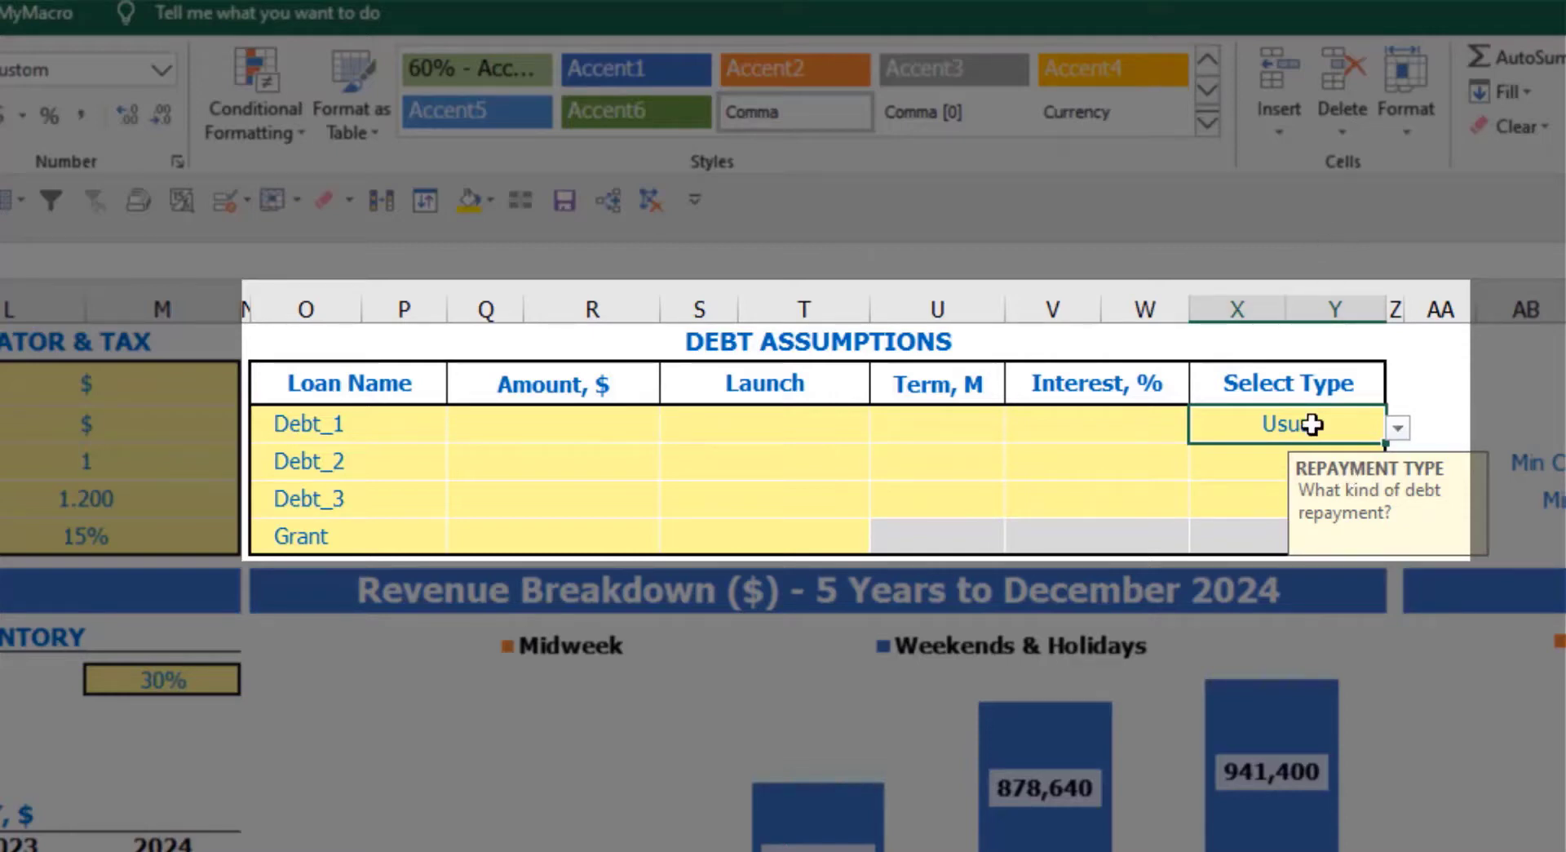
Enter Debt_1 as 1,000,000 launching Feb-20, over a 60-month term at 5% interest
click(619, 424)
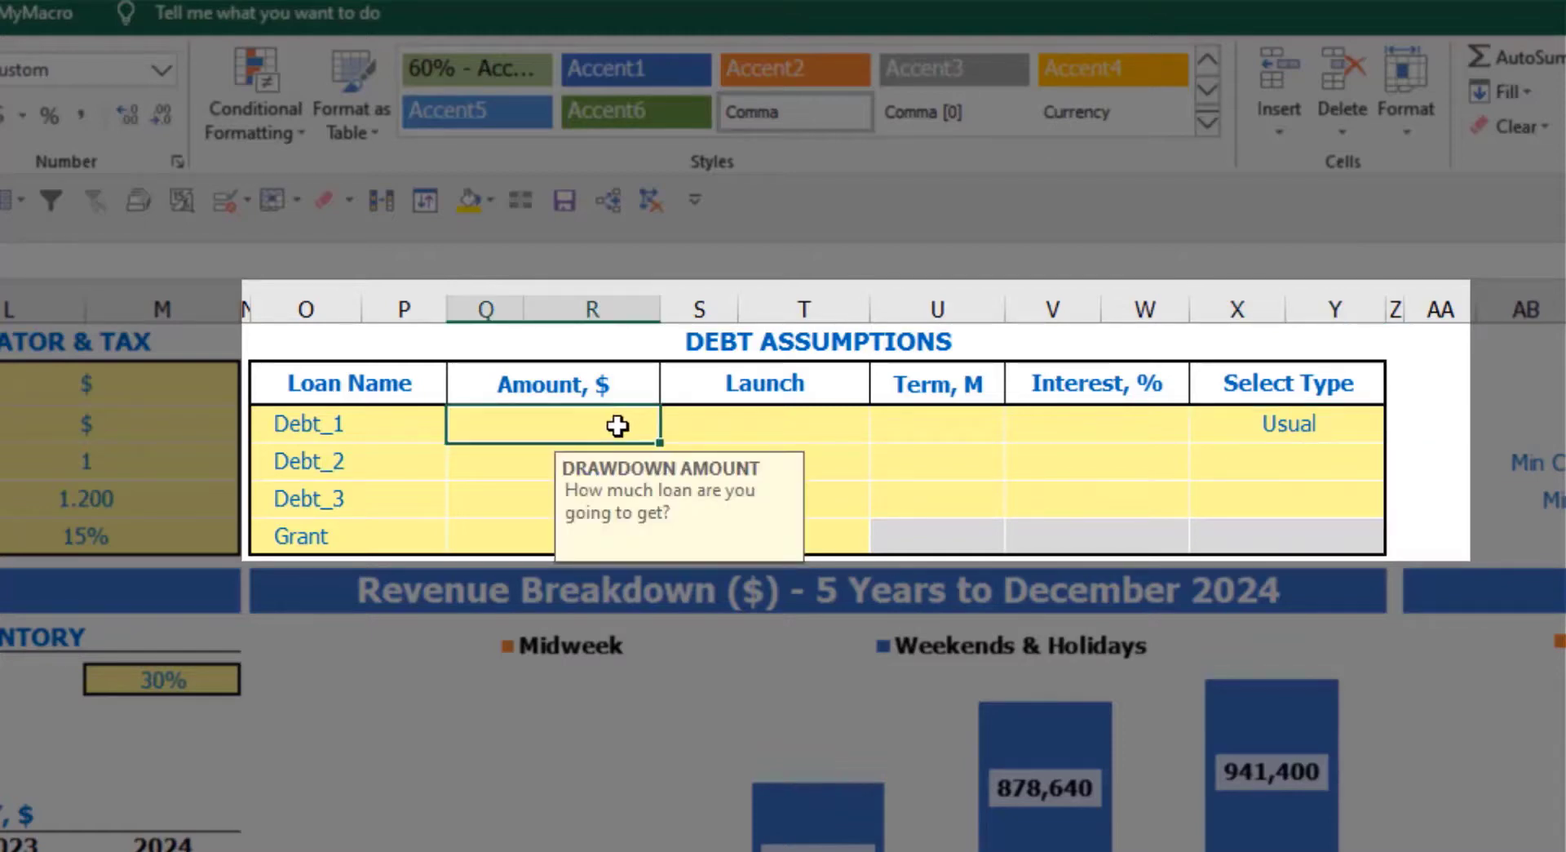
text(100000)
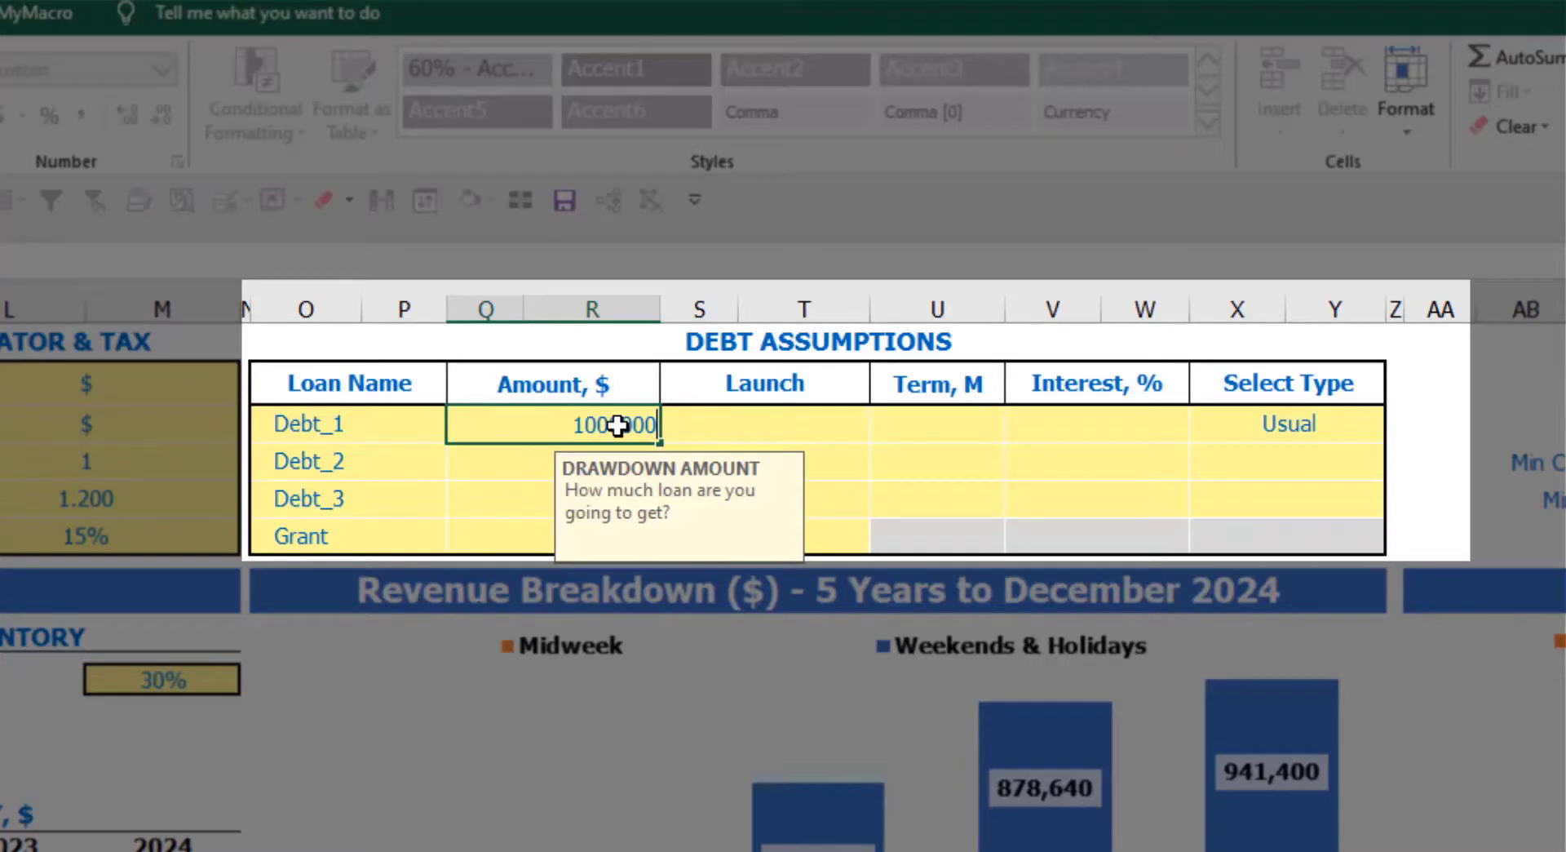
key(Return)
click(849, 421)
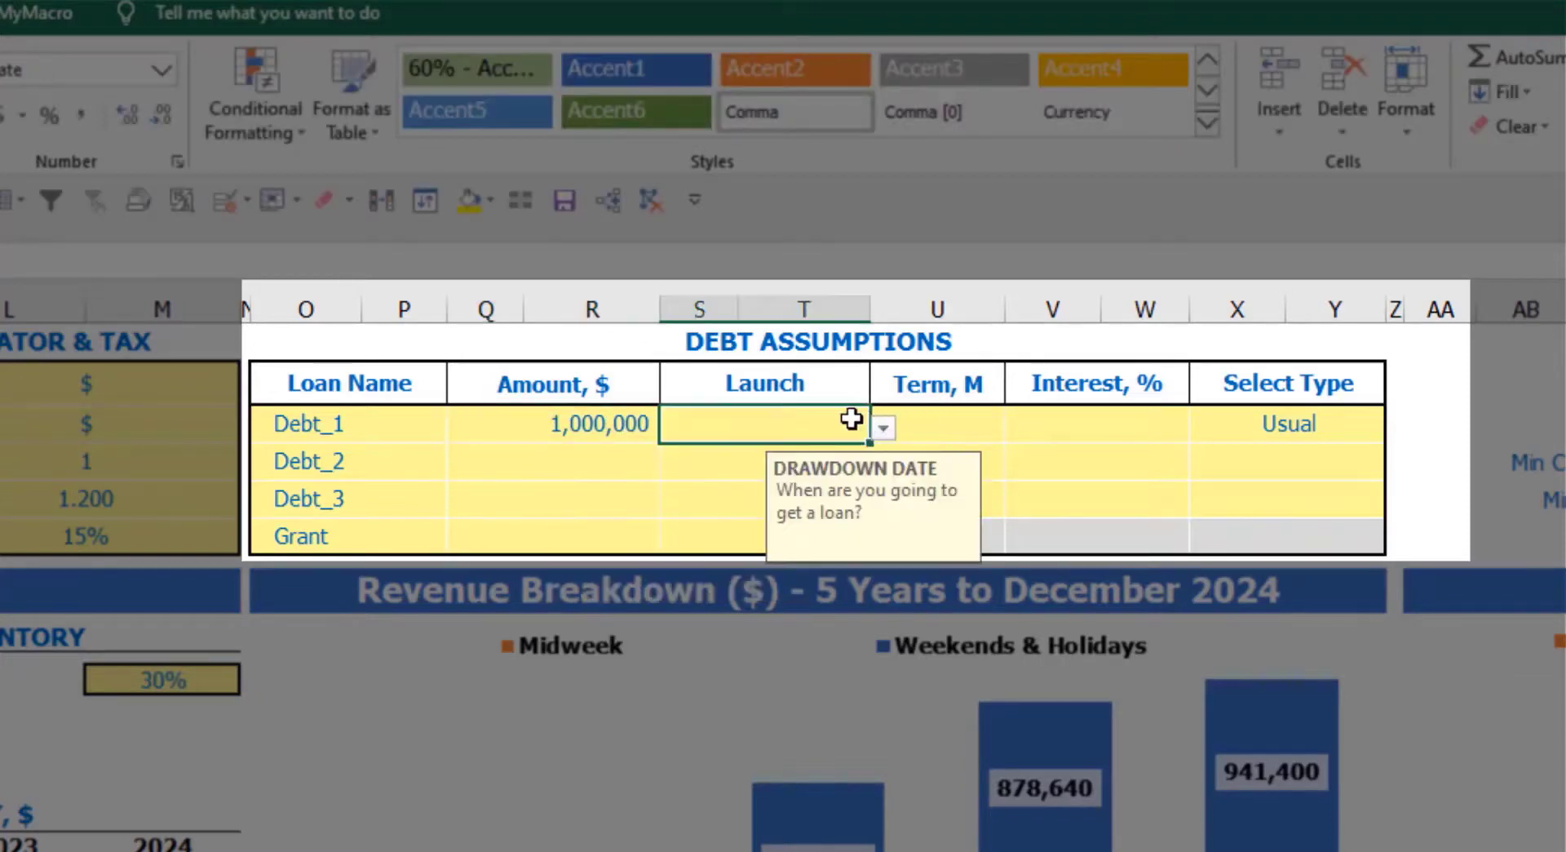
click(883, 432)
click(812, 488)
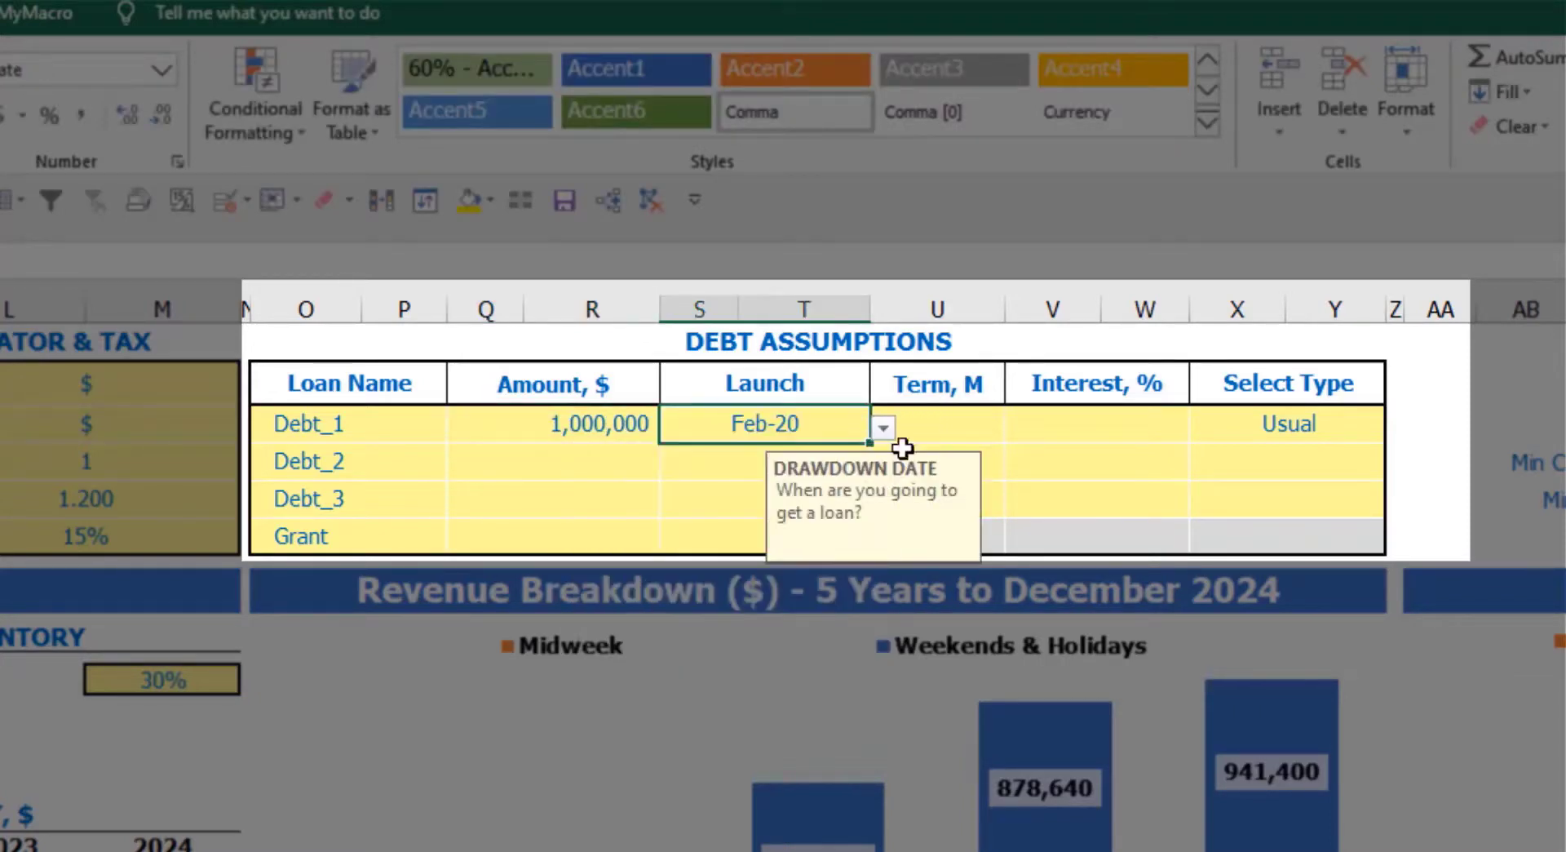
click(941, 413)
text(60)
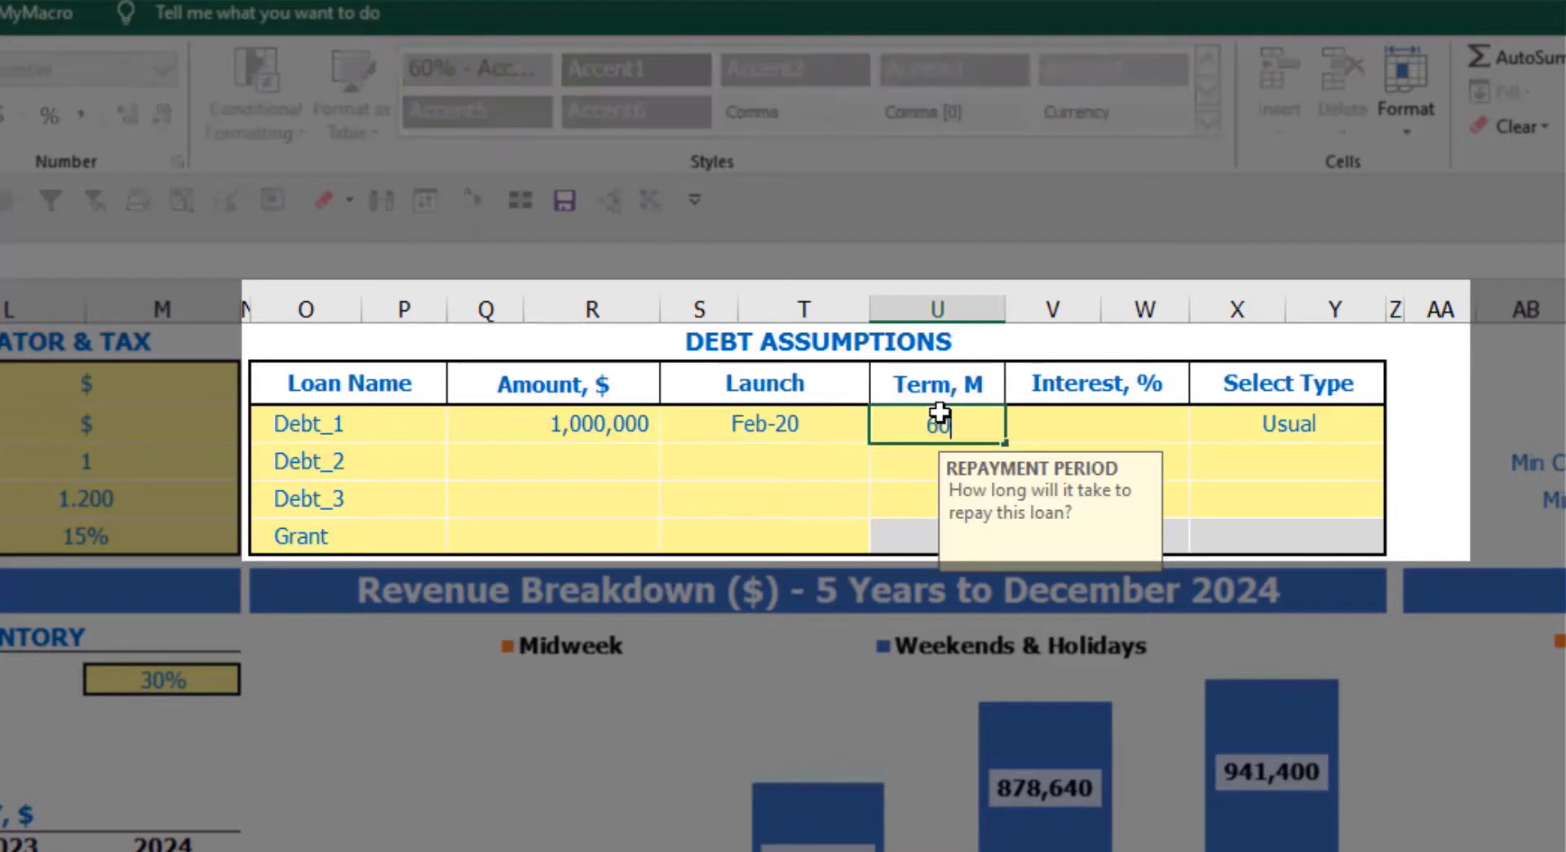
key(Return)
click(1032, 421)
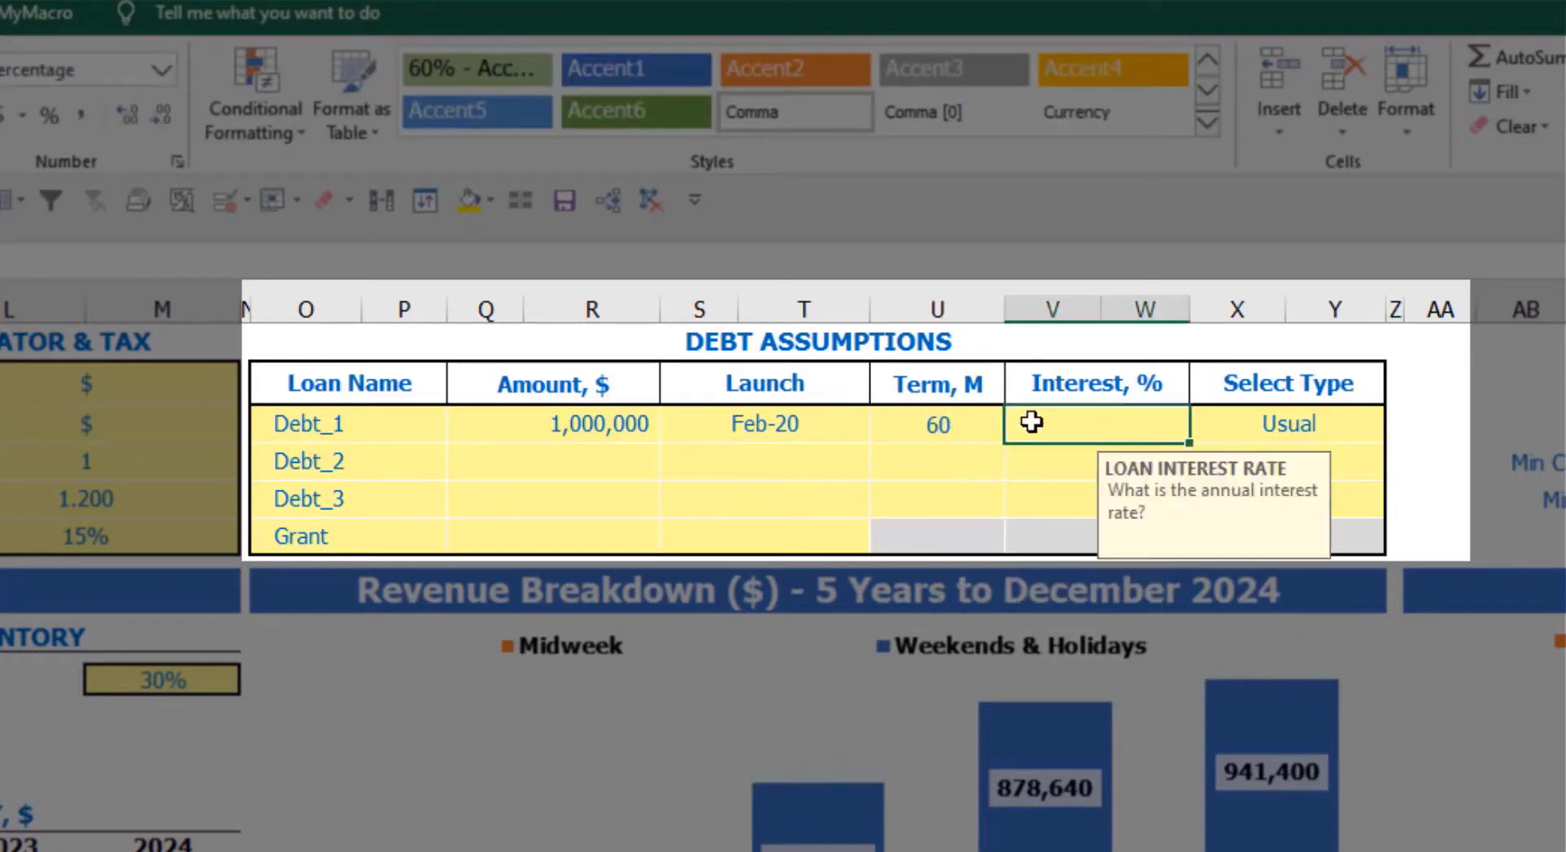
text(5)
key(Return)
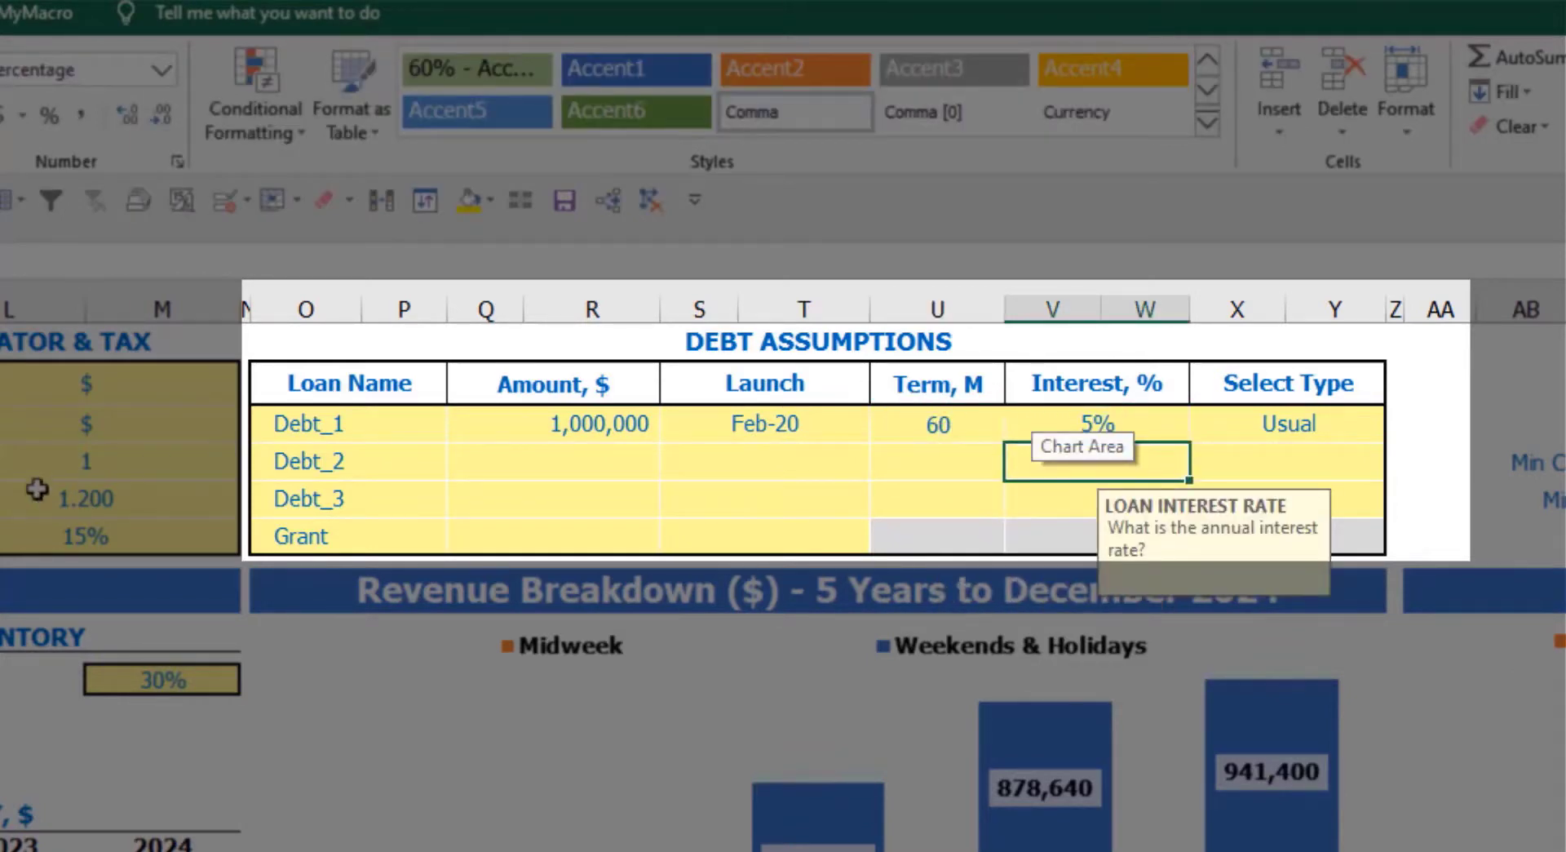
Add a 500,000 Grant launching Mar-20
click(577, 542)
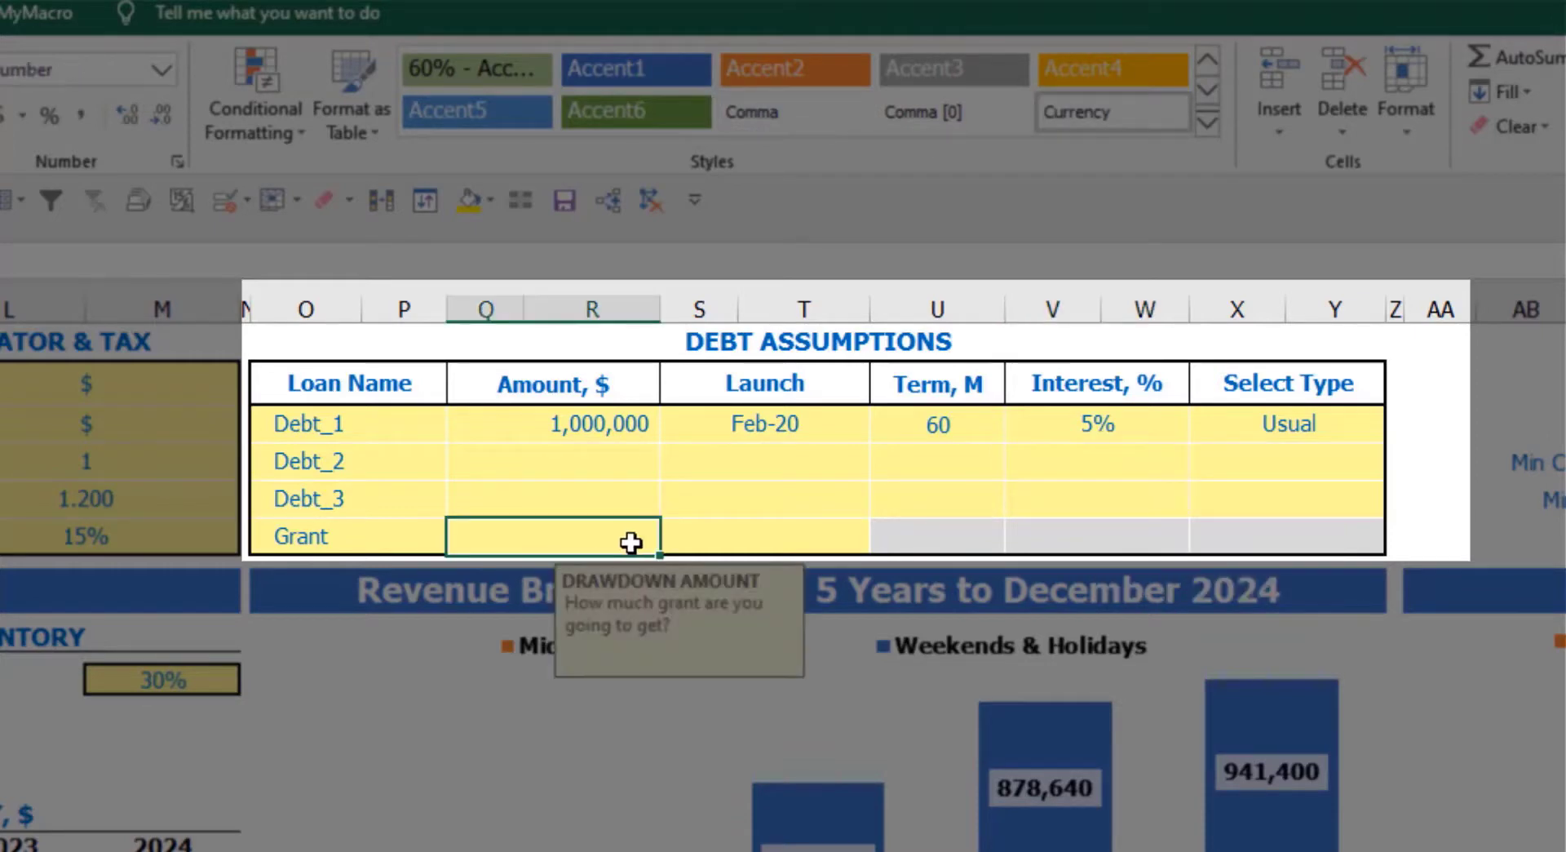
text(500000)
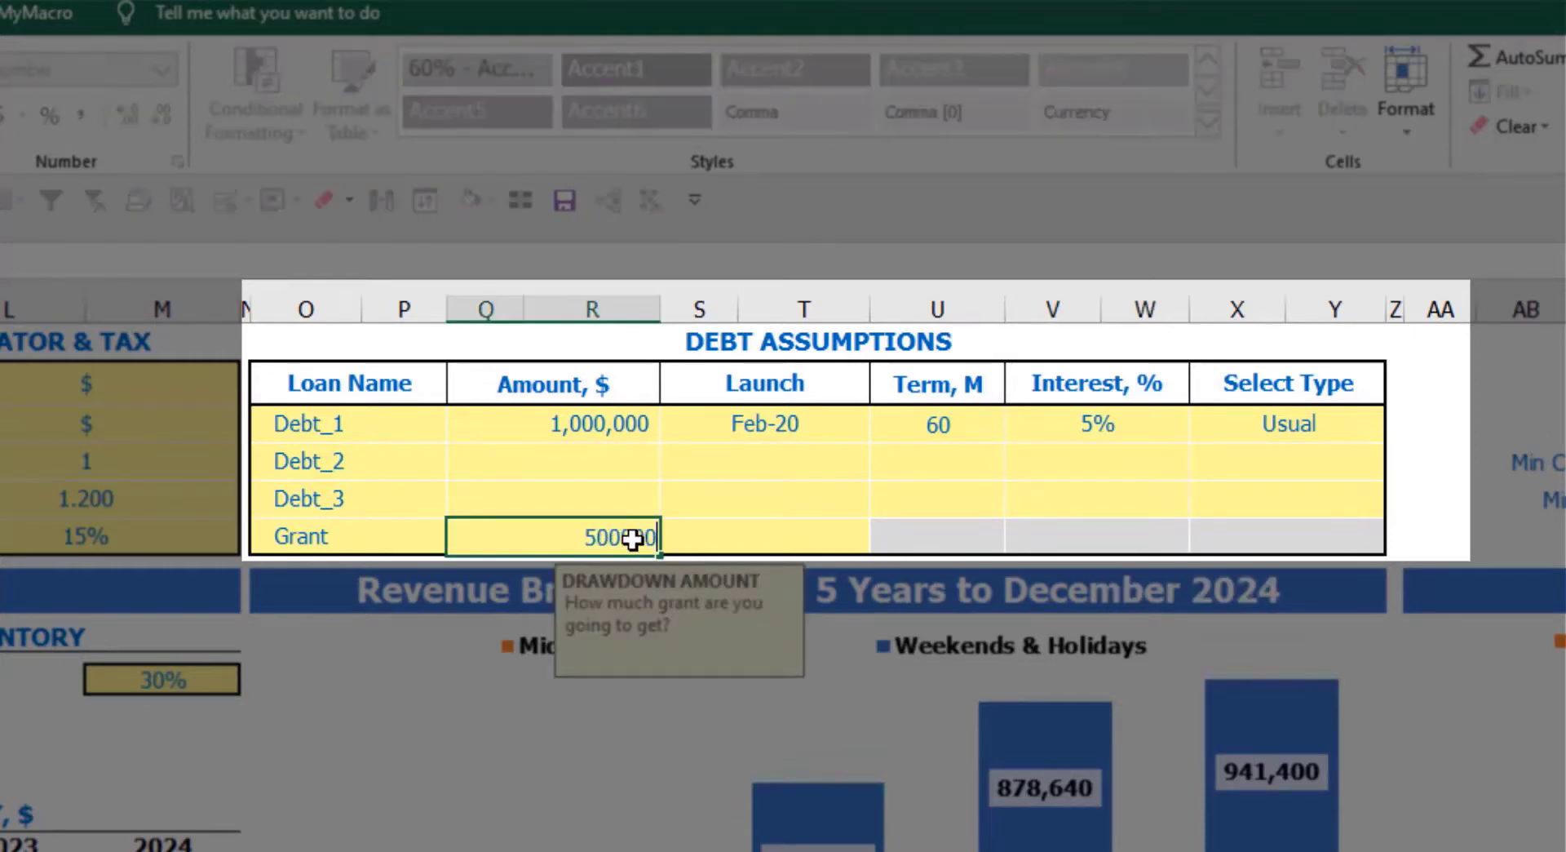
key(Return)
click(805, 540)
click(883, 539)
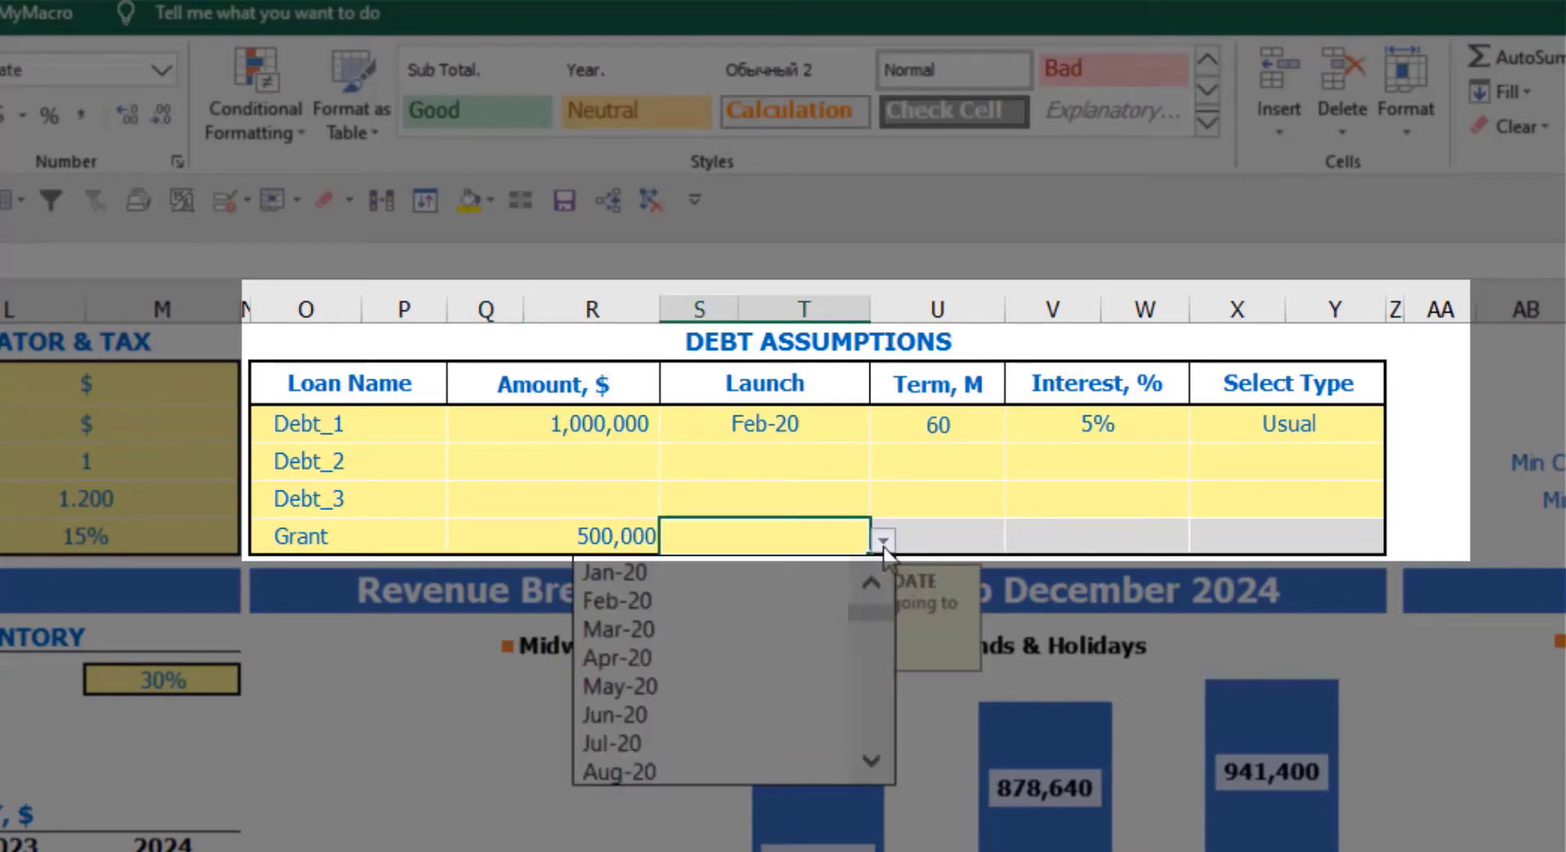
click(788, 634)
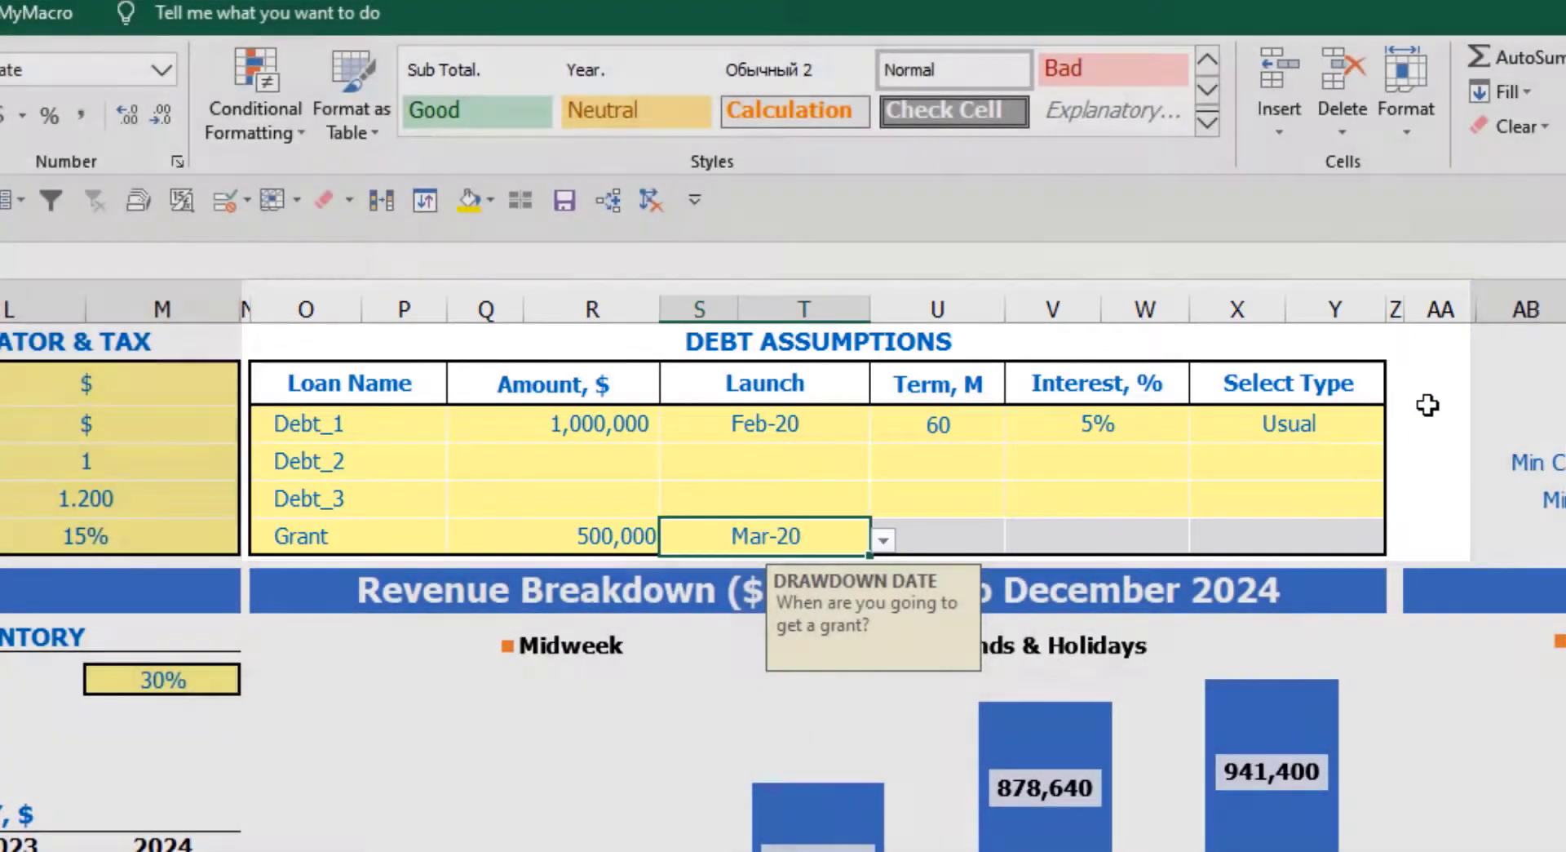
click(1428, 403)
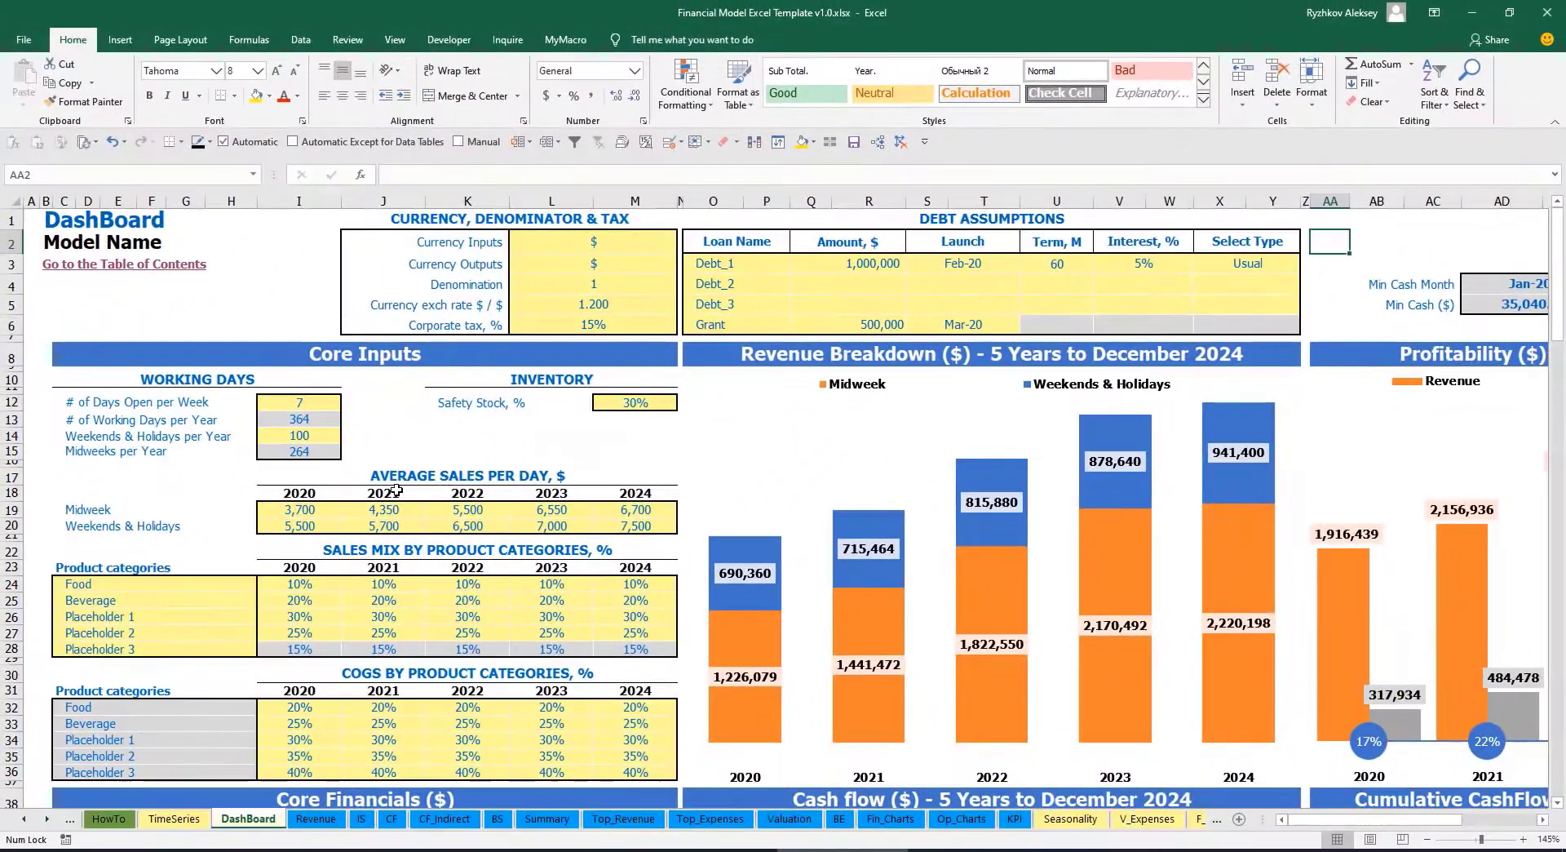
click(45, 820)
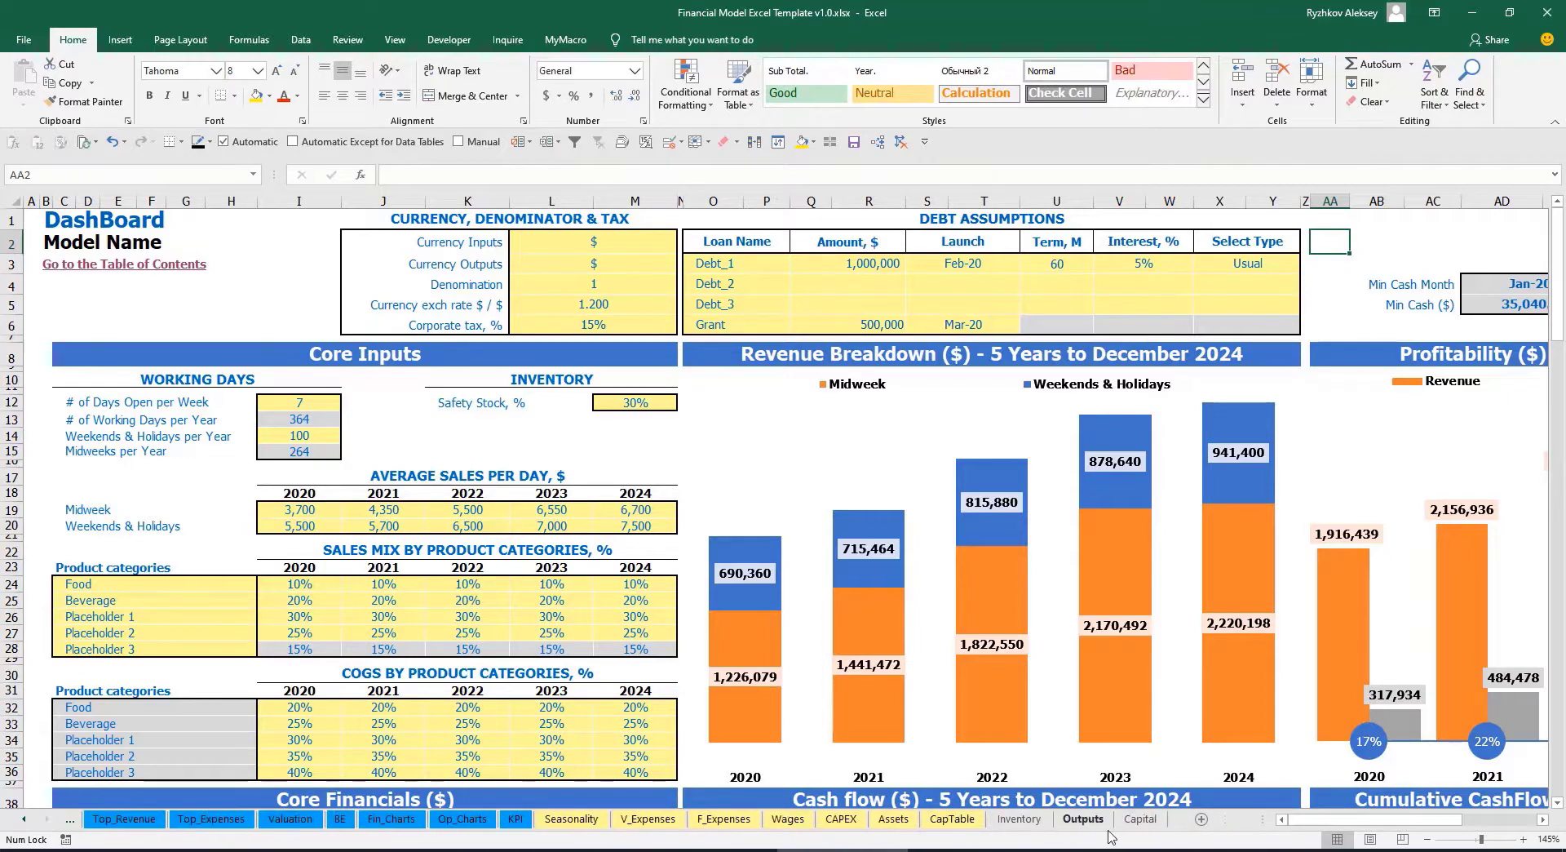
Scroll through the Capital calculations sheet and check interest expense on the Income Statement
click(1151, 825)
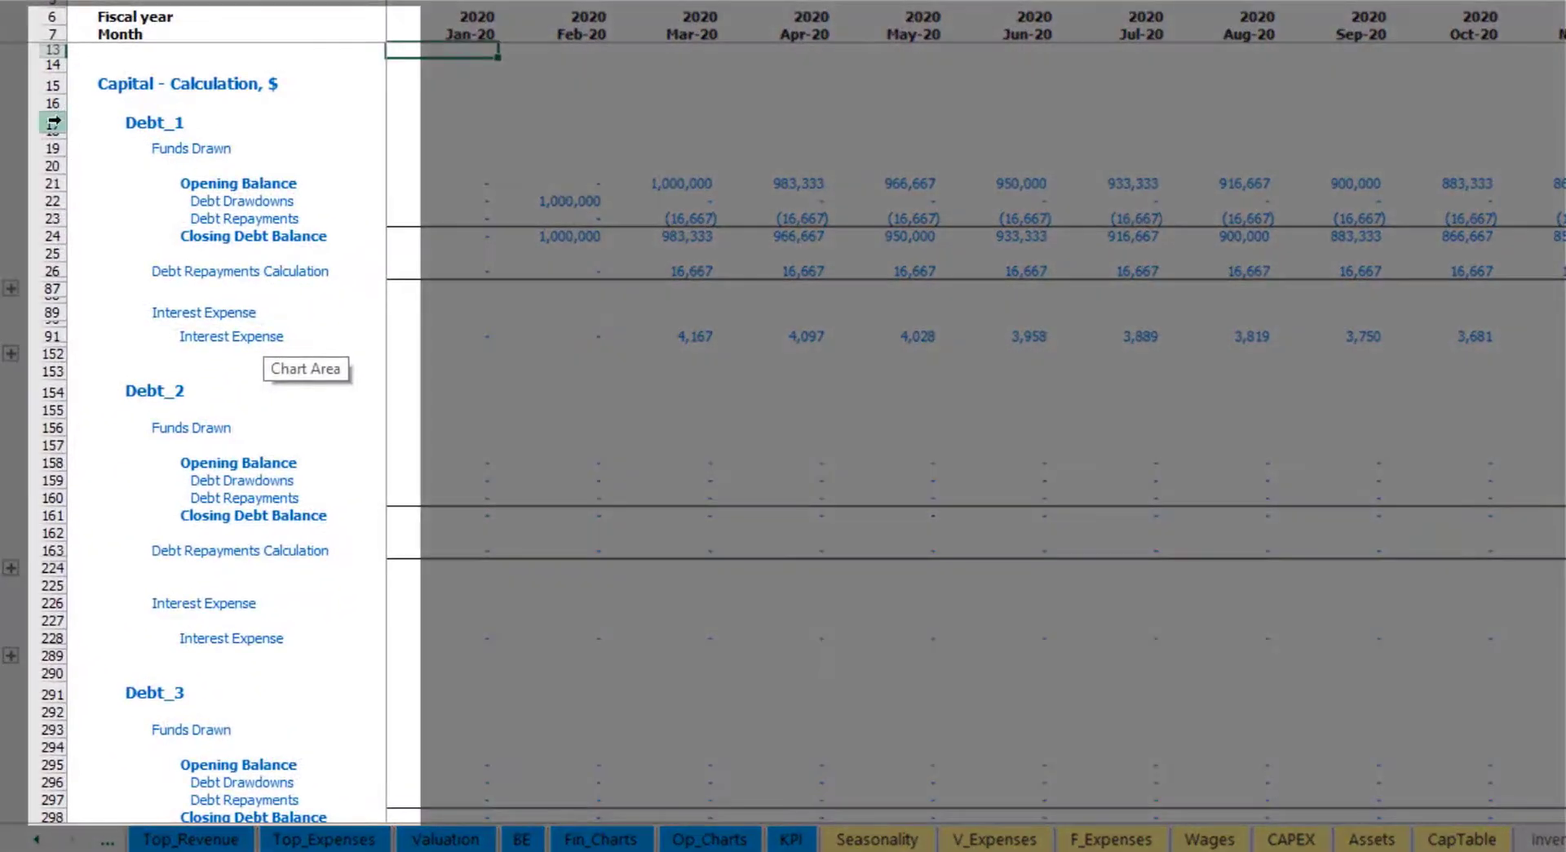
scroll(45, 397, down, 3)
scroll(45, 398, down, 1)
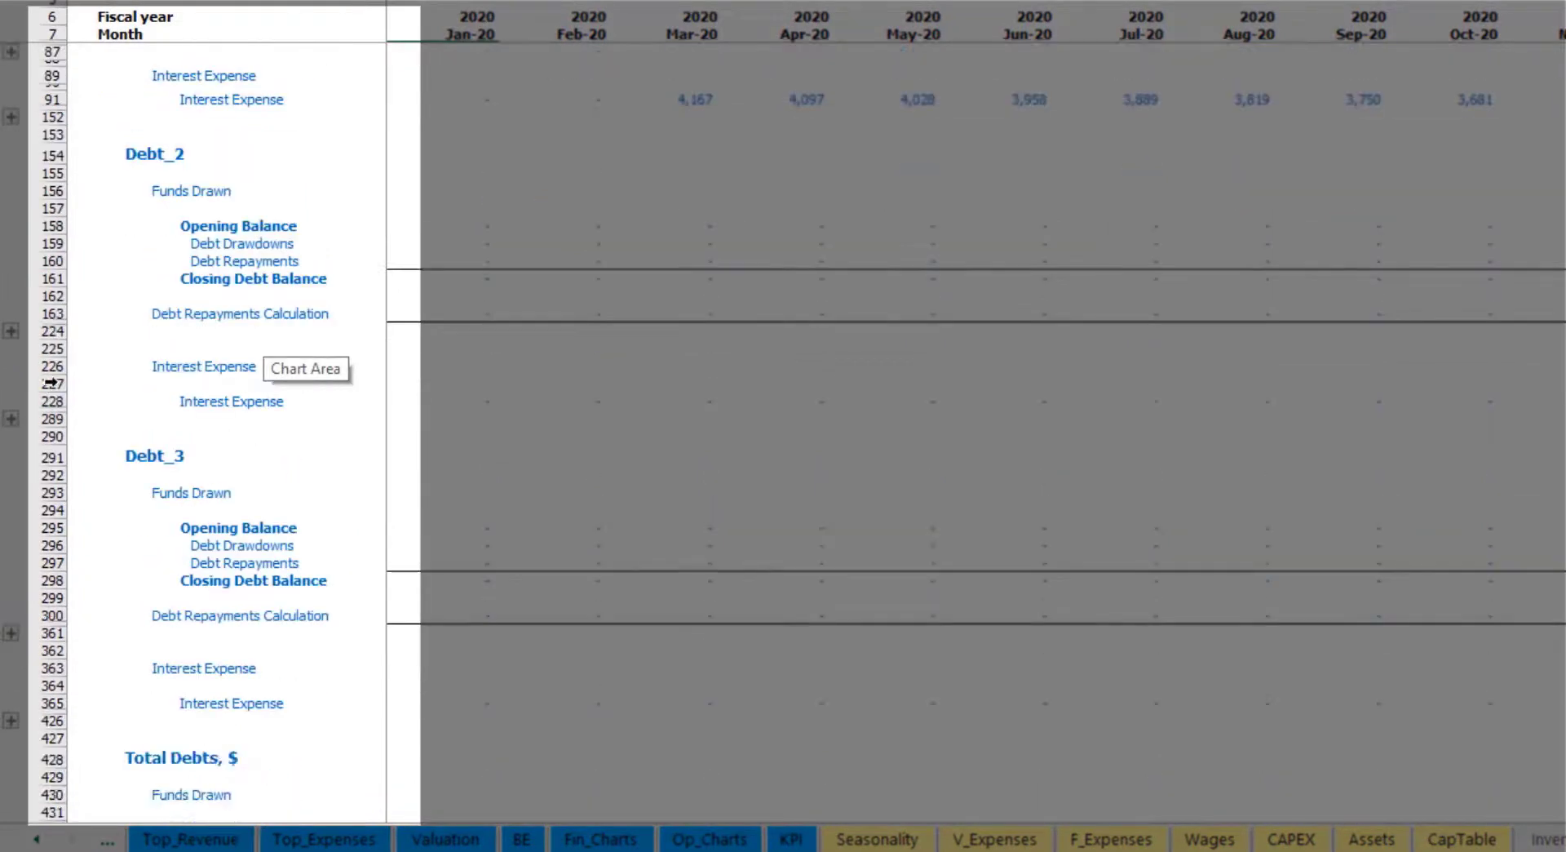
scroll(61, 359, down, 1)
scroll(68, 359, down, 3)
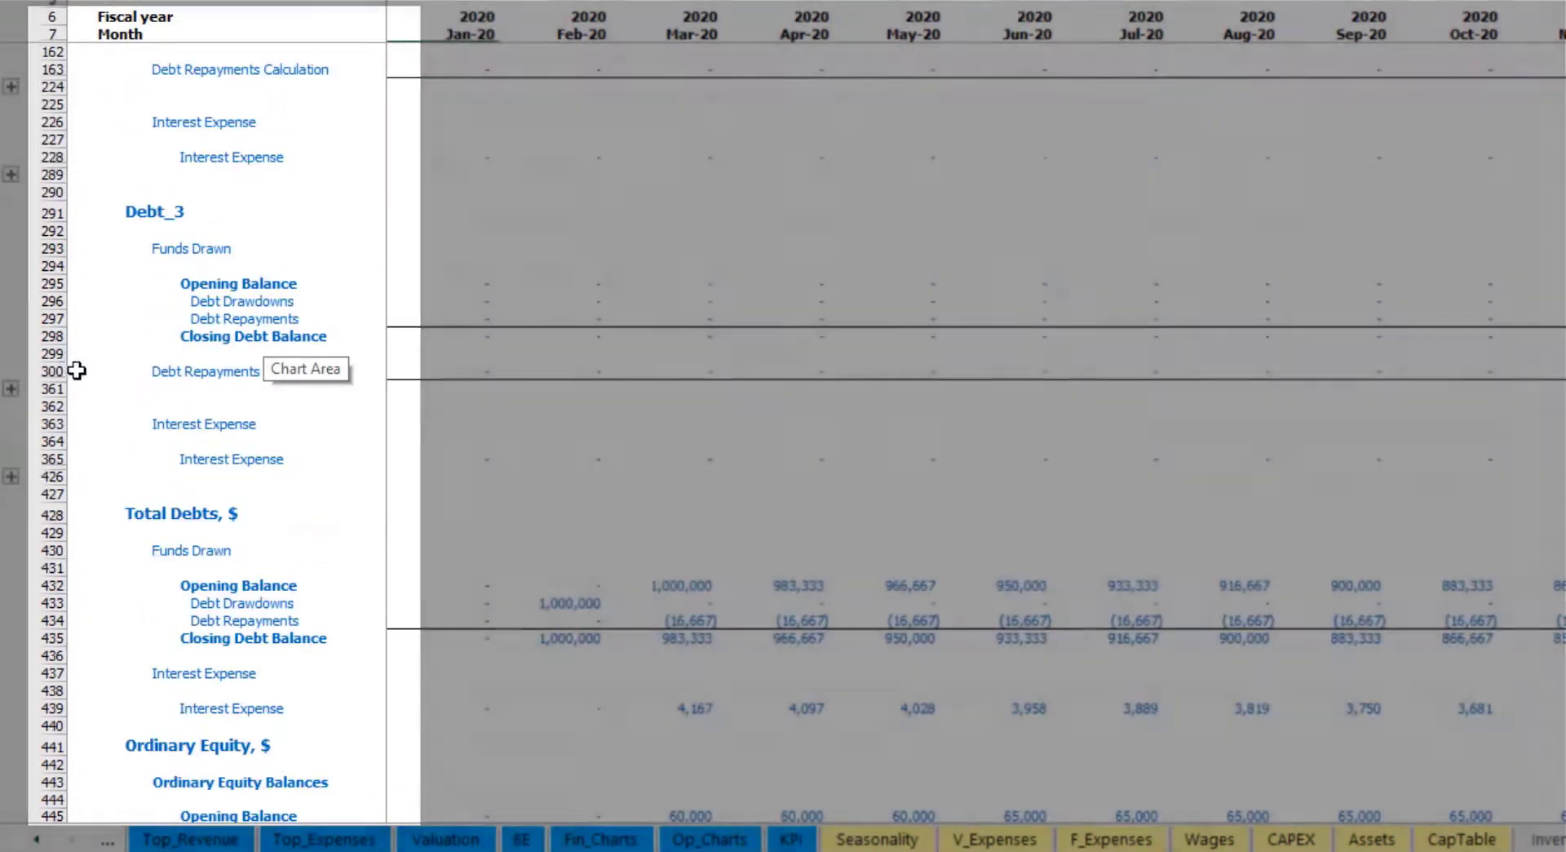
scroll(98, 406, up, 5)
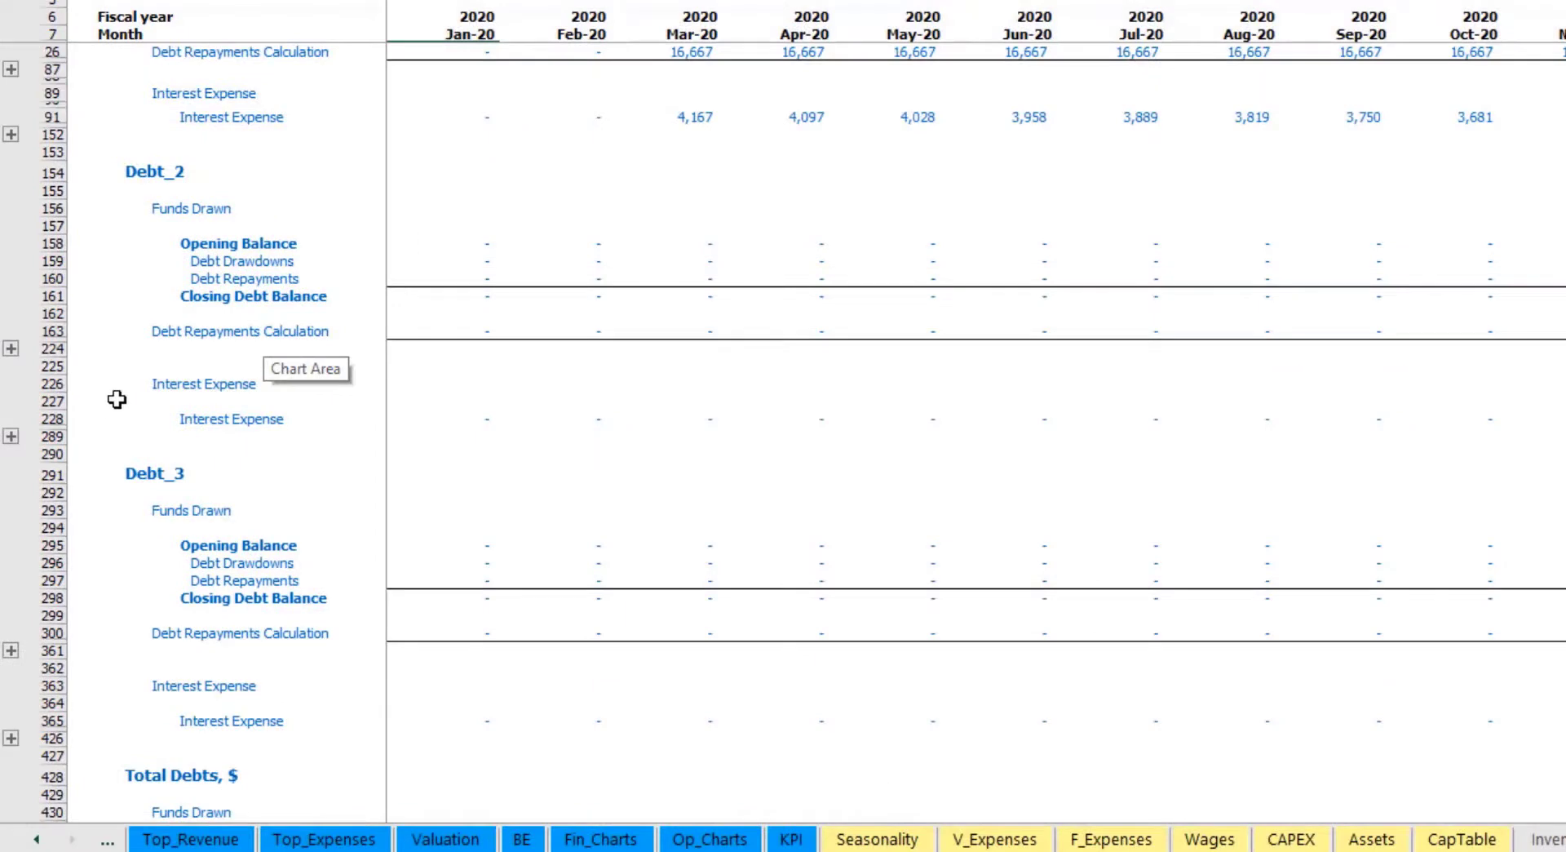
scroll(99, 406, up, 4)
click(36, 839)
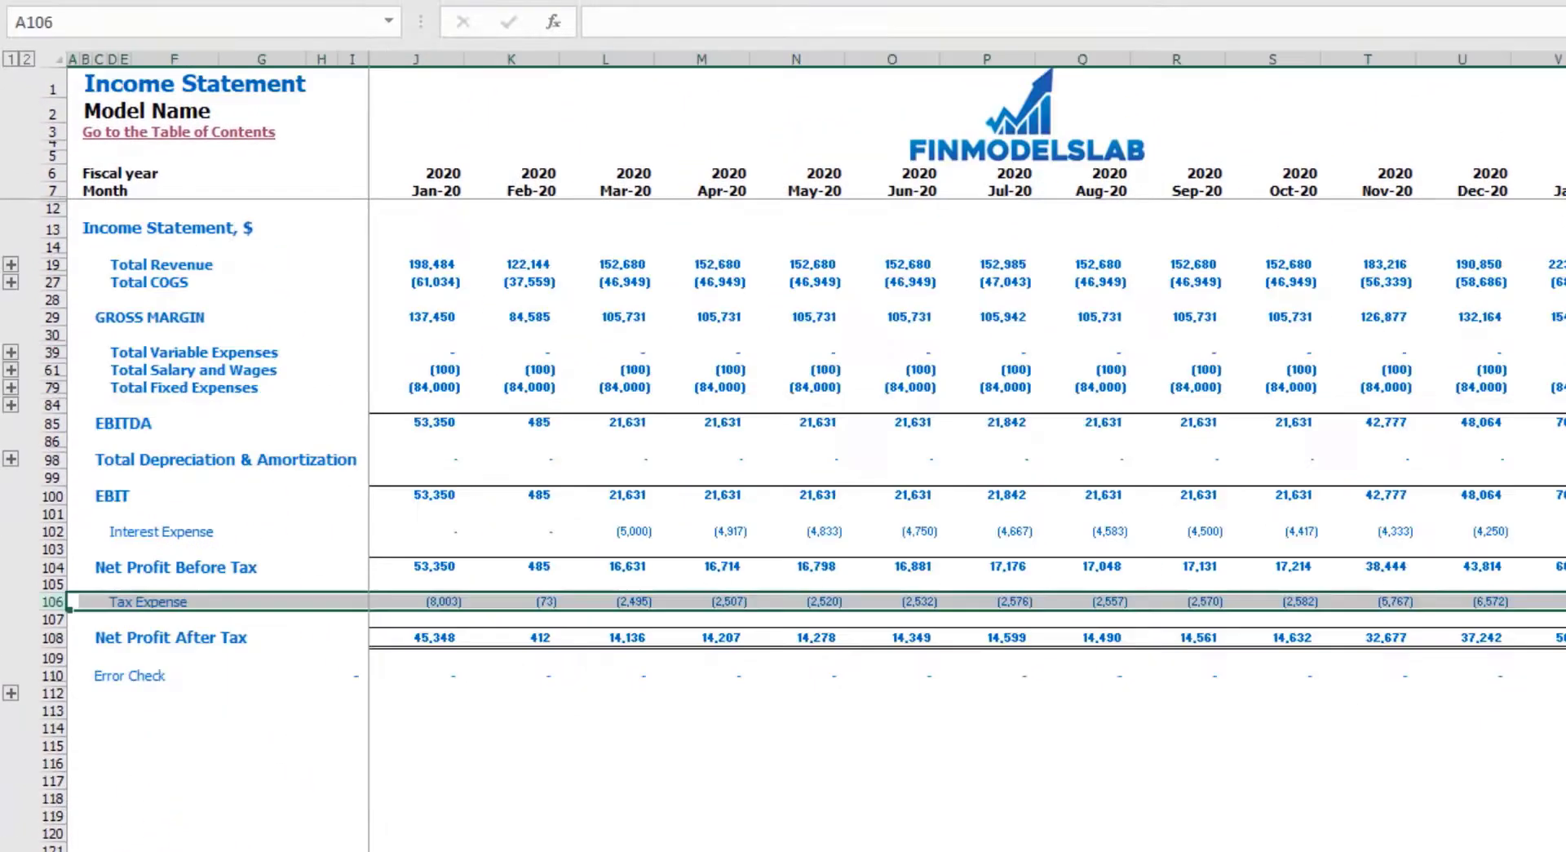
click(56, 531)
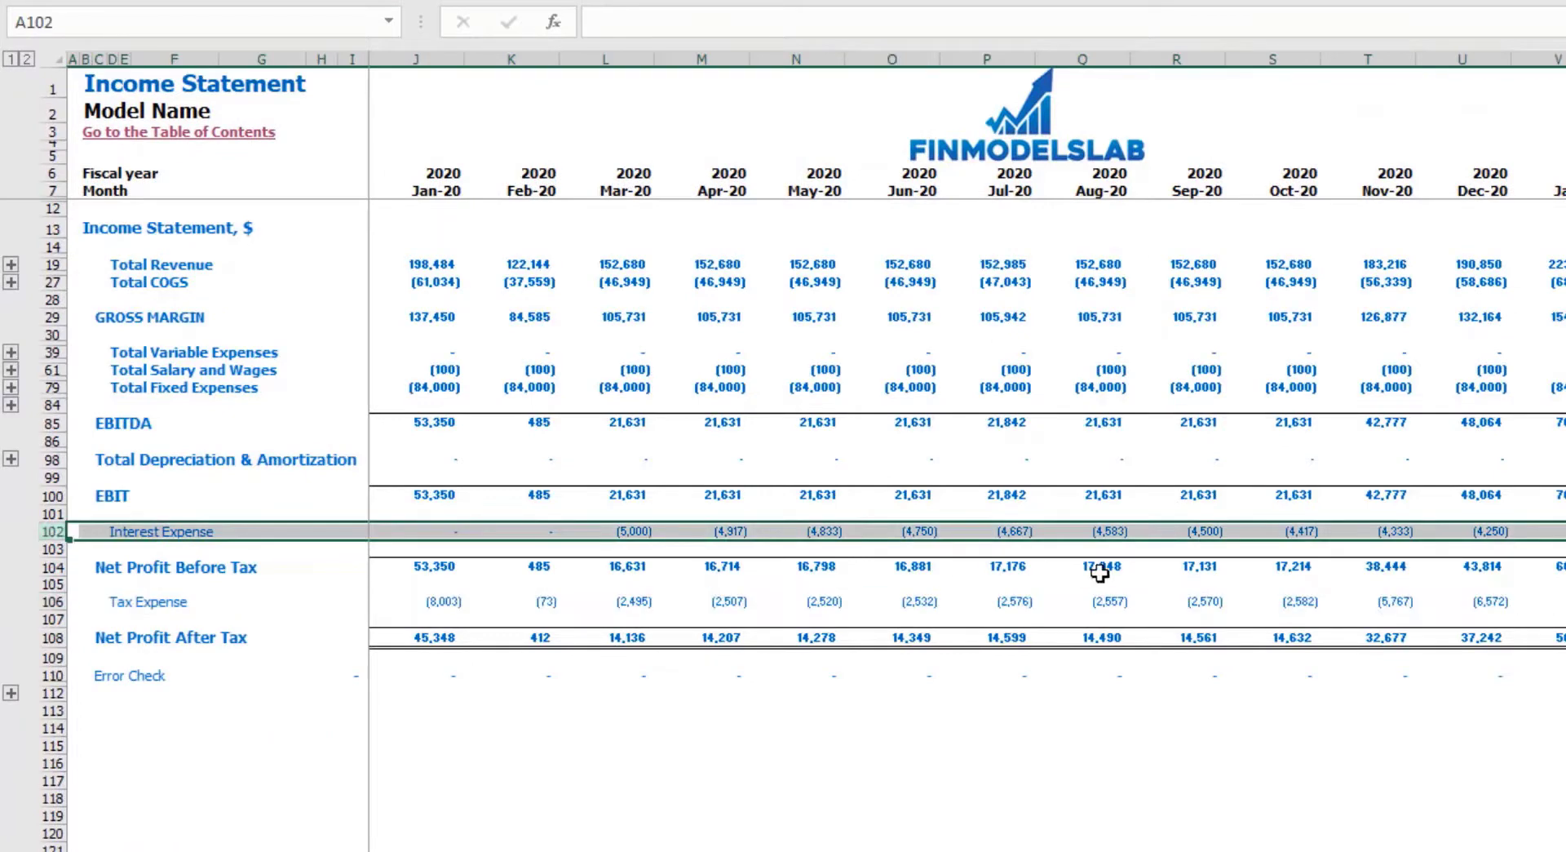
Review Debt Drawdowns and Repayments on the Cash Flow Statement and the Balance Sheet Debt row
key(ctrl+Page_Down)
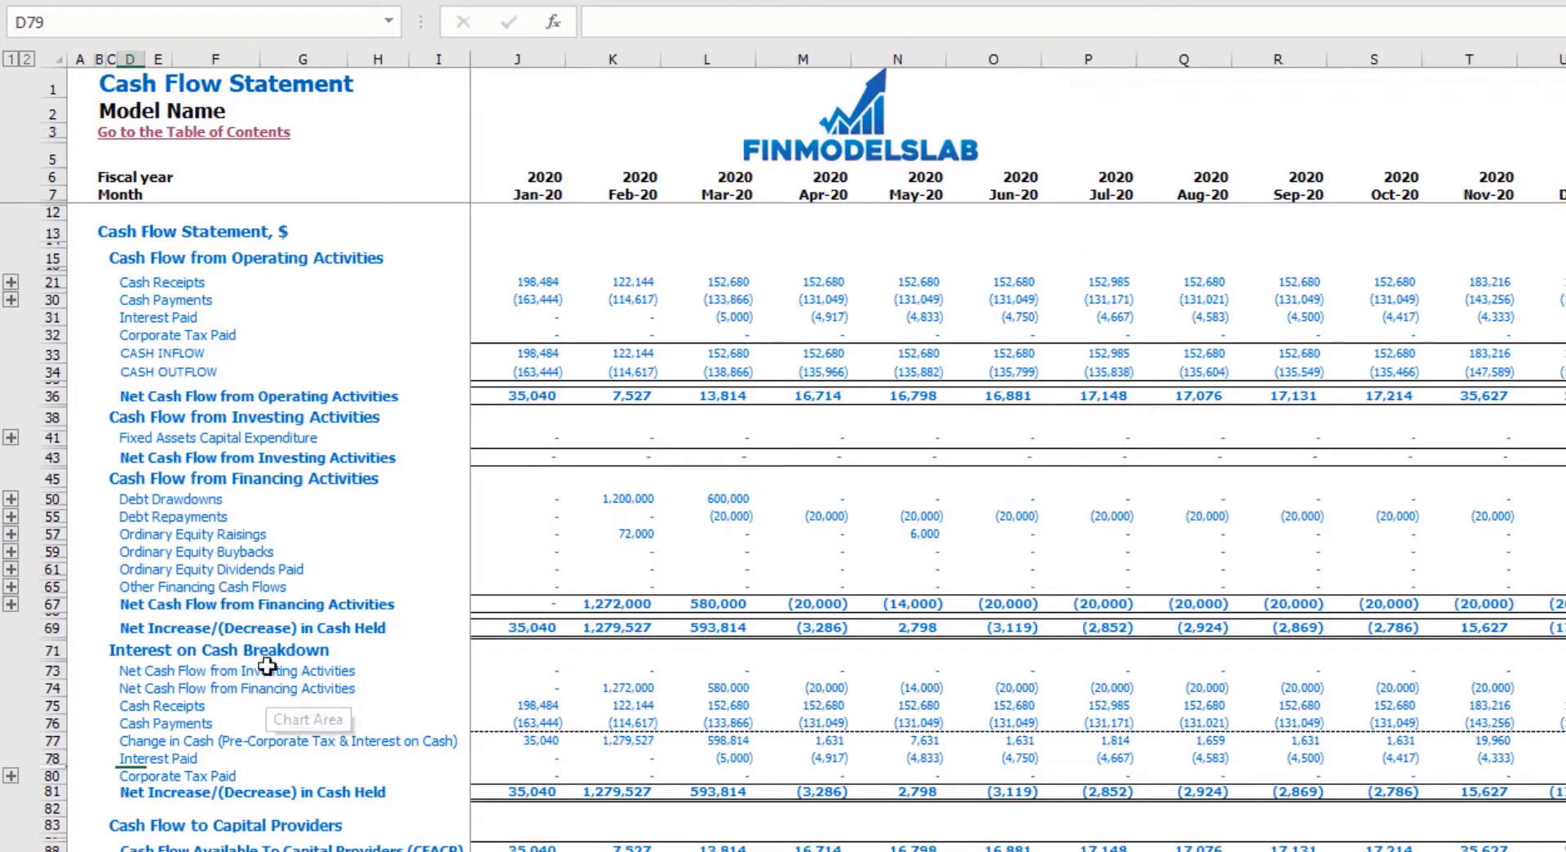
click(60, 322)
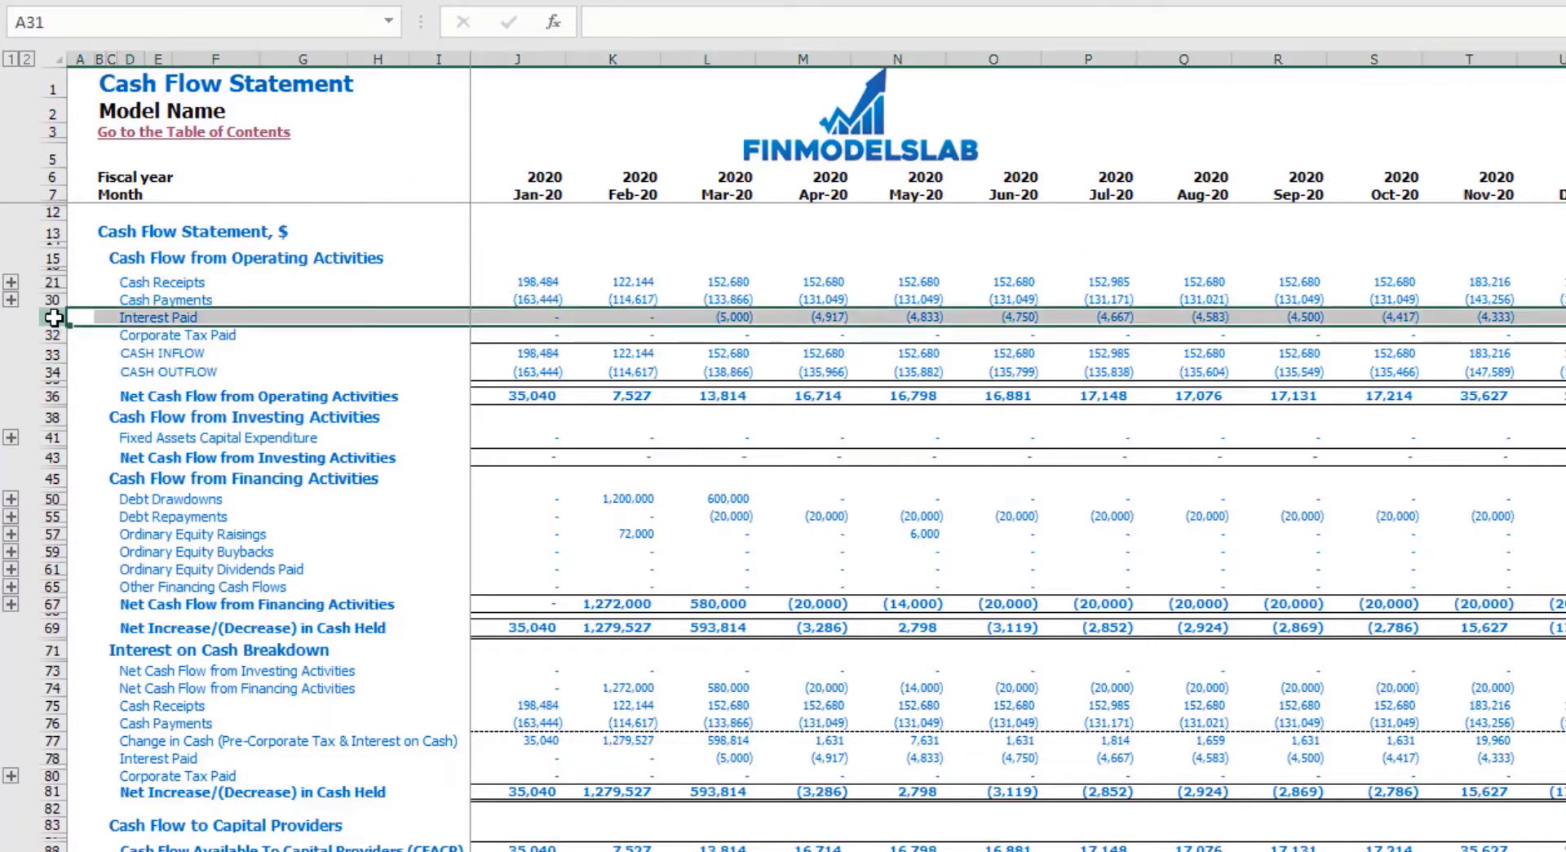
click(54, 499)
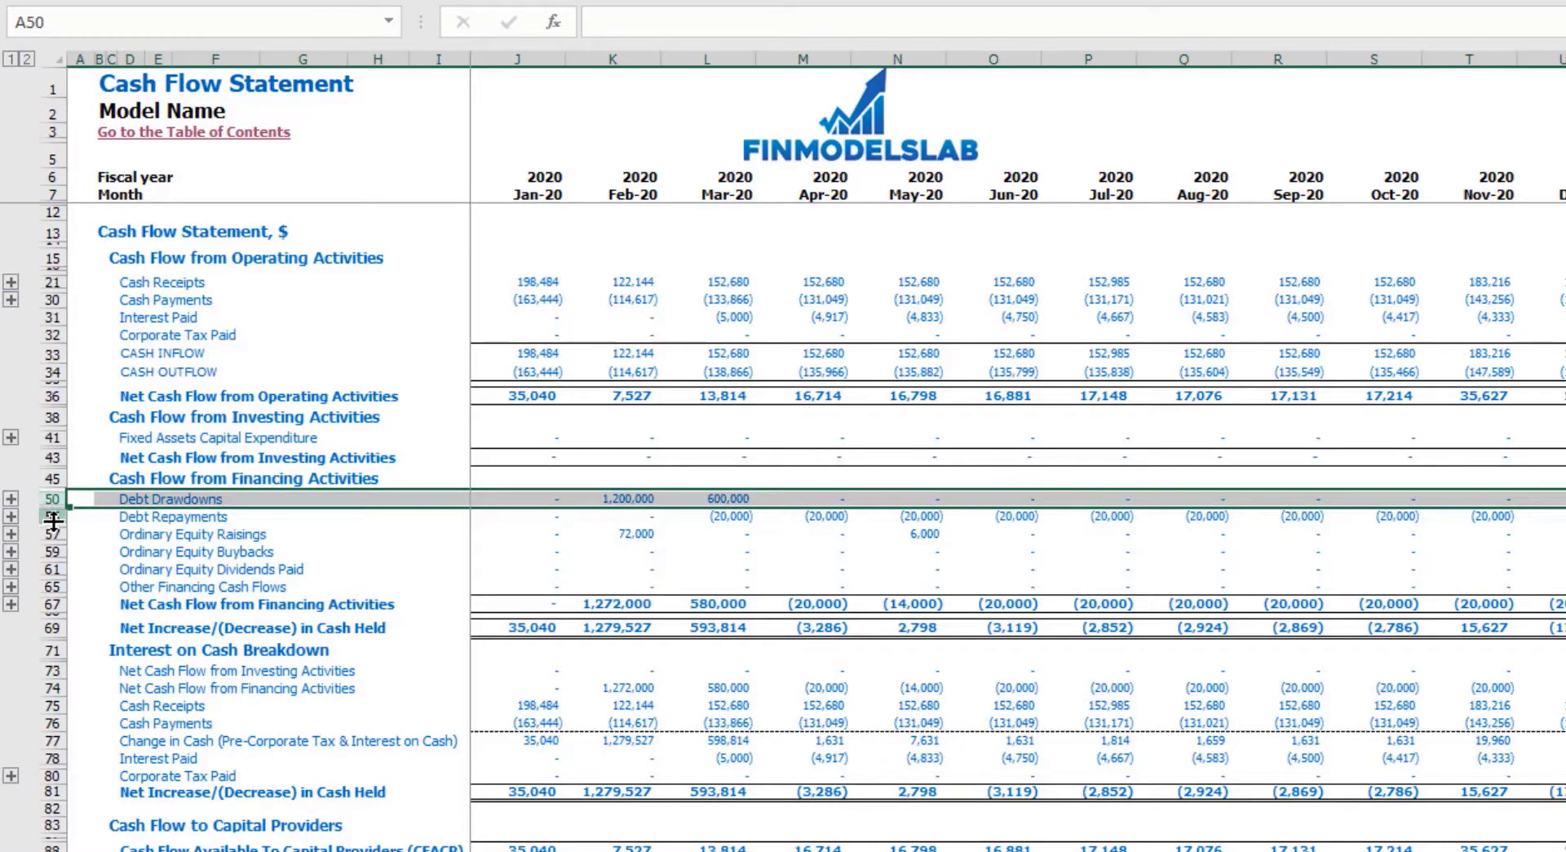
click(54, 516)
key(ctrl+Page_Down)
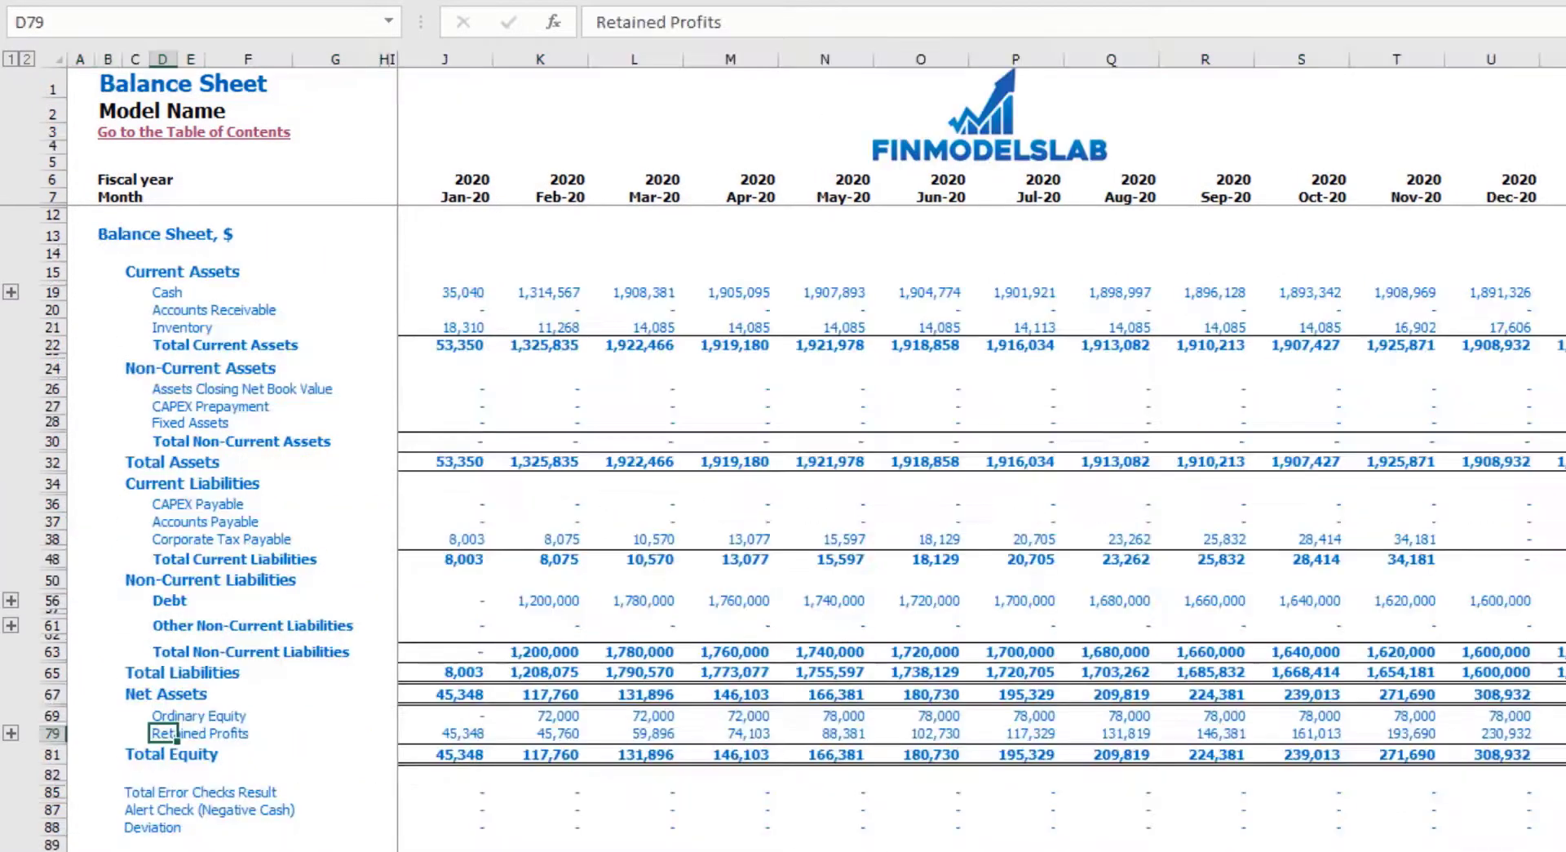
click(50, 600)
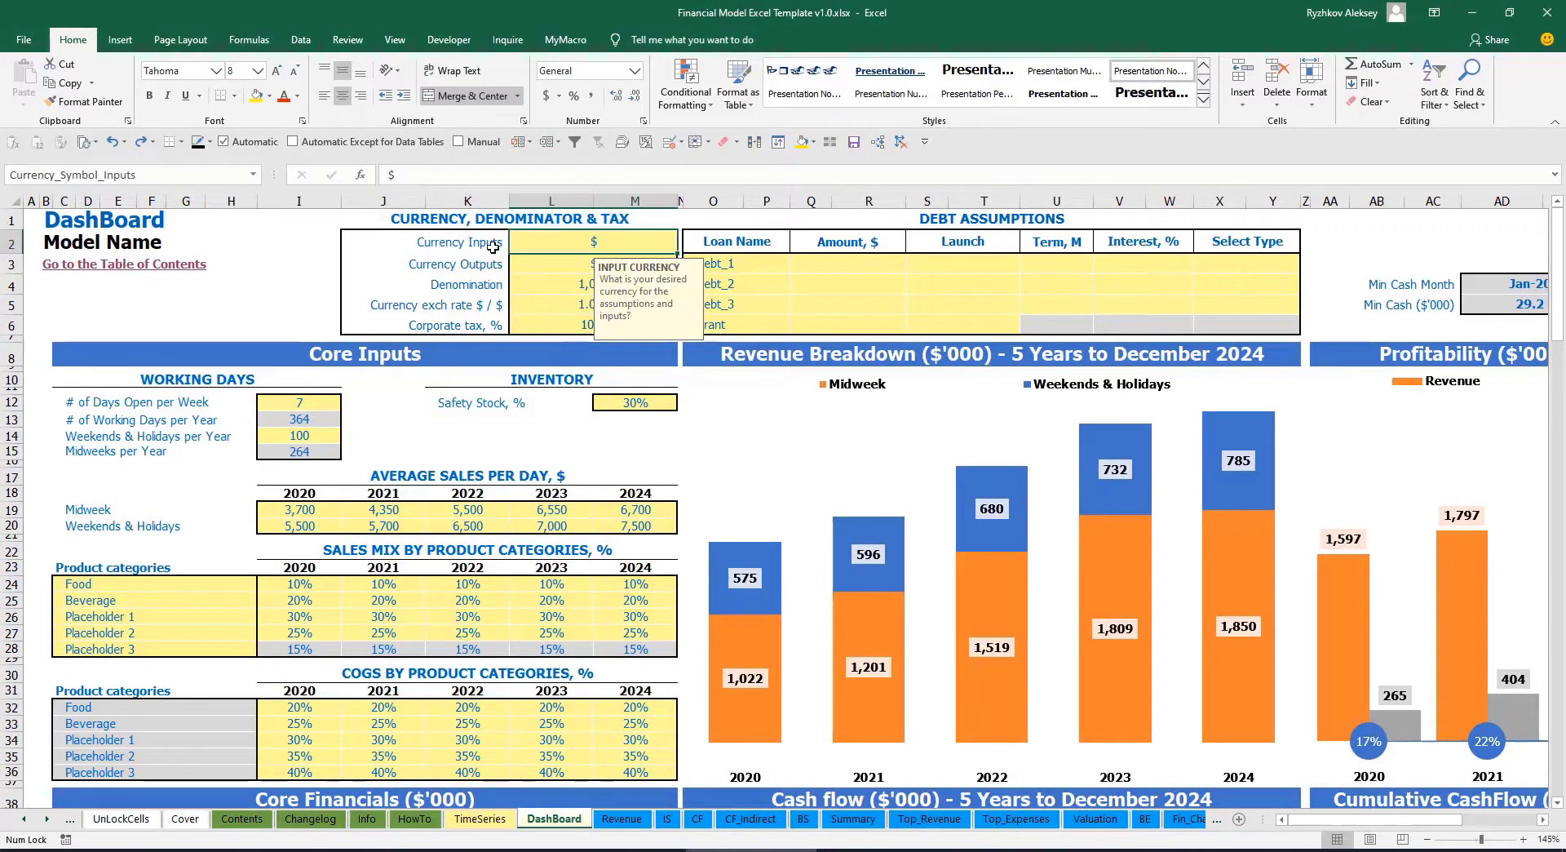
Set the DashBoard input currency to USD and the output currency to EUR
click(279, 251)
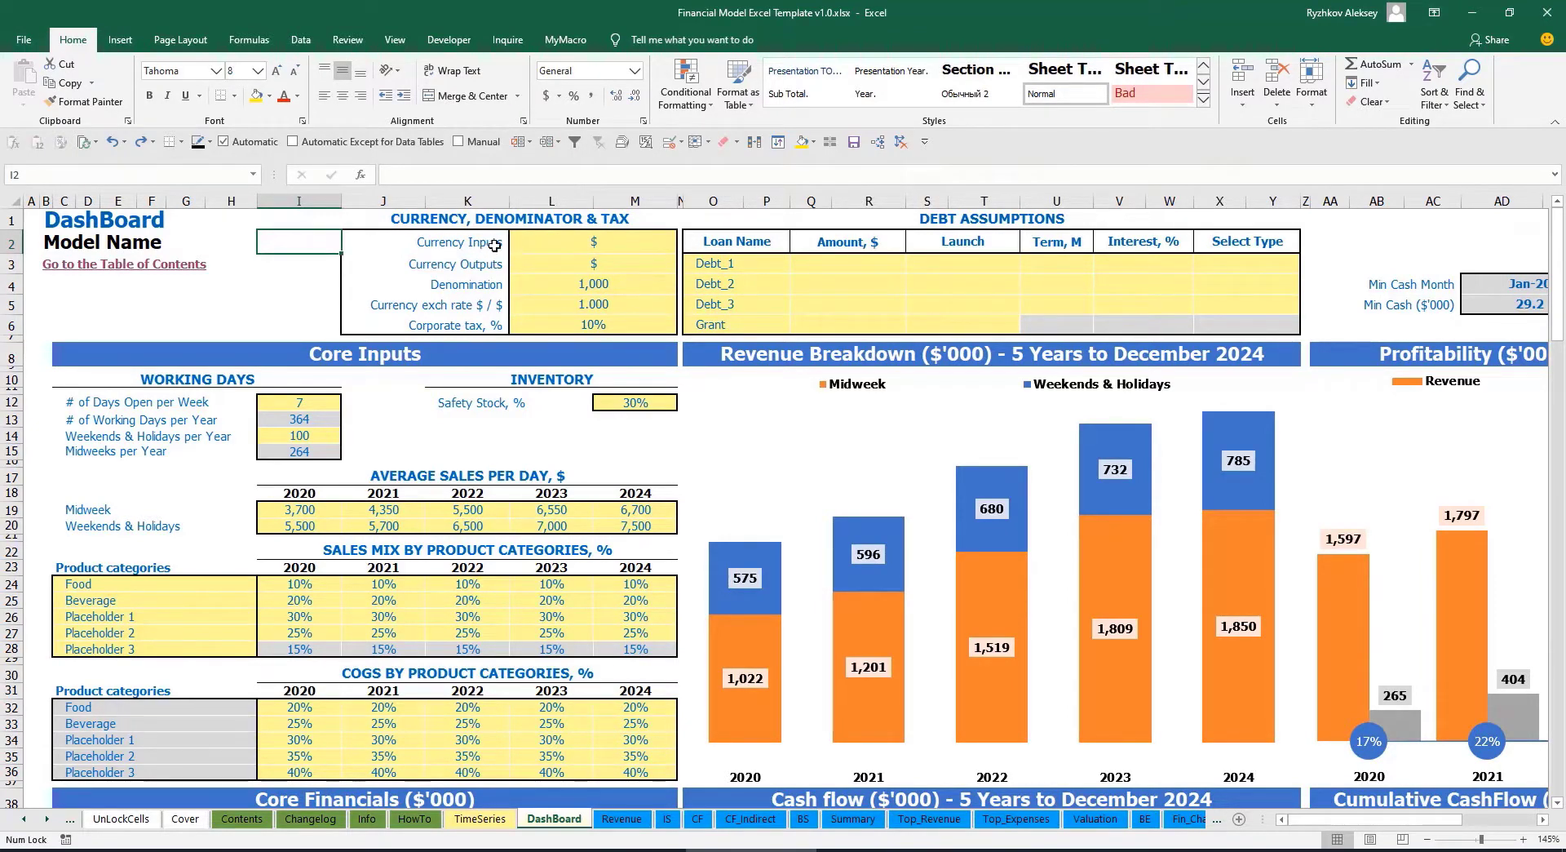
click(570, 245)
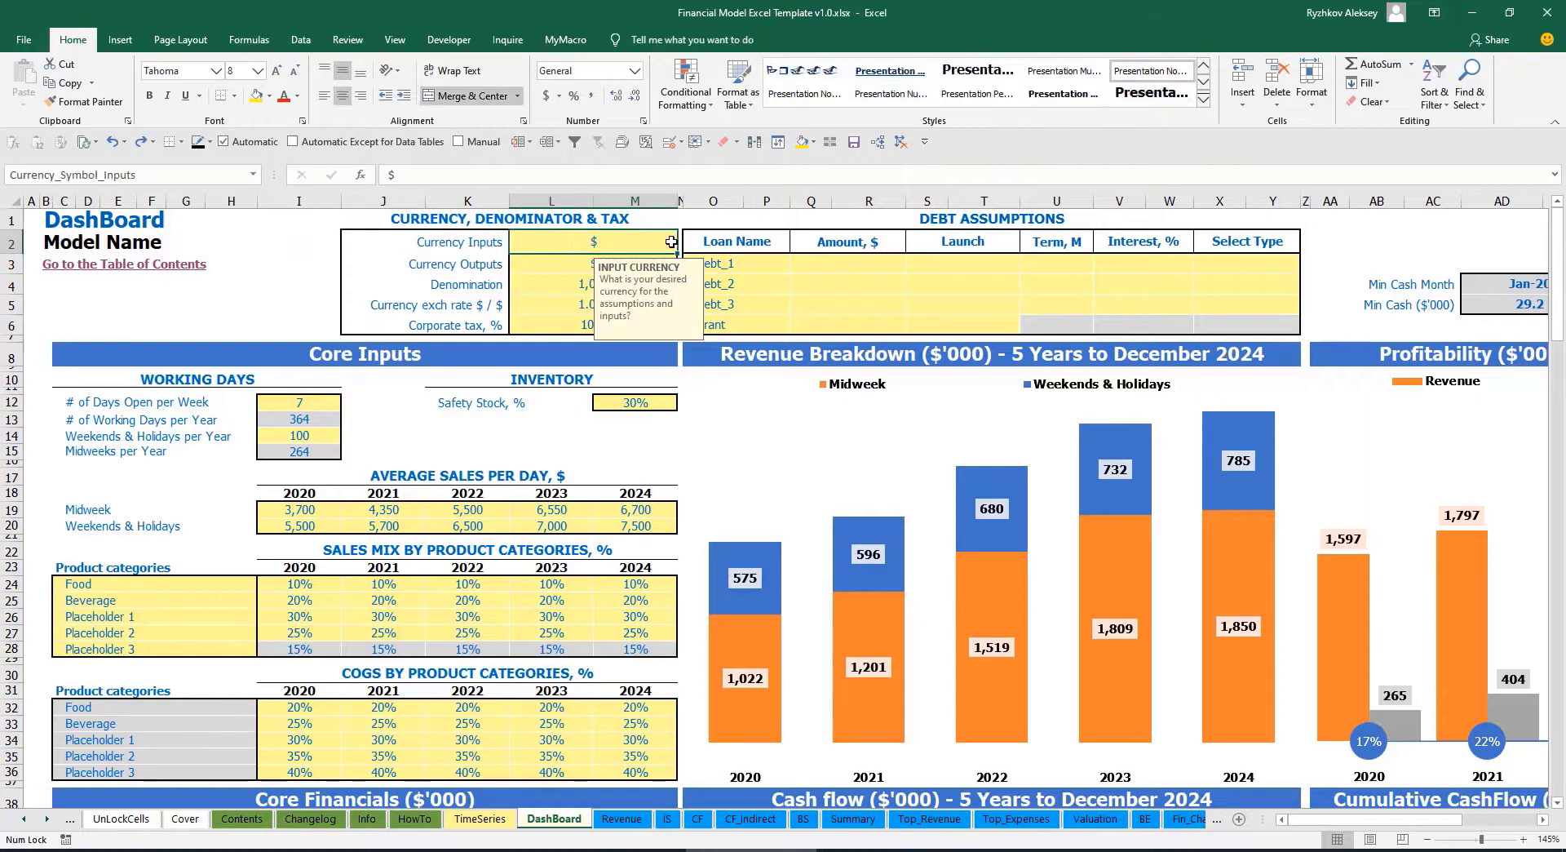
click(537, 266)
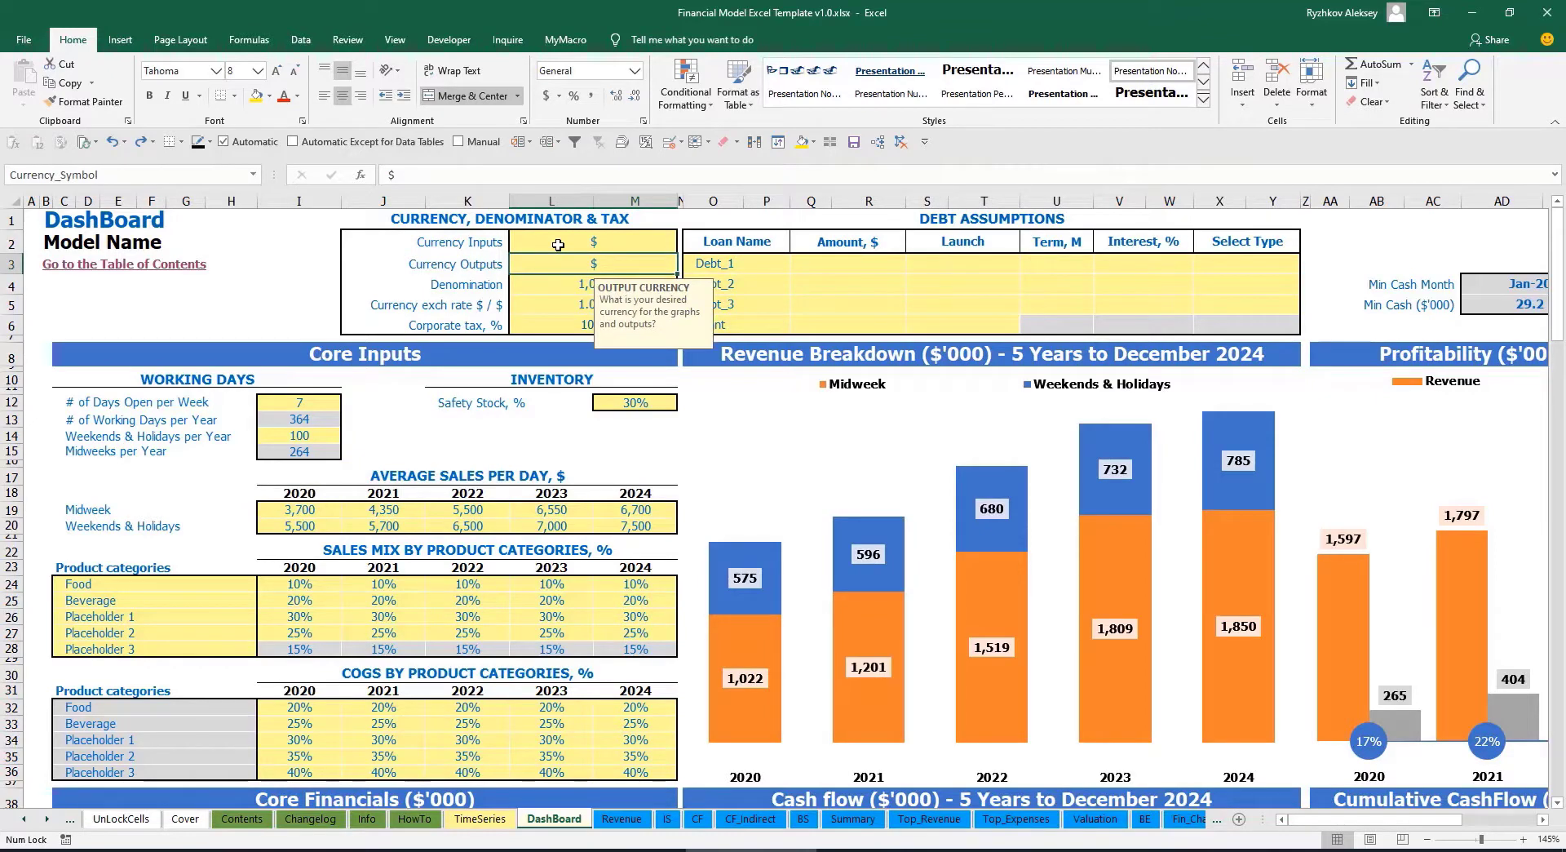
click(557, 245)
click(556, 264)
click(576, 243)
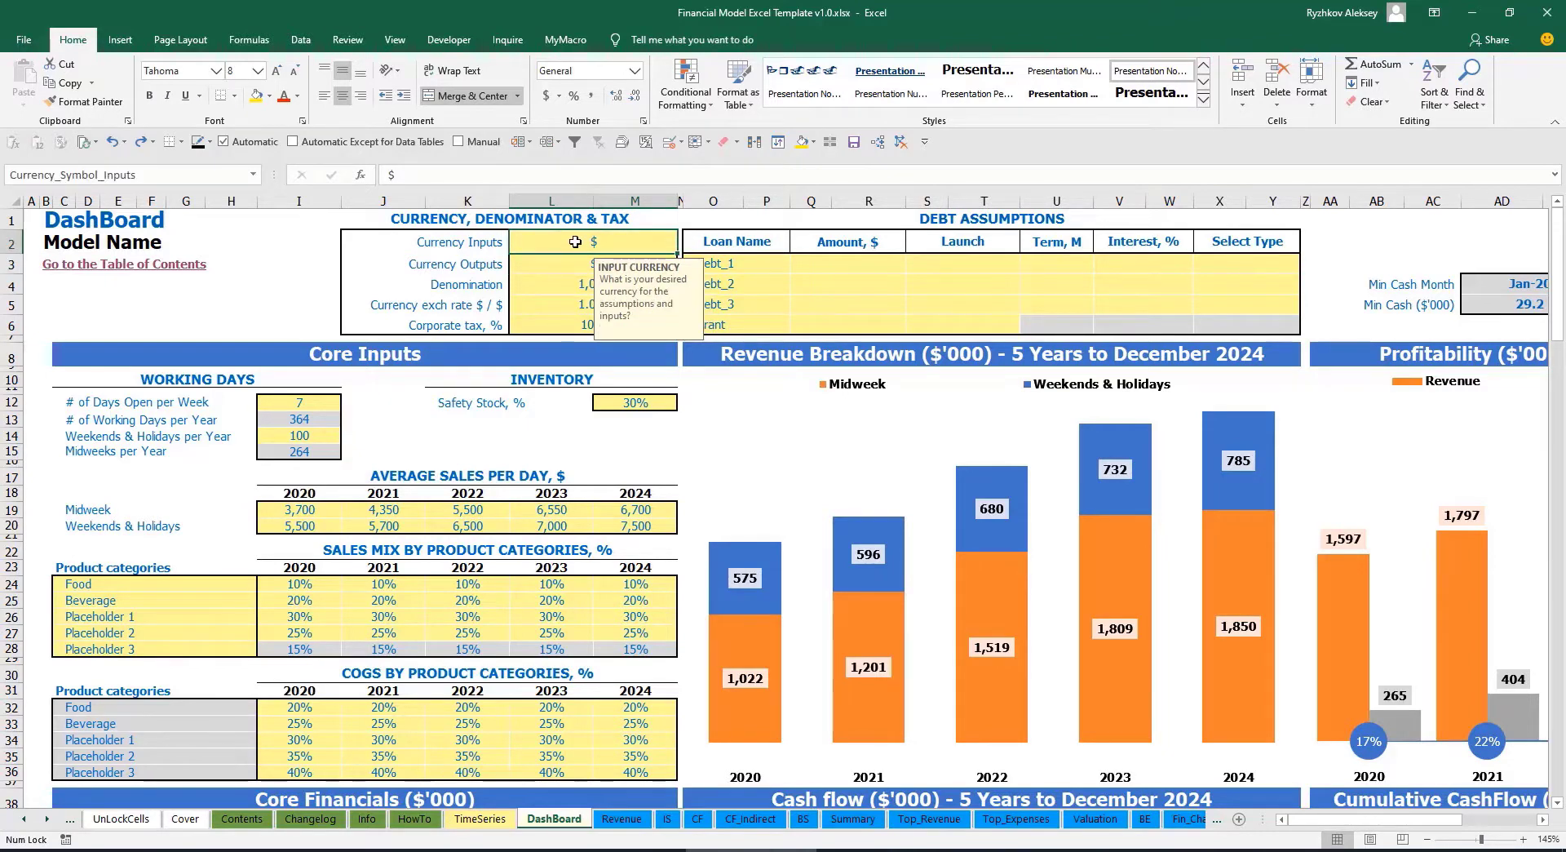
text(USD)
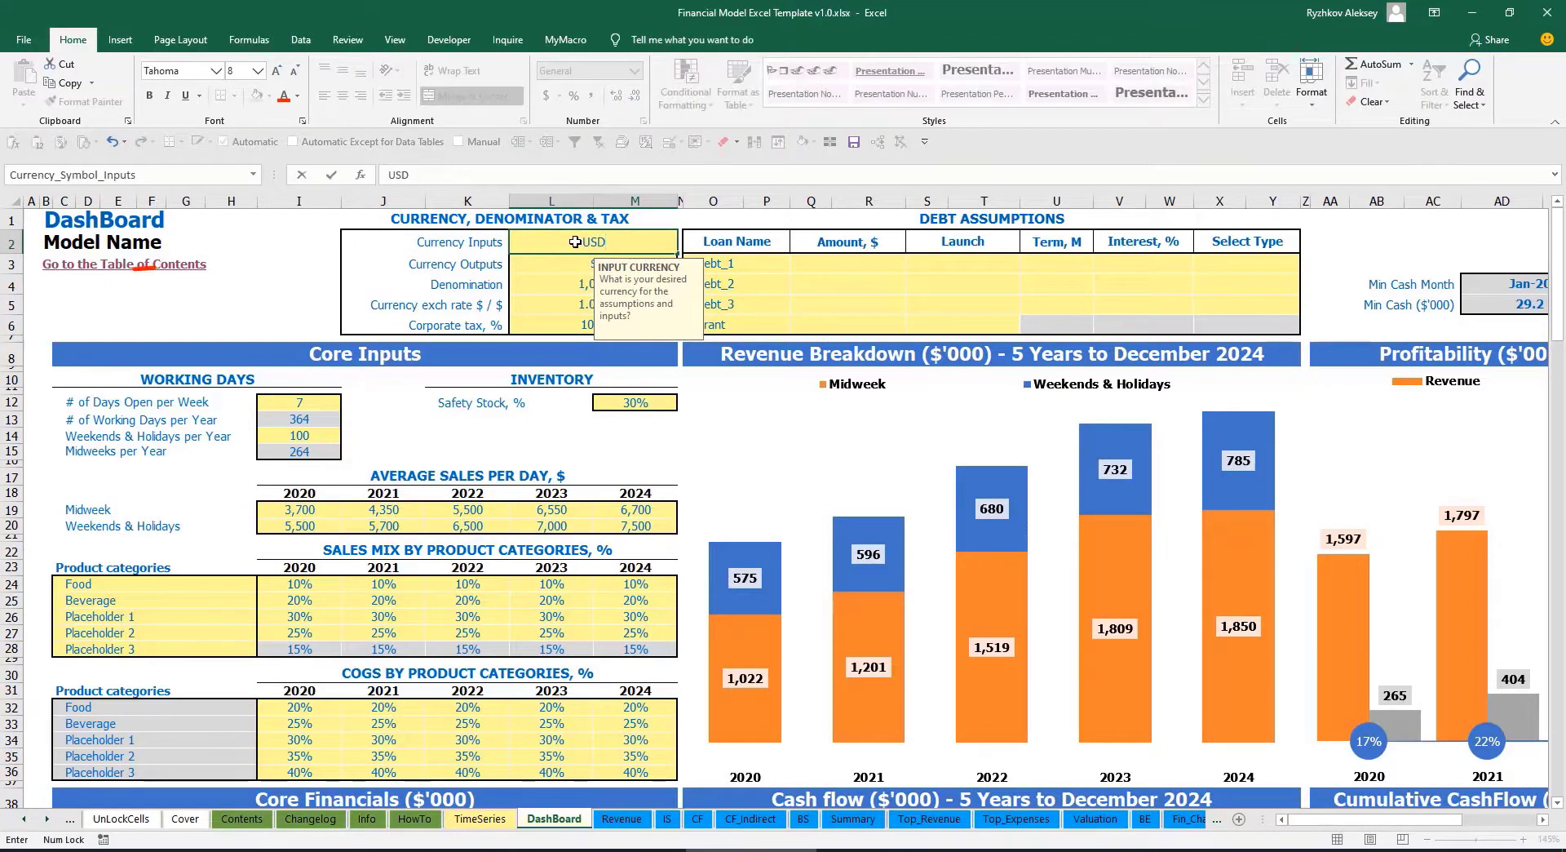
key(Return)
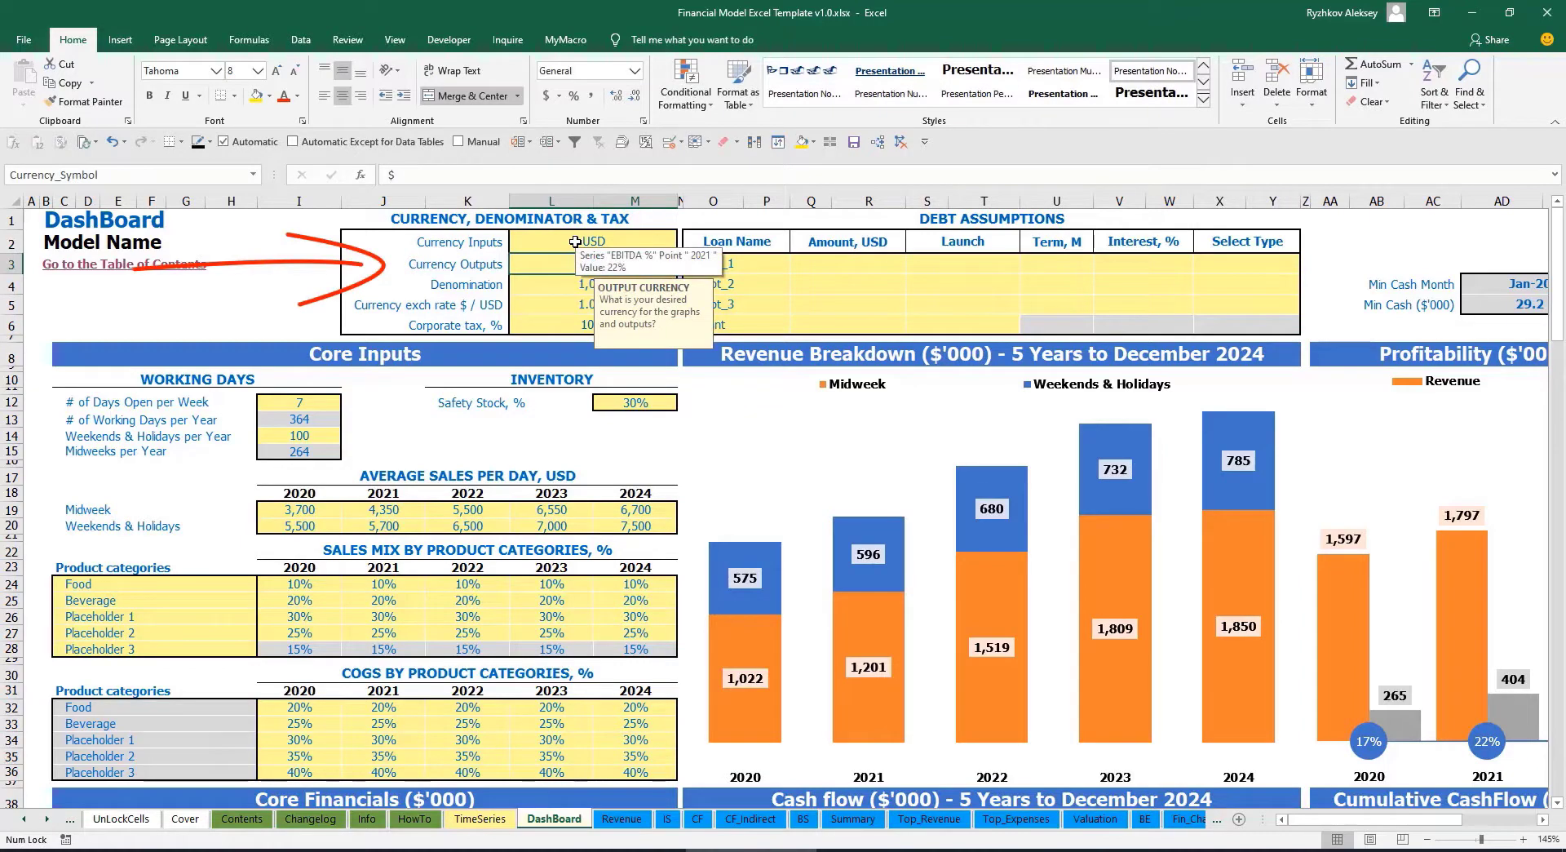
text(EUR)
key(Return)
key(Return)
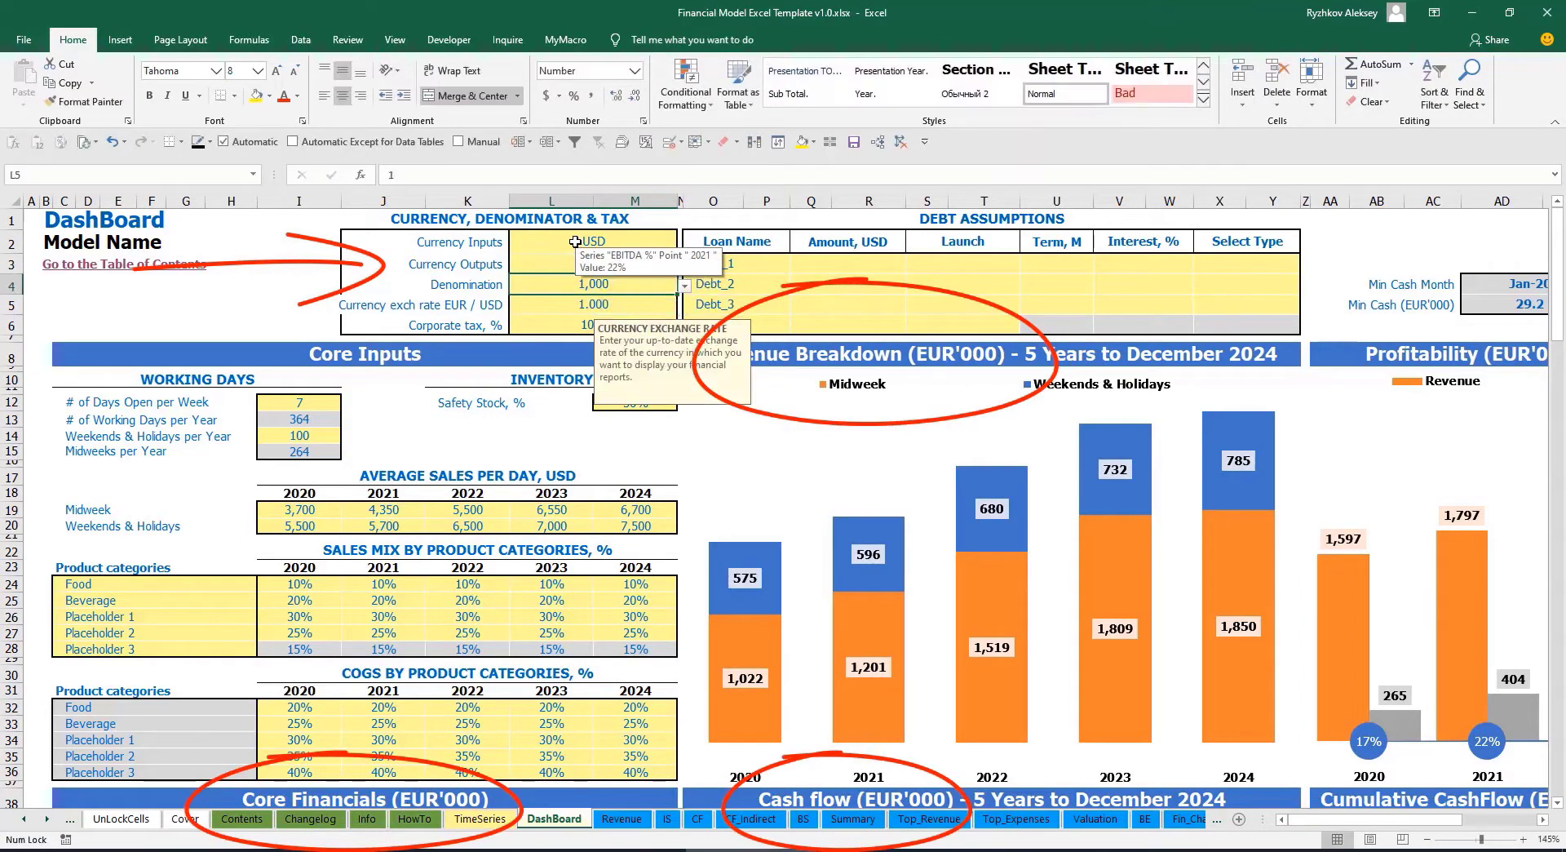
Set the EUR/USD exchange rate in L5 to 1.2
click(308, 266)
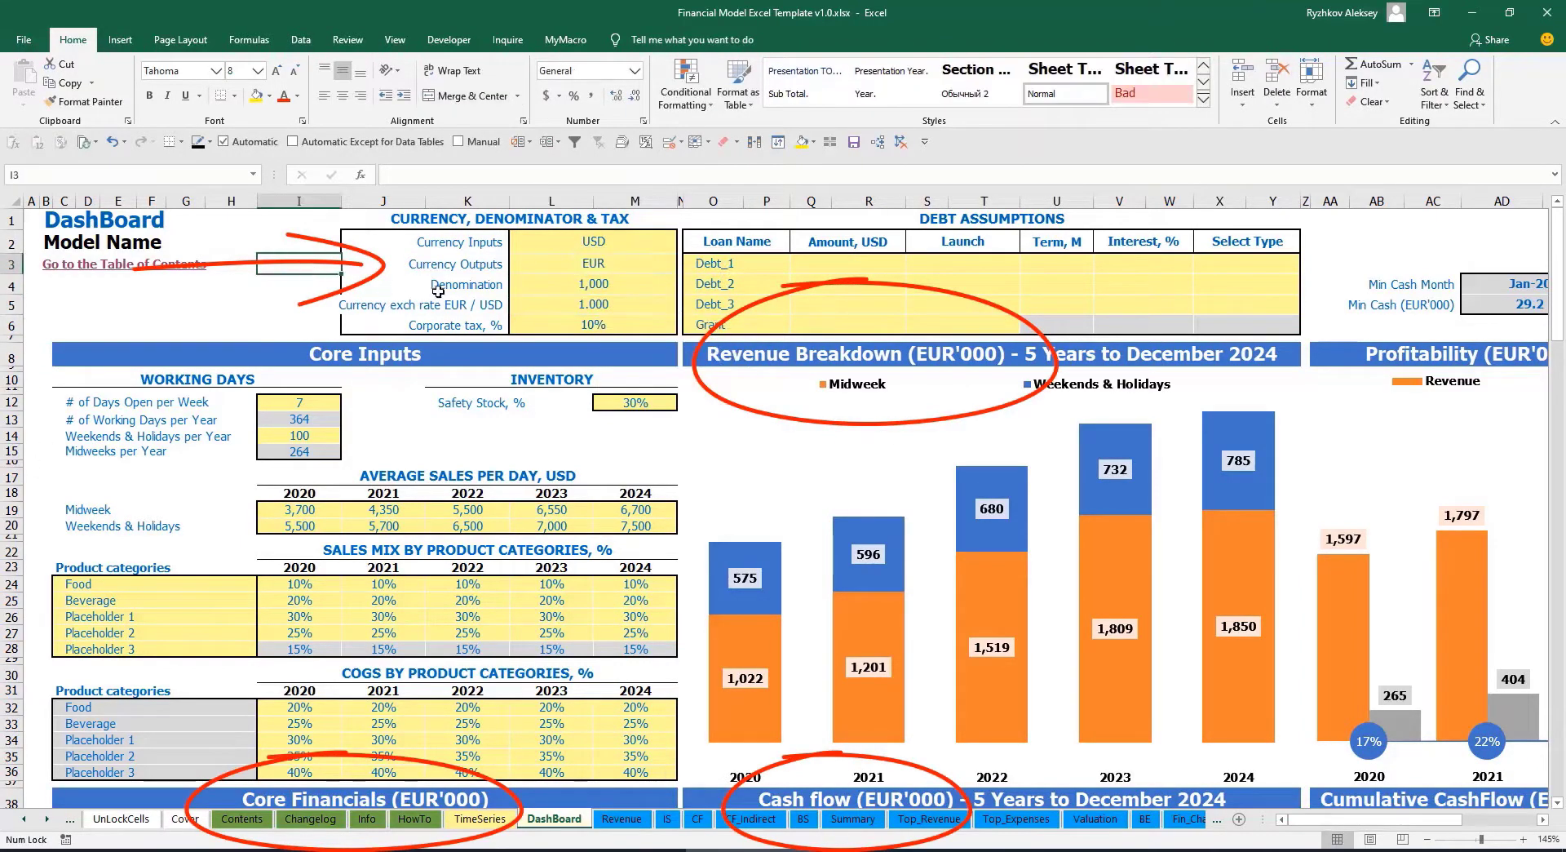
click(570, 303)
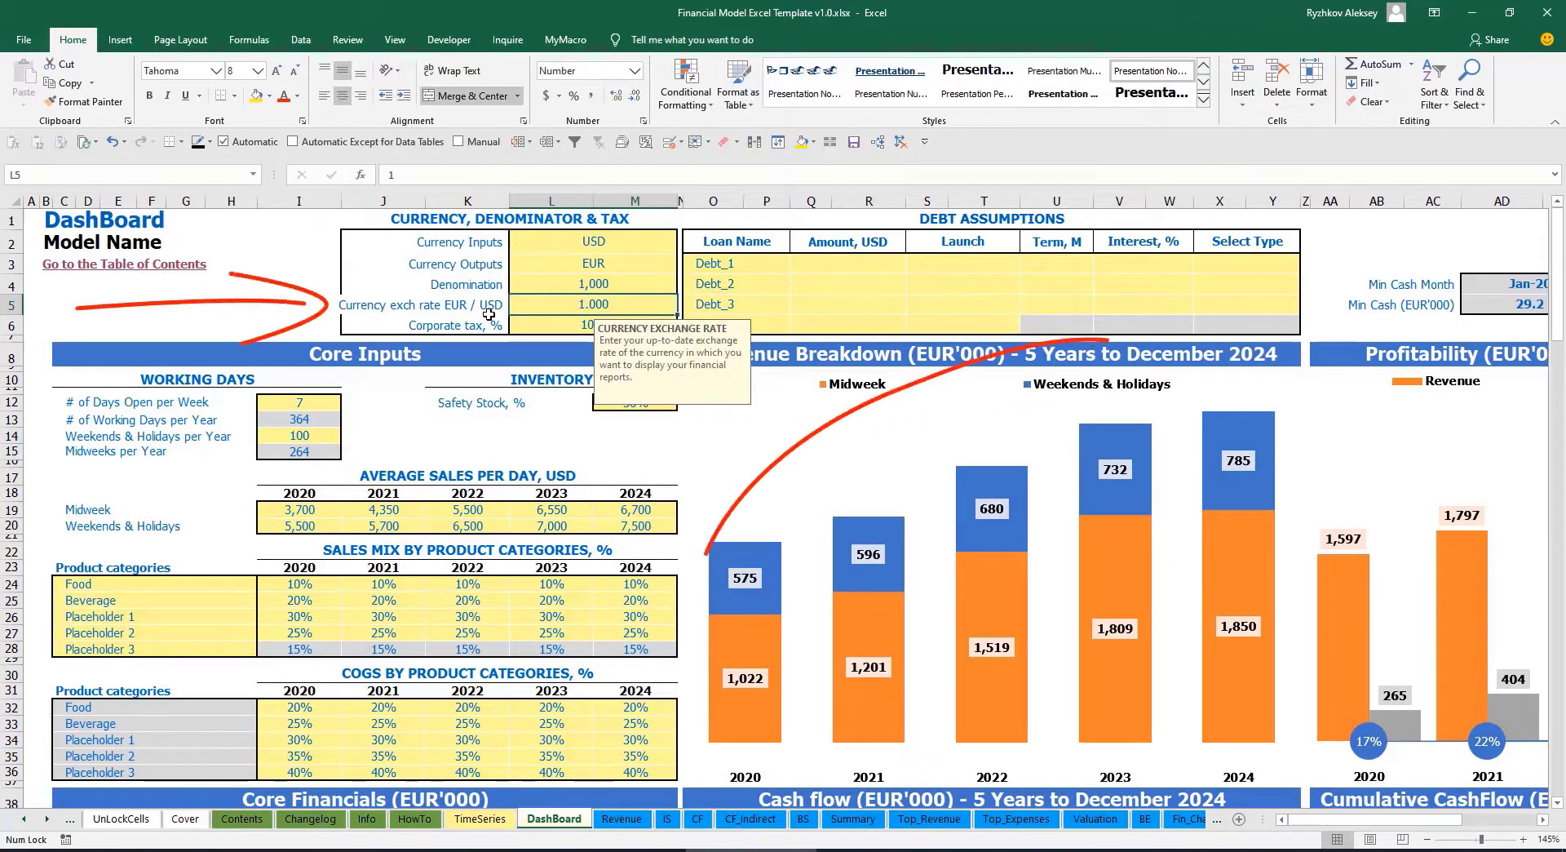
text(1.2)
key(Return)
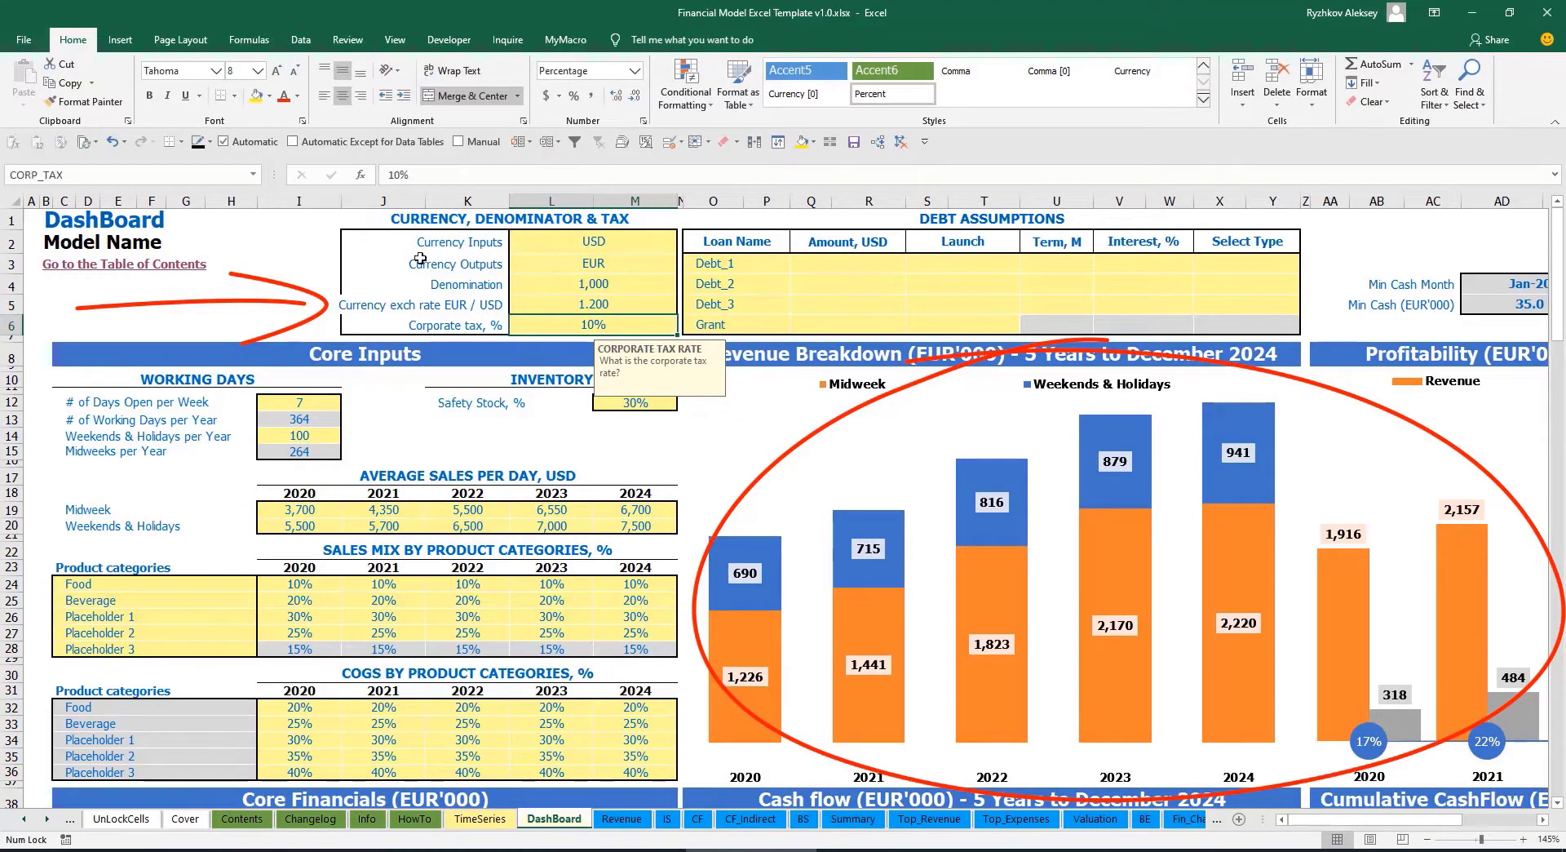
Recheck the currency and exchange-rate inputs, then glance at the Summary sheet
click(565, 243)
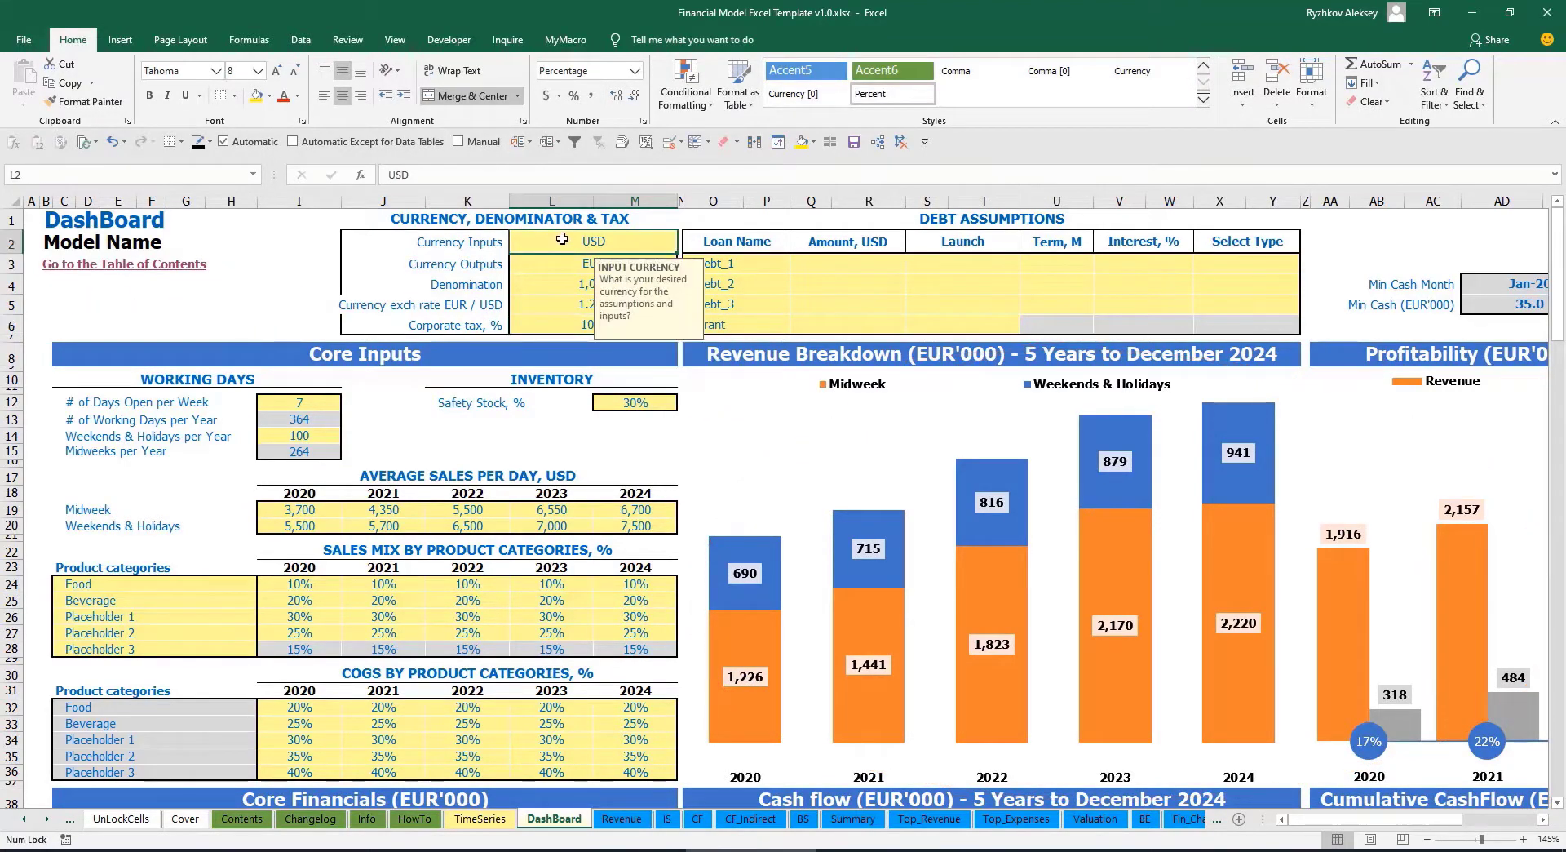
click(551, 264)
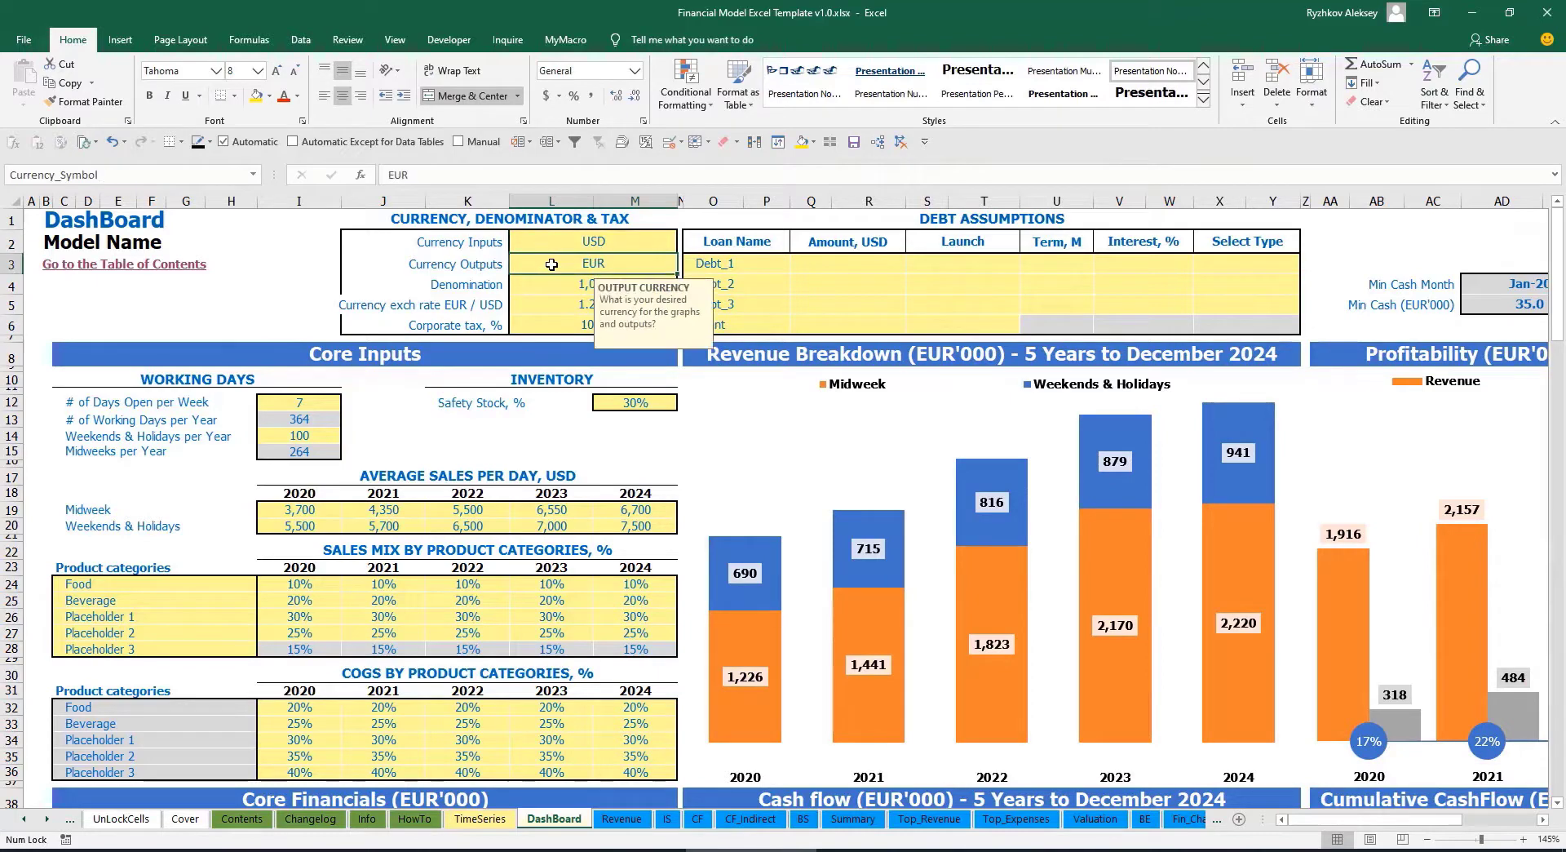
click(534, 304)
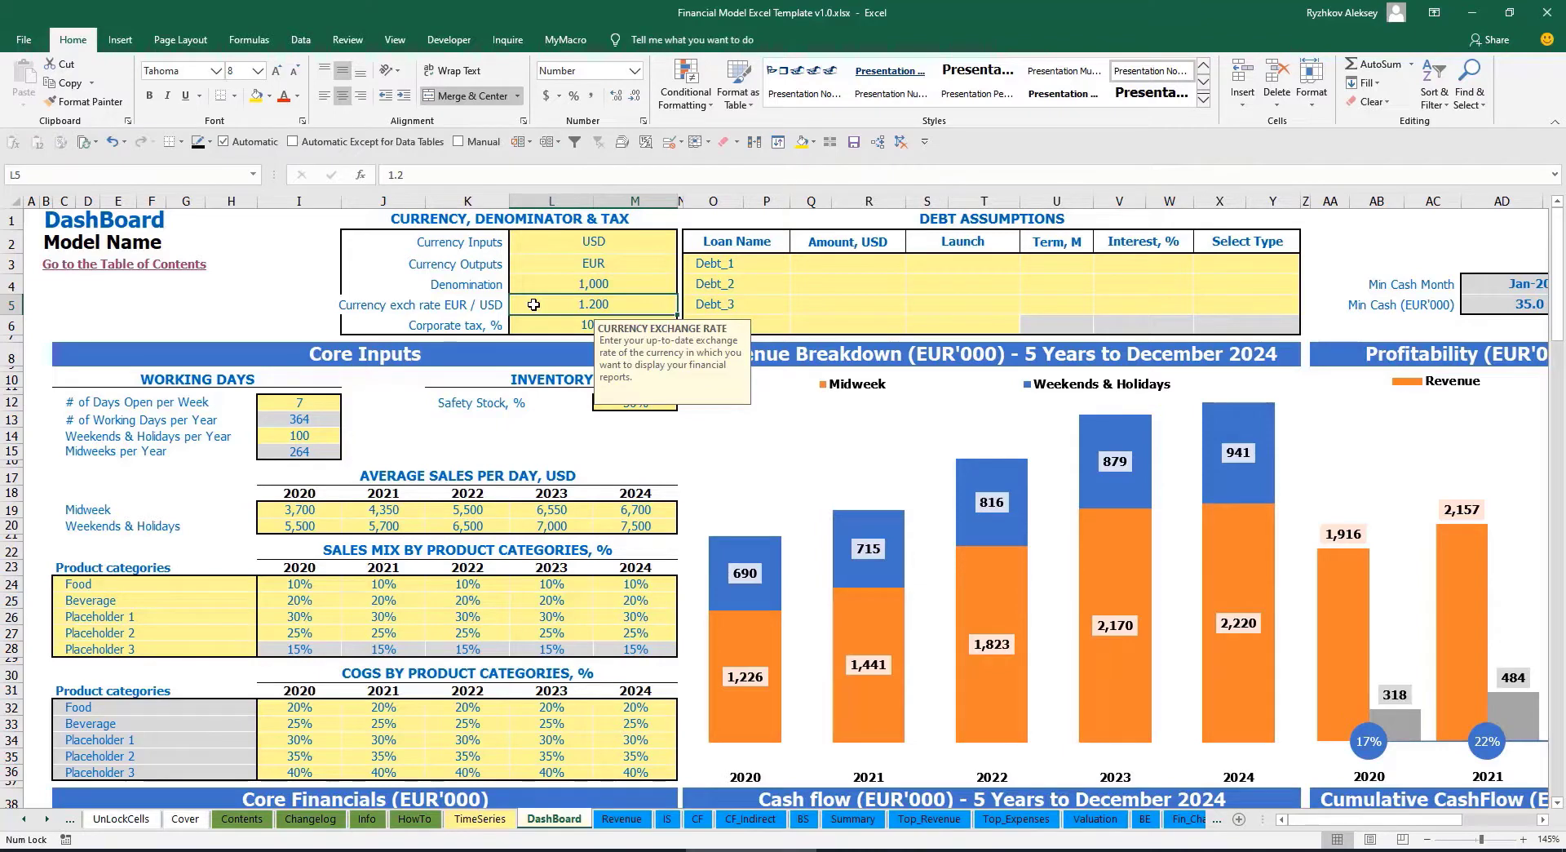
click(560, 283)
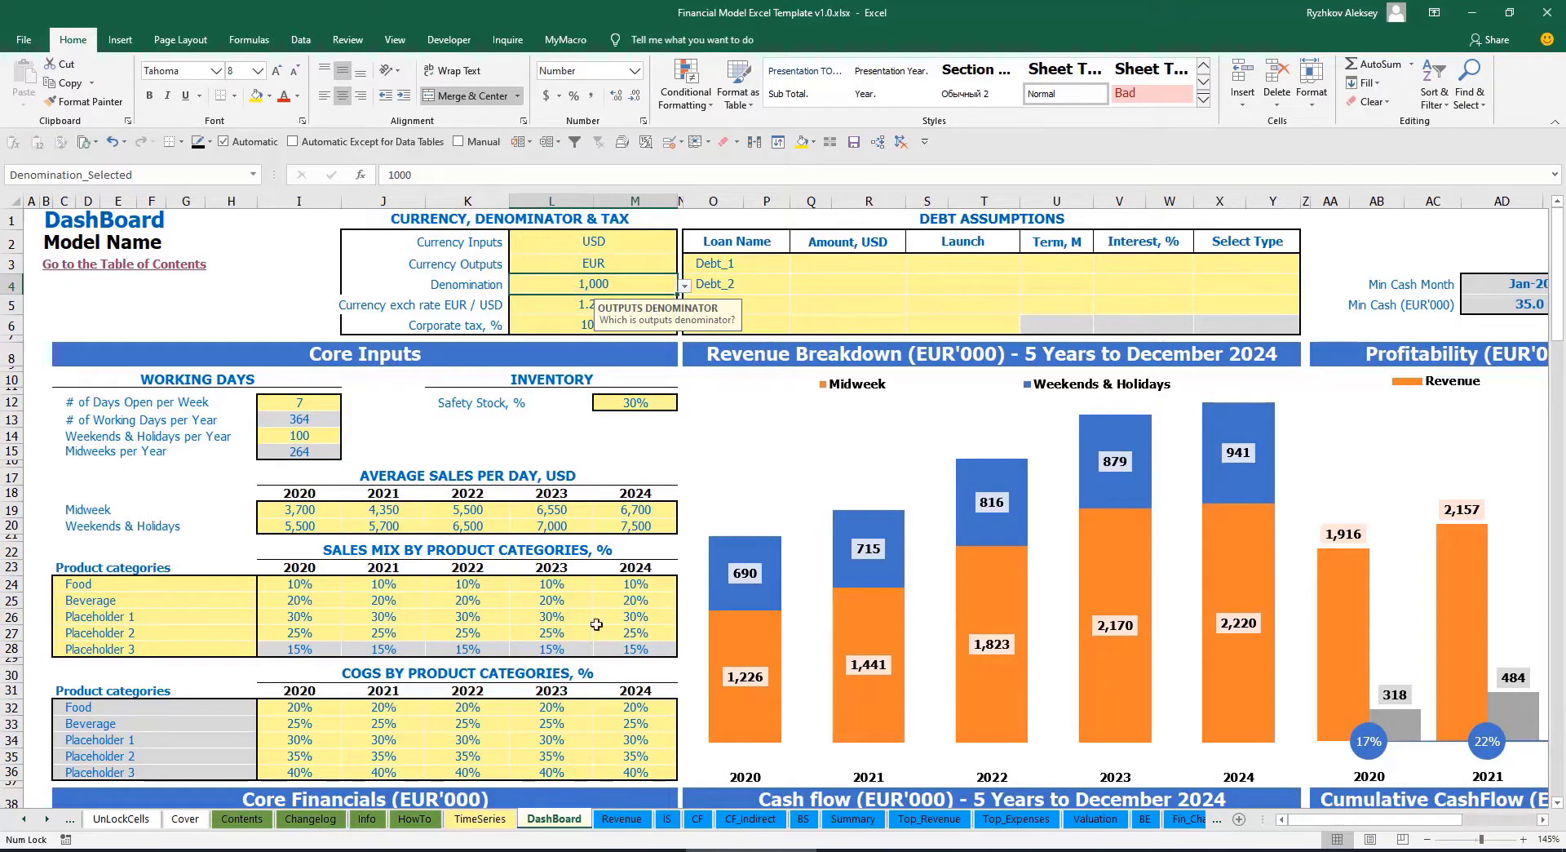
click(853, 818)
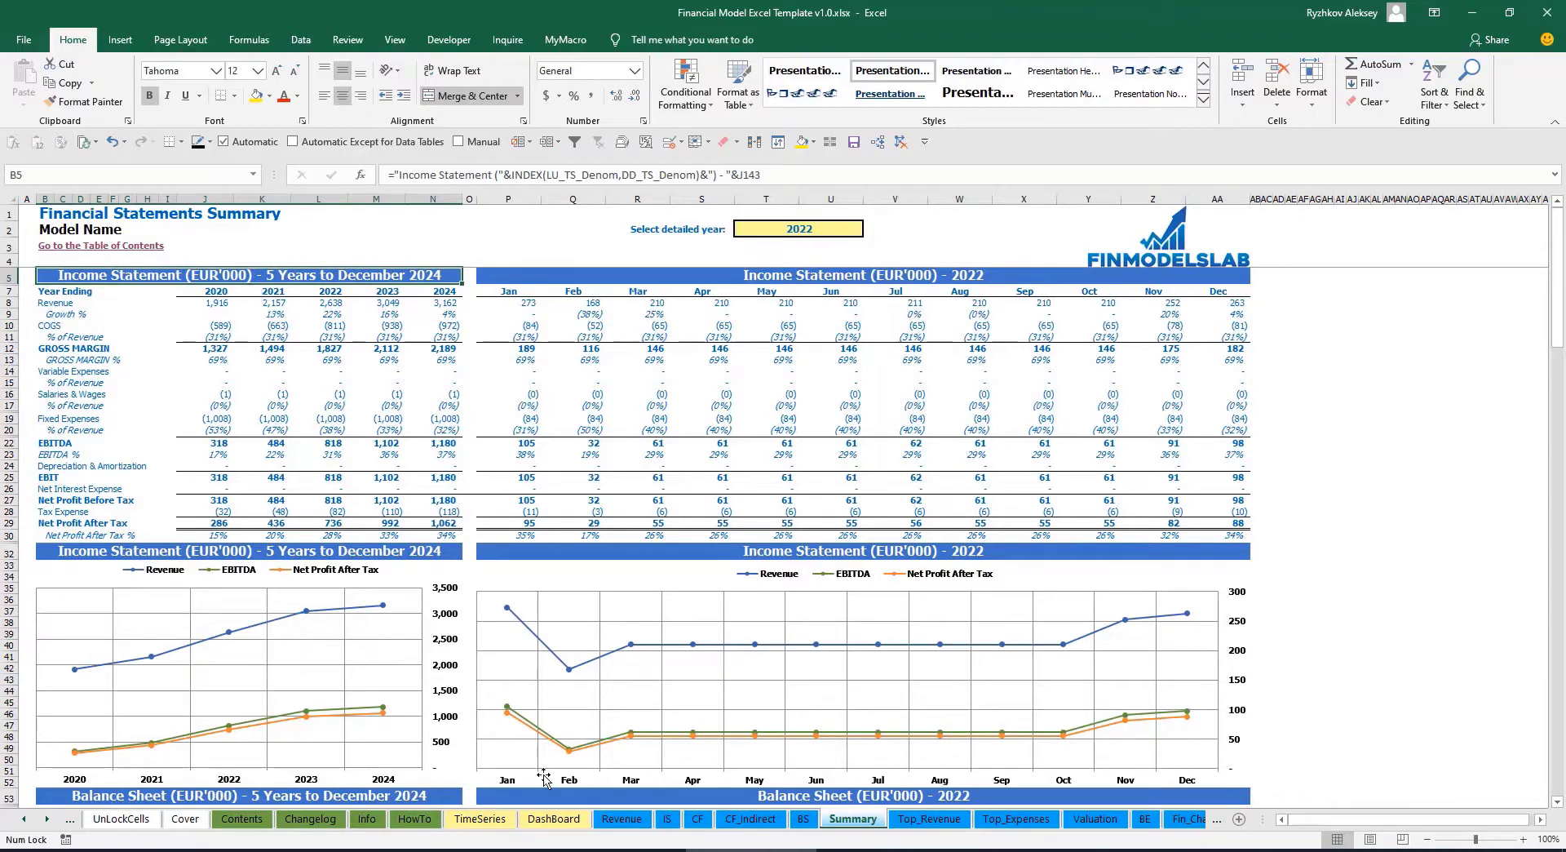
click(553, 816)
Try a 1,000,000 denomination on the Summary, then settle on denomination 1 for full EUR figures
click(683, 287)
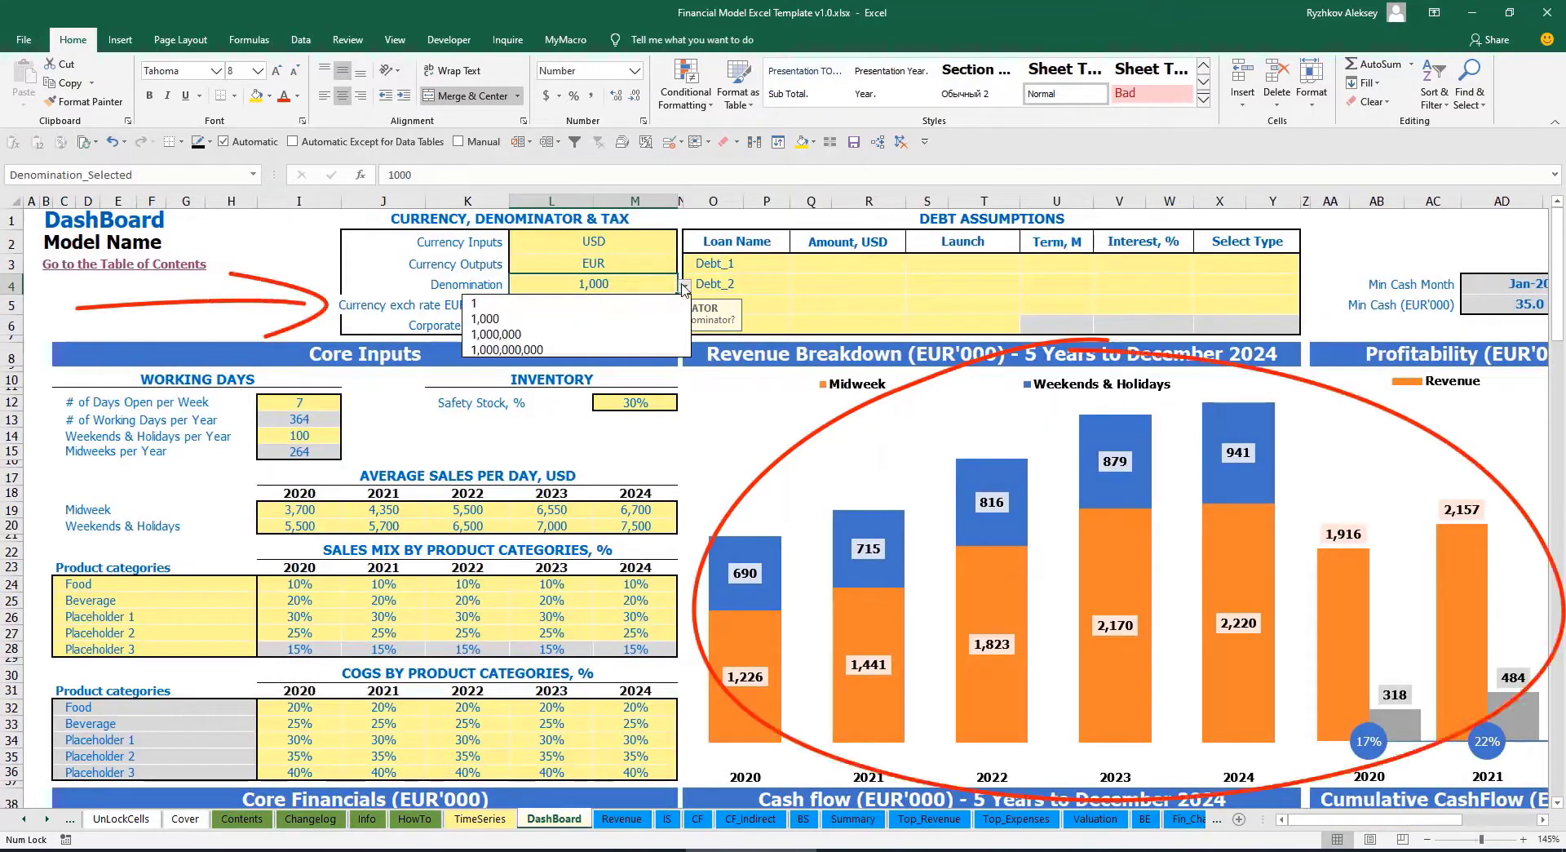
click(603, 335)
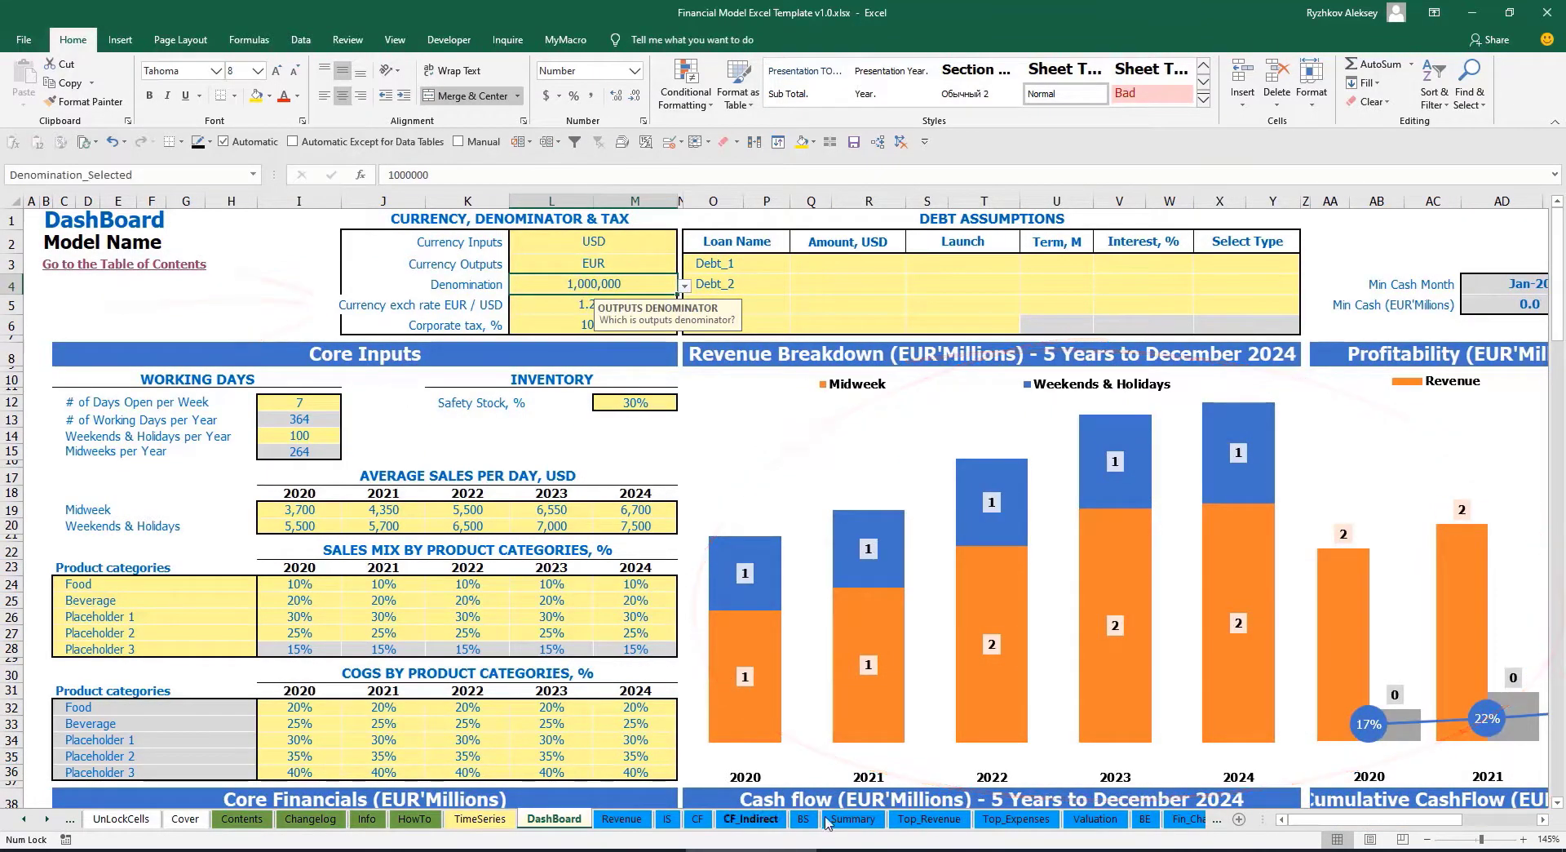
click(853, 818)
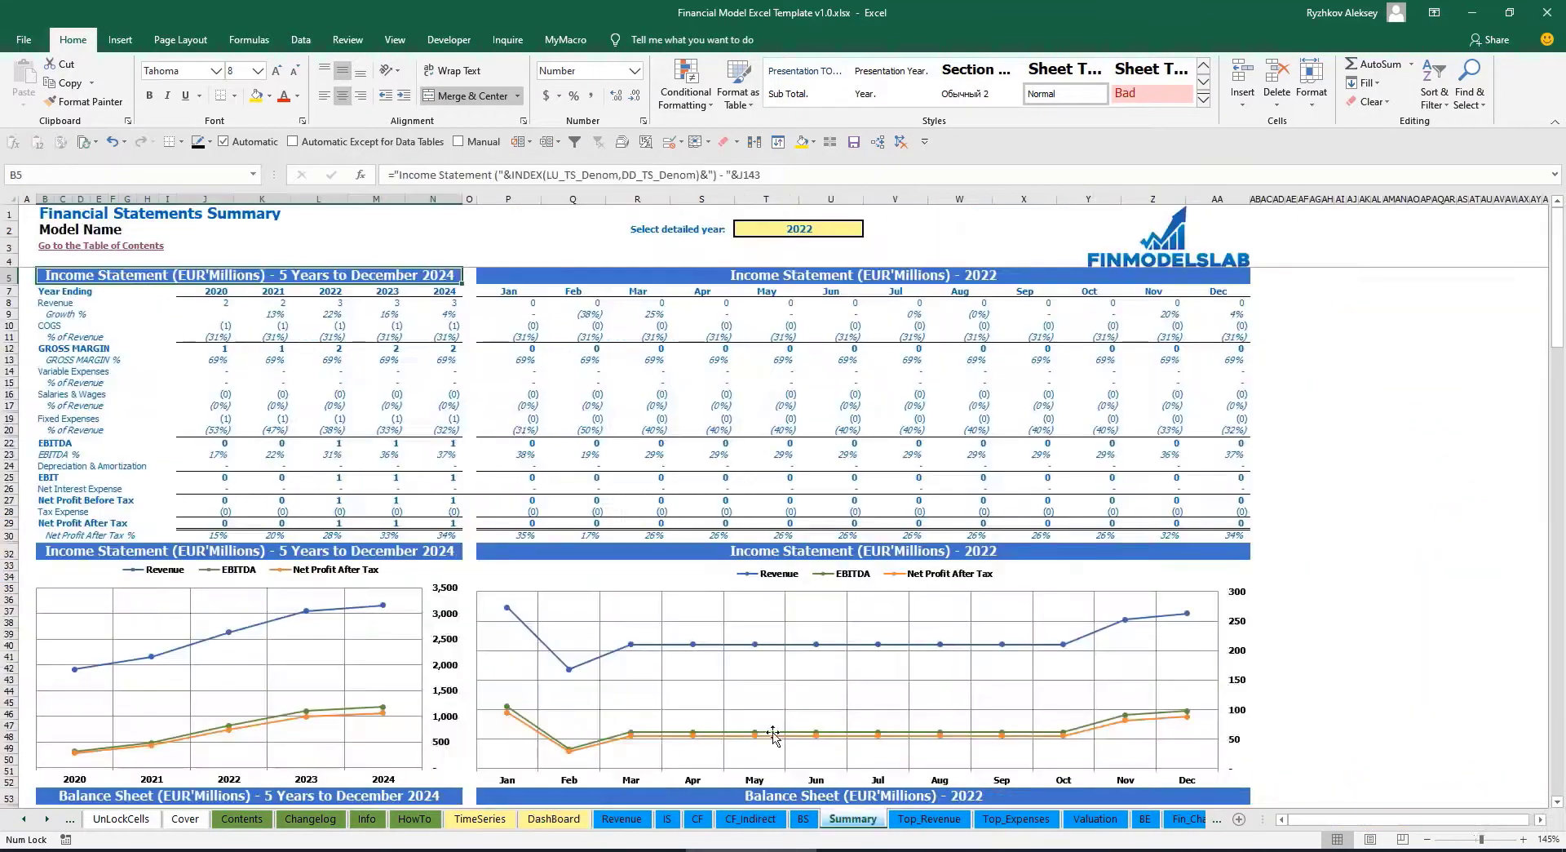
click(653, 275)
click(554, 818)
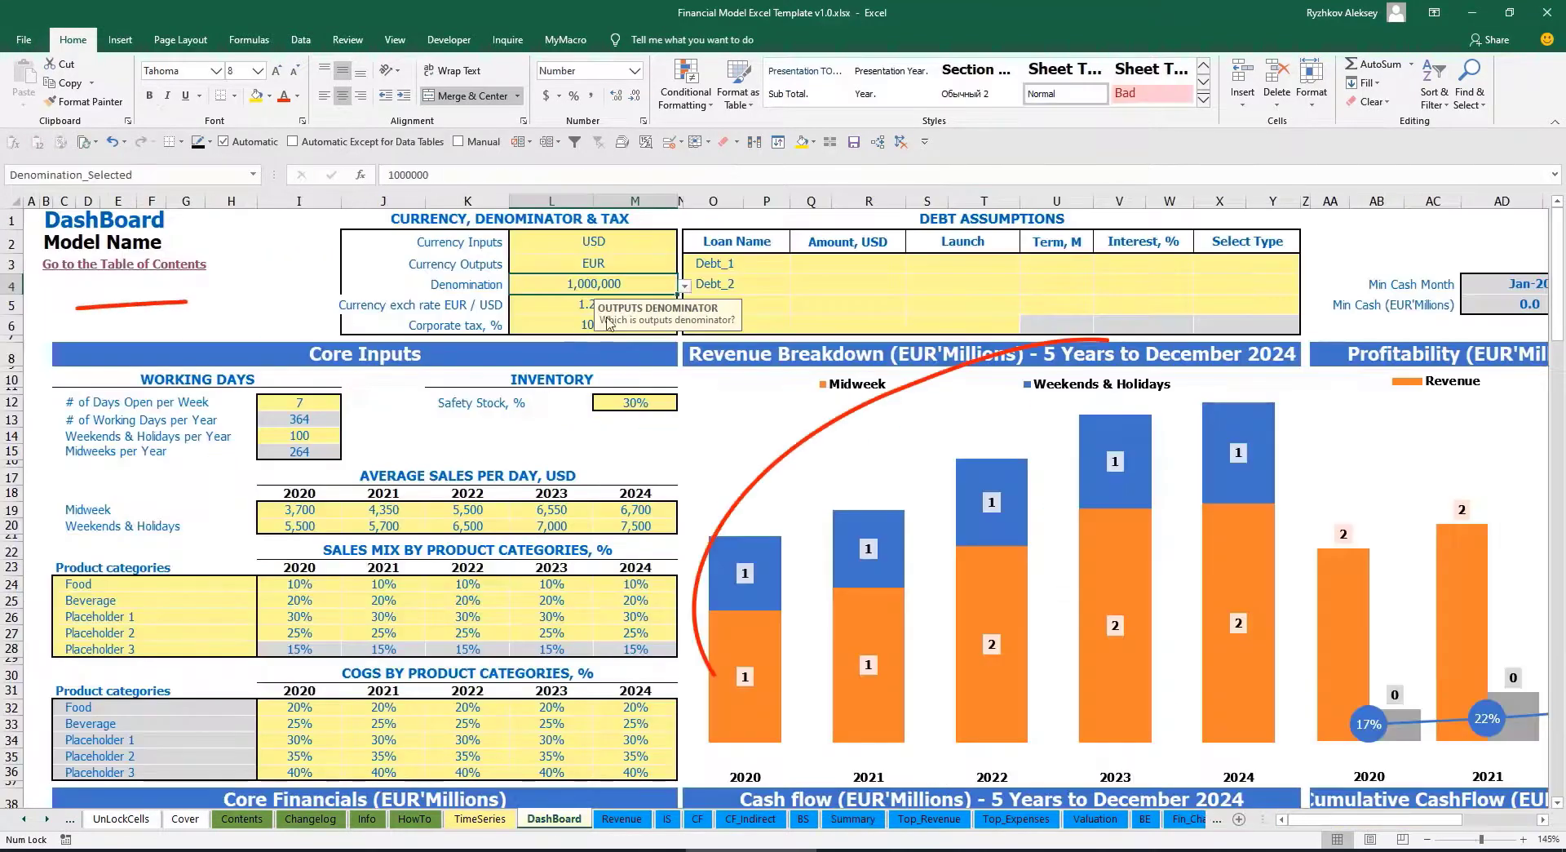
click(682, 286)
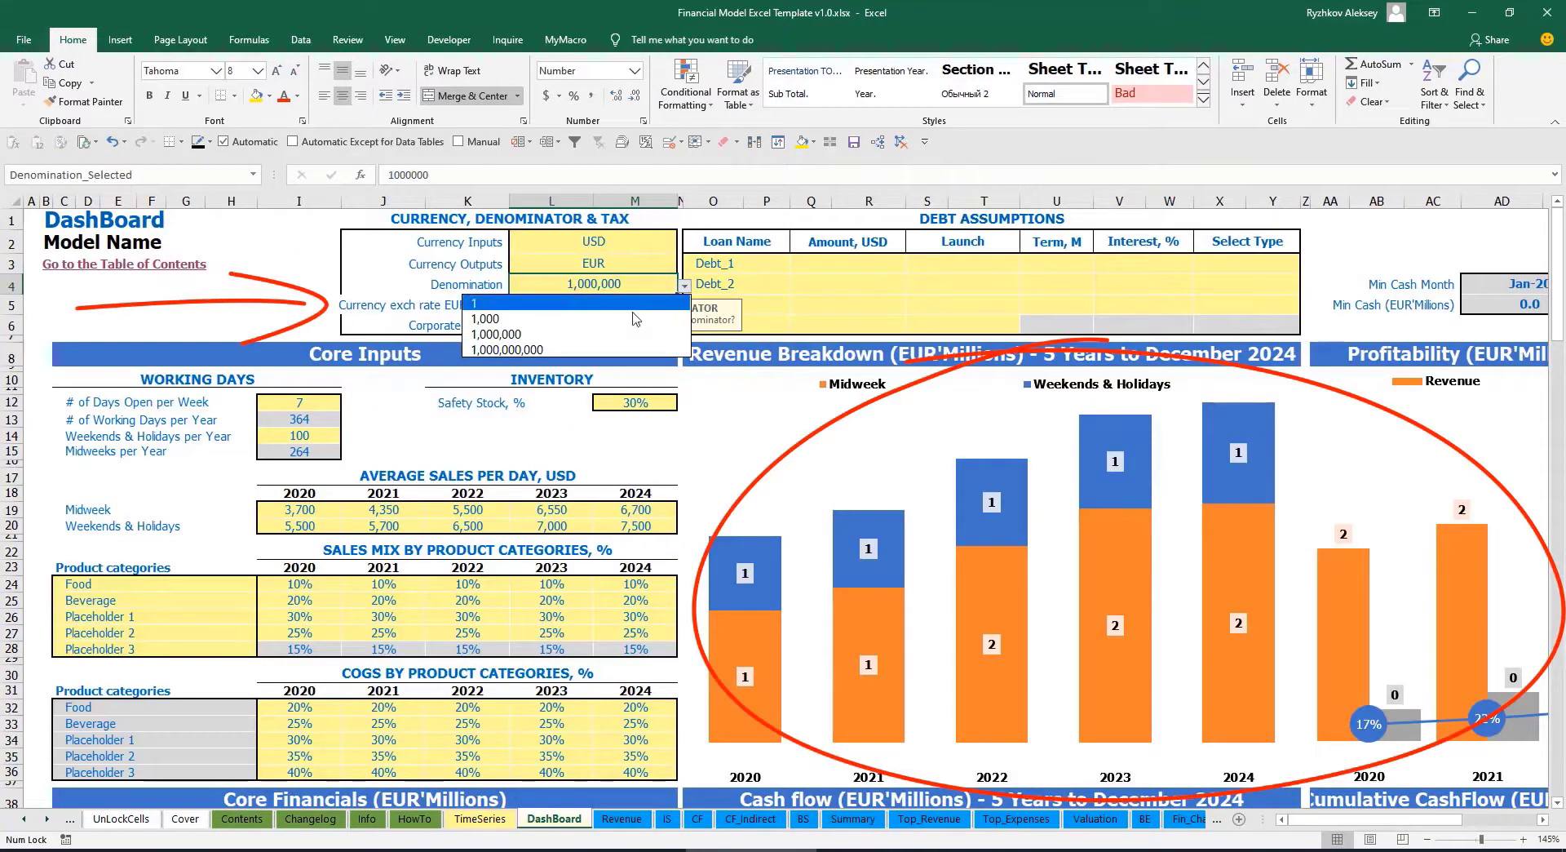
click(575, 304)
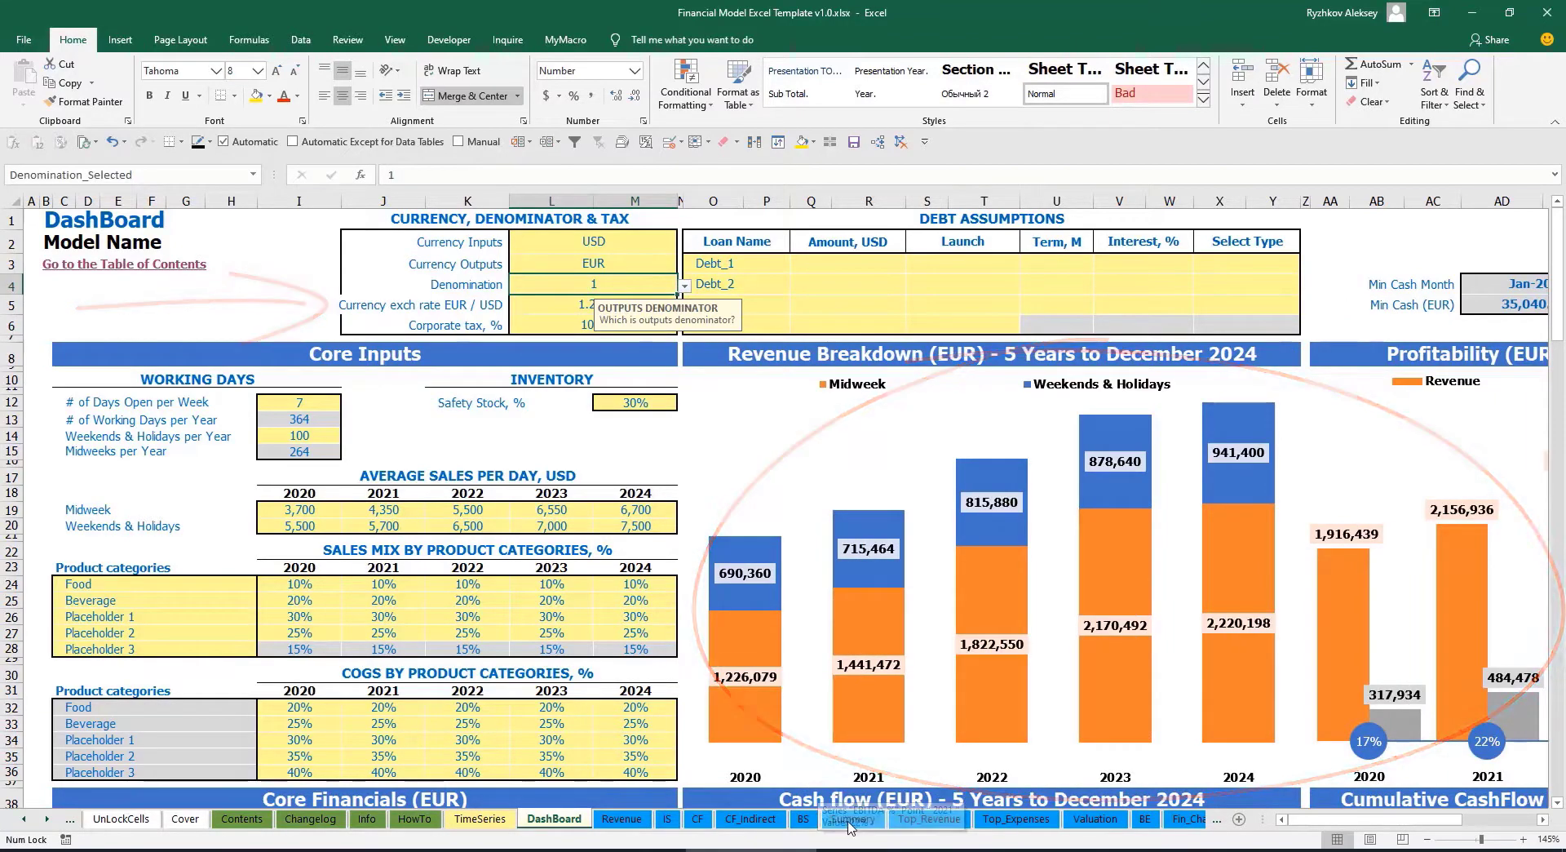
click(848, 818)
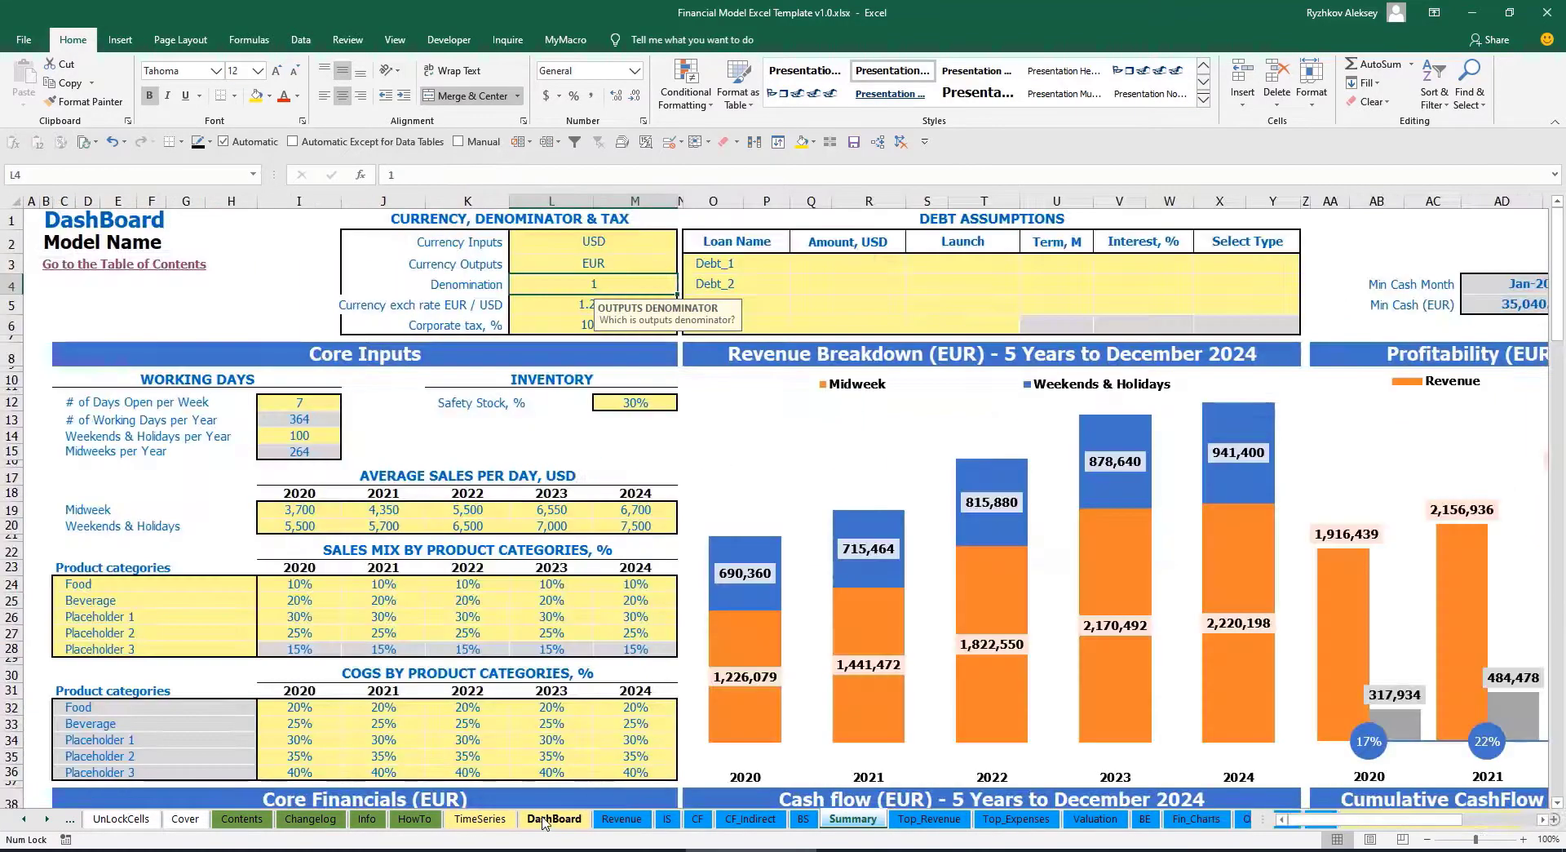
click(554, 818)
Set the corporate tax rate to 15% and review Tax Expense on the Income Statement
click(559, 318)
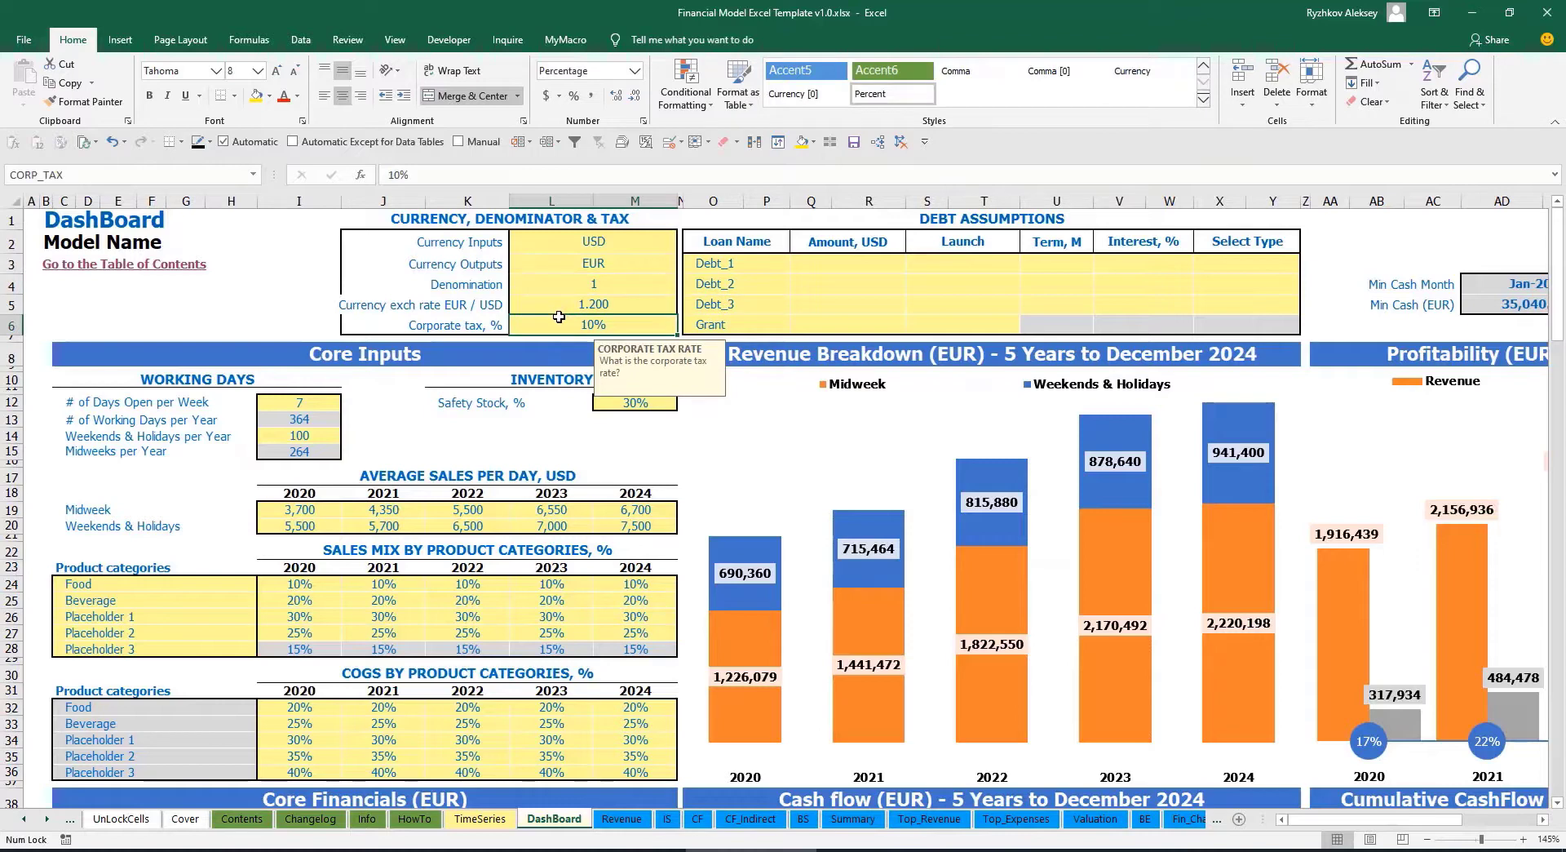
text(15)
key(Return)
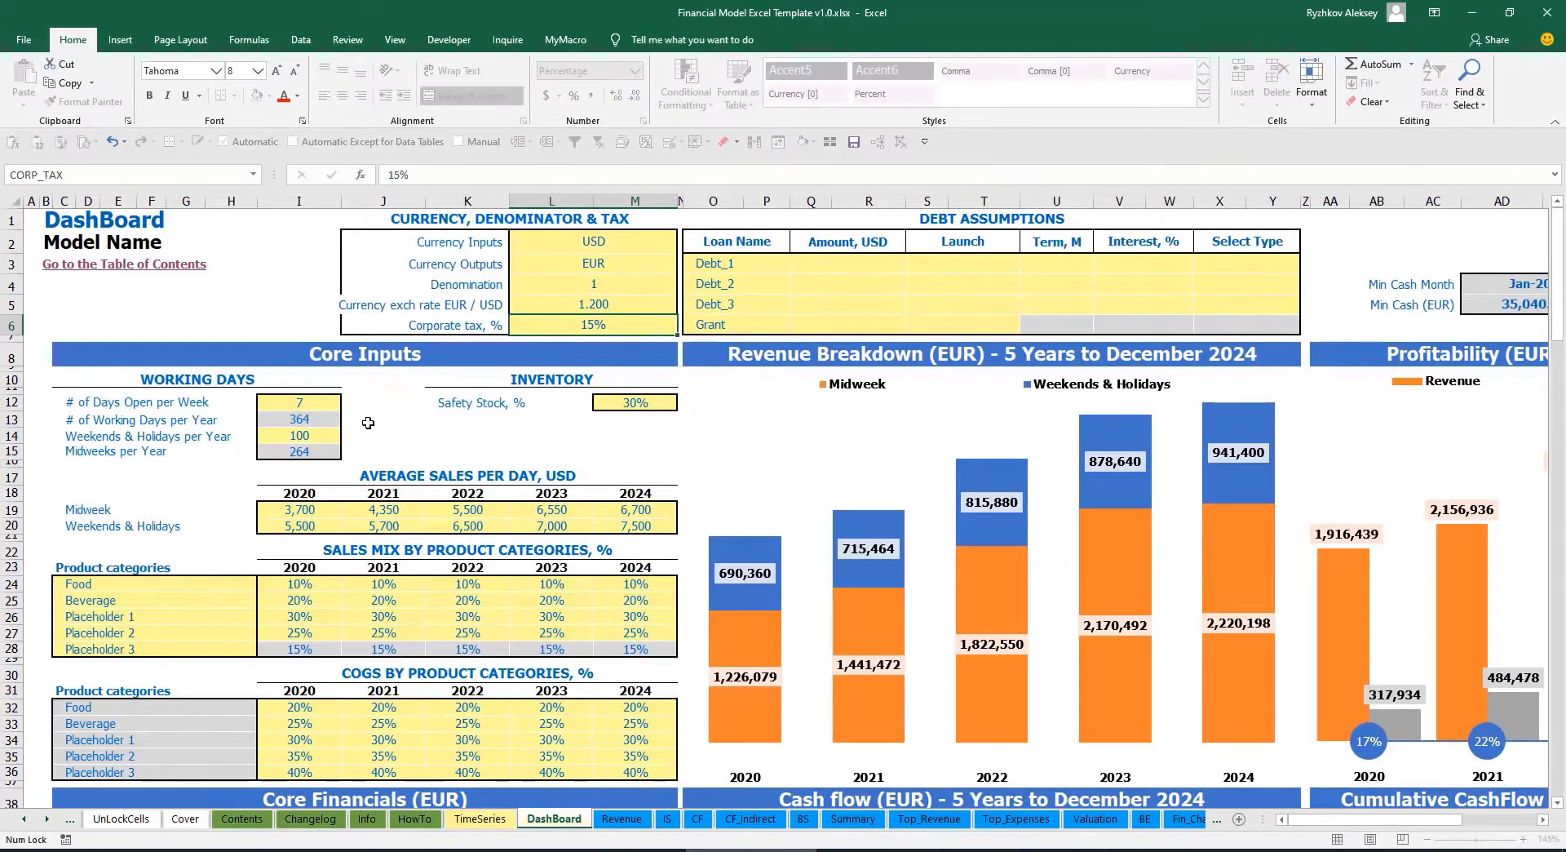
click(672, 822)
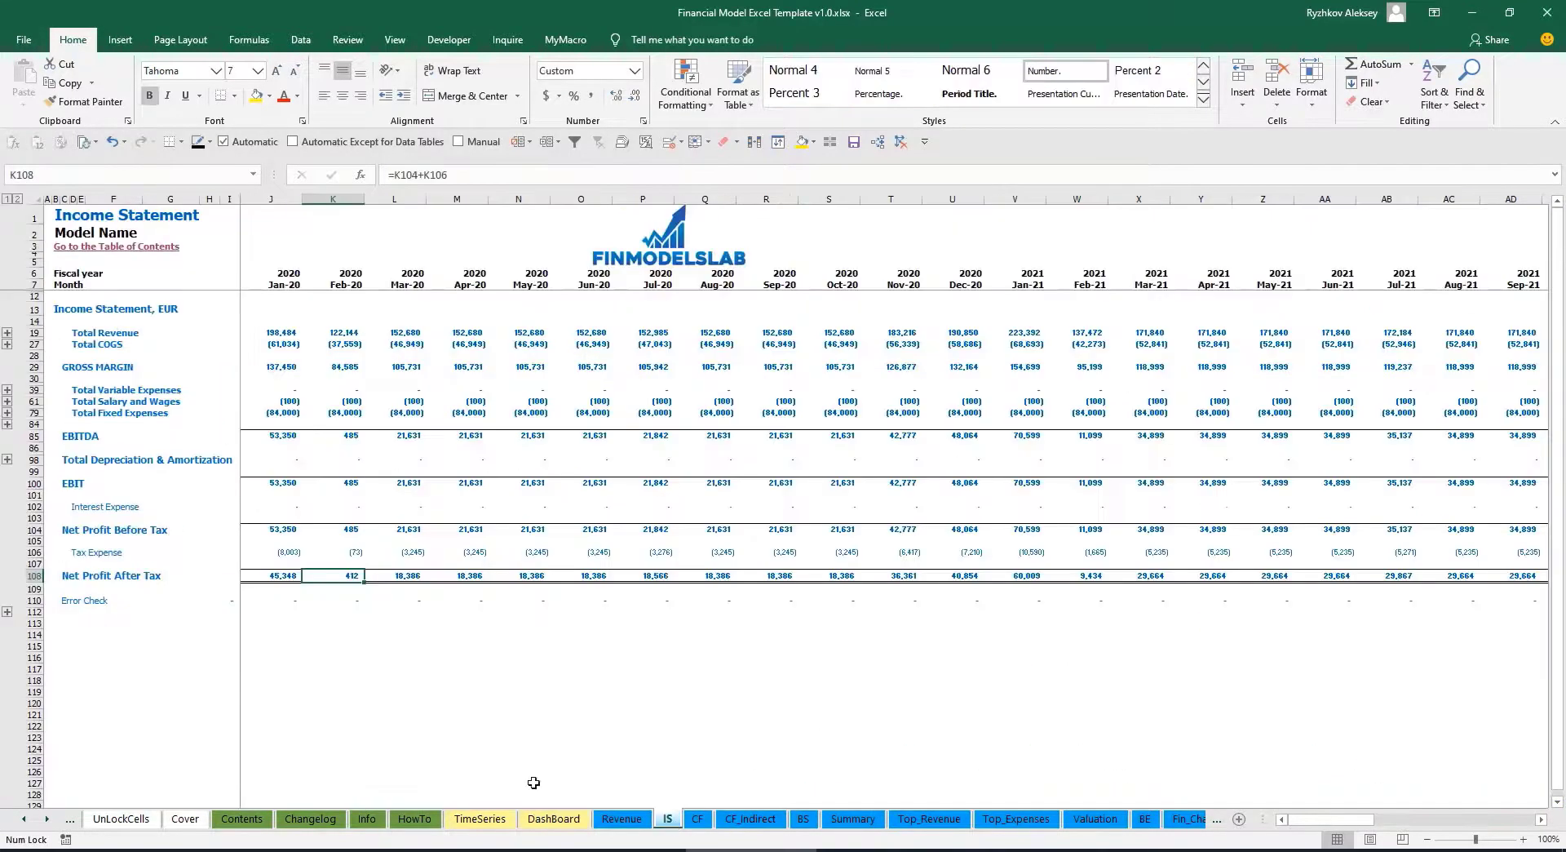
click(35, 552)
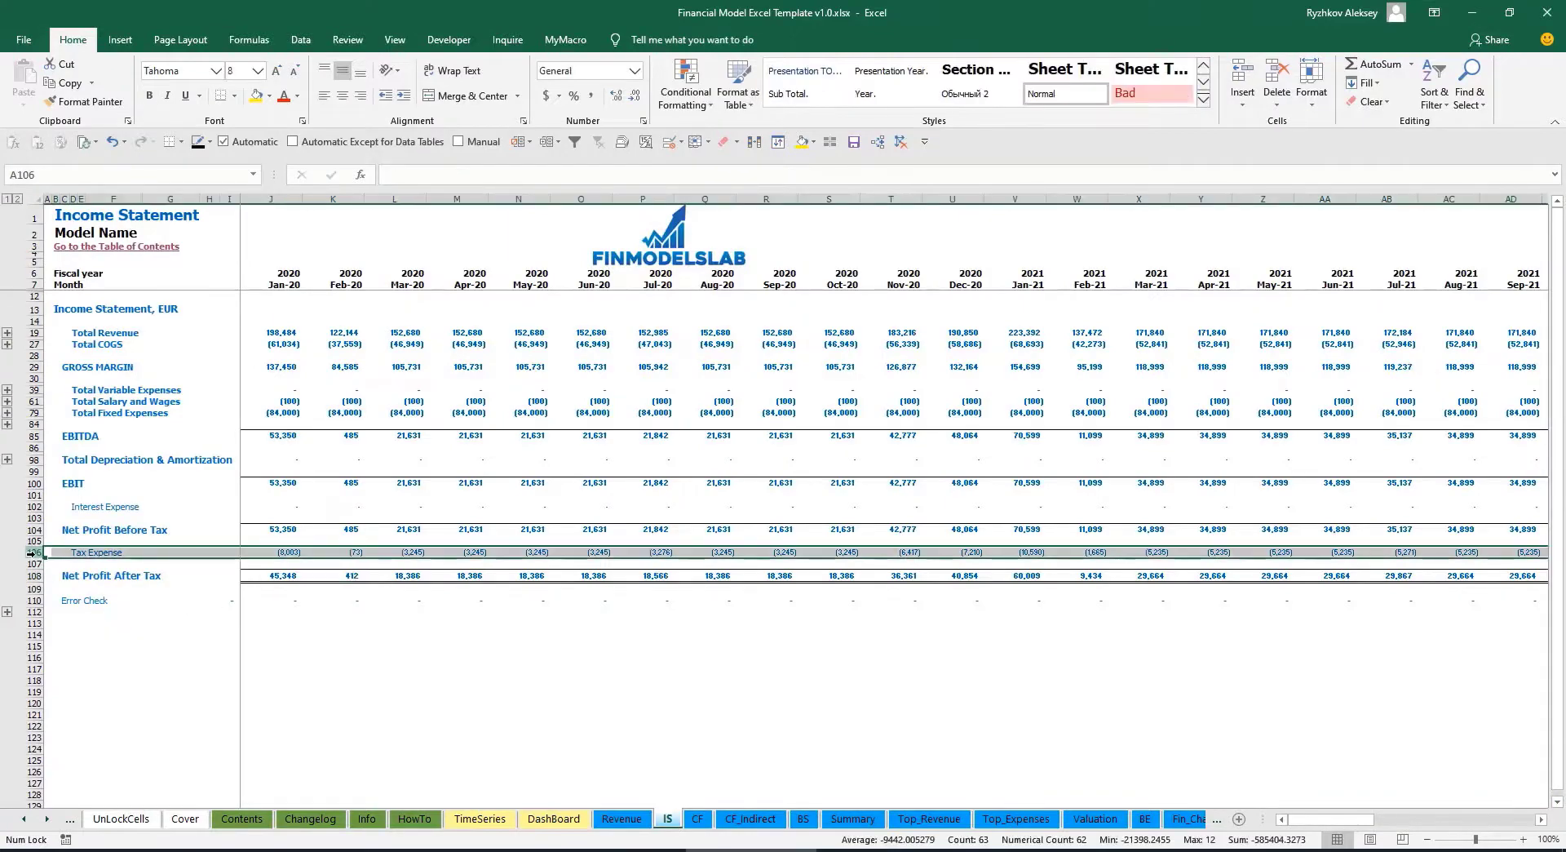